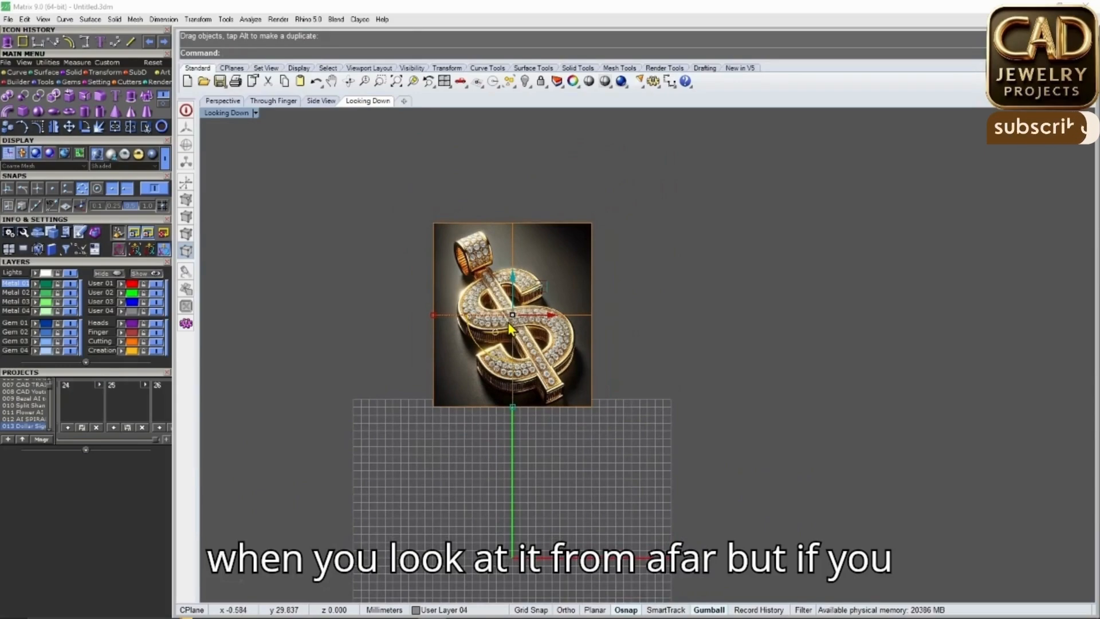
# Examine the dollar-sign pendant reference image closely, checking its stones, prongs, bar and bail
pyautogui.scroll(6, 504, 330)
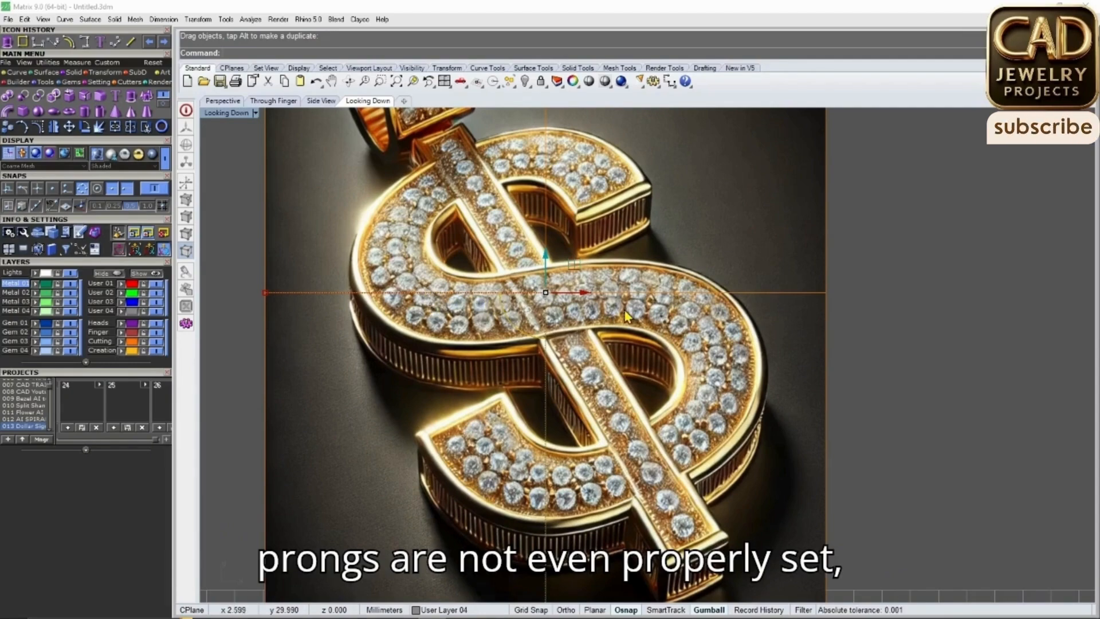
pyautogui.moveTo(630, 310); pyautogui.dragTo(613, 247, button='right')
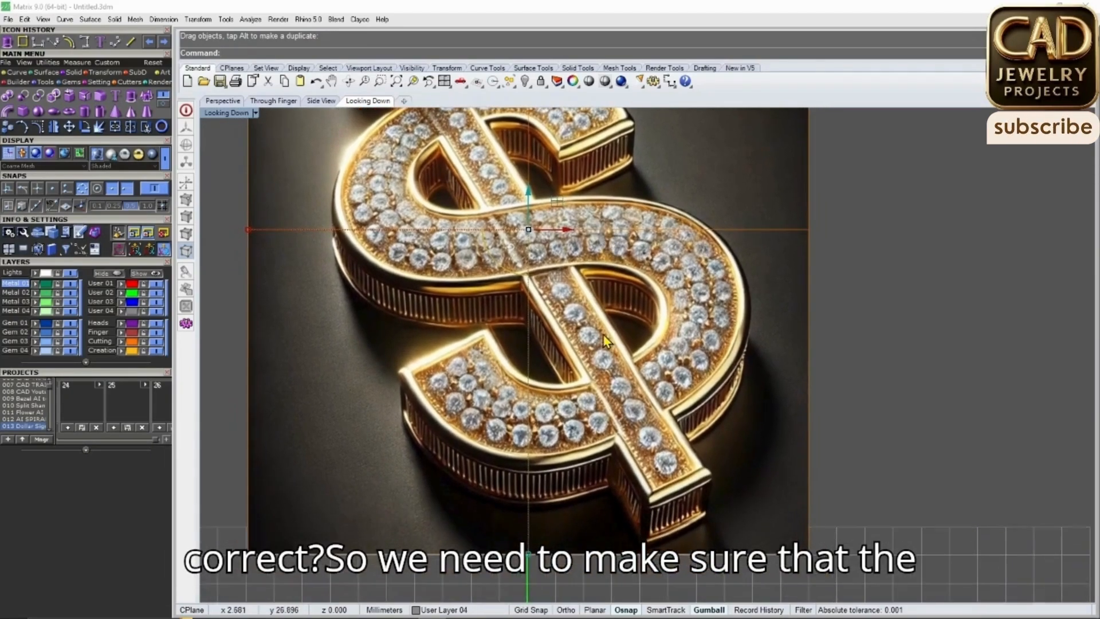
pyautogui.scroll(-5, 573, 310)
pyautogui.scroll(6, 432, 290)
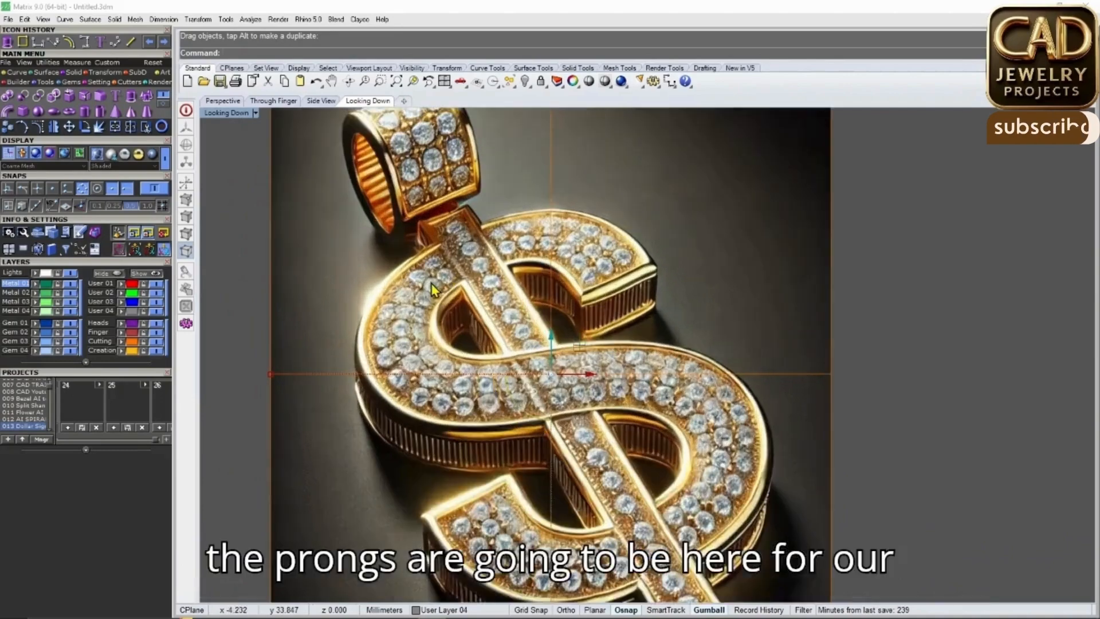
pyautogui.scroll(4, 434, 286)
pyautogui.scroll(-6, 584, 231)
pyautogui.moveTo(613, 360); pyautogui.dragTo(612, 317, button='right')
pyautogui.scroll(-2, 585, 302)
pyautogui.scroll(-6, 604, 327)
pyautogui.moveTo(596, 386); pyautogui.dragTo(568, 304, button='right')
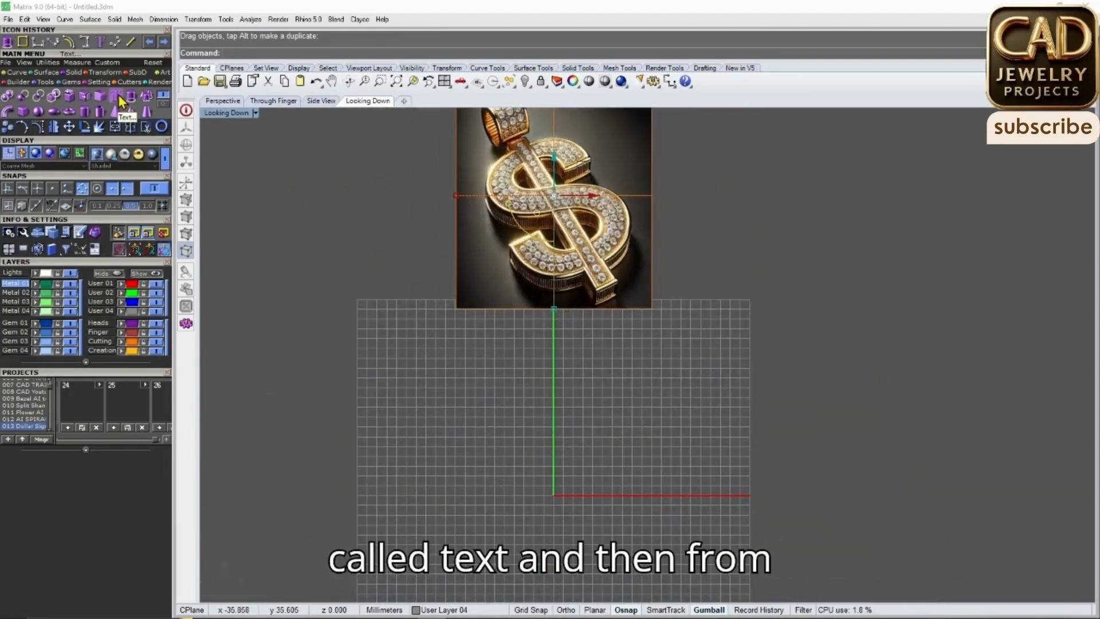
# Create the letter S as curves in bold MS Gothic, 35 mm high, and place it around the origin
pyautogui.moveTo(574, 357); pyautogui.dragTo(578, 221, button='right')
pyautogui.scroll(-2, 587, 341)
pyautogui.scroll(4, 589, 339)
pyautogui.moveTo(593, 335); pyautogui.dragTo(598, 307, button='right')
pyautogui.moveTo(760, 333); pyautogui.dragTo(759, 226)
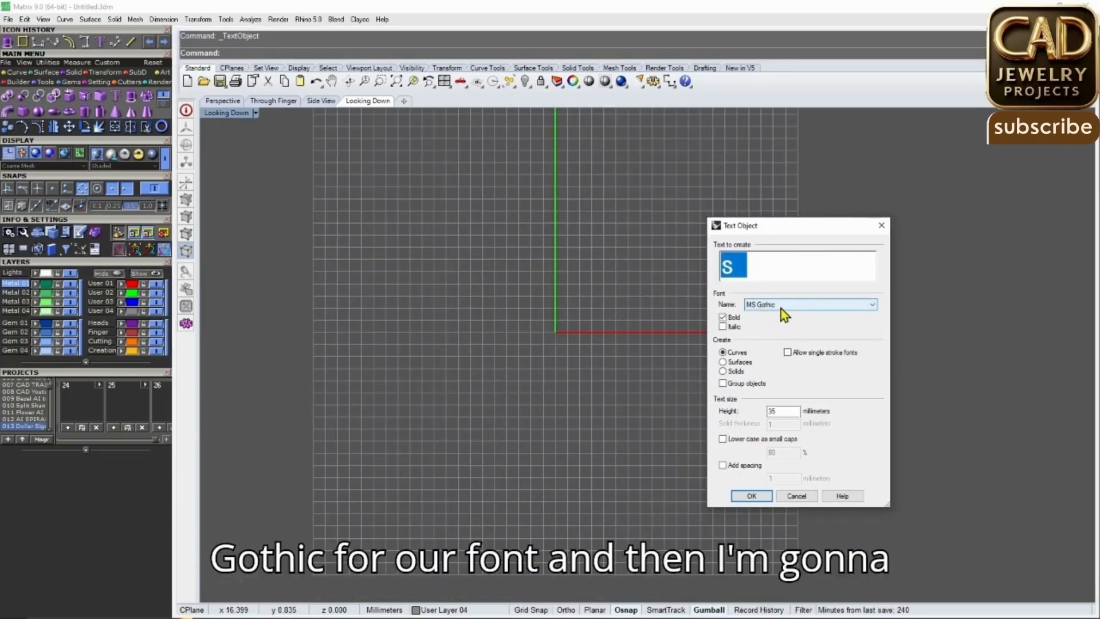
pyautogui.click(762, 267)
pyautogui.moveTo(785, 411); pyautogui.dragTo(770, 410)
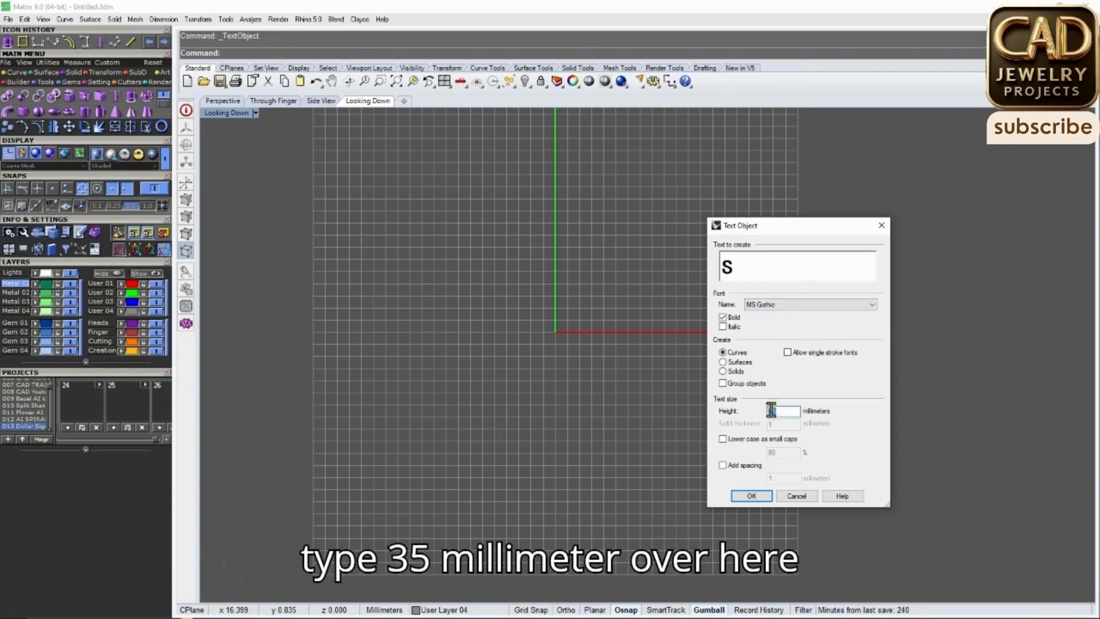
pyautogui.click(749, 497)
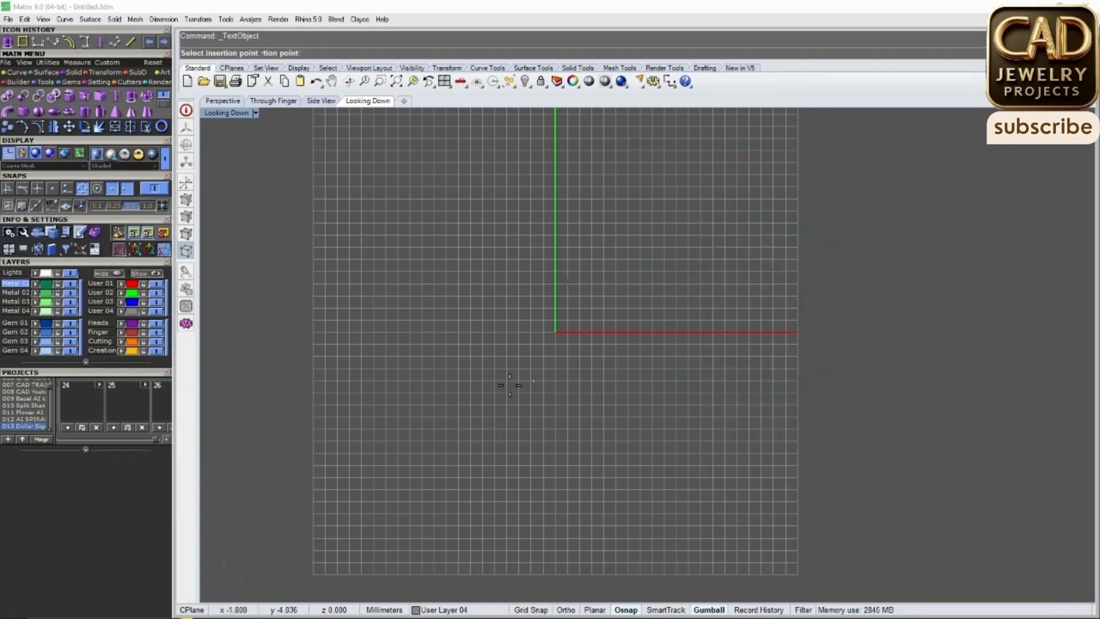
pyautogui.scroll(-1, 483, 442)
pyautogui.click(496, 371)
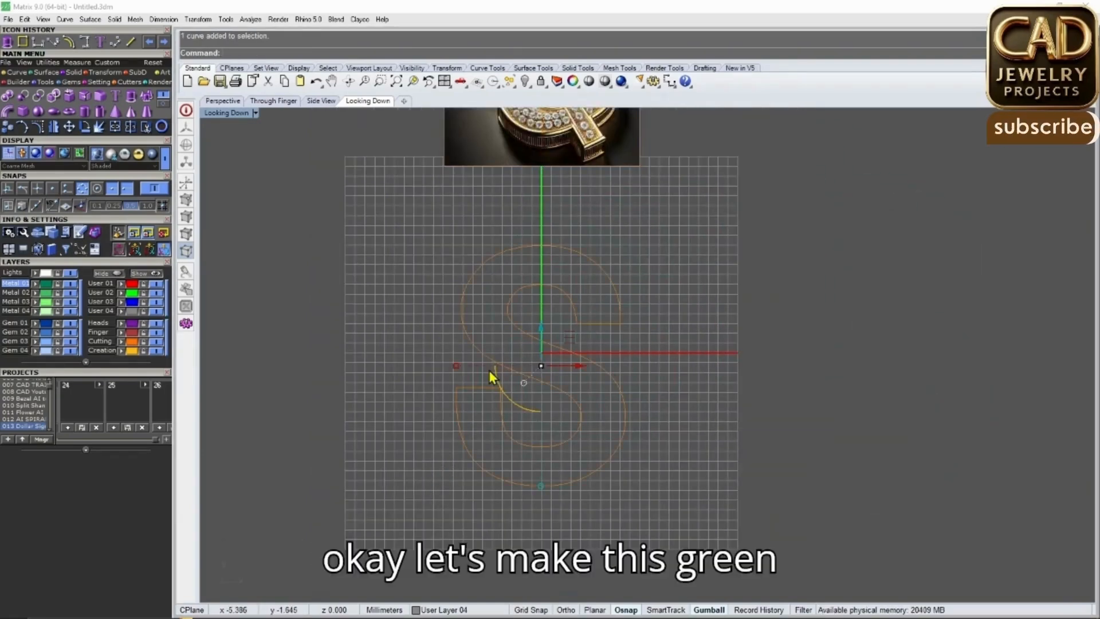
# Put the S outline on the green User 02 layer and deselect it
pyautogui.click(127, 292)
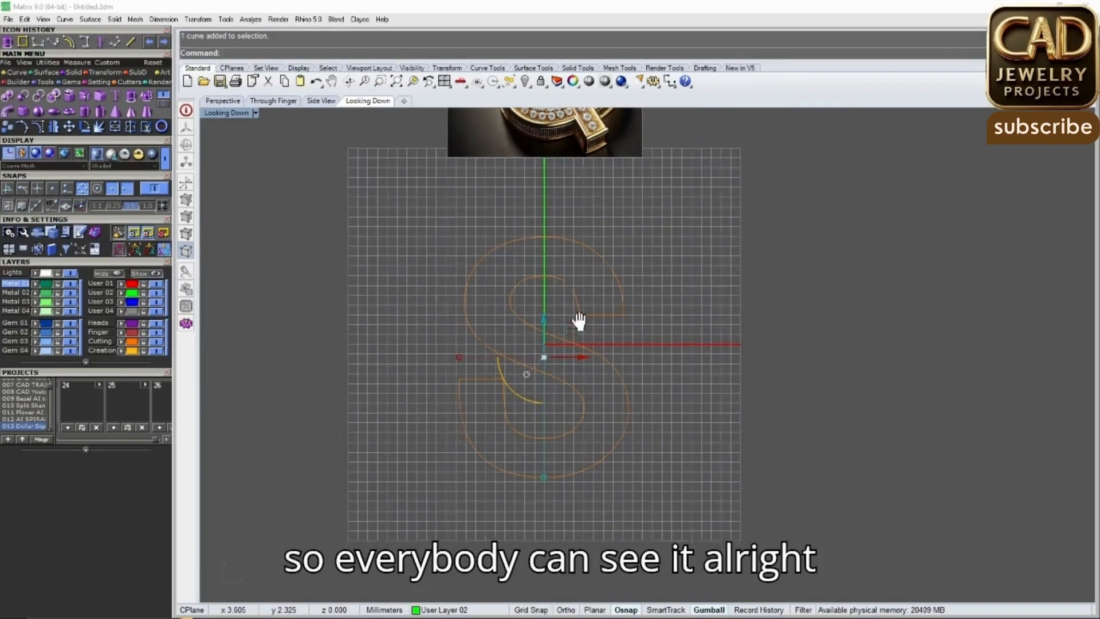
pyautogui.moveTo(611, 309); pyautogui.dragTo(624, 287, button='right')
pyautogui.click(673, 280)
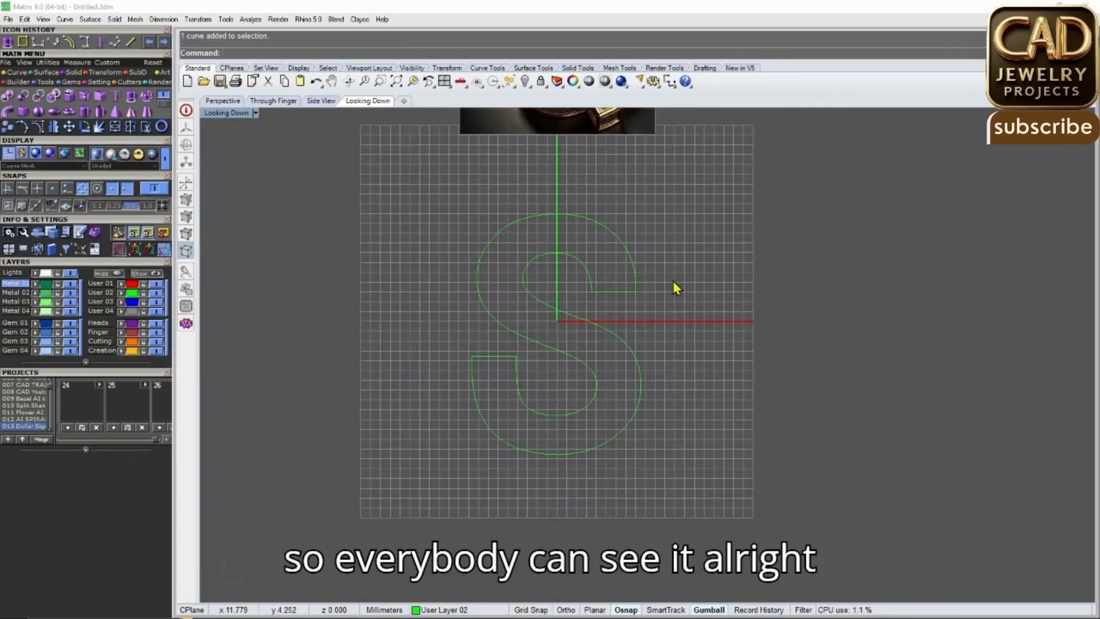
# Split the S outline at the corners of its two flat ends
pyautogui.scroll(2, 611, 300)
pyautogui.click(589, 291)
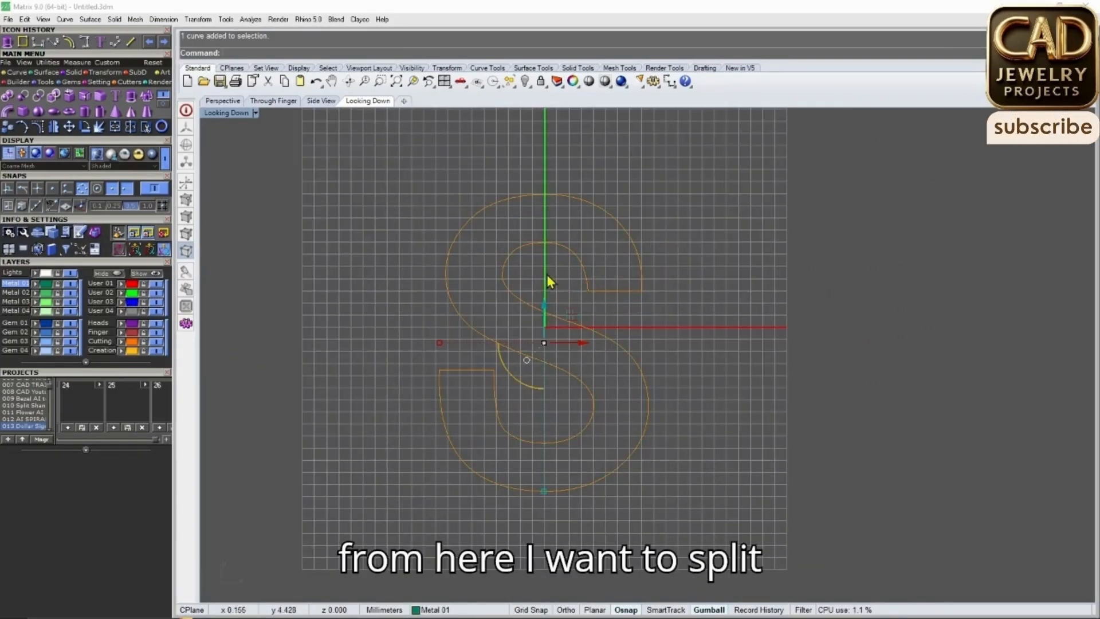
pyautogui.rightClick(131, 126)
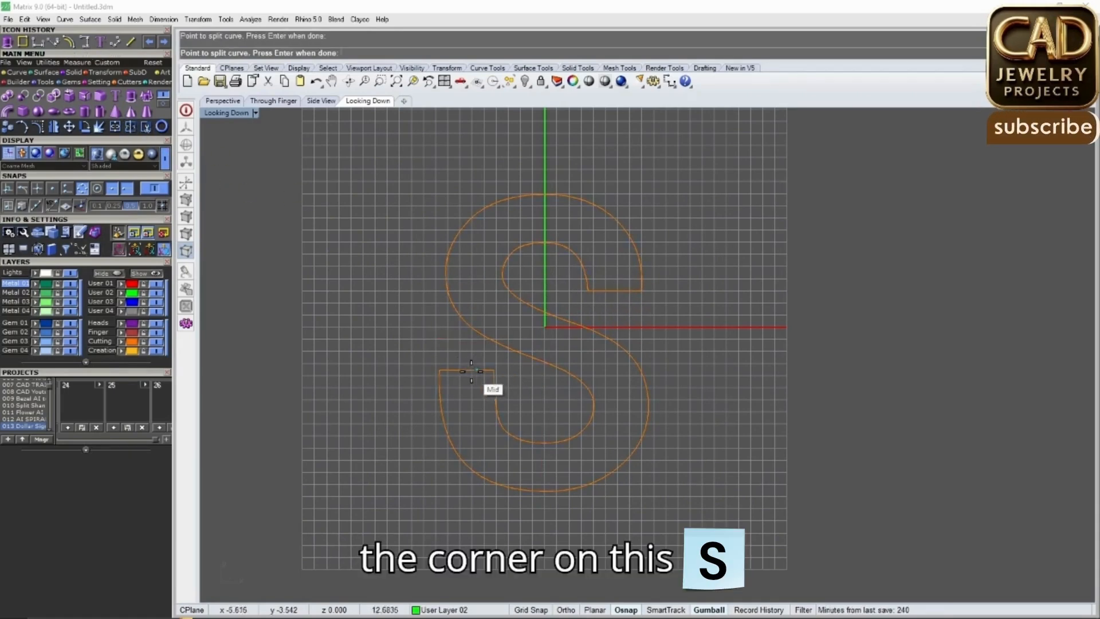
pyautogui.click(441, 370)
pyautogui.press('Return')
# Delete the S's two flat end segments and its lower outer curve, keeping only the other side curve
pyautogui.click(458, 418)
pyautogui.click(457, 371)
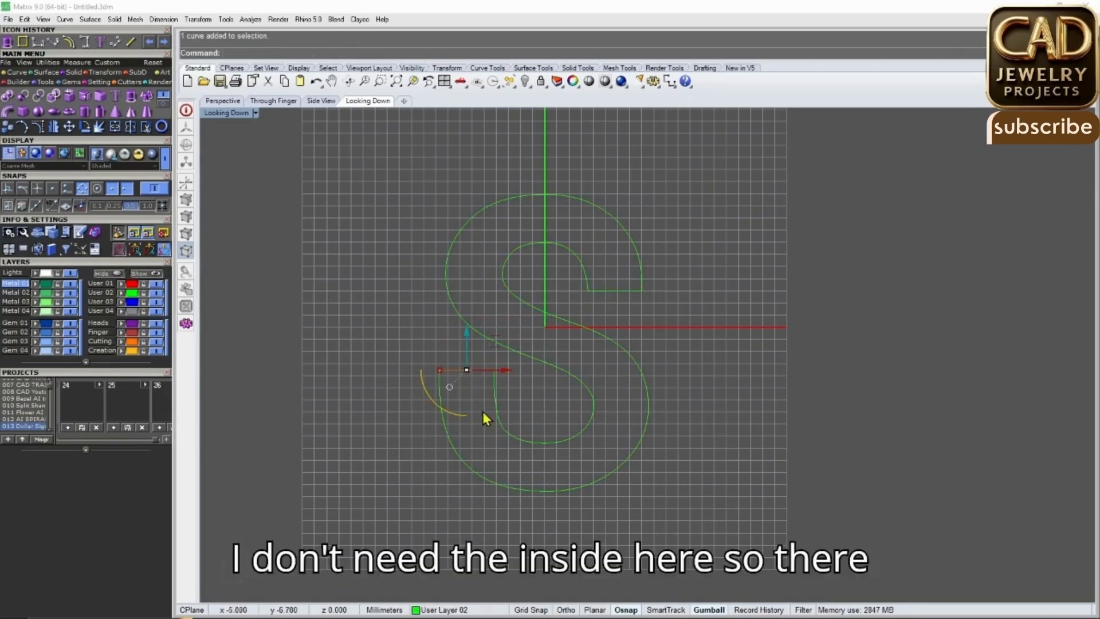
pyautogui.press('Delete')
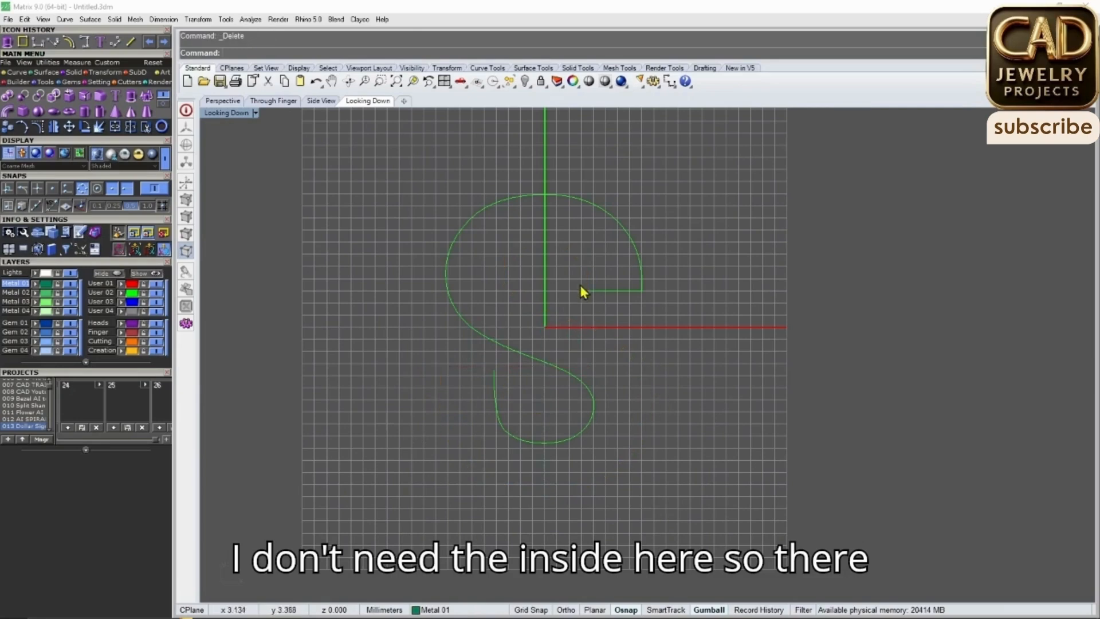
pyautogui.click(594, 291)
pyautogui.press('Delete')
# Offset the remaining S curve 4 mm toward the inside of the upper bowl with flat caps to form a closed outline
pyautogui.click(451, 254)
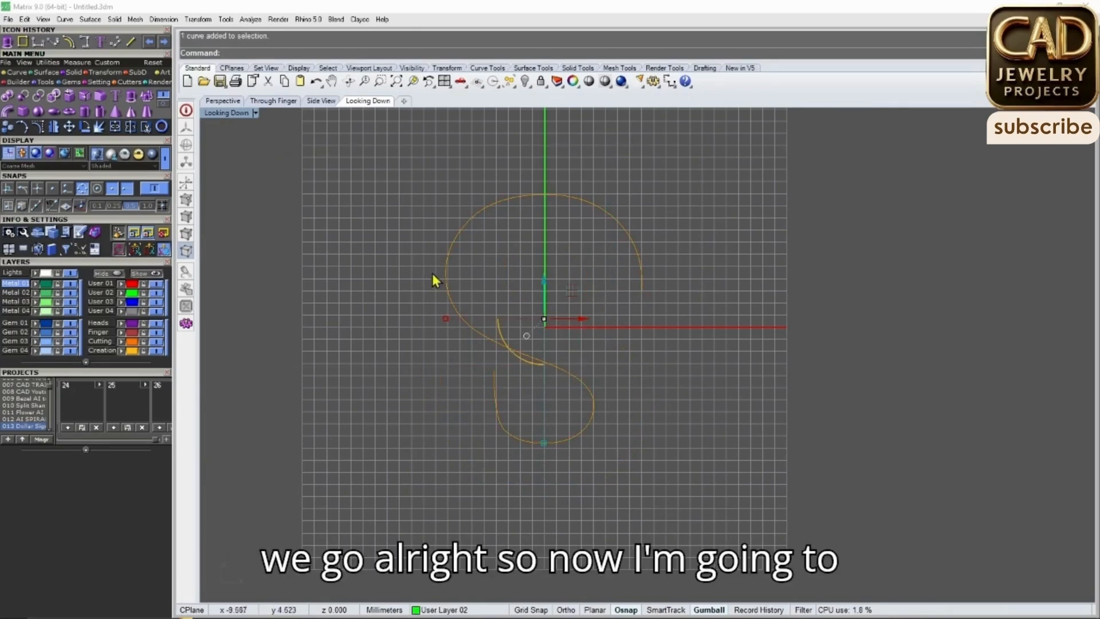
pyautogui.write('offset')
pyautogui.press('Return')
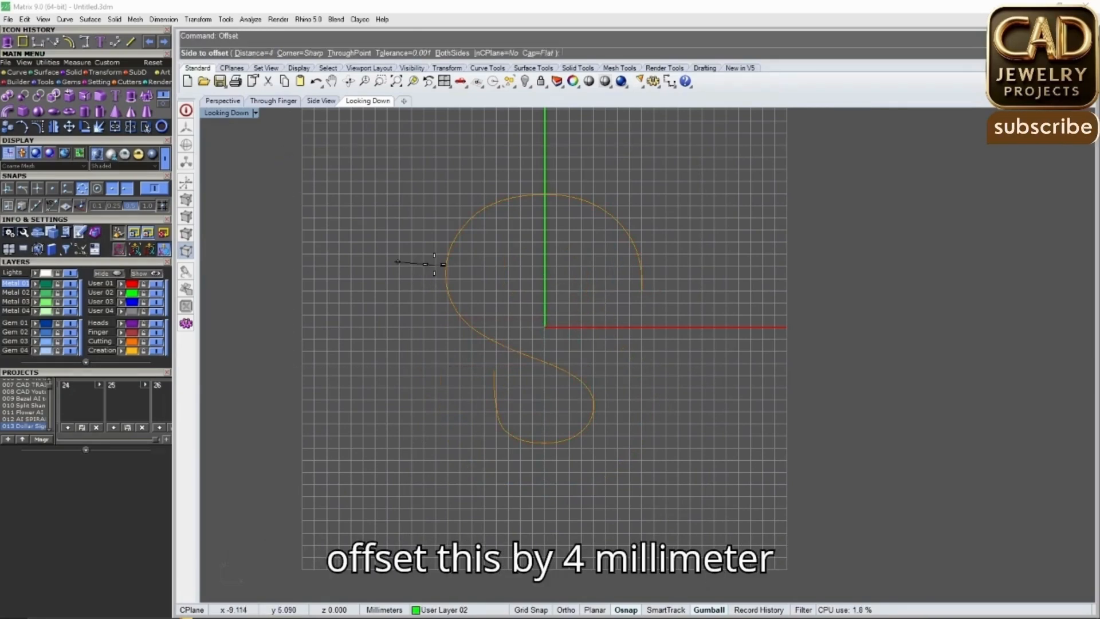
pyautogui.click(576, 283)
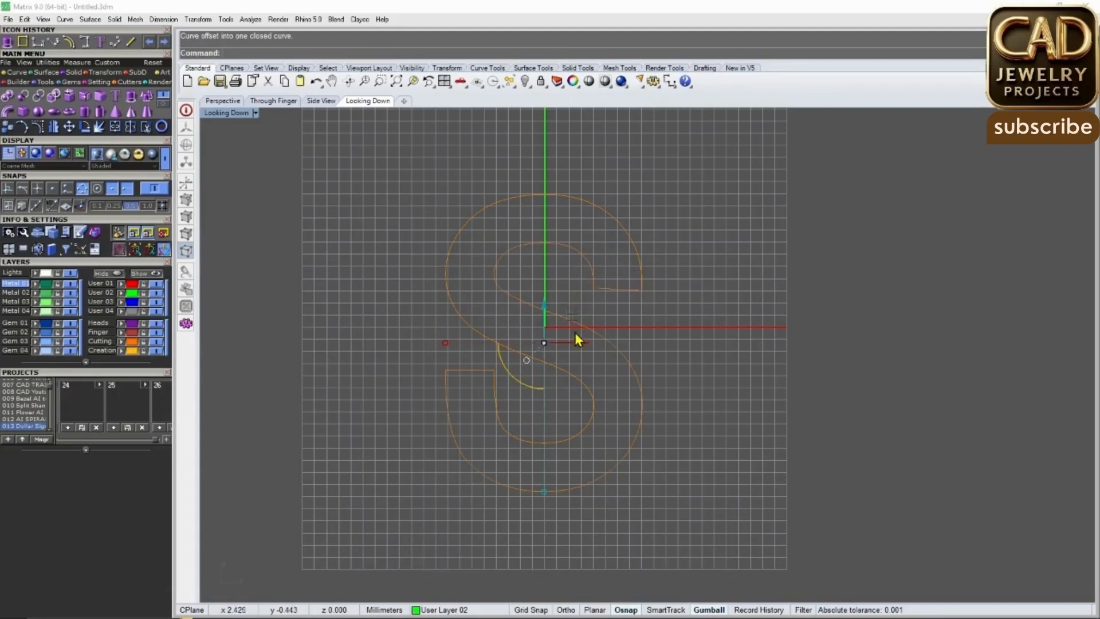
pyautogui.moveTo(575, 333); pyautogui.dragTo(585, 310, button='right')
pyautogui.click(661, 306)
# Measure the S's stroke thickness across its upper flat end with an aligned dimension, and delete that dimension
pyautogui.moveTo(555, 267); pyautogui.dragTo(571, 313, button='right')
pyautogui.scroll(3, 634, 312)
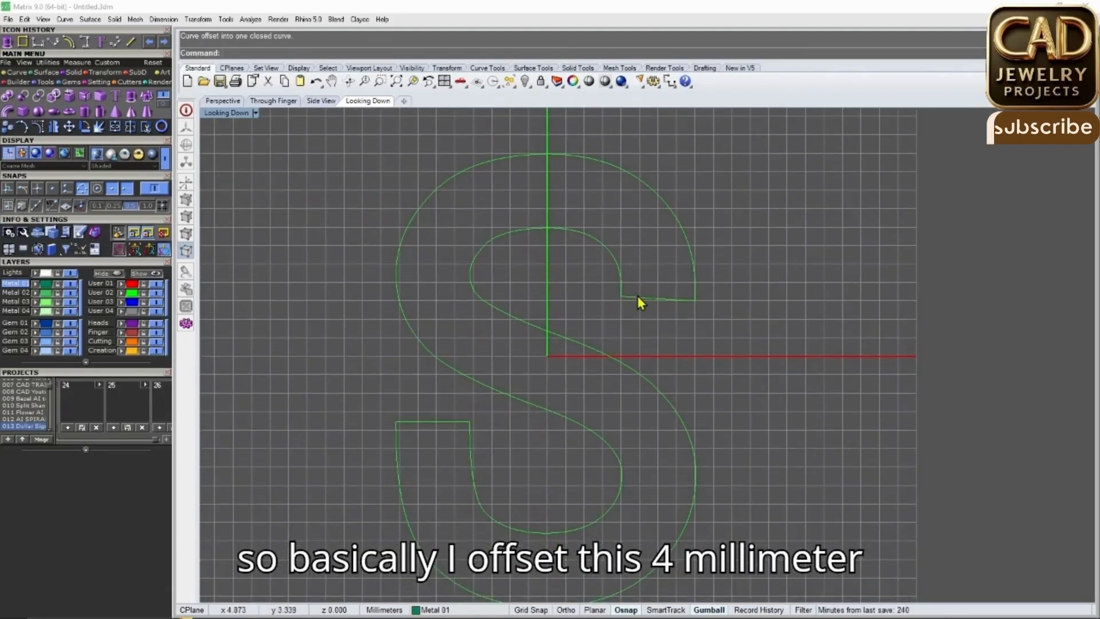
pyautogui.click(77, 63)
pyautogui.click(133, 97)
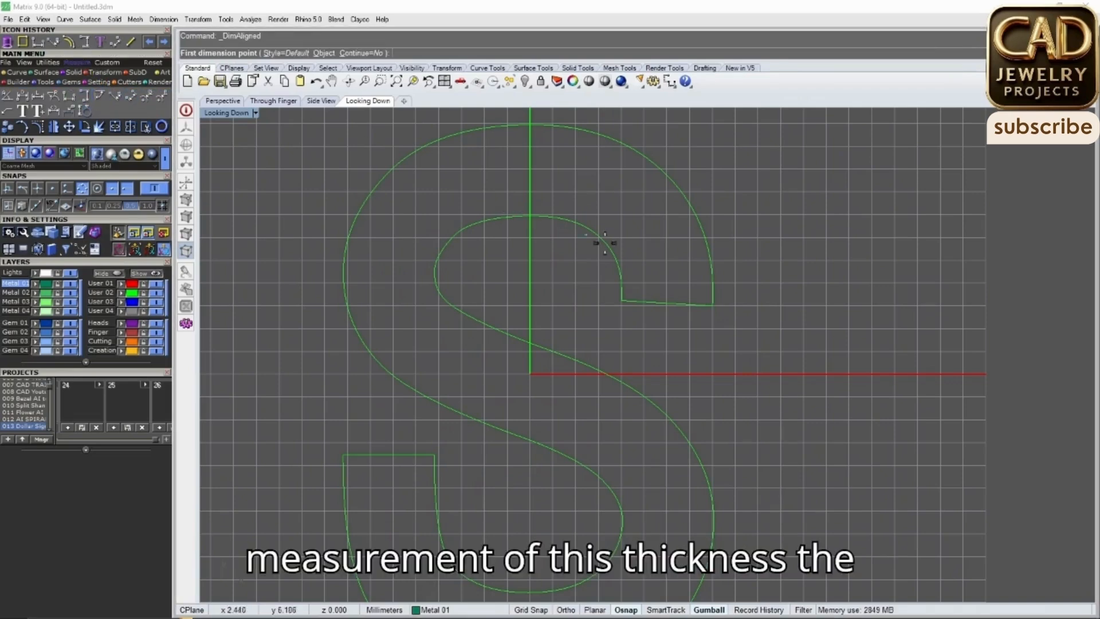
pyautogui.click(621, 300)
pyautogui.click(711, 305)
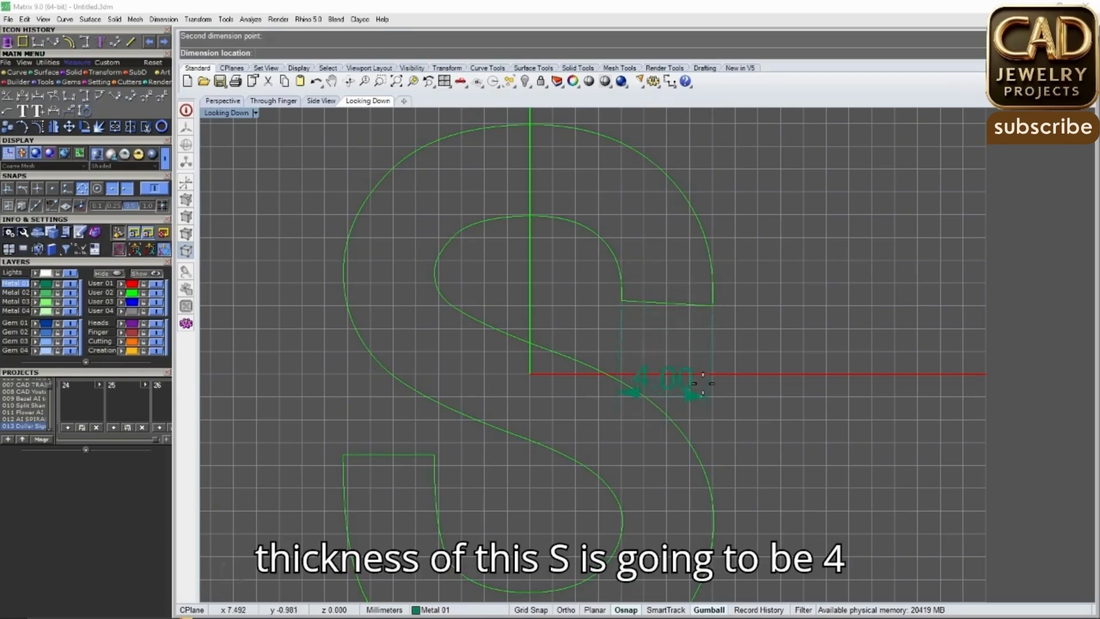
pyautogui.moveTo(733, 363); pyautogui.dragTo(666, 329)
pyautogui.scroll(-6, 665, 328)
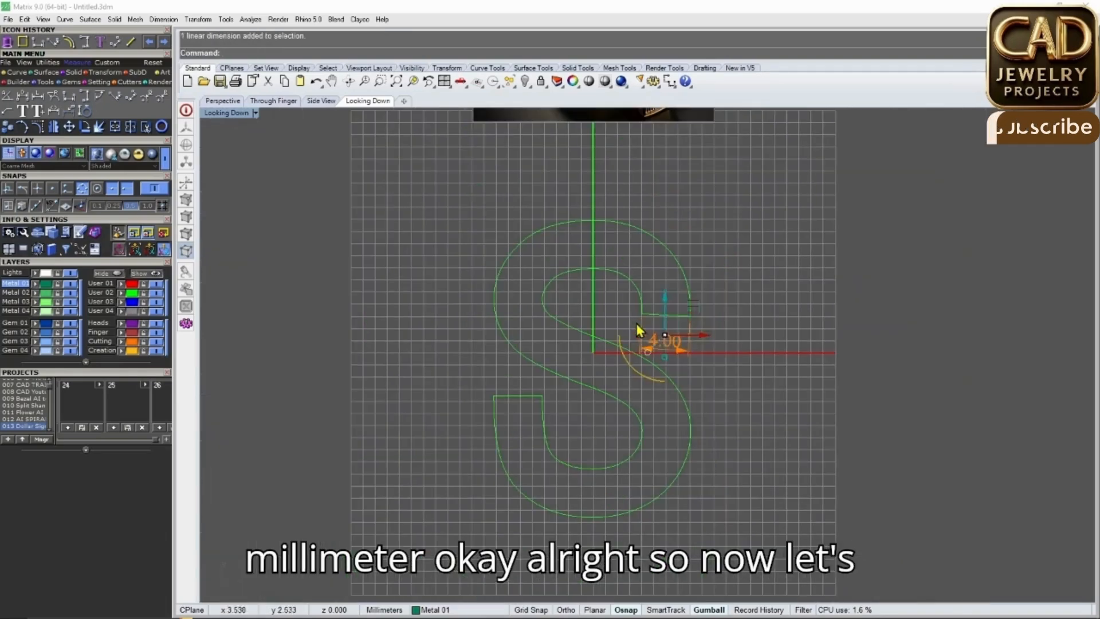
pyautogui.press('Delete')
# Draw a tall rectangle centred on the origin, 3.5 mm wide and extending past the top and bottom of the S
pyautogui.scroll(-8, 431, 405)
pyautogui.scroll(8, 467, 202)
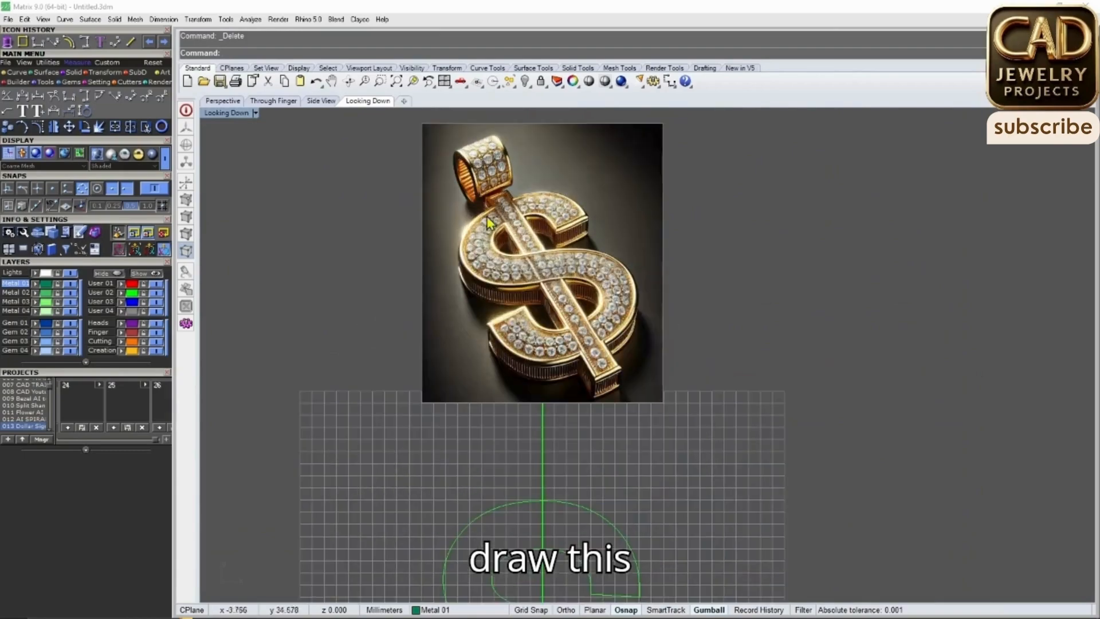
pyautogui.moveTo(569, 454); pyautogui.dragTo(562, 356, button='right')
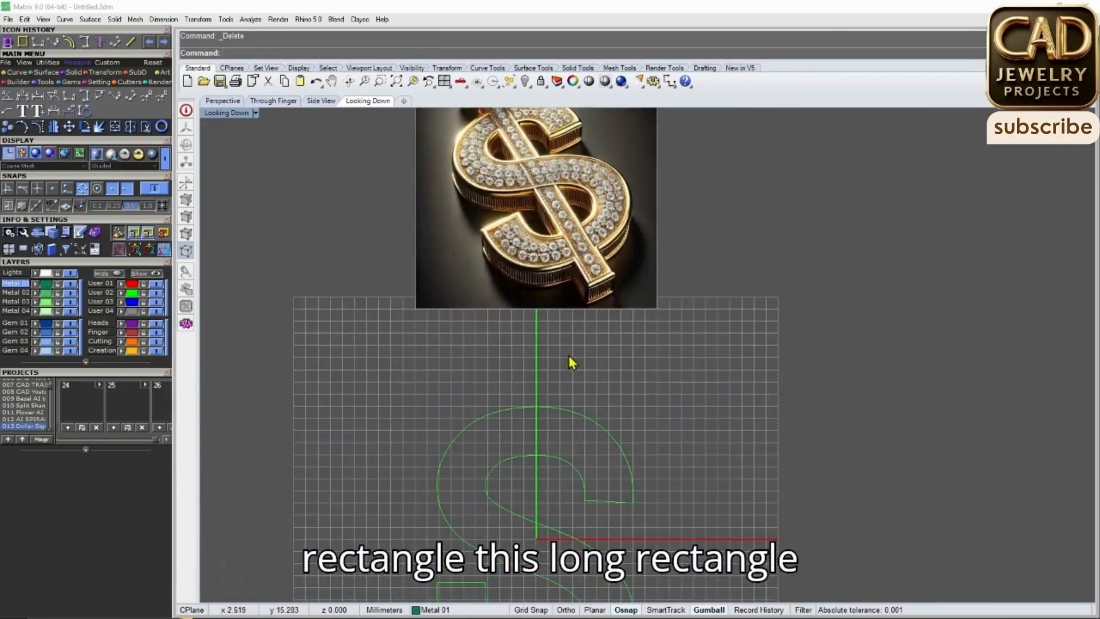
pyautogui.moveTo(569, 282); pyautogui.dragTo(584, 363, button='right')
pyautogui.moveTo(557, 451); pyautogui.dragTo(545, 268, button='right')
pyautogui.moveTo(542, 366); pyautogui.dragTo(562, 297, button='right')
pyautogui.click(71, 73)
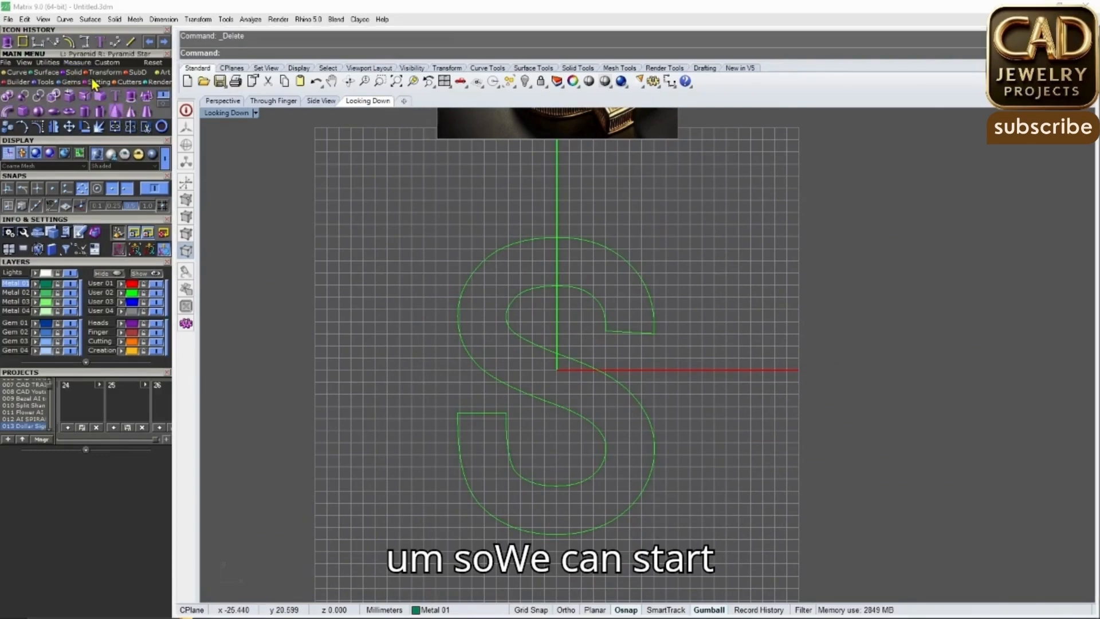
pyautogui.click(23, 76)
pyautogui.click(54, 95)
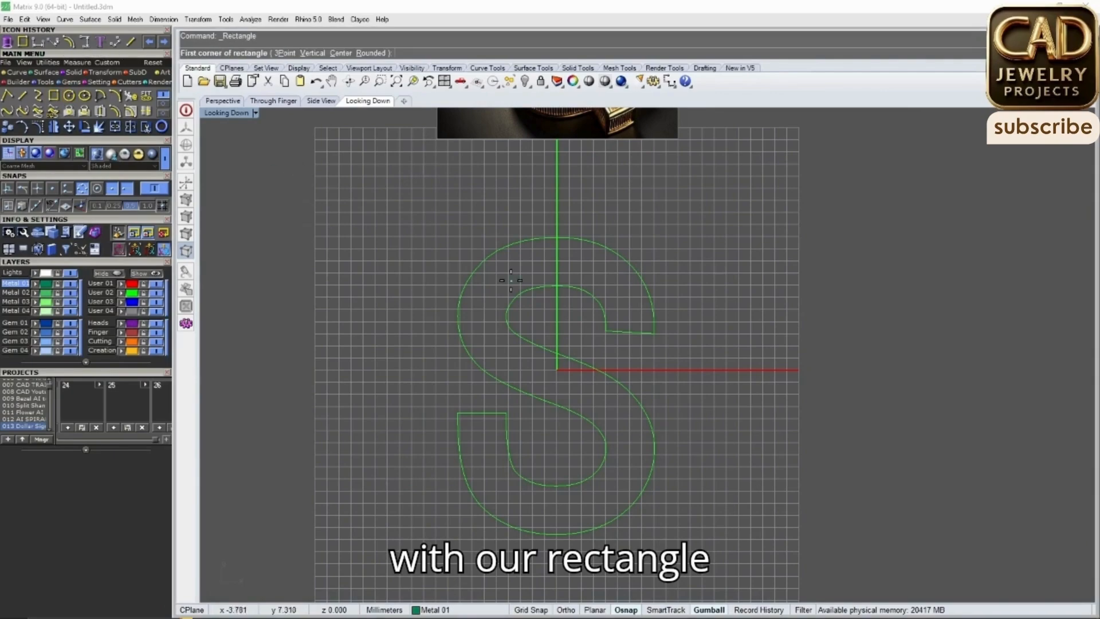
pyautogui.scroll(2, 558, 338)
pyautogui.click(341, 53)
pyautogui.scroll(-2, 573, 312)
pyautogui.scroll(1, 543, 305)
pyautogui.click(463, 307)
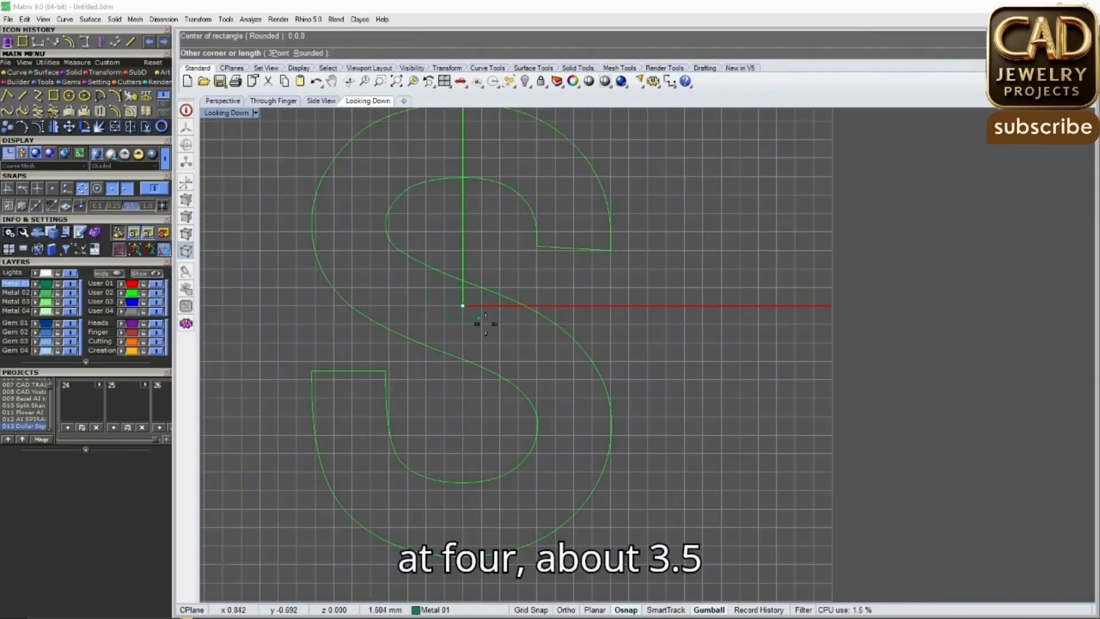
pyautogui.moveTo(418, 307); pyautogui.dragTo(472, 331, button='right')
pyautogui.write('3.5')
pyautogui.press('Return')
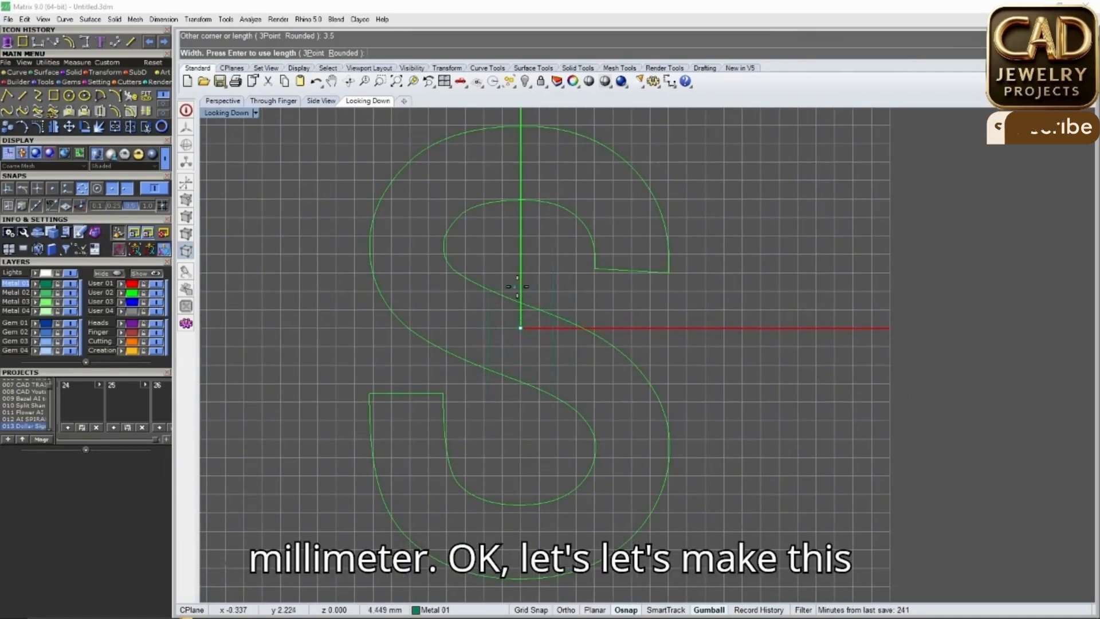
pyautogui.scroll(-3, 508, 283)
pyautogui.click(505, 163)
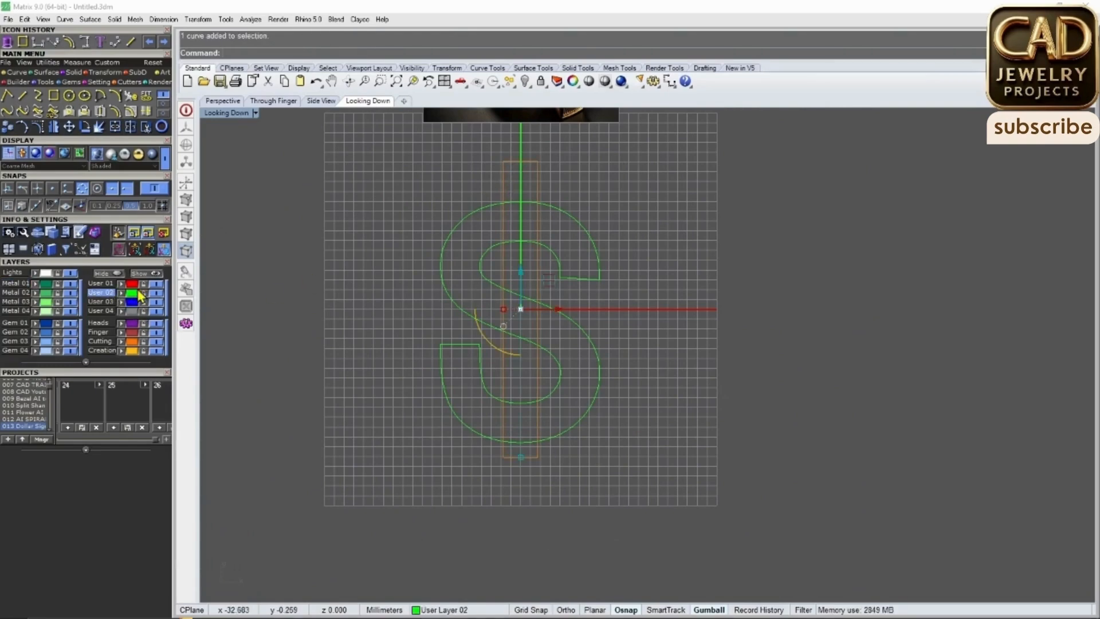
# Assign the rectangle to the User 02 layer and move it slightly down to centre it on the S
pyautogui.press('Escape')
pyautogui.click(505, 184)
pyautogui.moveTo(522, 268); pyautogui.dragTo(522, 280)
pyautogui.click(668, 281)
pyautogui.moveTo(668, 281)
pyautogui.mouseDown(button='right')
pyautogui.moveTo(680, 307)
pyautogui.moveTo(663, 358)
pyautogui.moveTo(668, 484)
pyautogui.moveTo(674, 425)
pyautogui.mouseUp(button='right')
pyautogui.scroll(2, 565, 363)
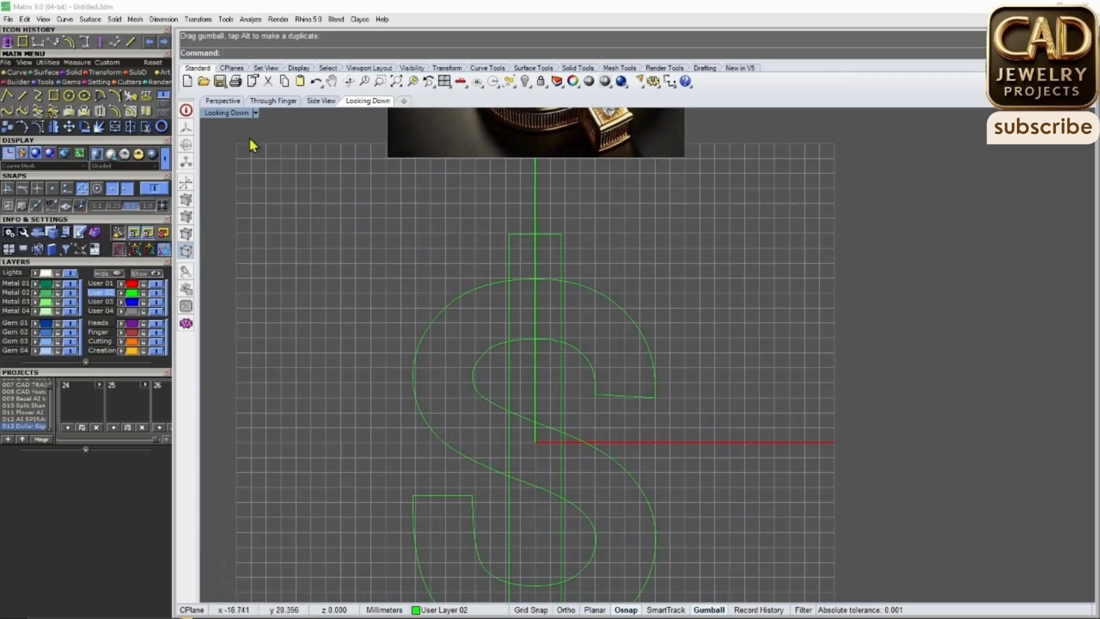
# Extrude the S outline straight up into a 2 mm high solid in the perspective view
pyautogui.click(223, 101)
pyautogui.click(564, 292)
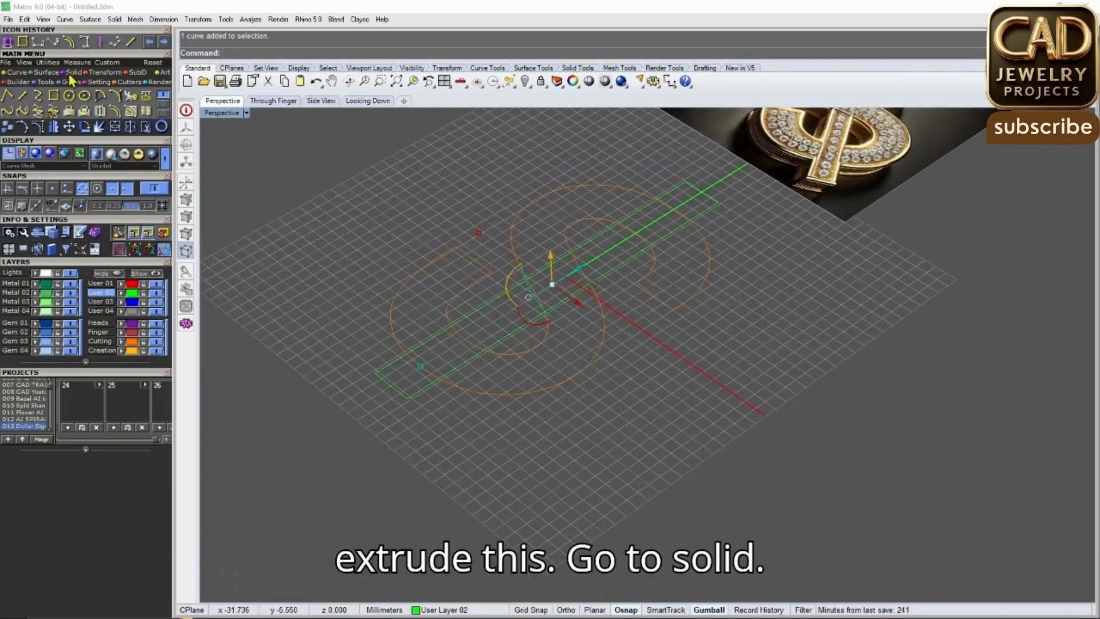
pyautogui.click(72, 73)
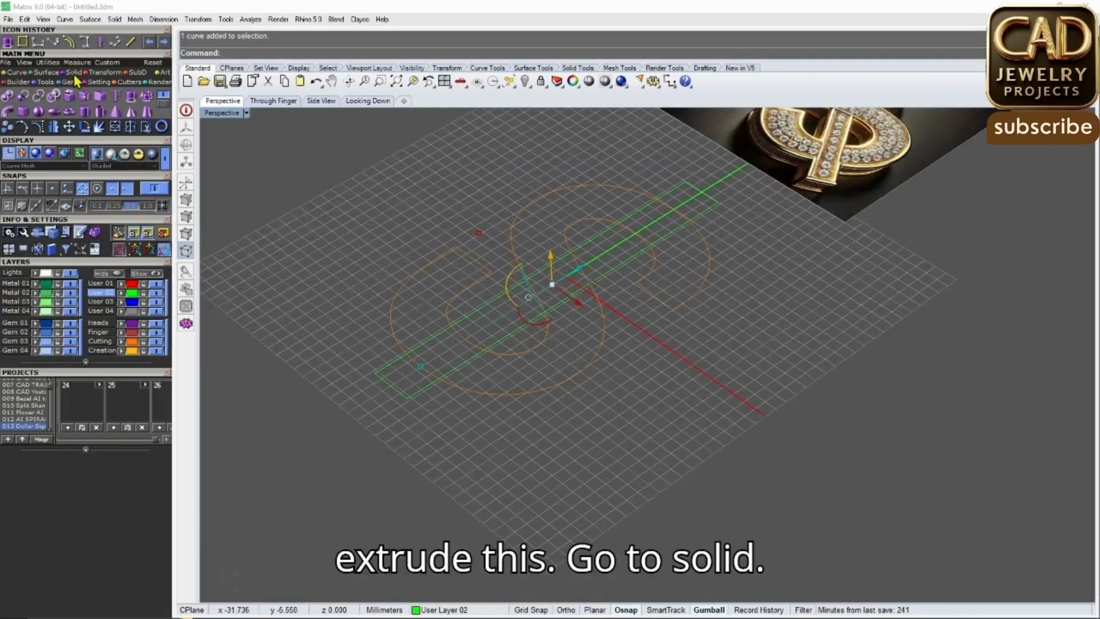
pyautogui.click(86, 113)
pyautogui.press('Escape')
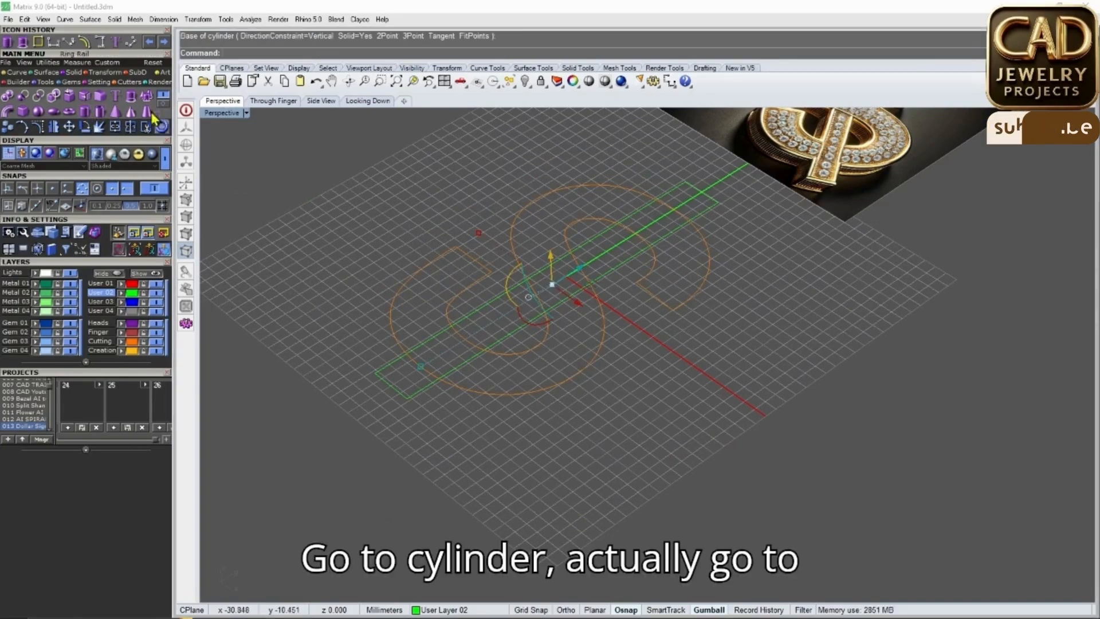
pyautogui.click(132, 96)
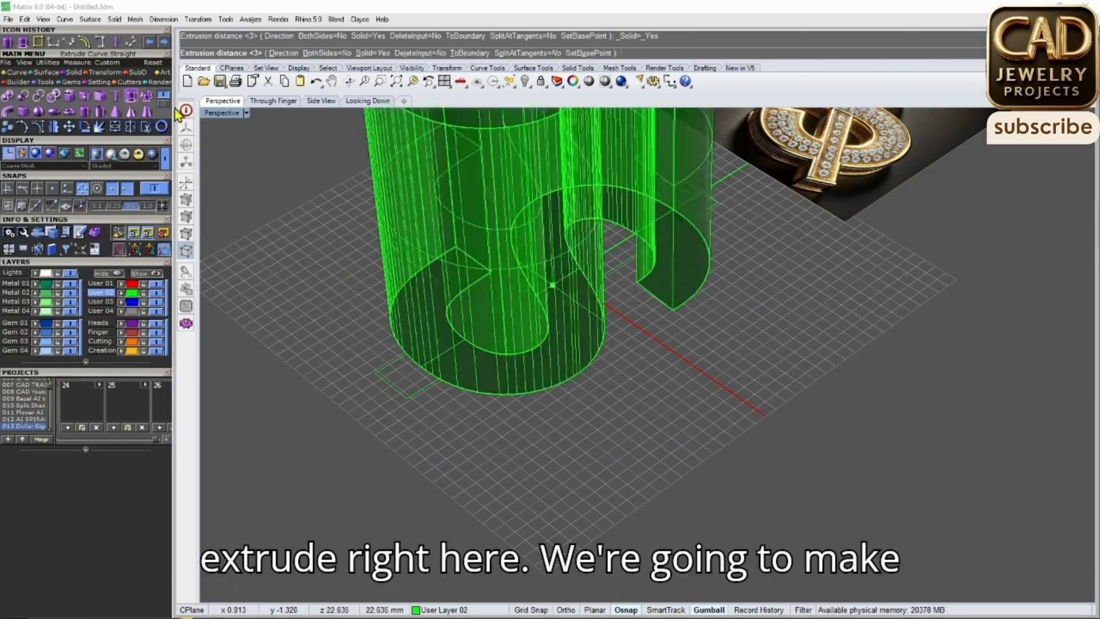
pyautogui.moveTo(478, 213); pyautogui.dragTo(491, 184, button='right')
pyautogui.scroll(2, 493, 186)
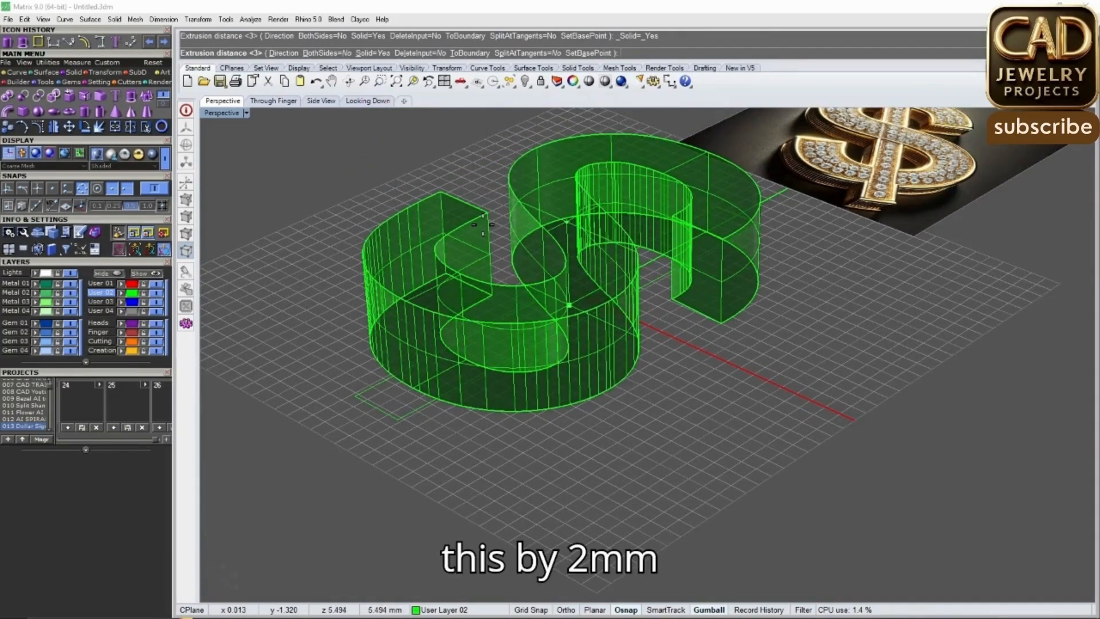
pyautogui.write('2')
pyautogui.press('Return')
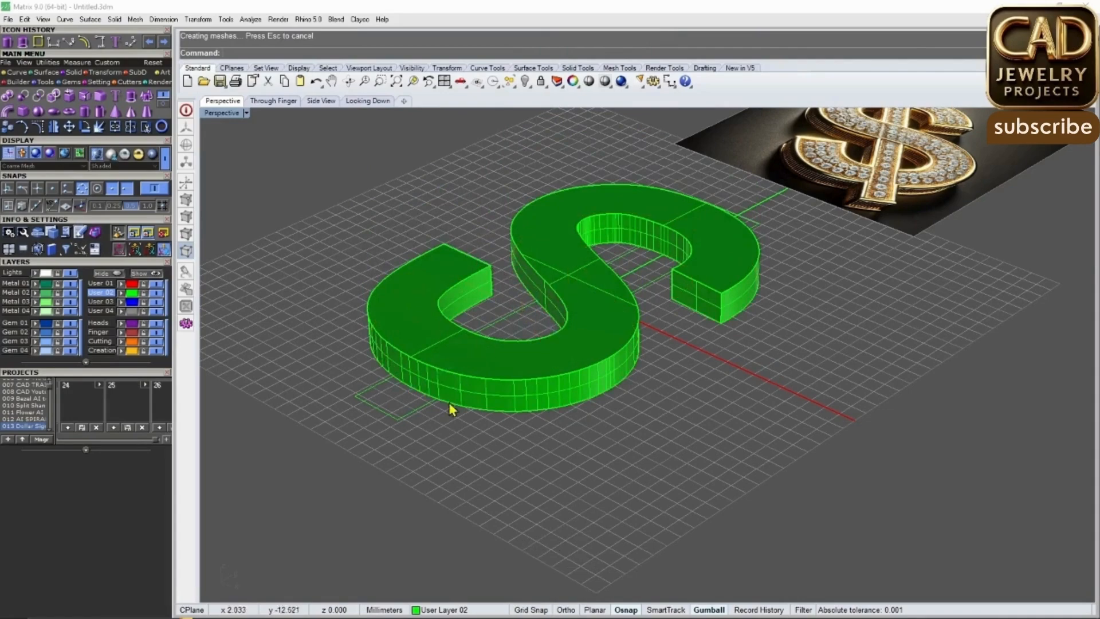
# Extrude the tall bar rectangle into a 3 mm high solid
pyautogui.click(404, 410)
pyautogui.moveTo(403, 416); pyautogui.dragTo(525, 386, button='right')
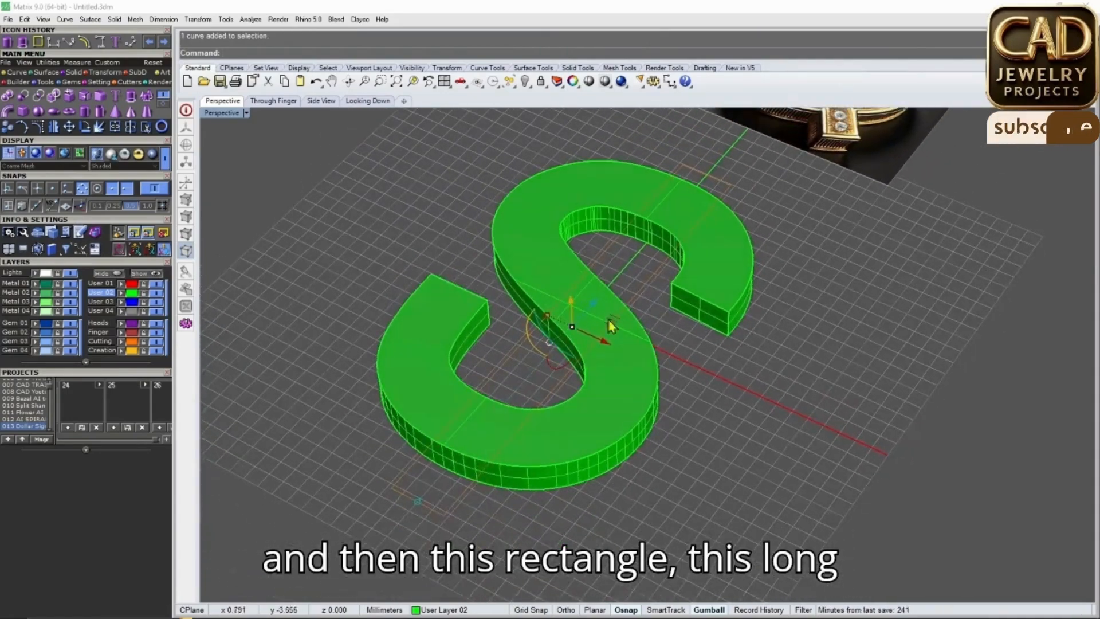
pyautogui.moveTo(651, 275); pyautogui.dragTo(503, 287, button='right')
pyautogui.rightClick(503, 275)
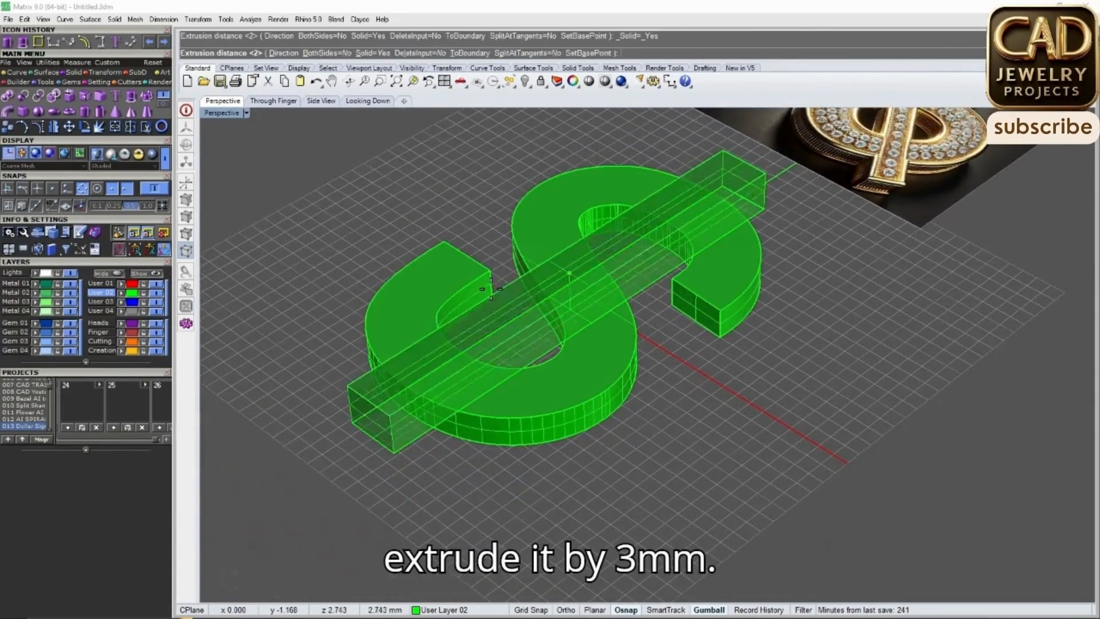
pyautogui.write('3')
pyautogui.press('Return')
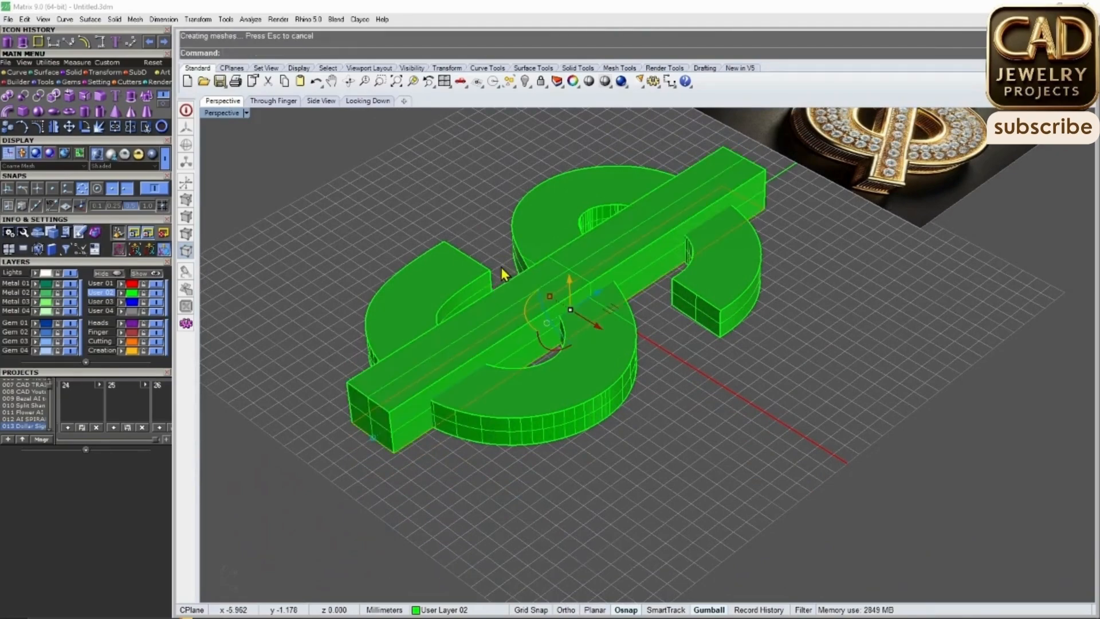
# Move the reference picture slightly away from the upper end of the dollar sign in the perspective view
pyautogui.moveTo(491, 272); pyautogui.dragTo(563, 242, button='right')
pyautogui.scroll(-2, 582, 284)
pyautogui.scroll(8, 546, 141)
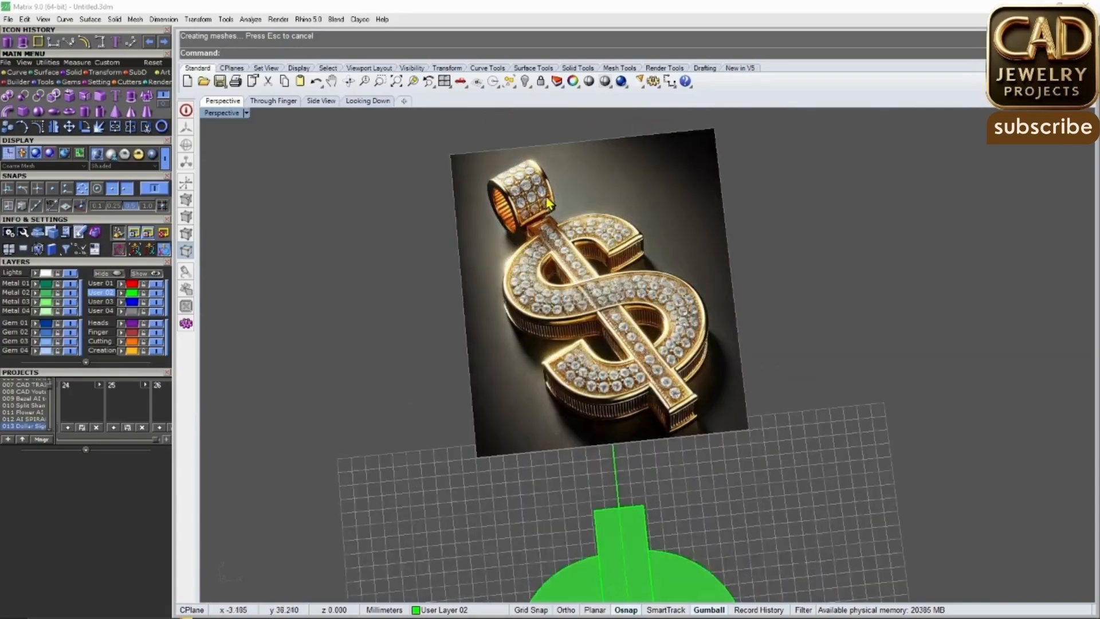
pyautogui.moveTo(593, 305); pyautogui.dragTo(591, 283)
pyautogui.moveTo(528, 351); pyautogui.dragTo(453, 349, button='right')
# Draw a circle 6 mm in diameter beyond the bar's upper end in the side view
pyautogui.click(322, 102)
pyautogui.moveTo(579, 336); pyautogui.dragTo(566, 296, button='right')
pyautogui.scroll(4, 487, 271)
pyautogui.click(485, 266)
pyautogui.click(17, 72)
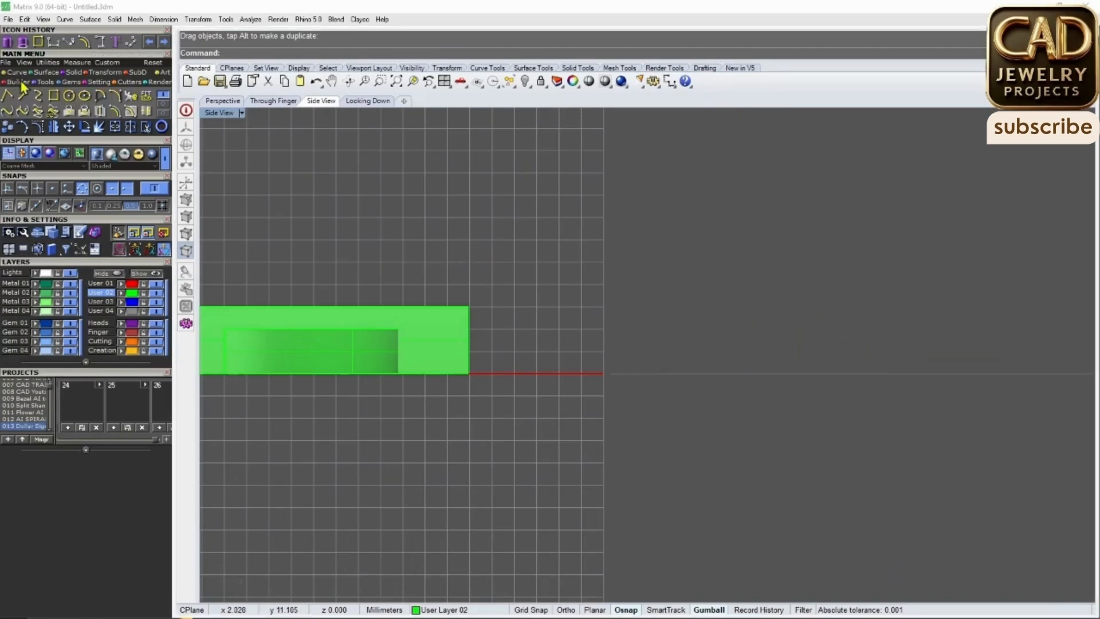
pyautogui.click(76, 95)
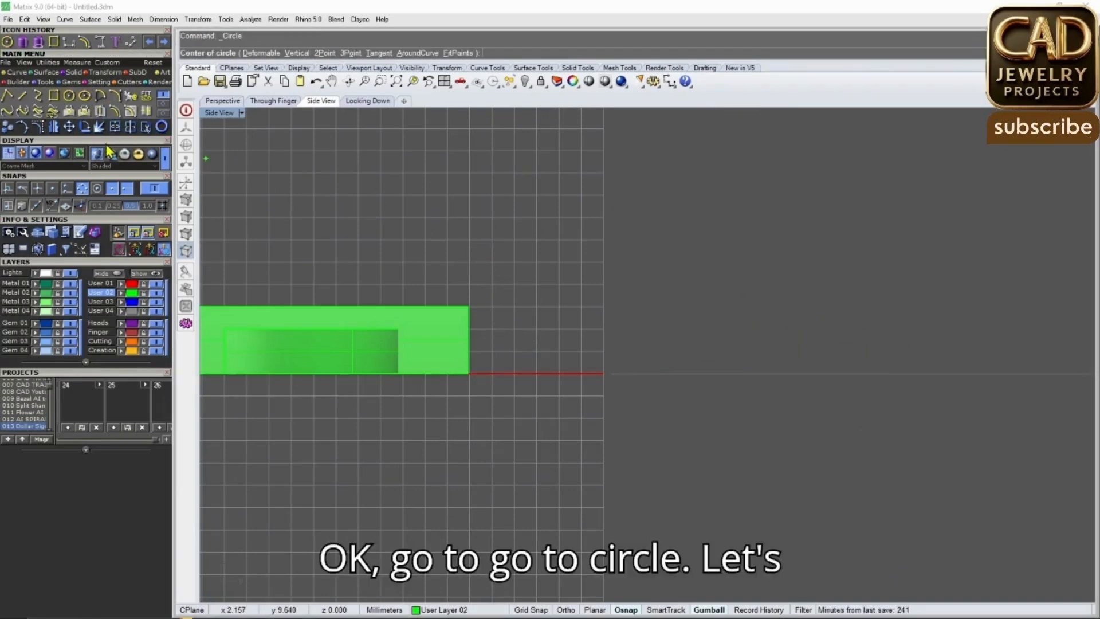
pyautogui.click(544, 341)
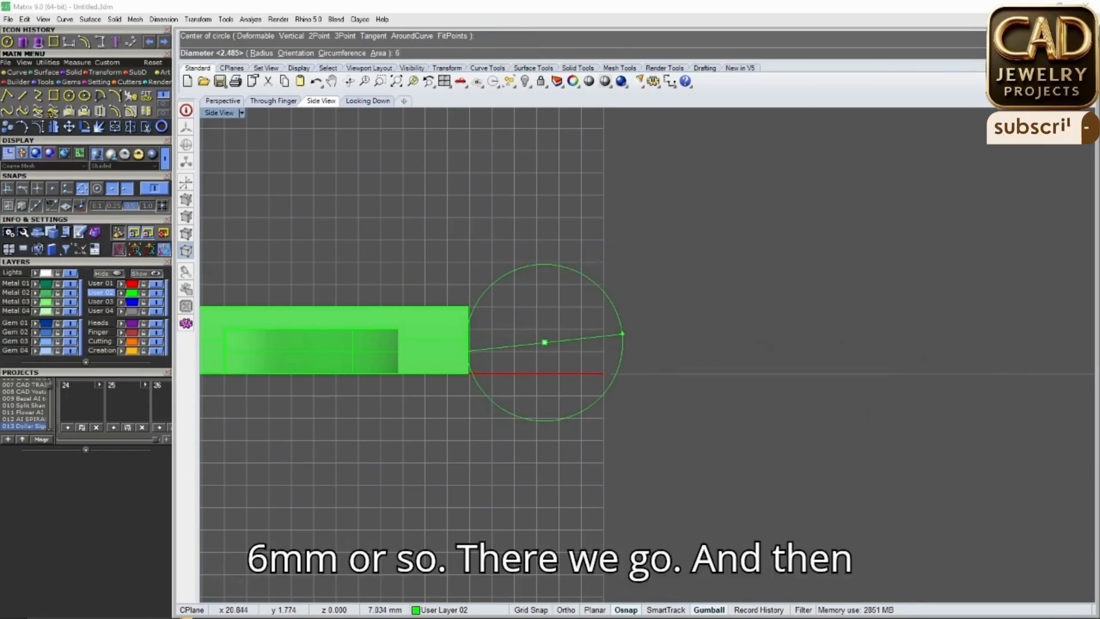
pyautogui.write('6')
pyautogui.press('Return')
# Move the circle slightly further away from the end of the bar
pyautogui.click(611, 340)
pyautogui.scroll(3, 560, 337)
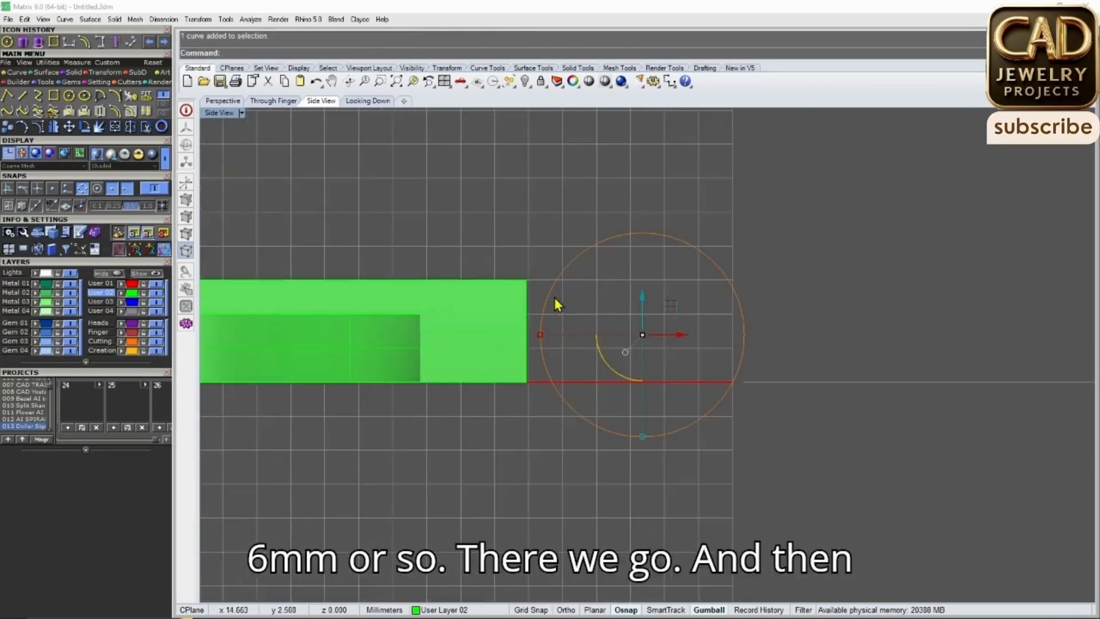
pyautogui.moveTo(691, 303); pyautogui.dragTo(697, 307)
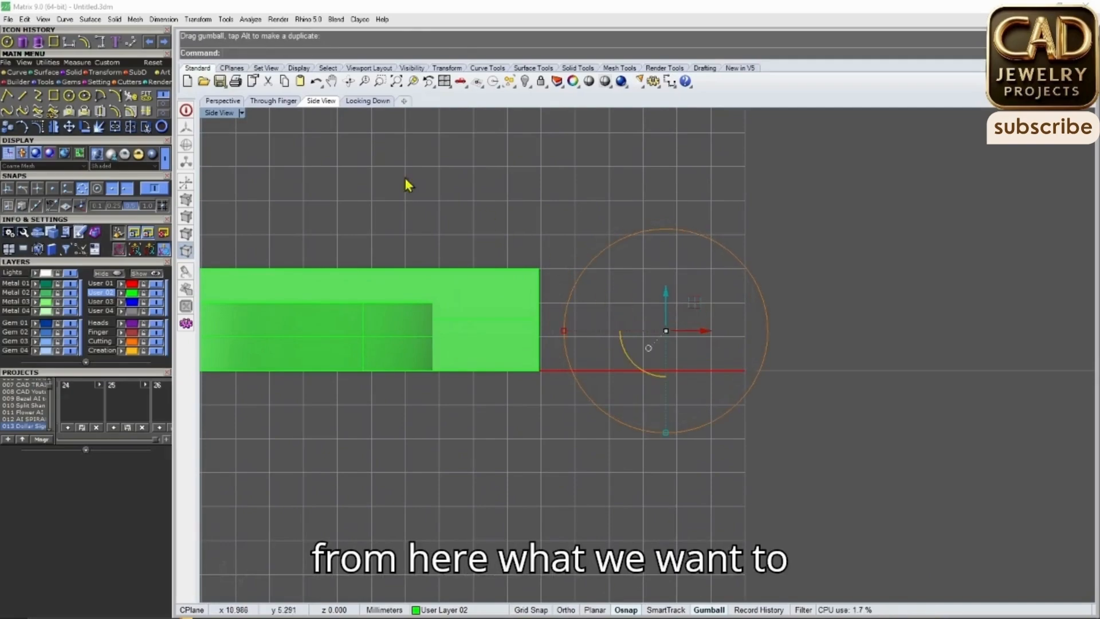
# Move the reference picture further back in the perspective view to clear space around the circle
pyautogui.click(229, 102)
pyautogui.scroll(-3, 573, 326)
pyautogui.moveTo(573, 327); pyautogui.dragTo(472, 336, button='right')
pyautogui.click(687, 299)
pyautogui.scroll(4, 709, 299)
pyautogui.moveTo(638, 322); pyautogui.dragTo(693, 313)
pyautogui.scroll(5, 622, 275)
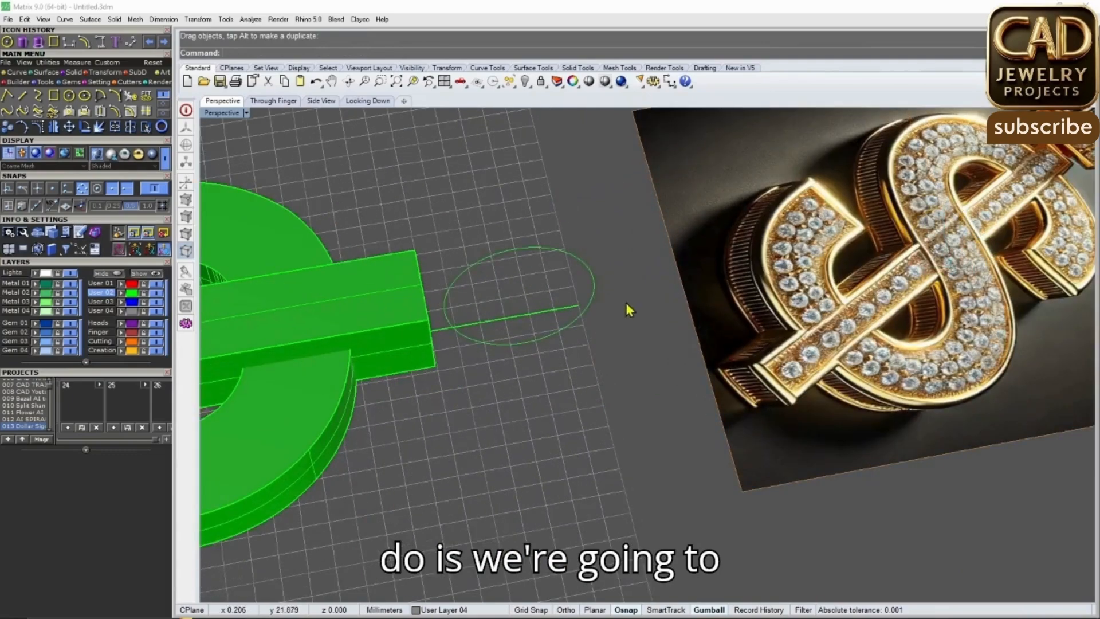
# Place a profile on the circle with Profile Placer, using the raised-edge channel shape profileplacer_71
pyautogui.click(593, 289)
pyautogui.press('F6')
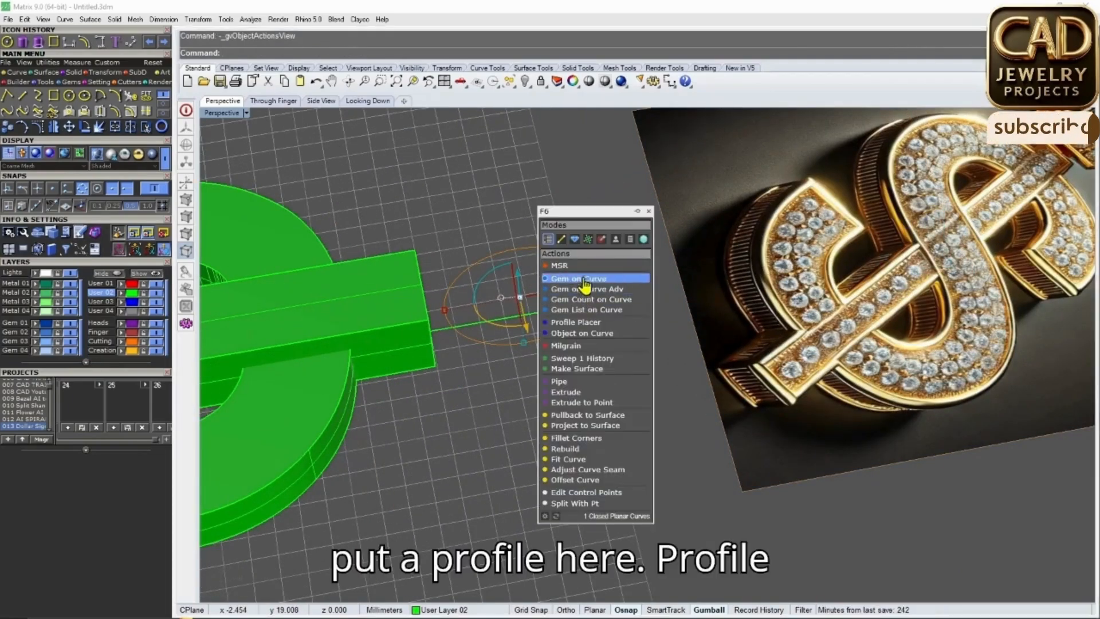
pyautogui.click(576, 322)
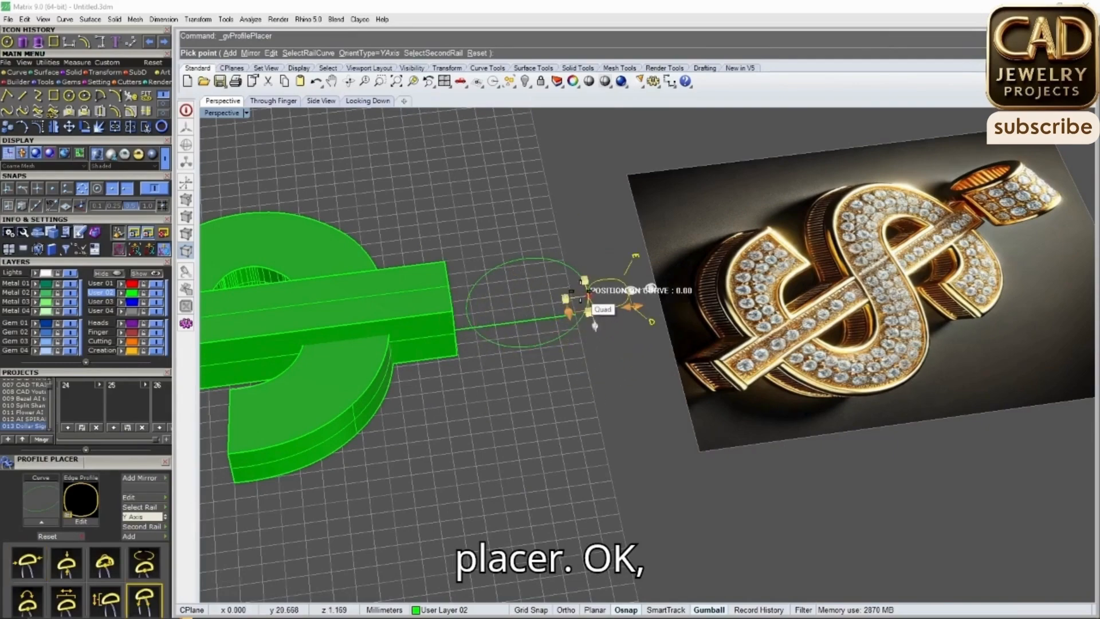
pyautogui.scroll(6, 594, 325)
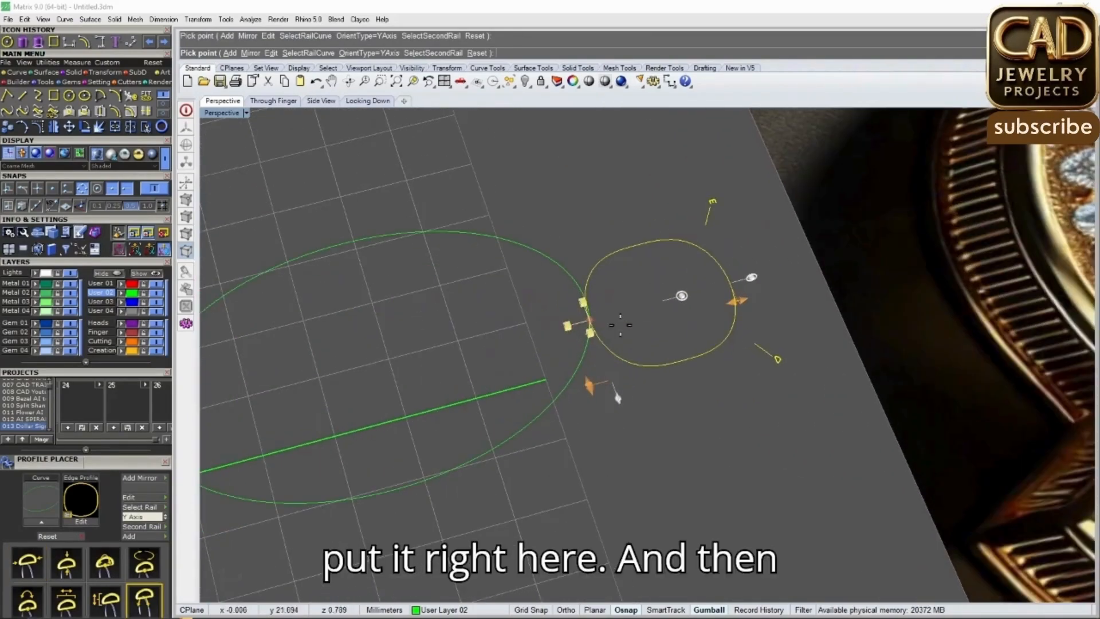
pyautogui.scroll(-4, 667, 324)
pyautogui.click(92, 503)
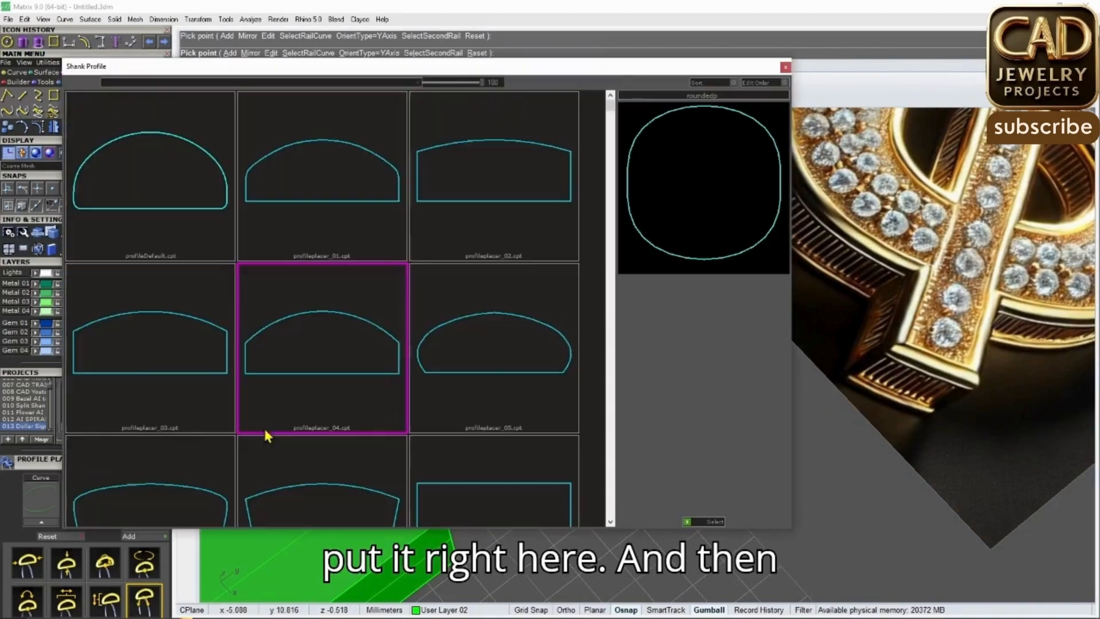
pyautogui.scroll(-6, 612, 113)
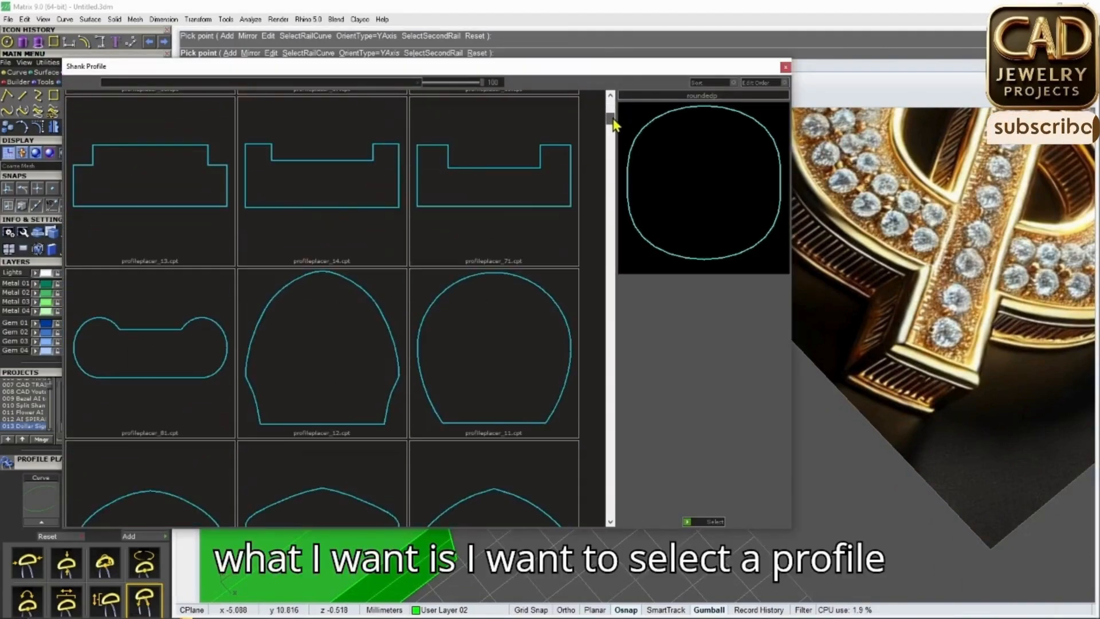
pyautogui.doubleClick(510, 229)
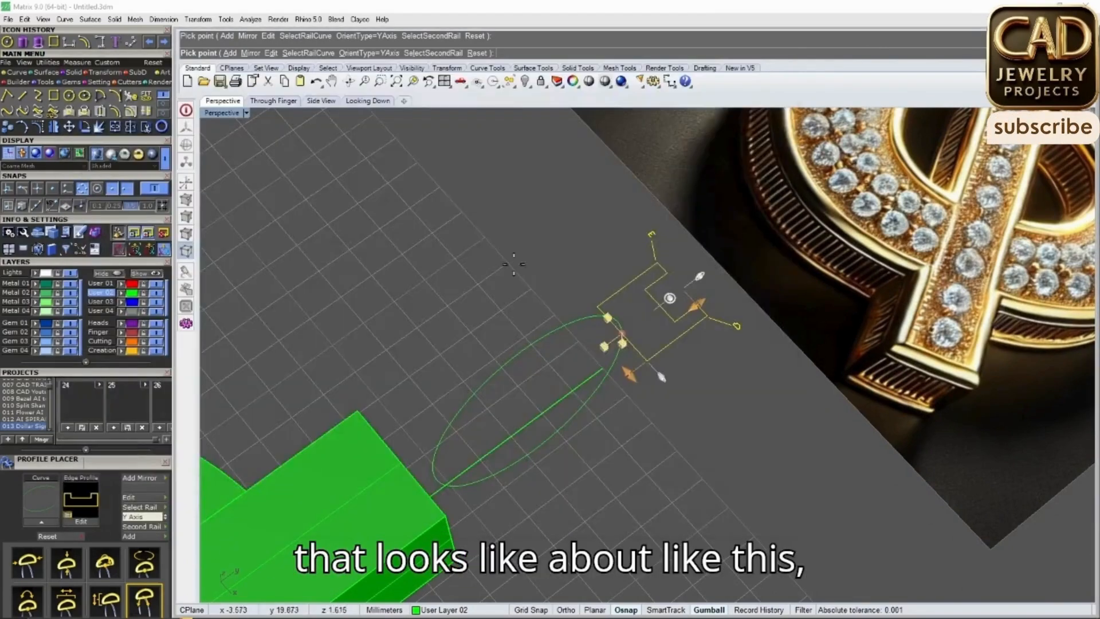
# Resize the placed profile to about 1.2 mm high and 6 mm wide, and finish placing it
pyautogui.moveTo(633, 326); pyautogui.dragTo(552, 302, button='right')
pyautogui.scroll(2, 693, 296)
pyautogui.moveTo(695, 298); pyautogui.dragTo(673, 319)
pyautogui.moveTo(595, 357); pyautogui.dragTo(794, 321, button='right')
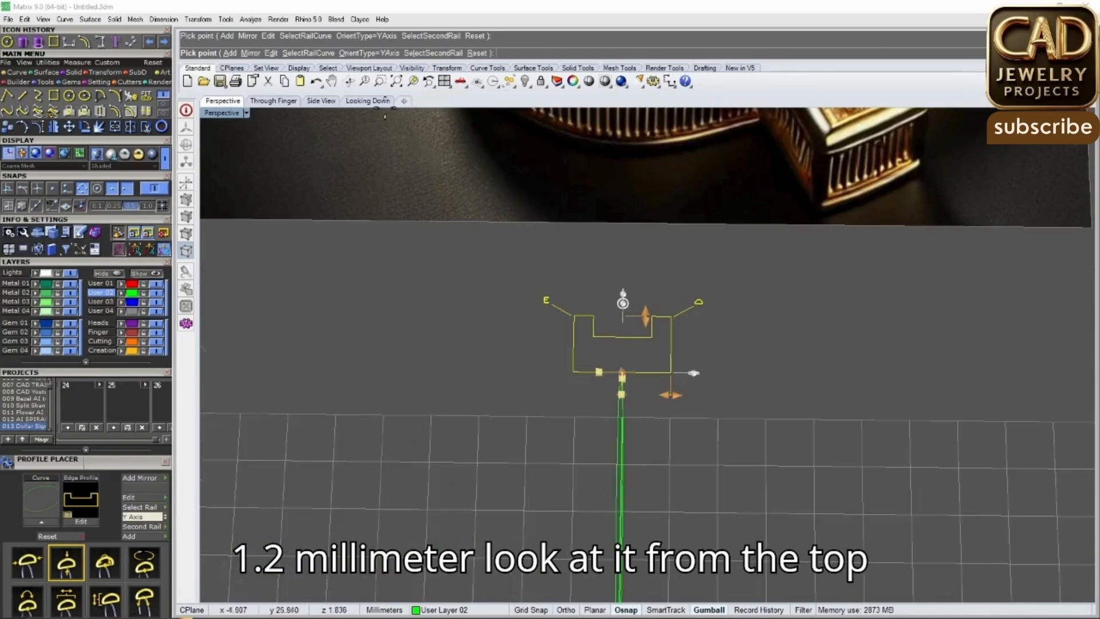
pyautogui.click(372, 102)
pyautogui.moveTo(546, 243); pyautogui.dragTo(536, 392, button='right')
pyautogui.scroll(8, 535, 279)
pyautogui.scroll(2, 559, 310)
pyautogui.moveTo(535, 299); pyautogui.dragTo(680, 302)
pyautogui.scroll(-8, 651, 296)
pyautogui.moveTo(563, 266); pyautogui.dragTo(592, 218, button='right')
pyautogui.scroll(6, 547, 198)
pyautogui.scroll(4, 535, 250)
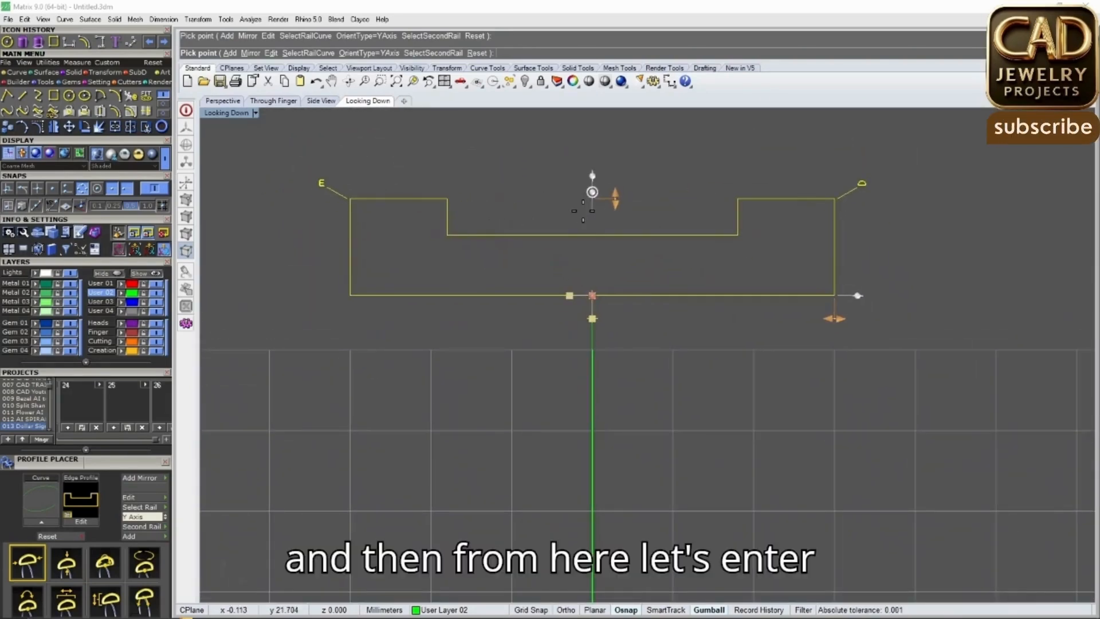
pyautogui.press('Return')
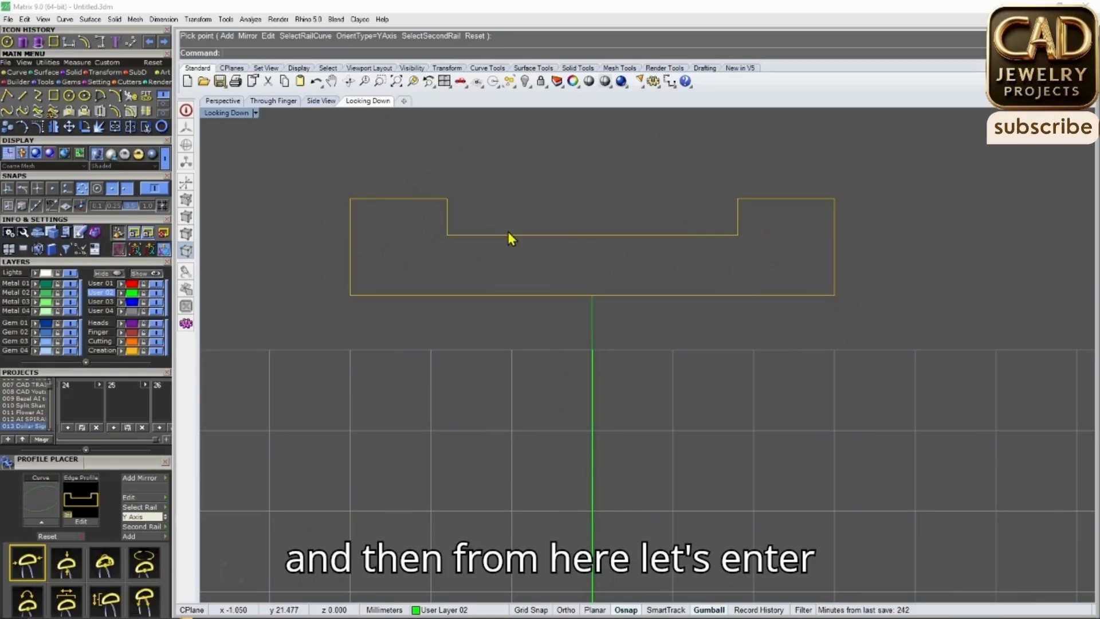
# Edit the profile's control points to make the groove shallower and narrow its side walls to about 0.6 mm
pyautogui.click(503, 235)
pyautogui.click(387, 167)
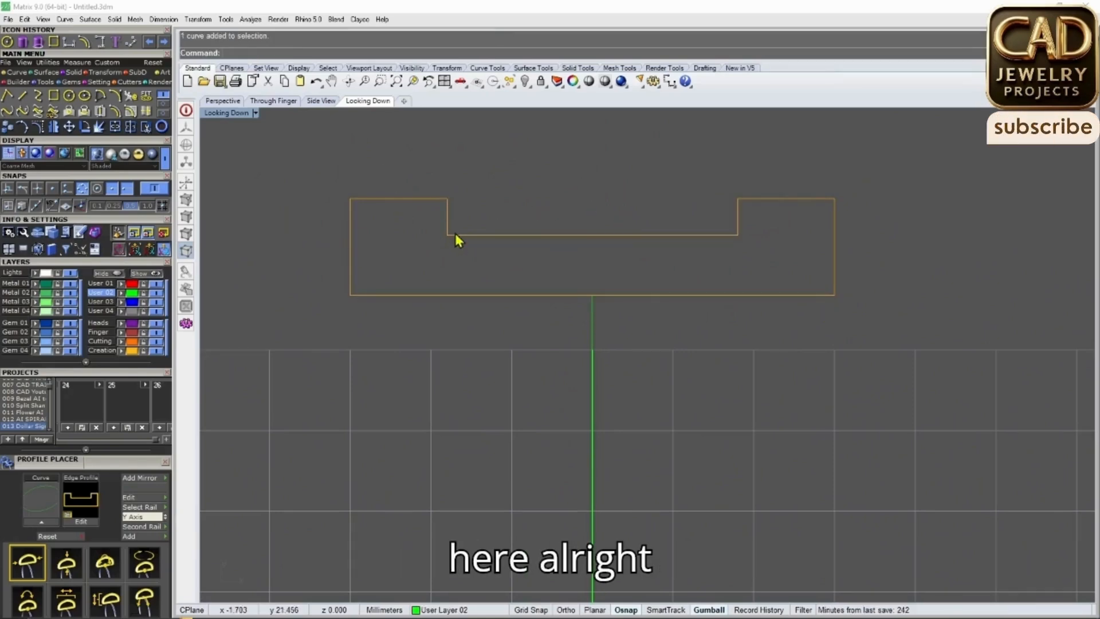
pyautogui.click(456, 235)
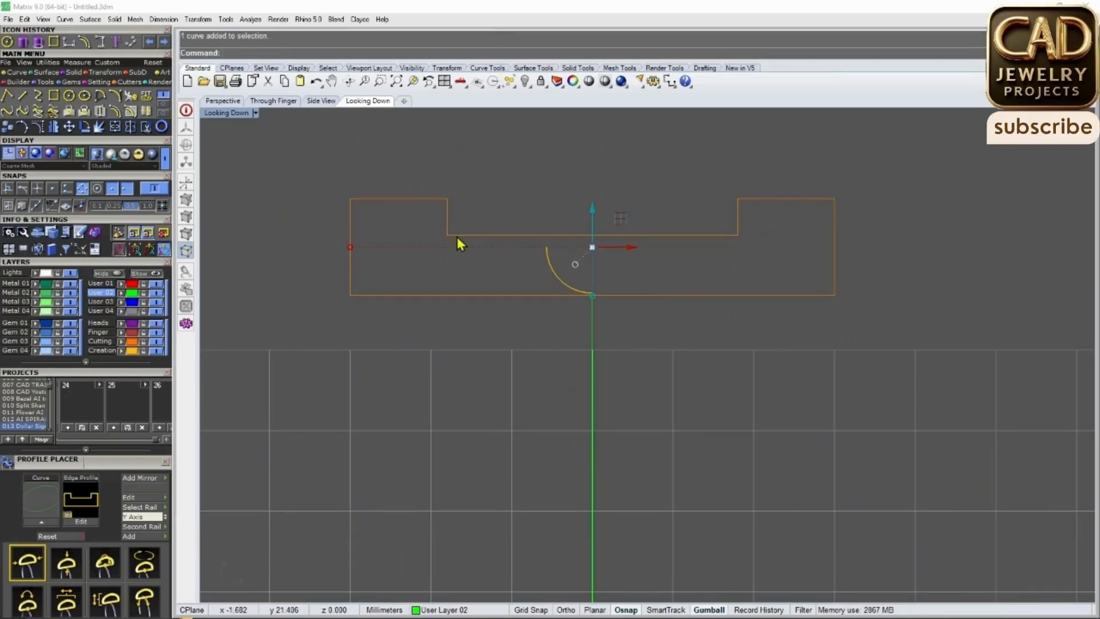
pyautogui.click(38, 127)
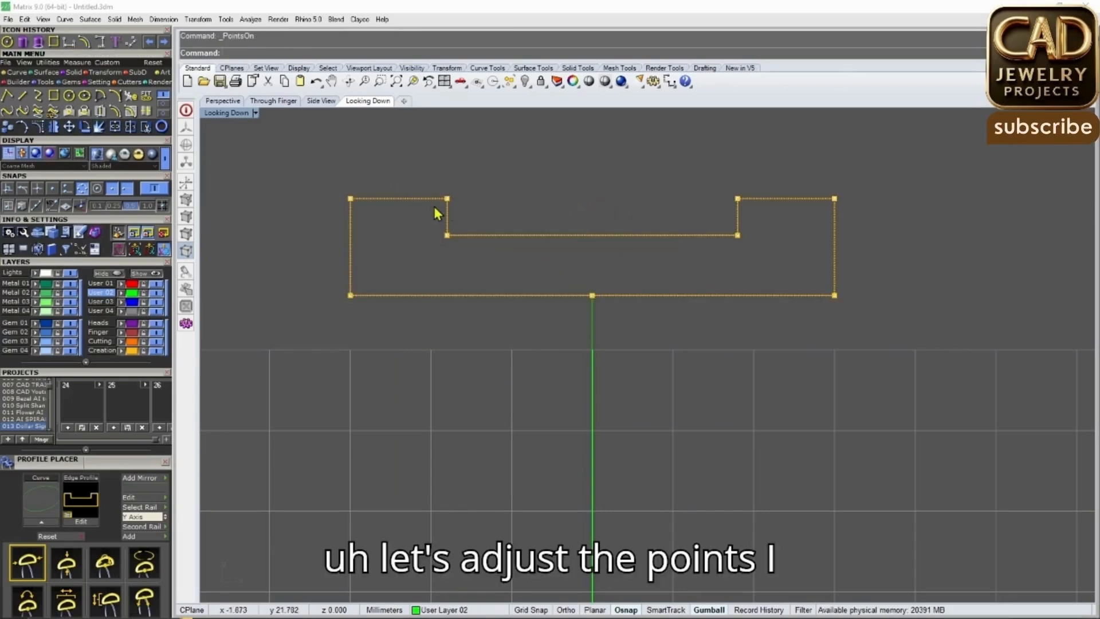
pyautogui.moveTo(411, 203); pyautogui.dragTo(755, 270)
pyautogui.scroll(2, 625, 217)
pyautogui.moveTo(578, 210); pyautogui.dragTo(607, 164)
pyautogui.scroll(-2, 573, 166)
pyautogui.moveTo(411, 165); pyautogui.dragTo(702, 228)
pyautogui.scroll(2, 447, 195)
pyautogui.moveTo(362, 195); pyautogui.dragTo(361, 195)
pyautogui.moveTo(380, 239); pyautogui.dragTo(433, 273, button='right')
pyautogui.click(401, 269)
# Measure the thickness of the profile's side wall with a horizontal dimension, without keeping the dimension
pyautogui.click(77, 63)
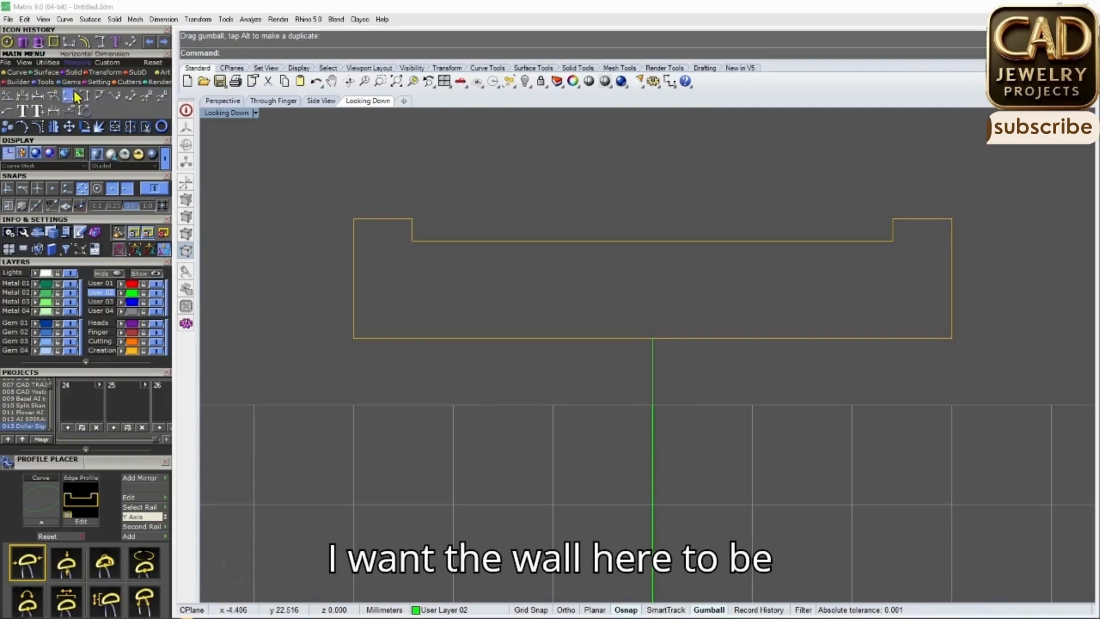
pyautogui.click(69, 96)
pyautogui.click(354, 219)
pyautogui.click(412, 219)
pyautogui.scroll(-4, 412, 216)
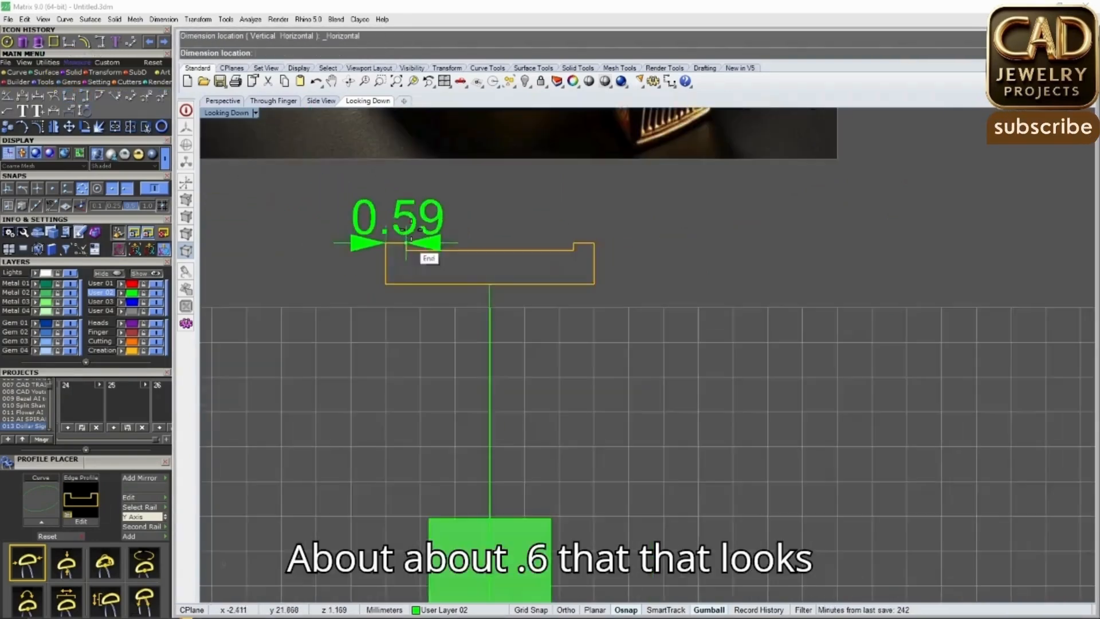
pyautogui.scroll(2, 409, 231)
pyautogui.scroll(-4, 449, 305)
pyautogui.moveTo(448, 305); pyautogui.dragTo(441, 263, button='right')
pyautogui.scroll(4, 425, 259)
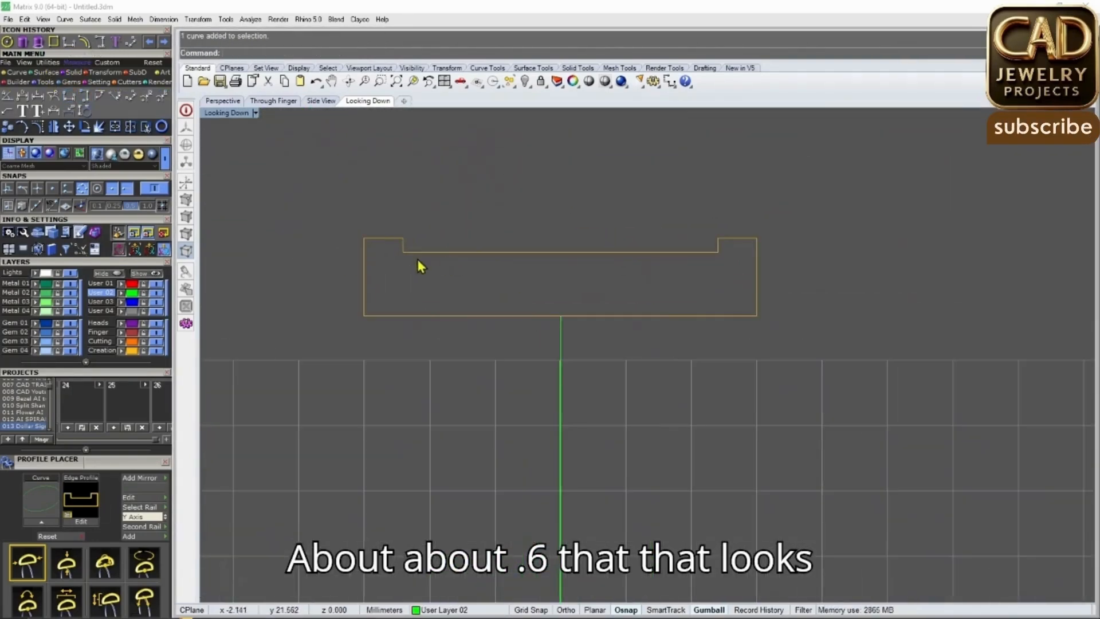
# Try to fillet all corners of the channel profile by about 0.1 mm
pyautogui.click(422, 253)
pyautogui.click(392, 288)
pyautogui.moveTo(392, 287); pyautogui.dragTo(394, 274, button='right')
pyautogui.moveTo(410, 271); pyautogui.dragTo(349, 252)
pyautogui.scroll(4, 395, 242)
pyautogui.click(404, 240)
pyautogui.click(414, 229)
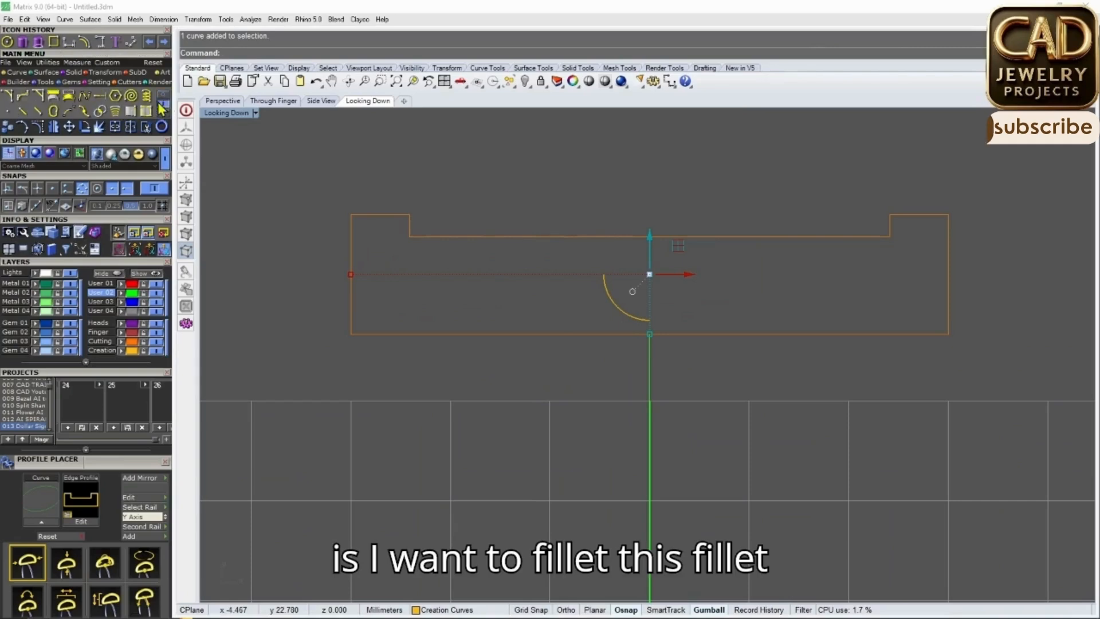
pyautogui.click(23, 97)
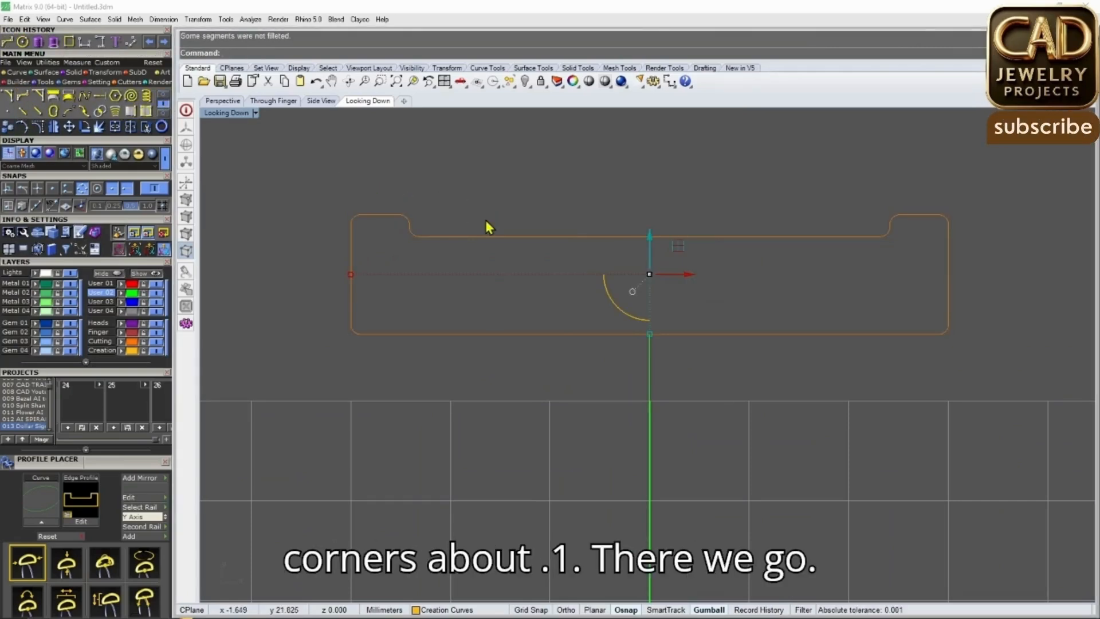
pyautogui.scroll(-4, 479, 262)
pyautogui.moveTo(479, 261); pyautogui.dragTo(479, 249, button='right')
pyautogui.scroll(4, 441, 258)
# Undo the fillets on the profile's corners
pyautogui.click(417, 272)
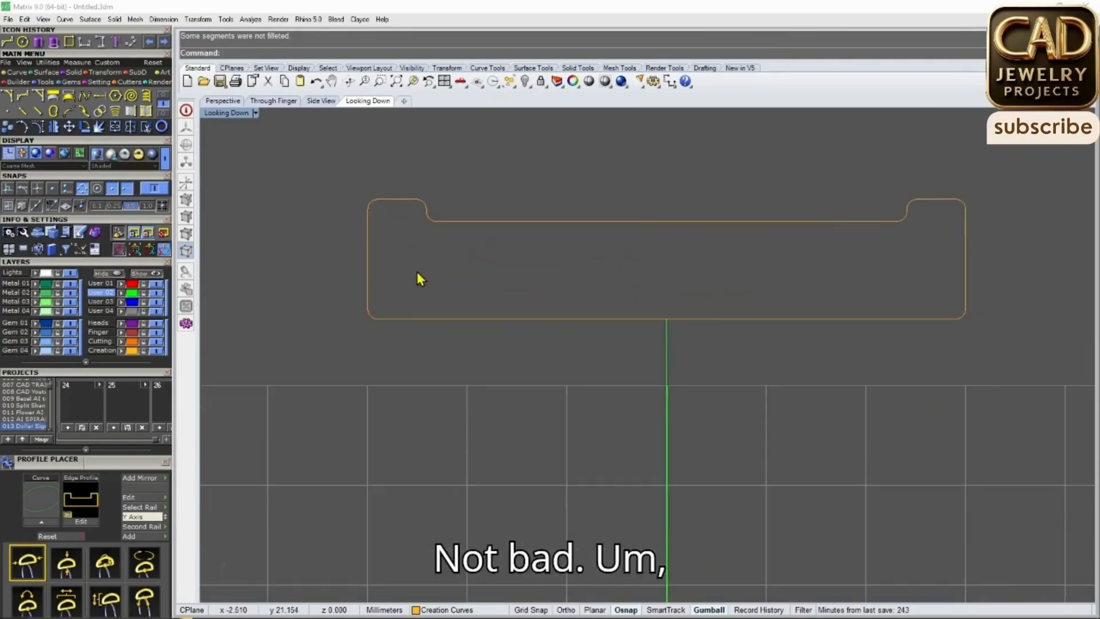
pyautogui.click(413, 319)
pyautogui.click(438, 281)
pyautogui.hotkey('ctrl', 'z')
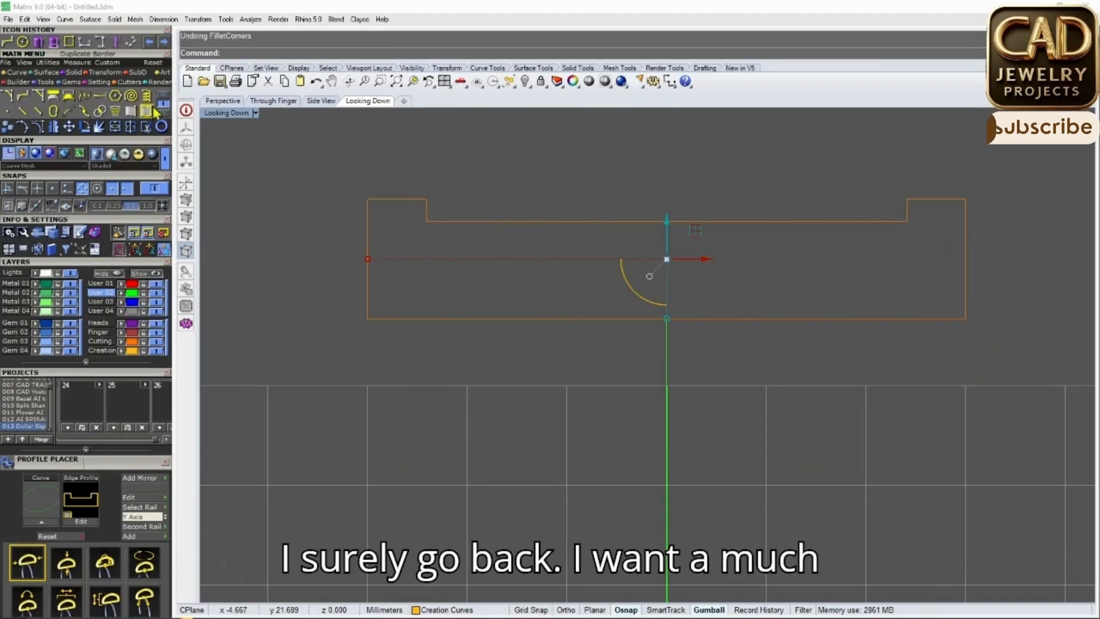
# Fillet the profile's two lower outer corners with a 0.25 mm radius
pyautogui.click(9, 96)
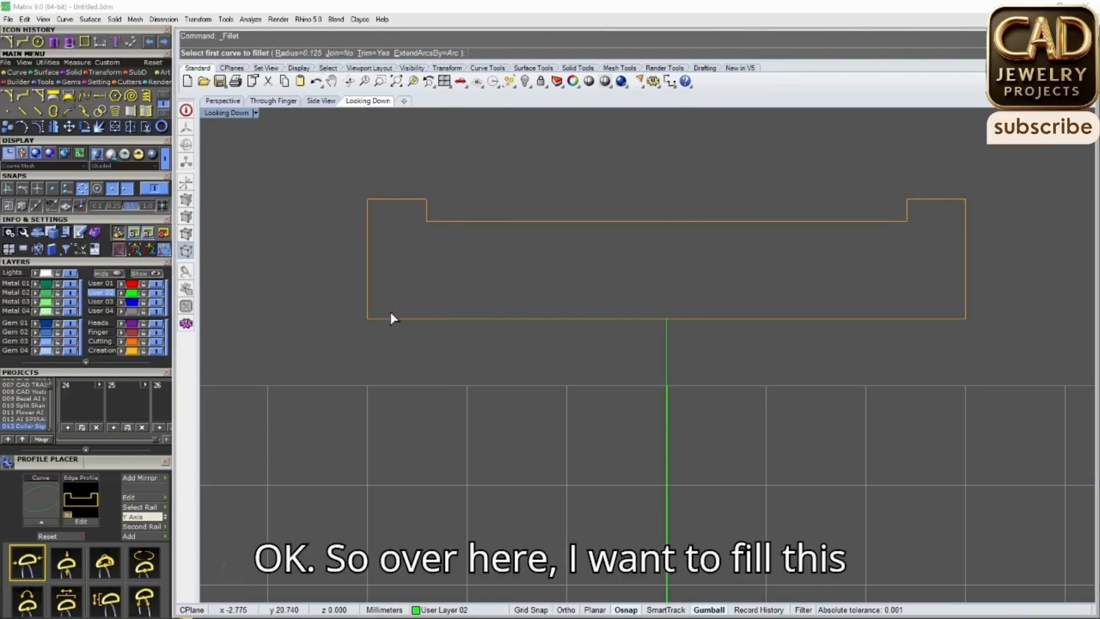
pyautogui.write('.25')
pyautogui.press('Return')
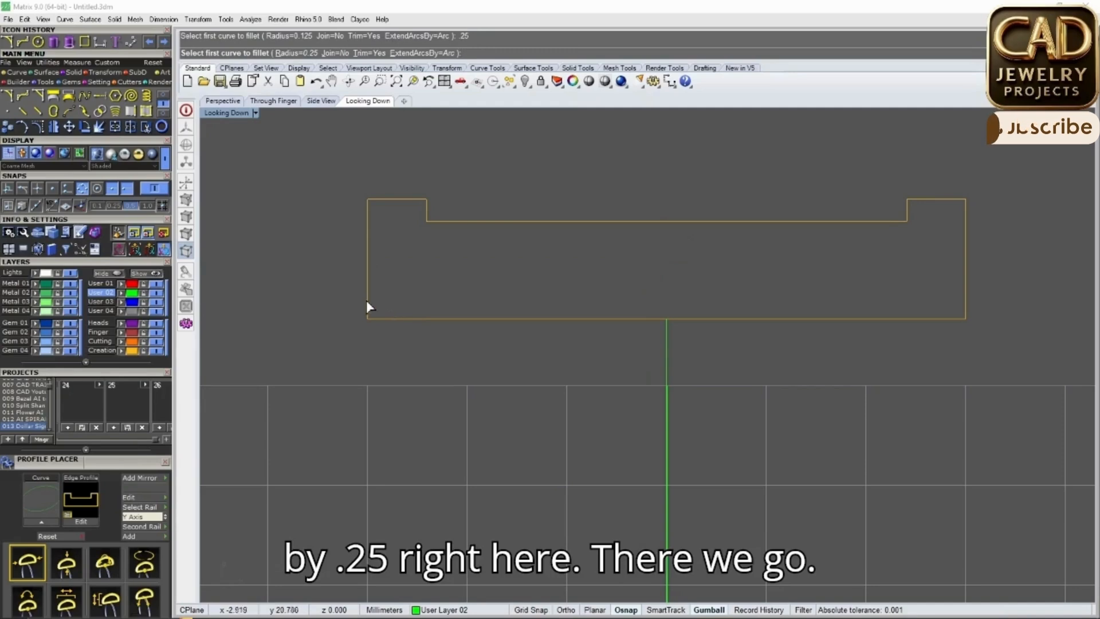
pyautogui.click(390, 319)
pyautogui.click(369, 301)
pyautogui.scroll(-3, 394, 321)
pyautogui.press('Return')
pyautogui.click(638, 324)
pyautogui.click(660, 314)
# Fillet the profile's remaining corners by about 0.1 mm
pyautogui.scroll(3, 540, 279)
pyautogui.click(504, 274)
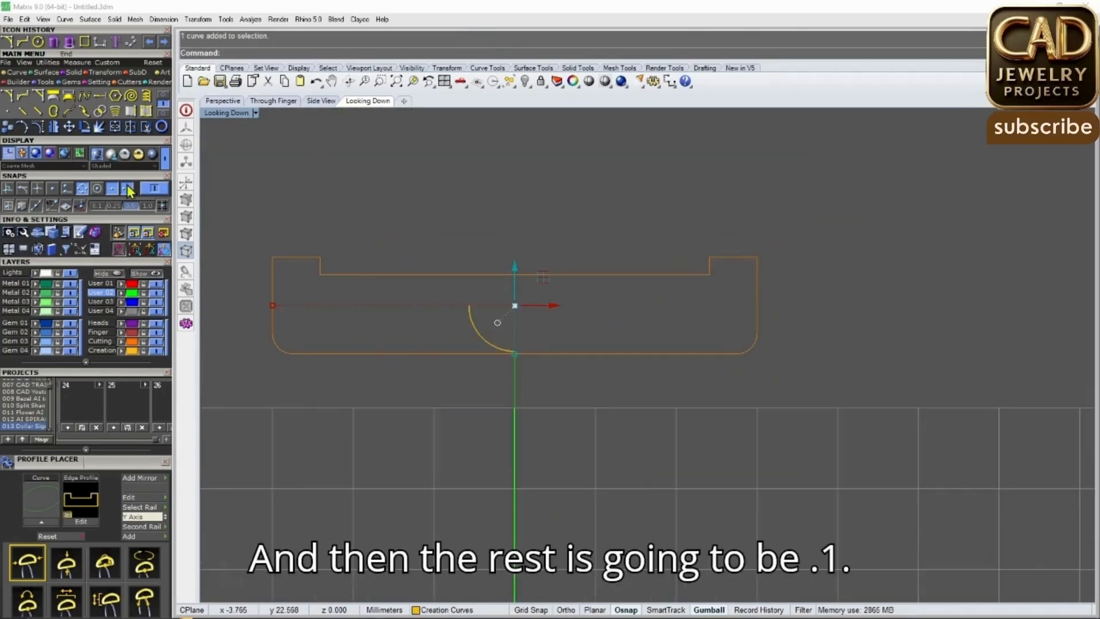
pyautogui.press('Return')
# Sweep the filleted channel profile along the circle to create the bail
pyautogui.click(223, 101)
pyautogui.moveTo(552, 337); pyautogui.dragTo(628, 358, button='right')
pyautogui.click(45, 74)
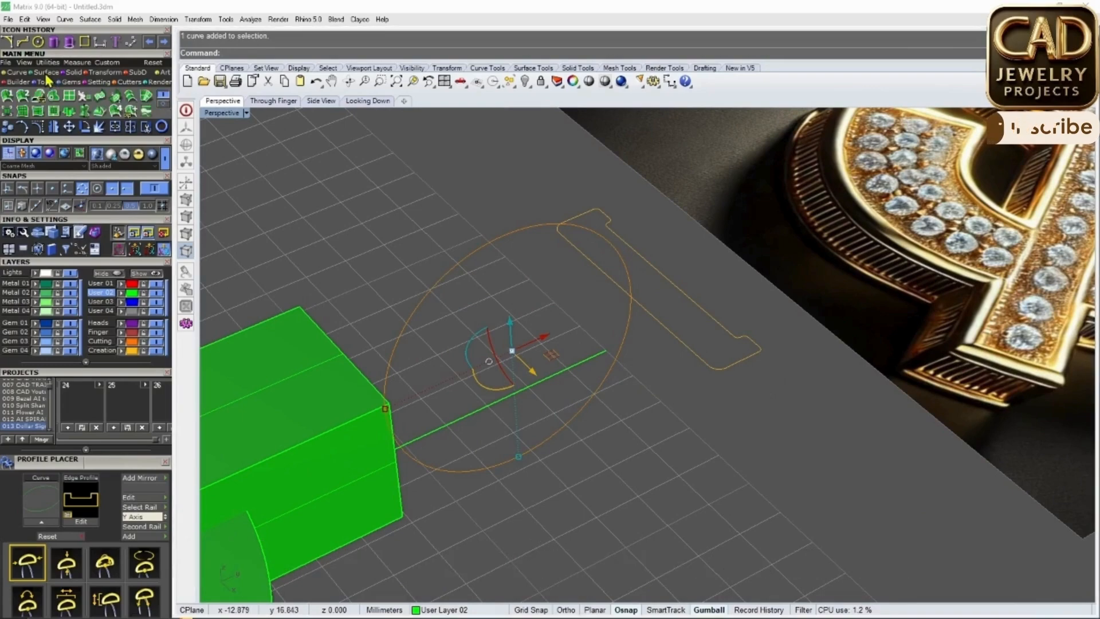
pyautogui.click(9, 97)
pyautogui.click(658, 323)
pyautogui.press('Return')
pyautogui.press('Return')
pyautogui.press('Return')
# Move the bail slightly further away from the bar's upper end in the top view
pyautogui.scroll(-8, 673, 325)
pyautogui.moveTo(675, 332); pyautogui.dragTo(632, 409, button='right')
pyautogui.click(634, 417)
pyautogui.click(368, 100)
pyautogui.scroll(-5, 521, 298)
pyautogui.click(608, 340)
pyautogui.click(504, 307)
pyautogui.moveTo(507, 309); pyautogui.dragTo(507, 279)
pyautogui.scroll(4, 506, 392)
pyautogui.press('Escape')
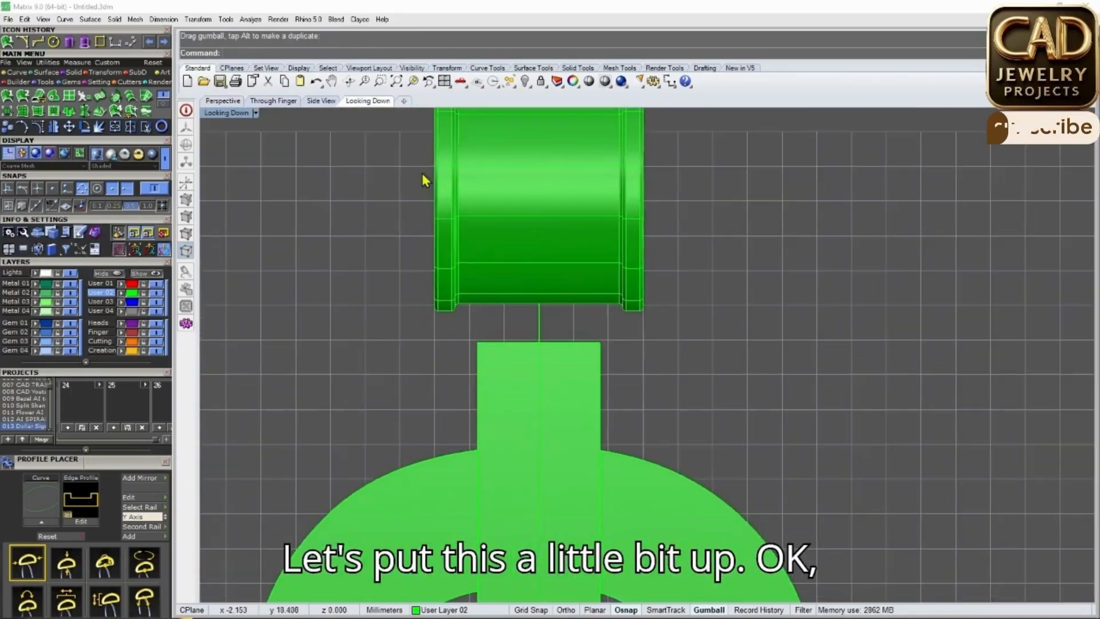
# Examine how the bail connects to the bar on the model and in the reference image
pyautogui.click(321, 100)
pyautogui.scroll(3, 591, 282)
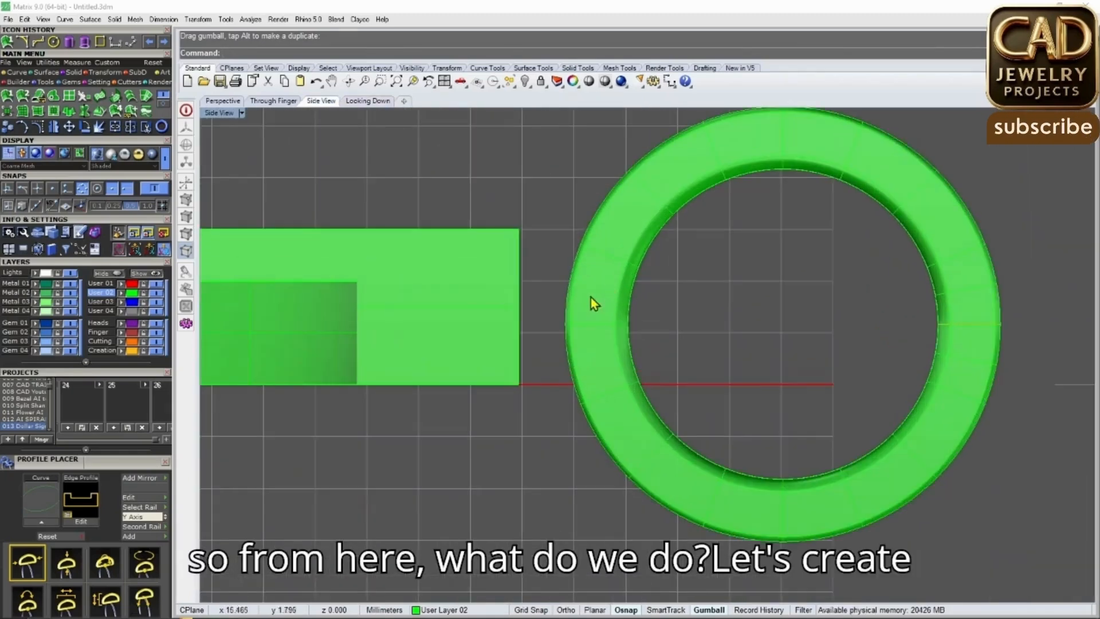
pyautogui.moveTo(470, 302); pyautogui.dragTo(470, 301)
pyautogui.click(504, 207)
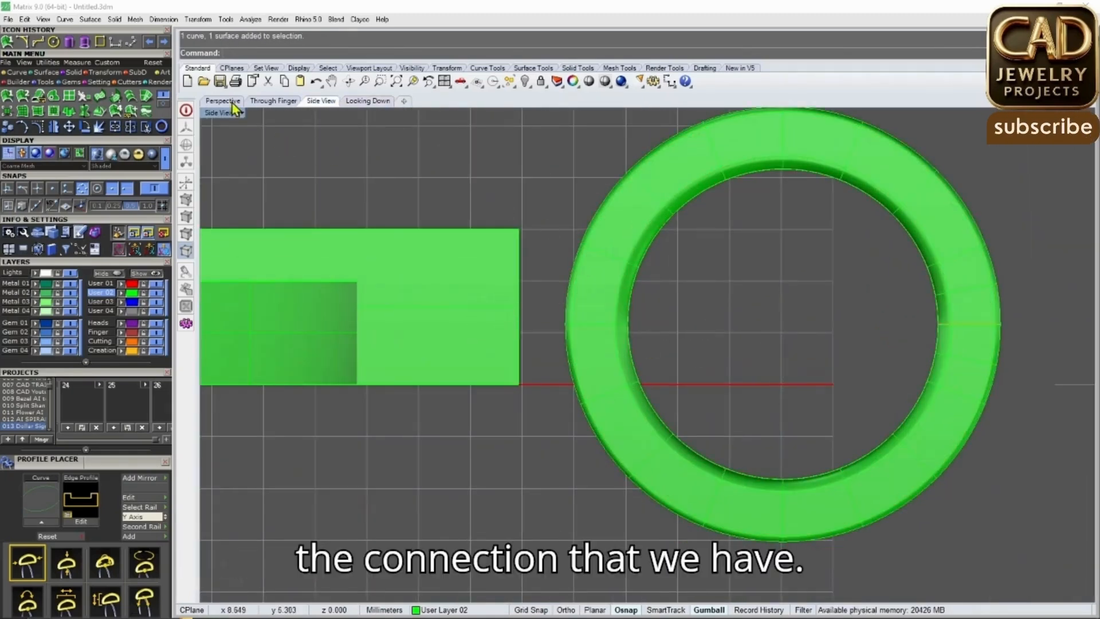
pyautogui.click(231, 102)
pyautogui.scroll(-7, 562, 293)
pyautogui.moveTo(562, 293); pyautogui.dragTo(616, 270, button='right')
pyautogui.scroll(5, 590, 243)
pyautogui.scroll(-3, 651, 373)
pyautogui.scroll(8, 667, 157)
pyautogui.scroll(-7, 664, 266)
pyautogui.scroll(8, 644, 241)
pyautogui.moveTo(636, 246); pyautogui.dragTo(596, 266, button='right')
pyautogui.scroll(4, 526, 328)
pyautogui.scroll(-10, 563, 304)
pyautogui.scroll(2, 656, 308)
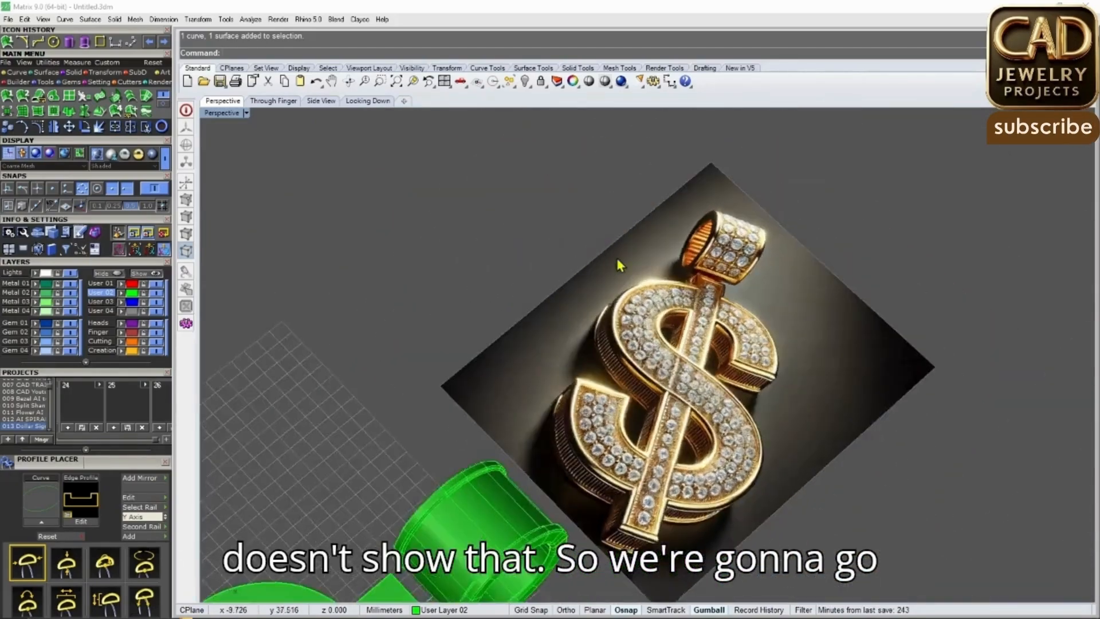
pyautogui.scroll(-9, 596, 266)
pyautogui.scroll(6, 560, 380)
pyautogui.moveTo(560, 381); pyautogui.dragTo(498, 312, button='right')
# Assign the dollar-sign solid and the bail to the Metal 01 layer
pyautogui.click(326, 106)
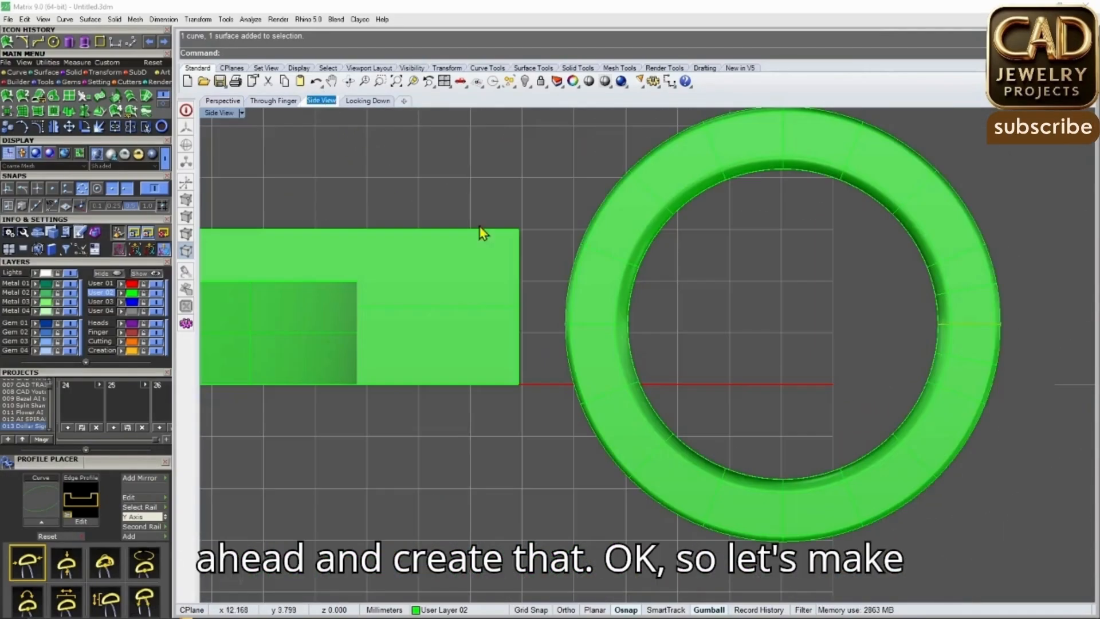
pyautogui.scroll(-5, 697, 283)
pyautogui.click(578, 310)
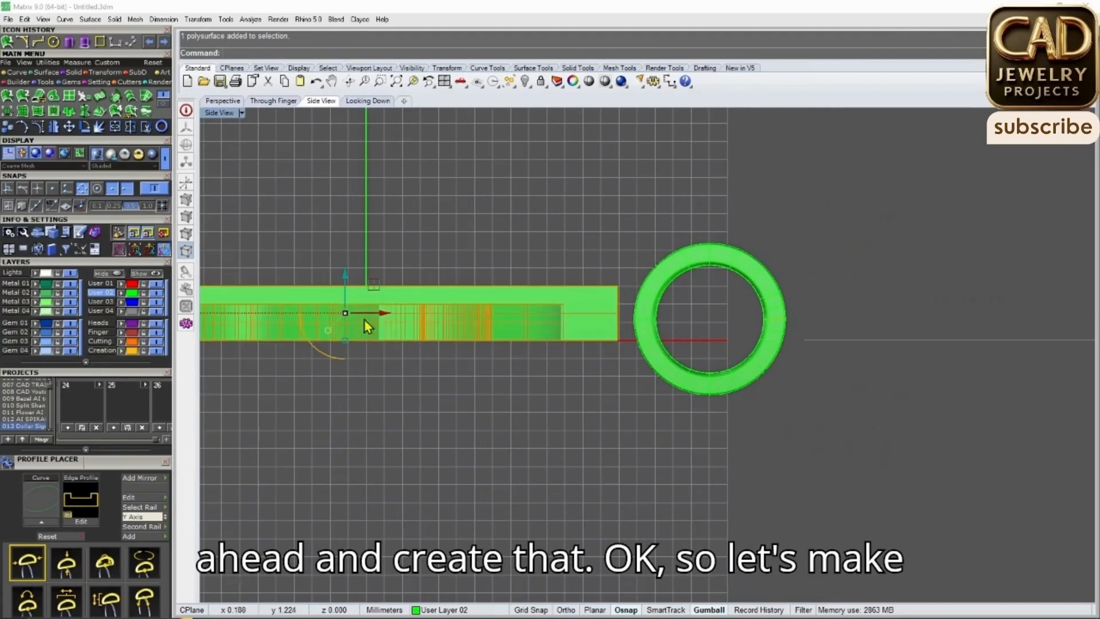
pyautogui.keyDown('shift'); pyautogui.click(644, 322); pyautogui.keyUp('shift')
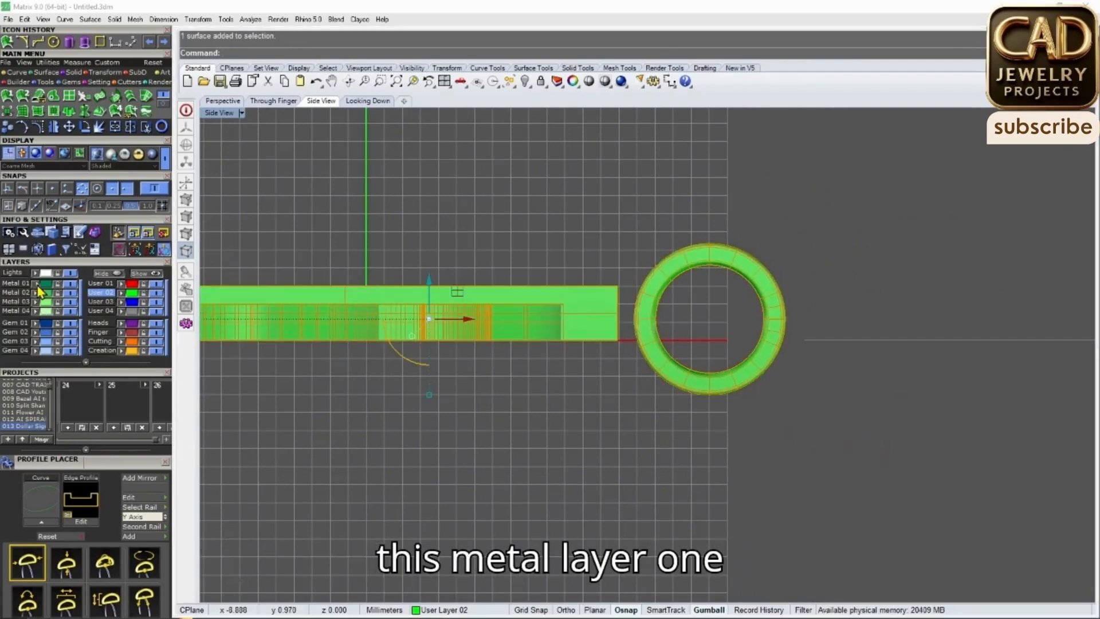
pyautogui.click(35, 284)
# Move the bail further away from the bar's end in the side view to leave room for a connector
pyautogui.moveTo(578, 312); pyautogui.dragTo(496, 318, button='right')
pyautogui.click(546, 316)
pyautogui.scroll(2, 548, 316)
pyautogui.click(563, 319)
pyautogui.click(641, 337)
pyautogui.moveTo(670, 263); pyautogui.dragTo(648, 245)
pyautogui.moveTo(691, 328); pyautogui.dragTo(723, 327)
pyautogui.click(565, 255)
# Draw a short horizontal line just inside the bar's bail-side end in the side view and switch to wireframe display
pyautogui.scroll(2, 565, 262)
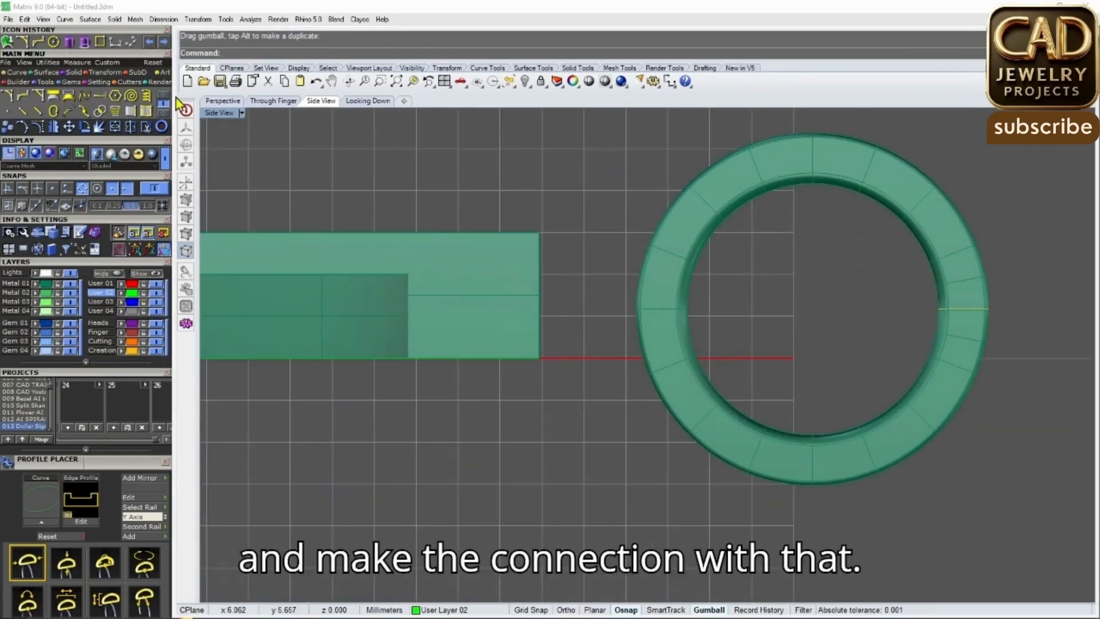
pyautogui.scroll(1, 152, 96)
pyautogui.click(23, 96)
pyautogui.scroll(3, 524, 255)
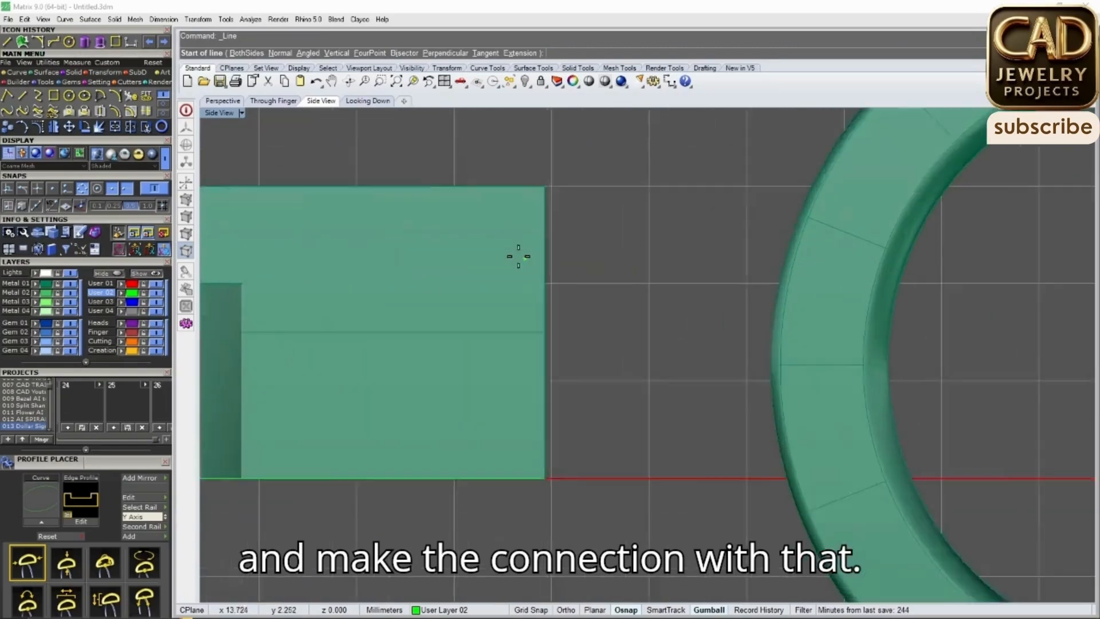
pyautogui.click(509, 235)
pyautogui.scroll(2, 546, 238)
pyautogui.press('Escape')
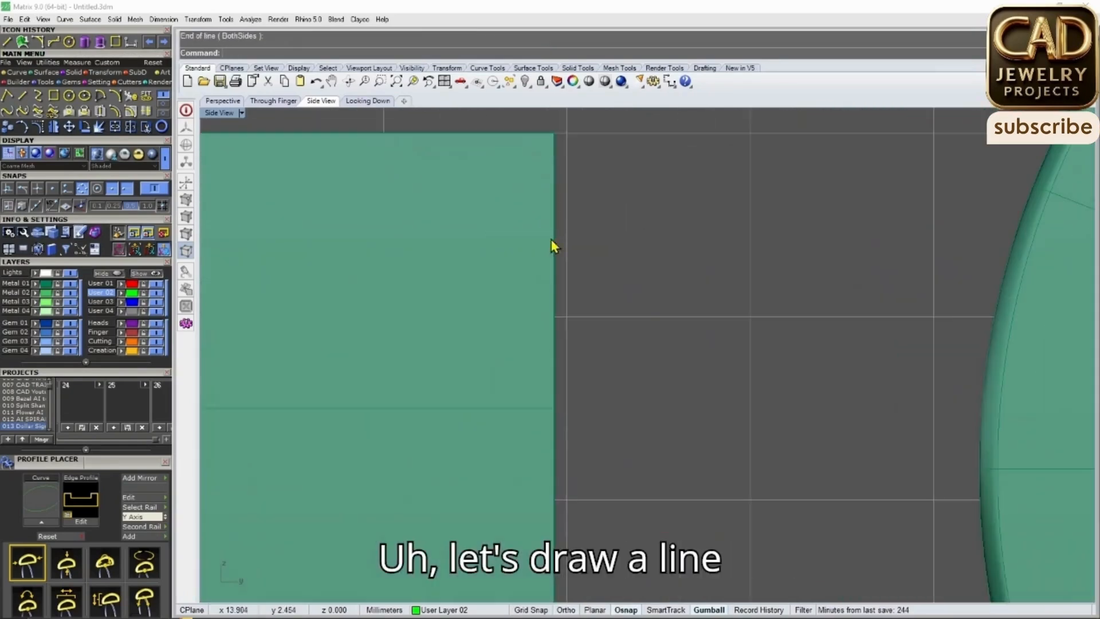
pyautogui.scroll(-3, 553, 240)
pyautogui.click(166, 164)
# Try to offset the short line 2 mm downward with a flat cap
pyautogui.moveTo(501, 220); pyautogui.dragTo(573, 253)
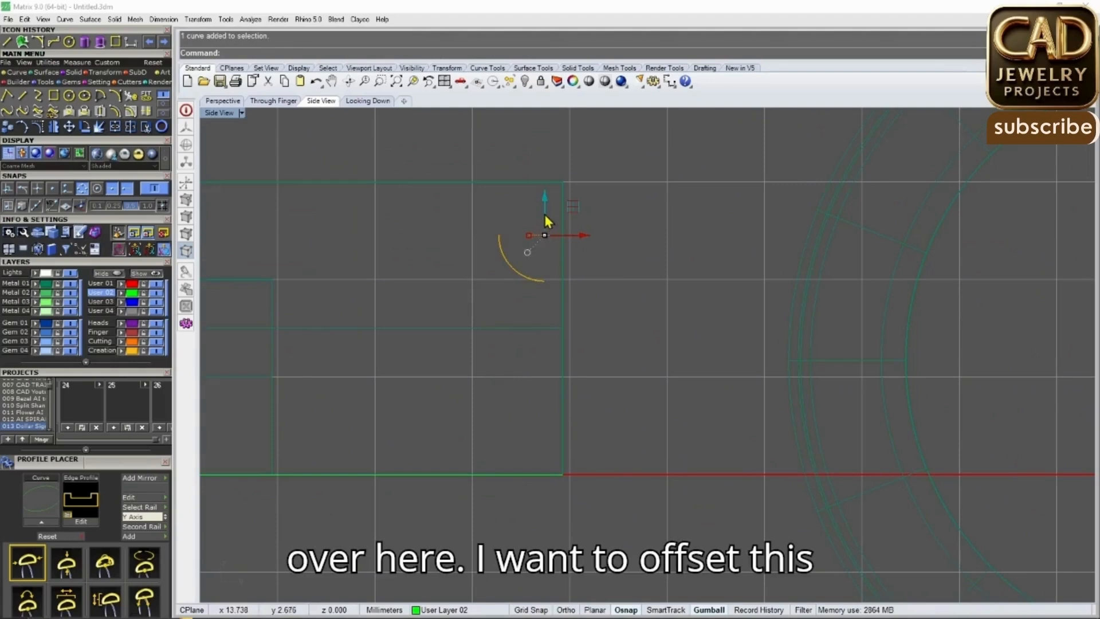
pyautogui.click(99, 111)
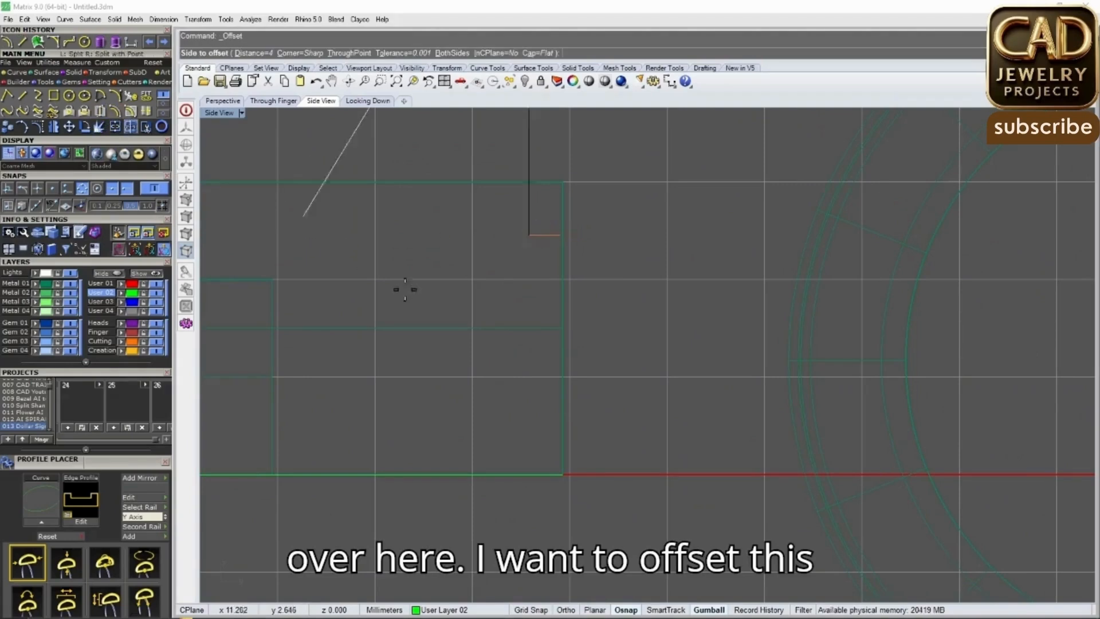
pyautogui.click(551, 324)
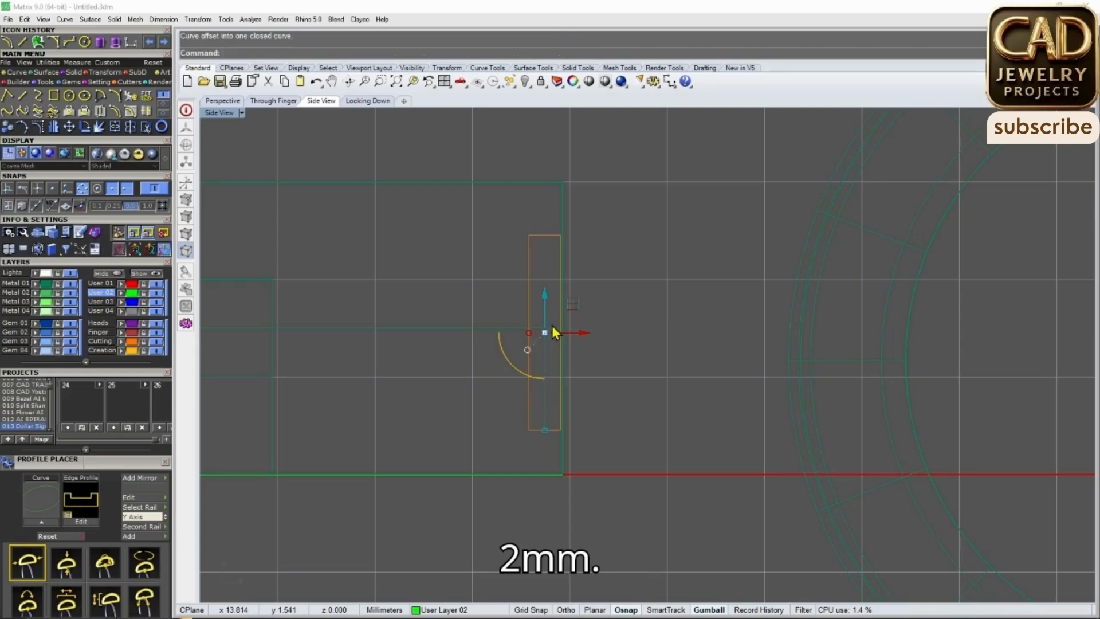
pyautogui.hotkey('ctrl', 'z')
# Offset the short line 2 mm downward as a separate, uncapped line
pyautogui.rightClick(554, 324)
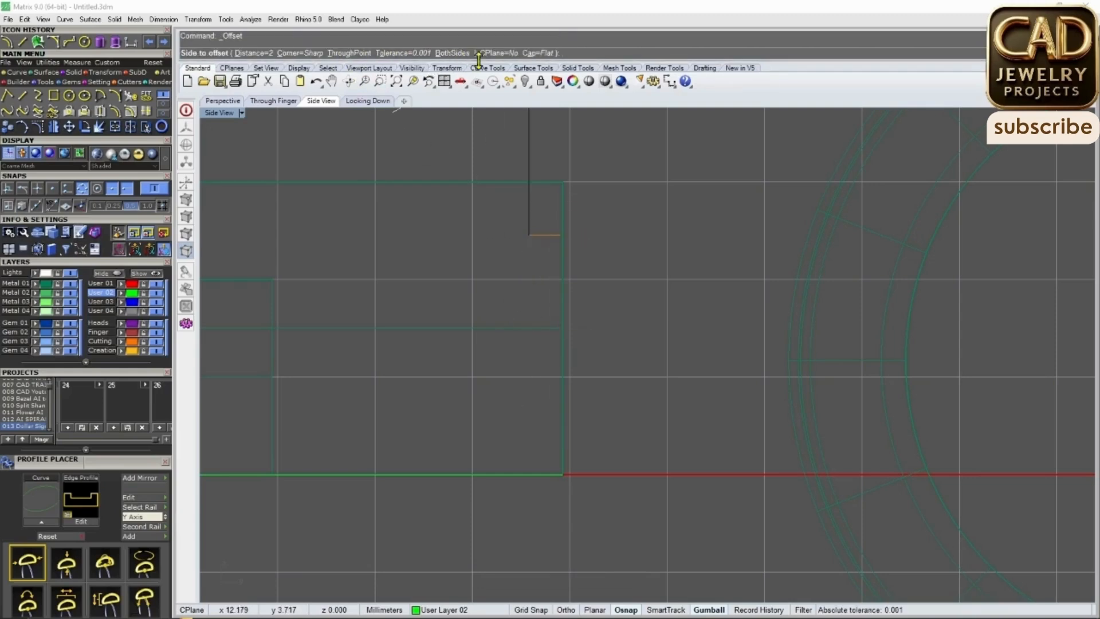
pyautogui.click(539, 53)
pyautogui.click(276, 53)
pyautogui.click(525, 362)
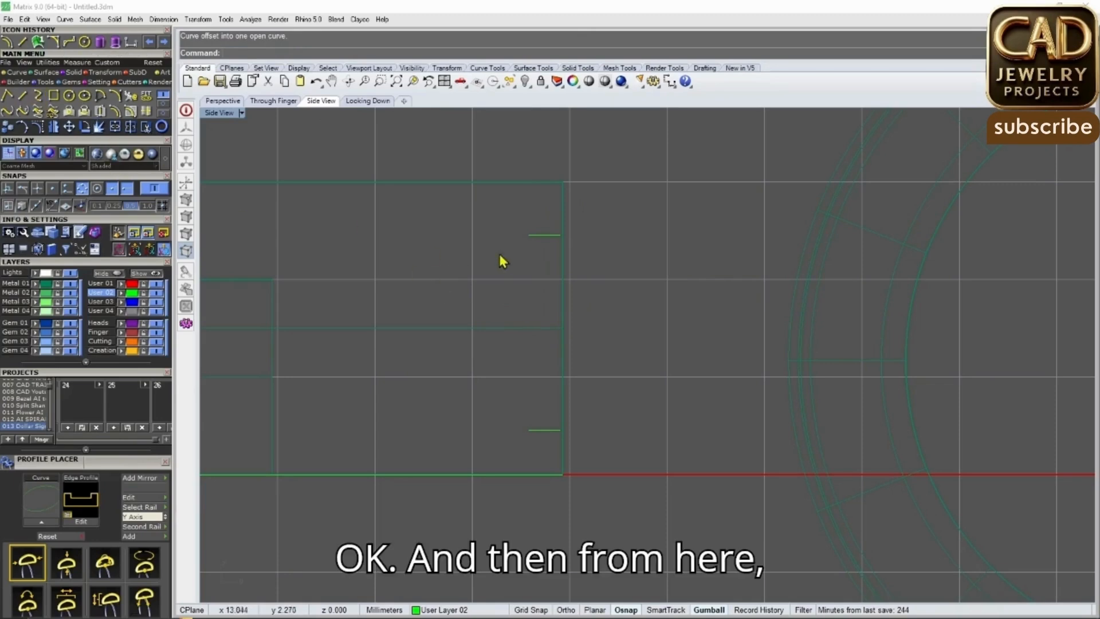
# Lengthen both short lines so that they cross the bar's end edge toward the bail
pyautogui.click(539, 242)
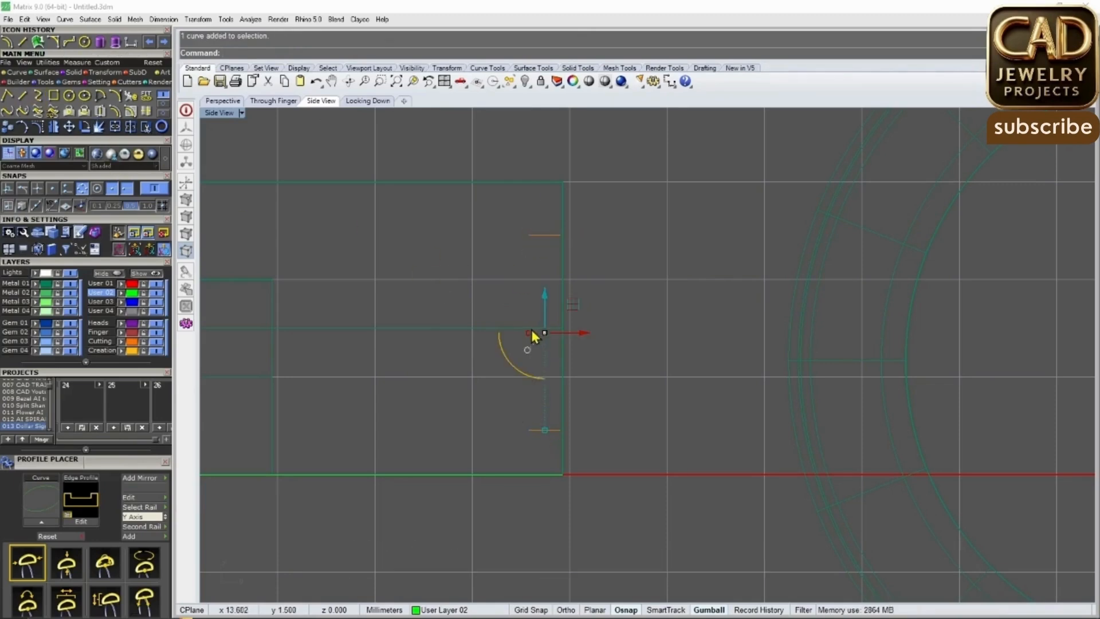
pyautogui.moveTo(512, 334); pyautogui.dragTo(503, 333)
pyautogui.moveTo(664, 325); pyautogui.dragTo(576, 318, button='right')
pyautogui.moveTo(498, 325); pyautogui.dragTo(520, 325)
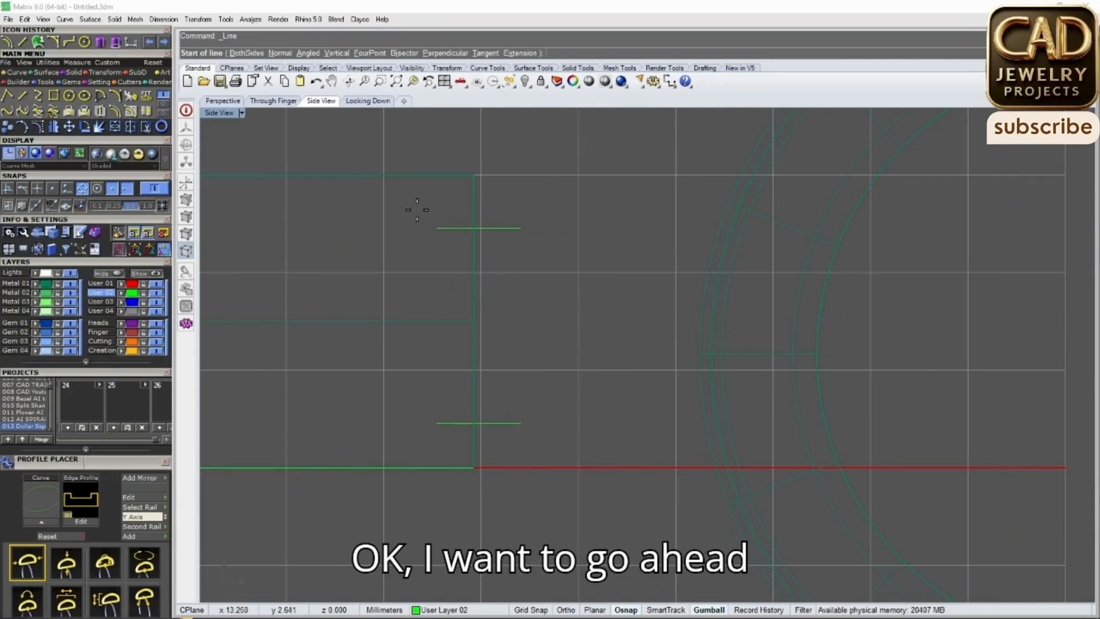
# Blend the bail-side ends of the two lines with tangency at both ends, tightening the blend symmetrically into a rounded nose
pyautogui.click(37, 110)
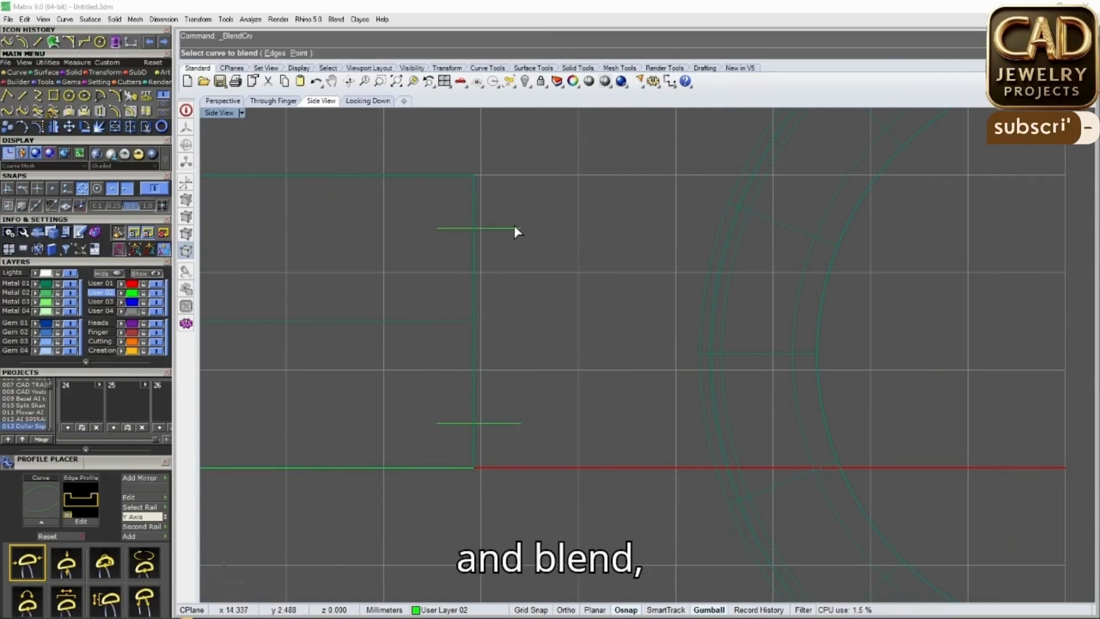
pyautogui.click(519, 422)
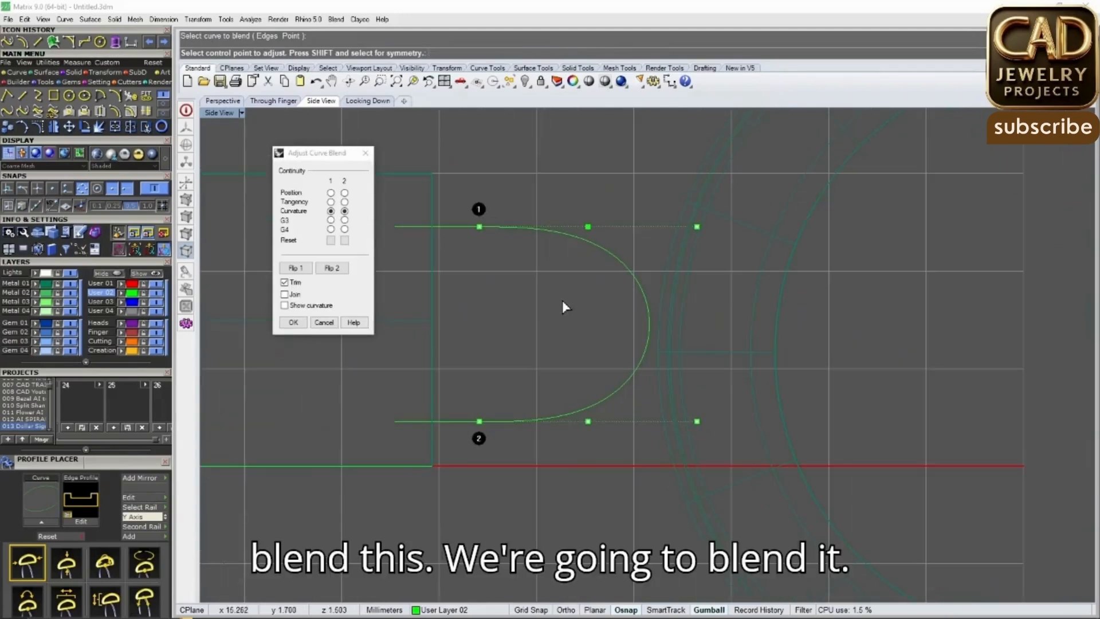
pyautogui.click(331, 202)
pyautogui.click(344, 202)
pyautogui.moveTo(572, 302); pyautogui.dragTo(604, 283, button='right')
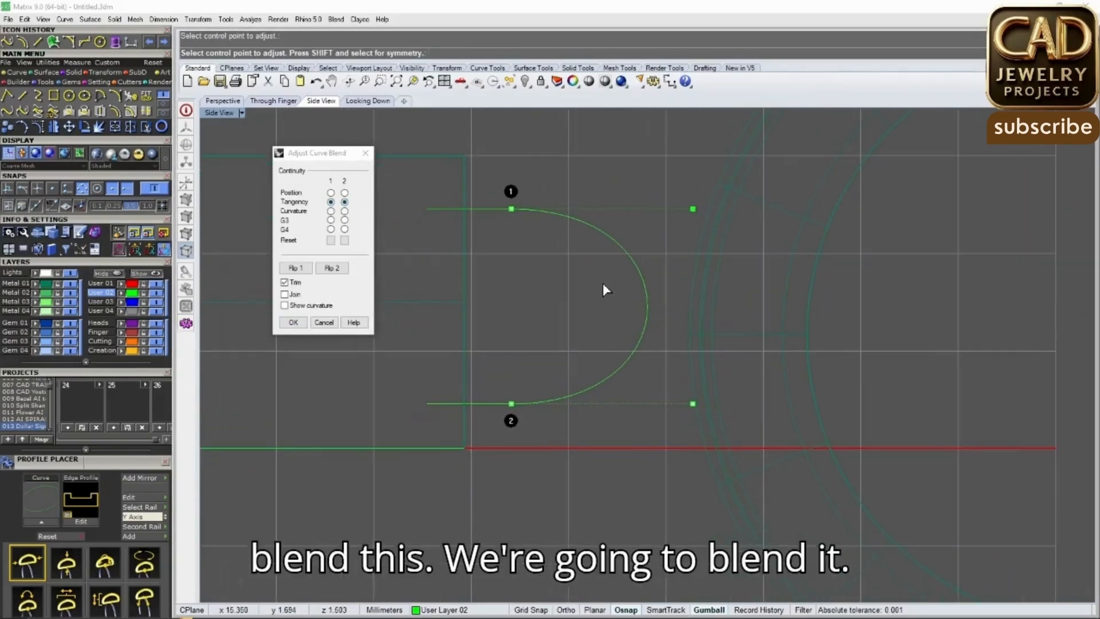
pyautogui.click(693, 404)
pyautogui.scroll(-3, 584, 295)
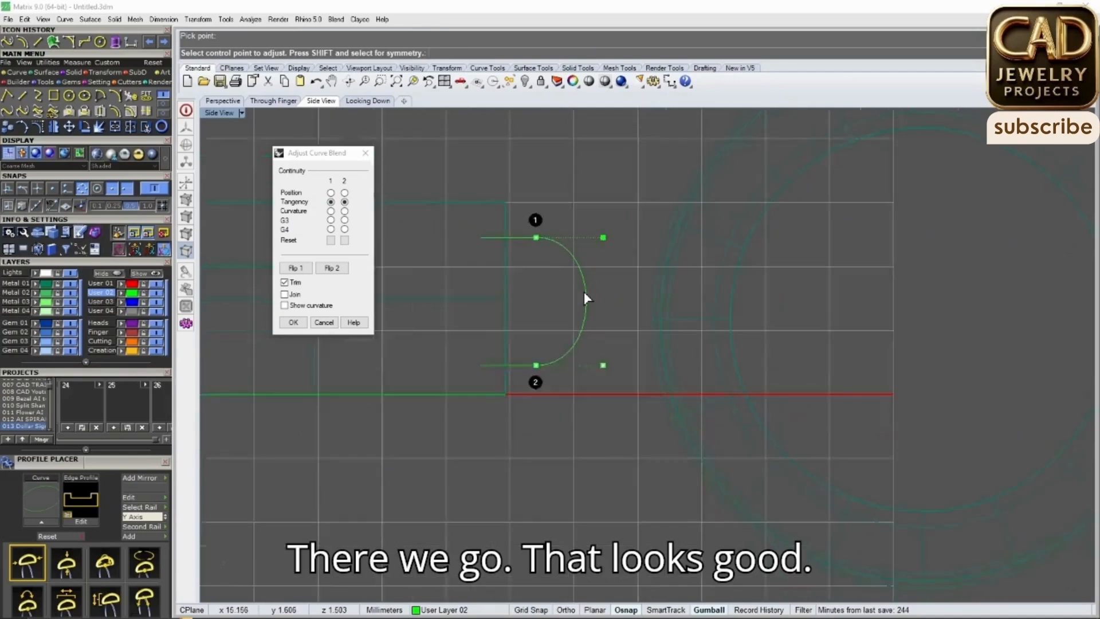
pyautogui.scroll(4, 622, 263)
pyautogui.rightClick(603, 260)
# Close the rounded profile with a straight line between its two open ends inside the bar
pyautogui.moveTo(674, 393); pyautogui.dragTo(538, 205)
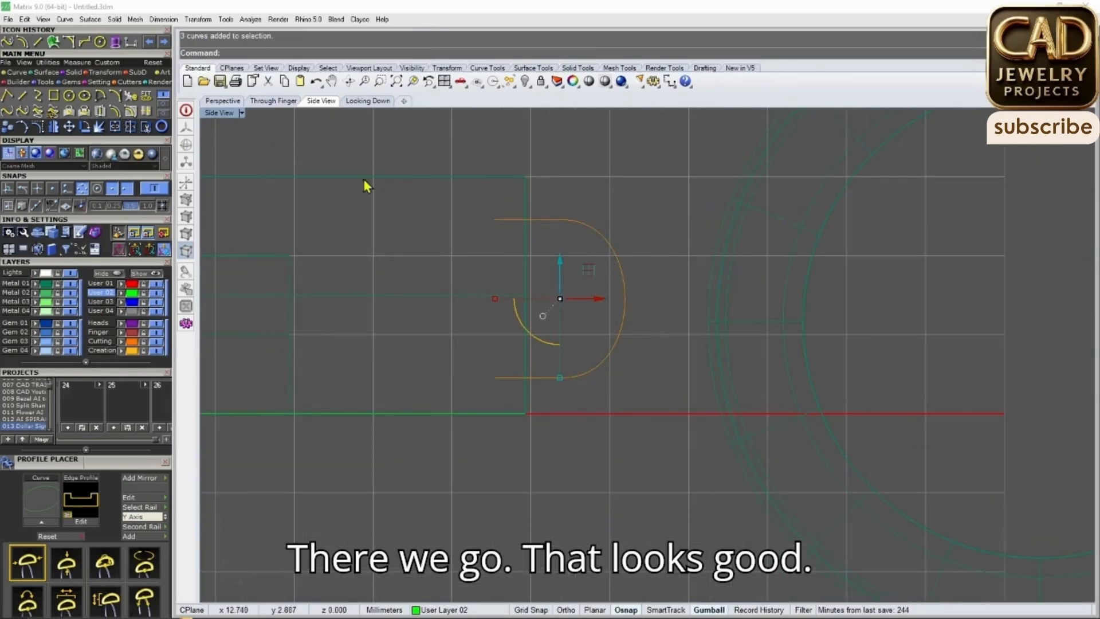
pyautogui.click(24, 96)
pyautogui.click(494, 221)
pyautogui.click(495, 378)
# Widen the D-shaped profile along the bar's direction and shift it slightly toward the bail
pyautogui.moveTo(465, 207); pyautogui.dragTo(652, 406)
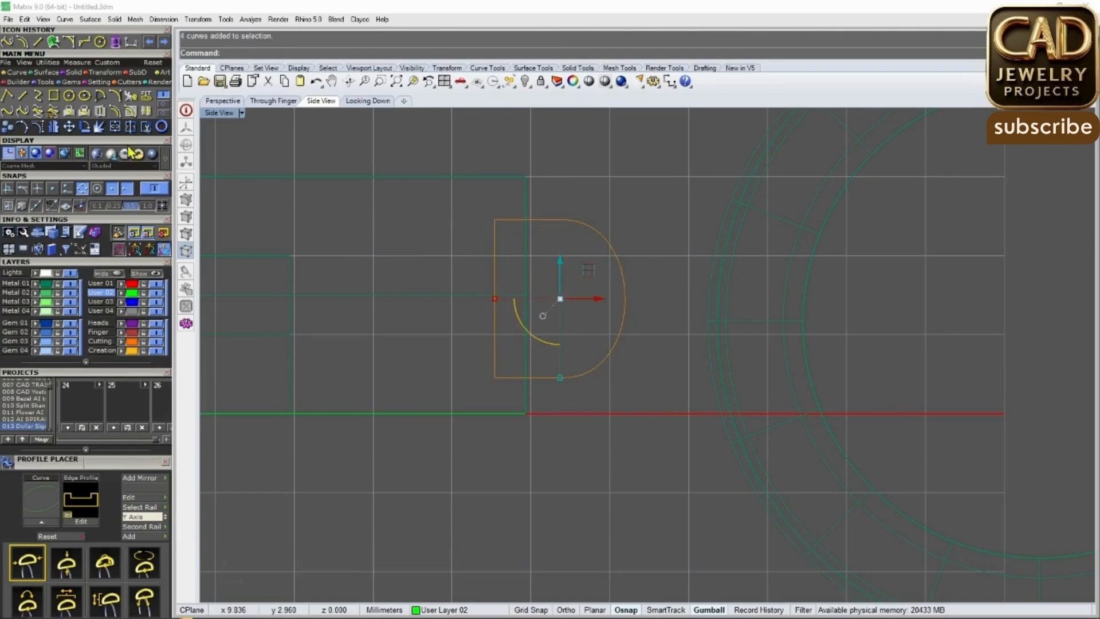
pyautogui.scroll(2, 510, 310)
pyautogui.moveTo(491, 296); pyautogui.dragTo(472, 297)
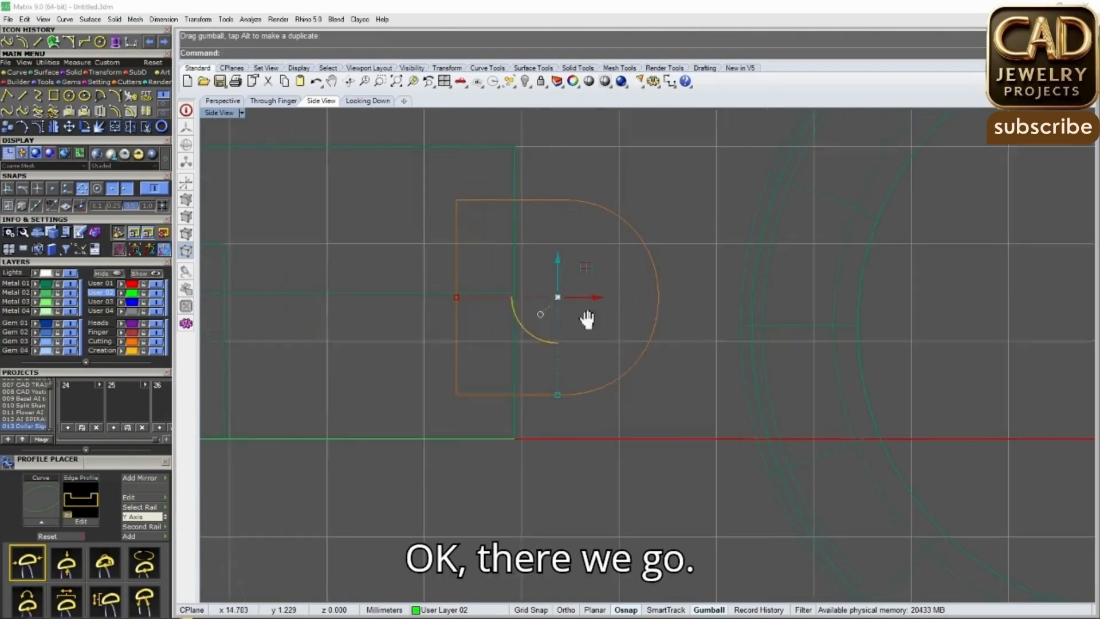
pyautogui.moveTo(600, 298); pyautogui.dragTo(565, 311, button='right')
pyautogui.moveTo(565, 310)
pyautogui.mouseDown()
pyautogui.moveTo(614, 312)
pyautogui.moveTo(576, 309)
pyautogui.mouseUp()
pyautogui.scroll(-2, 553, 299)
pyautogui.scroll(2, 614, 325)
# Extrude the D-shaped profile to both sides as a solid about 0.8 mm thick overall
pyautogui.click(377, 102)
pyautogui.moveTo(570, 277); pyautogui.dragTo(540, 277, button='right')
pyautogui.scroll(6, 530, 288)
pyautogui.scroll(4, 533, 290)
pyautogui.scroll(-4, 537, 277)
pyautogui.click(74, 73)
pyautogui.click(132, 98)
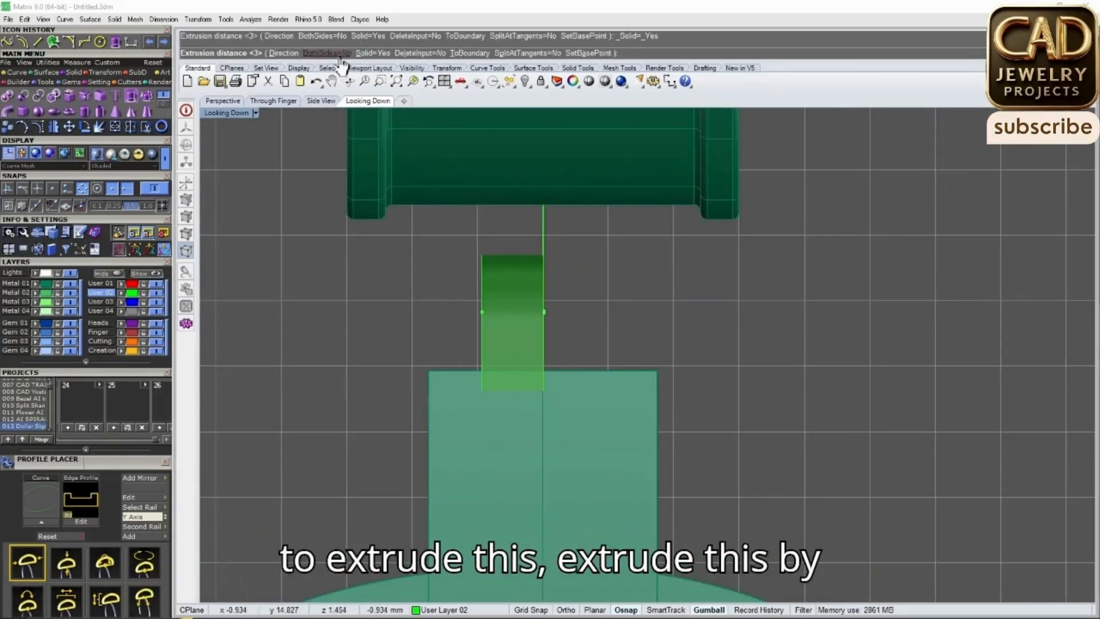
pyautogui.click(334, 53)
pyautogui.scroll(2, 574, 263)
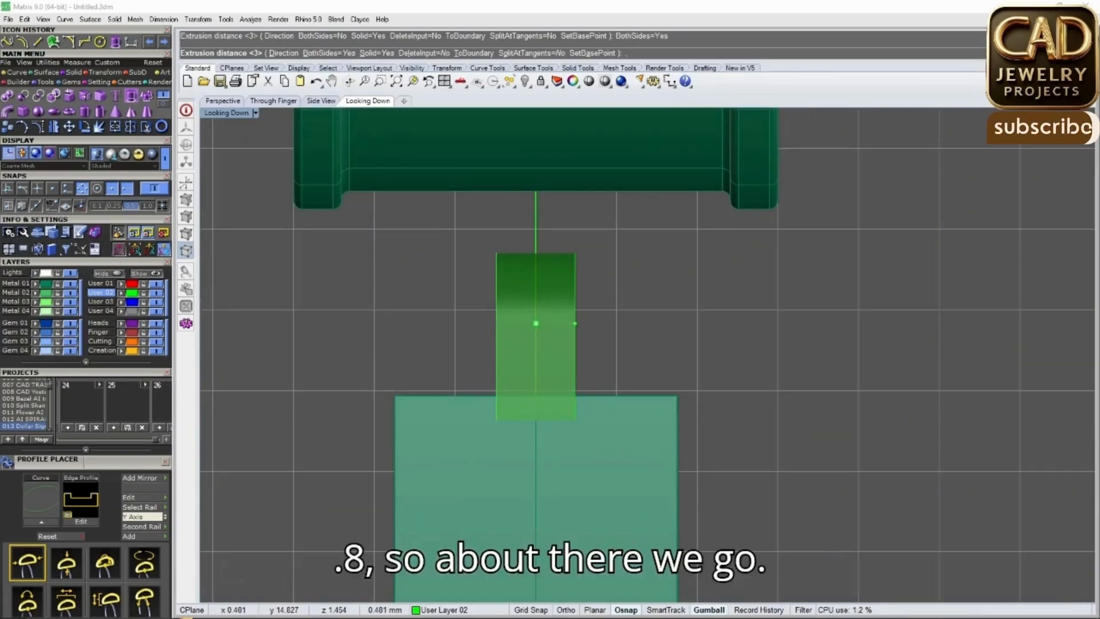
pyautogui.press('Return')
# Copy the connector solid beside the original with a small gap and mirror the copy across the pendant's vertical centre line
pyautogui.click(558, 302)
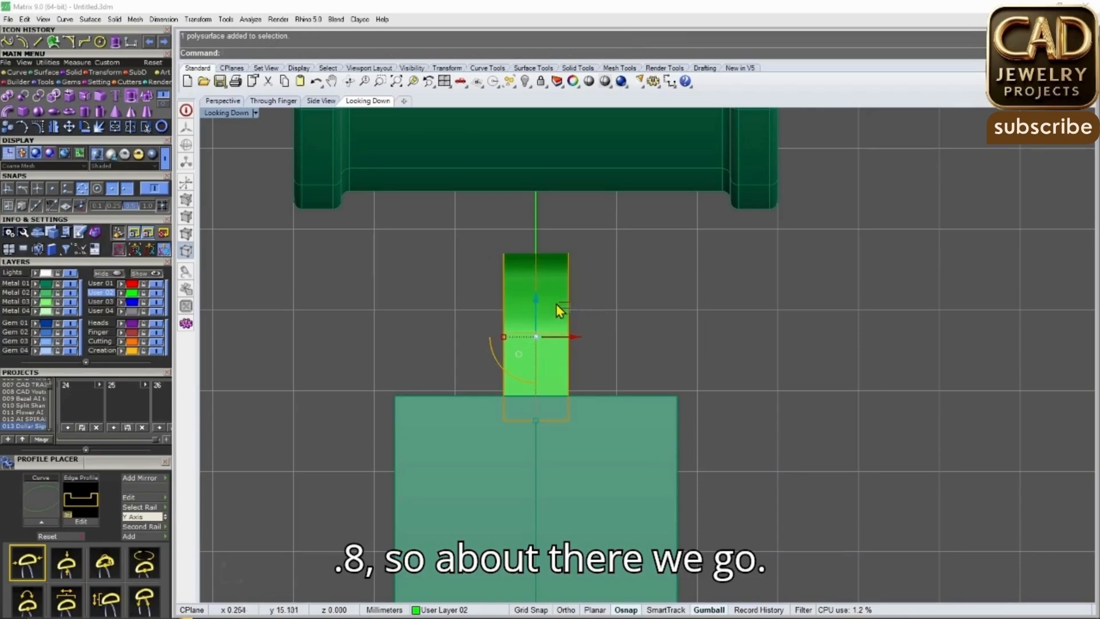
pyautogui.scroll(2, 575, 336)
pyautogui.moveTo(555, 341); pyautogui.dragTo(659, 352)
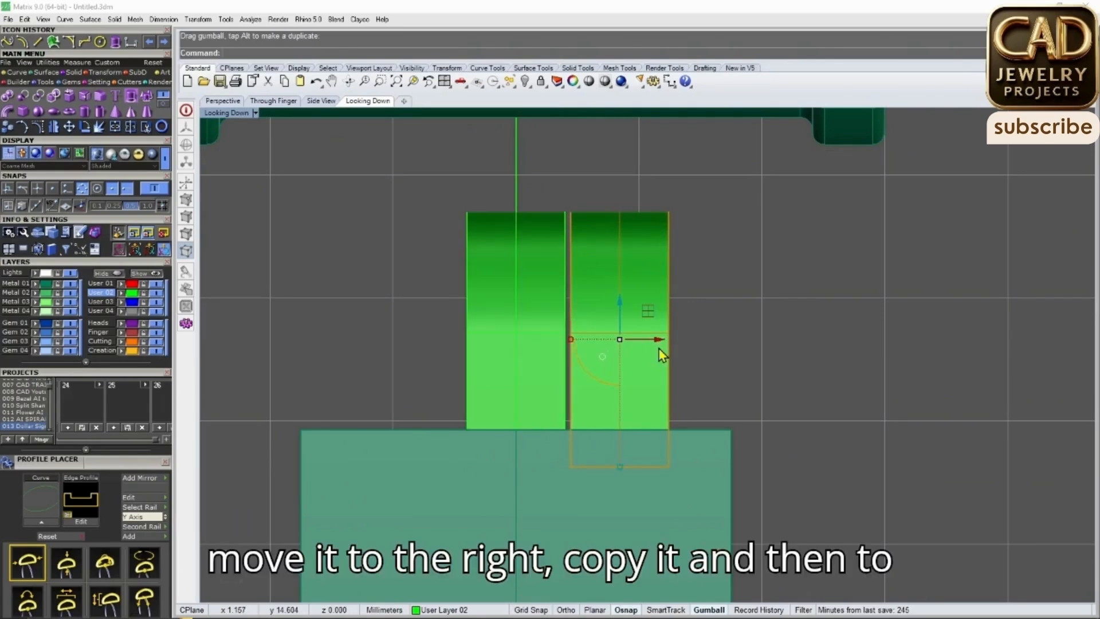
pyautogui.click(55, 129)
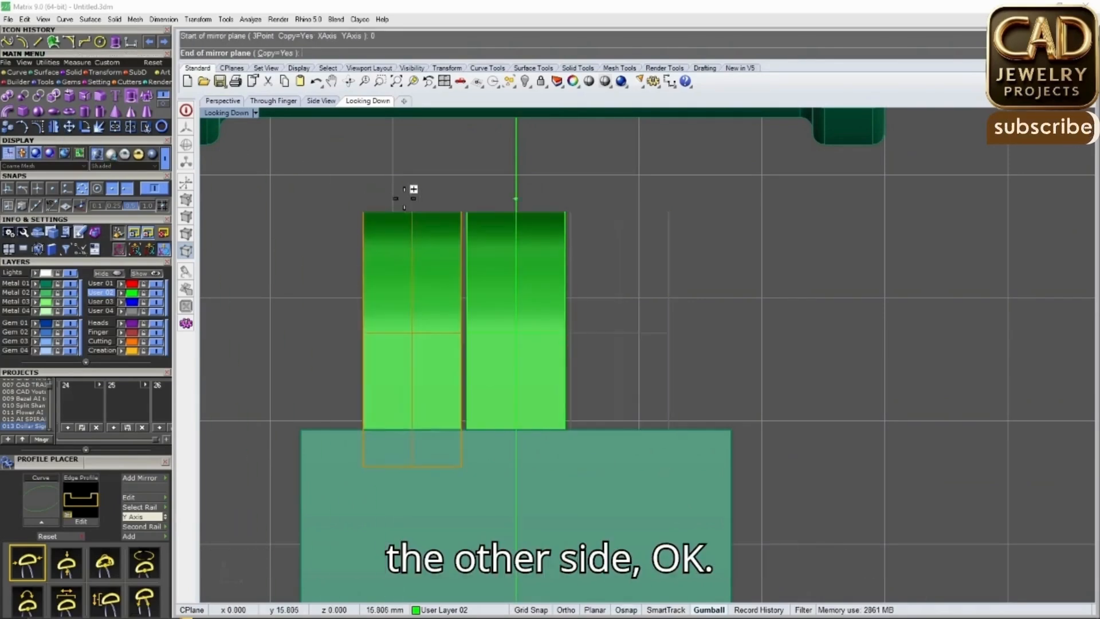
pyautogui.click(442, 197)
# Rotate the middle connector solid 180 degrees in the side view so its rounded end faces the bar
pyautogui.click(481, 282)
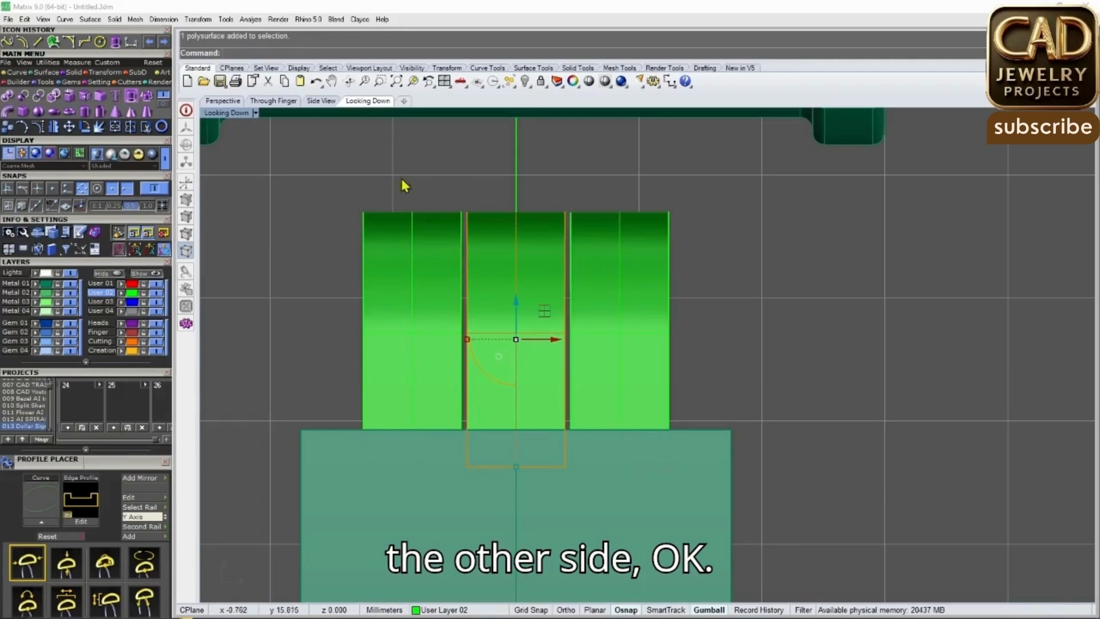
pyautogui.click(322, 102)
pyautogui.moveTo(508, 335); pyautogui.dragTo(573, 336)
pyautogui.press('Escape')
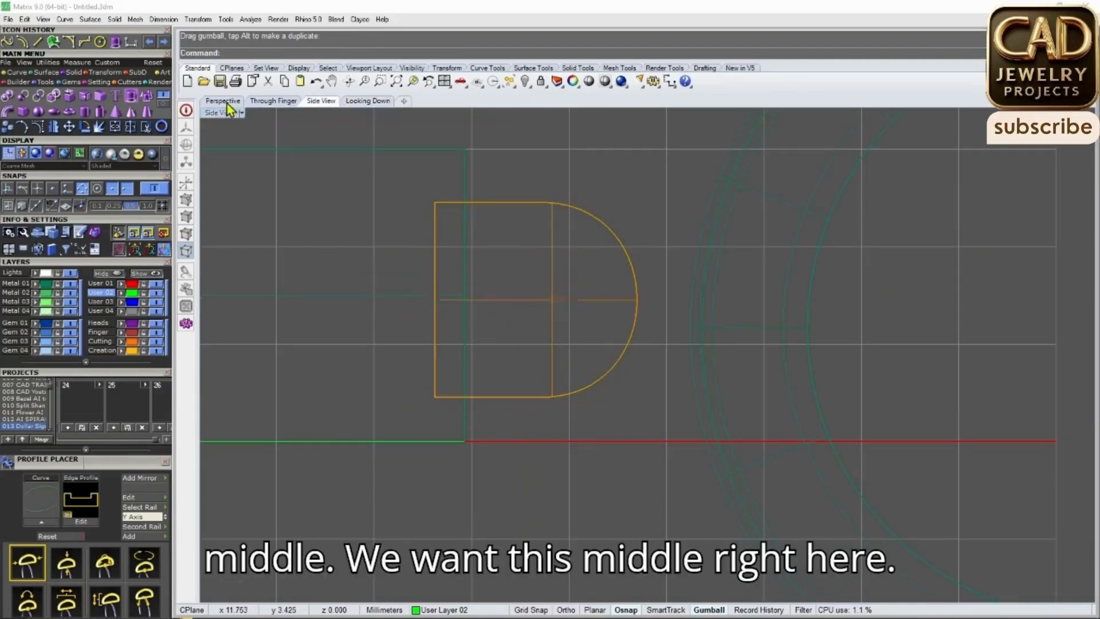
pyautogui.click(230, 105)
pyautogui.scroll(5, 500, 325)
pyautogui.click(319, 105)
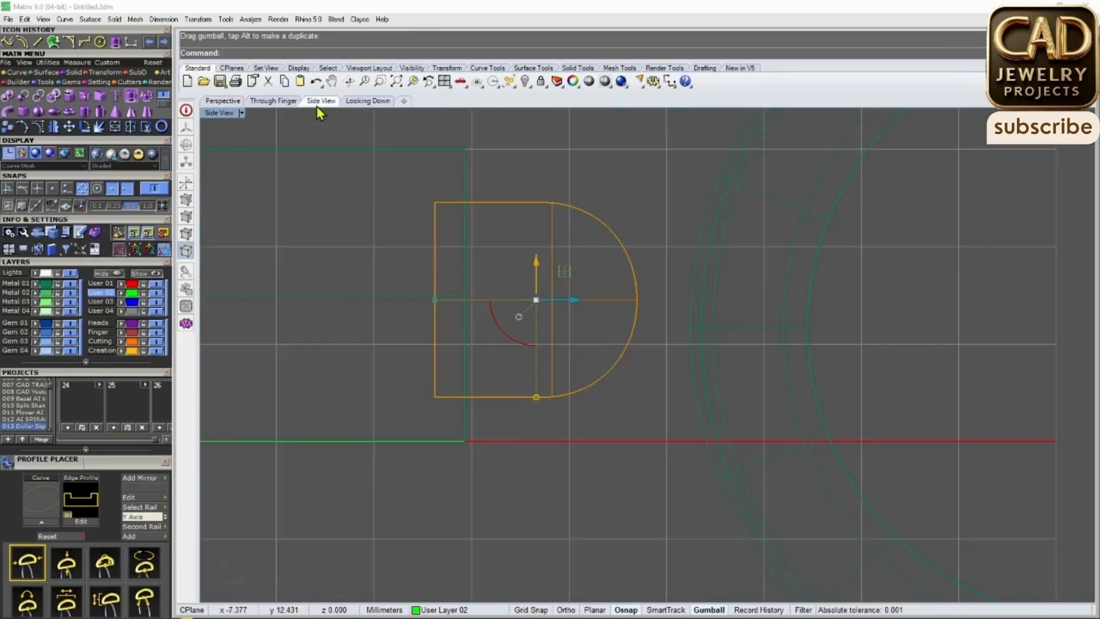
pyautogui.moveTo(506, 337); pyautogui.dragTo(592, 250)
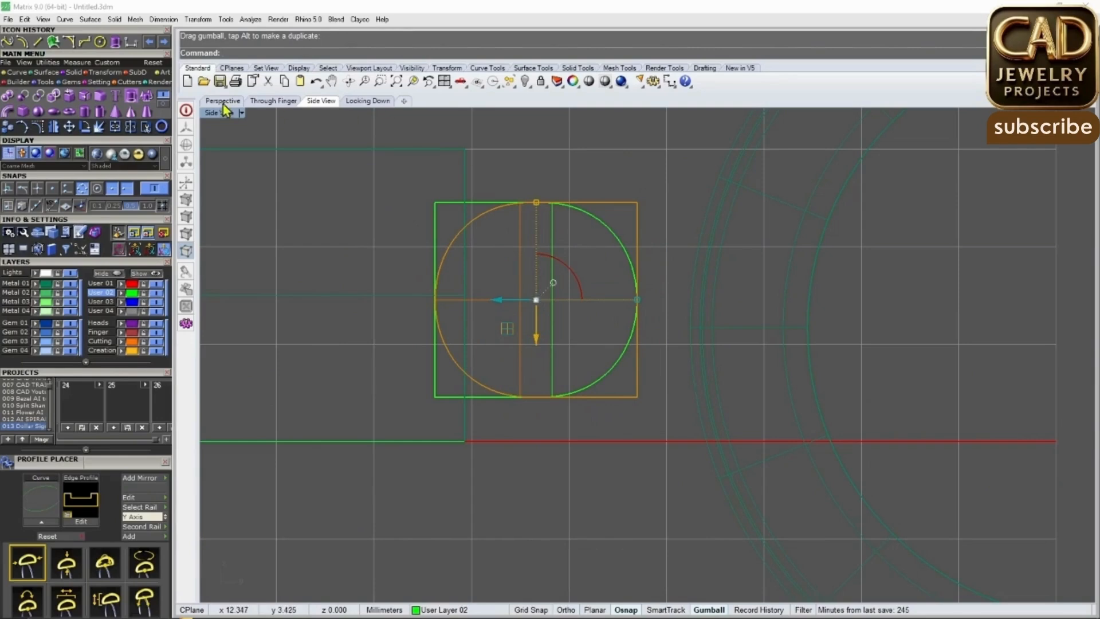
# Move the middle connector solid toward the bail so its rounded end clears the bar
pyautogui.click(223, 101)
pyautogui.scroll(2, 530, 380)
pyautogui.moveTo(530, 383); pyautogui.dragTo(526, 350, button='right')
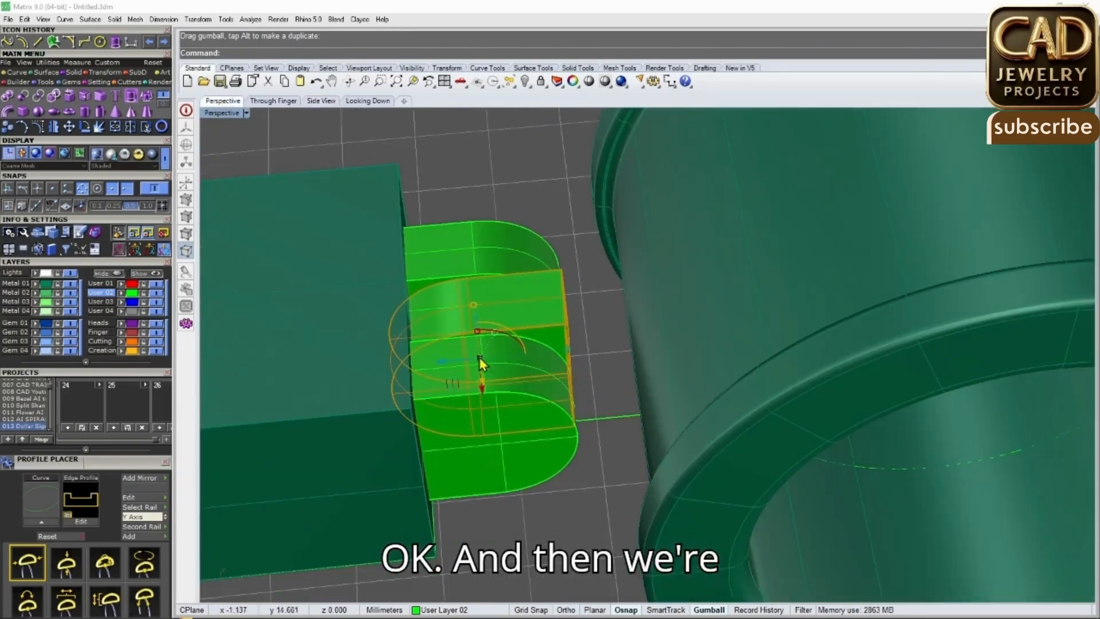
pyautogui.scroll(2, 486, 358)
pyautogui.moveTo(444, 362); pyautogui.dragTo(483, 362)
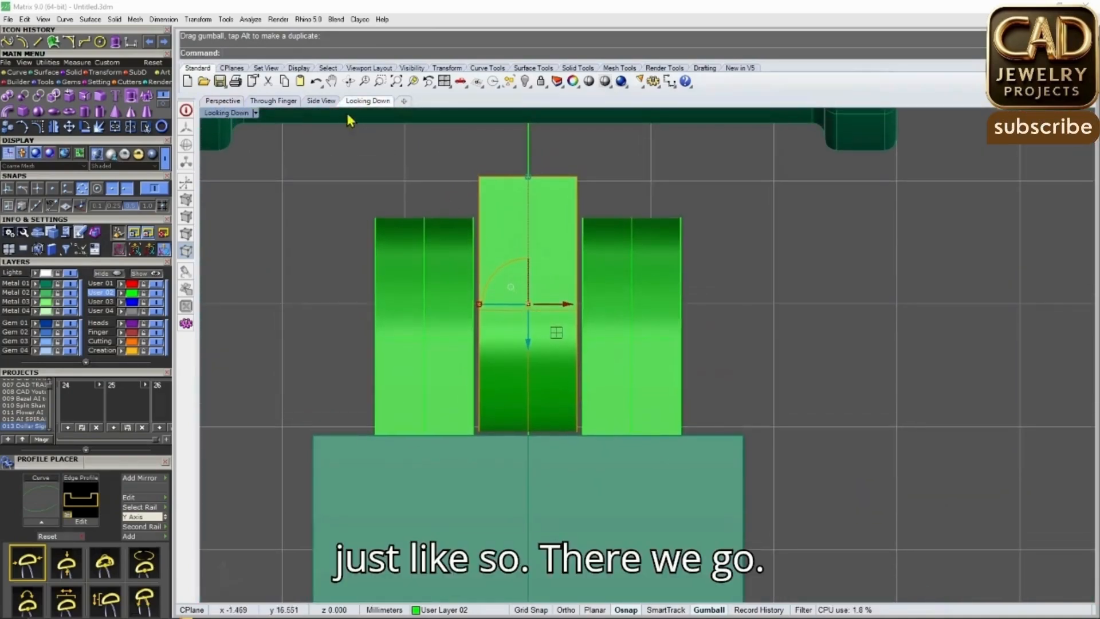
# In the side view, move the bail up against the connector's free end and align its centre with the connector's horizontal centre line
pyautogui.click(324, 101)
pyautogui.click(414, 321)
pyautogui.scroll(-13, 414, 335)
pyautogui.moveTo(709, 489); pyautogui.dragTo(605, 376)
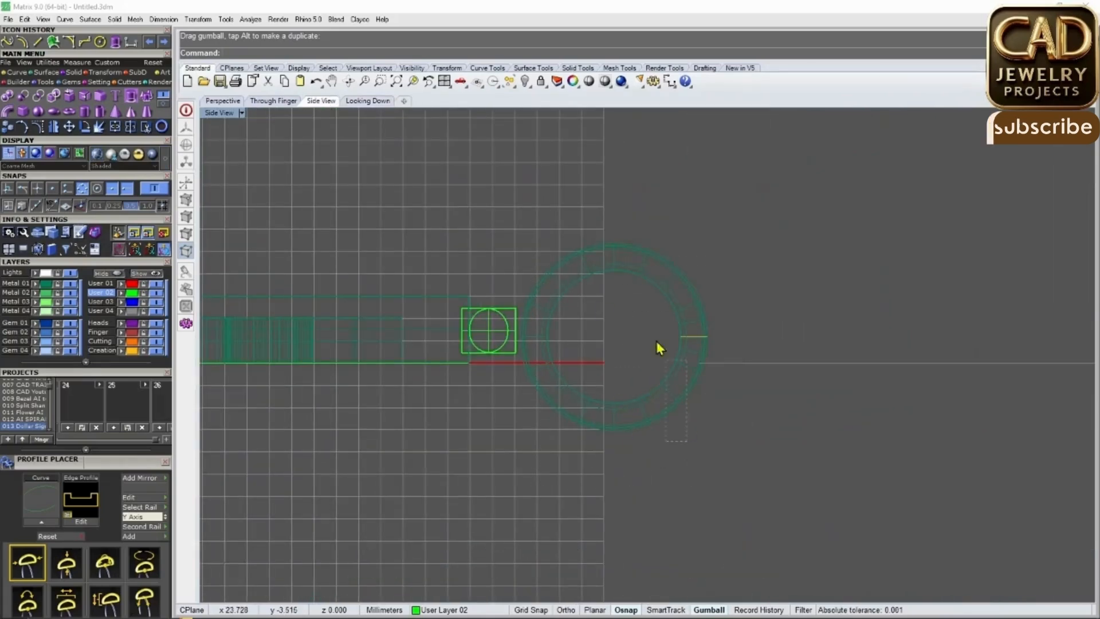
pyautogui.moveTo(680, 393); pyautogui.dragTo(680, 396)
pyautogui.scroll(5, 545, 367)
pyautogui.keyDown('shift'); pyautogui.moveTo(532, 366); pyautogui.dragTo(519, 365); pyautogui.keyUp('shift')
pyautogui.moveTo(727, 336); pyautogui.dragTo(726, 323)
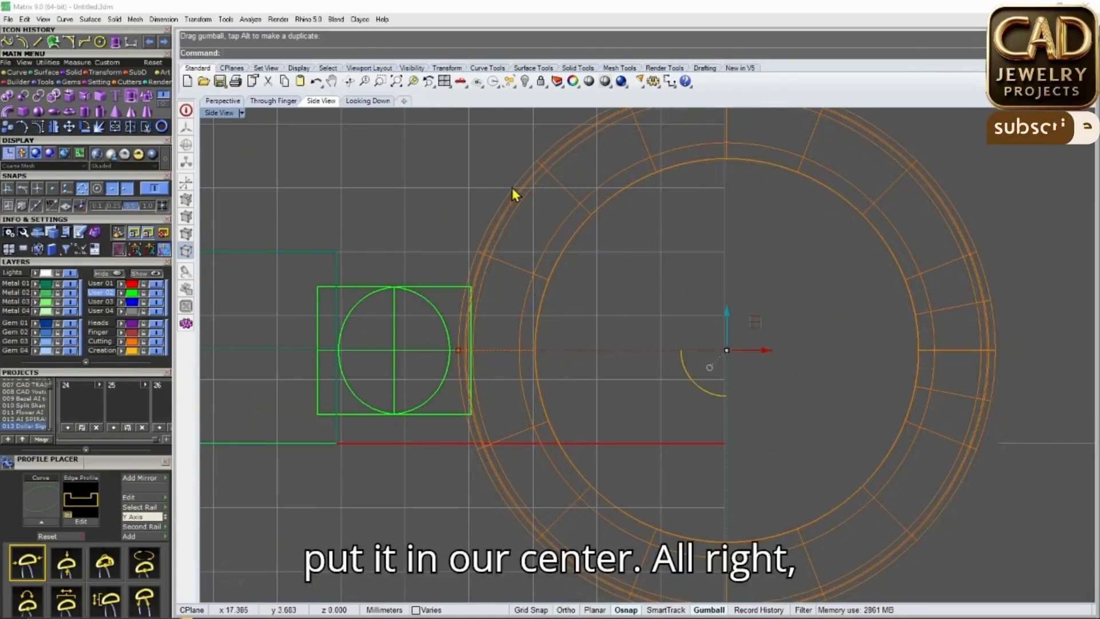
# In the looking-down view, move the bail straight toward the bar so the middle connector's flat end sinks slightly into it
pyautogui.click(231, 103)
pyautogui.press('Escape')
pyautogui.scroll(-3, 581, 345)
pyautogui.moveTo(582, 345)
pyautogui.mouseDown(button='right')
pyautogui.moveTo(636, 372)
pyautogui.moveTo(587, 406)
pyautogui.moveTo(602, 418)
pyautogui.mouseUp(button='right')
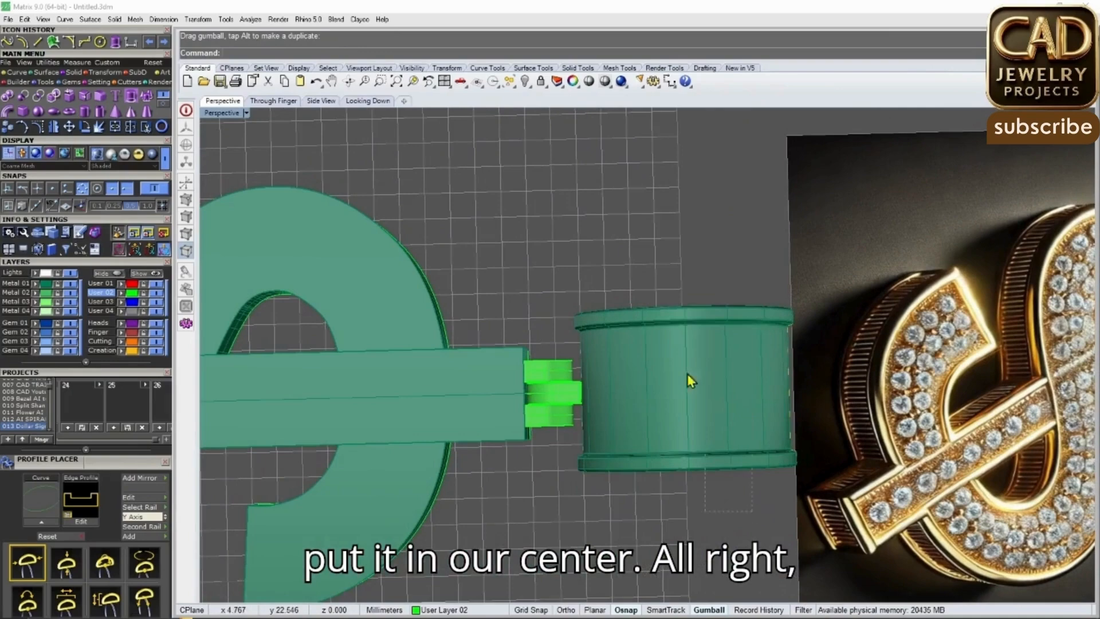
pyautogui.moveTo(741, 465); pyautogui.dragTo(602, 278)
pyautogui.click(368, 100)
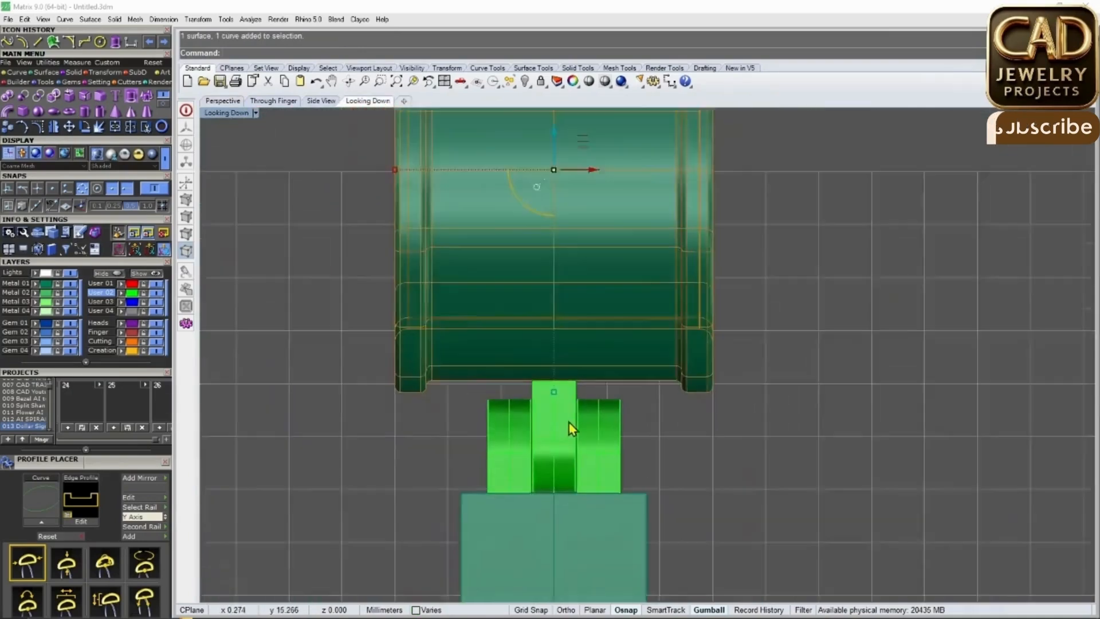
pyautogui.keyDown('shift'); pyautogui.moveTo(461, 186); pyautogui.dragTo(673, 308); pyautogui.keyUp('shift')
pyautogui.scroll(14, 572, 399)
pyautogui.keyDown('shift'); pyautogui.moveTo(575, 323); pyautogui.dragTo(575, 356); pyautogui.keyUp('shift')
pyautogui.press('Escape')
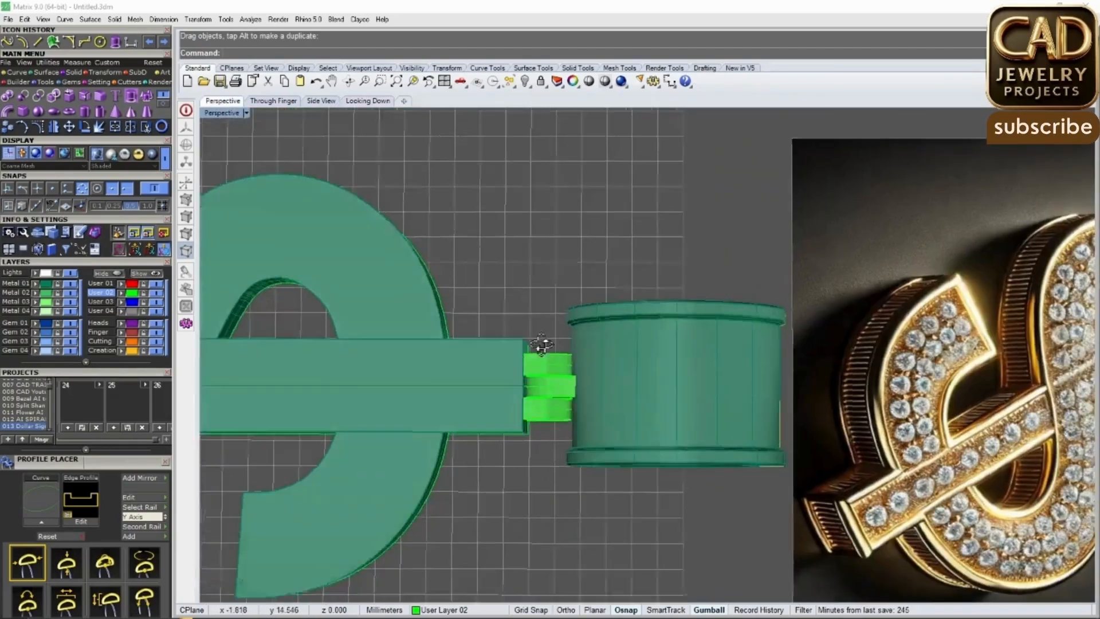
# Draw a 0.8 mm diameter cylinder from the centre of the connectors' rounded profile, extending out past one side of the connectors
pyautogui.moveTo(535, 368); pyautogui.dragTo(563, 239, button='right')
pyautogui.click(321, 102)
pyautogui.moveTo(428, 340)
pyautogui.mouseDown(button='right')
pyautogui.moveTo(505, 286)
pyautogui.moveTo(523, 287)
pyautogui.mouseUp(button='right')
pyautogui.scroll(4, 484, 294)
pyautogui.click(85, 112)
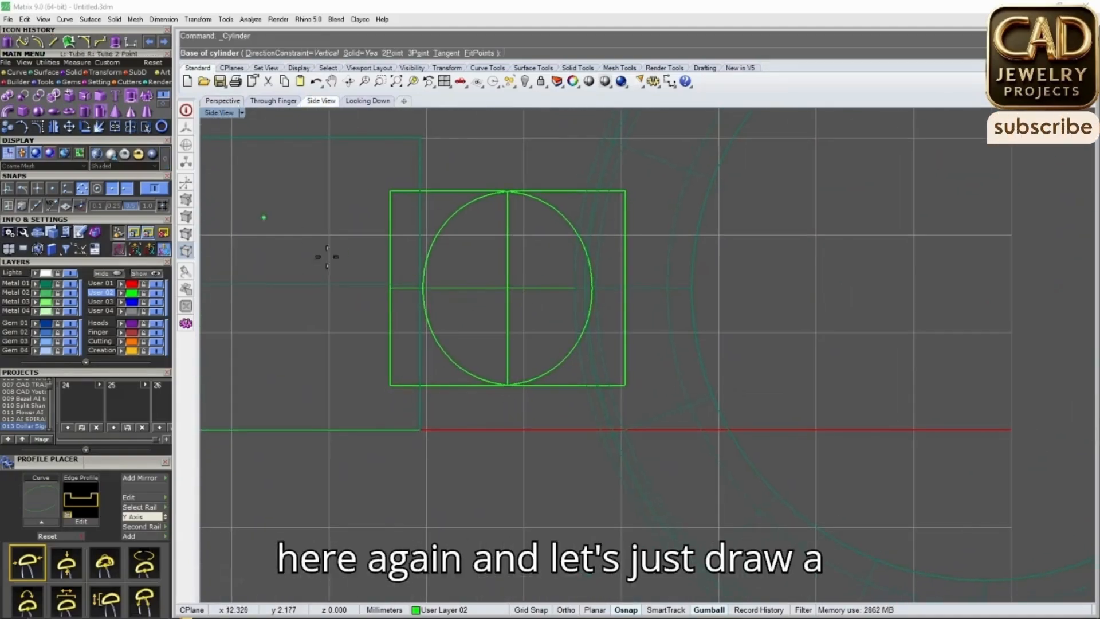
pyautogui.scroll(2, 506, 283)
pyautogui.click(505, 284)
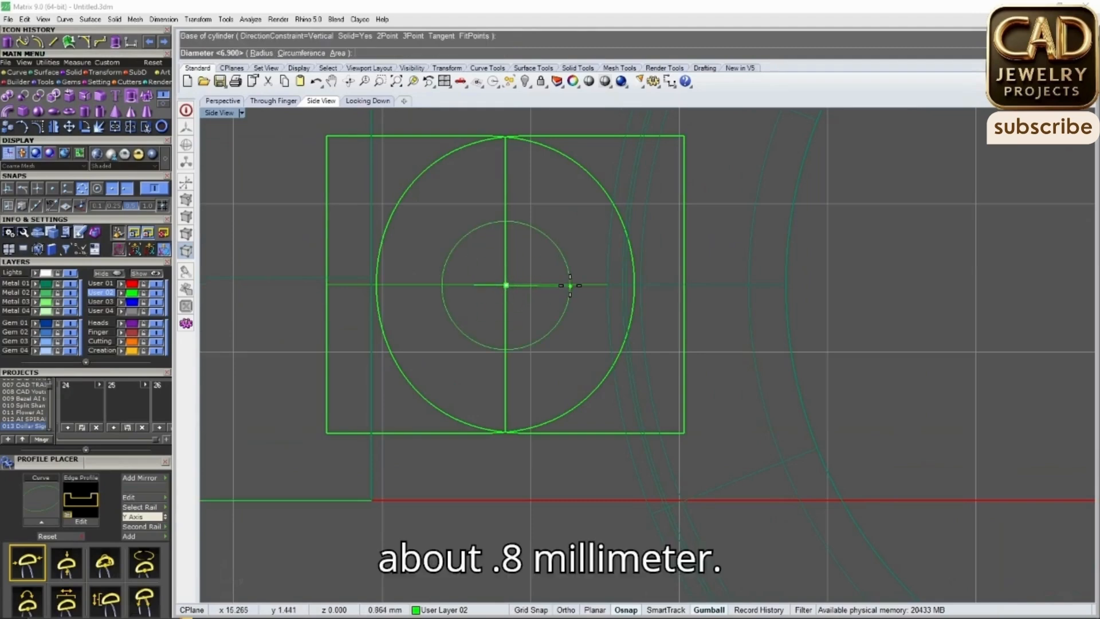
pyautogui.write('.8')
pyautogui.press('Return')
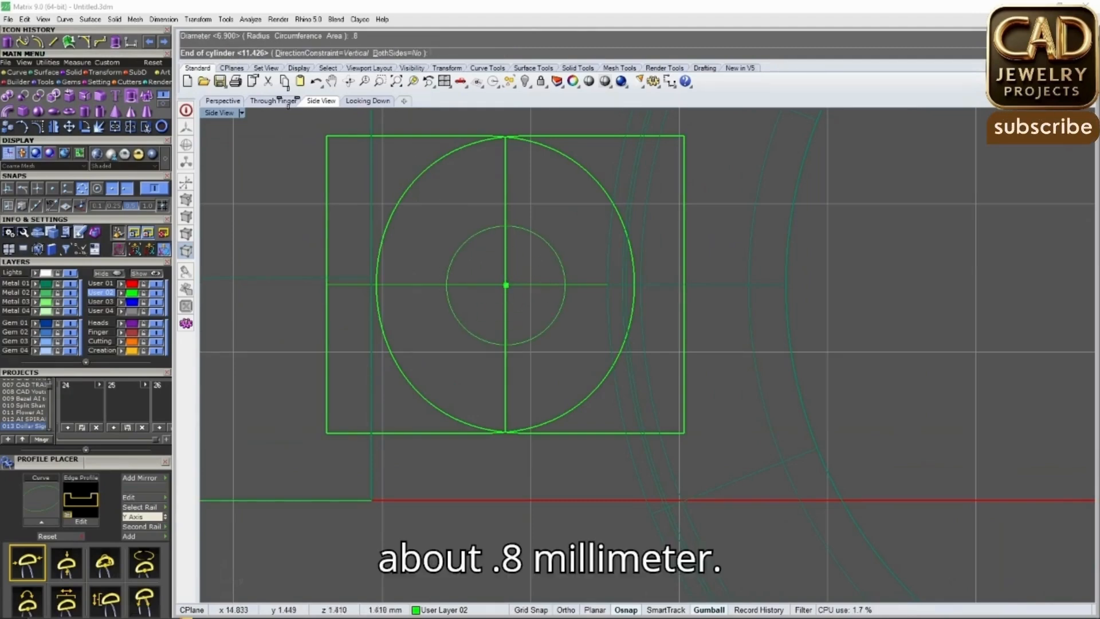
pyautogui.click(221, 101)
pyautogui.moveTo(453, 287); pyautogui.dragTo(667, 453, button='right')
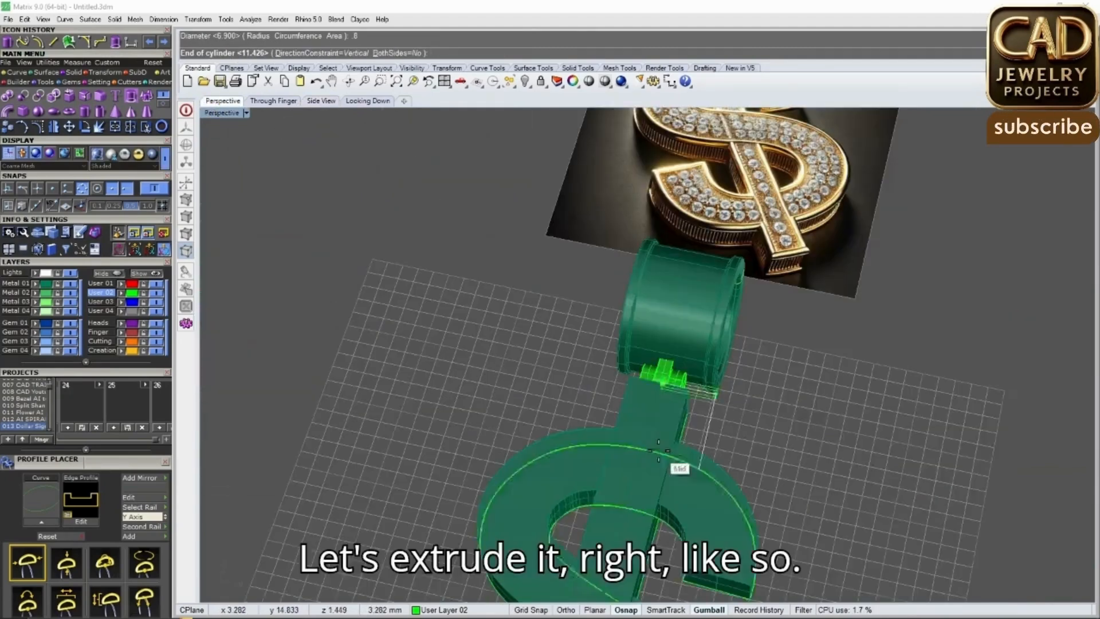
pyautogui.click(851, 431)
# Slide the cylinder sideways along its axis so it passes through all three connectors and sticks out on both sides
pyautogui.moveTo(745, 427); pyautogui.dragTo(756, 395, button='right')
pyautogui.scroll(2, 756, 396)
pyautogui.click(758, 395)
pyautogui.moveTo(795, 395); pyautogui.dragTo(669, 394)
# Subtract the cylinder from the three connectors with Boolean Difference to cut a pin hole through them
pyautogui.scroll(4, 642, 390)
pyautogui.click(622, 390)
pyautogui.keyDown('shift'); pyautogui.click(595, 385); pyautogui.keyUp('shift')
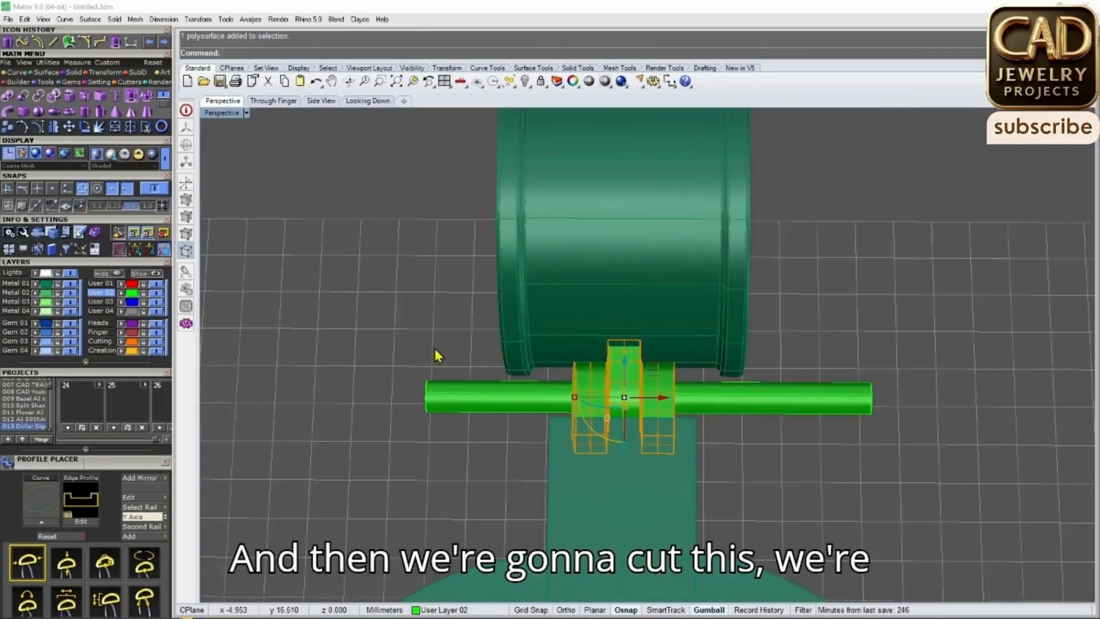
pyautogui.click(22, 97)
pyautogui.scroll(2, 579, 377)
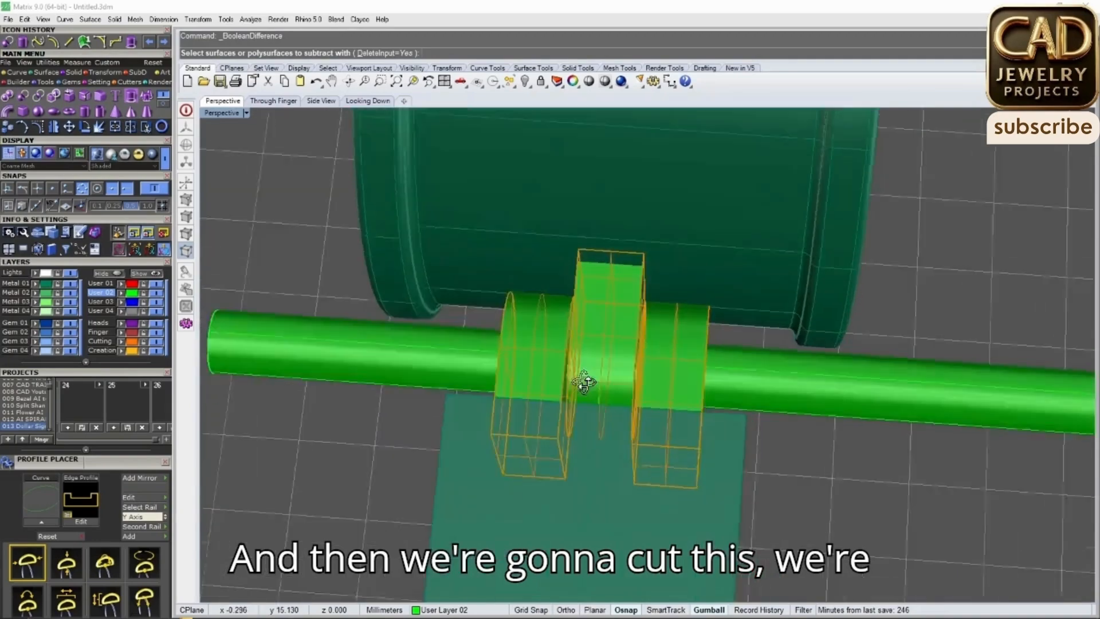
pyautogui.moveTo(609, 398); pyautogui.dragTo(564, 351, button='right')
pyautogui.scroll(3, 573, 338)
pyautogui.click(620, 377)
pyautogui.press('Return')
# Fillet the side edges of the hinge connectors with a 0.1 mm radius
pyautogui.moveTo(621, 373); pyautogui.dragTo(497, 349, button='right')
pyautogui.scroll(4, 538, 248)
pyautogui.moveTo(537, 248); pyautogui.dragTo(545, 307, button='right')
pyautogui.scroll(2, 545, 307)
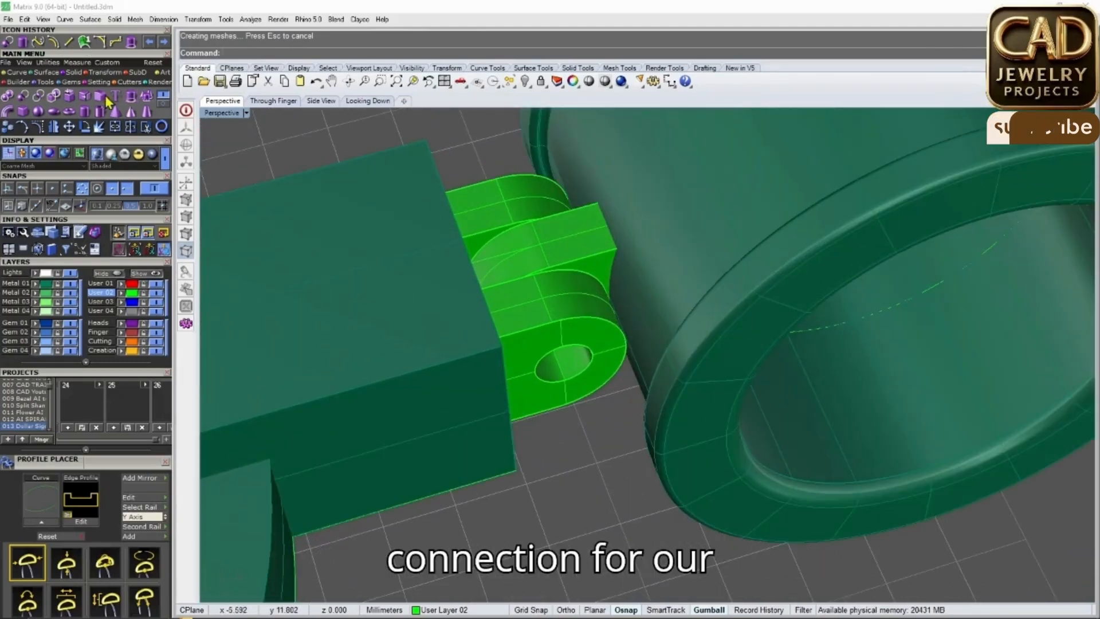
pyautogui.click(106, 97)
pyautogui.scroll(1, 517, 203)
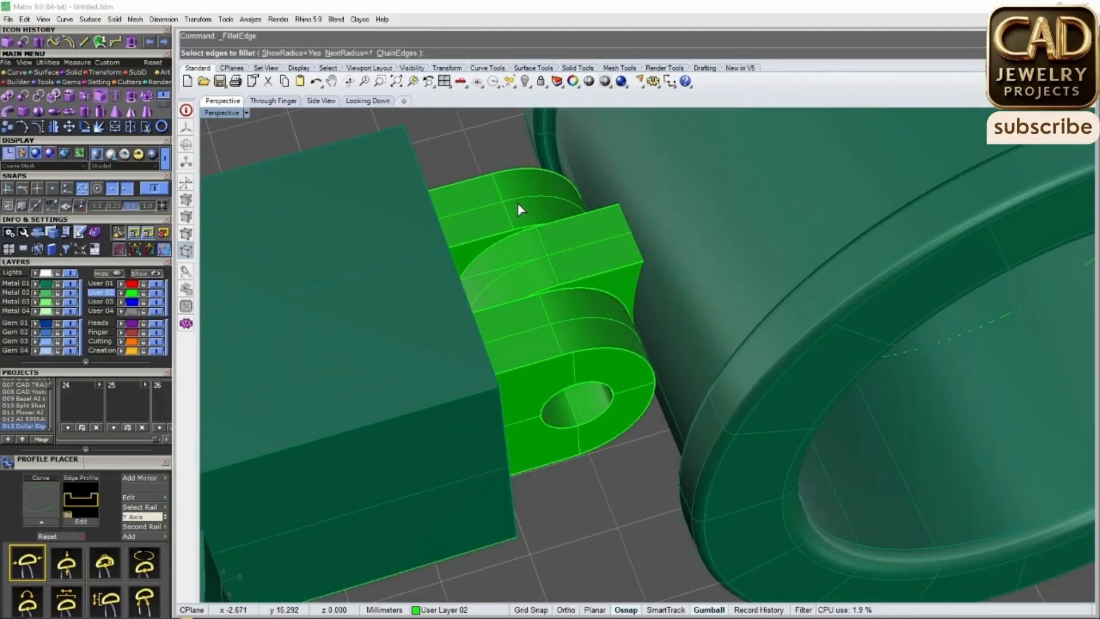
pyautogui.write('.1')
pyautogui.press('Return')
pyautogui.click(480, 196)
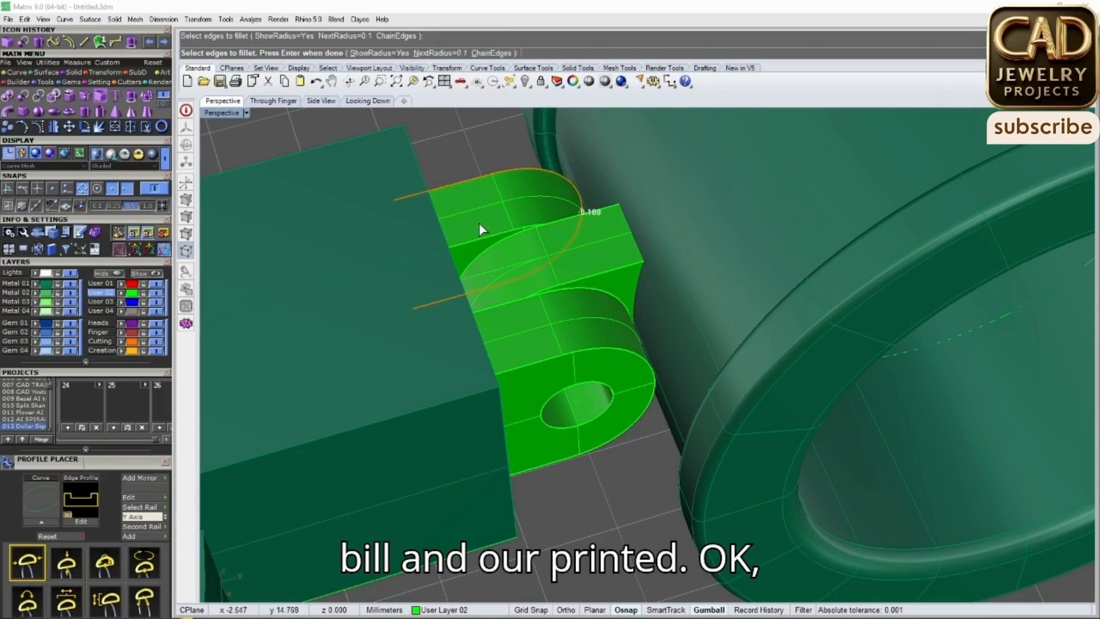
pyautogui.click(494, 239)
pyautogui.click(562, 220)
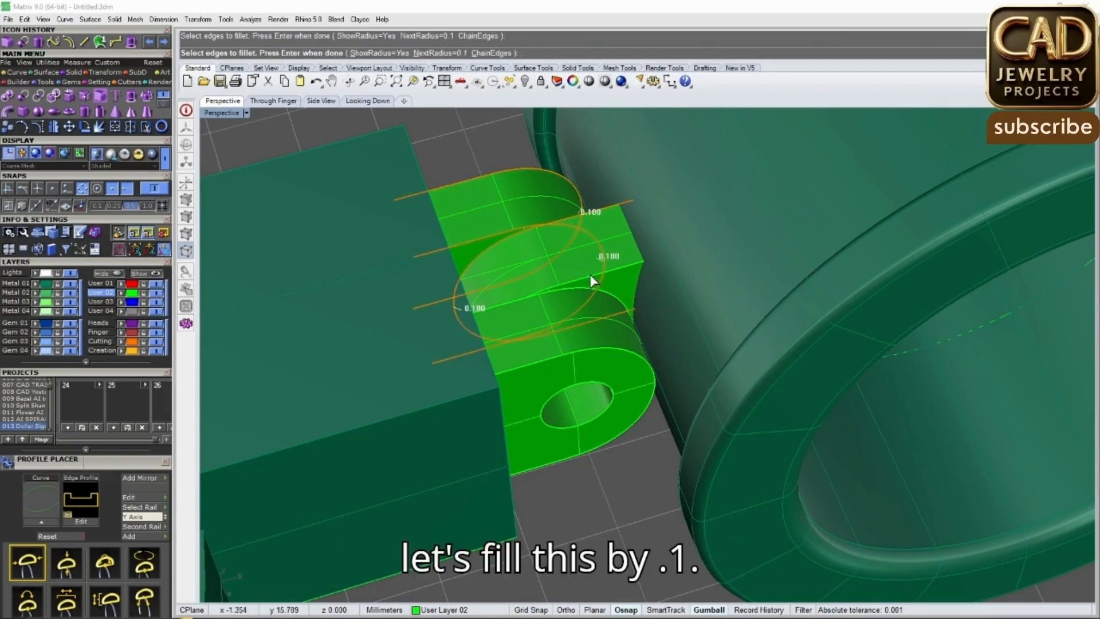
pyautogui.press('Return')
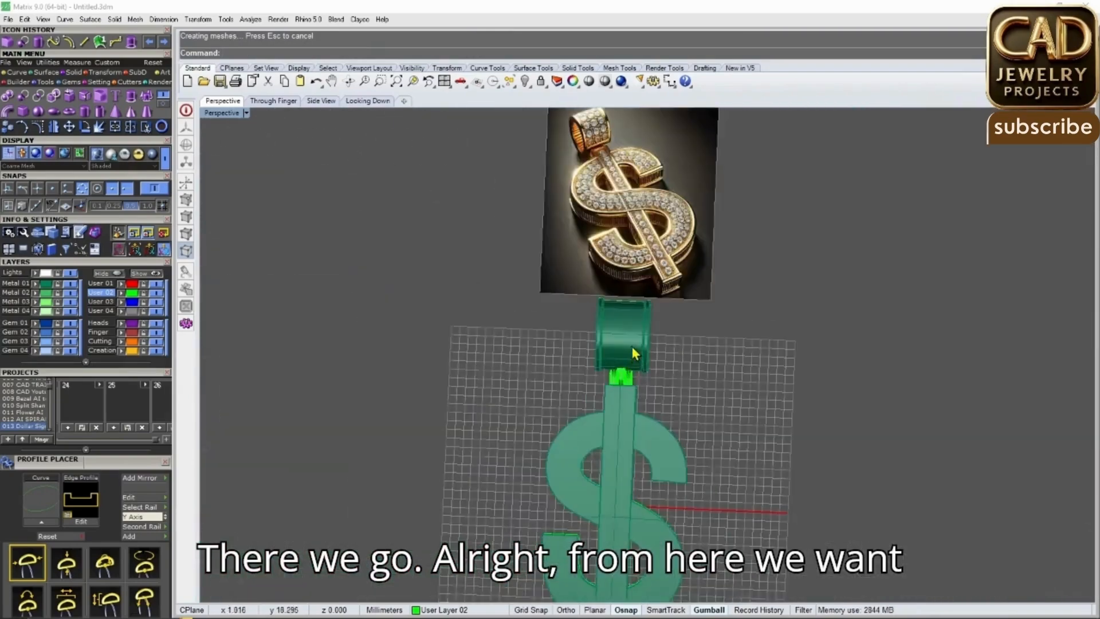
# Save the complete pendant with its reference image into slot 24 of the dollar sign project, and clear the selection
pyautogui.scroll(-8, 632, 348)
pyautogui.moveTo(749, 497); pyautogui.dragTo(474, 242)
pyautogui.scroll(6, 689, 368)
pyautogui.click(82, 428)
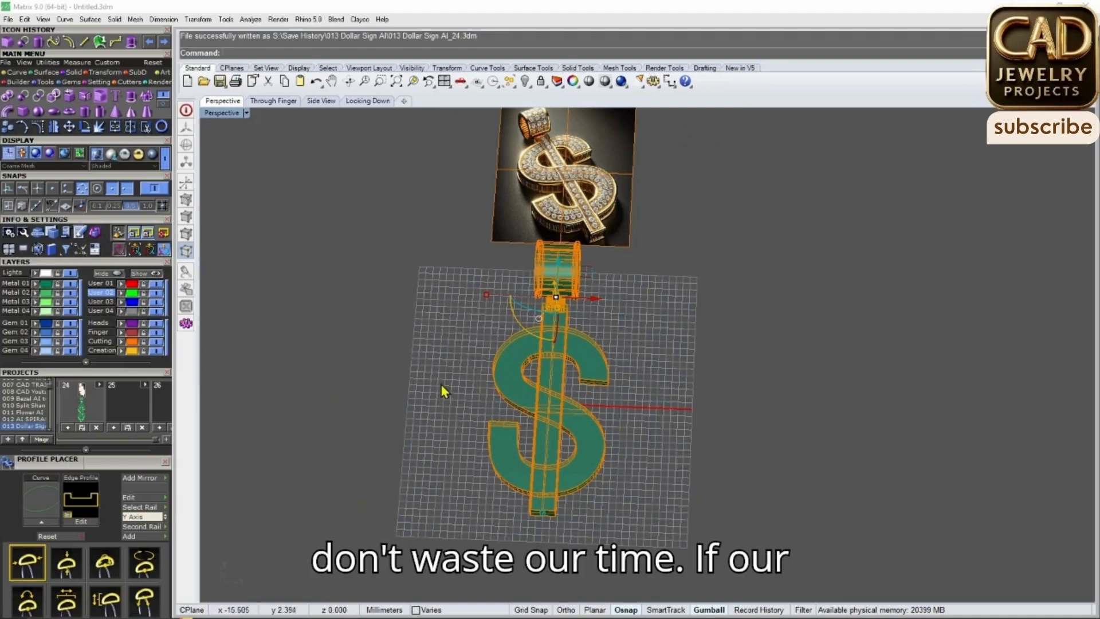
pyautogui.moveTo(442, 388); pyautogui.dragTo(435, 376, button='right')
pyautogui.scroll(3, 556, 356)
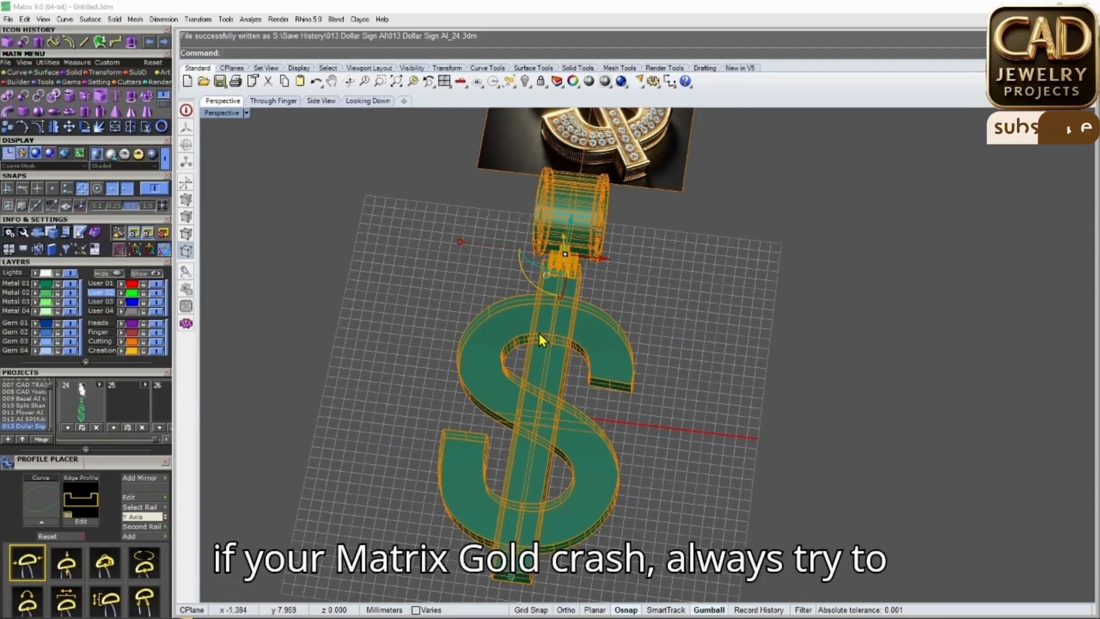
pyautogui.click(617, 318)
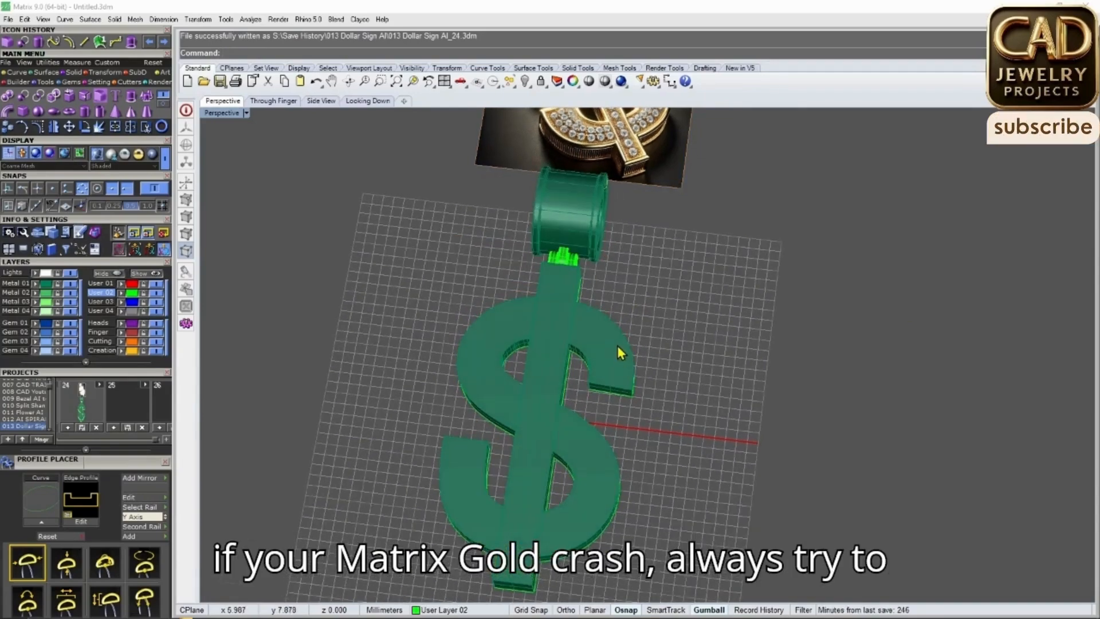
# Examine the raised rims and ridged side walls in the reference image and compare them with the modelled S and bar
pyautogui.moveTo(620, 327); pyautogui.dragTo(642, 351, button='right')
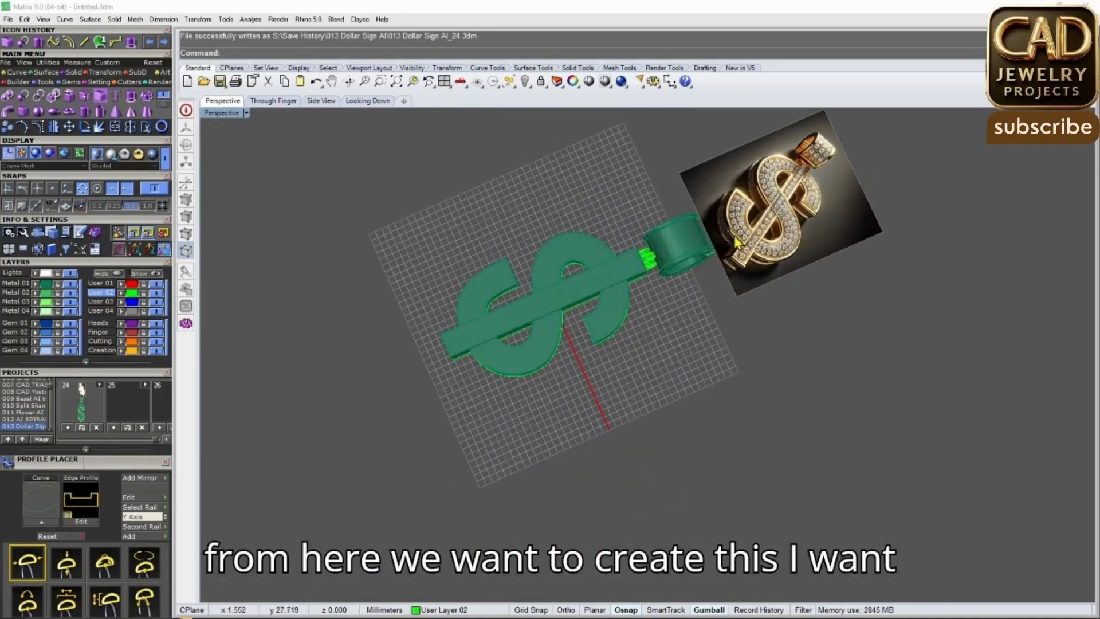
pyautogui.scroll(5, 740, 235)
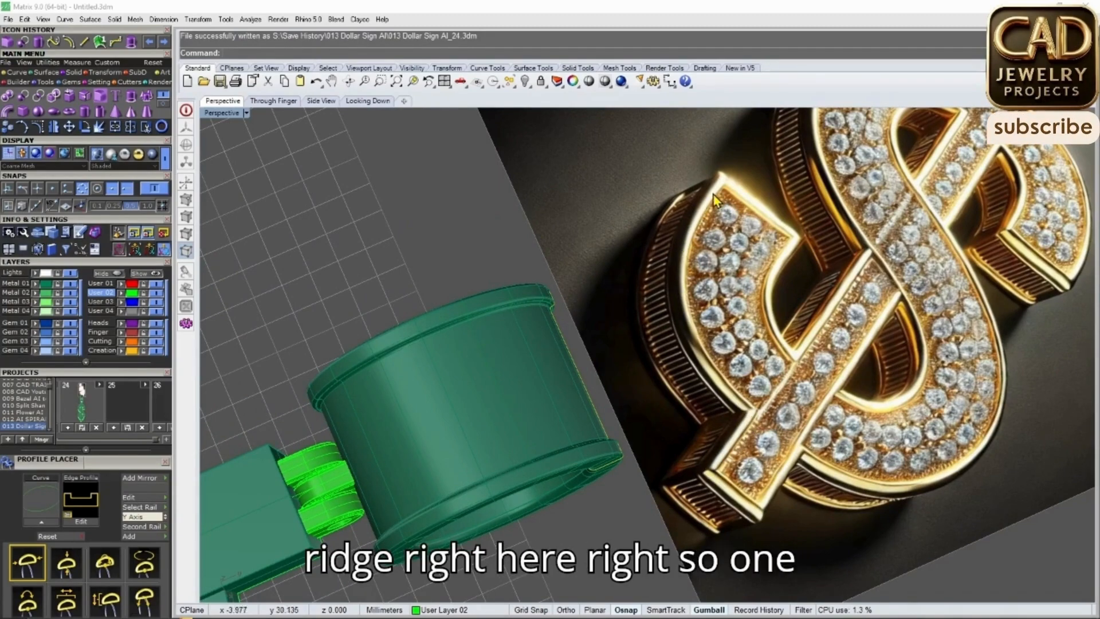
pyautogui.scroll(-6, 709, 207)
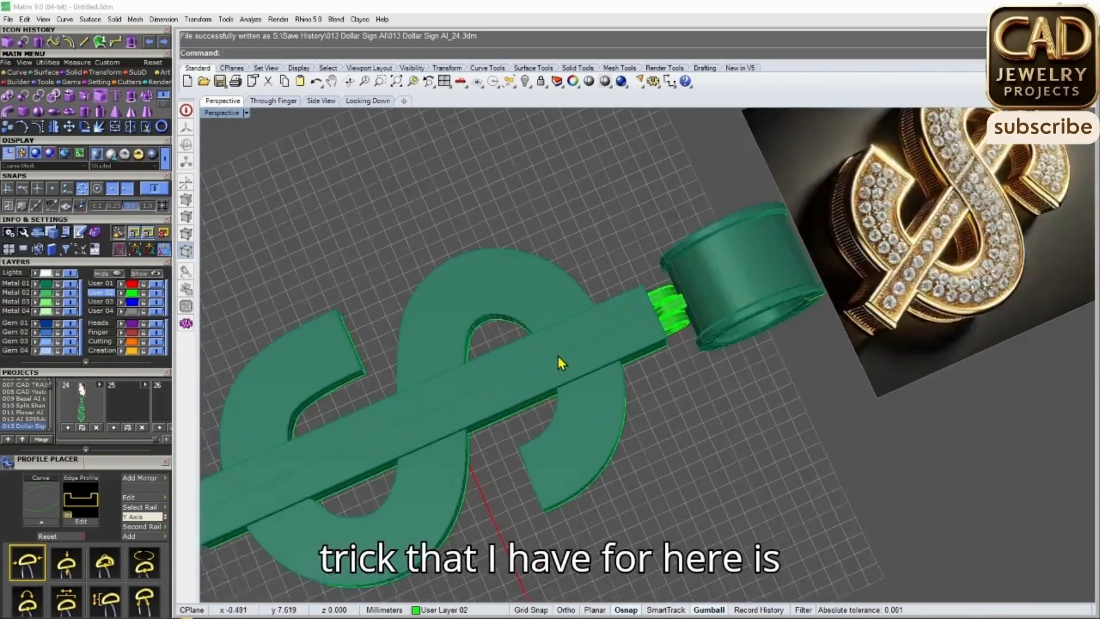
pyautogui.scroll(1, 558, 356)
pyautogui.scroll(-6, 742, 279)
pyautogui.moveTo(613, 355); pyautogui.dragTo(644, 294, button='right')
pyautogui.scroll(4, 552, 362)
pyautogui.moveTo(548, 365); pyautogui.dragTo(598, 383, button='right')
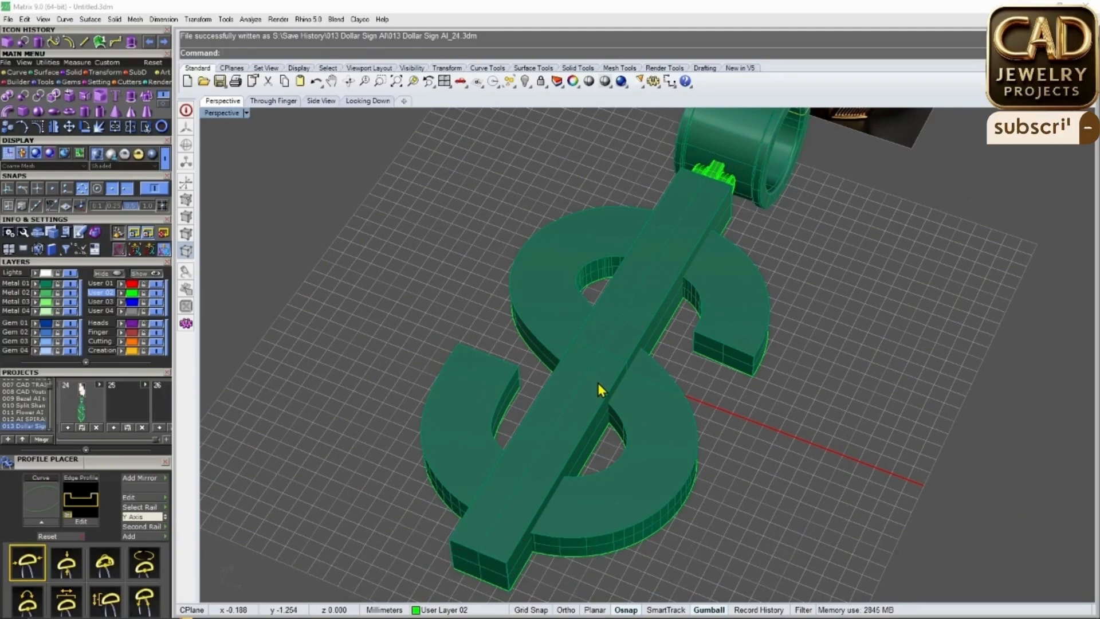
# Isolate the S solid by hiding everything else, and extract and delete its top face
pyautogui.click(645, 412)
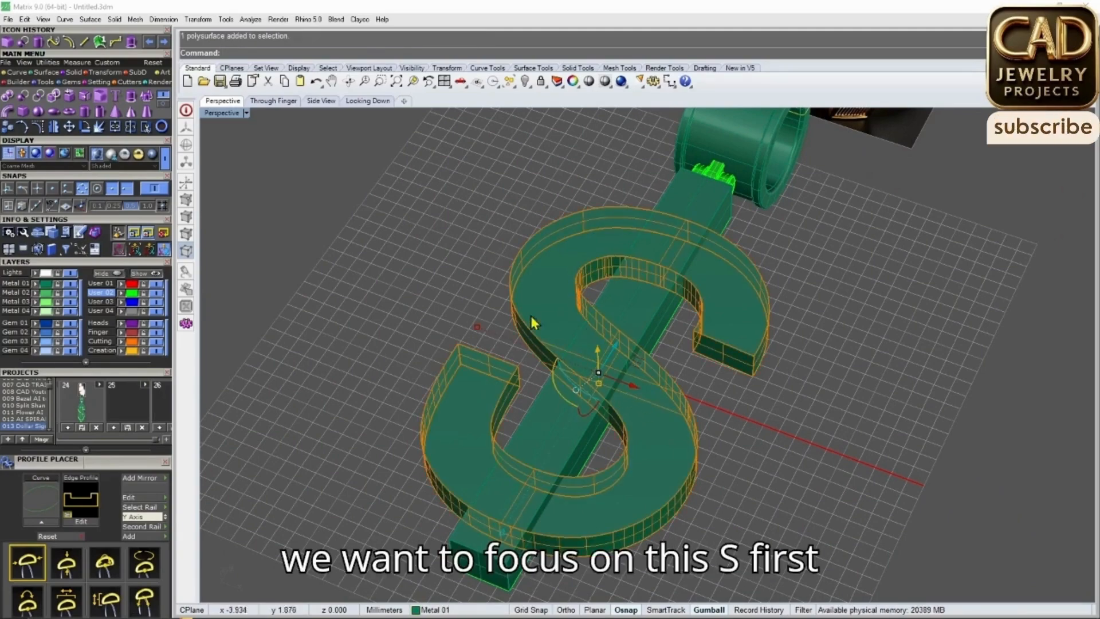
pyautogui.rightClick(114, 273)
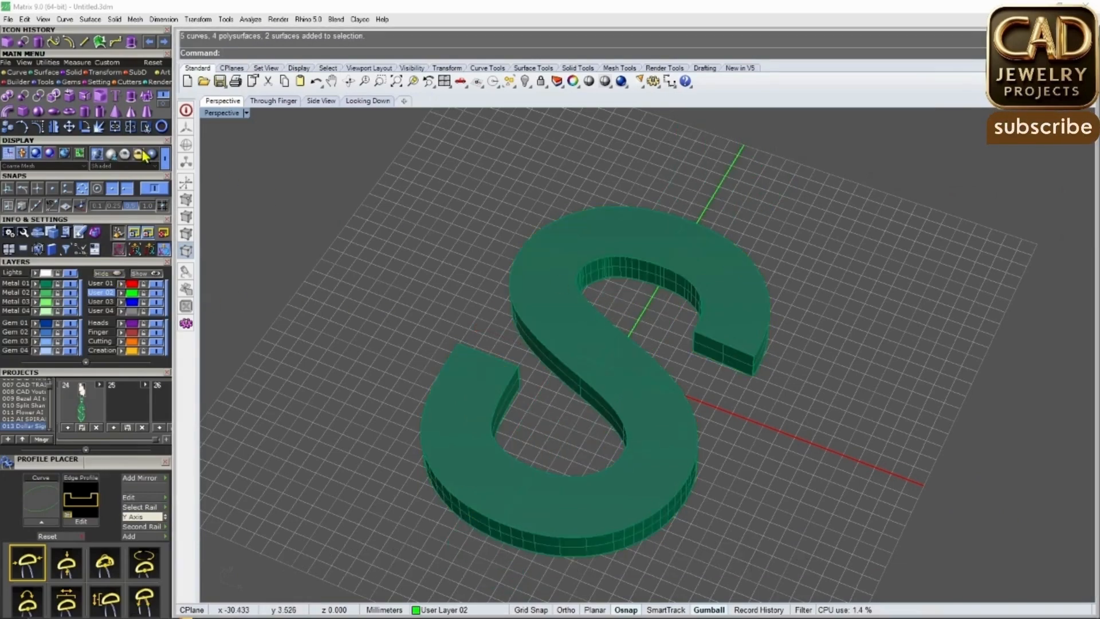
pyautogui.click(91, 99)
pyautogui.scroll(2, 585, 230)
pyautogui.click(600, 239)
pyautogui.press('Return')
pyautogui.press('Delete')
# Duplicate the open top border of the S as a curve
pyautogui.moveTo(606, 256); pyautogui.dragTo(539, 287, button='right')
pyautogui.moveTo(499, 234); pyautogui.dragTo(468, 273, button='right')
pyautogui.click(17, 73)
pyautogui.click(166, 103)
pyautogui.click(527, 269)
pyautogui.moveTo(527, 270); pyautogui.dragTo(318, 236, button='right')
pyautogui.click(162, 126)
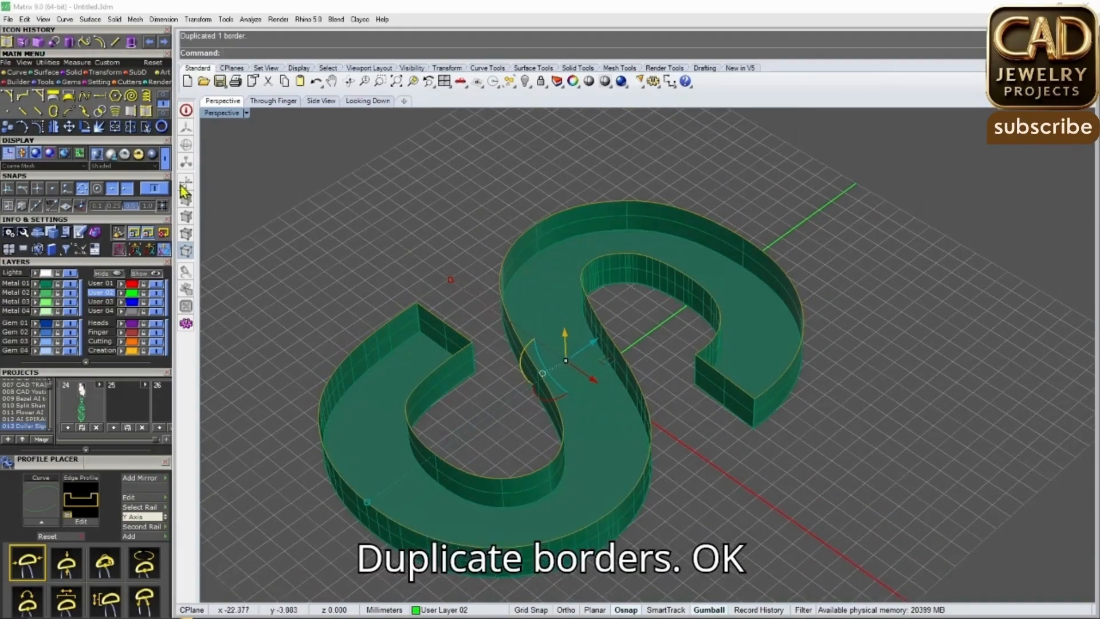
# Split the duplicated border curve into four pieces at the four end corners of the S
pyautogui.click(468, 347)
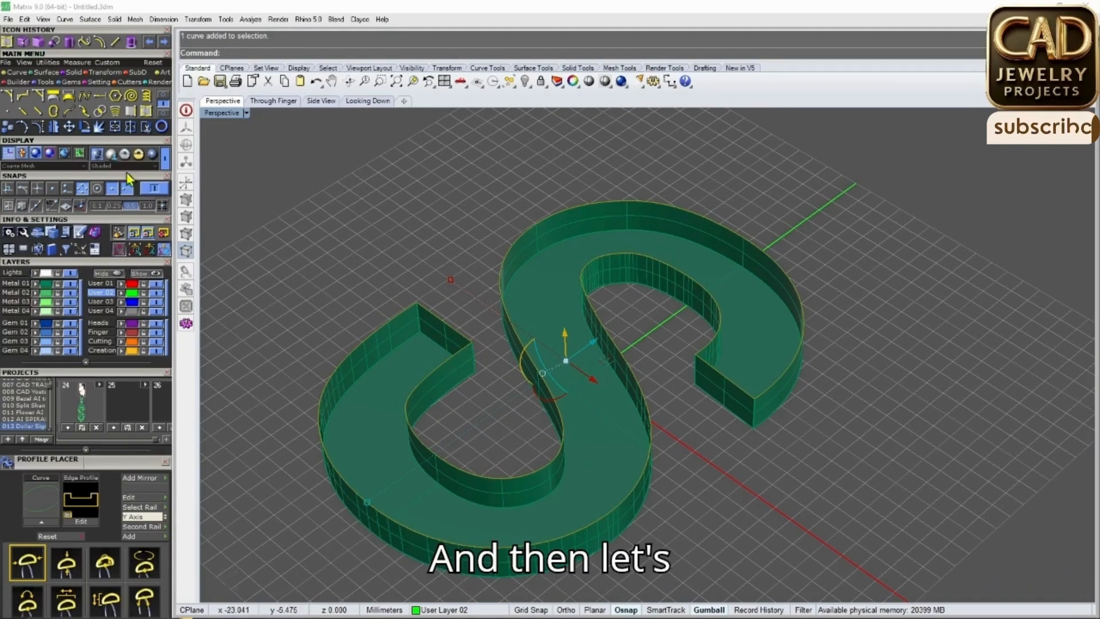
pyautogui.rightClick(131, 128)
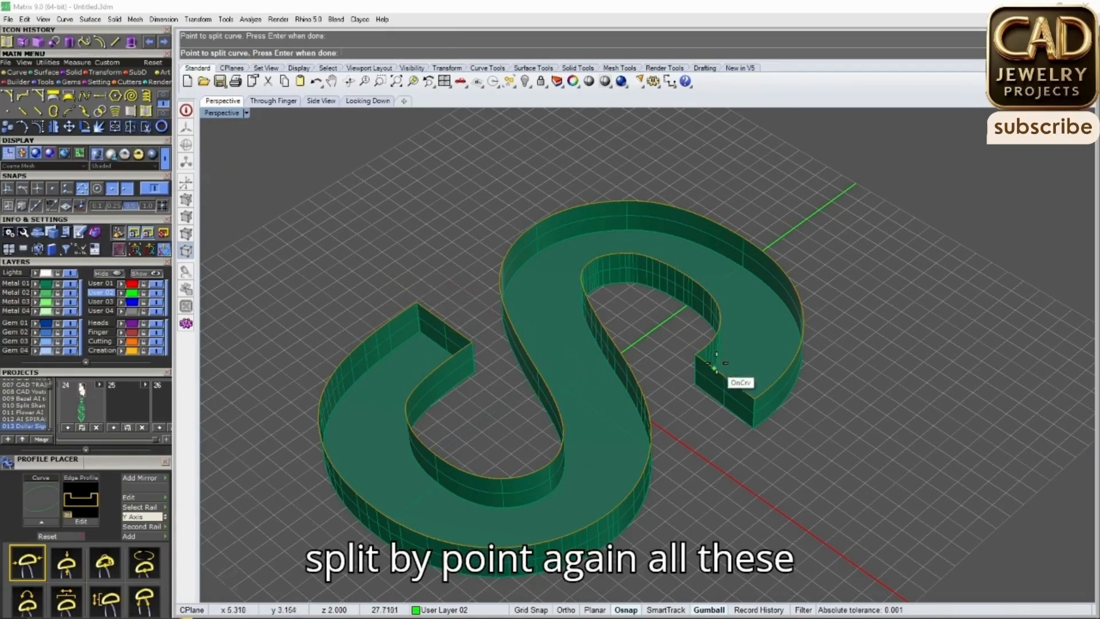
pyautogui.click(755, 397)
pyautogui.press('Return')
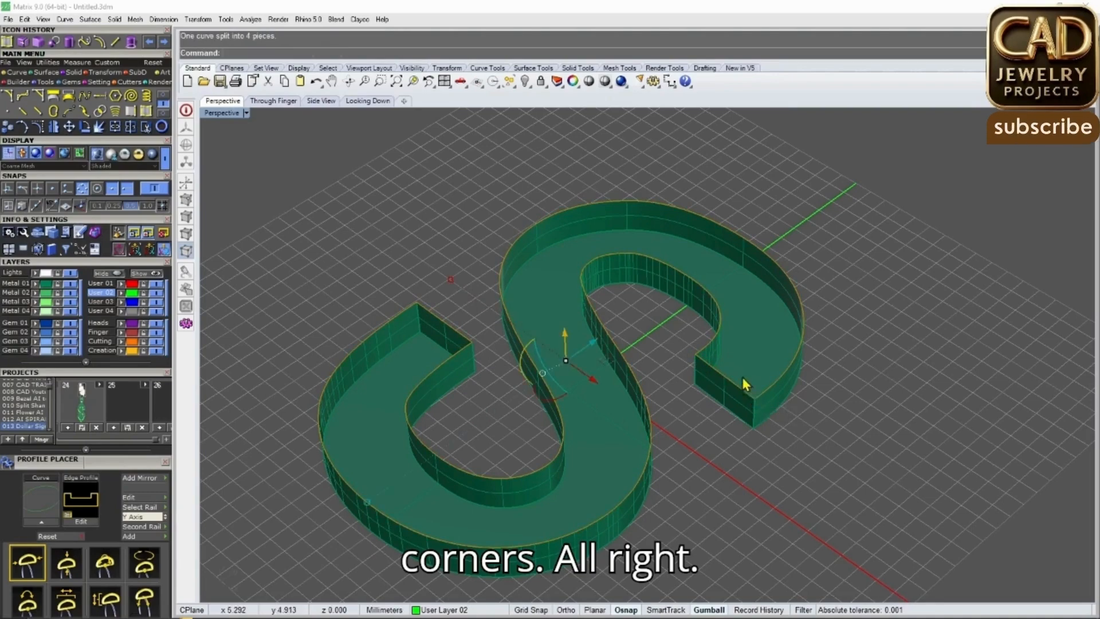
# Sweep along the two long border curves of the S as rails, using the short end curves as cross sections
pyautogui.moveTo(738, 380); pyautogui.dragTo(823, 361, button='right')
pyautogui.click(730, 302)
pyautogui.click(763, 331)
pyautogui.keyDown('shift'); pyautogui.click(808, 290); pyautogui.keyUp('shift')
pyautogui.click(838, 316)
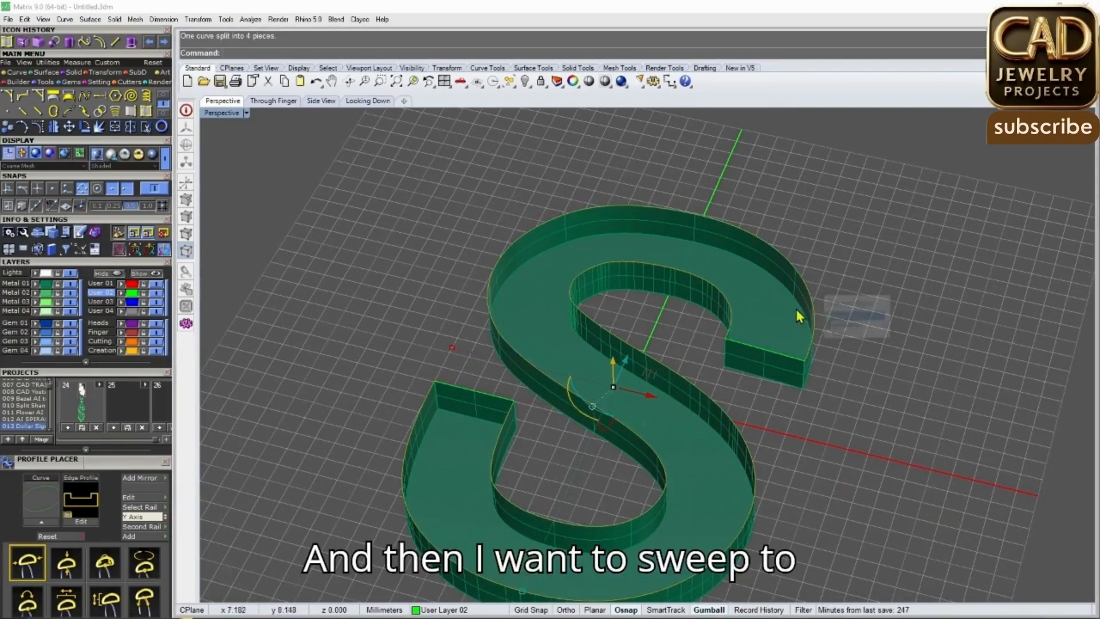
pyautogui.click(45, 73)
pyautogui.click(24, 97)
pyautogui.scroll(3, 759, 355)
pyautogui.click(756, 352)
pyautogui.click(780, 364)
pyautogui.keyDown('shift'); pyautogui.moveTo(282, 391); pyautogui.dragTo(483, 388, button='right'); pyautogui.keyUp('shift')
pyautogui.click(499, 408)
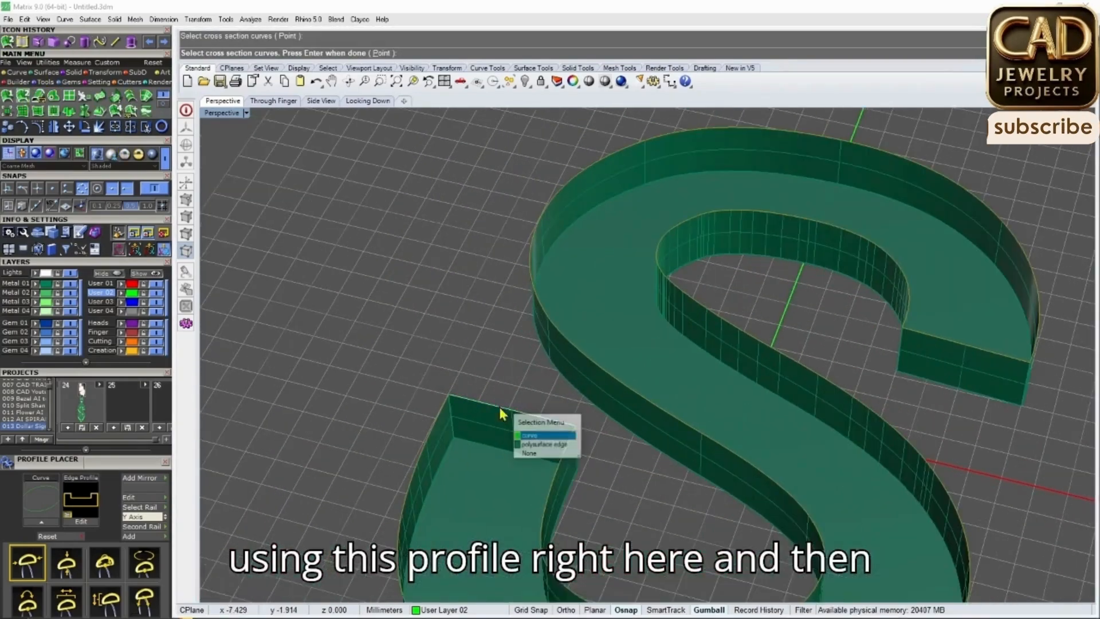
pyautogui.click(540, 438)
pyautogui.rightClick(531, 391)
# Finish picking the S's end curves as cross sections and enable Maintain height for the two-rail sweep
pyautogui.scroll(-5, 537, 344)
pyautogui.moveTo(538, 322); pyautogui.dragTo(498, 349, button='right')
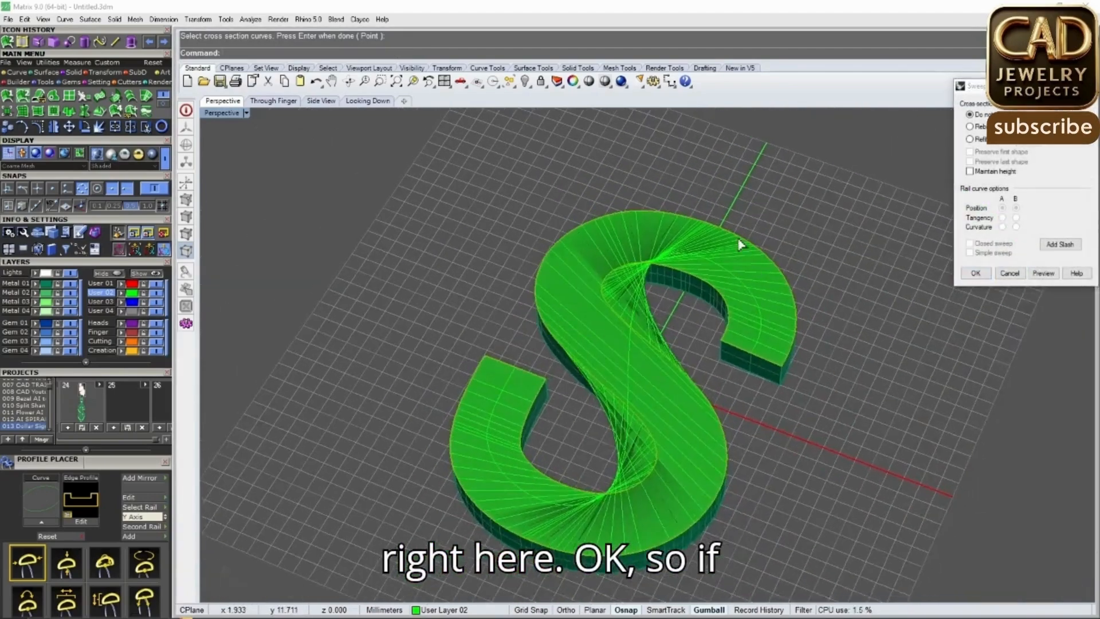
pyautogui.moveTo(751, 261); pyautogui.dragTo(682, 267, button='right')
pyautogui.scroll(7, 636, 264)
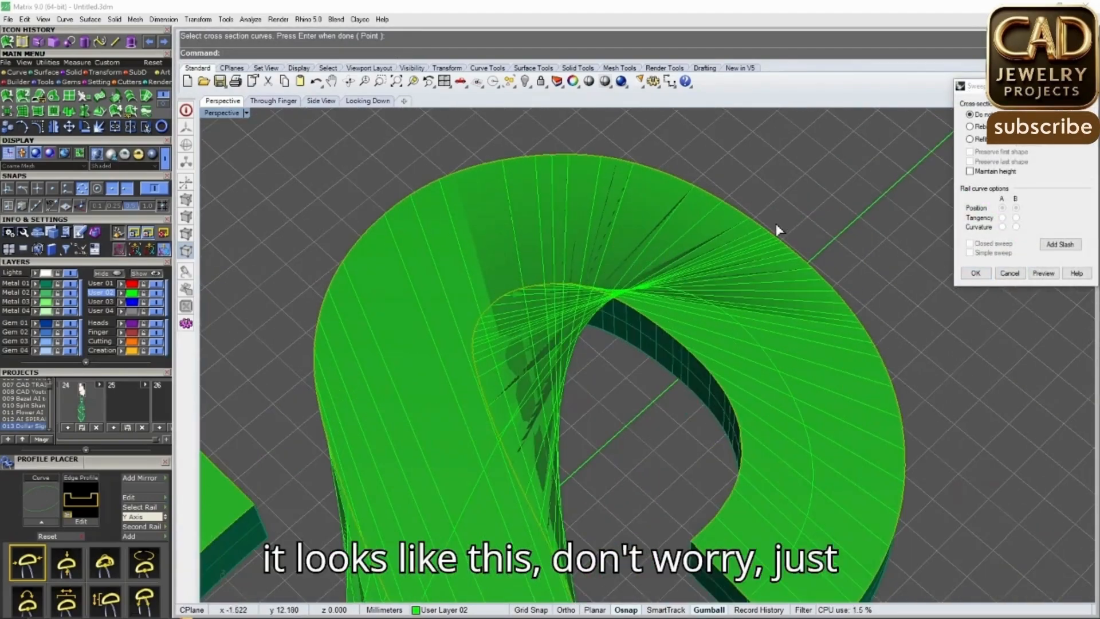
pyautogui.click(970, 172)
# Add sweep slashes between the inner and outer rails around the S's upper curve
pyautogui.click(1009, 304)
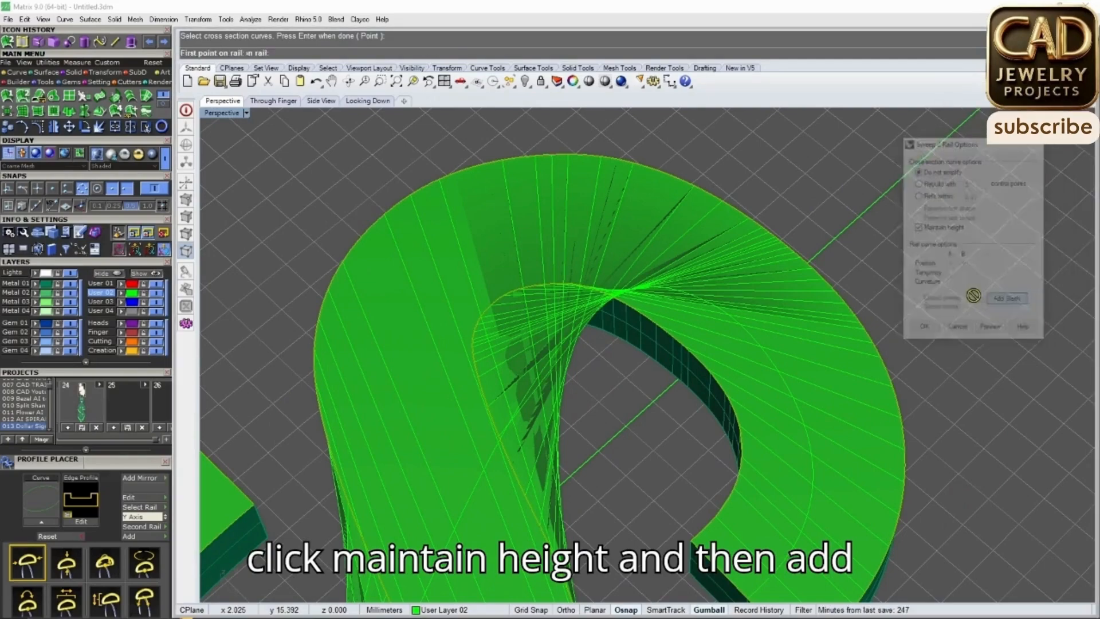
pyautogui.click(703, 363)
pyautogui.click(711, 195)
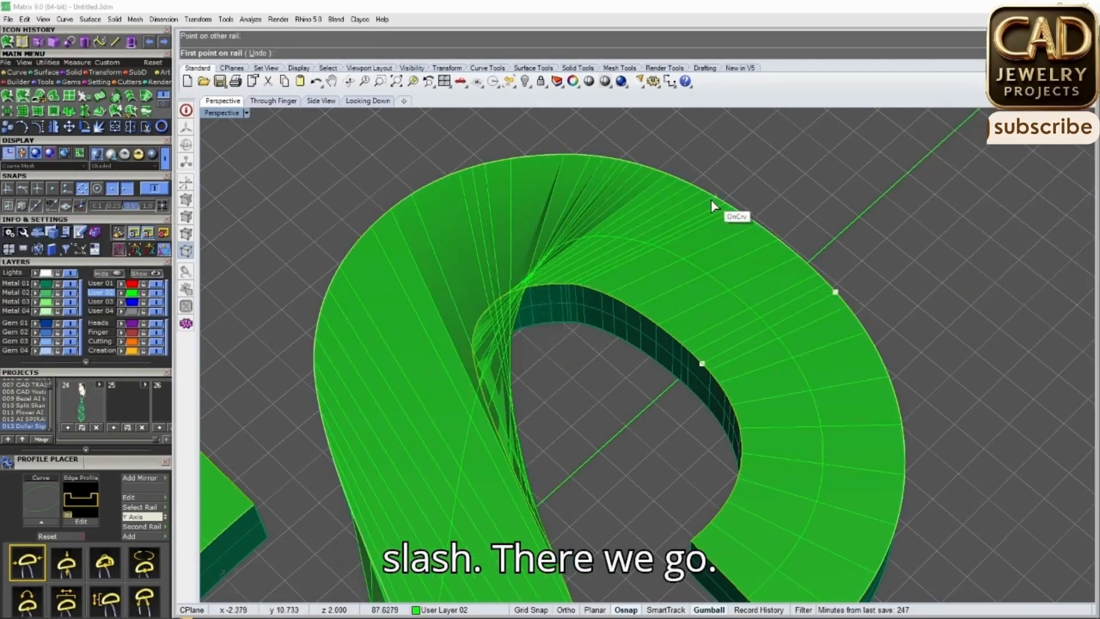
pyautogui.click(626, 304)
pyautogui.click(551, 284)
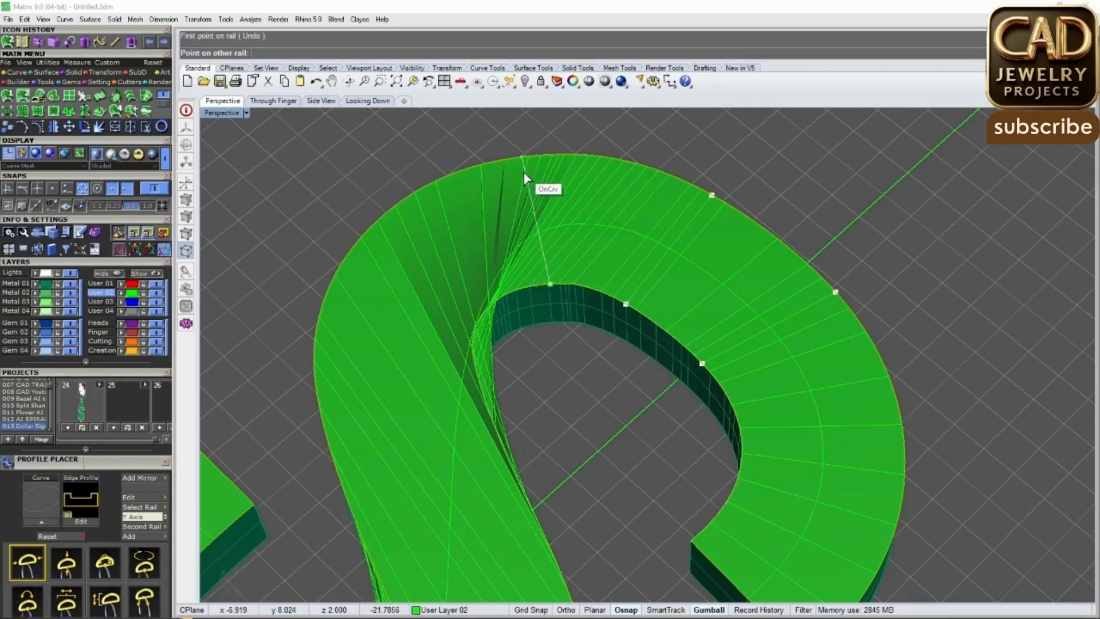
pyautogui.click(524, 172)
pyautogui.scroll(-4, 524, 172)
pyautogui.click(522, 231)
pyautogui.click(467, 179)
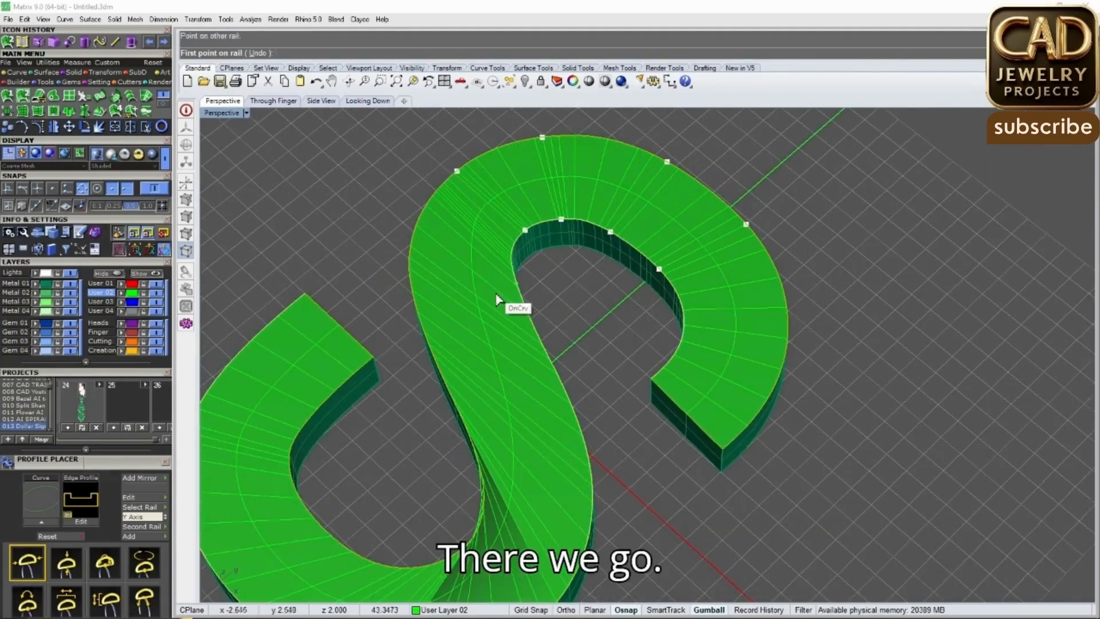
# Add sweep slashes between the rails across the S's middle diagonal
pyautogui.click(430, 296)
pyautogui.scroll(-3, 530, 359)
pyautogui.click(535, 330)
pyautogui.click(569, 349)
# Add sweep slashes between the rails around the S's lower curve up to its lower arm
pyautogui.scroll(3, 568, 349)
pyautogui.click(533, 406)
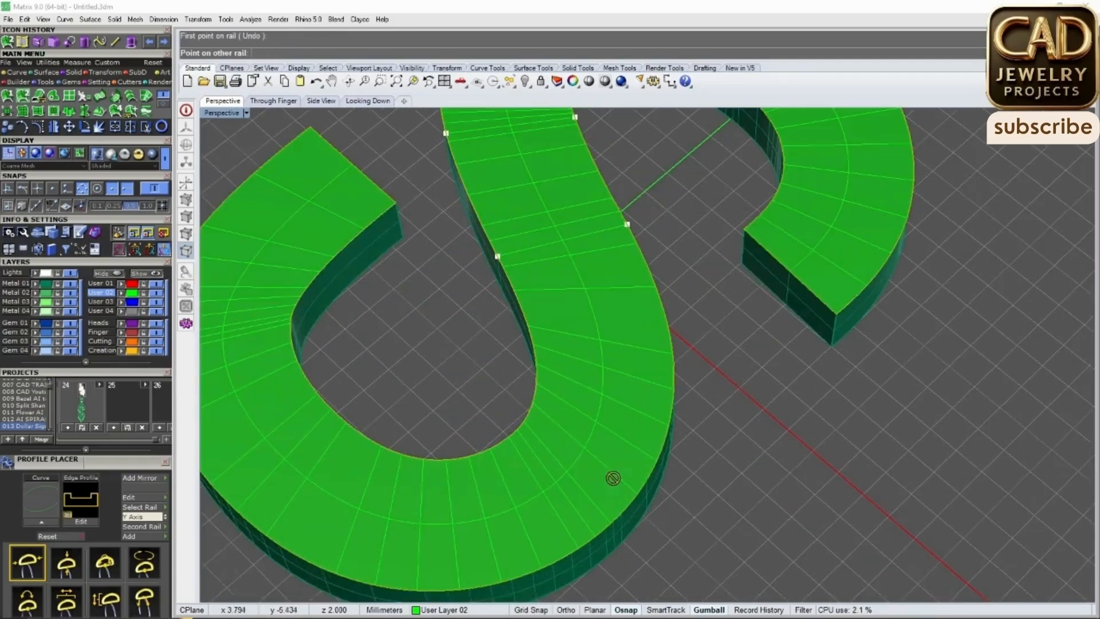
pyautogui.click(635, 495)
pyautogui.scroll(-3, 591, 391)
pyautogui.click(456, 404)
pyautogui.scroll(2, 453, 404)
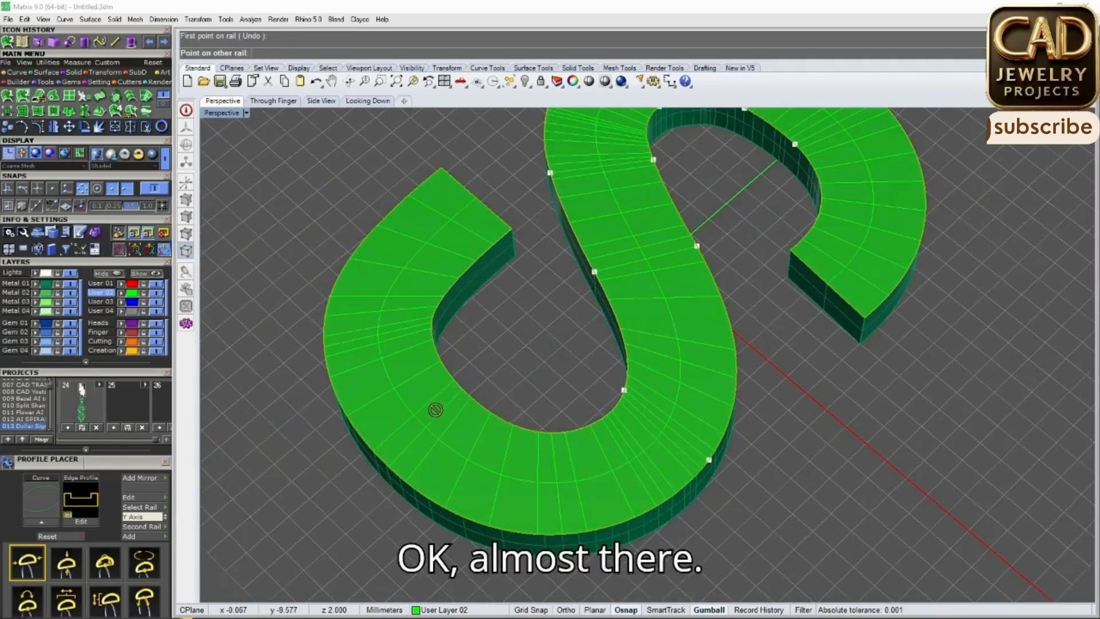
pyautogui.click(388, 466)
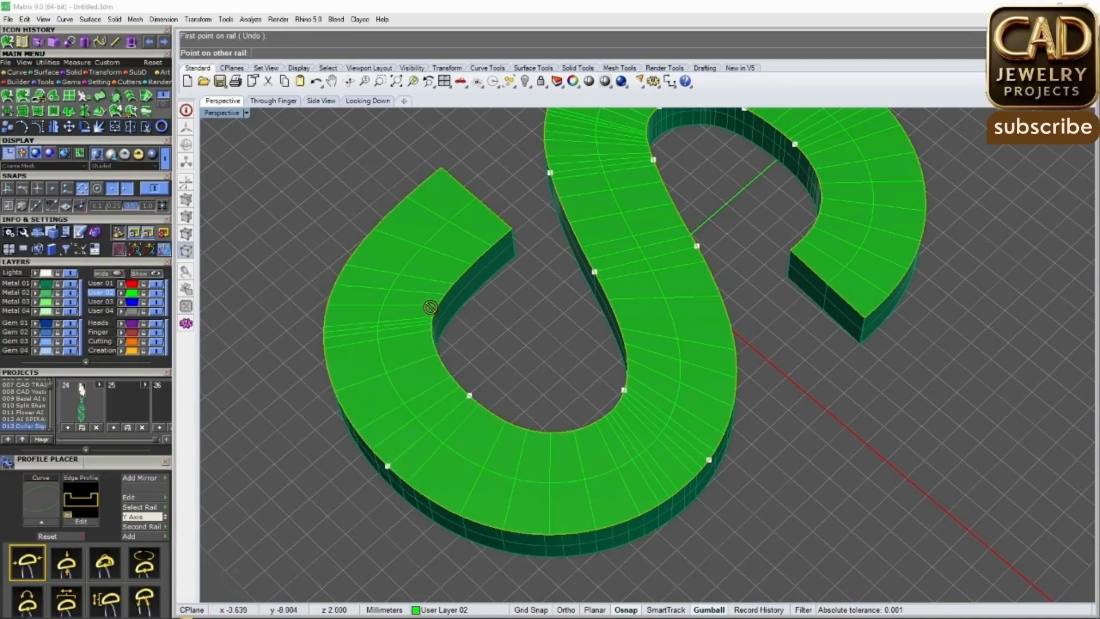
pyautogui.click(361, 272)
pyautogui.scroll(-3, 558, 376)
pyautogui.scroll(3, 518, 344)
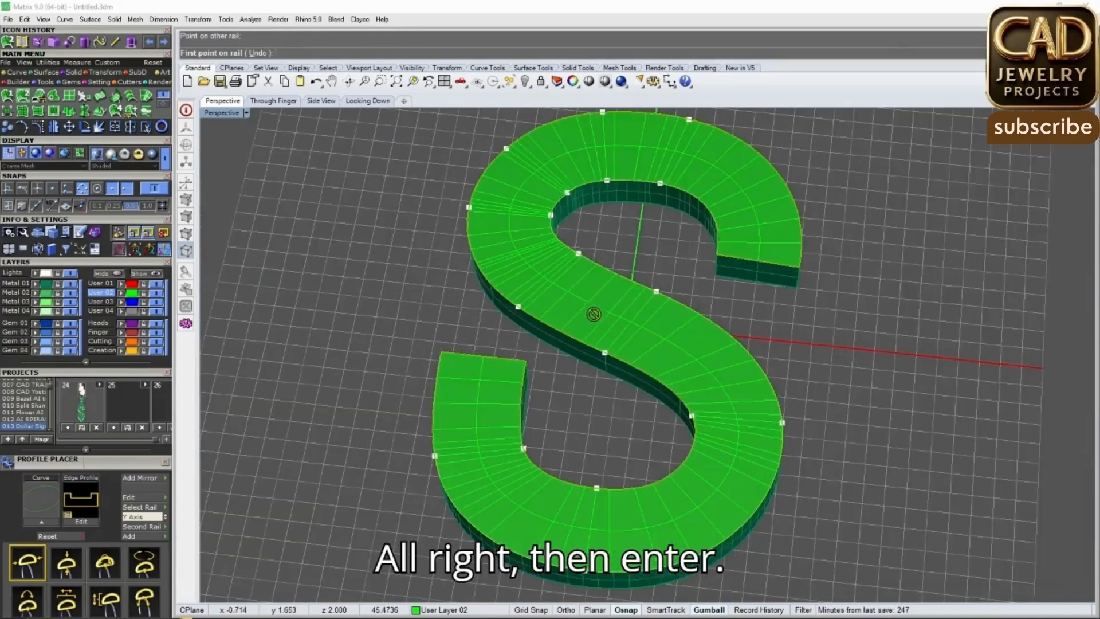
# Accept the slashes and complete the two-rail sweep as the S's new top surface
pyautogui.press('Return')
pyautogui.scroll(-3, 519, 344)
pyautogui.click(927, 331)
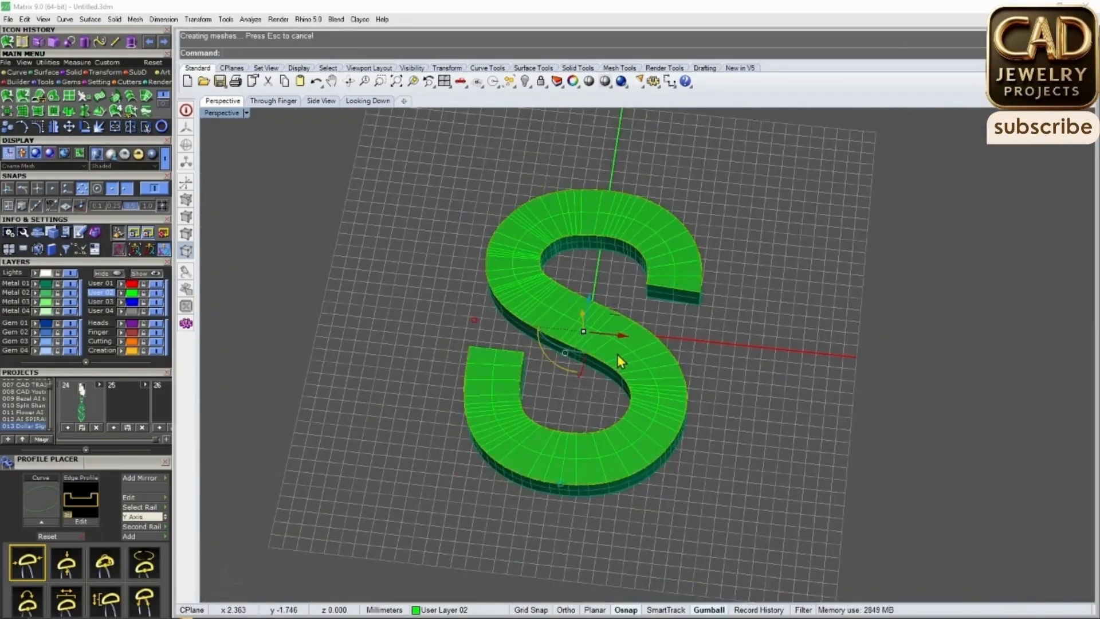
pyautogui.press('Escape')
# Check how isocurves follow the S's new top surface by previewing an isocurve extraction
pyautogui.scroll(4, 583, 356)
pyautogui.moveTo(584, 356); pyautogui.dragTo(626, 305, button='right')
pyautogui.scroll(-8, 627, 305)
pyautogui.scroll(8, 626, 309)
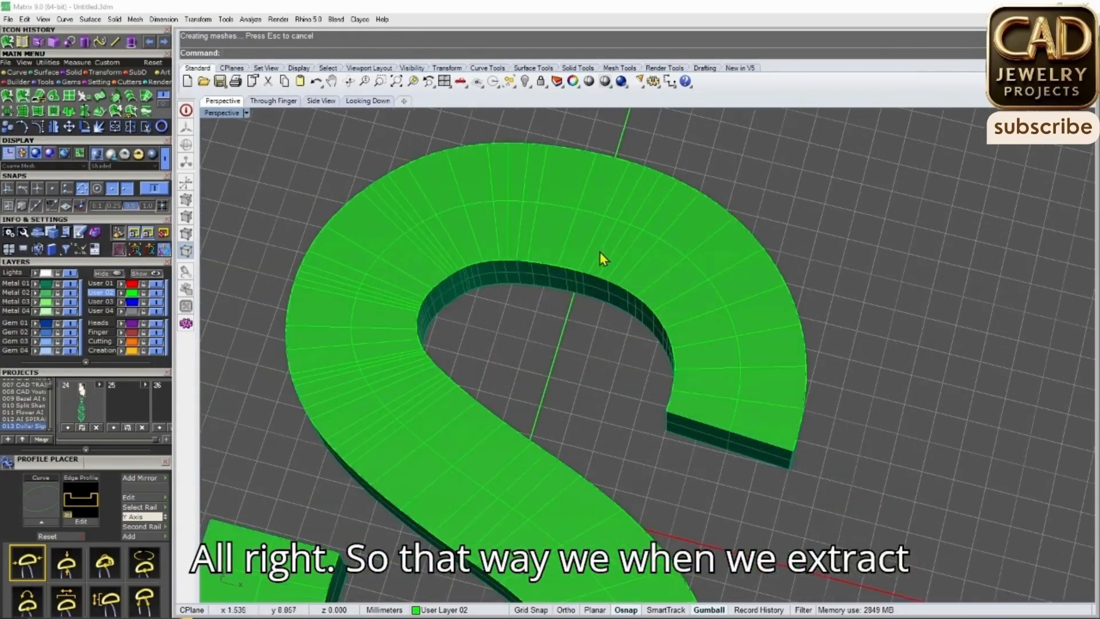
pyautogui.click(17, 72)
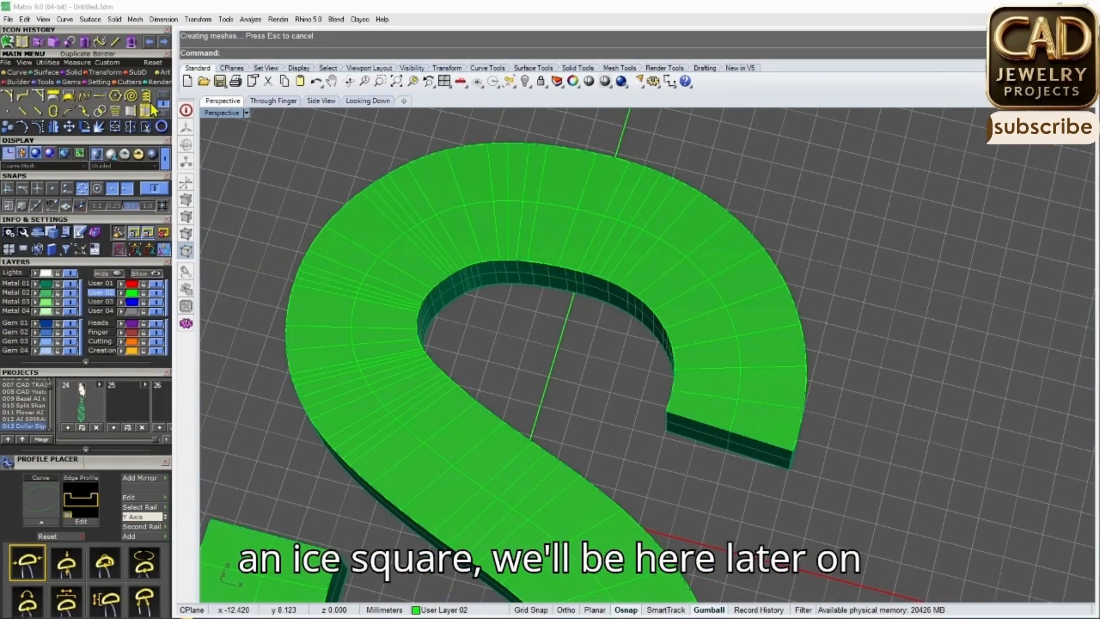
pyautogui.click(146, 111)
pyautogui.click(542, 220)
pyautogui.scroll(3, 590, 227)
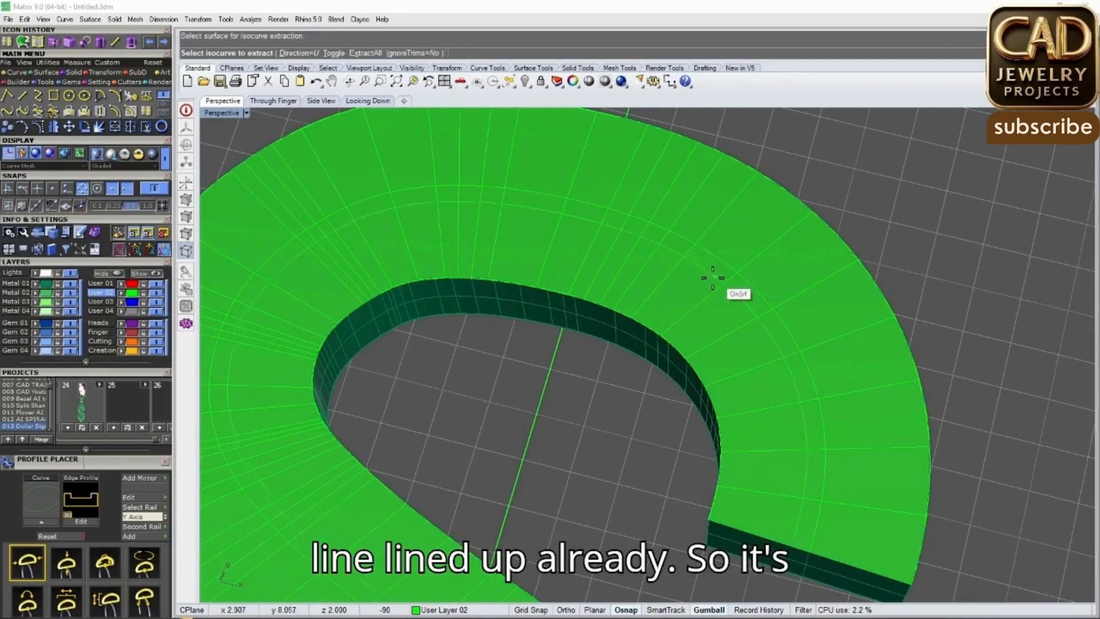
pyautogui.scroll(-4, 682, 292)
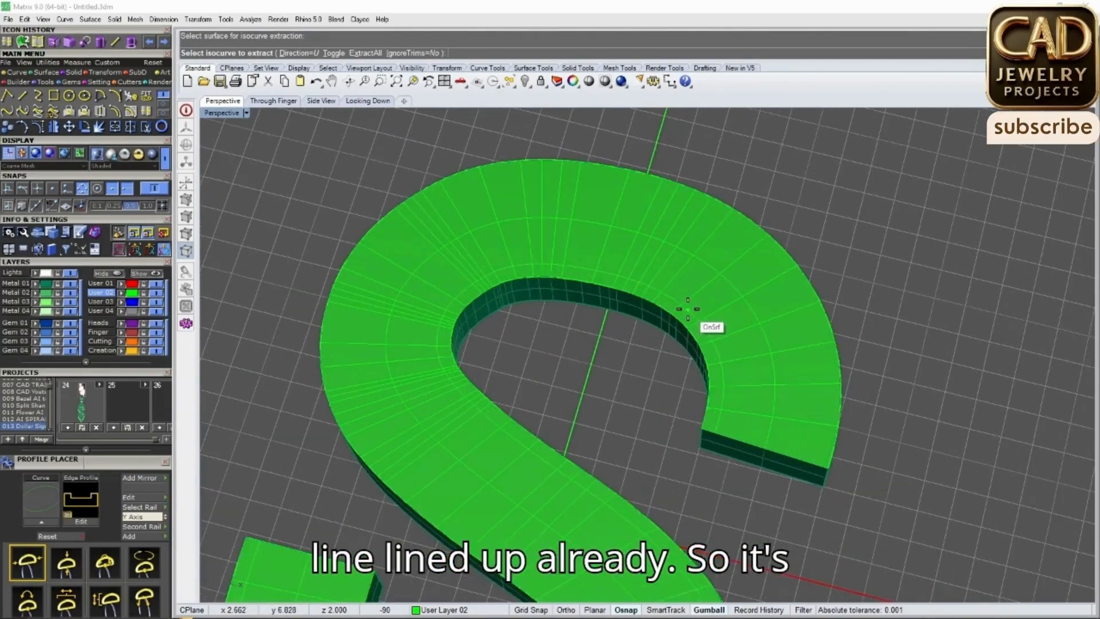
pyautogui.scroll(-2, 712, 293)
pyautogui.press('Escape')
pyautogui.moveTo(710, 294); pyautogui.dragTo(551, 358, button='right')
pyautogui.scroll(4, 695, 297)
pyautogui.click(740, 276)
pyautogui.scroll(-4, 705, 291)
pyautogui.scroll(4, 698, 289)
pyautogui.scroll(-4, 698, 290)
pyautogui.scroll(-4, 669, 336)
pyautogui.press('Escape')
pyautogui.scroll(4, 670, 336)
pyautogui.scroll(-3, 573, 358)
# Join the new top surface to the S body and assign the result to the Metal 01 layer
pyautogui.hotkey('ctrl', 'a')
pyautogui.click(116, 132)
pyautogui.scroll(3, 575, 339)
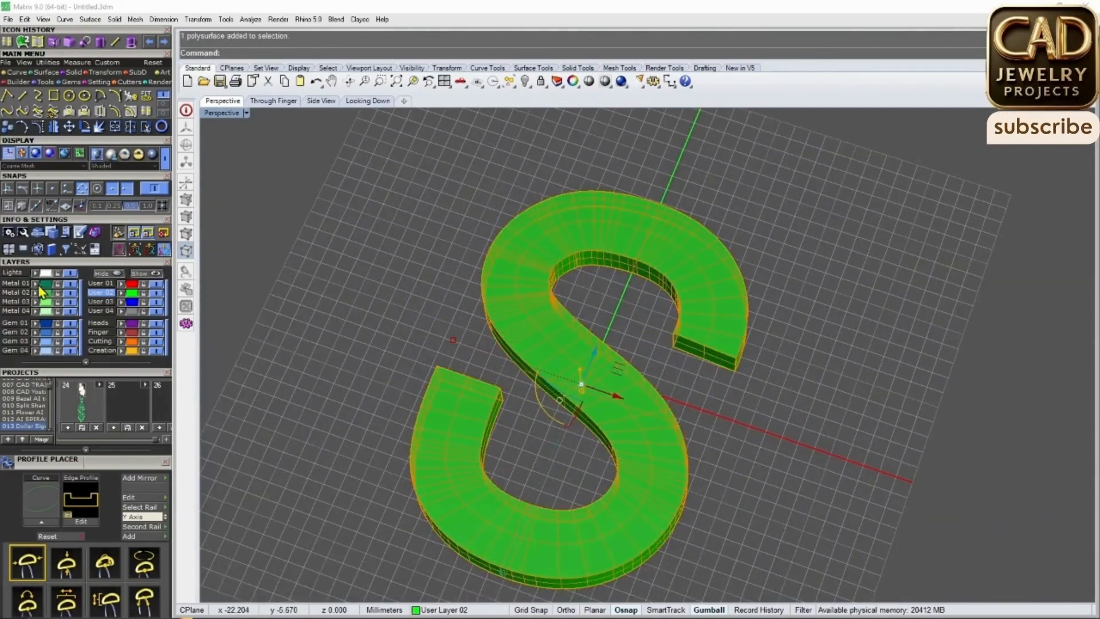
pyautogui.click(37, 284)
# Show all hidden parts, select the whole pendant with the reference image, and save it to project slot 24
pyautogui.click(141, 274)
pyautogui.moveTo(545, 312); pyautogui.dragTo(615, 336, button='right')
pyautogui.scroll(-7, 616, 336)
pyautogui.moveTo(758, 476); pyautogui.dragTo(431, 204)
pyautogui.scroll(3, 431, 204)
pyautogui.click(83, 427)
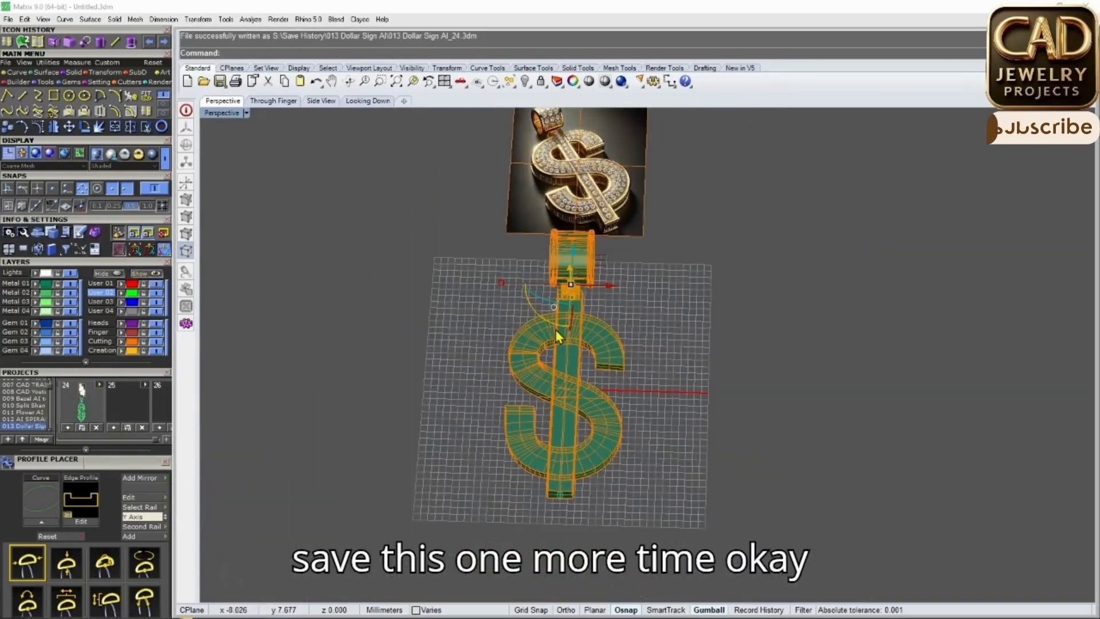
# Create a closed pipe with a 0.8 mm diameter along the S's top border curve
pyautogui.click(497, 343)
pyautogui.scroll(5, 539, 420)
pyautogui.moveTo(538, 420); pyautogui.dragTo(528, 380, button='right')
pyautogui.scroll(5, 529, 380)
pyautogui.click(527, 370)
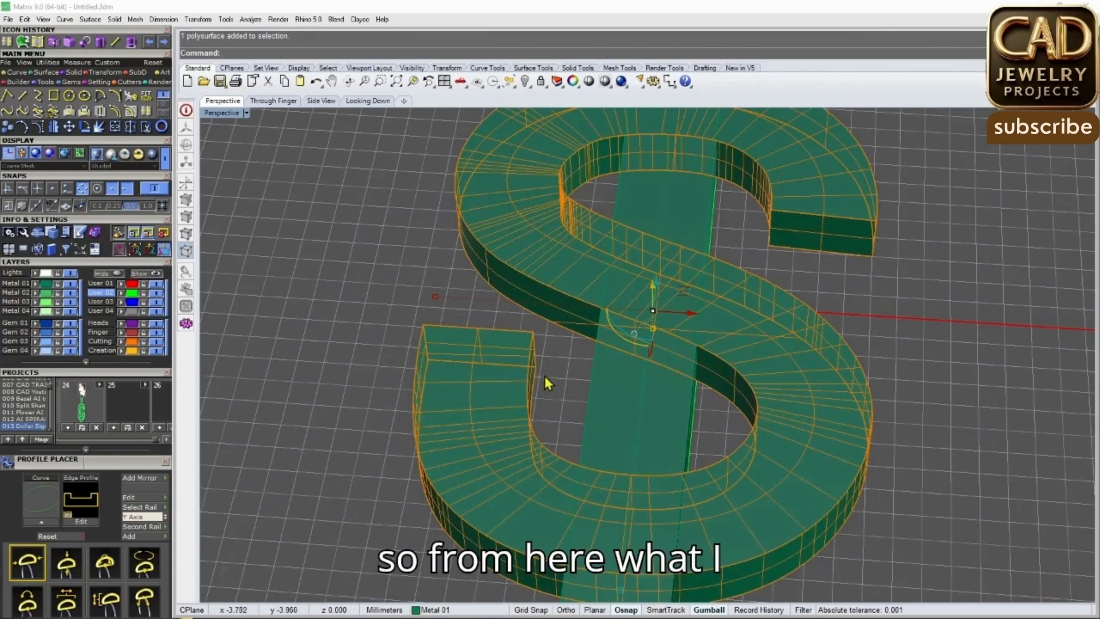
pyautogui.click(548, 380)
pyautogui.click(529, 364)
pyautogui.scroll(-4, 562, 390)
pyautogui.moveTo(562, 390); pyautogui.dragTo(656, 398, button='right')
pyautogui.moveTo(591, 380); pyautogui.dragTo(527, 395, button='right')
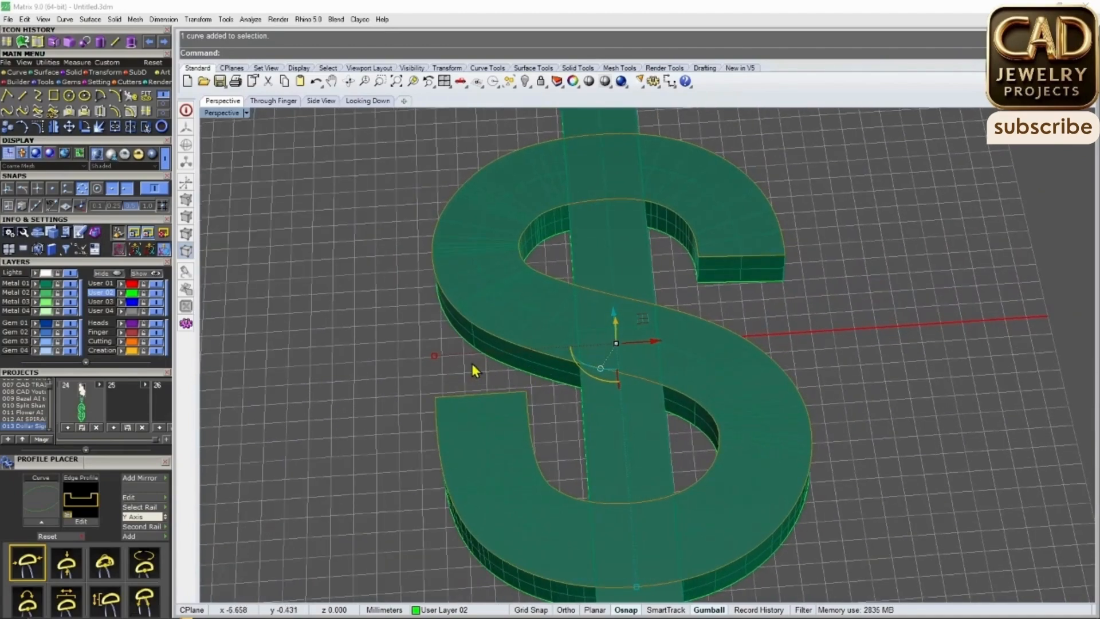
pyautogui.click(69, 72)
pyautogui.click(8, 112)
pyautogui.click(313, 53)
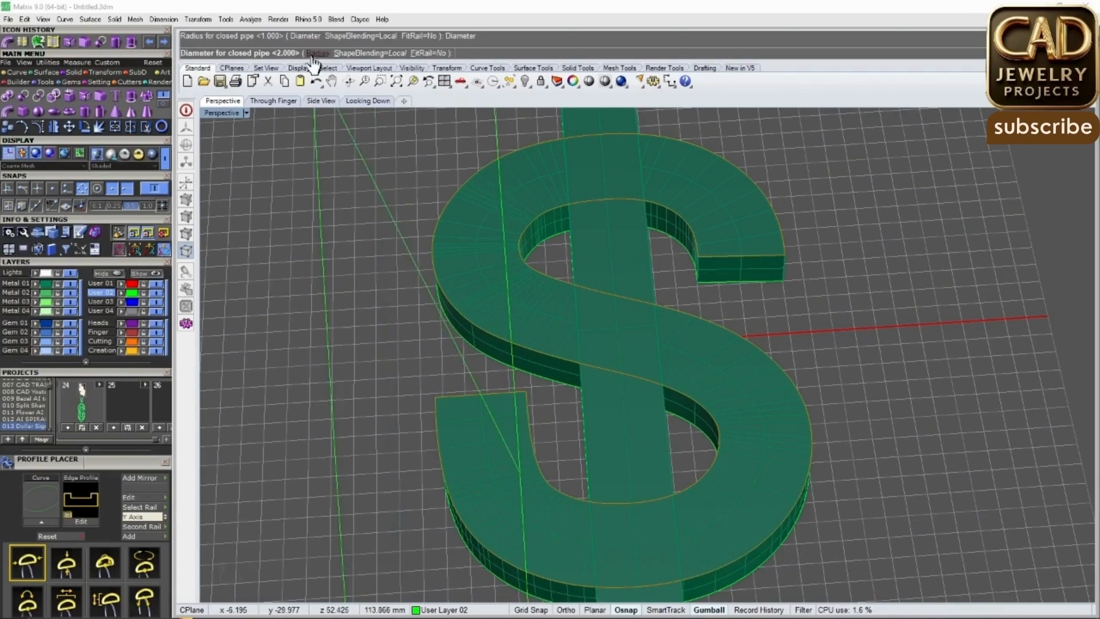
pyautogui.write('.8')
pyautogui.press('Return')
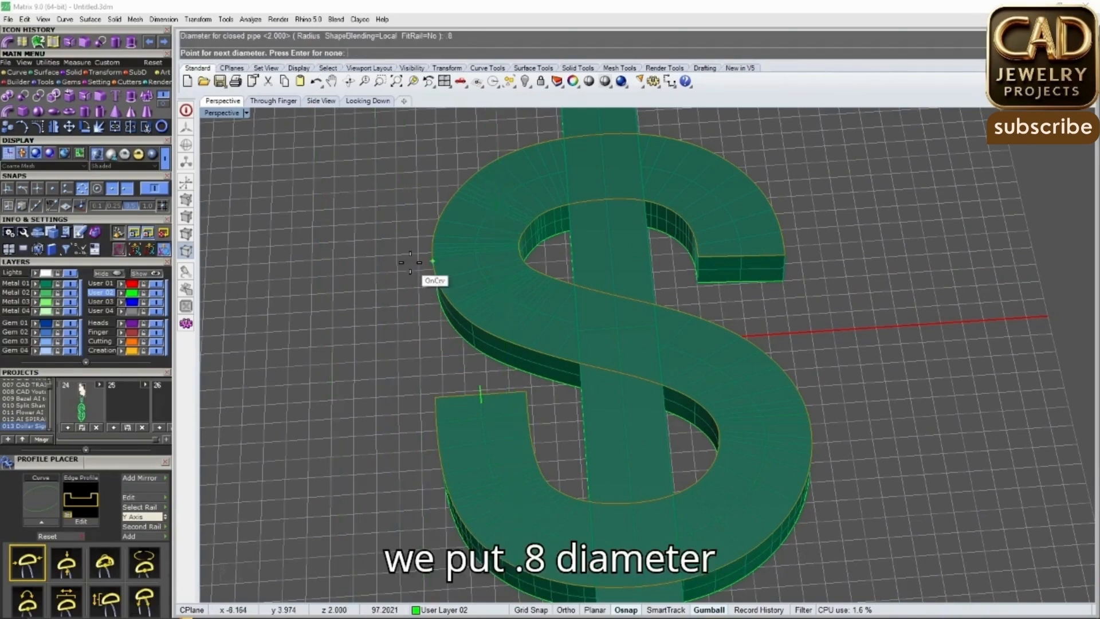
pyautogui.press('Return')
# Pipe the S's bottom border curve with the same 0.8 mm diameter
pyautogui.moveTo(413, 272); pyautogui.dragTo(562, 337, button='right')
pyautogui.scroll(3, 630, 261)
pyautogui.click(646, 242)
pyautogui.click(682, 274)
pyautogui.scroll(5, 661, 371)
pyautogui.rightClick(661, 370)
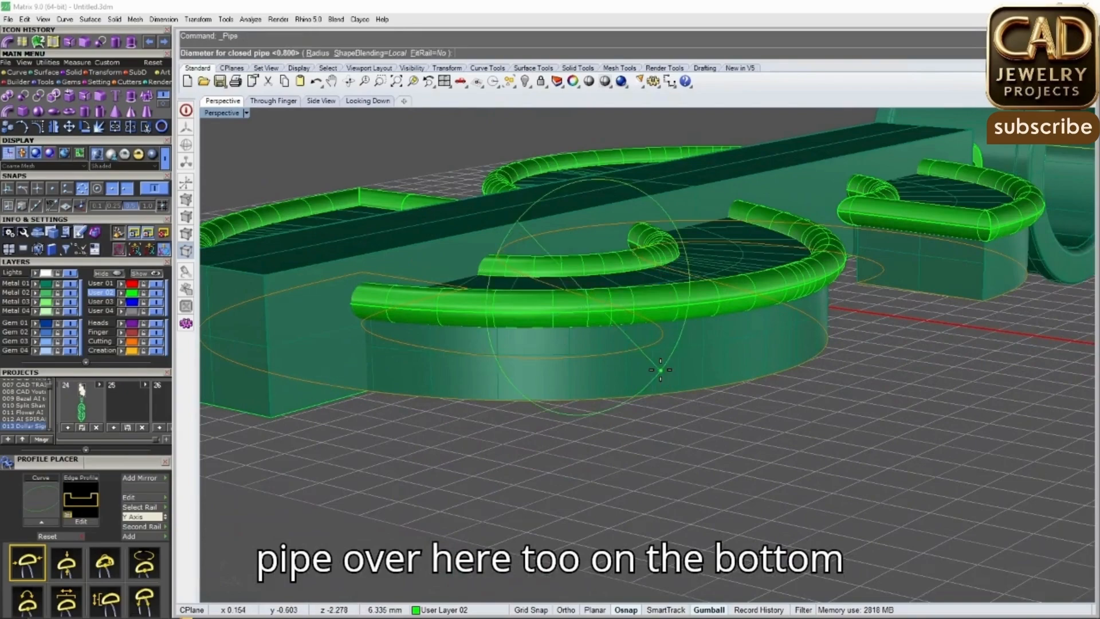
pyautogui.rightClick(660, 370)
pyautogui.rightClick(661, 370)
pyautogui.rightClick(661, 371)
pyautogui.press('Escape')
# Examine the raised rims in the reference image and compare them with the piped edges of the model
pyautogui.scroll(-5, 661, 370)
pyautogui.moveTo(660, 371); pyautogui.dragTo(623, 491, button='right')
pyautogui.scroll(-2, 623, 491)
pyautogui.keyDown('shift'); pyautogui.moveTo(636, 177); pyautogui.dragTo(624, 294, button='right'); pyautogui.keyUp('shift')
pyautogui.scroll(-5, 618, 358)
pyautogui.scroll(5, 685, 224)
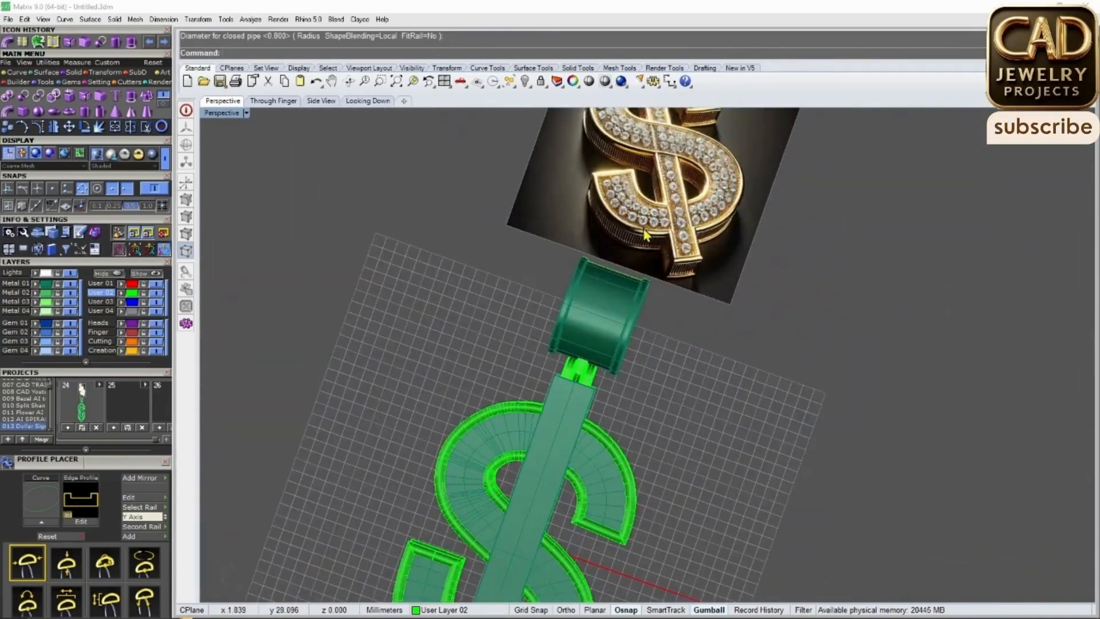
pyautogui.scroll(10, 602, 175)
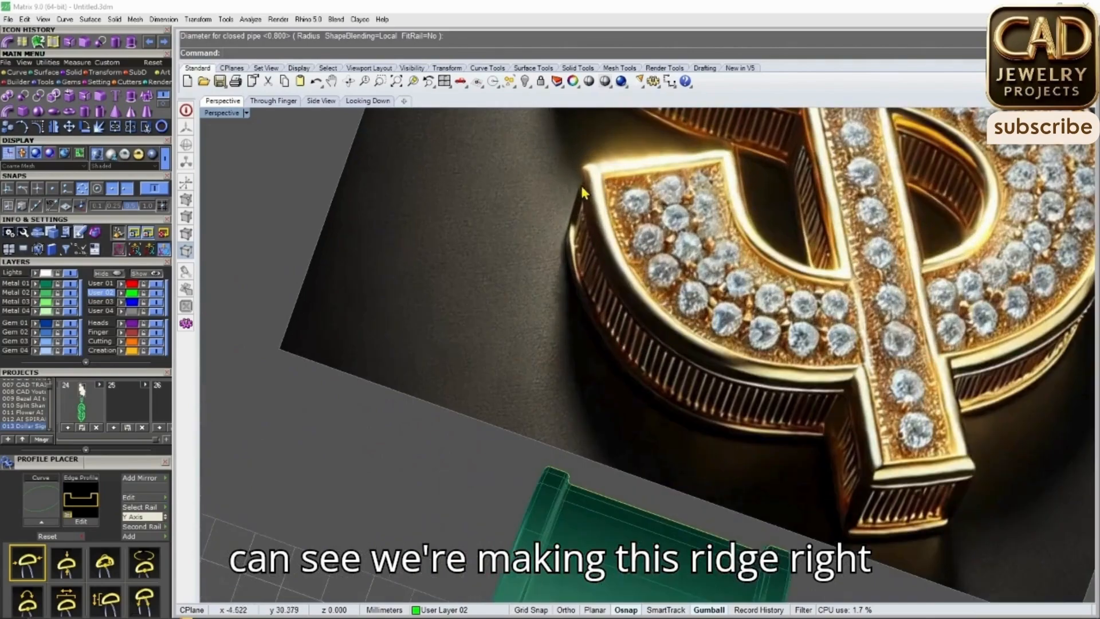
pyautogui.scroll(-12, 636, 312)
pyautogui.scroll(4, 598, 564)
pyautogui.keyDown('shift'); pyautogui.moveTo(597, 565); pyautogui.dragTo(550, 424, button='right'); pyautogui.keyUp('shift')
pyautogui.scroll(-3, 556, 384)
pyautogui.scroll(6, 460, 415)
pyautogui.click(487, 408)
pyautogui.press('Escape')
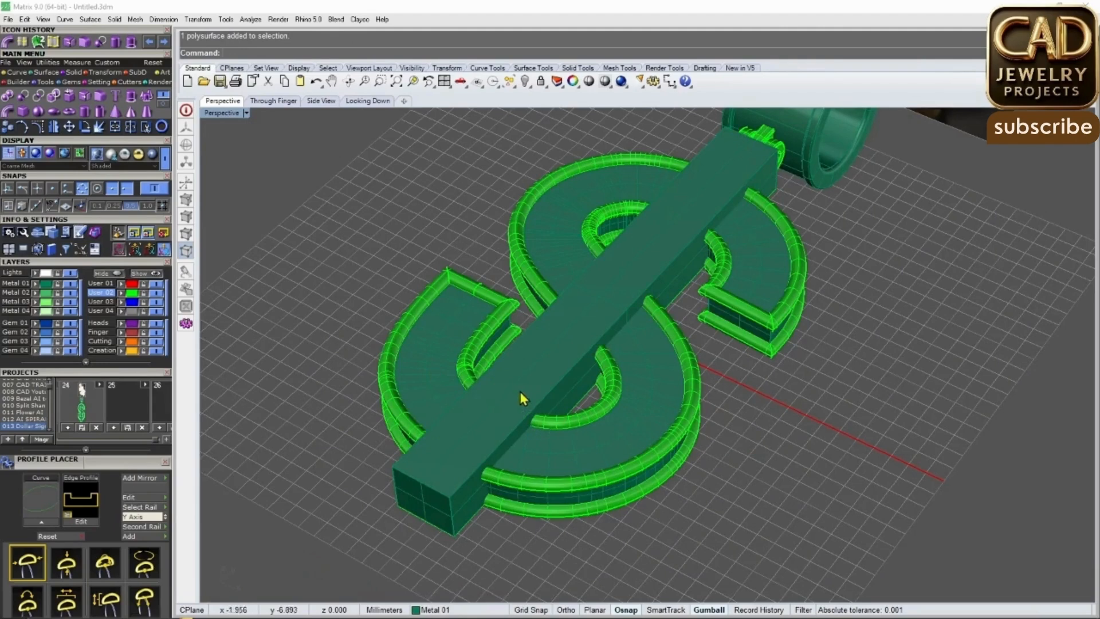
# Begin duplicating edges of the vertical bar, picking the edges around its top face
pyautogui.click(22, 73)
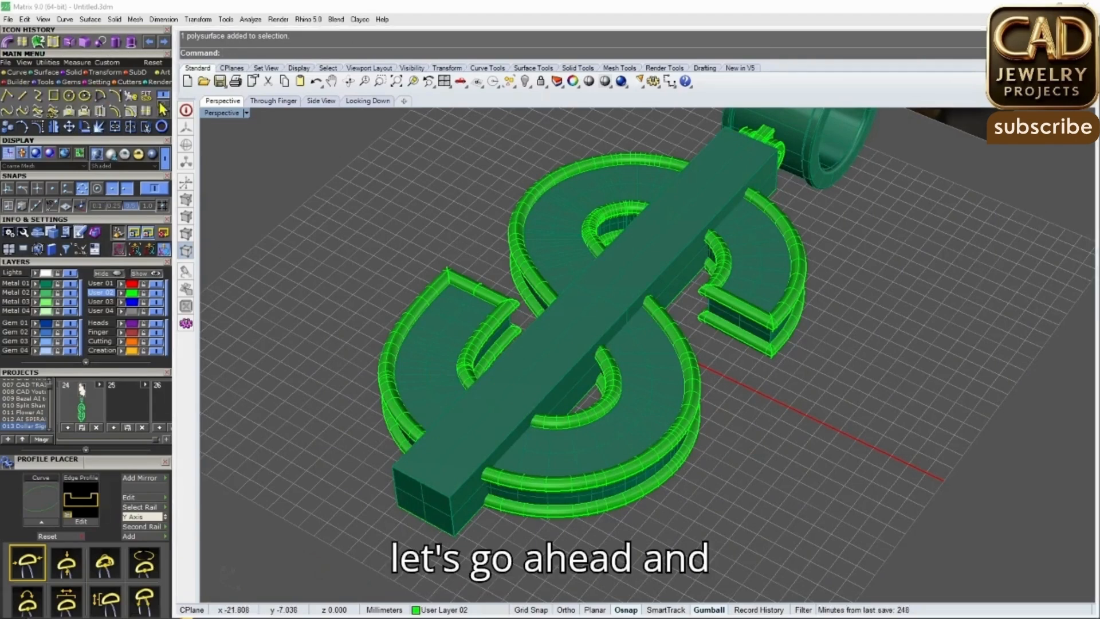
pyautogui.click(160, 104)
pyautogui.click(142, 109)
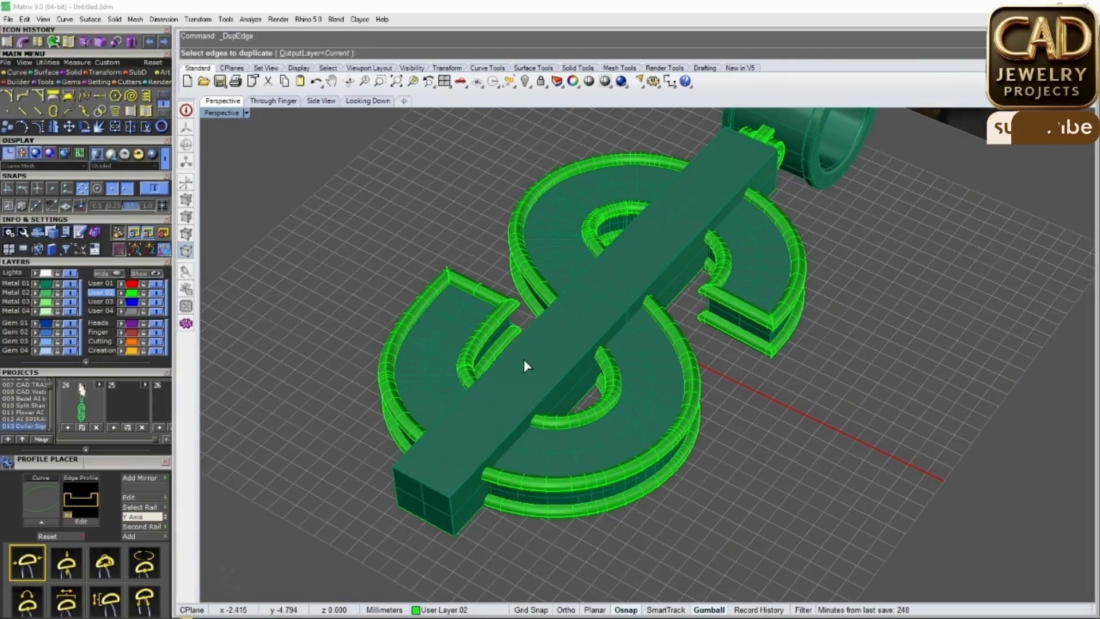
pyautogui.click(571, 373)
pyautogui.click(527, 330)
pyautogui.moveTo(452, 424); pyautogui.dragTo(435, 463, button='right')
pyautogui.click(436, 464)
pyautogui.click(473, 513)
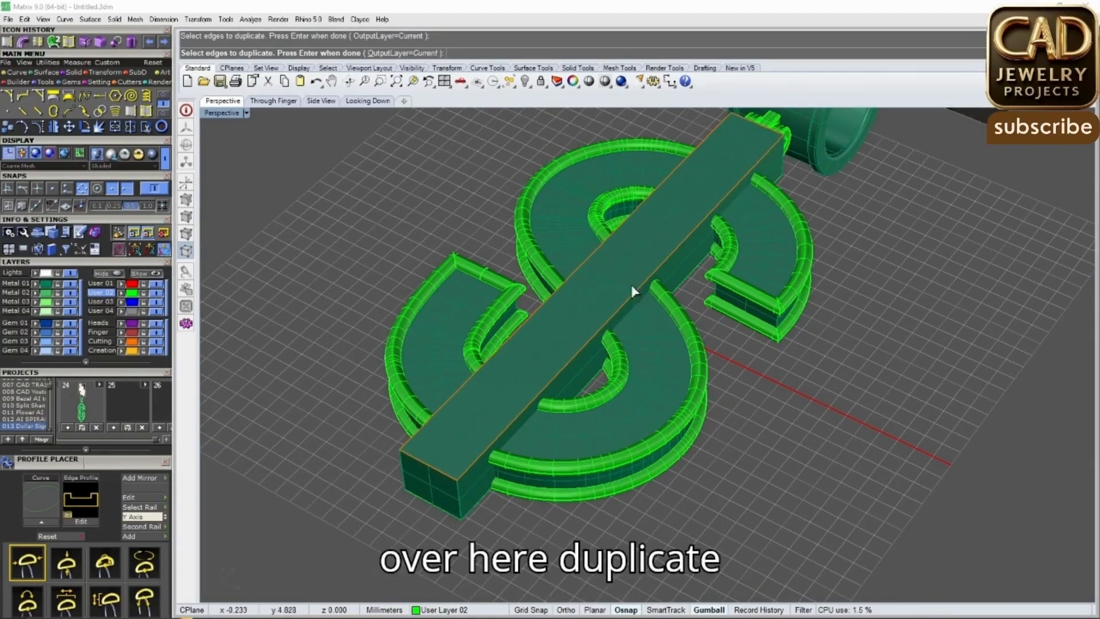
# Add the vertical and bottom edges of the bar's lower end to the edge duplication
pyautogui.scroll(-4, 696, 223)
pyautogui.moveTo(527, 404); pyautogui.dragTo(596, 373, button='right')
pyautogui.scroll(6, 593, 437)
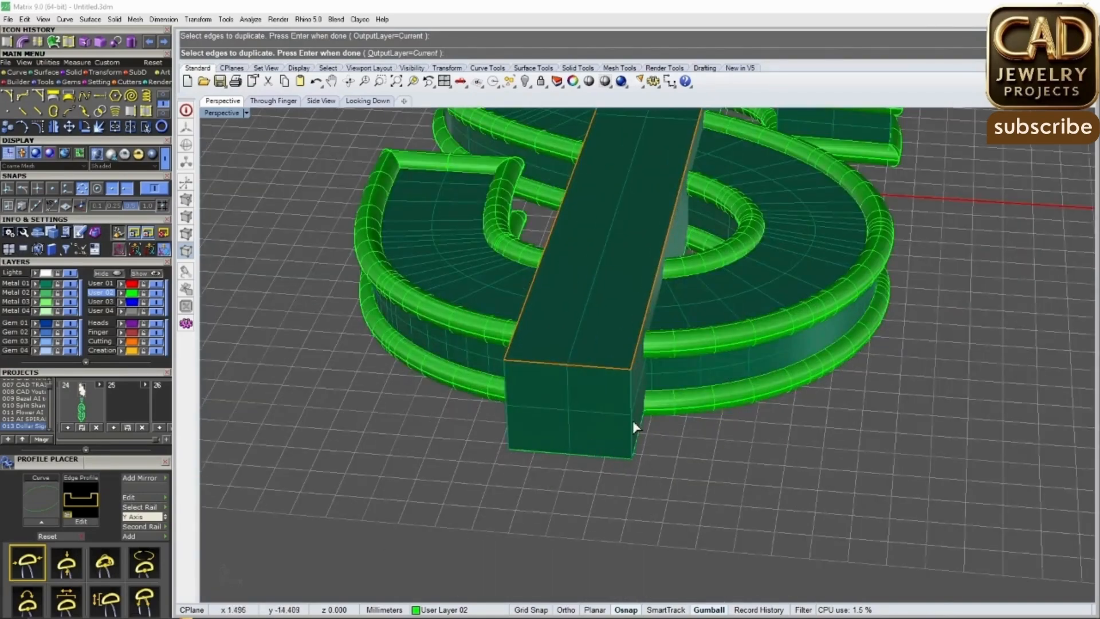
pyautogui.moveTo(507, 425); pyautogui.dragTo(615, 450, button='right')
# Include the edges of the bar's bail end and duplicate all the picked edges as curves
pyautogui.scroll(-8, 617, 450)
pyautogui.moveTo(624, 405); pyautogui.dragTo(695, 430, button='right')
pyautogui.scroll(4, 760, 451)
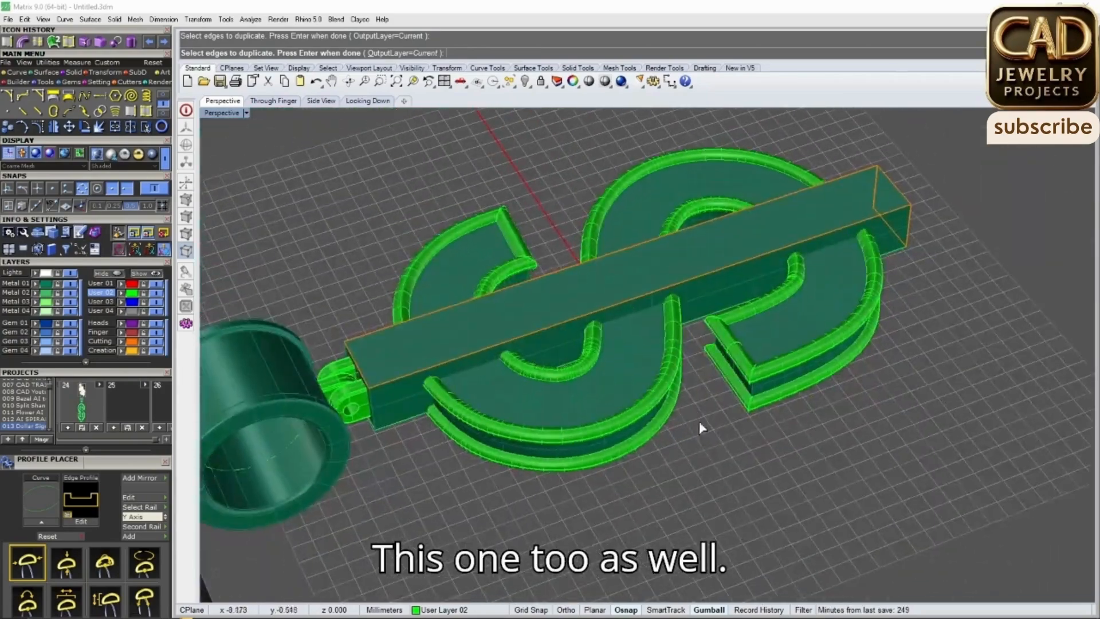
pyautogui.scroll(5, 412, 413)
pyautogui.scroll(5, 395, 408)
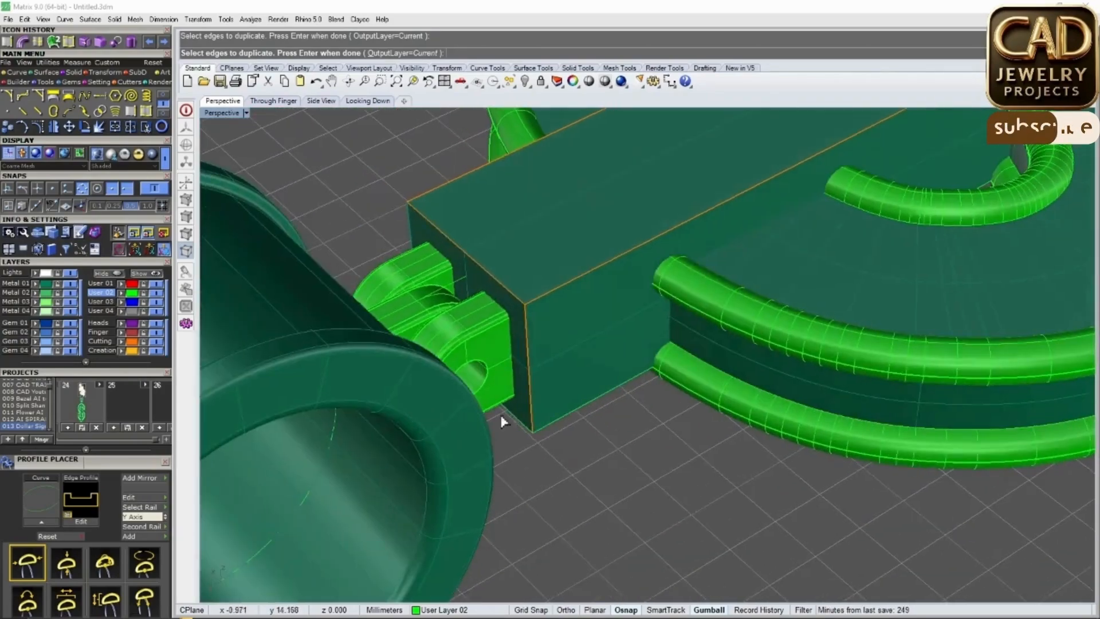
pyautogui.scroll(-9, 521, 420)
pyautogui.moveTo(540, 420); pyautogui.dragTo(579, 281, button='right')
pyautogui.click(478, 376)
pyautogui.scroll(-5, 478, 376)
pyautogui.scroll(8, 607, 307)
pyautogui.scroll(-8, 385, 317)
pyautogui.moveTo(385, 317); pyautogui.dragTo(516, 432, button='right')
pyautogui.rightClick(512, 493)
# Pipe the duplicated bar edges with a 0.8 mm diameter
pyautogui.click(23, 41)
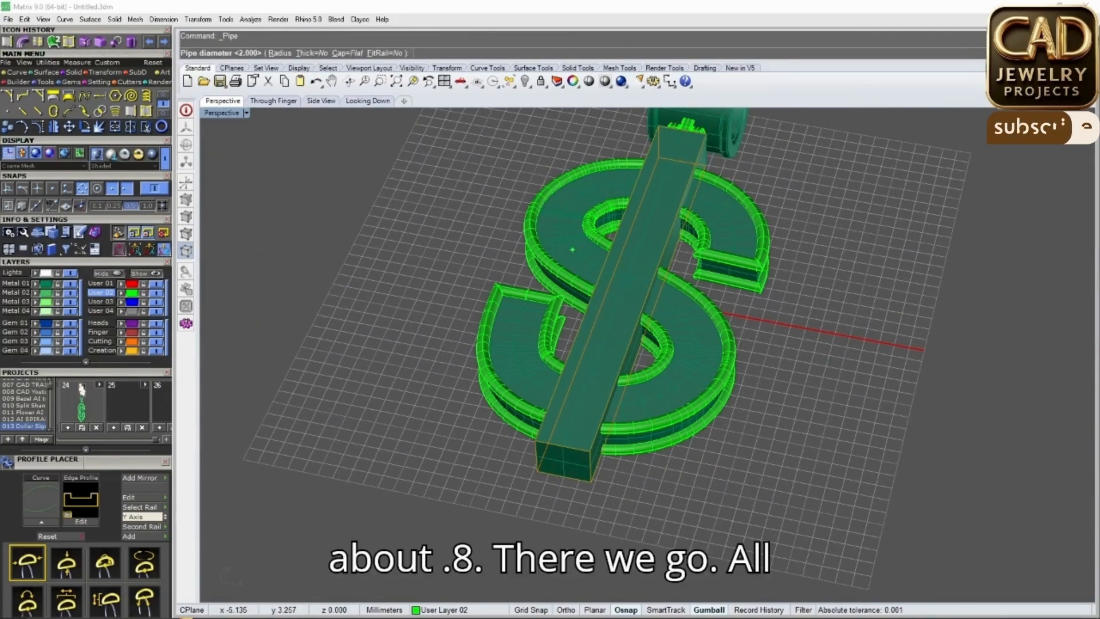
pyautogui.write('.8')
pyautogui.press('Return')
pyautogui.press('Return')
# Select everything on the User 02 layer and move it to the Metal 01 layer
pyautogui.moveTo(573, 251); pyautogui.dragTo(491, 359, button='right')
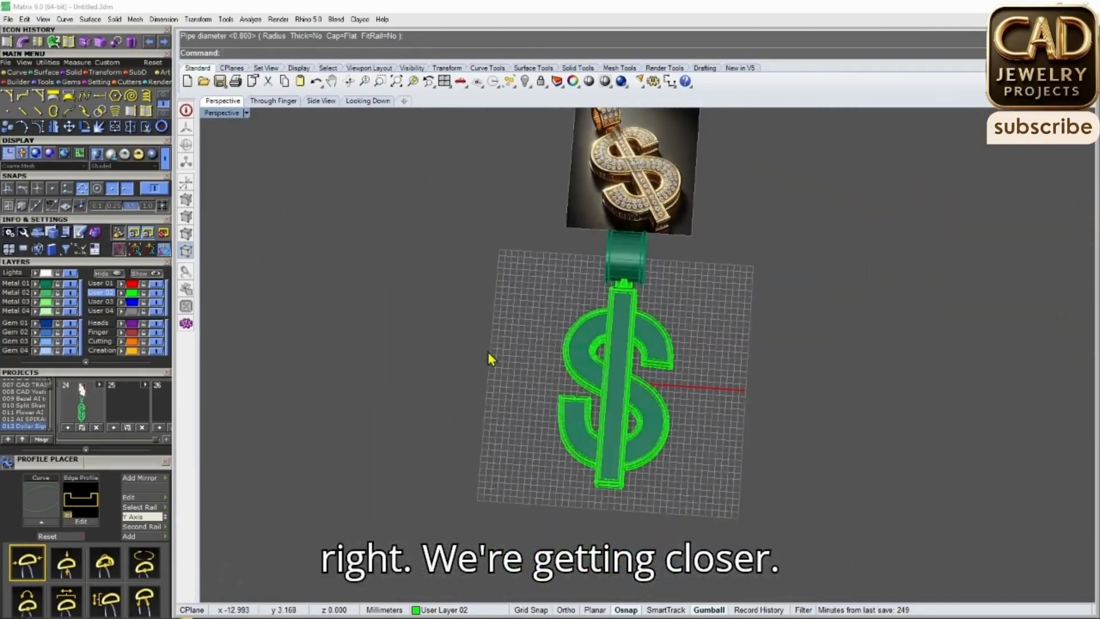
pyautogui.click(122, 293)
pyautogui.click(41, 285)
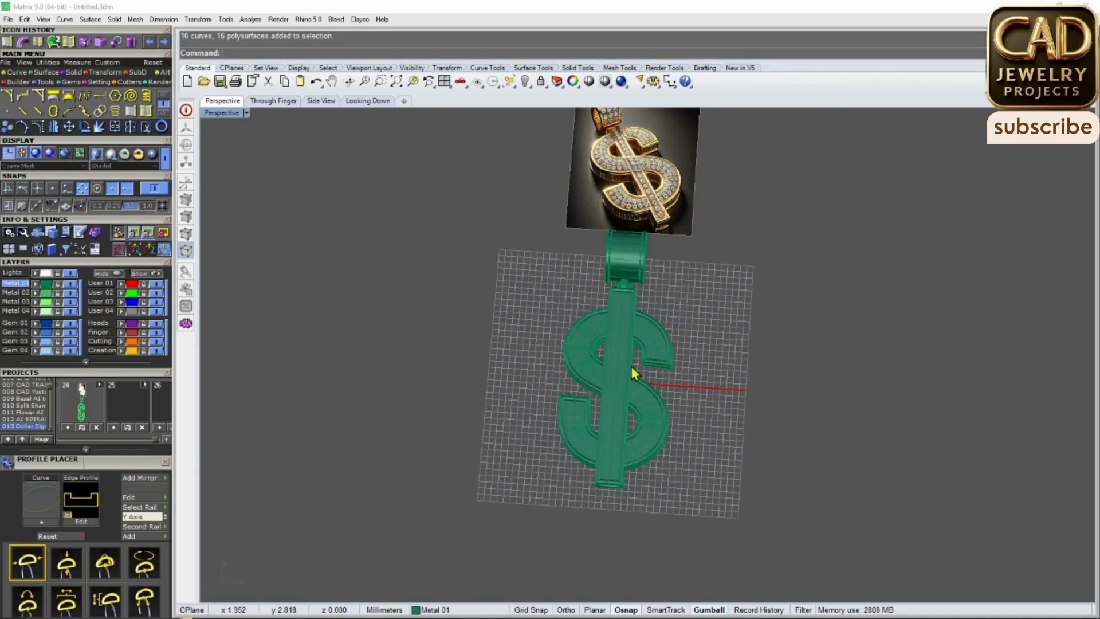
# Save the complete pendant model as version 25 of the 013 Dollar Sign AI project
pyautogui.moveTo(627, 347); pyautogui.dragTo(617, 382, button='right')
pyautogui.moveTo(802, 509); pyautogui.dragTo(555, 203)
pyautogui.scroll(4, 625, 278)
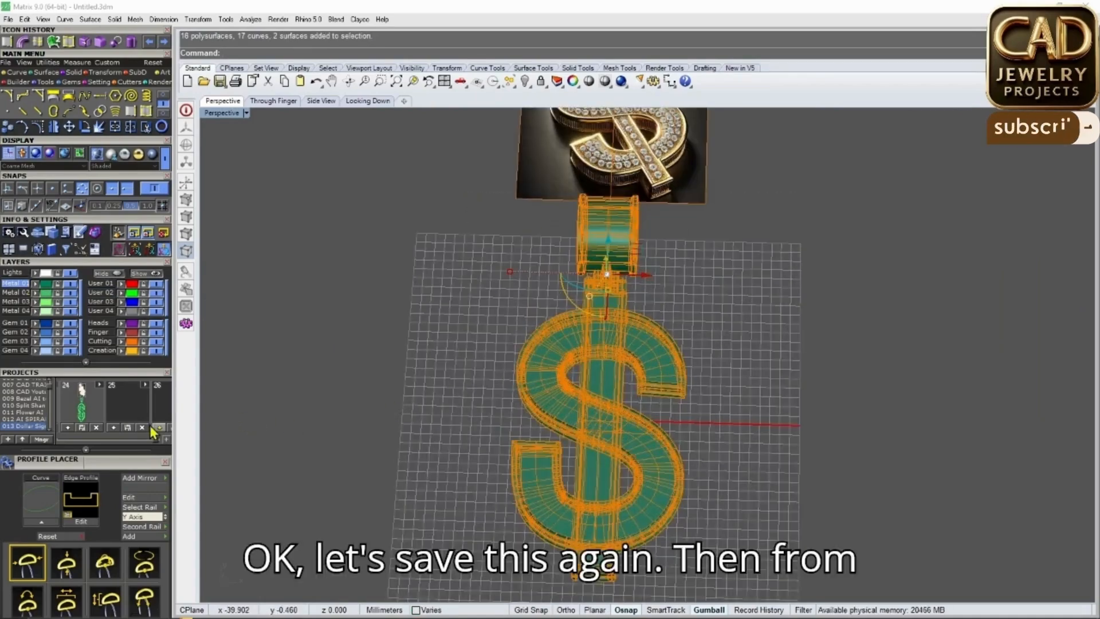
pyautogui.click(117, 430)
pyautogui.moveTo(542, 393)
pyautogui.mouseDown(button='right')
pyautogui.moveTo(572, 420)
pyautogui.moveTo(551, 425)
pyautogui.moveTo(830, 172)
pyautogui.mouseUp(button='right')
pyautogui.press('Escape')
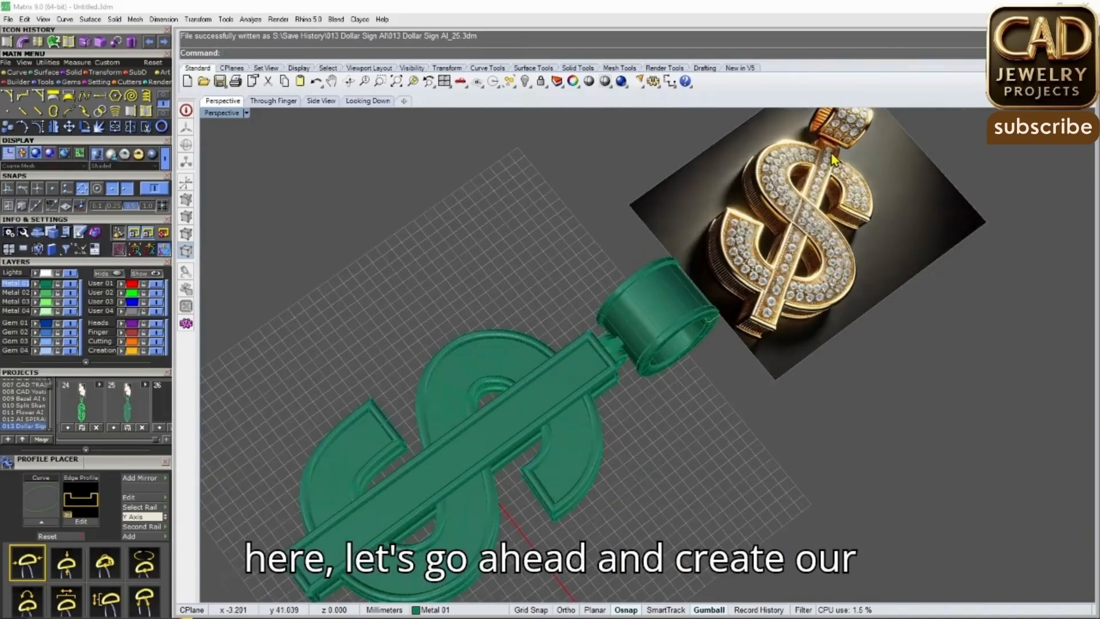
# Extract the V-direction isocurve along the centre of the bar's top face onto the User 02 layer
pyautogui.scroll(-5, 832, 158)
pyautogui.scroll(5, 711, 340)
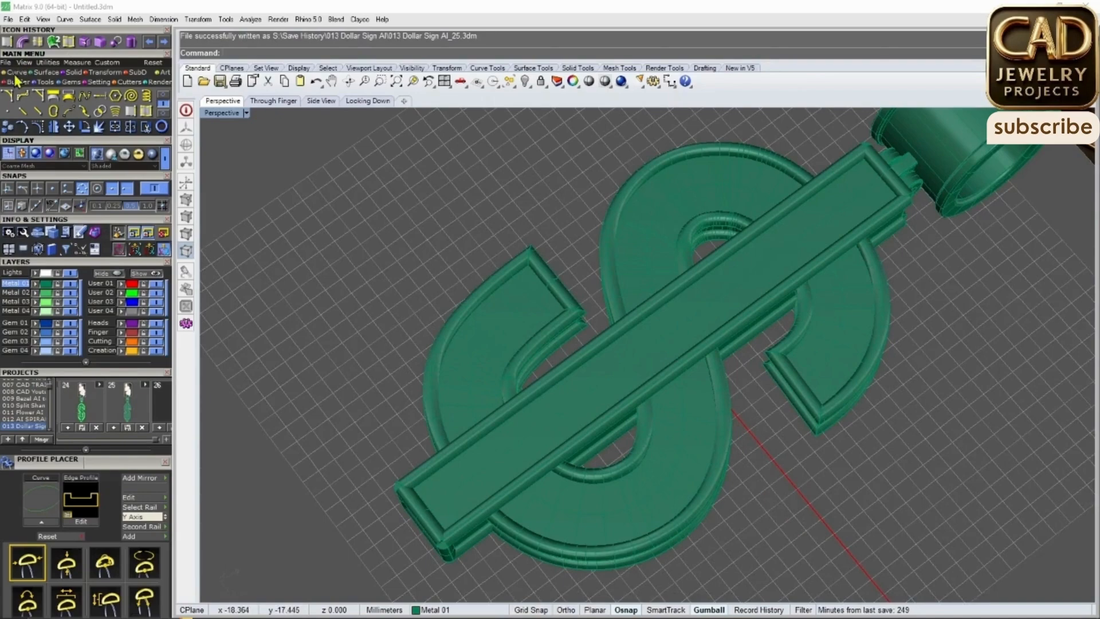
pyautogui.click(163, 95)
pyautogui.click(147, 111)
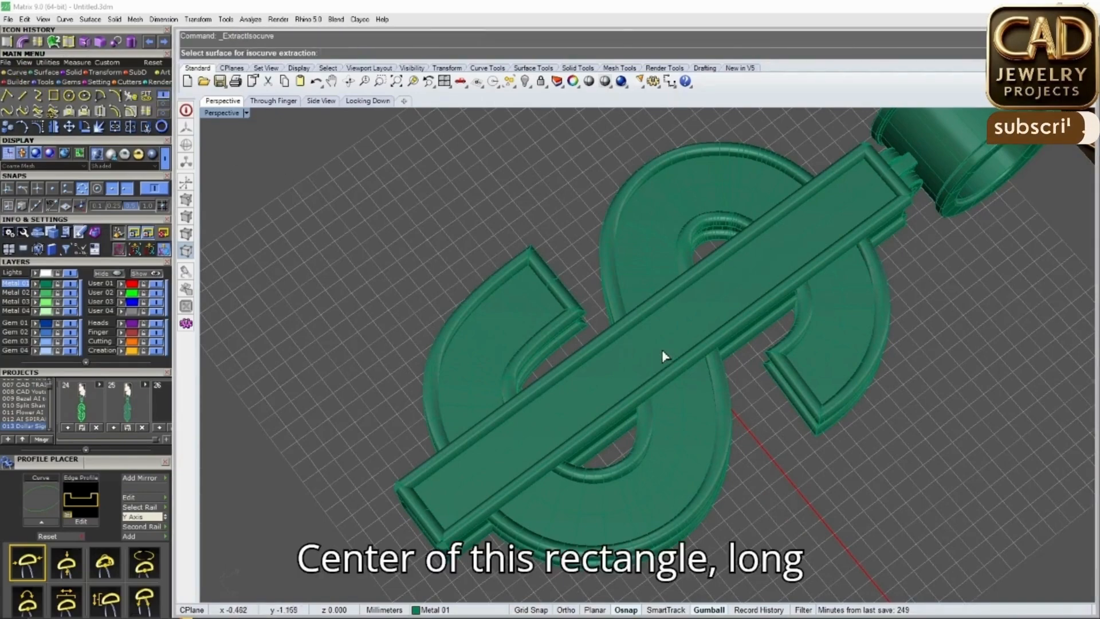
pyautogui.scroll(3, 634, 345)
pyautogui.click(667, 333)
pyautogui.click(334, 53)
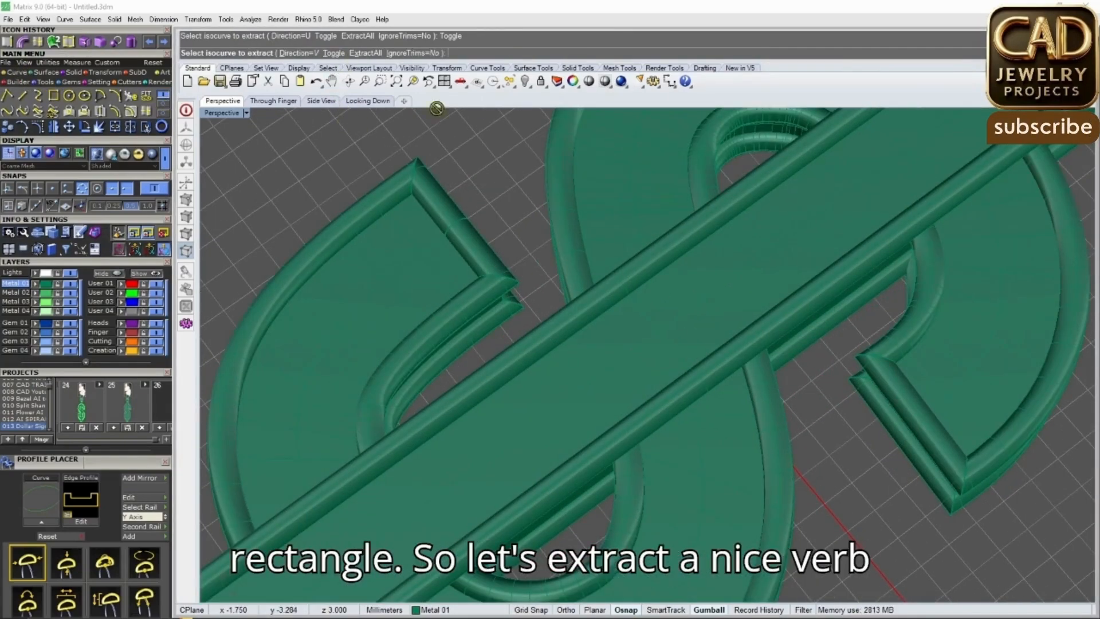
pyautogui.scroll(3, 661, 342)
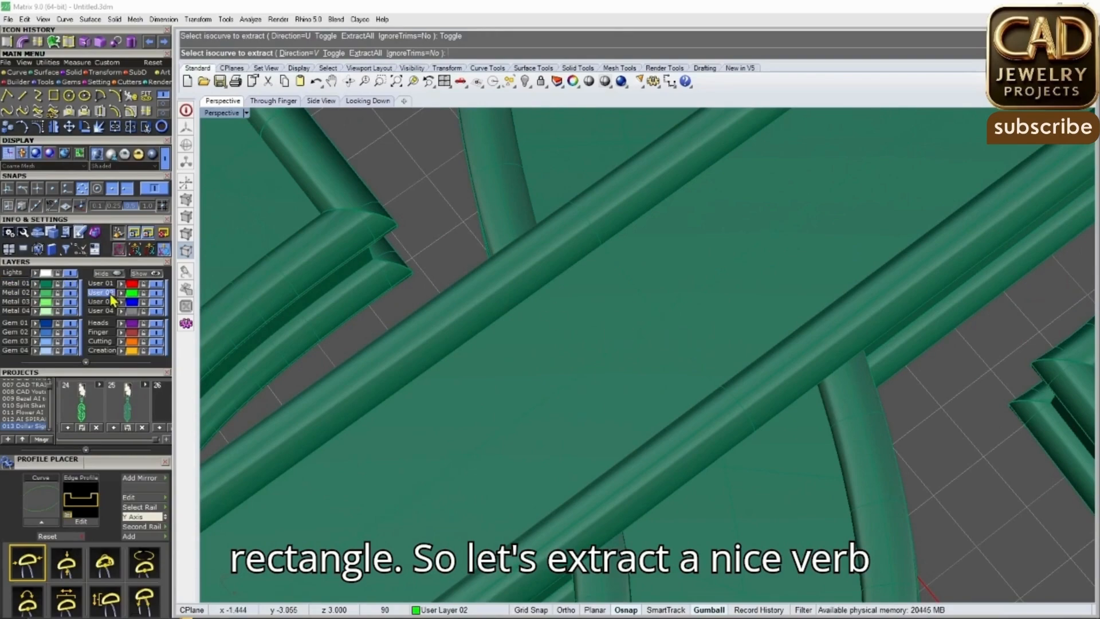
pyautogui.click(664, 312)
pyautogui.rightClick(642, 319)
# Start Gem on Curve with round gems on the extracted centre line of the bar
pyautogui.scroll(-10, 594, 332)
pyautogui.scroll(4, 652, 316)
pyautogui.press('F6')
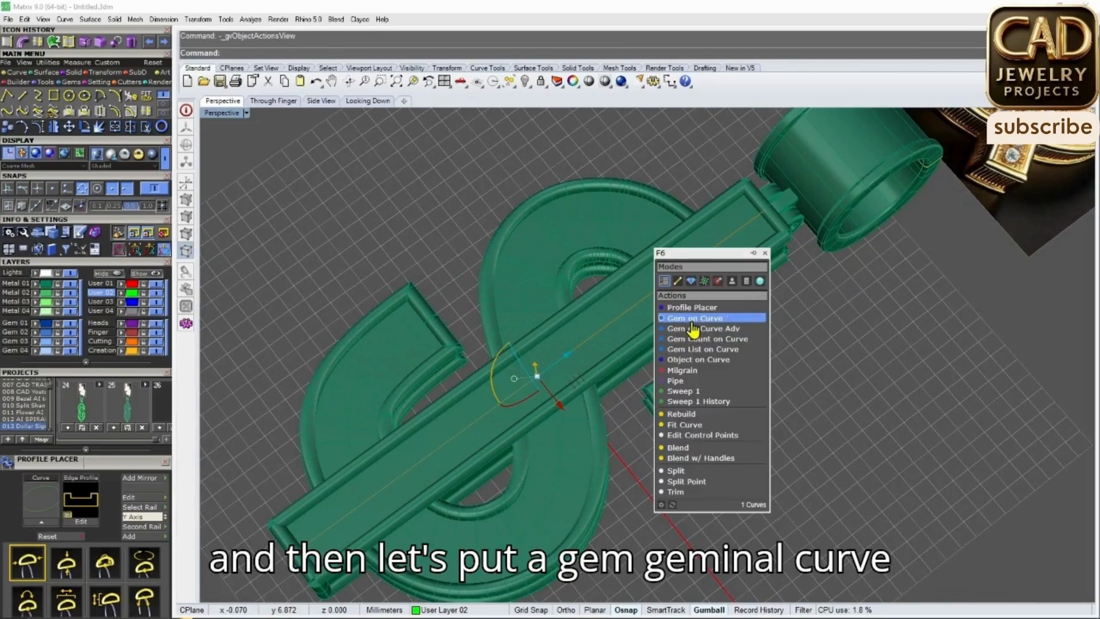
pyautogui.click(692, 320)
pyautogui.scroll(-6, 685, 305)
pyautogui.scroll(12, 519, 370)
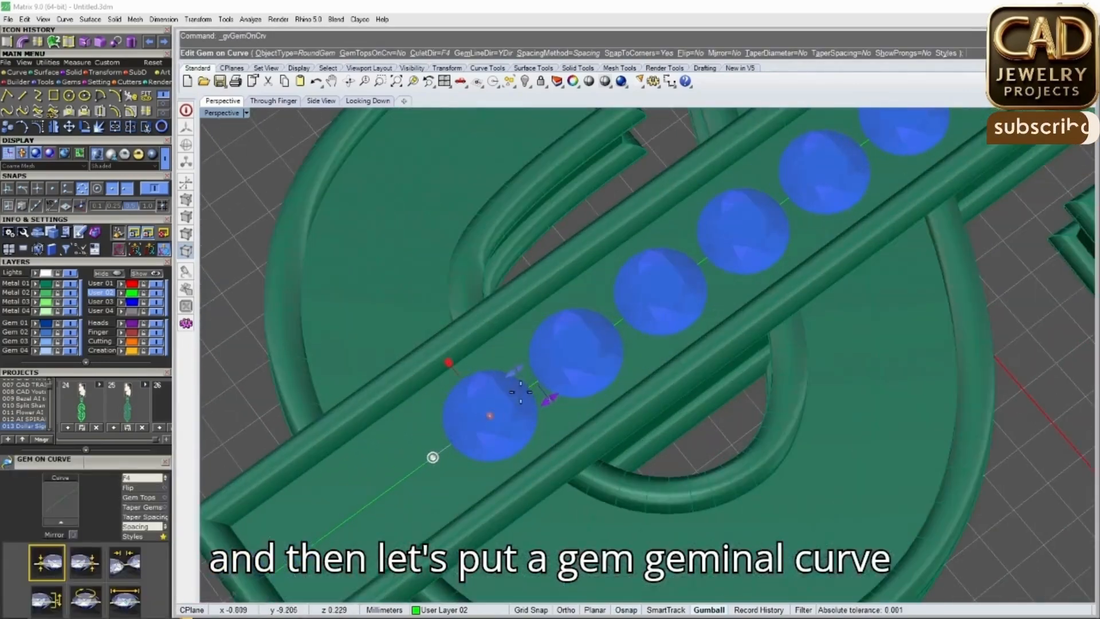
# Extend the gem row to both ends of the bar, adjust its spacing and finish the gem placement
pyautogui.moveTo(517, 368); pyautogui.dragTo(393, 504)
pyautogui.scroll(-9, 410, 486)
pyautogui.scroll(2, 697, 278)
pyautogui.moveTo(740, 234); pyautogui.dragTo(816, 182)
pyautogui.scroll(5, 344, 527)
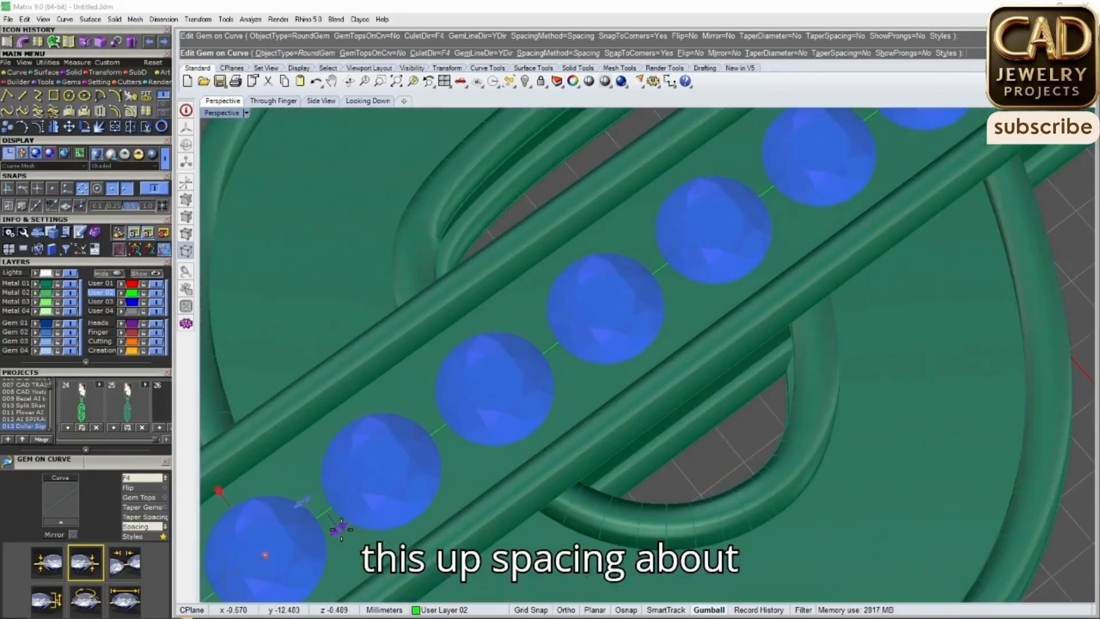
pyautogui.scroll(-5, 298, 510)
pyautogui.scroll(4, 344, 505)
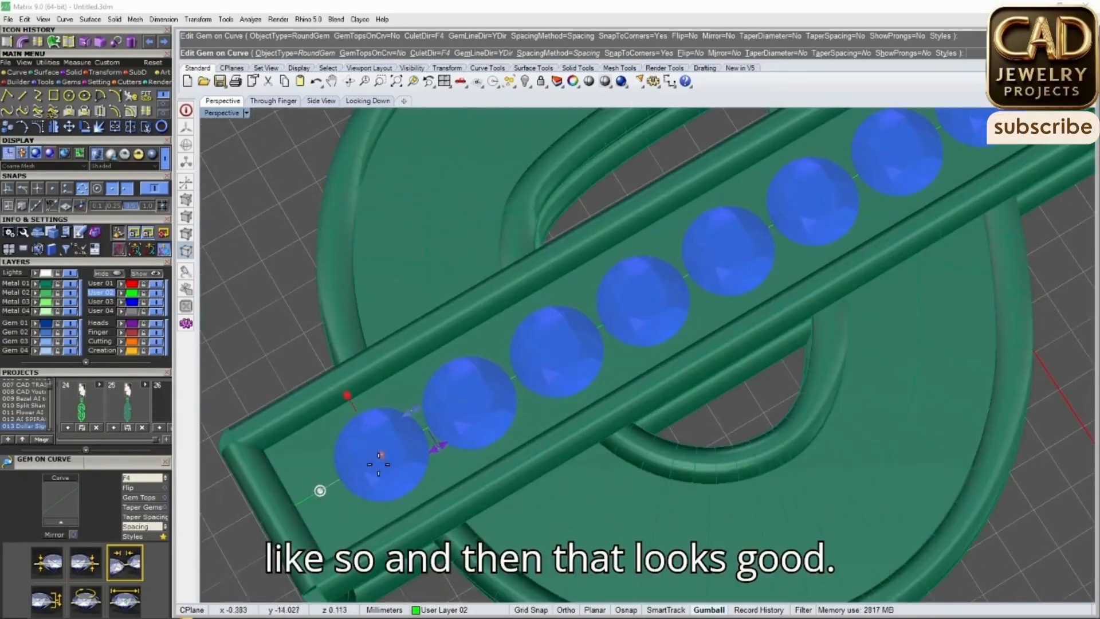
pyautogui.scroll(-8, 438, 447)
pyautogui.scroll(4, 784, 267)
pyautogui.press('Return')
pyautogui.scroll(-6, 739, 229)
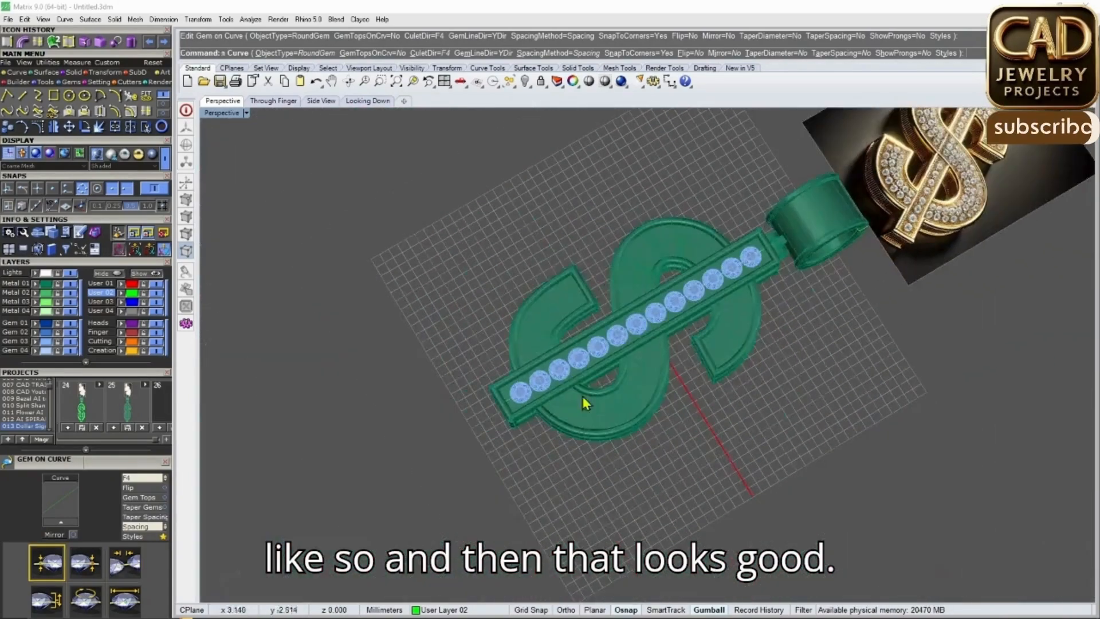
pyautogui.scroll(6, 544, 332)
pyautogui.press('F6')
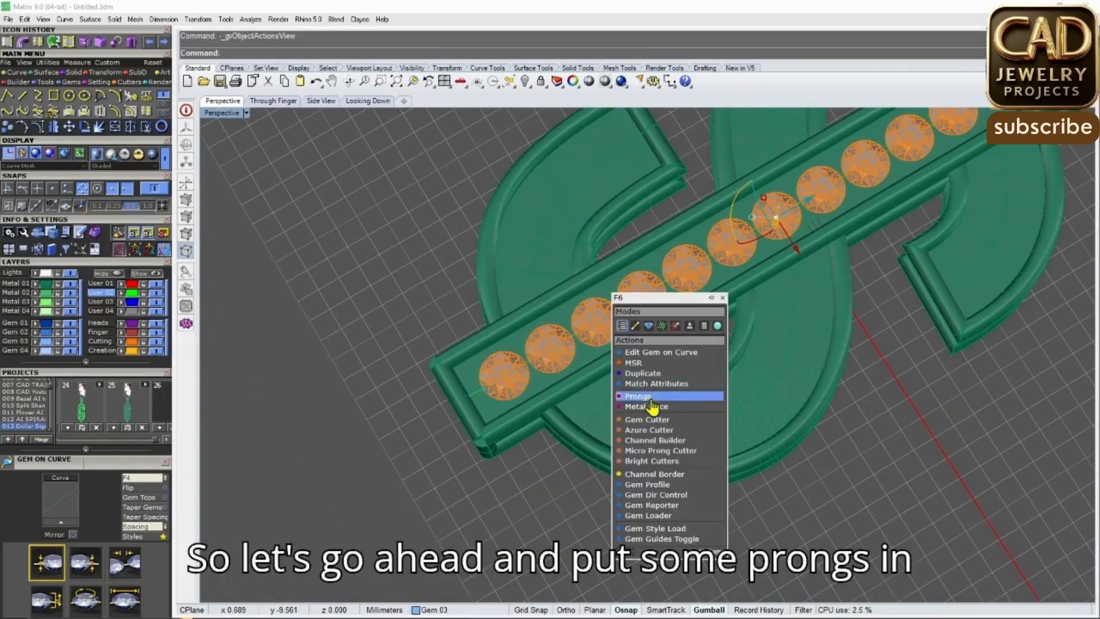
pyautogui.click(652, 400)
pyautogui.scroll(8, 454, 368)
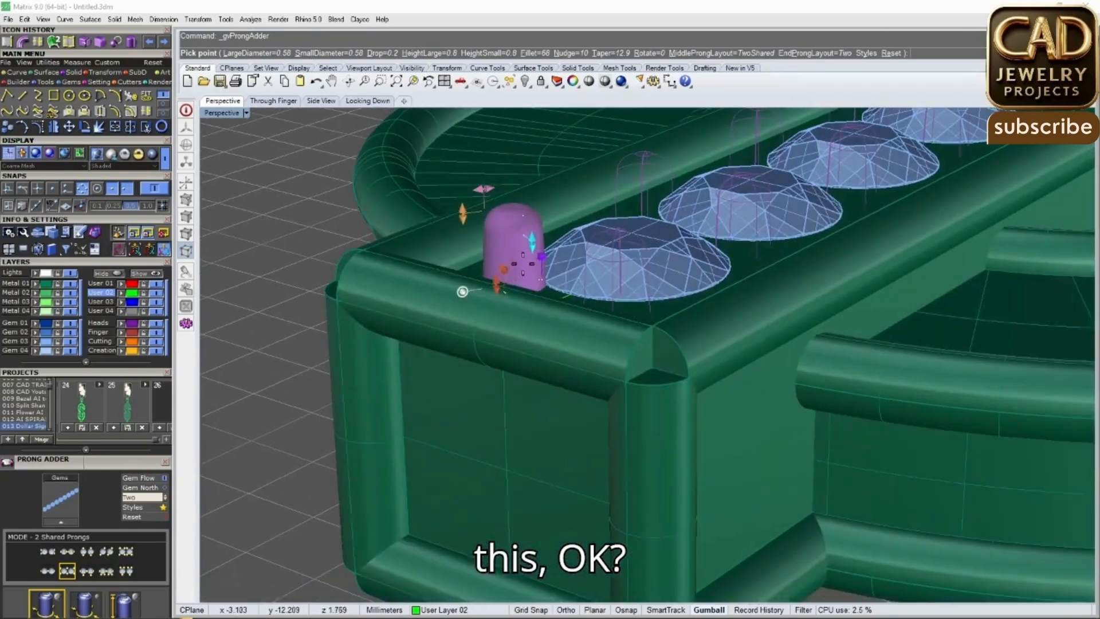
pyautogui.click(504, 299)
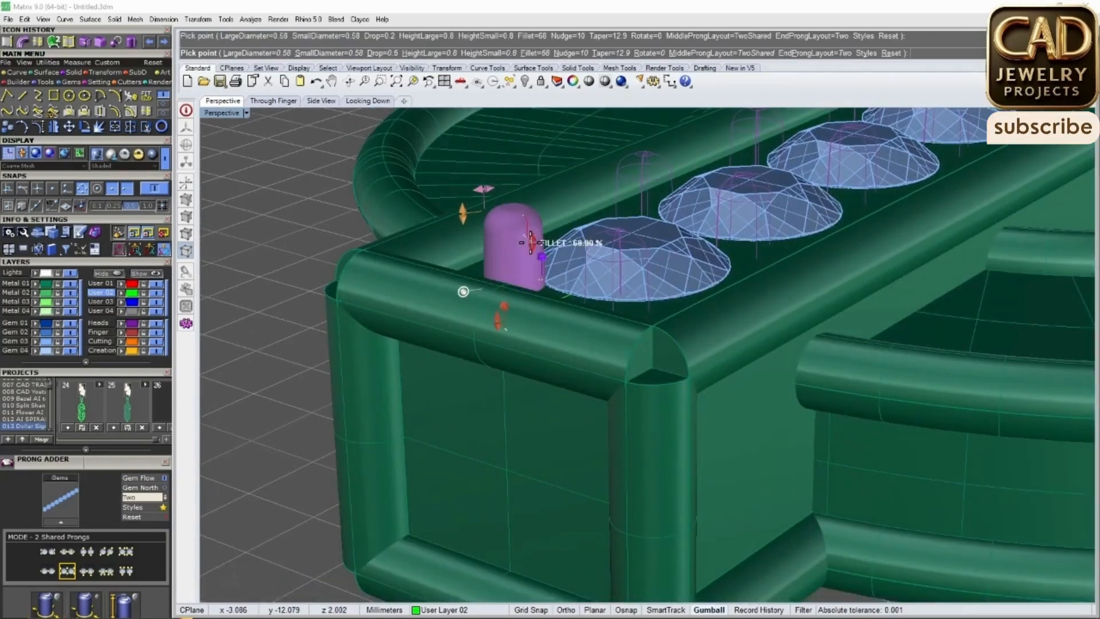
pyautogui.scroll(-8, 544, 304)
pyautogui.press('Escape')
# Examine how the rim pipes meet at the corners of the bar's lower end
pyautogui.moveTo(554, 321); pyautogui.dragTo(711, 346, button='right')
pyautogui.scroll(6, 421, 398)
pyautogui.moveTo(424, 401); pyautogui.dragTo(687, 367, button='right')
pyautogui.scroll(3, 629, 346)
pyautogui.scroll(-8, 629, 346)
pyautogui.scroll(4, 534, 422)
pyautogui.click(503, 452)
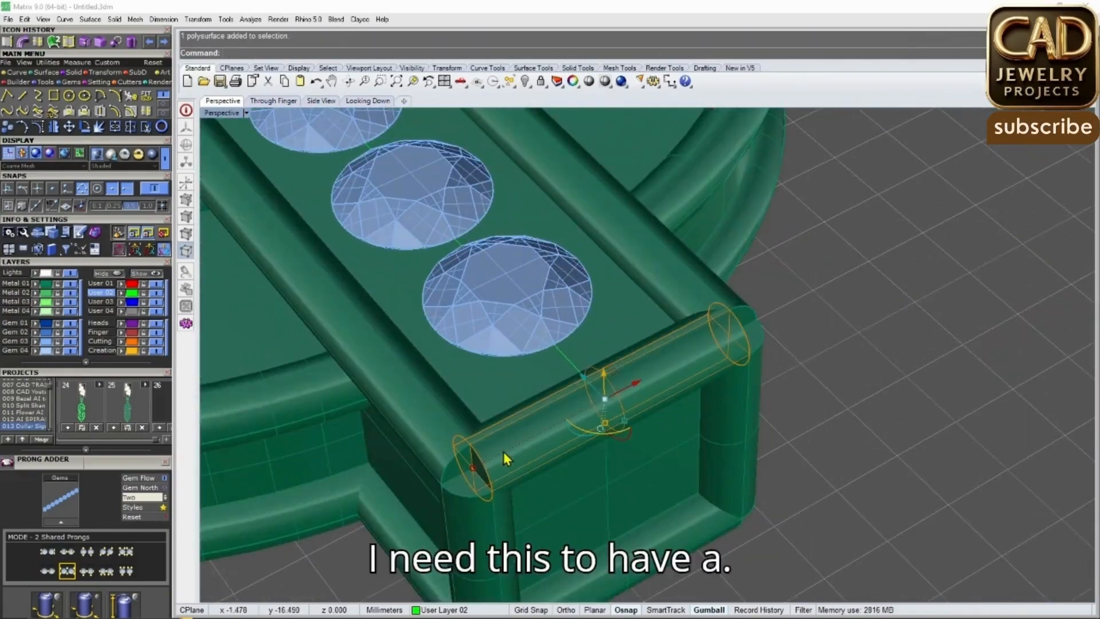
pyautogui.scroll(3, 474, 467)
pyautogui.press('Escape')
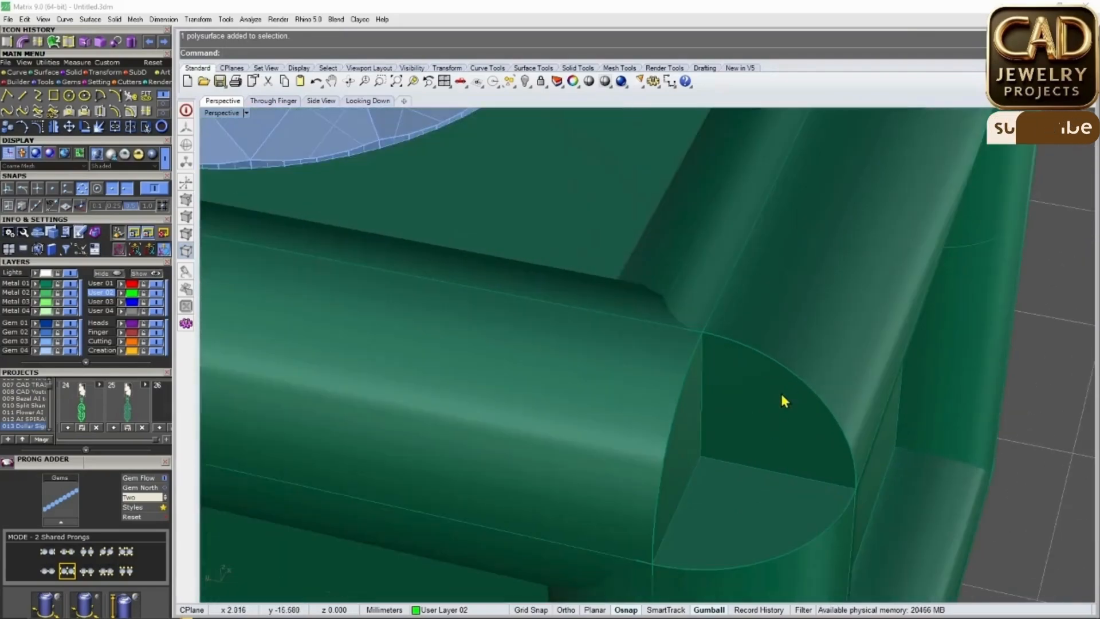
pyautogui.scroll(-4, 793, 378)
# Delete the top end pipe at the bar's lower end and a long pipe along the bar's top edge
pyautogui.click(796, 371)
pyautogui.press('Escape')
pyautogui.click(756, 371)
pyautogui.press('Delete')
pyautogui.click(656, 389)
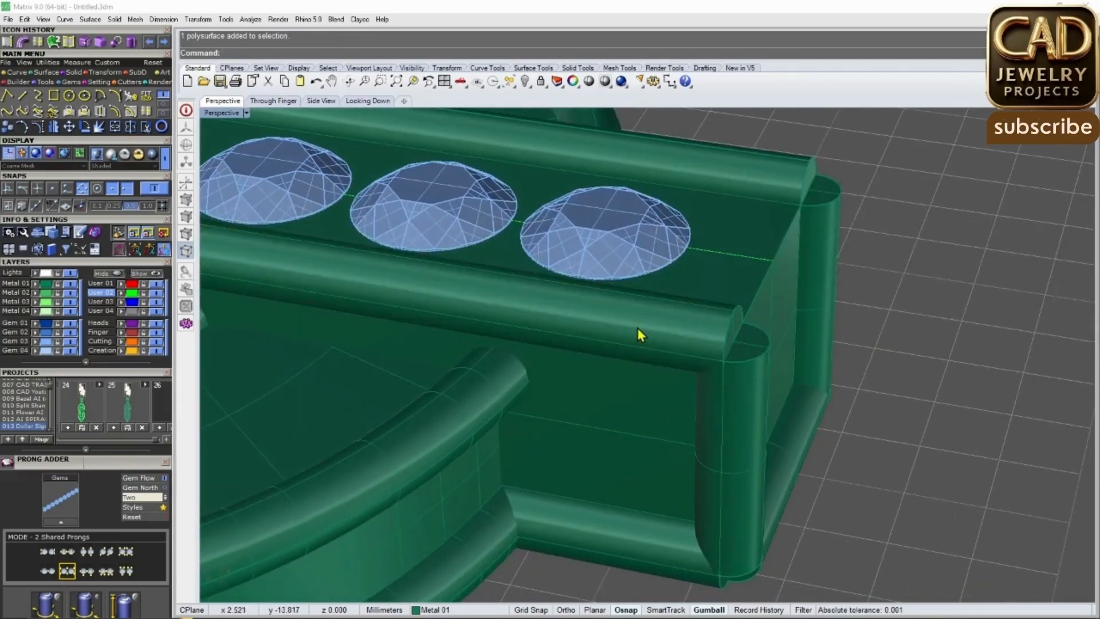
pyautogui.click(641, 338)
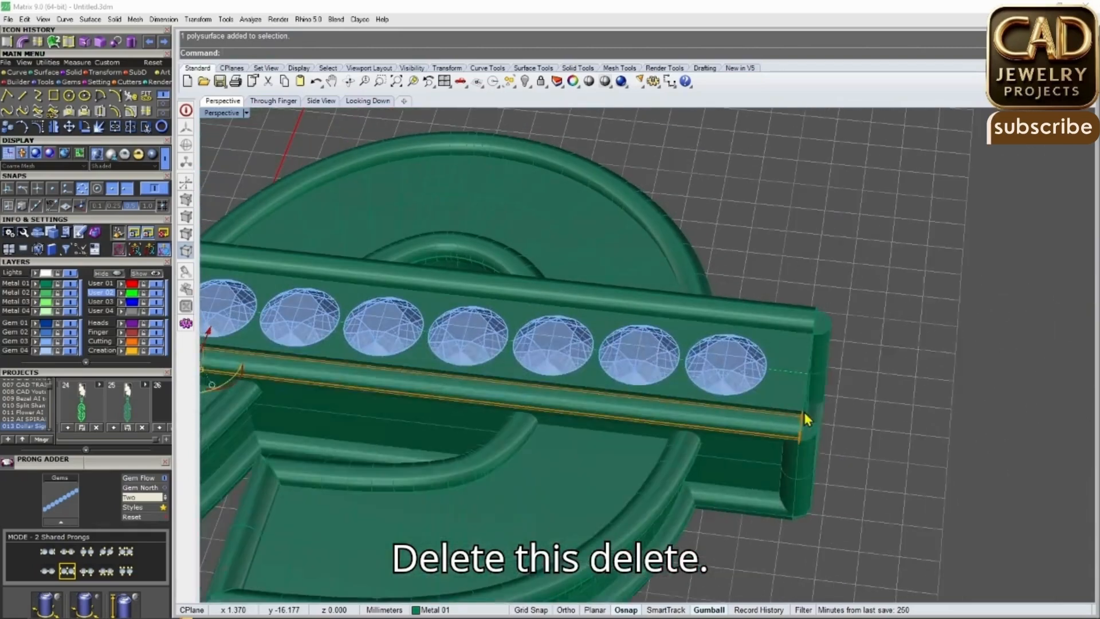
pyautogui.press('Delete')
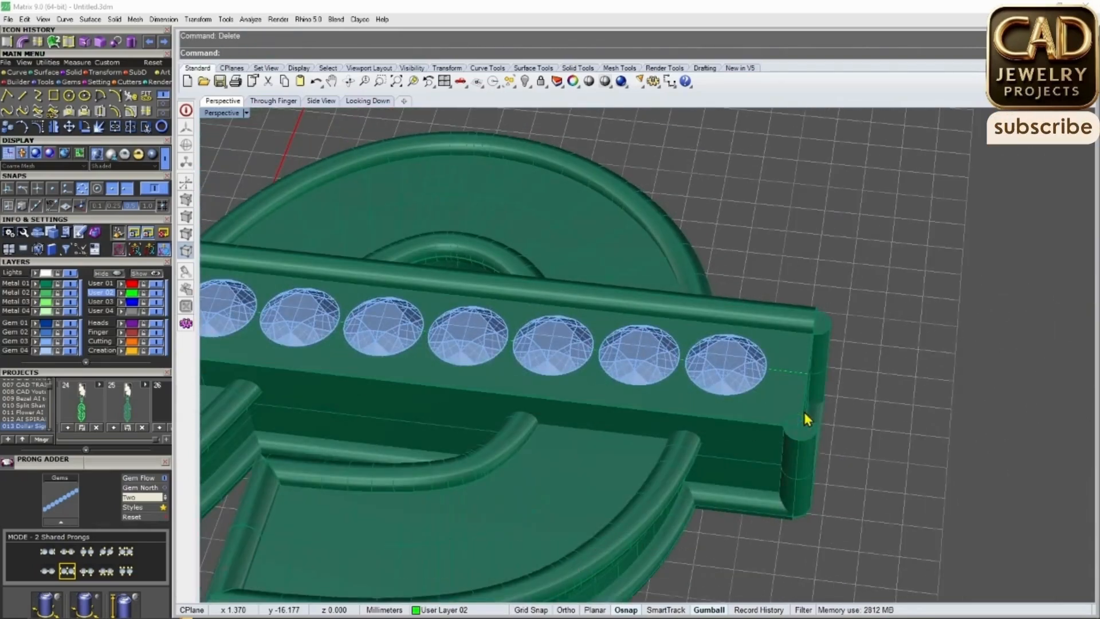
# Delete the remaining vertical and bottom rim pipes at the bar's lower end
pyautogui.click(829, 343)
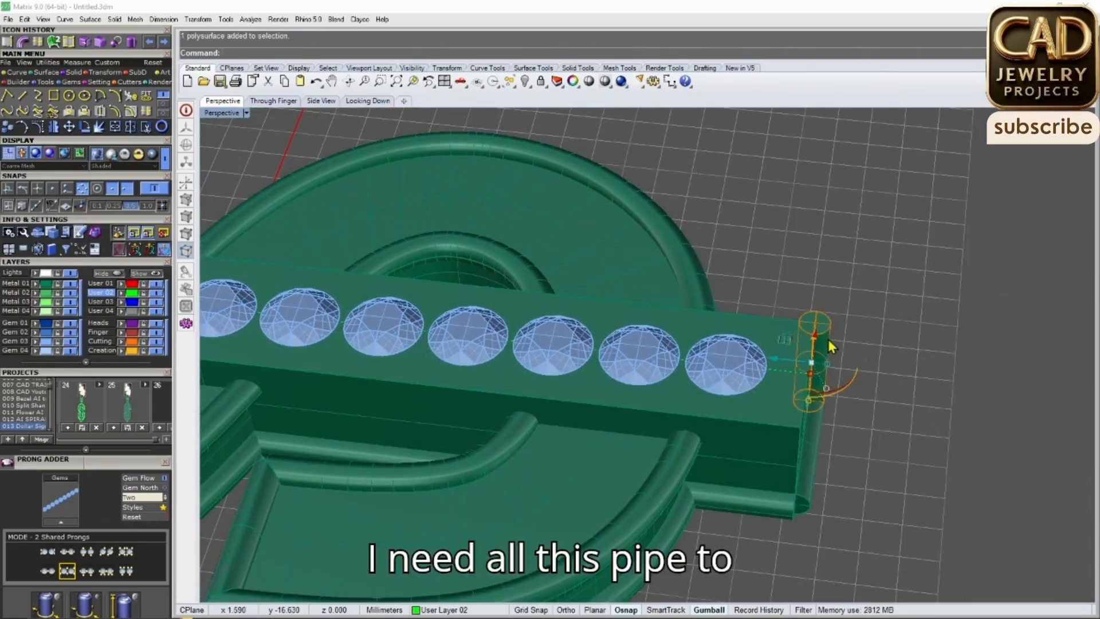
pyautogui.press('Delete')
pyautogui.click(776, 515)
pyautogui.press('Delete')
pyautogui.scroll(-6, 776, 510)
pyautogui.moveTo(745, 459); pyautogui.dragTo(780, 355, button='right')
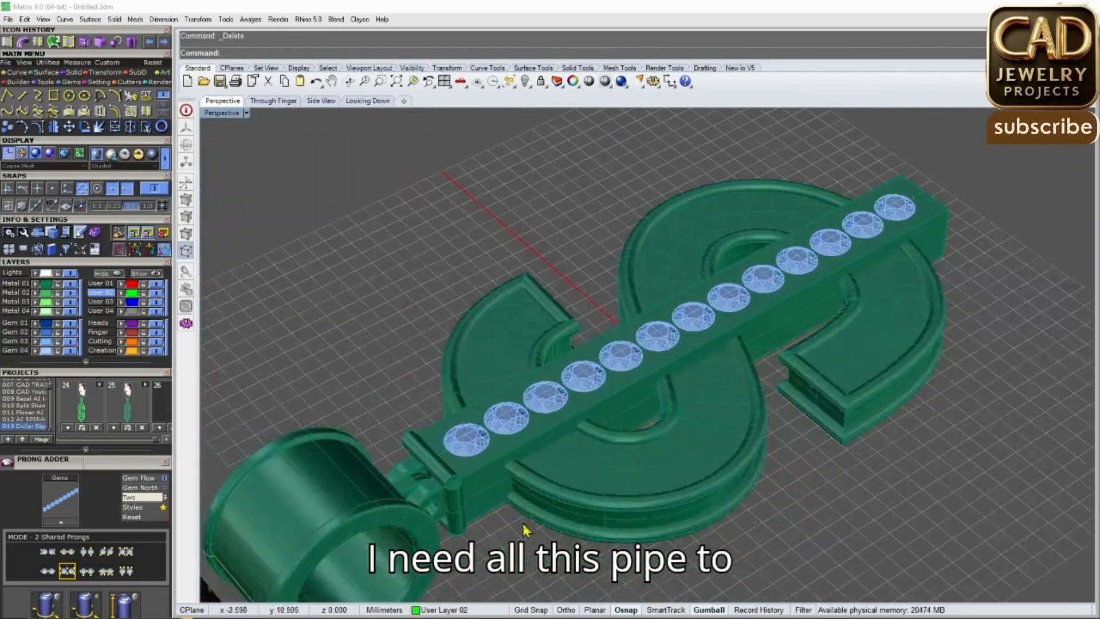
# Delete the remaining rim pipes around the bar's bail end
pyautogui.scroll(6, 524, 512)
pyautogui.press('Delete')
pyautogui.scroll(-5, 420, 438)
pyautogui.scroll(4, 464, 438)
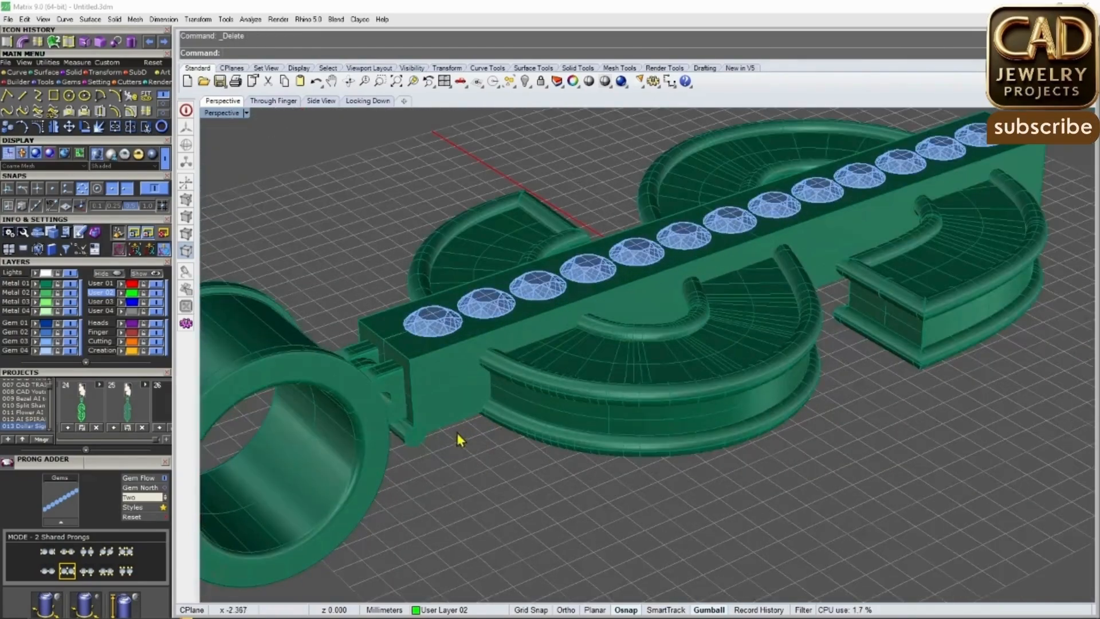
# Pipe one long top edge curve of the bar with a 0.8 mm diameter and round caps
pyautogui.scroll(-6, 425, 447)
pyautogui.moveTo(693, 401); pyautogui.dragTo(467, 411, button='right')
pyautogui.scroll(6, 636, 378)
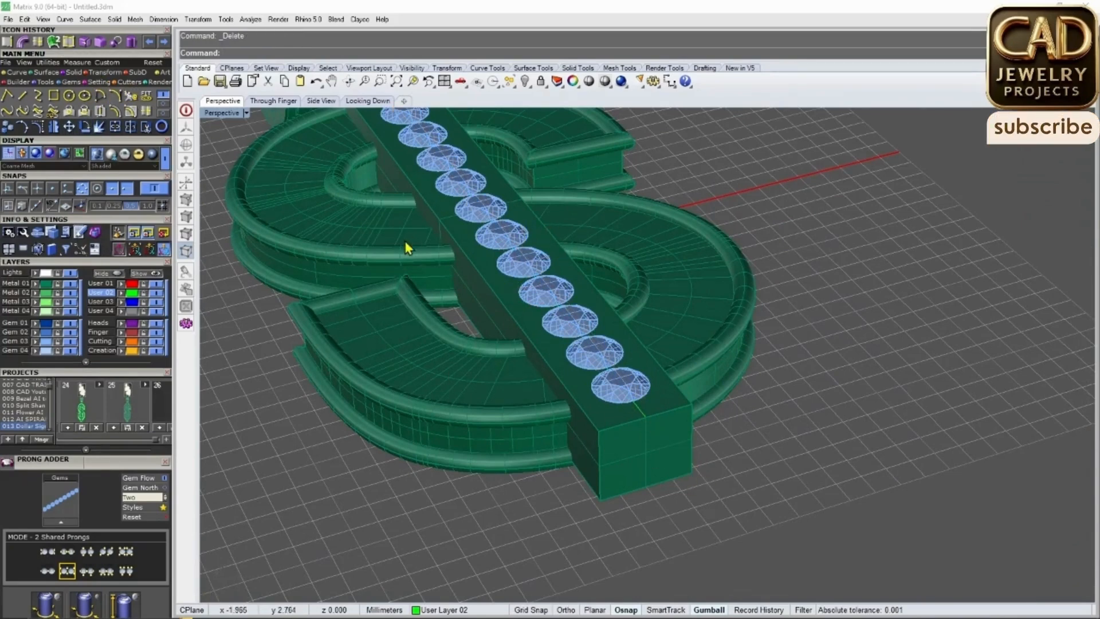
pyautogui.click(487, 292)
pyautogui.click(524, 318)
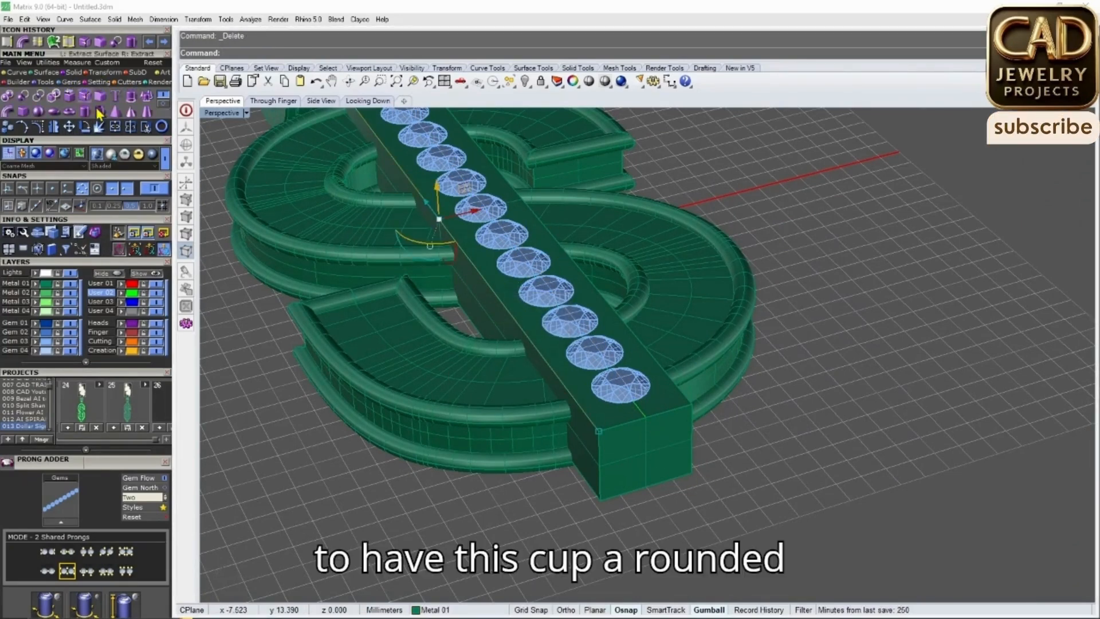
pyautogui.click(8, 112)
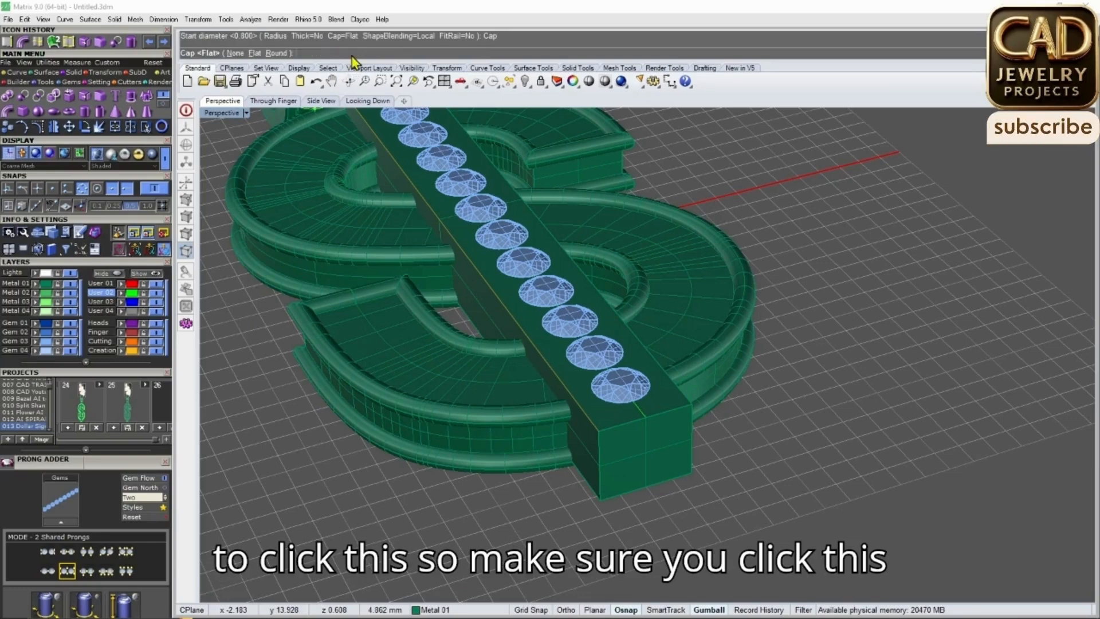
pyautogui.click(279, 53)
pyautogui.press('Return')
pyautogui.press('Return')
pyautogui.press('Return')
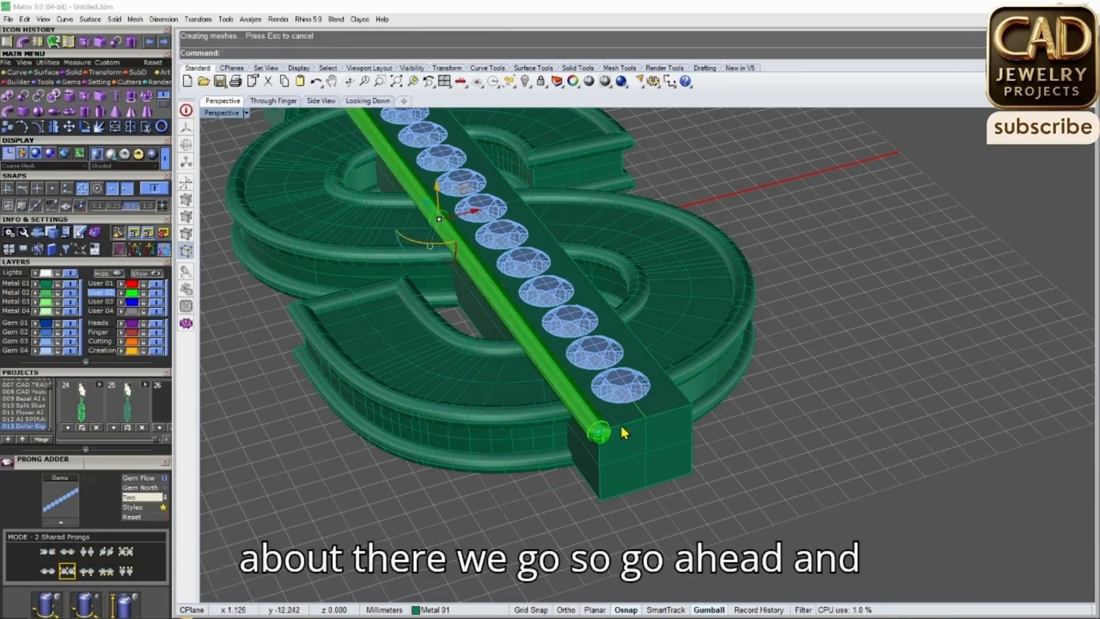
# Select the top edge curves at the bar's lower end, leaving the bar solid out of the selection
pyautogui.scroll(6, 610, 436)
pyautogui.click(665, 412)
pyautogui.click(708, 442)
pyautogui.keyDown('shift'); pyautogui.click(762, 357); pyautogui.keyUp('shift')
pyautogui.click(792, 382)
pyautogui.scroll(-7, 750, 407)
pyautogui.keyDown('shift'); pyautogui.click(677, 460); pyautogui.keyUp('shift')
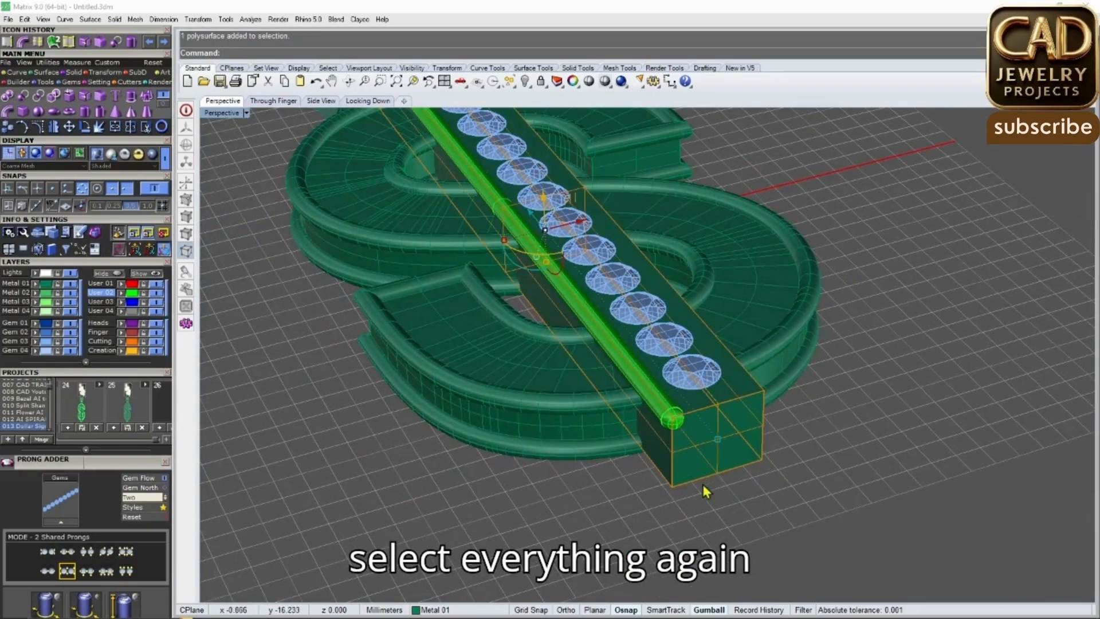
pyautogui.keyDown('ctrl'); pyautogui.click(708, 475); pyautogui.keyUp('ctrl')
# Add the bar's vertical and bottom edge curves to the selection and pipe them all with round caps
pyautogui.scroll(7, 677, 483)
pyautogui.keyDown('shift'); pyautogui.click(665, 466); pyautogui.keyUp('shift')
pyautogui.keyDown('shift'); pyautogui.click(683, 487); pyautogui.keyUp('shift')
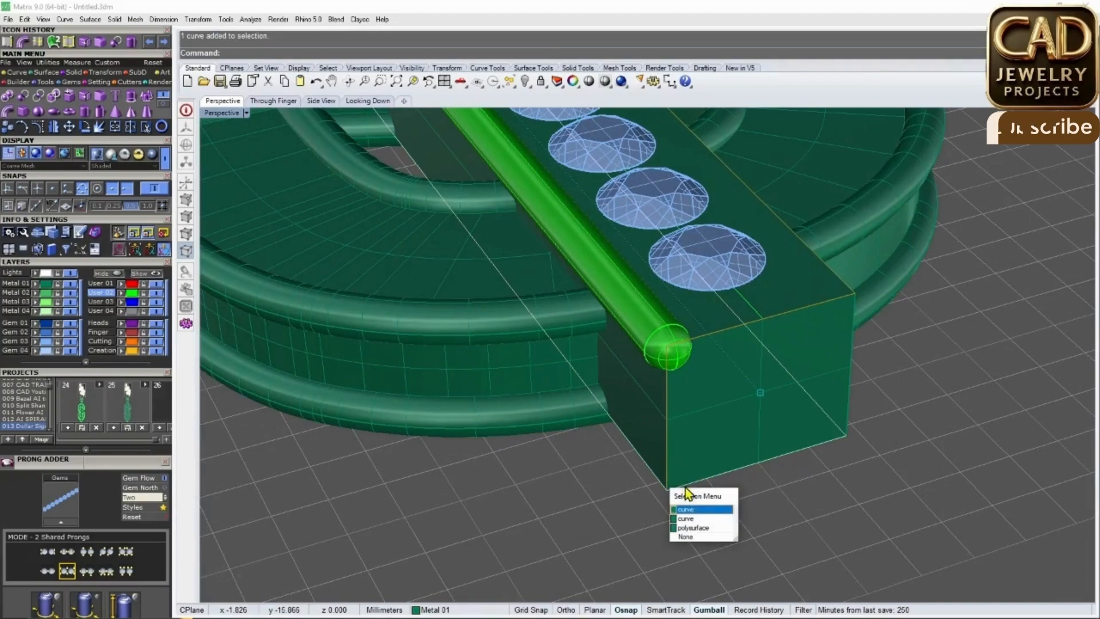
pyautogui.click(691, 509)
pyautogui.scroll(-7, 684, 509)
pyautogui.moveTo(676, 500); pyautogui.dragTo(541, 436, button='right')
pyautogui.scroll(5, 604, 415)
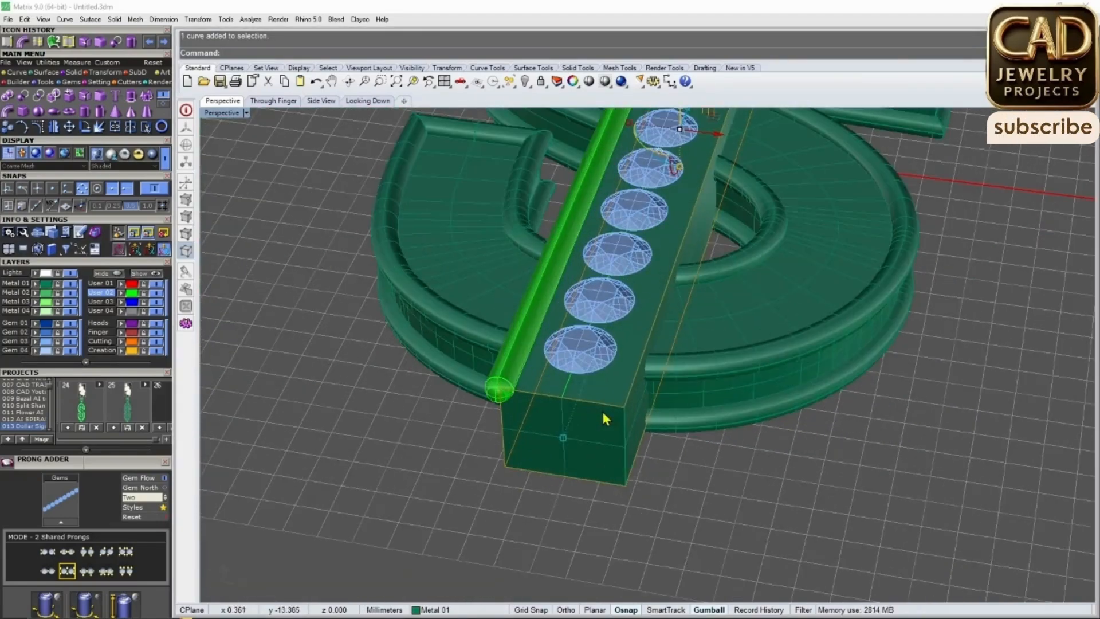
pyautogui.press('Return')
pyautogui.press('Return')
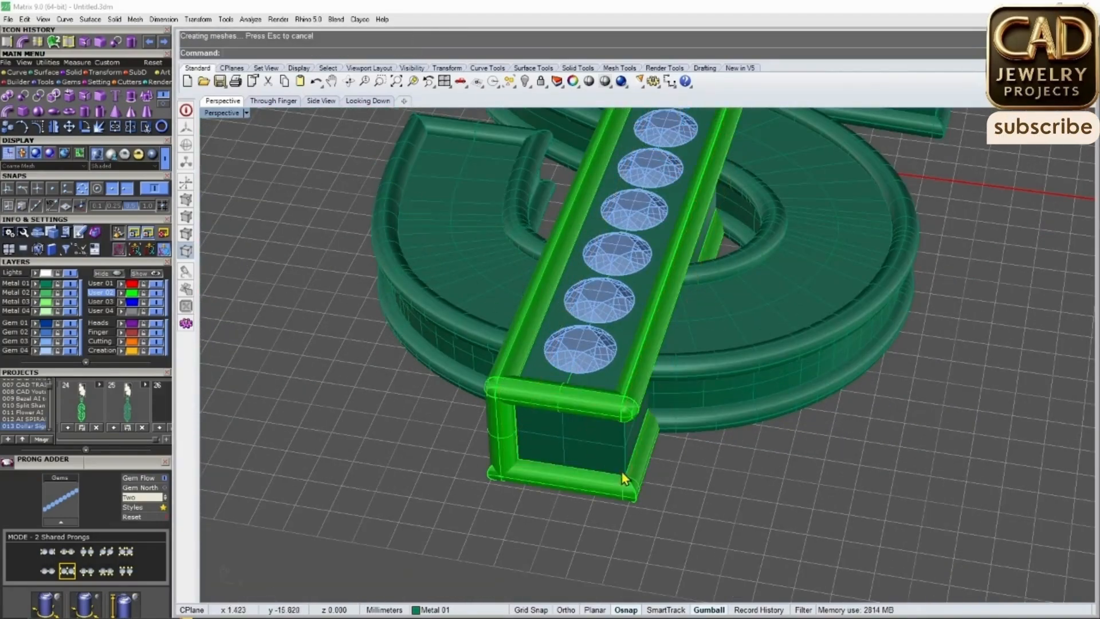
# Pipe the remaining vertical corner curve at the bar's lower end with a 0.8 mm diameter
pyautogui.press('Escape')
pyautogui.click(628, 462)
pyautogui.click(654, 483)
pyautogui.press('Return')
pyautogui.press('Return')
pyautogui.press('Return')
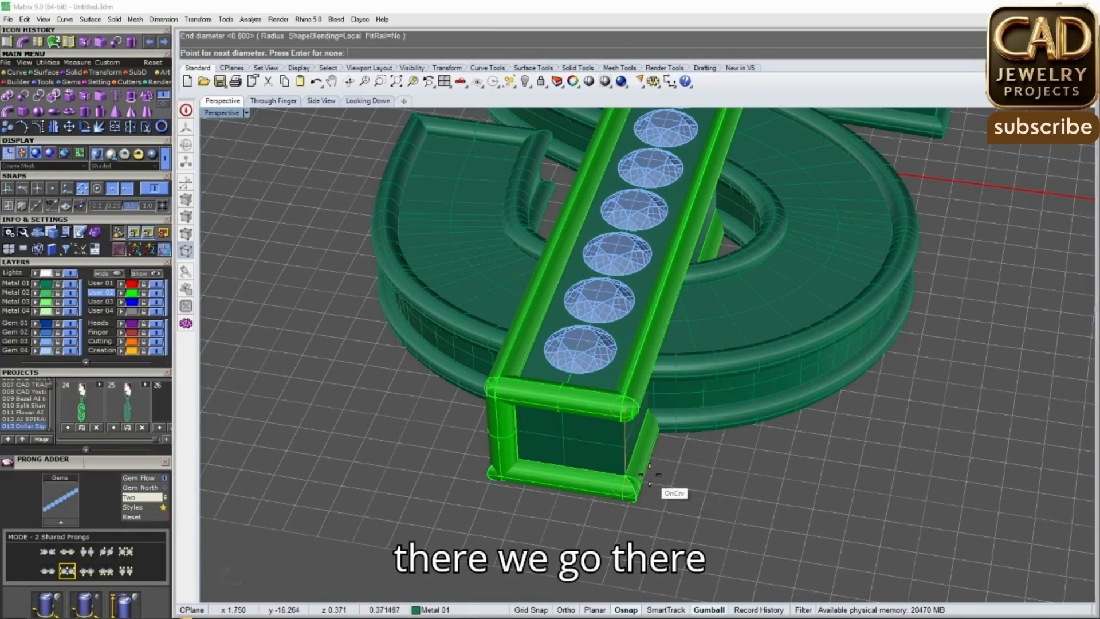
# Duplicate the edges at the bar's bail end as curves and pipe them with round caps
pyautogui.scroll(-7, 639, 477)
pyautogui.moveTo(639, 477); pyautogui.dragTo(367, 444, button='right')
pyautogui.press('Escape')
pyautogui.scroll(6, 843, 356)
pyautogui.click(829, 348)
pyautogui.moveTo(835, 353); pyautogui.dragTo(711, 312, button='right')
pyautogui.press('Escape')
pyautogui.click(19, 73)
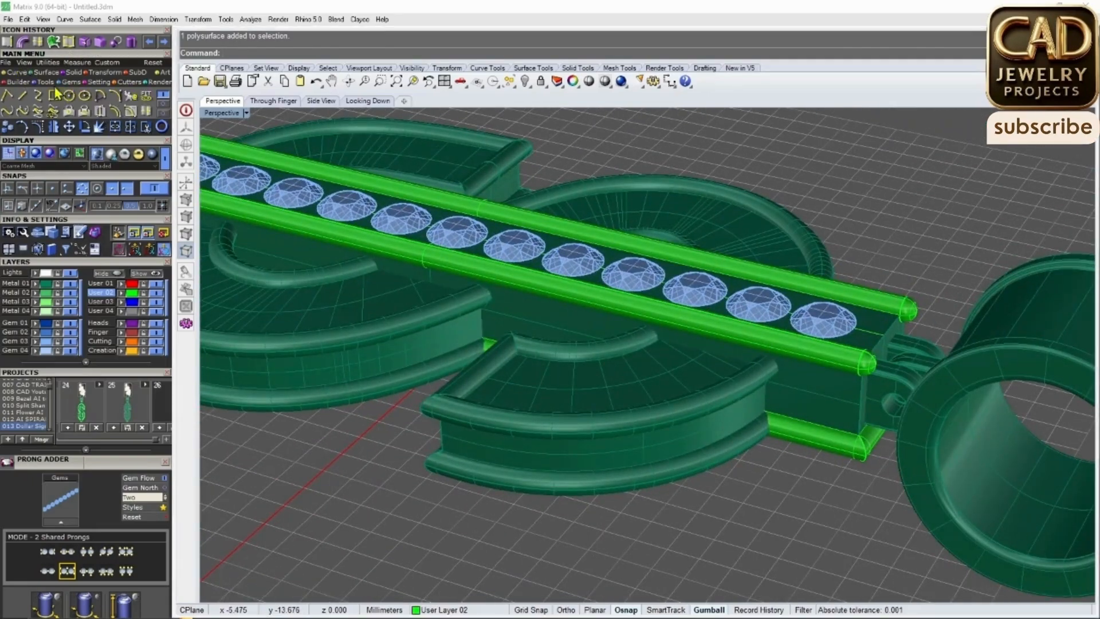
pyautogui.moveTo(473, 225); pyautogui.dragTo(735, 353, button='right')
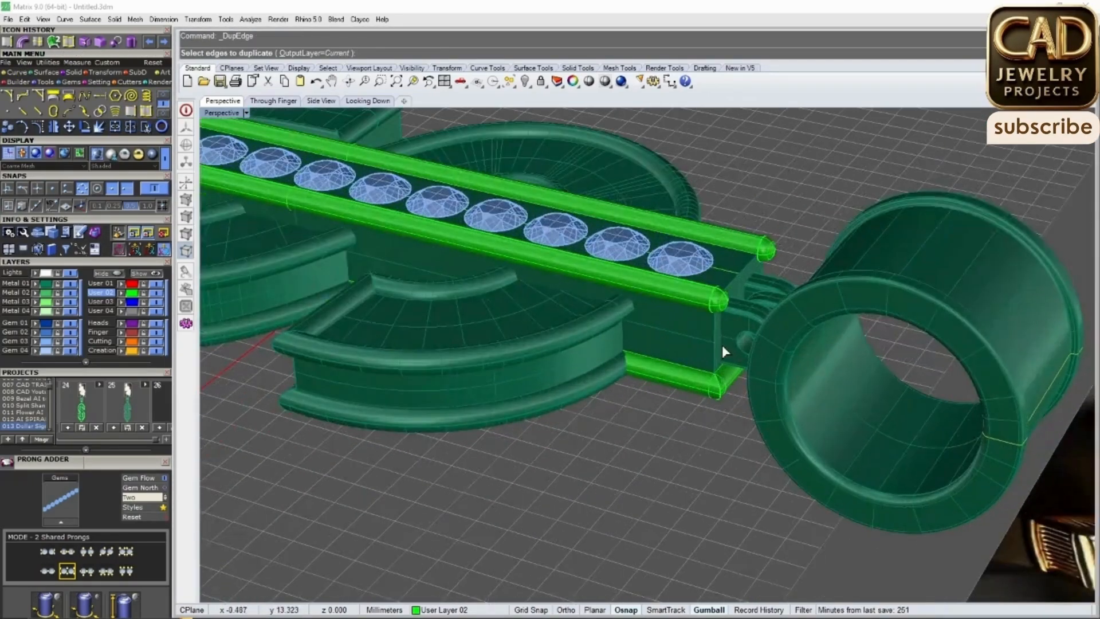
pyautogui.click(739, 278)
pyautogui.rightClick(743, 277)
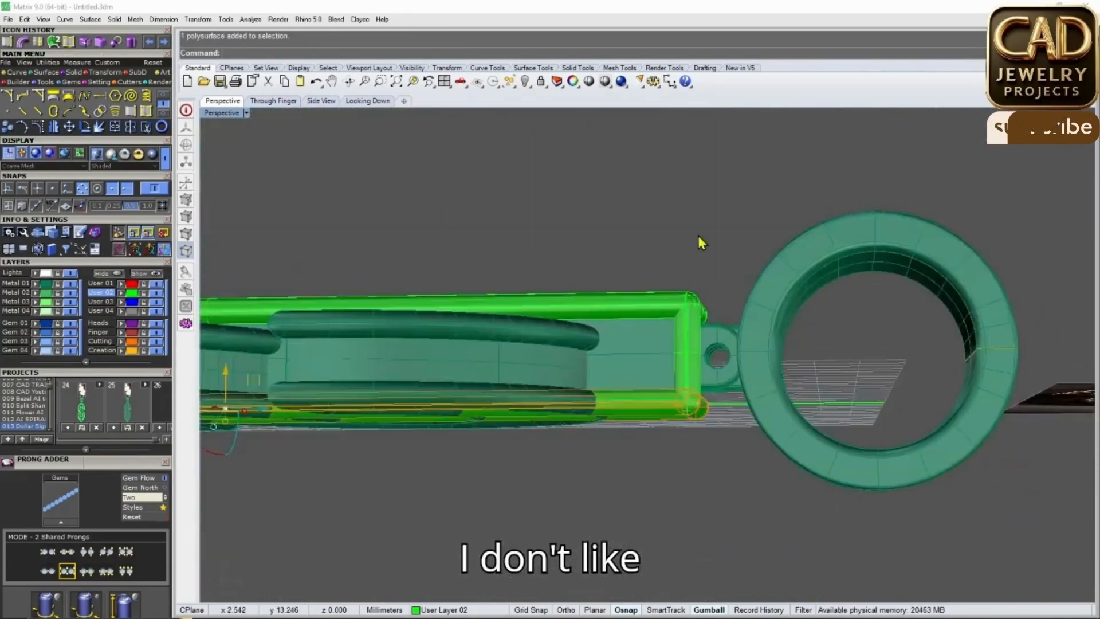
pyautogui.scroll(10, 677, 327)
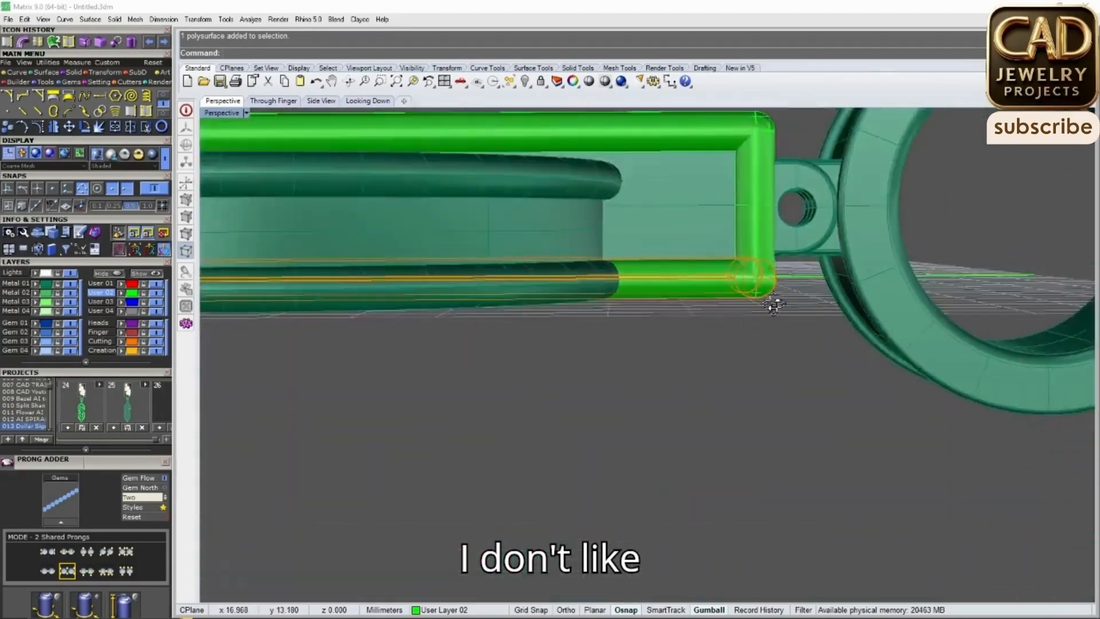
# Delete the selected pipe along the bar's bottom edge and duplicate the S's outline edges as curves
pyautogui.scroll(-10, 791, 275)
pyautogui.press('Delete')
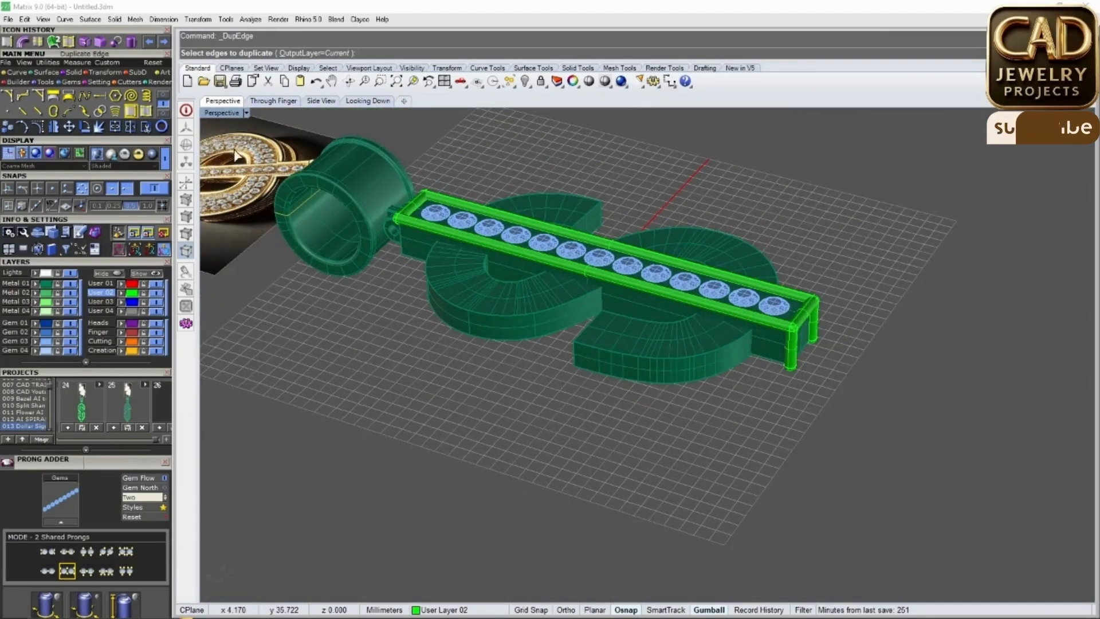
pyautogui.scroll(4, 573, 313)
pyautogui.click(507, 307)
pyautogui.click(478, 320)
pyautogui.click(478, 320)
pyautogui.click(510, 347)
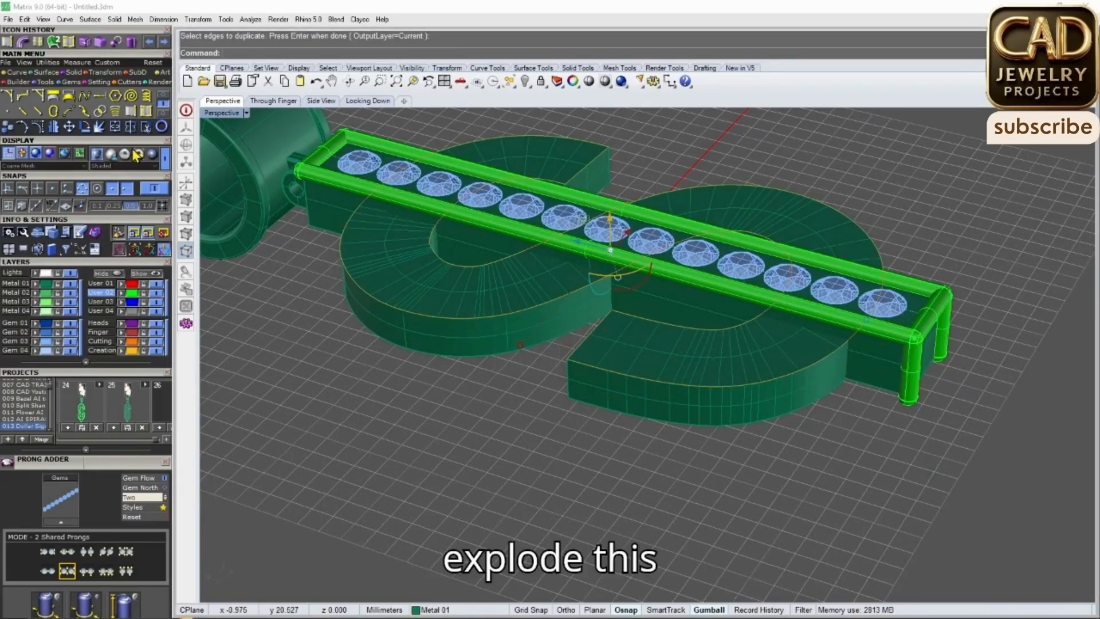
# Explode the S's top outline curve, and pipe its bottom outline with a 0.8 mm diameter and round caps
pyautogui.click(505, 363)
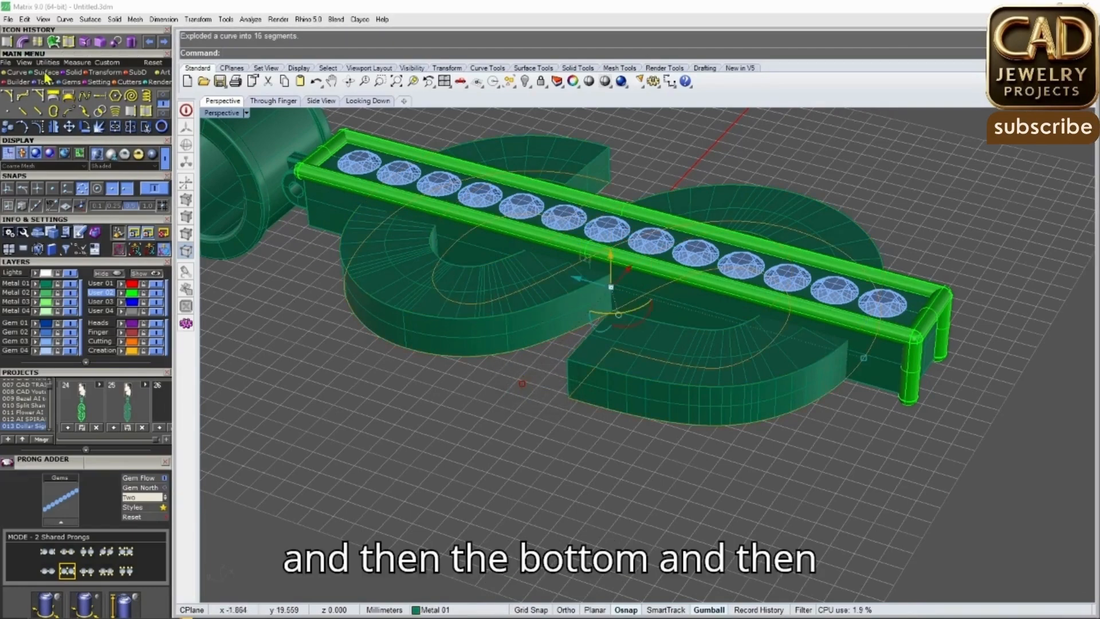
pyautogui.click(22, 44)
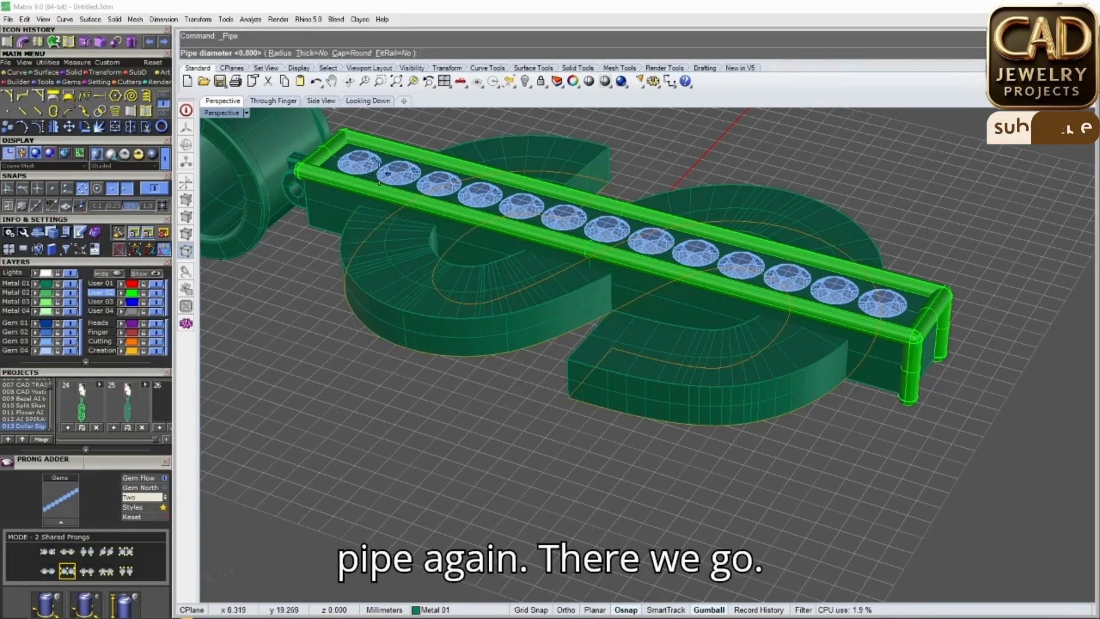
pyautogui.rightClick(533, 359)
# Select several curve segments along one side of the S's top outline, keeping the solid out of the selection
pyautogui.scroll(6, 600, 423)
pyautogui.moveTo(651, 432); pyautogui.dragTo(768, 447, button='right')
pyautogui.scroll(5, 828, 377)
pyautogui.scroll(-6, 736, 367)
pyautogui.moveTo(736, 367); pyautogui.dragTo(699, 374, button='right')
pyautogui.click(699, 374)
pyautogui.click(772, 350)
pyautogui.click(793, 375)
pyautogui.keyDown('shift'); pyautogui.click(728, 331); pyautogui.keyUp('shift')
pyautogui.click(755, 359)
pyautogui.keyDown('shift'); pyautogui.click(714, 252); pyautogui.keyUp('shift')
pyautogui.click(745, 280)
# Add the rest of that side, including the lower loop's outer curve, and pipe it at 0.8 mm with round caps
pyautogui.moveTo(685, 290); pyautogui.dragTo(634, 395, button='right')
pyautogui.scroll(-6, 610, 350)
pyautogui.scroll(6, 619, 336)
pyautogui.keyDown('shift'); pyautogui.click(620, 333); pyautogui.keyUp('shift')
pyautogui.click(655, 365)
pyautogui.scroll(-6, 654, 366)
pyautogui.click(683, 392)
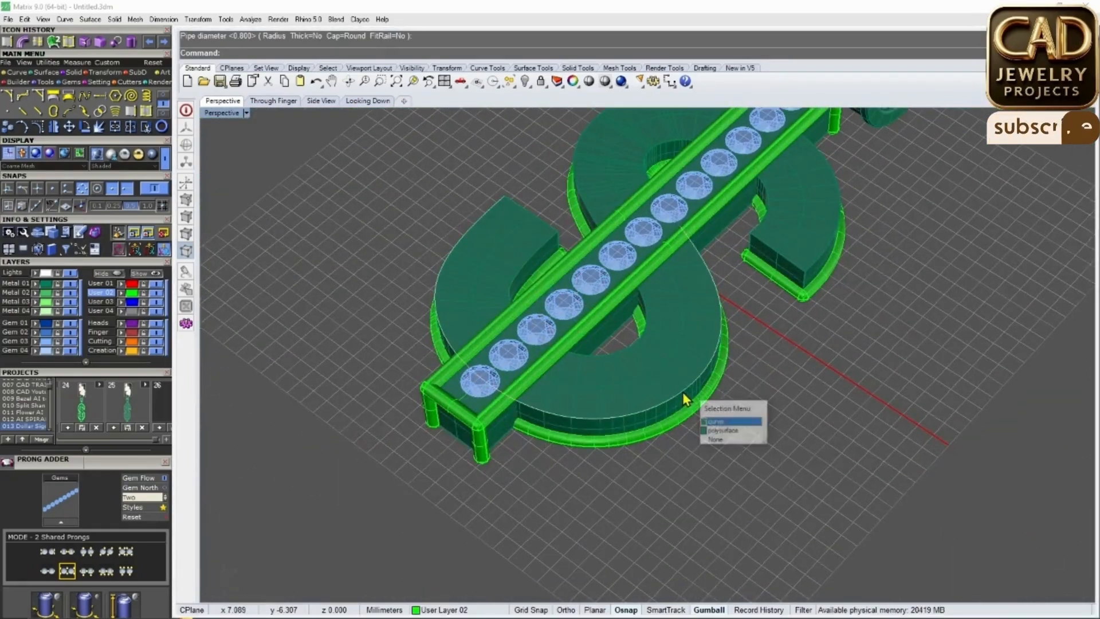
pyautogui.click(711, 421)
pyautogui.scroll(-6, 704, 413)
pyautogui.moveTo(704, 413); pyautogui.dragTo(709, 341, button='right')
pyautogui.scroll(6, 706, 298)
pyautogui.keyDown('shift'); pyautogui.click(696, 244); pyautogui.keyUp('shift')
pyautogui.click(734, 274)
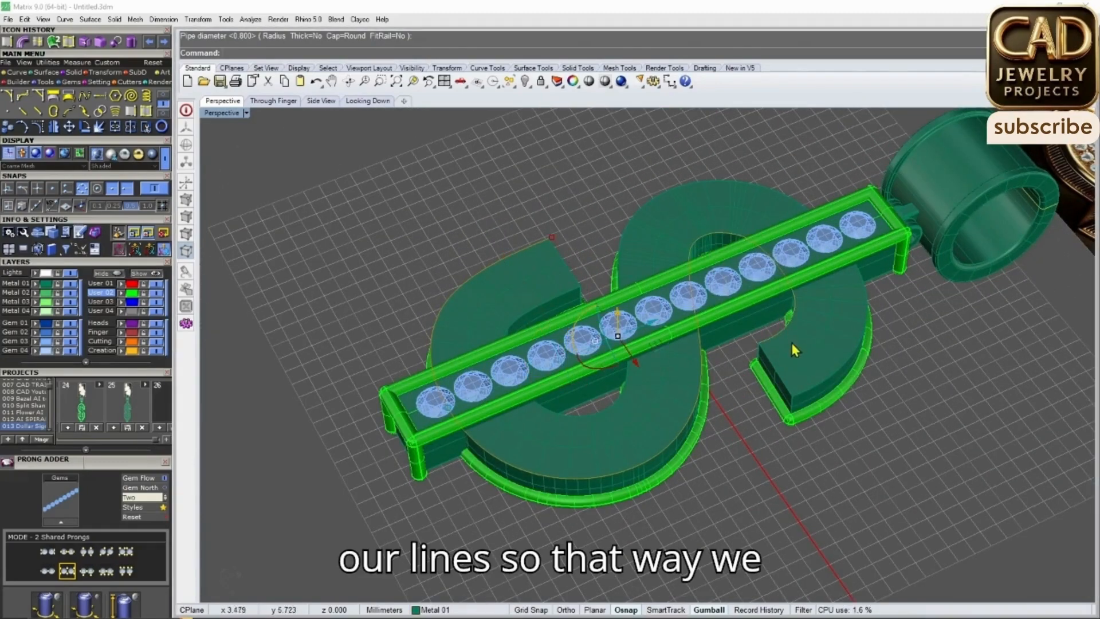
pyautogui.scroll(4, 793, 342)
pyautogui.rightClick(692, 310)
# Pipe the straight top edge curve at the tip of the S's bail-side loop with 0.8 mm start and end diameters
pyautogui.click(770, 385)
pyautogui.press('Escape')
pyautogui.click(766, 380)
pyautogui.click(793, 406)
pyautogui.scroll(2, 789, 366)
pyautogui.scroll(-3, 745, 355)
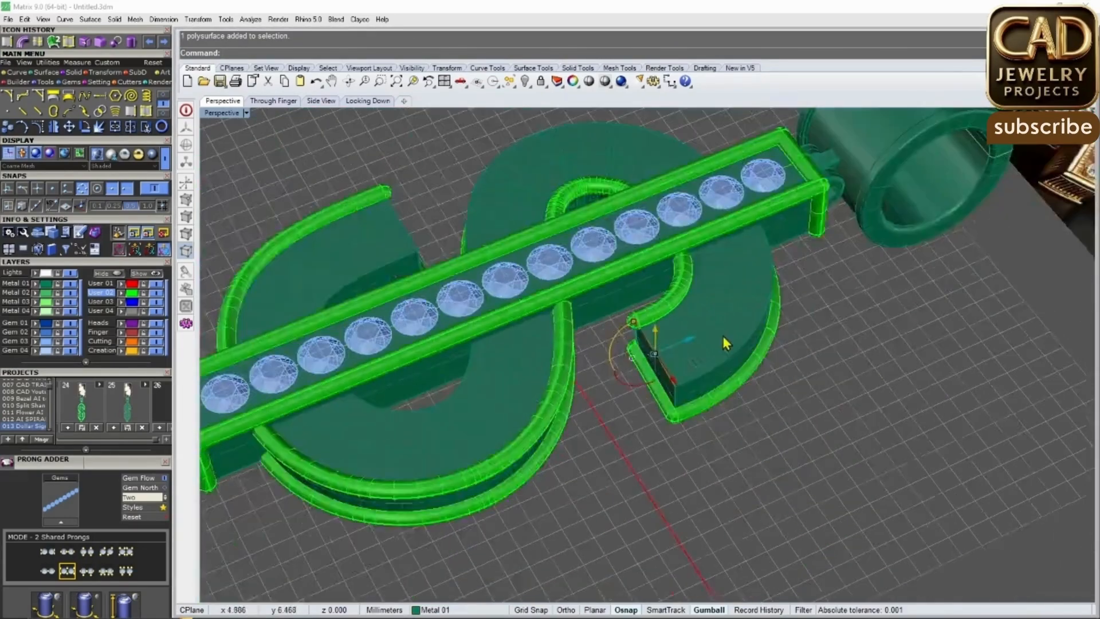
pyautogui.scroll(7, 671, 331)
pyautogui.rightClick(550, 303)
pyautogui.rightClick(536, 307)
pyautogui.scroll(4, 524, 316)
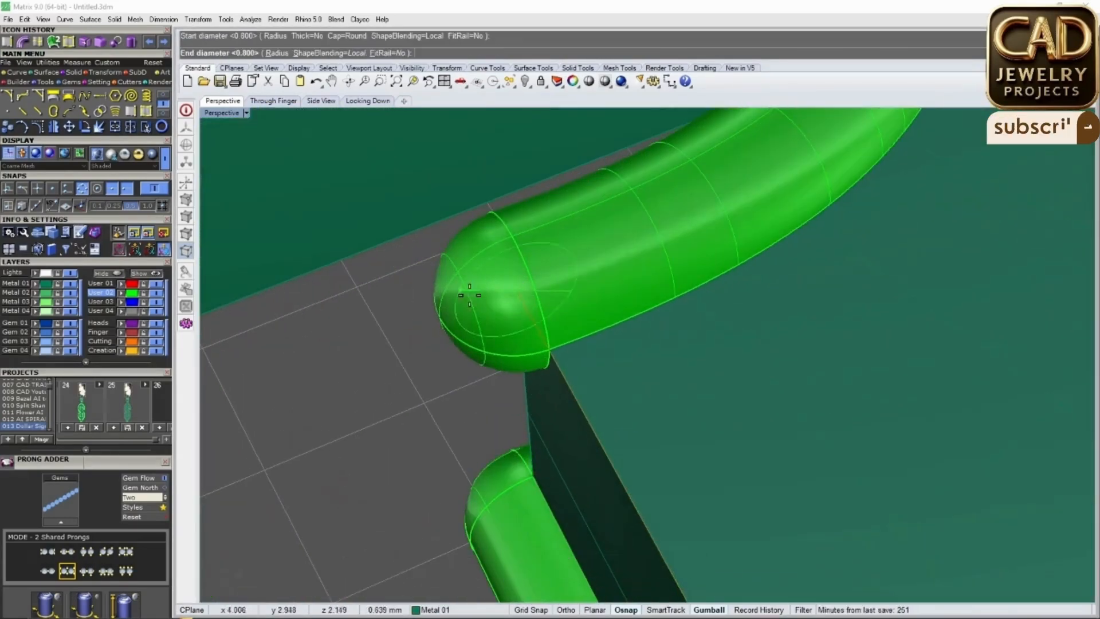
pyautogui.scroll(-10, 548, 334)
pyautogui.rightClick(573, 343)
pyautogui.rightClick(579, 343)
pyautogui.rightClick(587, 343)
pyautogui.press('Escape')
pyautogui.scroll(-4, 623, 359)
pyautogui.scroll(-4, 635, 386)
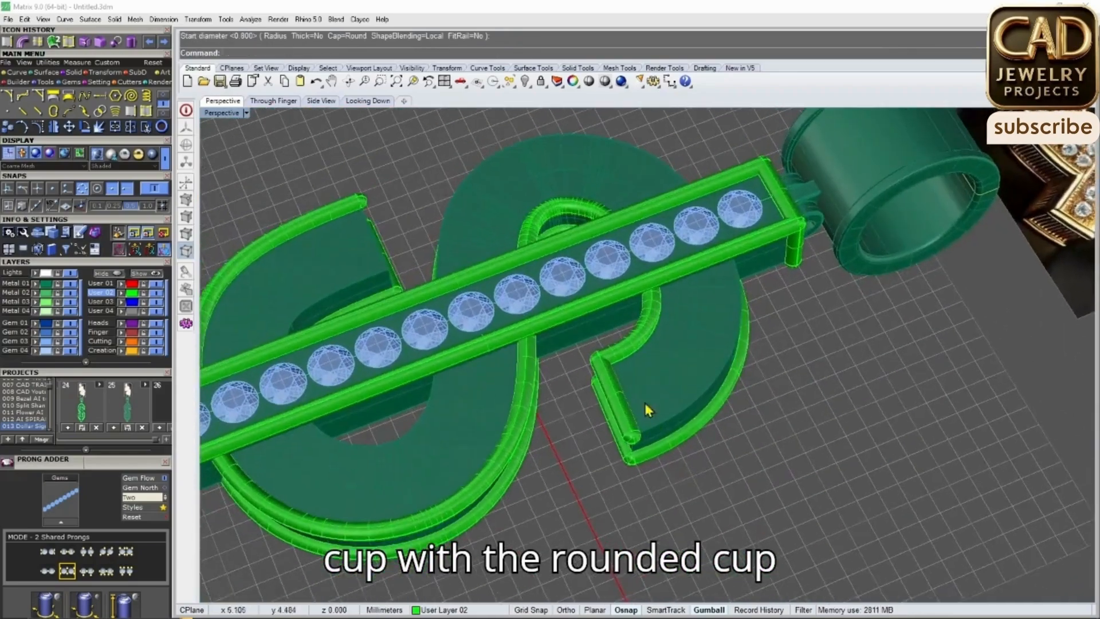
# Select the outer top curve segments running around the S's bail-side loop
pyautogui.scroll(8, 651, 390)
pyautogui.click(676, 401)
pyautogui.click(693, 422)
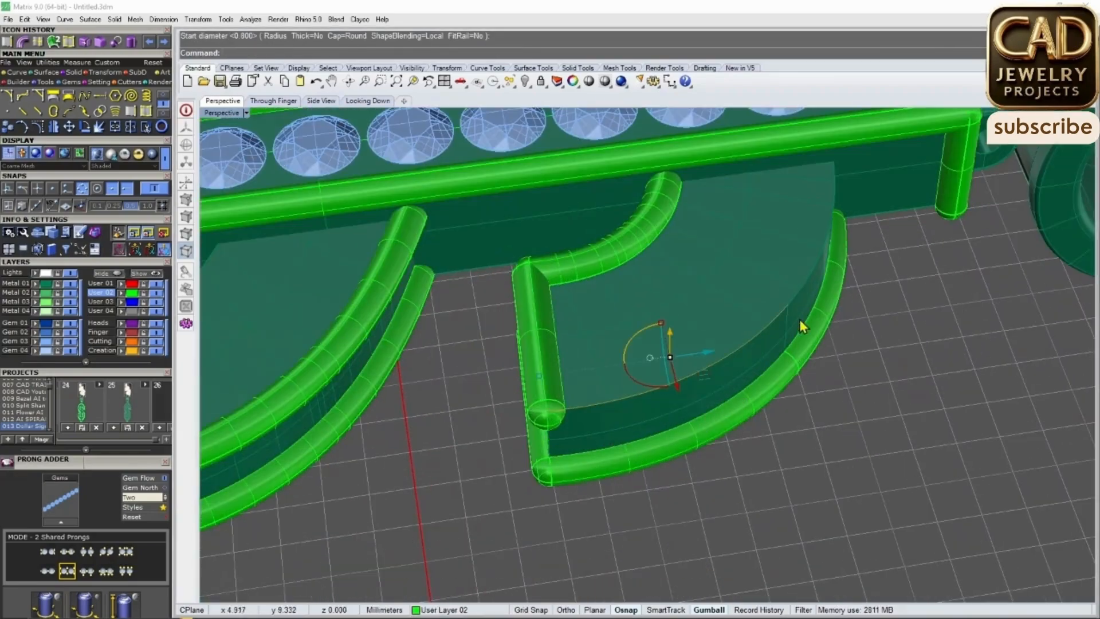
pyautogui.scroll(-6, 762, 344)
pyautogui.scroll(3, 743, 281)
pyautogui.scroll(2, 740, 276)
pyautogui.keyDown('shift'); pyautogui.click(749, 240); pyautogui.keyUp('shift')
pyautogui.click(780, 269)
pyautogui.keyDown('shift'); pyautogui.click(692, 168); pyautogui.keyUp('shift')
pyautogui.click(742, 198)
pyautogui.keyDown('shift'); pyautogui.click(569, 140); pyautogui.keyUp('shift')
pyautogui.click(619, 169)
pyautogui.keyDown('shift'); pyautogui.click(457, 204); pyautogui.keyUp('shift')
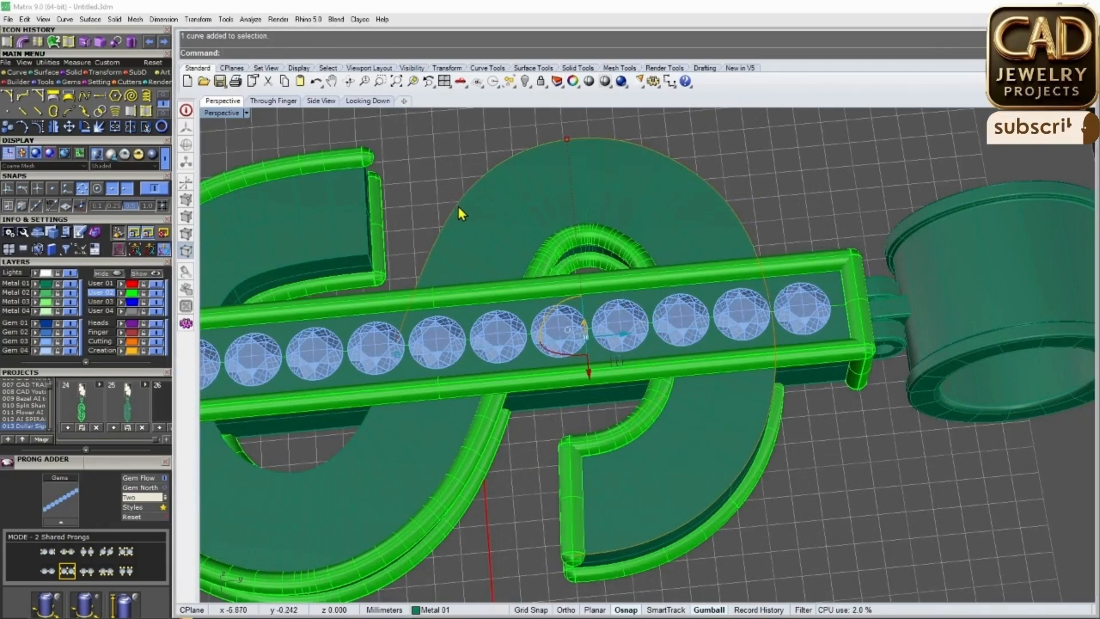
pyautogui.scroll(-2, 382, 424)
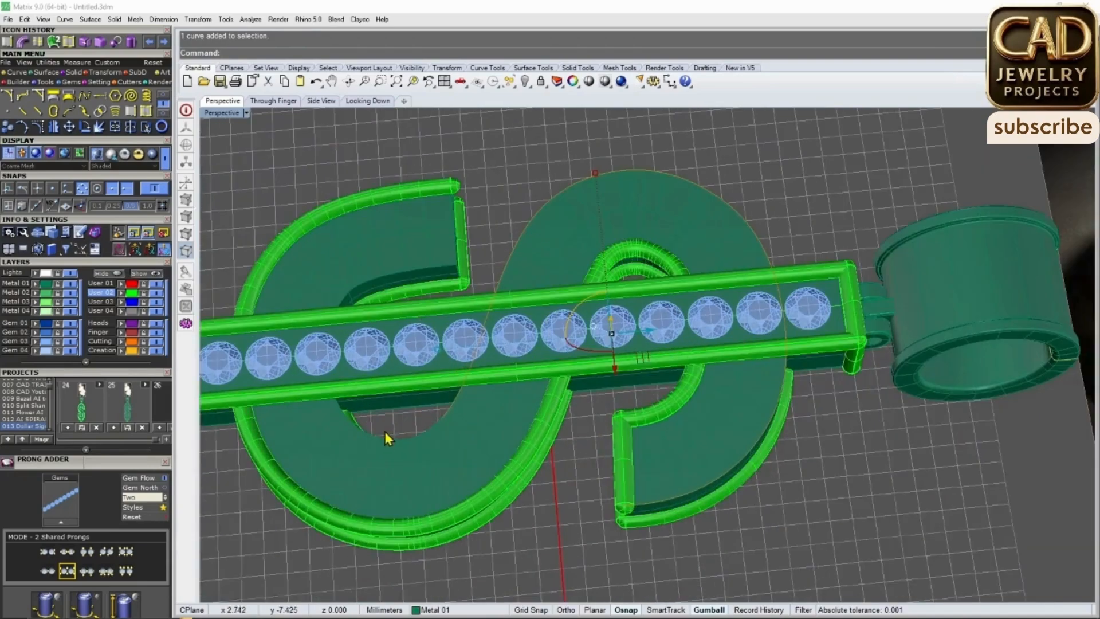
# Add the lower loop's inner curve segments, leave the S solid out, and join the segments into one curve
pyautogui.keyDown('shift'); pyautogui.click(385, 448); pyautogui.keyUp('shift')
pyautogui.click(423, 479)
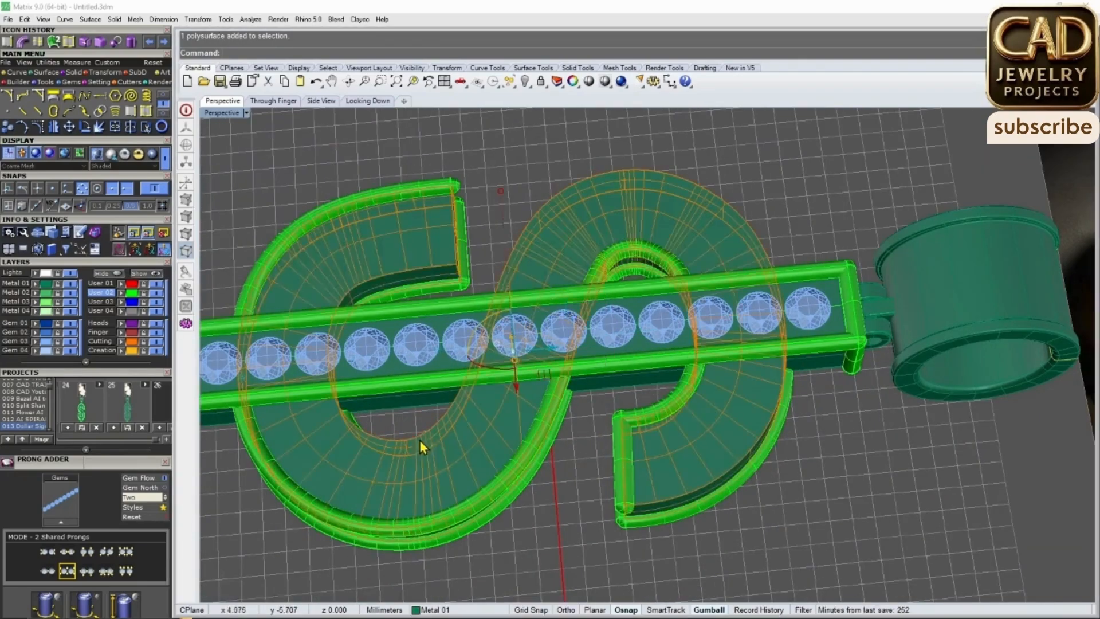
pyautogui.scroll(3, 421, 435)
pyautogui.keyDown('ctrl'); pyautogui.click(326, 400); pyautogui.keyUp('ctrl')
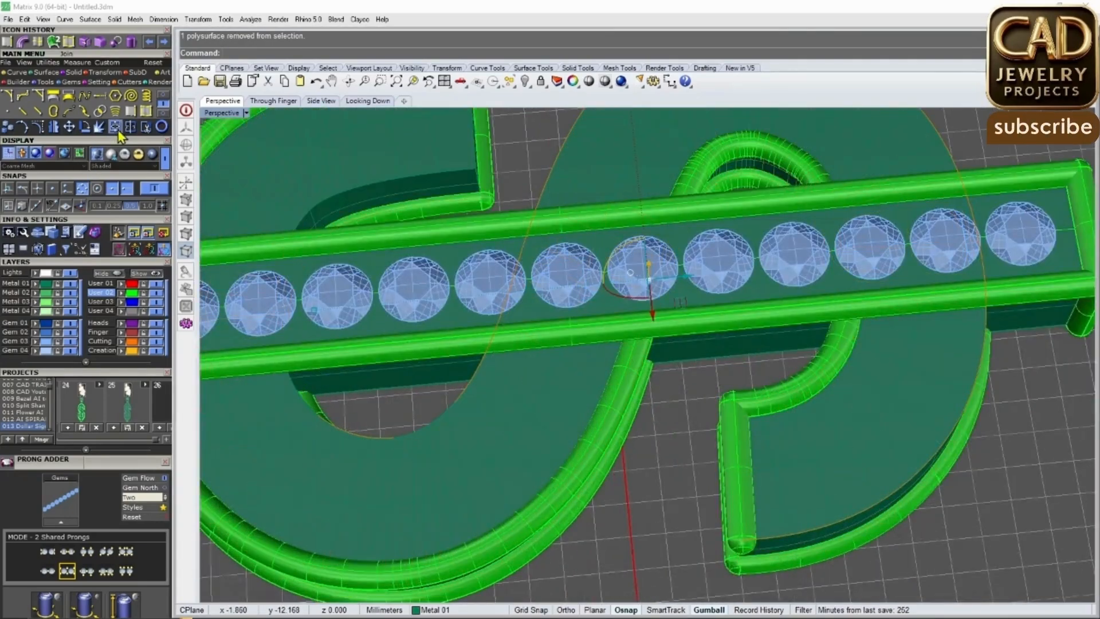
pyautogui.click(117, 131)
pyautogui.click(425, 445)
pyautogui.click(442, 464)
pyautogui.click(312, 410)
pyautogui.click(348, 434)
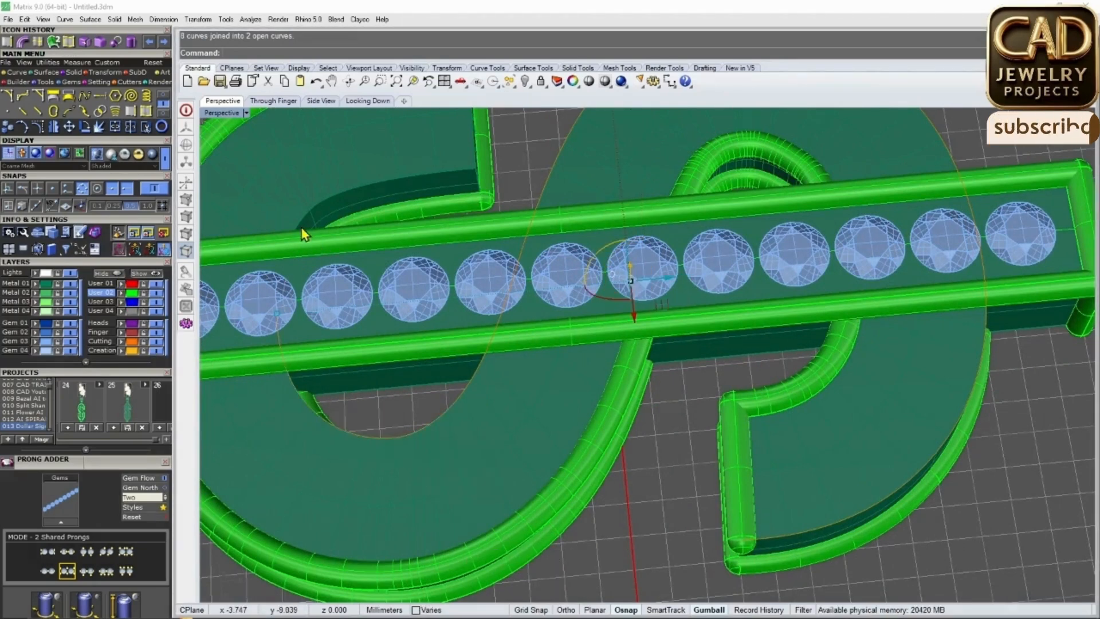
pyautogui.click(304, 232)
pyautogui.click(332, 253)
pyautogui.click(332, 198)
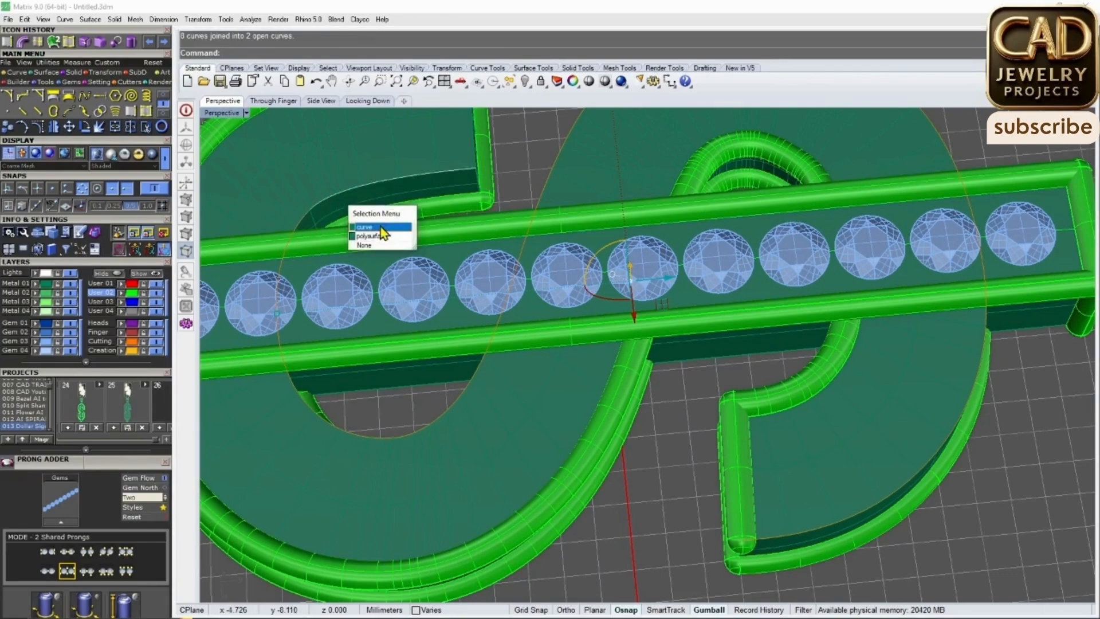
pyautogui.click(379, 225)
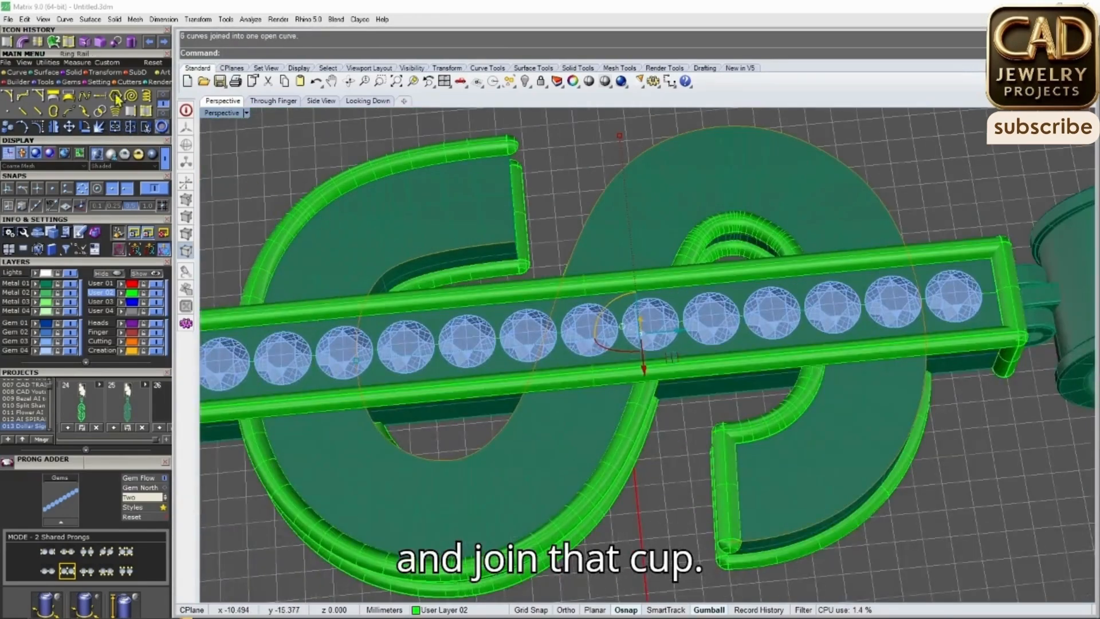
# Pipe the joined top outline curve with 0.8 mm start and end diameters and round caps
pyautogui.click(26, 46)
pyautogui.rightClick(499, 315)
pyautogui.rightClick(498, 314)
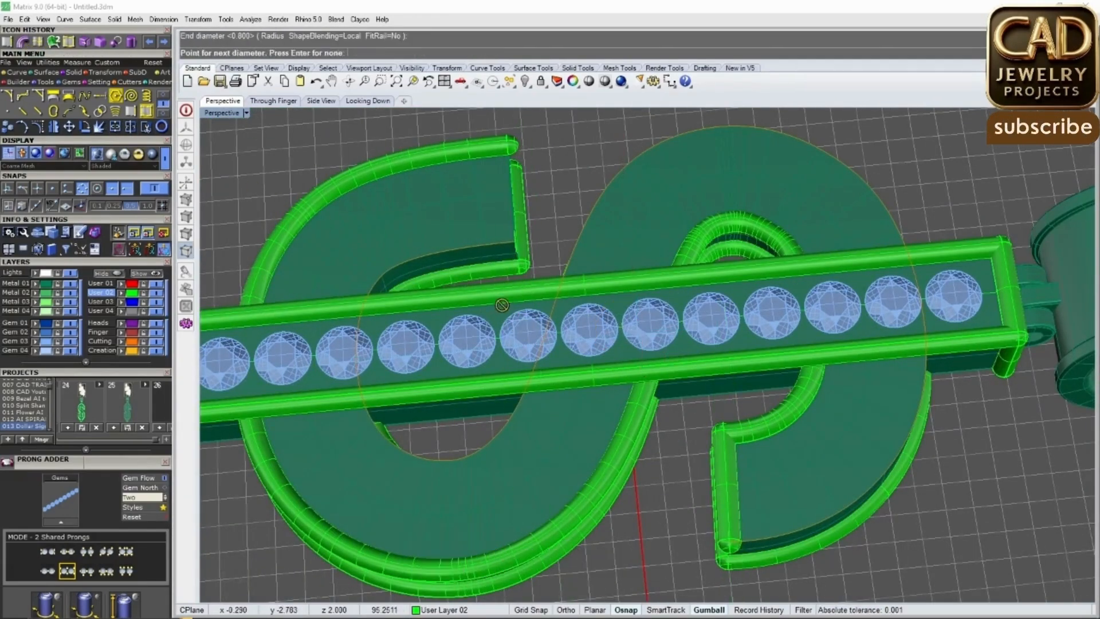
pyautogui.rightClick(499, 314)
# Pipe the straight top edge curve at the tip of the S's lower loop with a 0.8 mm diameter
pyautogui.moveTo(499, 315); pyautogui.dragTo(894, 299, button='right')
pyautogui.click(545, 391)
pyautogui.click(573, 423)
pyautogui.rightClick(573, 416)
pyautogui.rightClick(574, 416)
pyautogui.rightClick(574, 416)
pyautogui.rightClick(574, 415)
pyautogui.scroll(-5, 510, 394)
pyautogui.scroll(4, 897, 302)
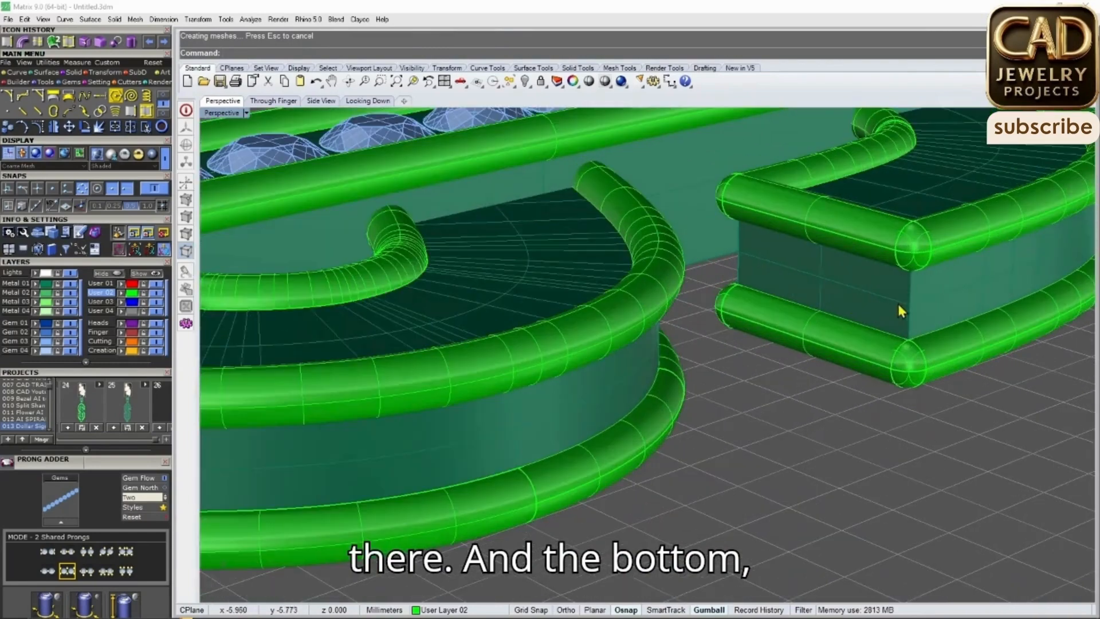
# Duplicate the two vertical edges at the bail-side loop's tip and pipe them at 0.8 mm with round caps
pyautogui.click(910, 308)
pyautogui.press('Escape')
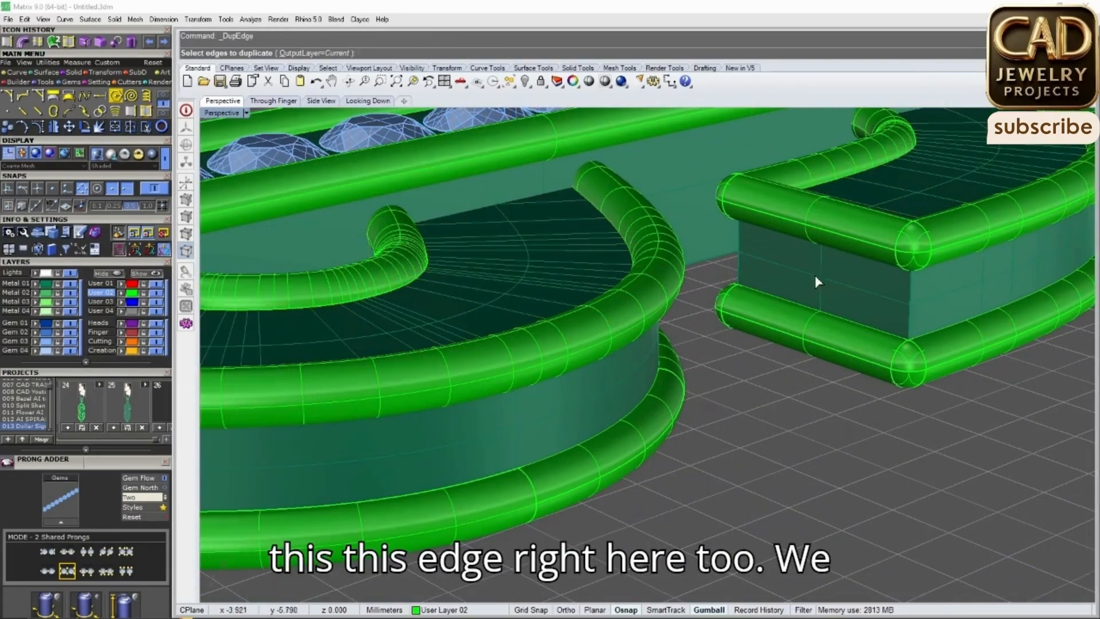
pyautogui.click(743, 257)
pyautogui.click(910, 298)
pyautogui.rightClick(910, 298)
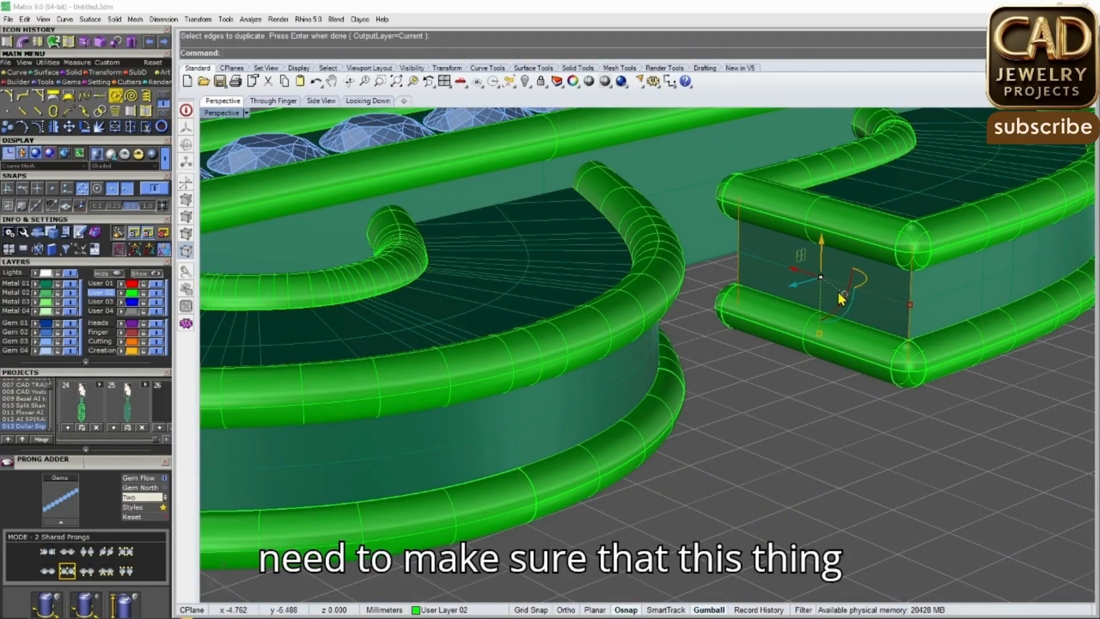
pyautogui.click(24, 42)
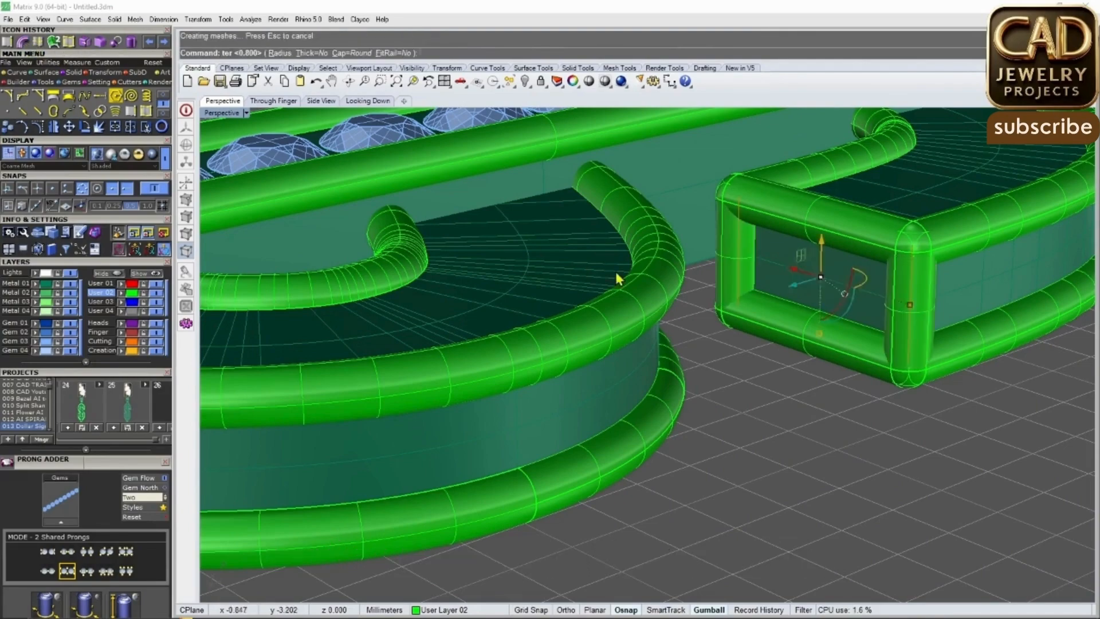
pyautogui.press('Escape')
# Select the overlapping curves on the bar's two long bottom edges and delete the duplicates
pyautogui.scroll(-8, 633, 282)
pyautogui.moveTo(633, 282); pyautogui.dragTo(608, 247, button='right')
pyautogui.scroll(-4, 629, 349)
pyautogui.scroll(4, 629, 350)
pyautogui.scroll(3, 397, 329)
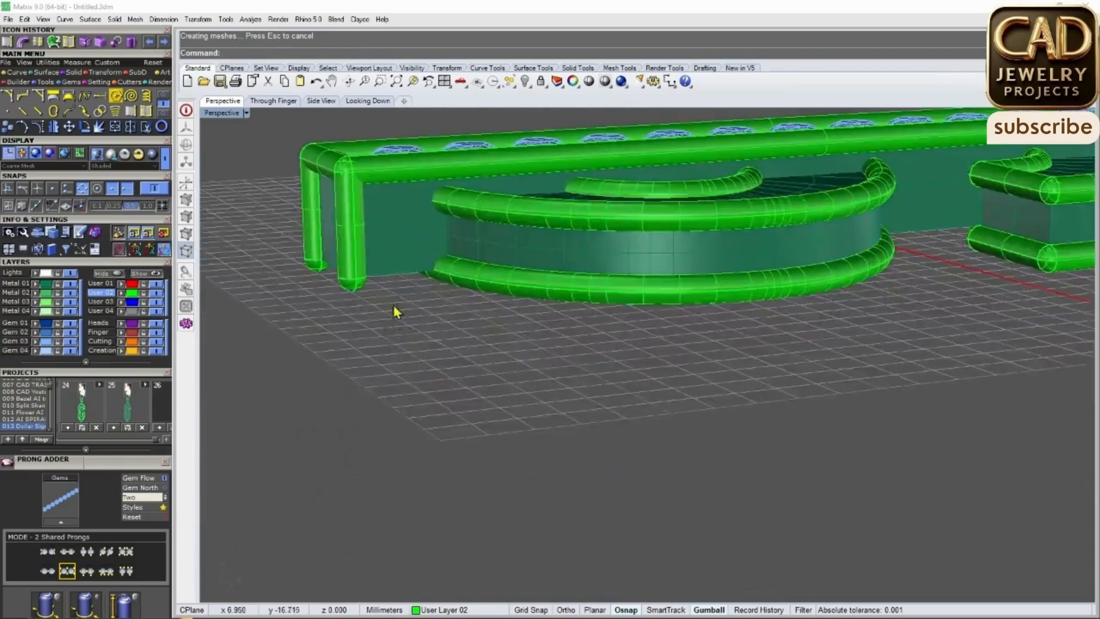
pyautogui.moveTo(398, 329); pyautogui.dragTo(399, 237, button='right')
pyautogui.click(406, 228)
pyautogui.click(438, 254)
pyautogui.keyDown('shift'); pyautogui.click(347, 243); pyautogui.keyUp('shift')
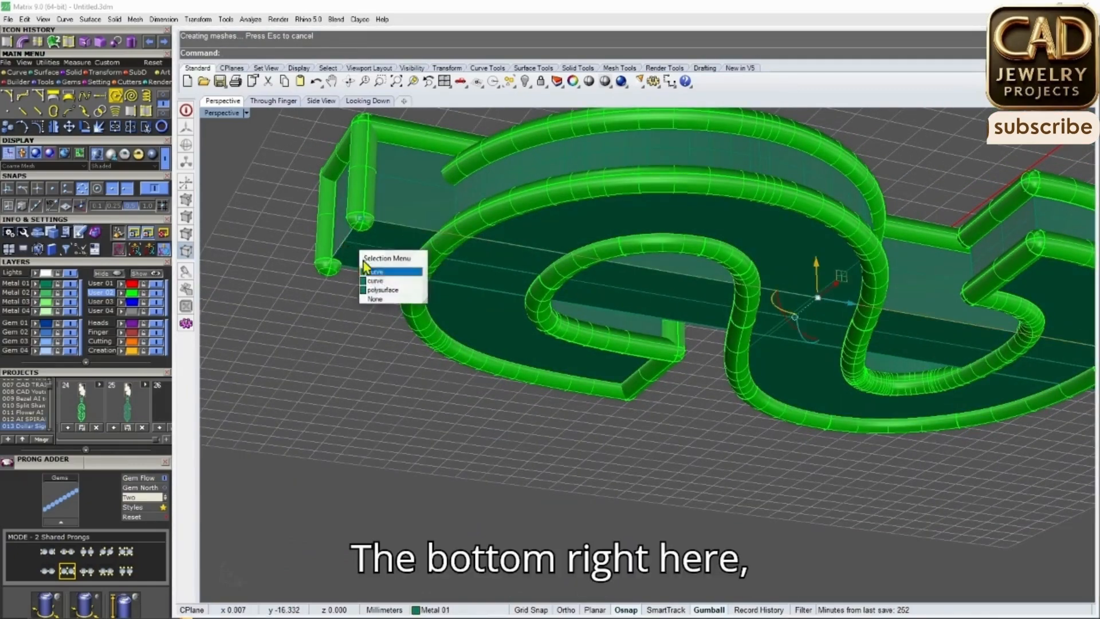
pyautogui.click(379, 273)
pyautogui.keyDown('shift'); pyautogui.click(379, 272); pyautogui.keyUp('shift')
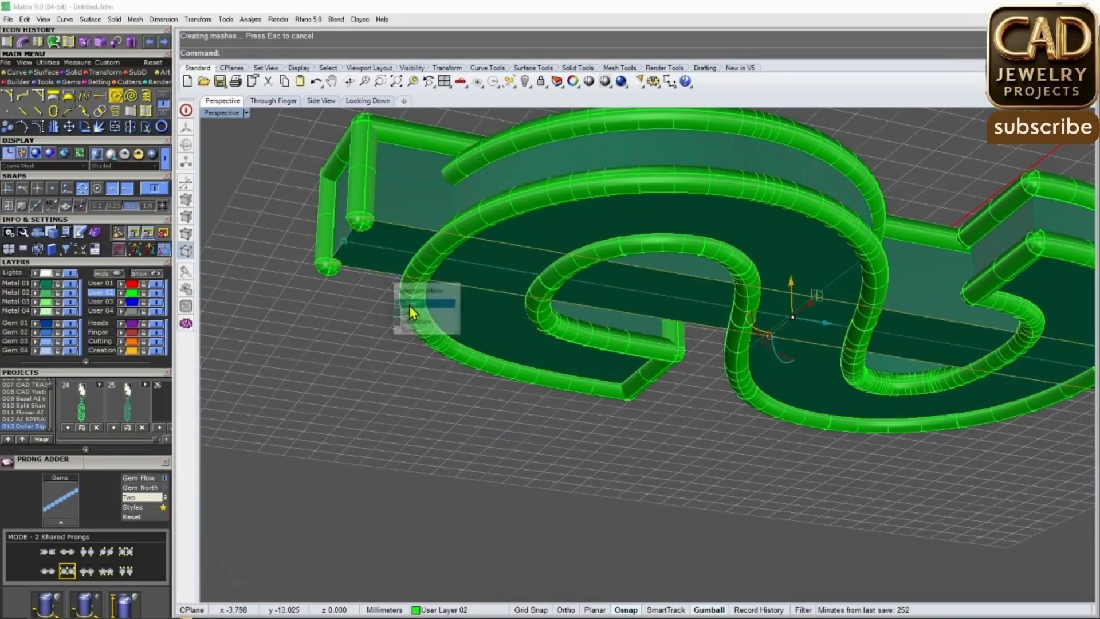
pyautogui.click(408, 305)
pyautogui.keyDown('shift'); pyautogui.click(397, 278); pyautogui.keyUp('shift')
pyautogui.click(427, 314)
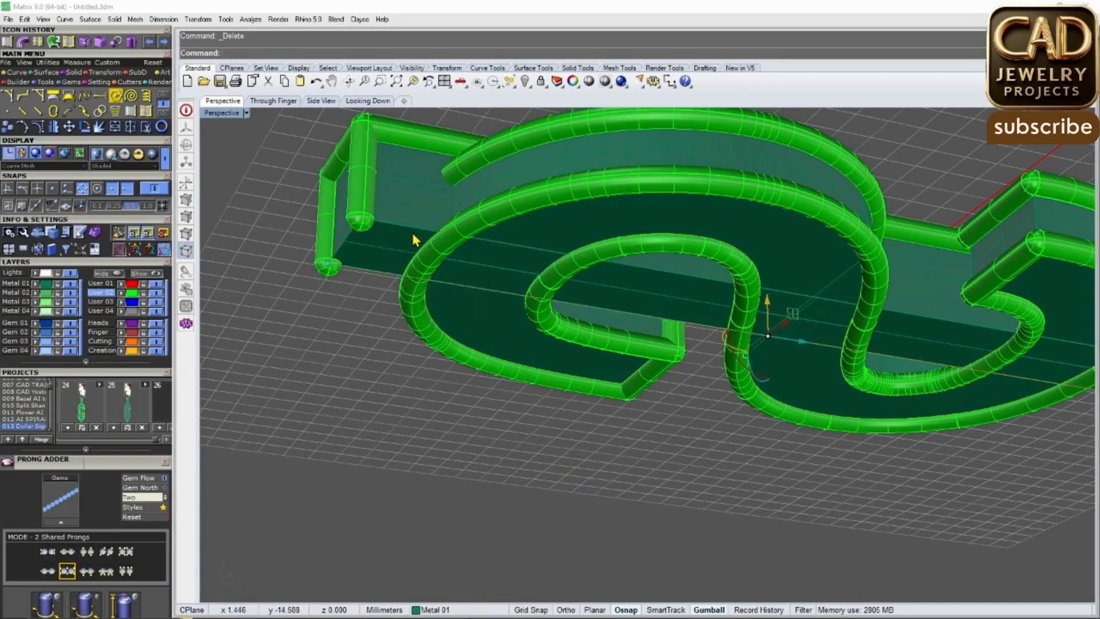
# Pipe the bar's two long bottom edge curves with a 0.8 mm diameter and round caps
pyautogui.keyDown('ctrl'); pyautogui.click(418, 235); pyautogui.keyUp('ctrl')
pyautogui.click(449, 269)
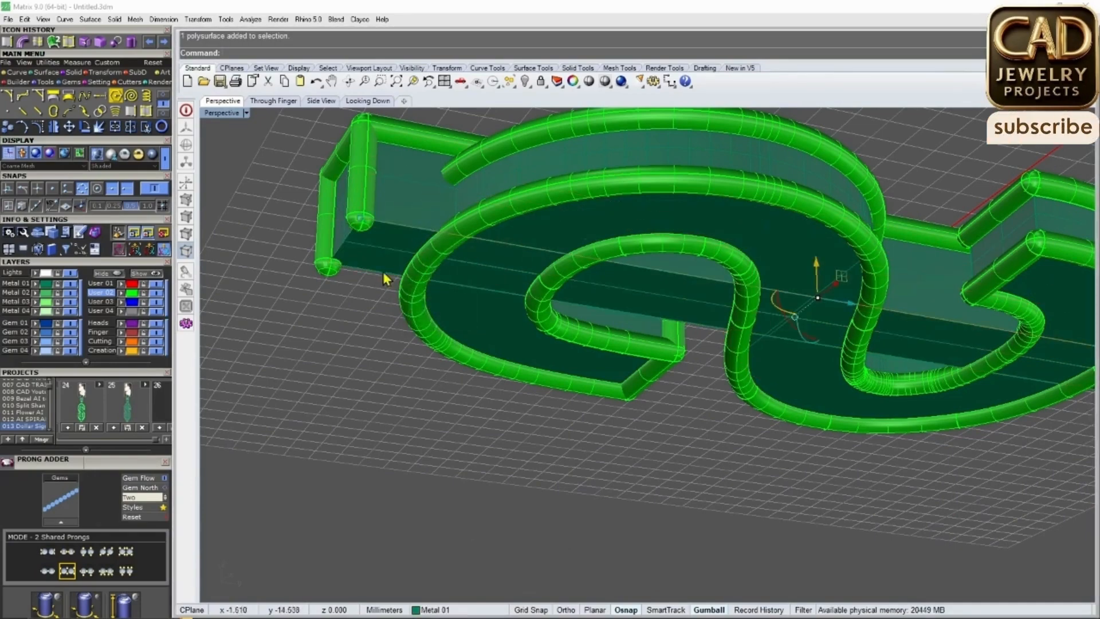
pyautogui.click(414, 305)
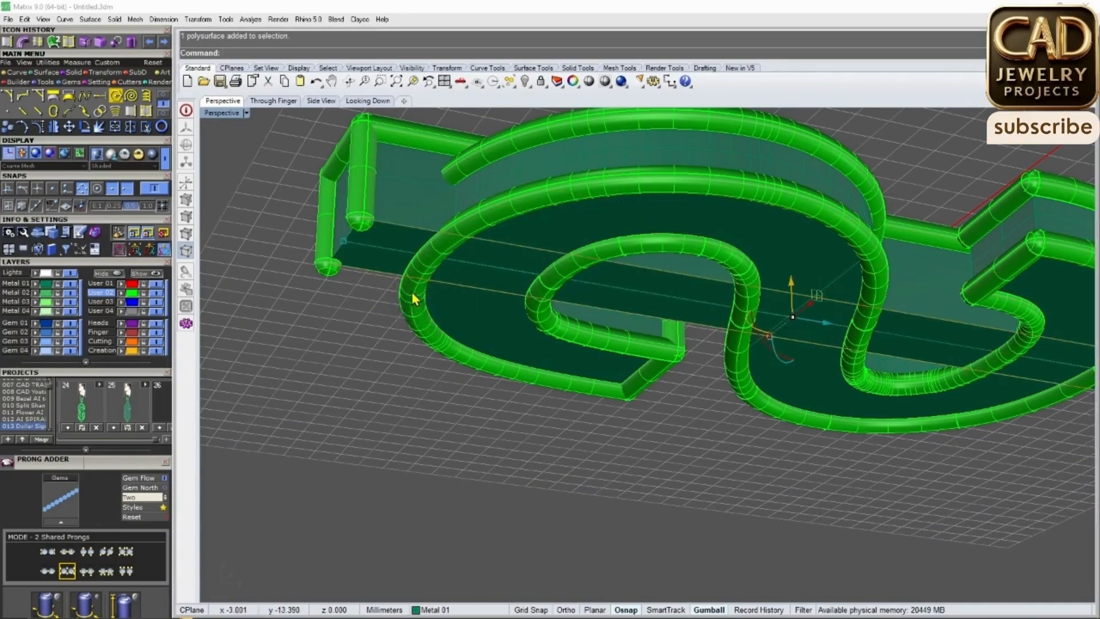
pyautogui.click(23, 42)
pyautogui.rightClick(218, 185)
# Pipe the short bottom edge curves at the bar's lower end and bail end with a 0.8 mm diameter
pyautogui.scroll(4, 346, 247)
pyautogui.click(345, 241)
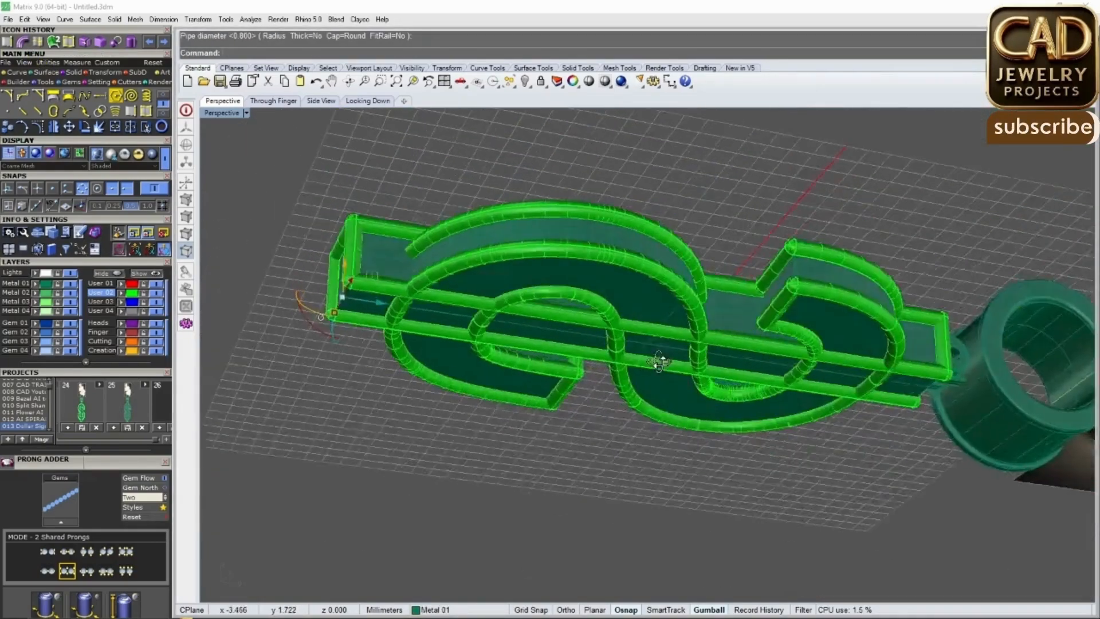
pyautogui.scroll(-3, 727, 361)
pyautogui.scroll(6, 810, 356)
pyautogui.scroll(2, 810, 356)
pyautogui.click(818, 348)
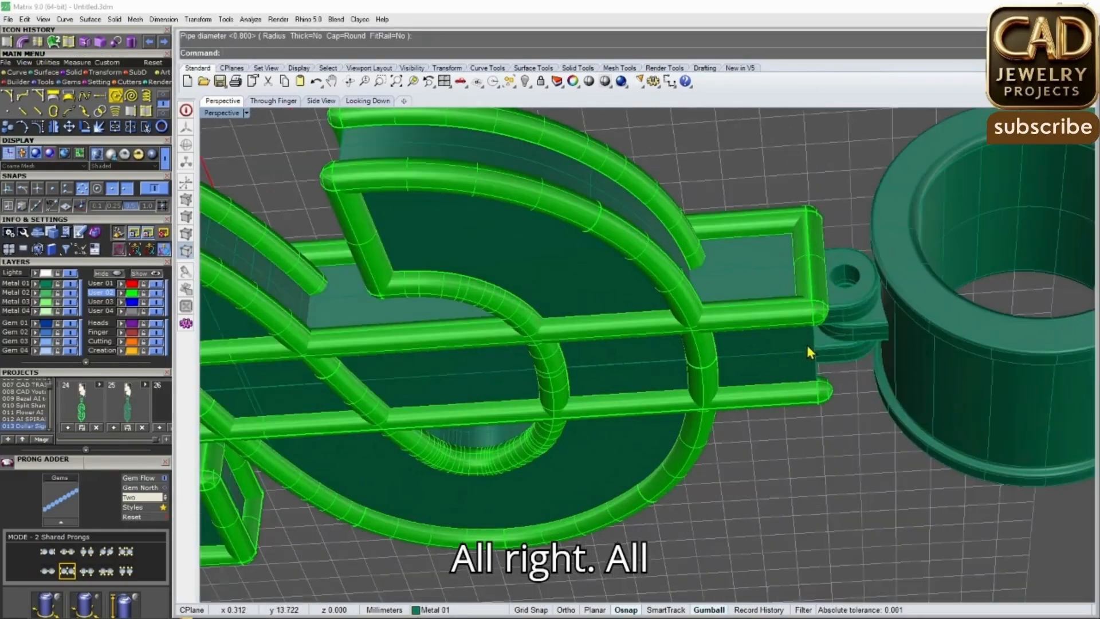
pyautogui.click(853, 370)
pyautogui.rightClick(842, 361)
pyautogui.rightClick(843, 361)
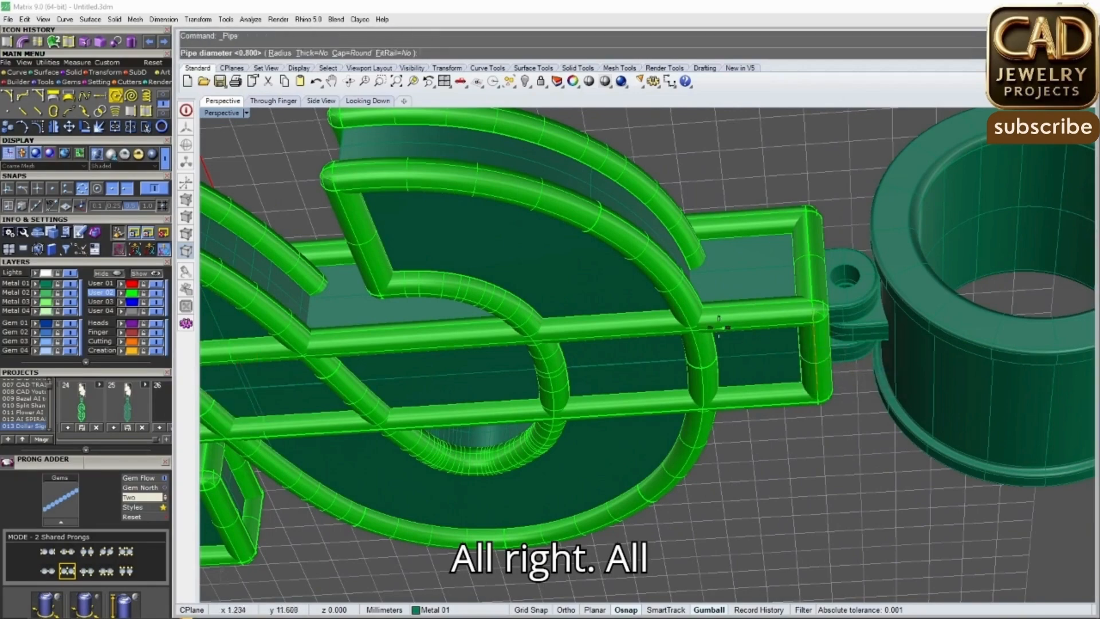
pyautogui.rightClick(745, 331)
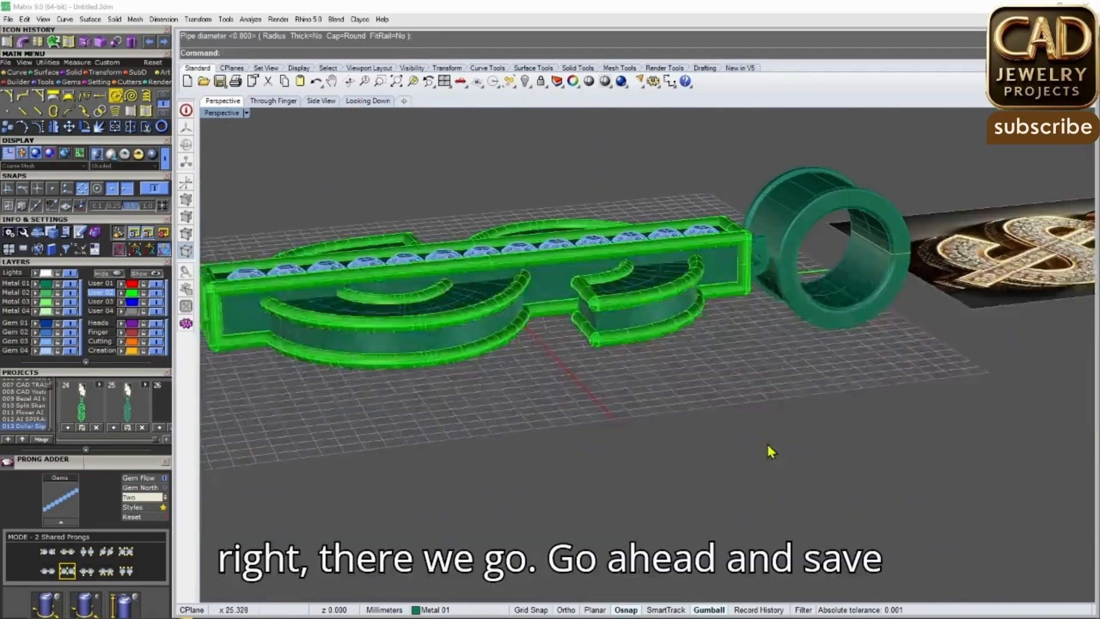
# Select the whole model and save it into project slot 26
pyautogui.moveTo(769, 450); pyautogui.dragTo(618, 383, button='right')
pyautogui.scroll(-4, 618, 383)
pyautogui.hotkey('ctrl', 'a')
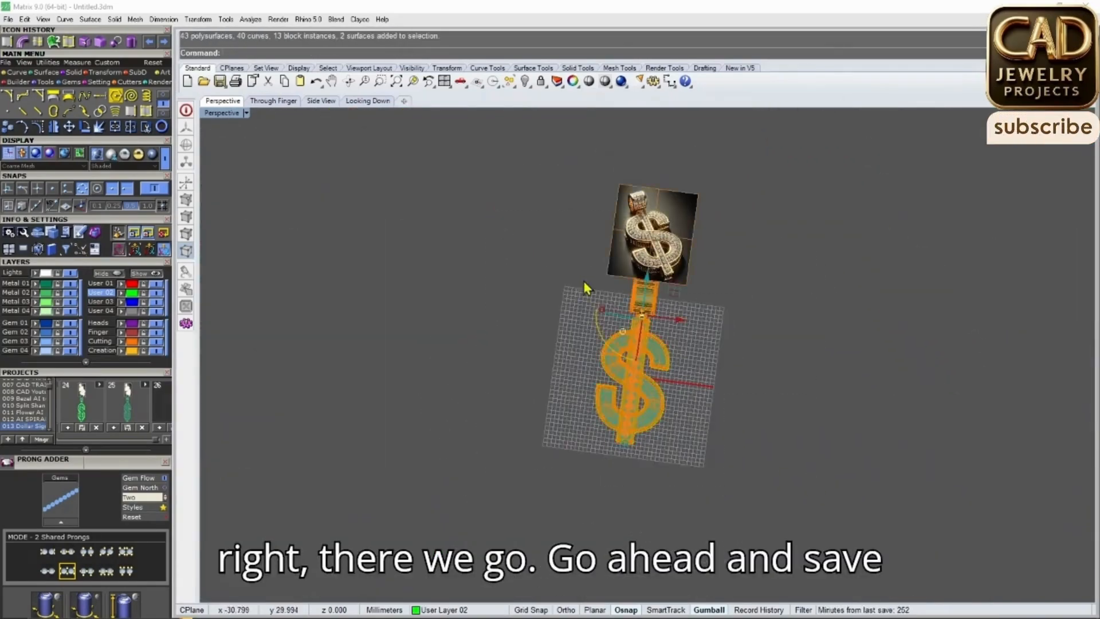
pyautogui.scroll(4, 493, 252)
pyautogui.click(153, 430)
pyautogui.moveTo(159, 440); pyautogui.dragTo(172, 441)
pyautogui.press('Escape')
# Start adding shared prongs to the row of gems on the bar and set the prong fillet to 100%
pyautogui.scroll(6, 572, 432)
pyautogui.moveTo(579, 427); pyautogui.dragTo(526, 419, button='right')
pyautogui.scroll(4, 526, 419)
pyautogui.click(498, 383)
pyautogui.press('F6')
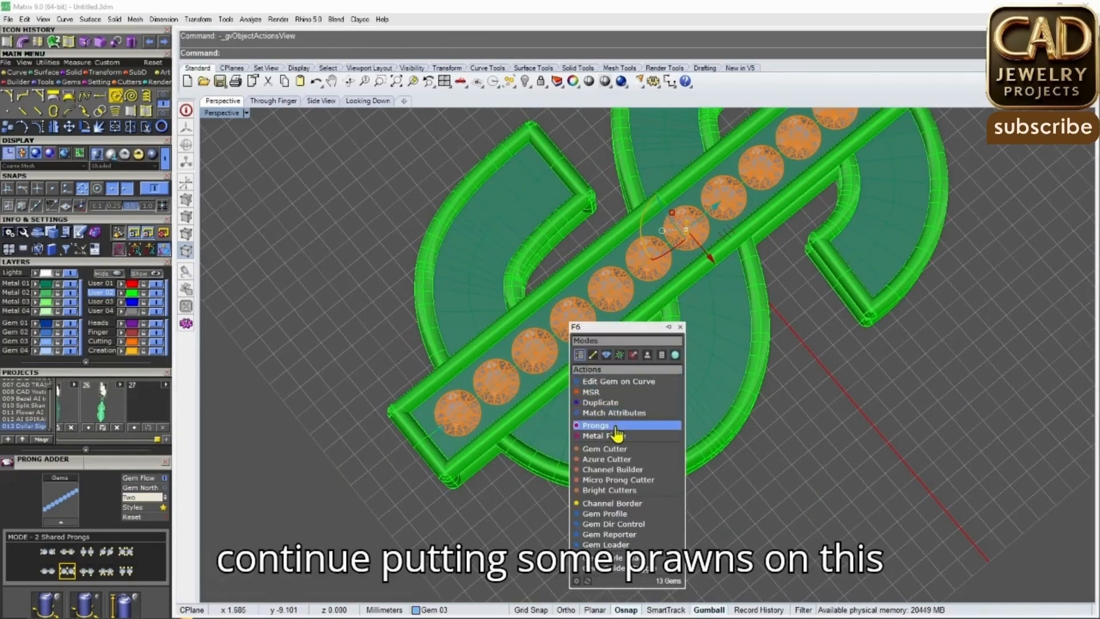
pyautogui.click(596, 425)
pyautogui.scroll(6, 401, 414)
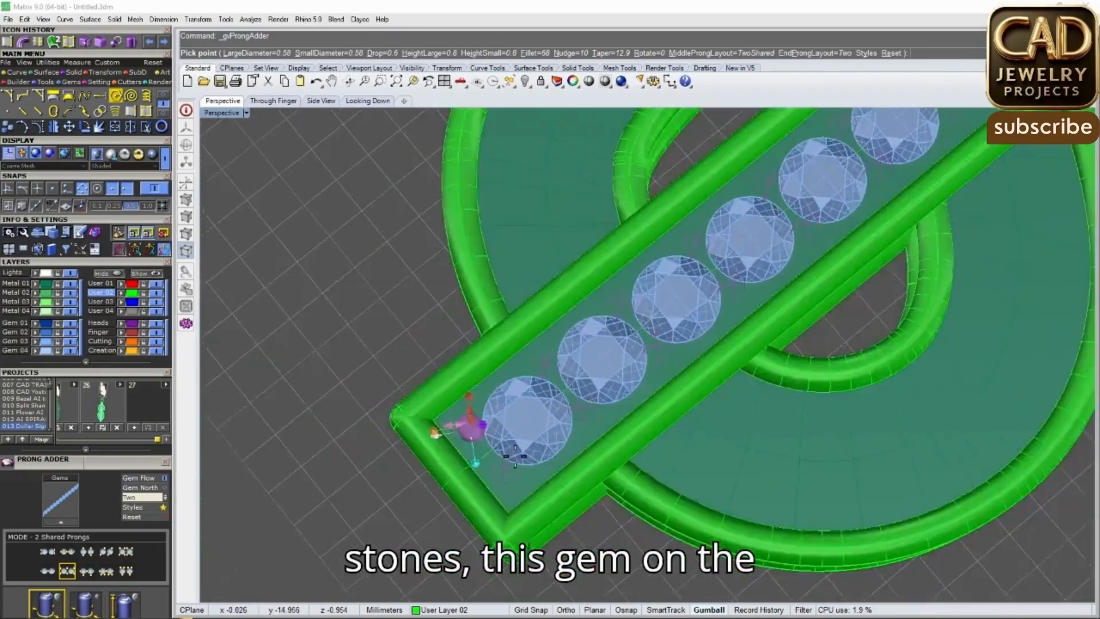
pyautogui.scroll(-3, 516, 456)
pyautogui.moveTo(515, 456); pyautogui.dragTo(553, 280, button='right')
pyautogui.scroll(4, 555, 276)
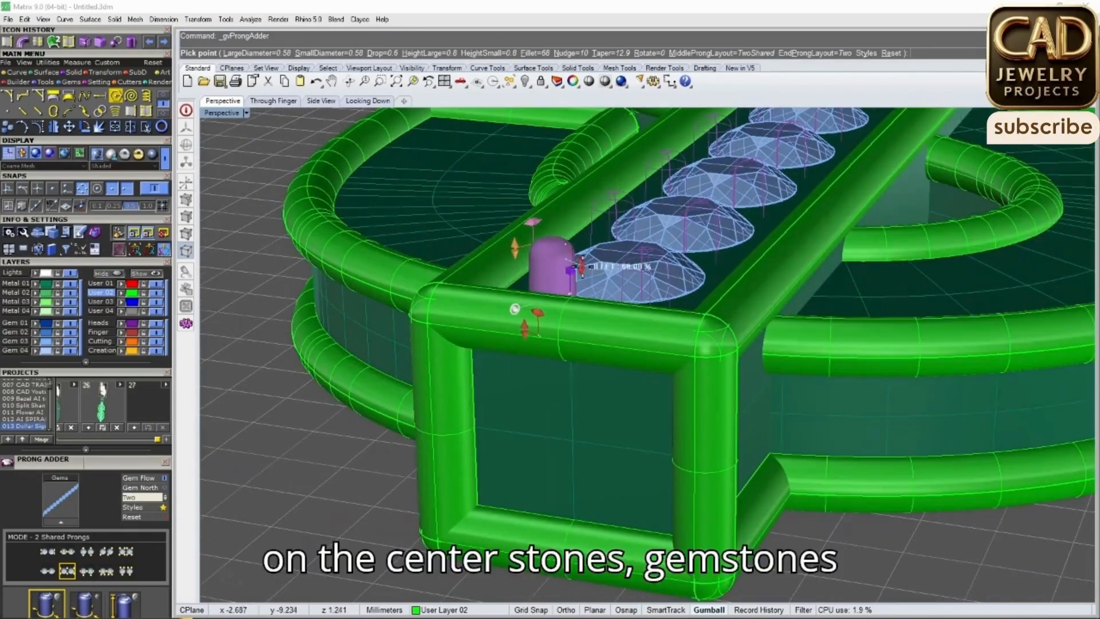
pyautogui.click(582, 270)
# Set the prong drop to 1 mm and the large prong height to 0.6 mm
pyautogui.scroll(3, 585, 252)
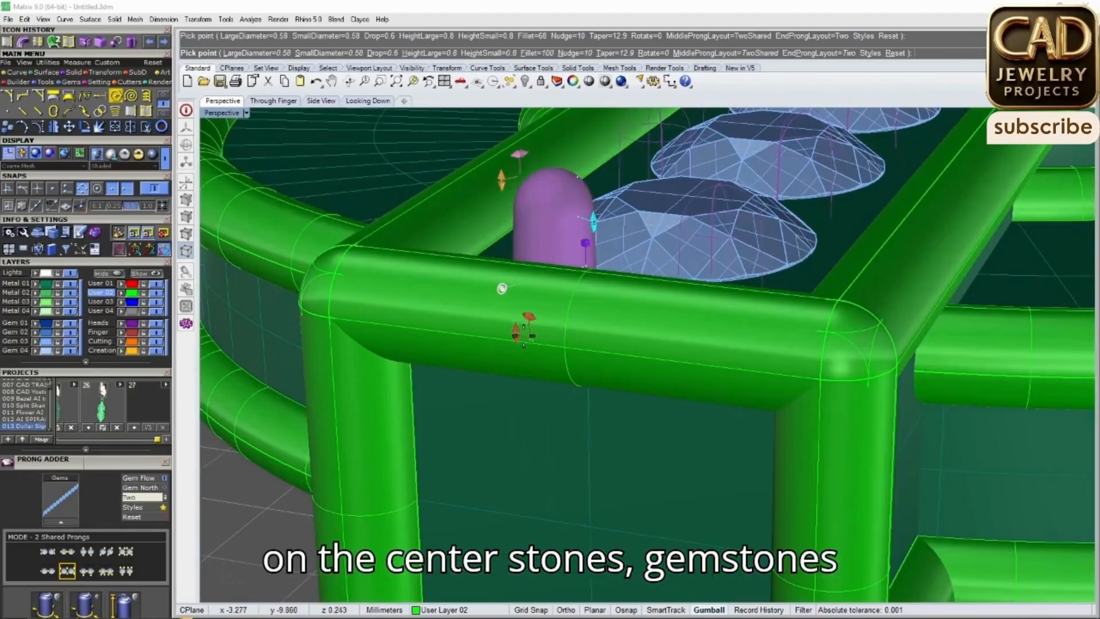
pyautogui.moveTo(516, 333); pyautogui.dragTo(520, 375)
pyautogui.scroll(-4, 520, 375)
pyautogui.moveTo(518, 280); pyautogui.dragTo(517, 298)
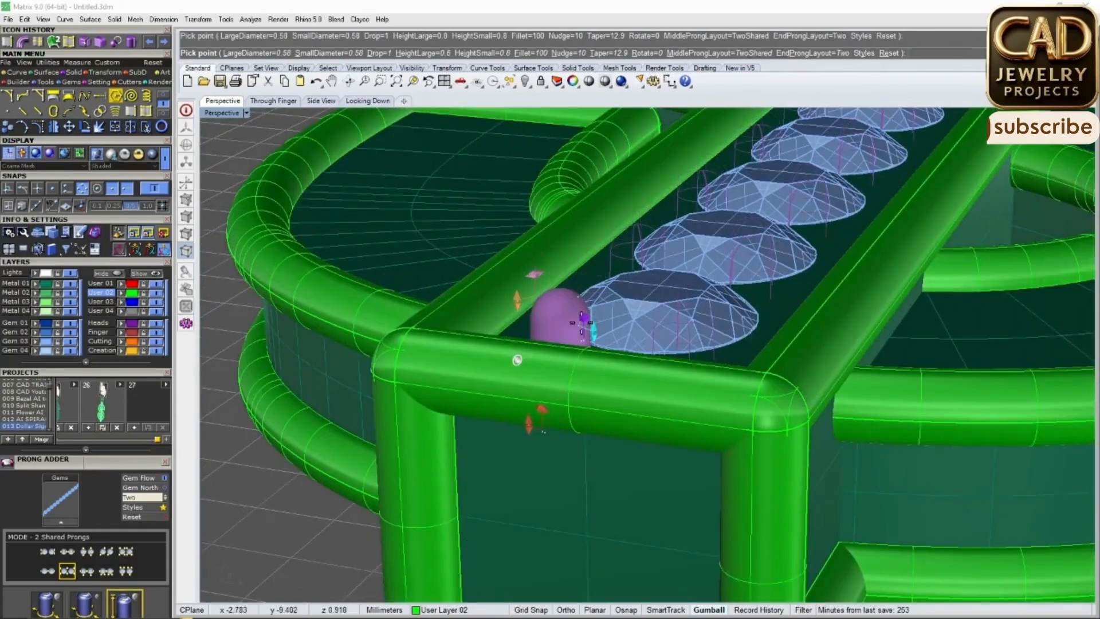
# Set the large prong diameter to 0.7 mm and the prong nudge to 25
pyautogui.scroll(-5, 517, 299)
pyautogui.moveTo(518, 299); pyautogui.dragTo(520, 474, button='right')
pyautogui.scroll(4, 520, 471)
pyautogui.moveTo(521, 441); pyautogui.dragTo(531, 436)
pyautogui.scroll(-6, 550, 418)
pyautogui.moveTo(553, 418); pyautogui.dragTo(647, 444, button='right')
pyautogui.scroll(5, 647, 442)
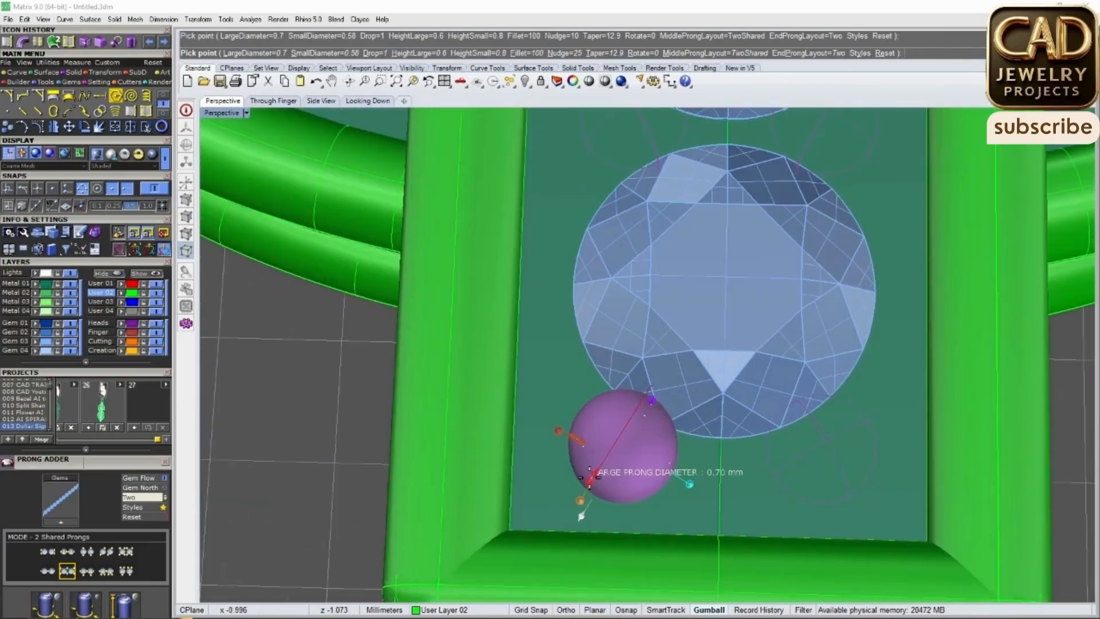
pyautogui.scroll(-8, 589, 438)
pyautogui.scroll(7, 591, 432)
pyautogui.scroll(-7, 599, 467)
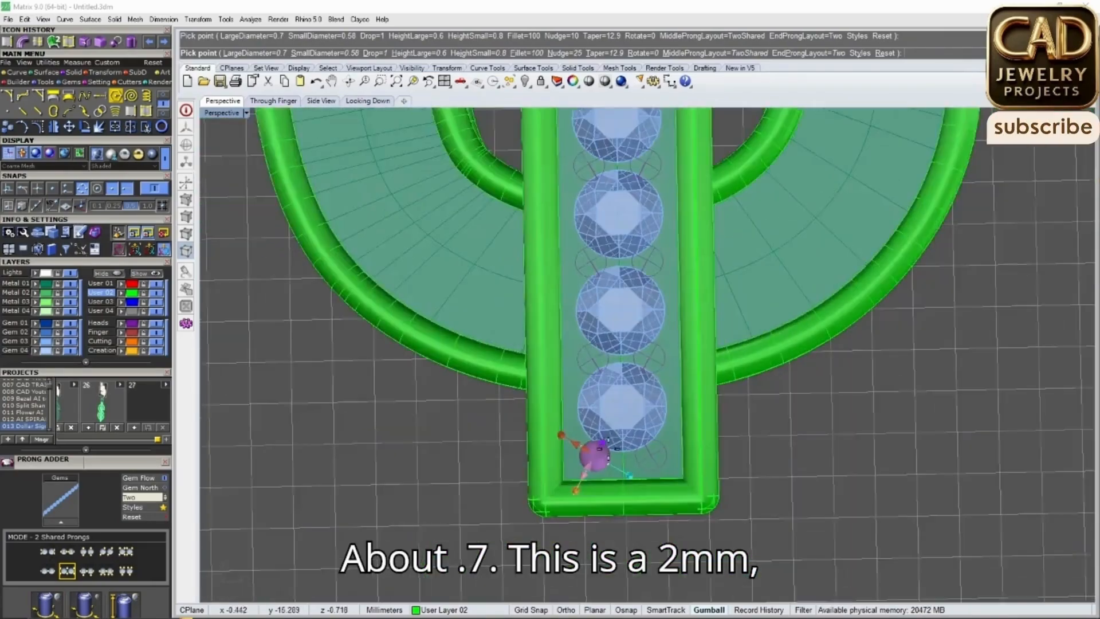
# Enlarge the large prong diameter to about 0.76 mm
pyautogui.scroll(4, 619, 430)
pyautogui.scroll(-5, 591, 421)
pyautogui.scroll(8, 555, 424)
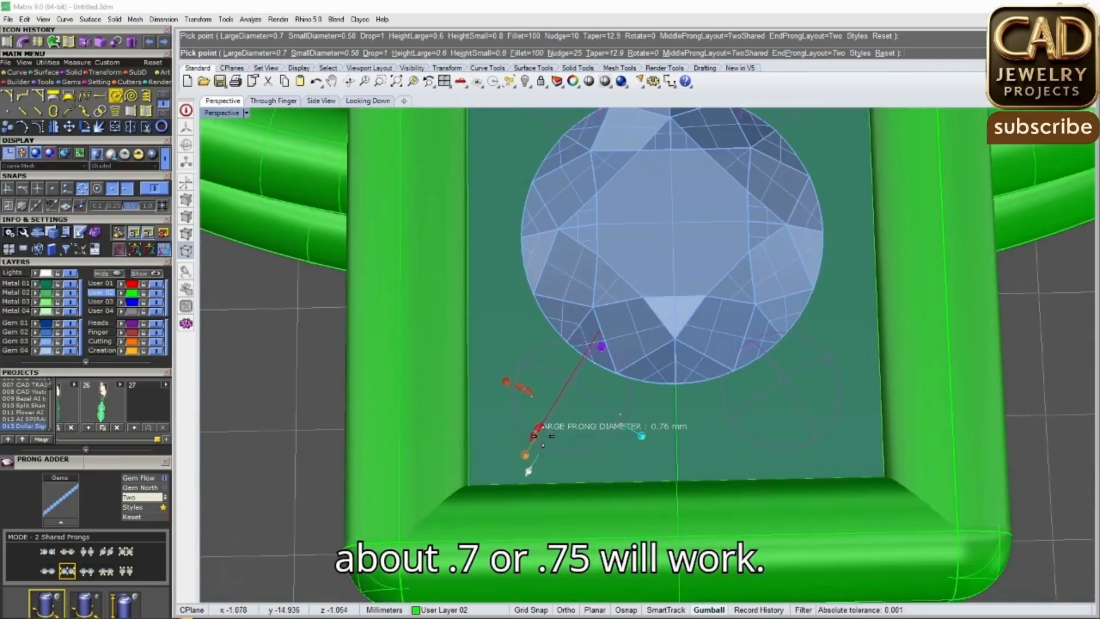
pyautogui.moveTo(543, 436); pyautogui.dragTo(542, 436)
pyautogui.scroll(-8, 553, 395)
pyautogui.scroll(6, 552, 264)
# Adjust the prong height in side view and create the prongs along the bar's gems
pyautogui.moveTo(555, 381); pyautogui.dragTo(550, 243, button='right')
pyautogui.scroll(-7, 552, 258)
pyautogui.scroll(7, 548, 251)
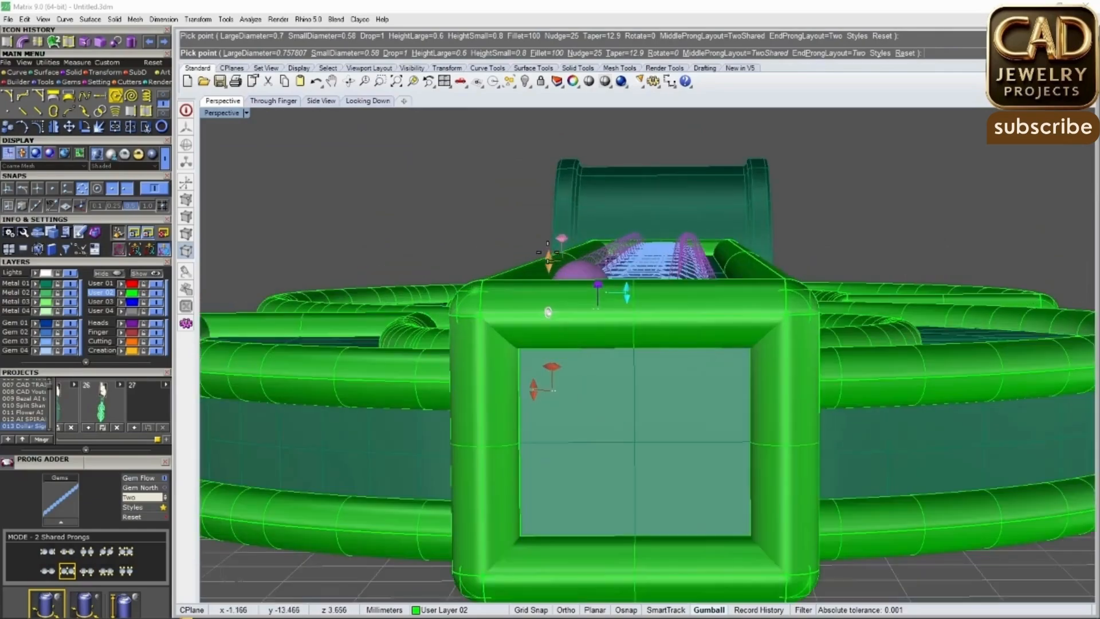
pyautogui.moveTo(550, 238); pyautogui.dragTo(550, 238)
pyautogui.moveTo(550, 240); pyautogui.dragTo(477, 248, button='right')
pyautogui.moveTo(457, 230); pyautogui.dragTo(457, 230)
pyautogui.moveTo(596, 272); pyautogui.dragTo(660, 434, button='right')
pyautogui.scroll(-8, 613, 404)
pyautogui.scroll(6, 623, 408)
pyautogui.press('Return')
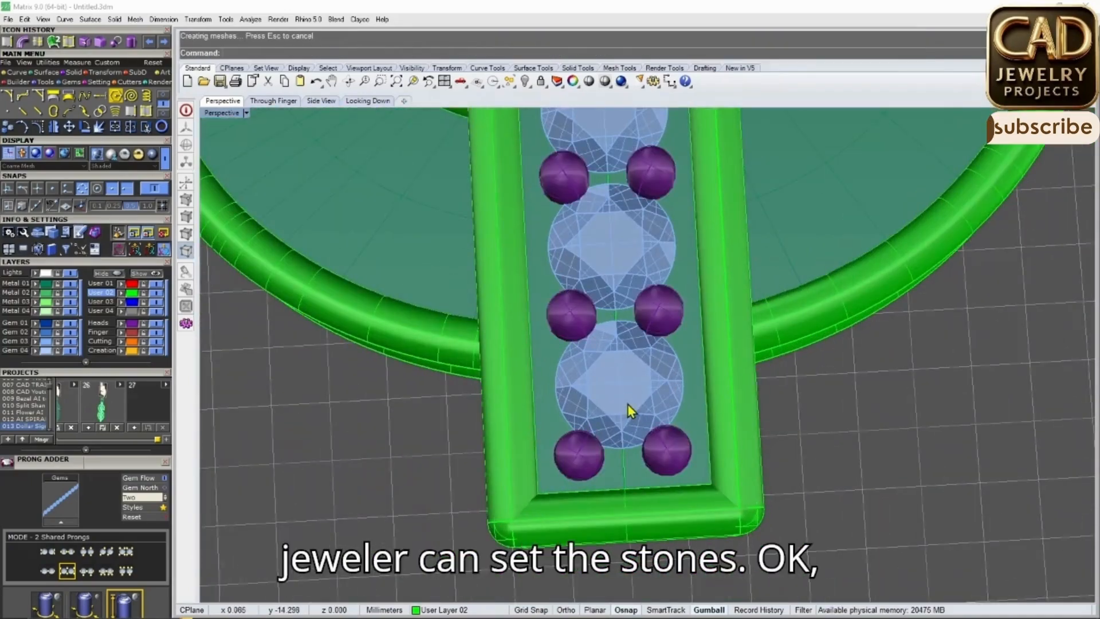
# Select the whole model and save it into project slot 27
pyautogui.scroll(-8, 636, 419)
pyautogui.scroll(7, 614, 369)
pyautogui.moveTo(614, 369); pyautogui.dragTo(590, 435, button='right')
pyautogui.scroll(-5, 592, 431)
pyautogui.scroll(-4, 592, 431)
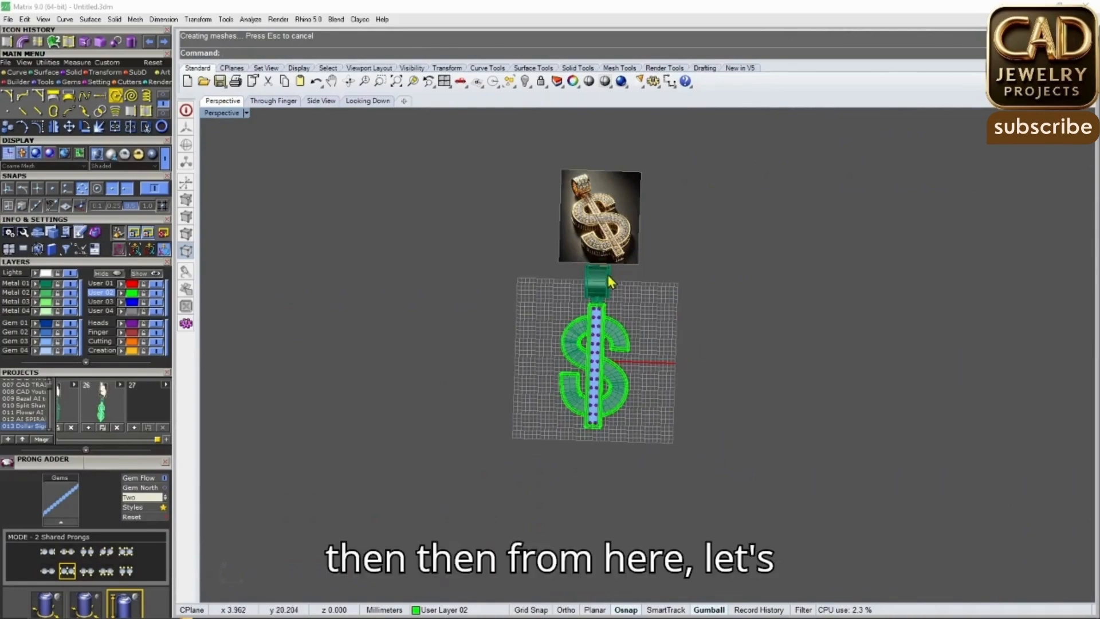
pyautogui.hotkey('ctrl', 'a')
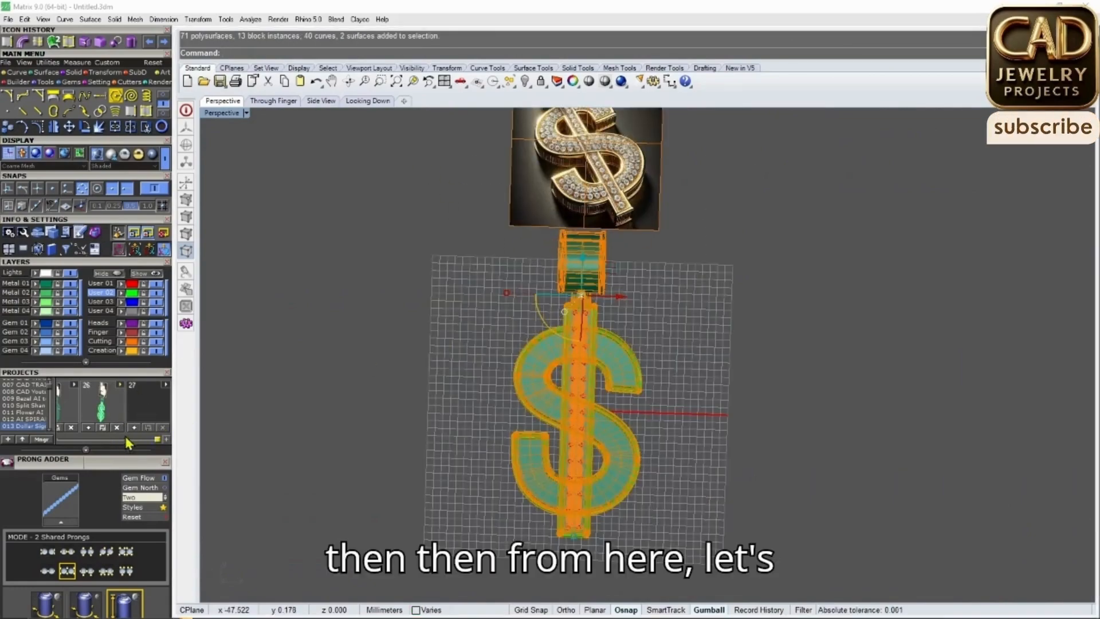
pyautogui.click(134, 428)
pyautogui.click(670, 271)
# Extract a circular isocurve in the U direction around the middle of the bail
pyautogui.scroll(12, 639, 258)
pyautogui.moveTo(556, 333); pyautogui.dragTo(496, 324, button='right')
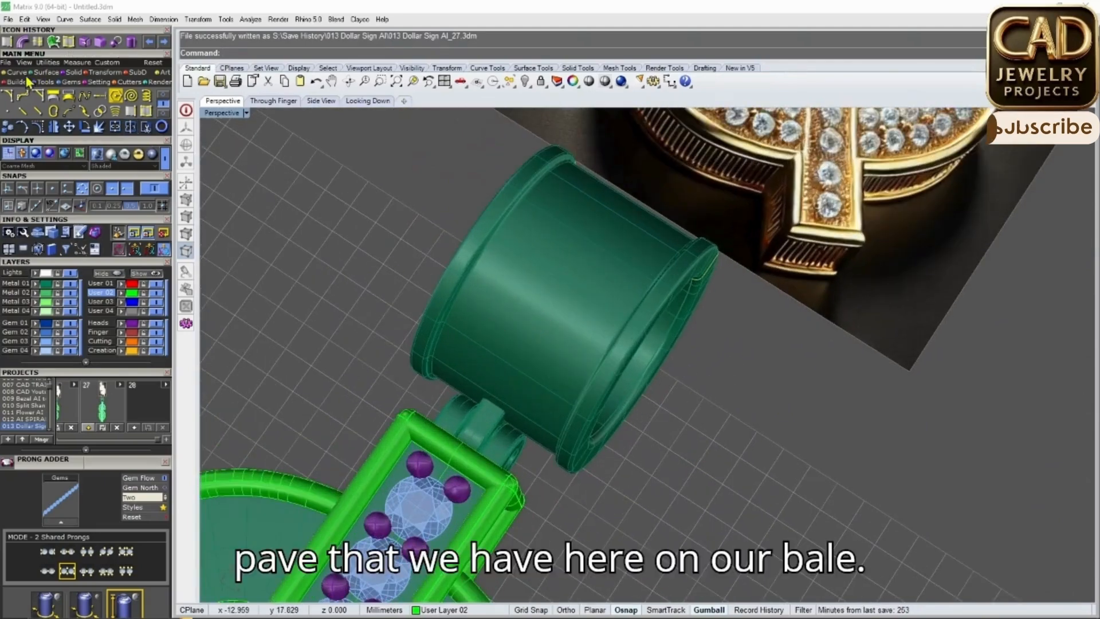
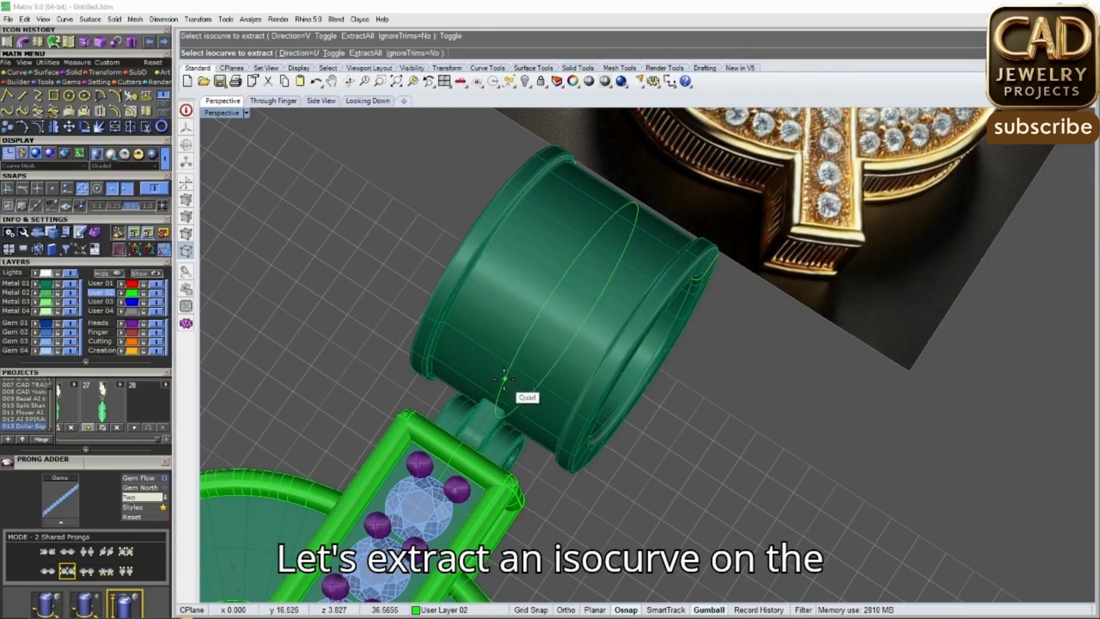
pyautogui.click(636, 197)
pyautogui.rightClick(605, 275)
pyautogui.moveTo(584, 321); pyautogui.dragTo(570, 281, button='right')
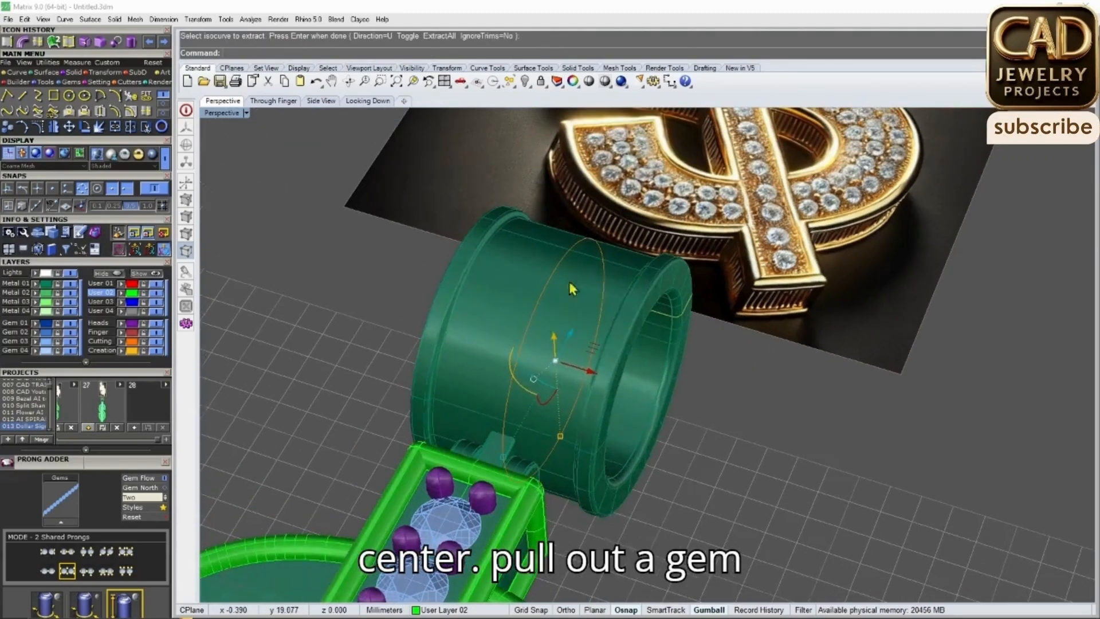
# Try placing a row of round gems on the bail's isocurve and reposition the ends of the row
pyautogui.press('F6')
pyautogui.click(582, 338)
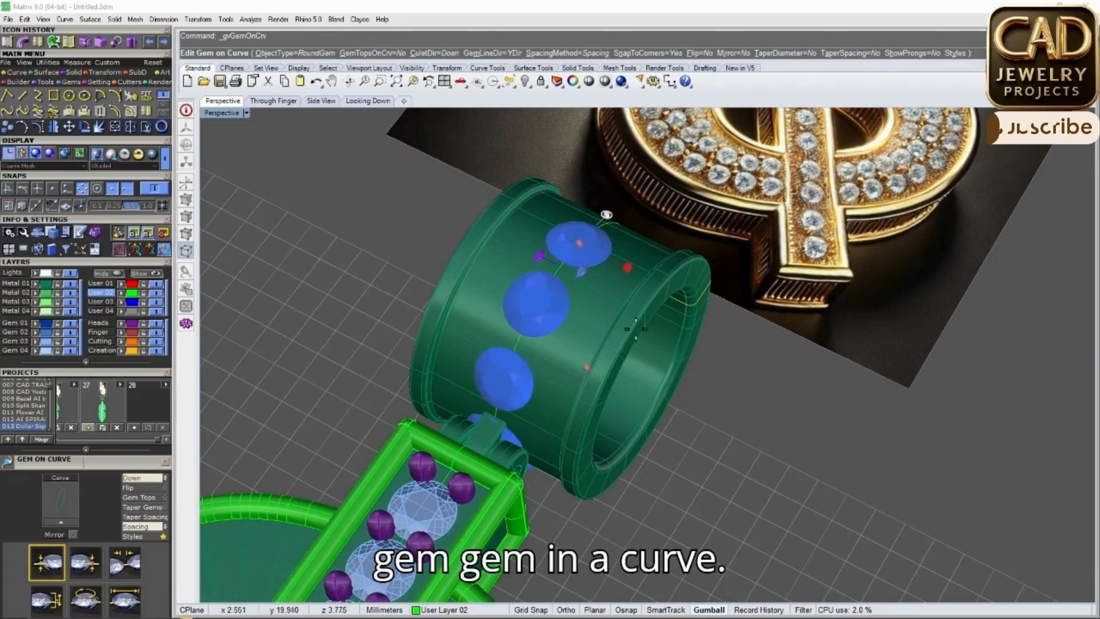
pyautogui.moveTo(580, 245); pyautogui.dragTo(507, 369)
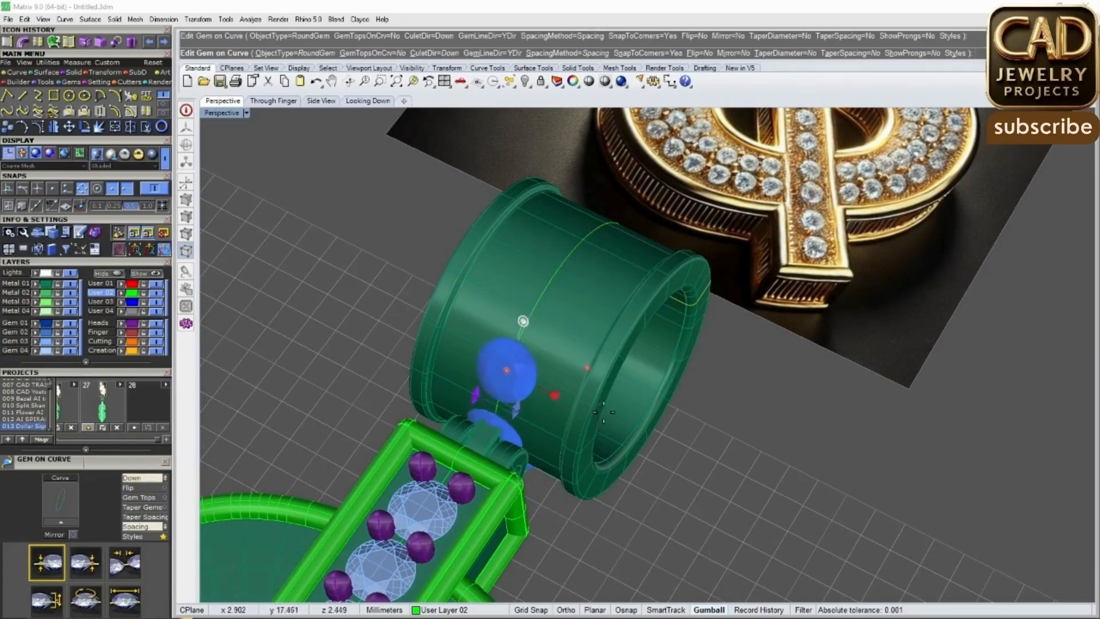
pyautogui.moveTo(553, 427); pyautogui.dragTo(557, 392, button='right')
pyautogui.moveTo(590, 406); pyautogui.dragTo(636, 245)
pyautogui.moveTo(607, 321); pyautogui.dragTo(487, 336, button='right')
pyautogui.scroll(3, 487, 337)
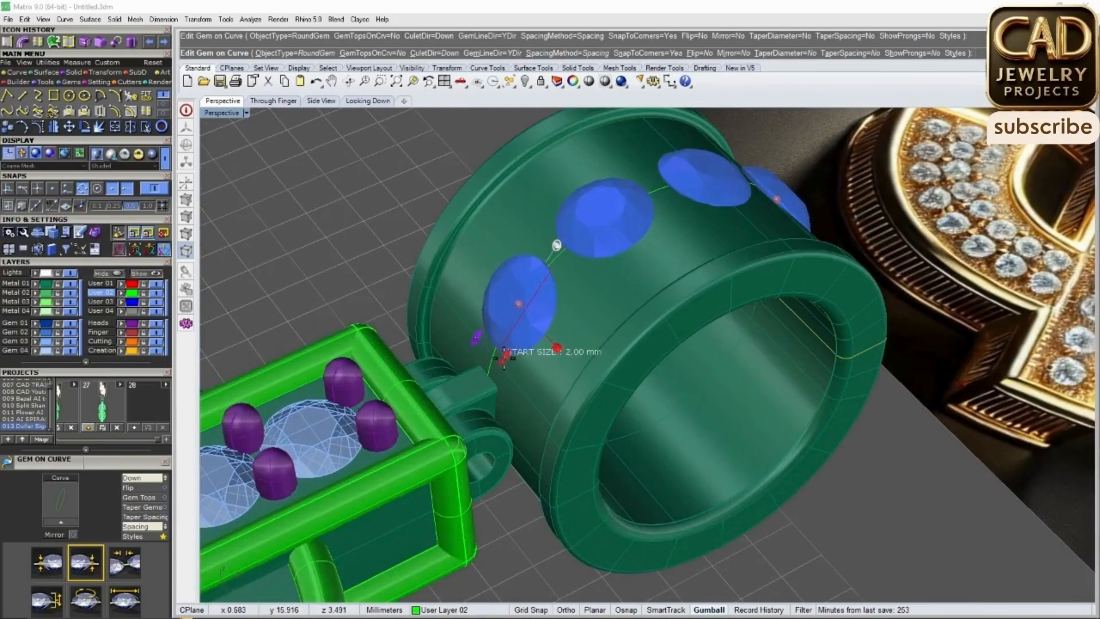
# Try reducing the start size of the bail gems to about 1.2 mm
pyautogui.moveTo(513, 354); pyautogui.dragTo(522, 340)
pyautogui.moveTo(532, 324); pyautogui.dragTo(594, 331, button='right')
pyautogui.moveTo(511, 333); pyautogui.dragTo(504, 362)
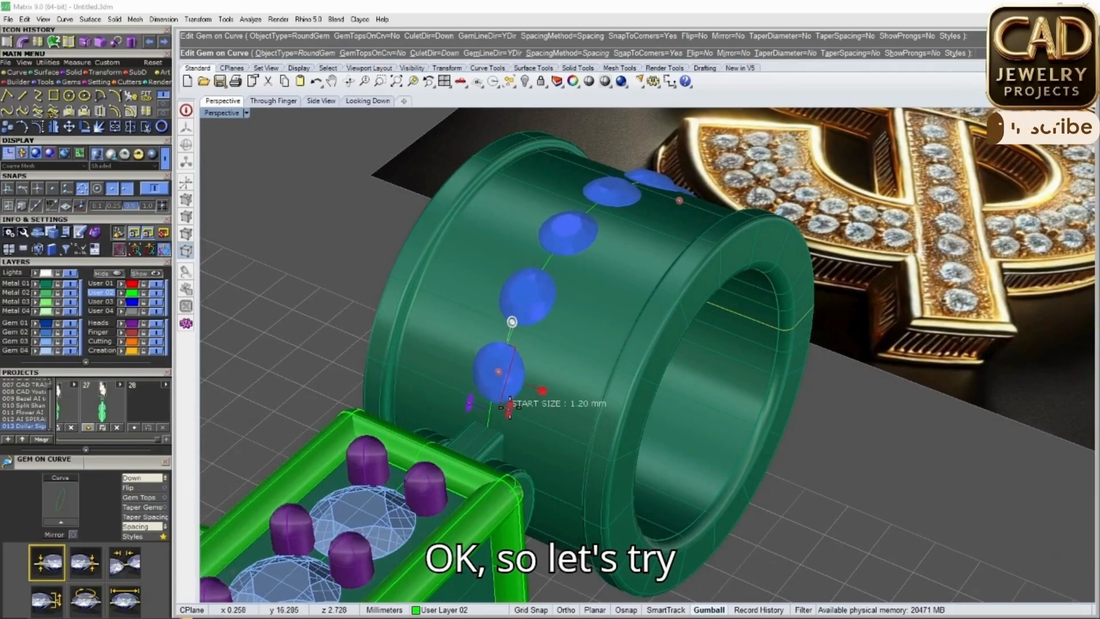
pyautogui.moveTo(509, 404); pyautogui.dragTo(512, 408)
# Extend the end of the gem row around the underside of the bail toward the hinge
pyautogui.scroll(-8, 602, 349)
pyautogui.moveTo(601, 350); pyautogui.dragTo(464, 327, button='right')
pyautogui.moveTo(682, 272); pyautogui.dragTo(680, 308)
pyautogui.moveTo(650, 401); pyautogui.dragTo(516, 344, button='right')
pyautogui.scroll(5, 513, 427)
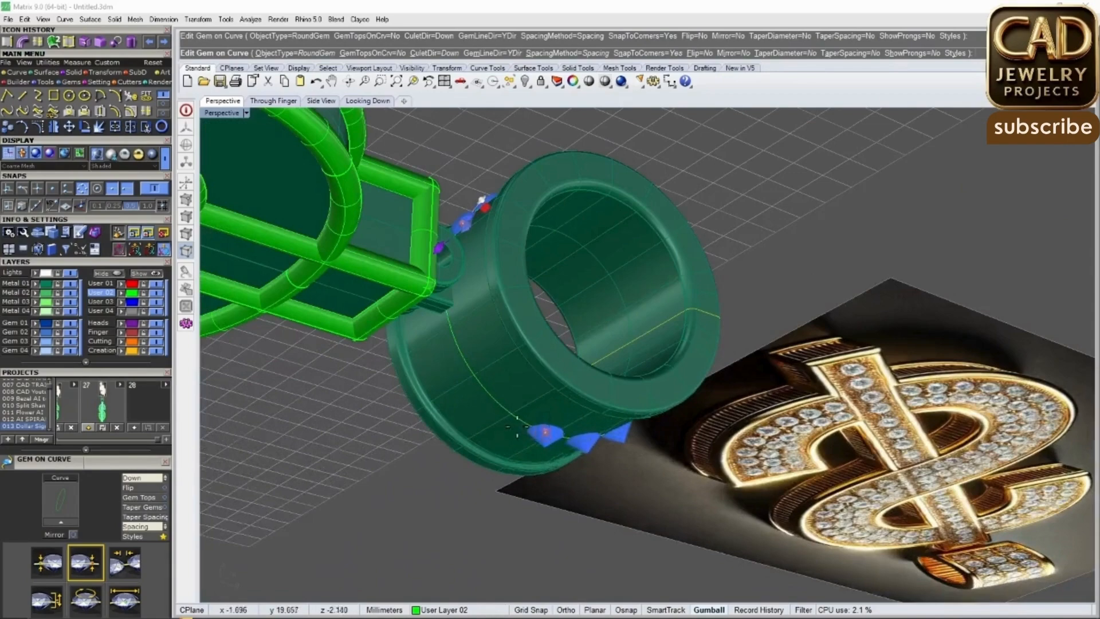
pyautogui.moveTo(543, 428); pyautogui.dragTo(454, 337)
pyautogui.moveTo(461, 367); pyautogui.dragTo(449, 275, button='right')
pyautogui.scroll(5, 467, 367)
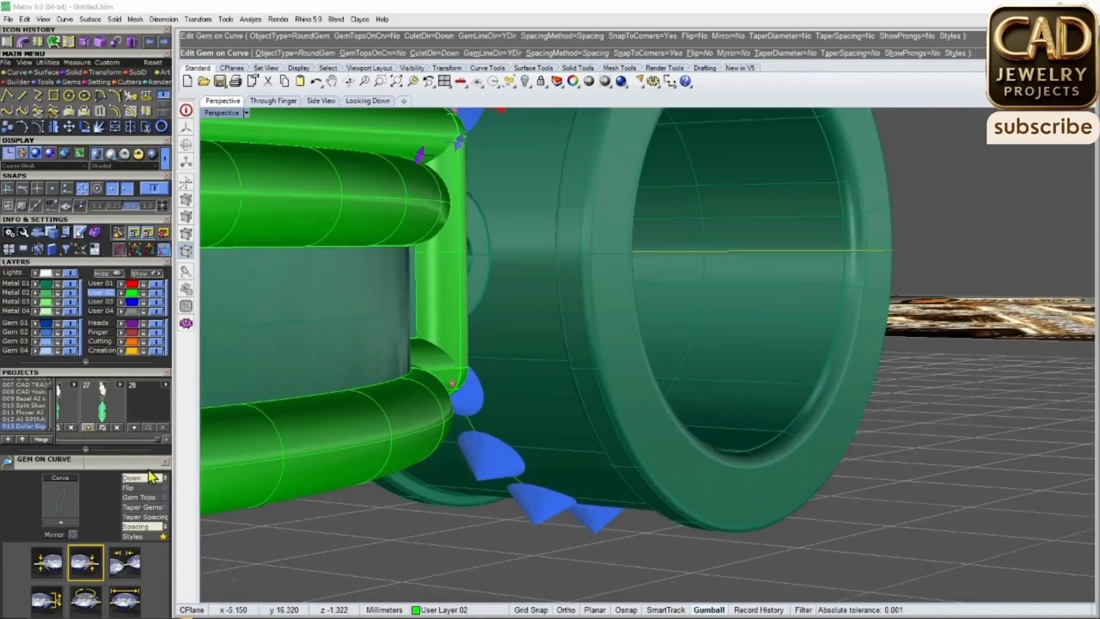
# Direct the gem culets by the bail surface, flip the gems and finish the row
pyautogui.click(515, 343)
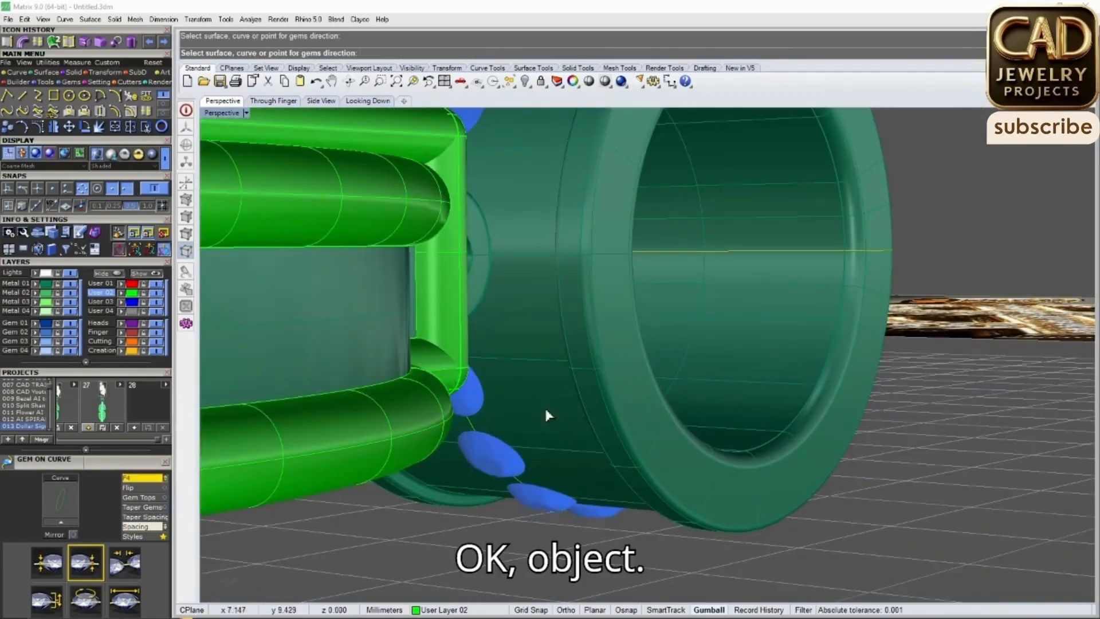
pyautogui.scroll(-4, 504, 355)
pyautogui.moveTo(493, 356); pyautogui.dragTo(453, 352, button='right')
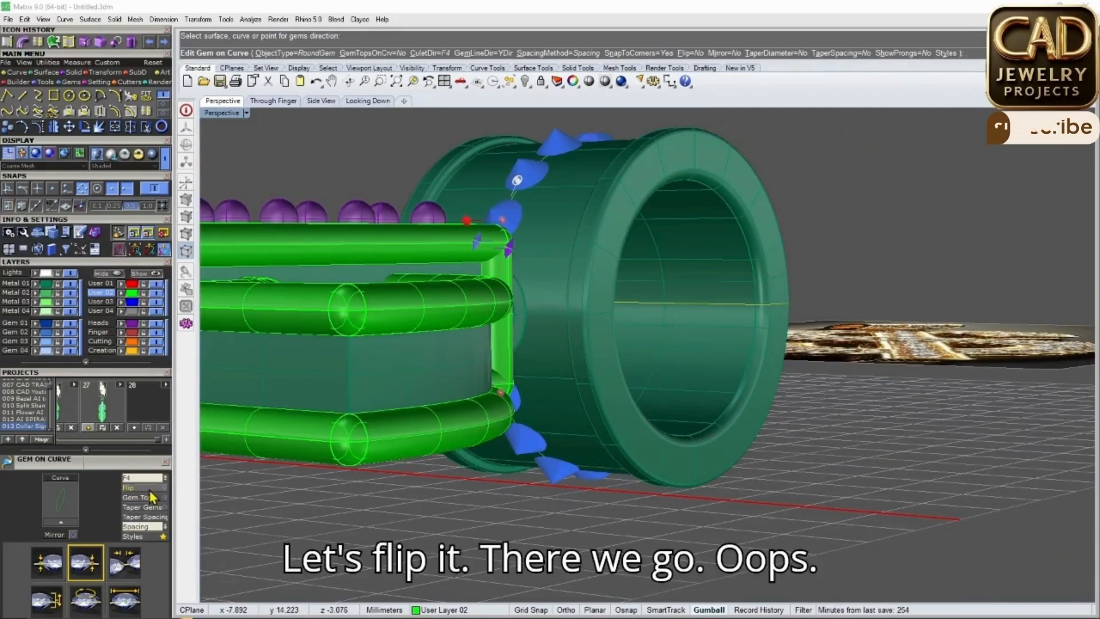
pyautogui.moveTo(671, 281); pyautogui.dragTo(621, 376, button='right')
pyautogui.moveTo(536, 278); pyautogui.dragTo(534, 333, button='right')
pyautogui.rightClick(538, 326)
# Delete the trial gem row from the bail
pyautogui.click(603, 275)
pyautogui.press('Delete')
pyautogui.click(600, 276)
pyautogui.press('Escape')
# Rebuild the bail's isocurve with 20 points and degree 3
pyautogui.click(631, 294)
pyautogui.click(633, 291)
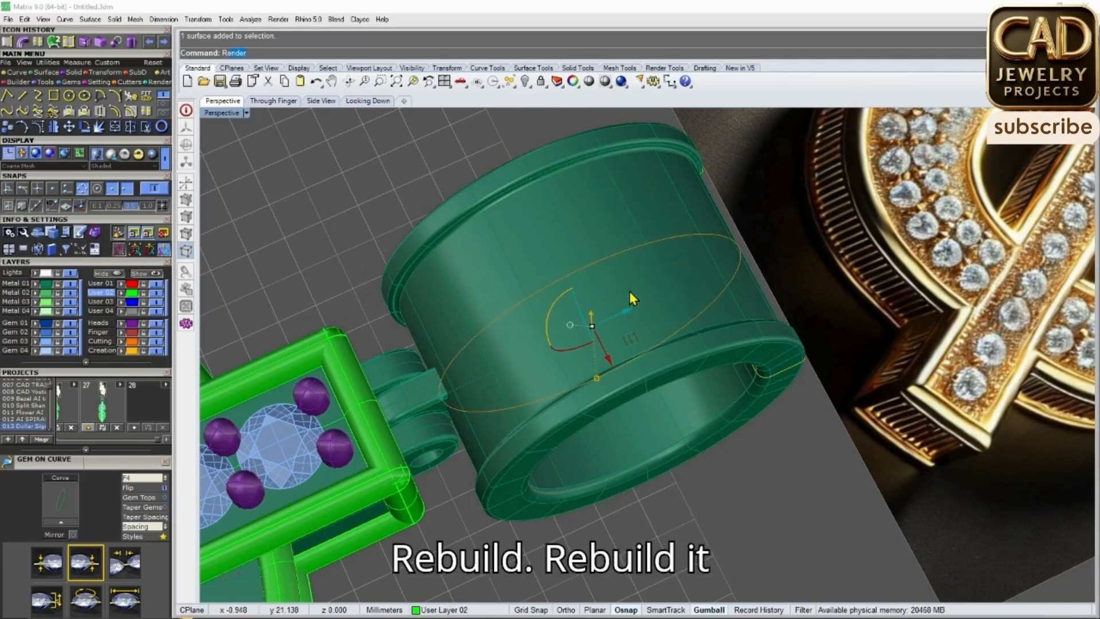
pyautogui.write('Rebuild')
pyautogui.press('Return')
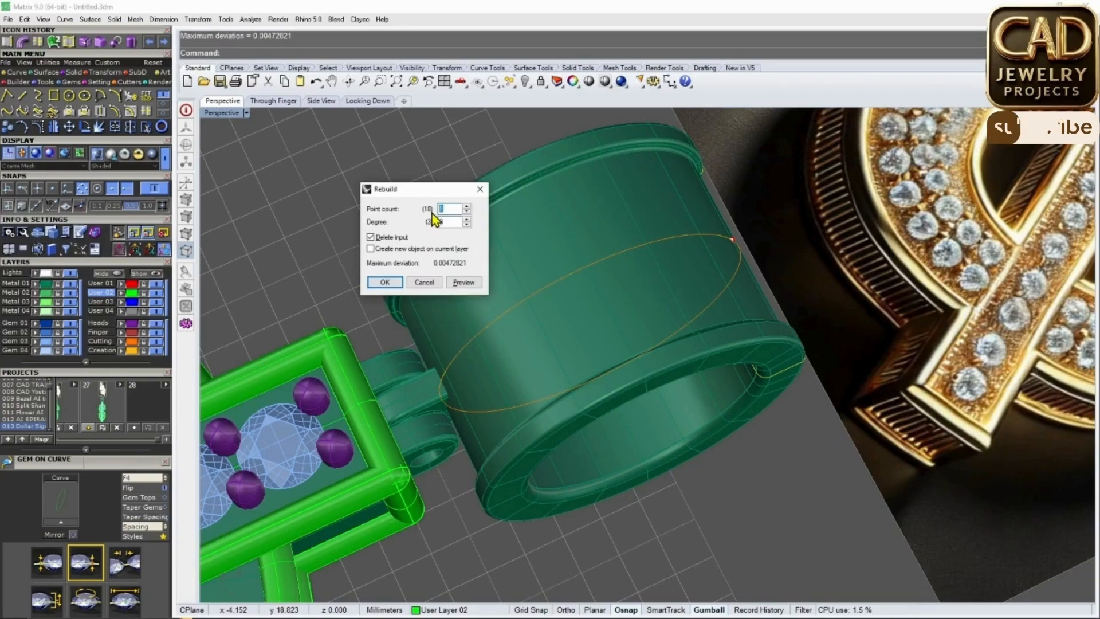
pyautogui.write('20')
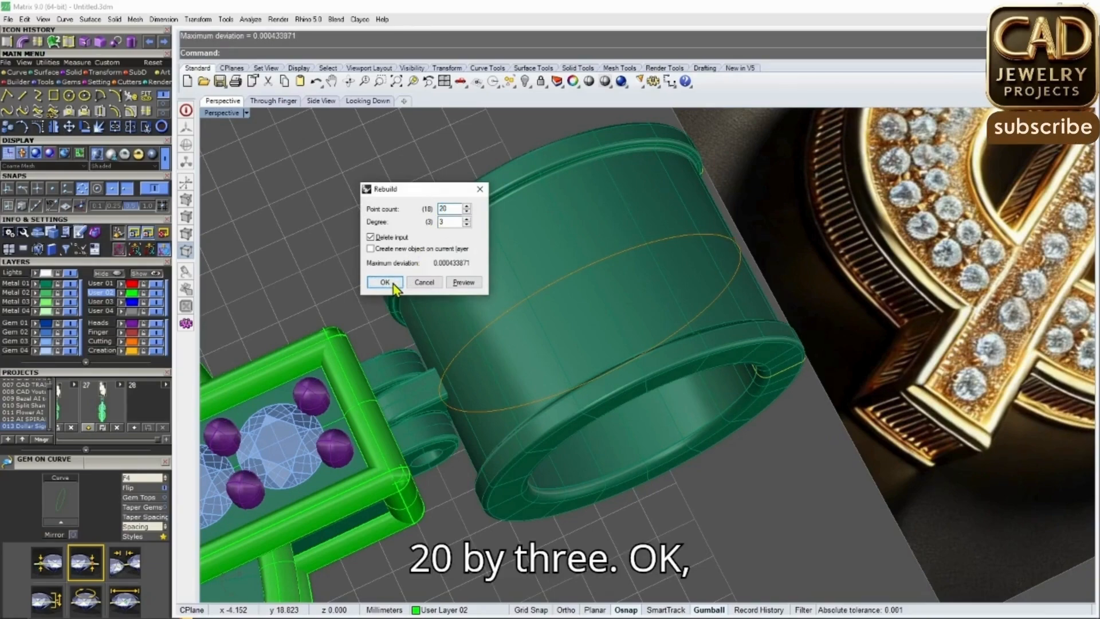
pyautogui.click(393, 284)
# Try a gem row on the rebuilt bail curve, moving its end and directing the culets by object
pyautogui.press('F6')
pyautogui.click(569, 318)
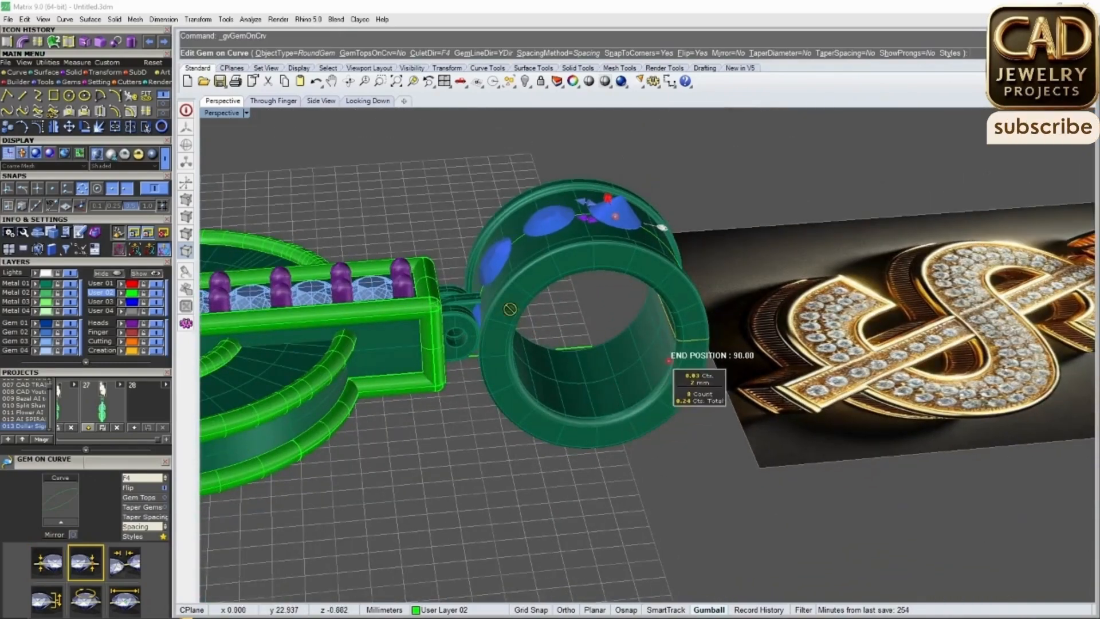
pyautogui.moveTo(589, 236); pyautogui.dragTo(613, 226, button='right')
pyautogui.moveTo(613, 221); pyautogui.dragTo(674, 245)
pyautogui.moveTo(675, 246); pyautogui.dragTo(679, 299, button='right')
pyautogui.scroll(4, 704, 290)
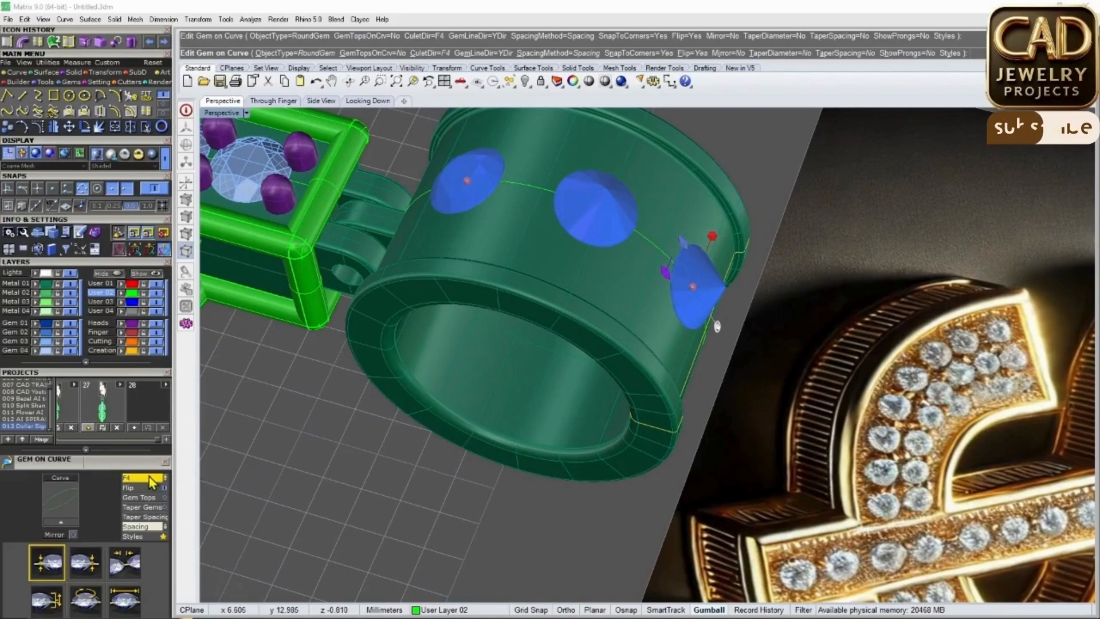
pyautogui.moveTo(599, 349); pyautogui.dragTo(562, 328, button='right')
pyautogui.click(629, 326)
pyautogui.press('Escape')
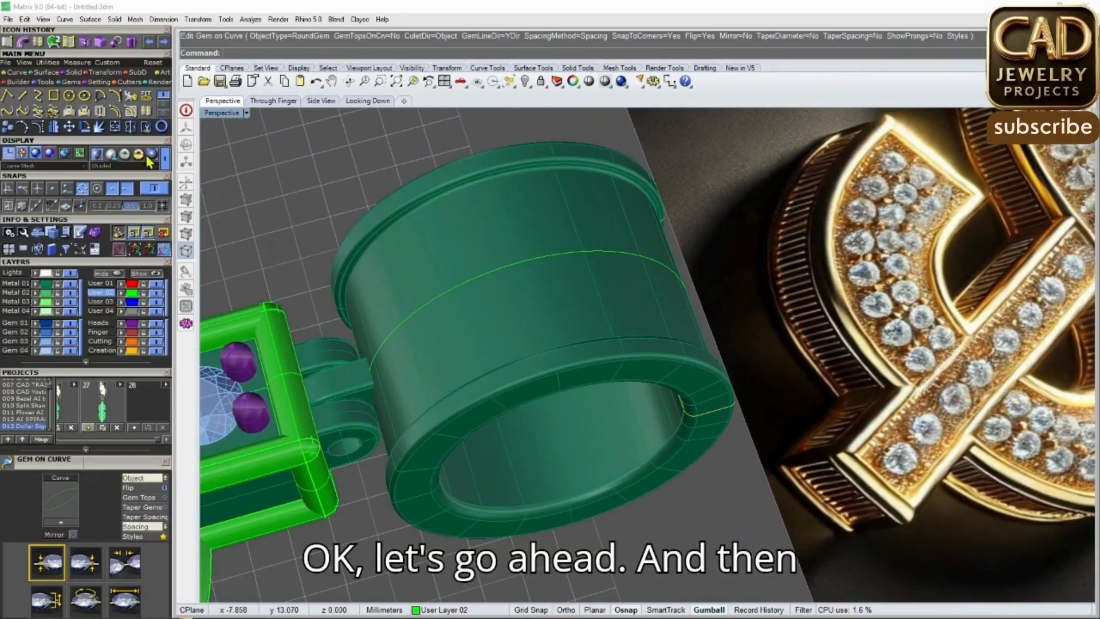
# Extract the bail's outer cylindrical surface and select the closed curve around its middle
pyautogui.click(69, 82)
pyautogui.click(86, 97)
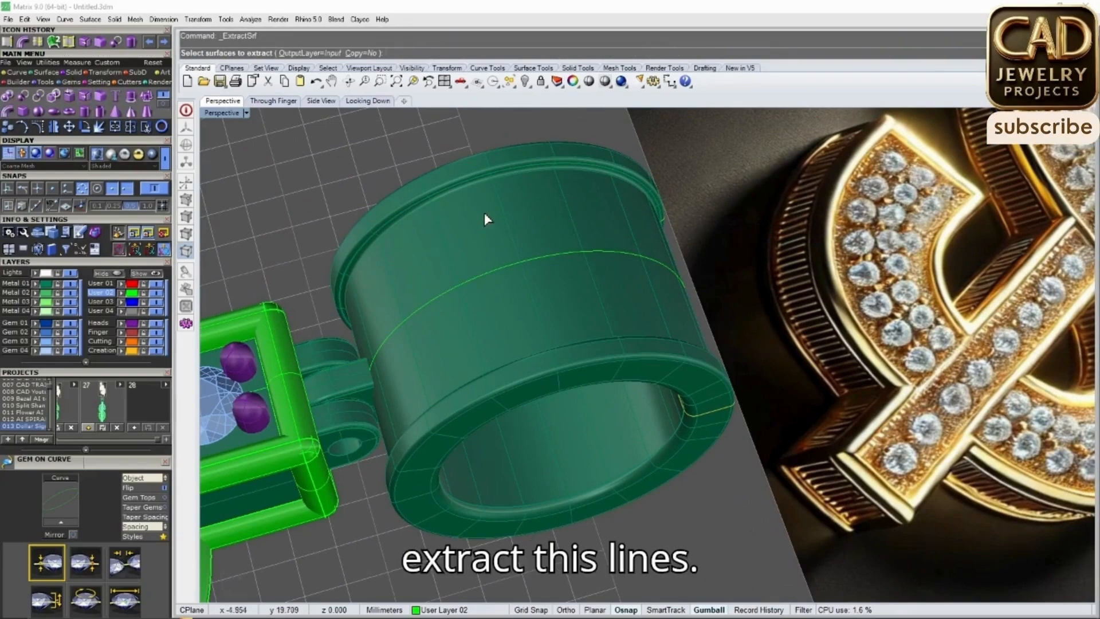
pyautogui.moveTo(504, 291); pyautogui.dragTo(537, 340, button='right')
pyautogui.click(550, 288)
pyautogui.click(601, 303)
pyautogui.click(622, 338)
# Try placing gems on the closed bail curve again and reposition the start and end of the row
pyautogui.press('F6')
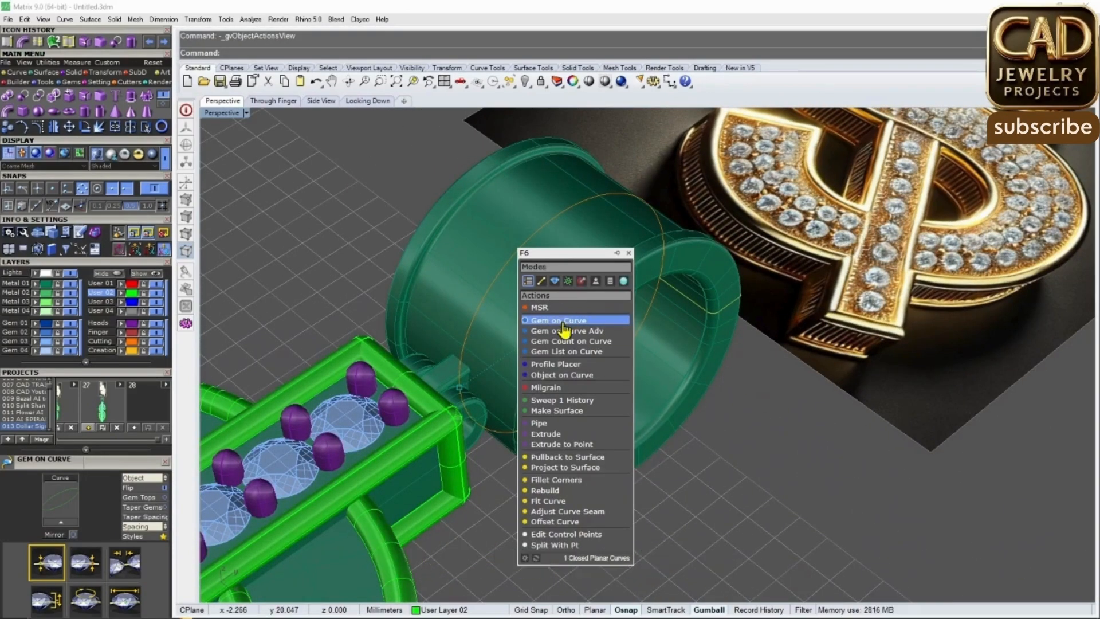
pyautogui.click(563, 324)
pyautogui.moveTo(535, 314); pyautogui.dragTo(510, 333, button='right')
pyautogui.moveTo(591, 224); pyautogui.dragTo(533, 296)
pyautogui.moveTo(598, 377); pyautogui.dragTo(605, 214)
pyautogui.moveTo(622, 230); pyautogui.dragTo(577, 270, button='right')
pyautogui.scroll(4, 553, 292)
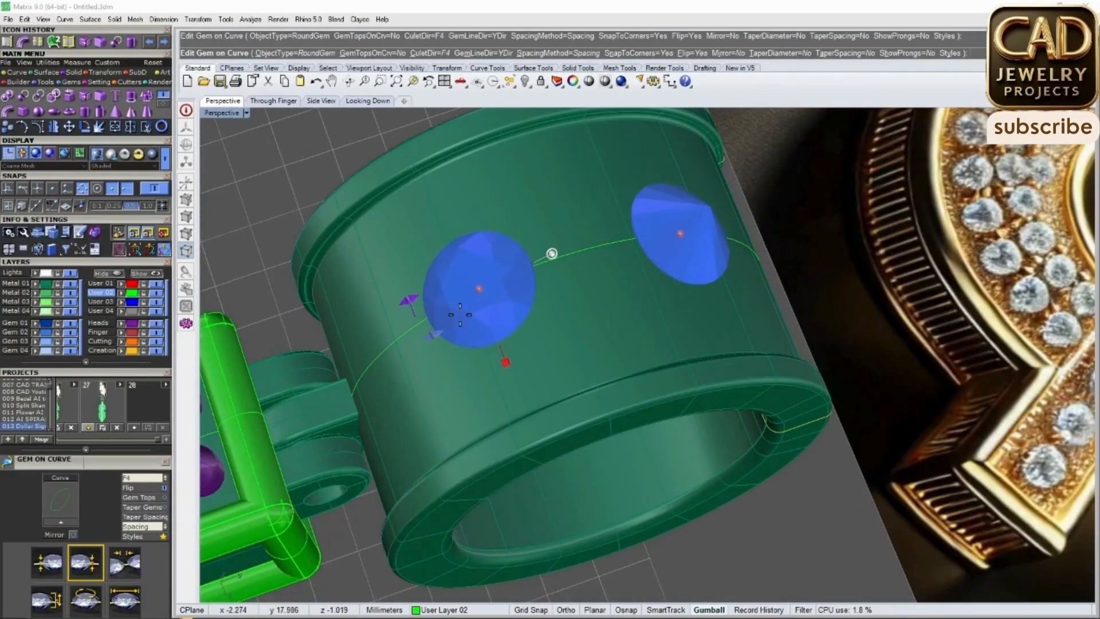
# Turn off Flip for the bail gems and try shifting the row along the curve
pyautogui.click(150, 491)
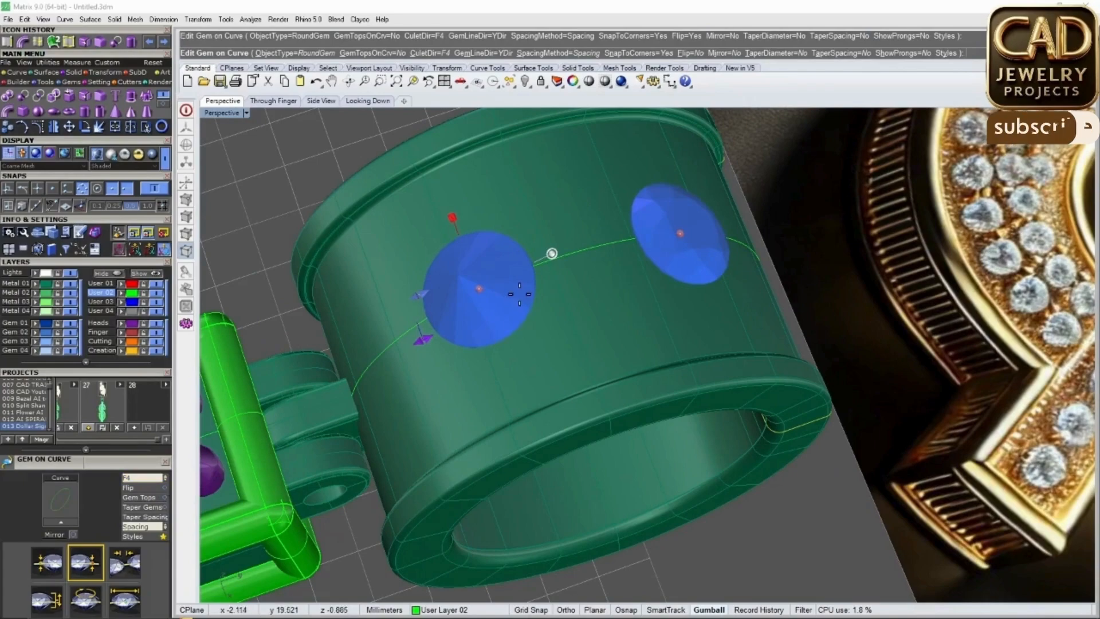
pyautogui.moveTo(481, 288); pyautogui.dragTo(444, 315)
pyautogui.moveTo(530, 324); pyautogui.dragTo(507, 304, button='right')
pyautogui.scroll(-5, 508, 287)
pyautogui.moveTo(463, 238); pyautogui.dragTo(617, 307)
pyautogui.moveTo(595, 307); pyautogui.dragTo(487, 212, button='right')
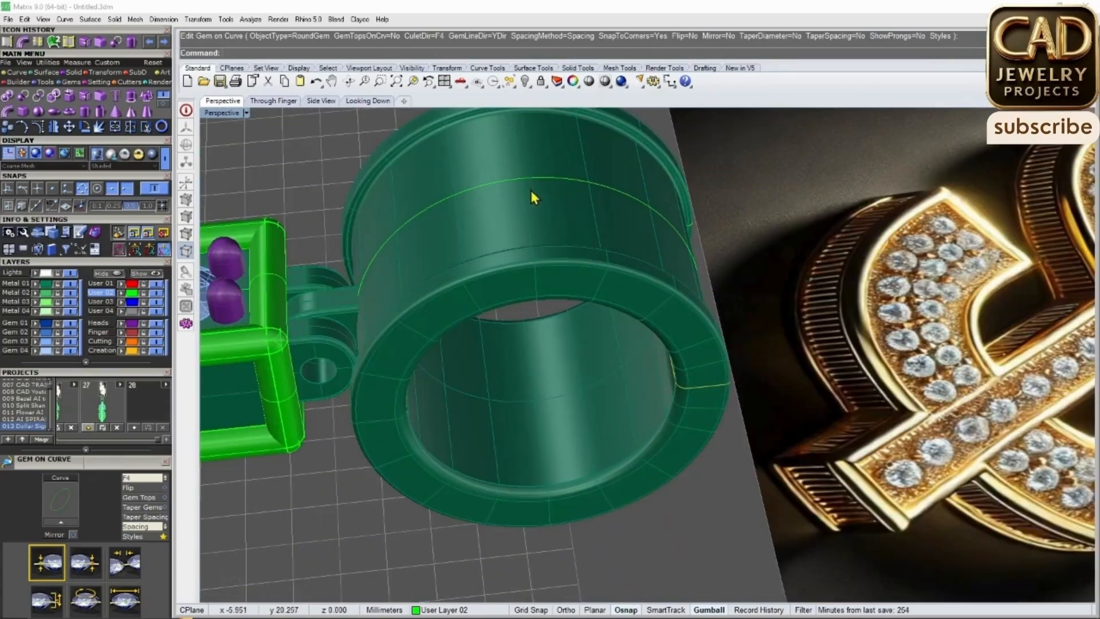
# Draw a circle in the side view, centred on the bail and reaching close to its outer surface
pyautogui.click(531, 189)
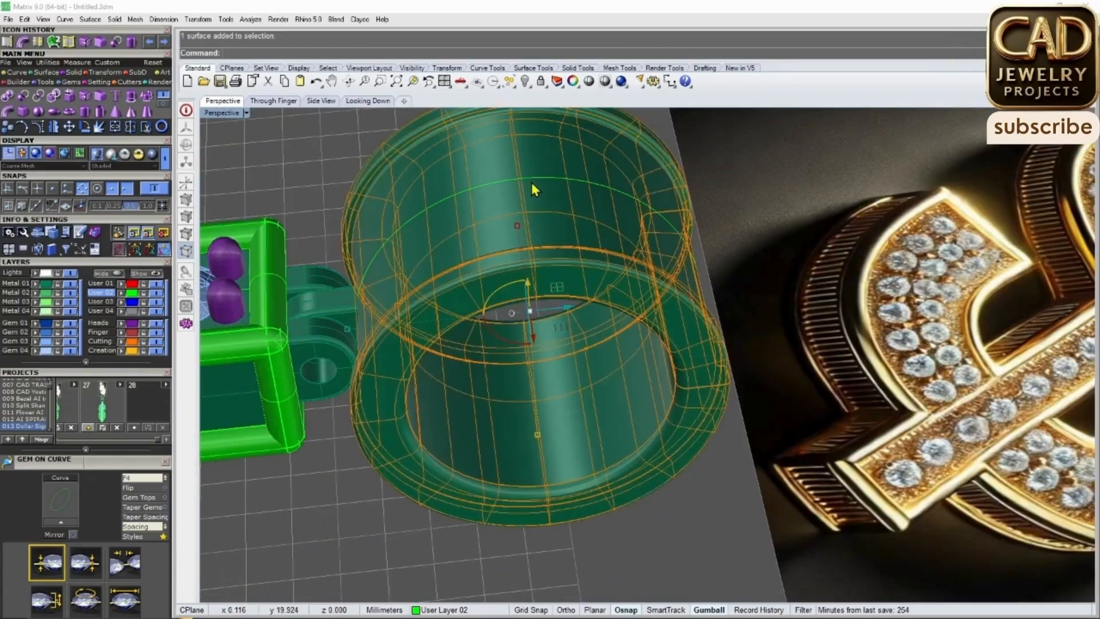
pyautogui.click(273, 100)
pyautogui.click(321, 100)
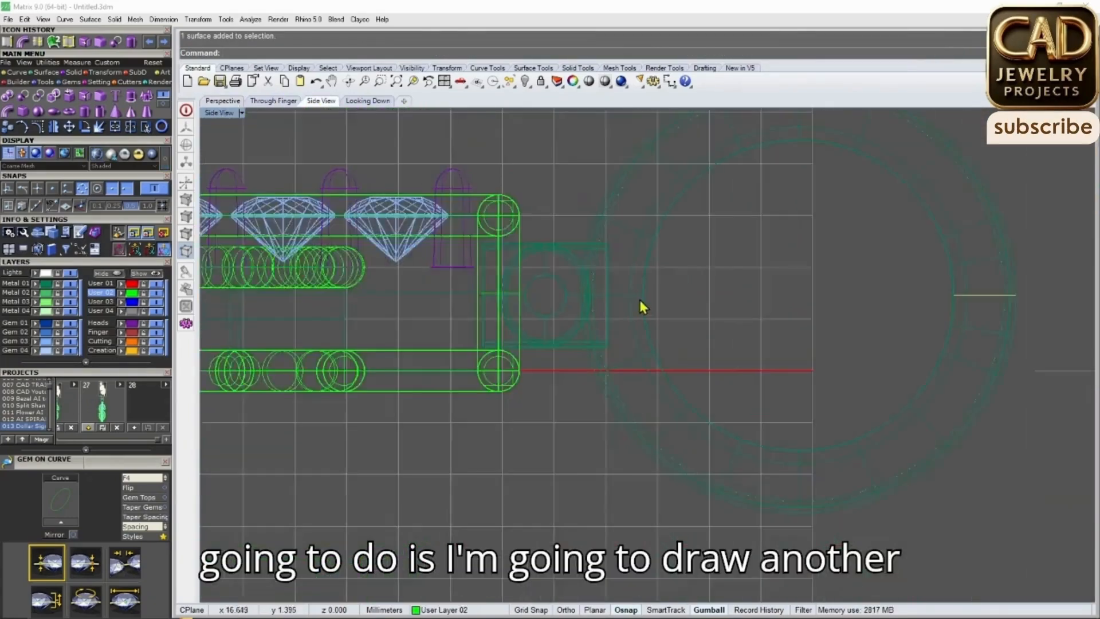
pyautogui.scroll(2, 597, 301)
pyautogui.click(19, 74)
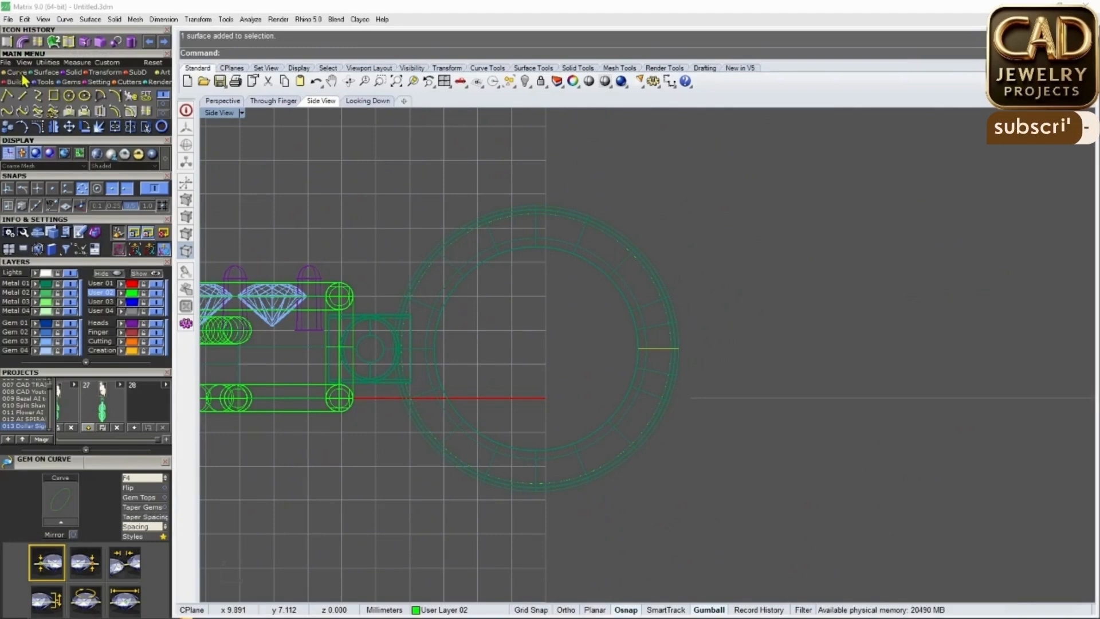
pyautogui.click(69, 96)
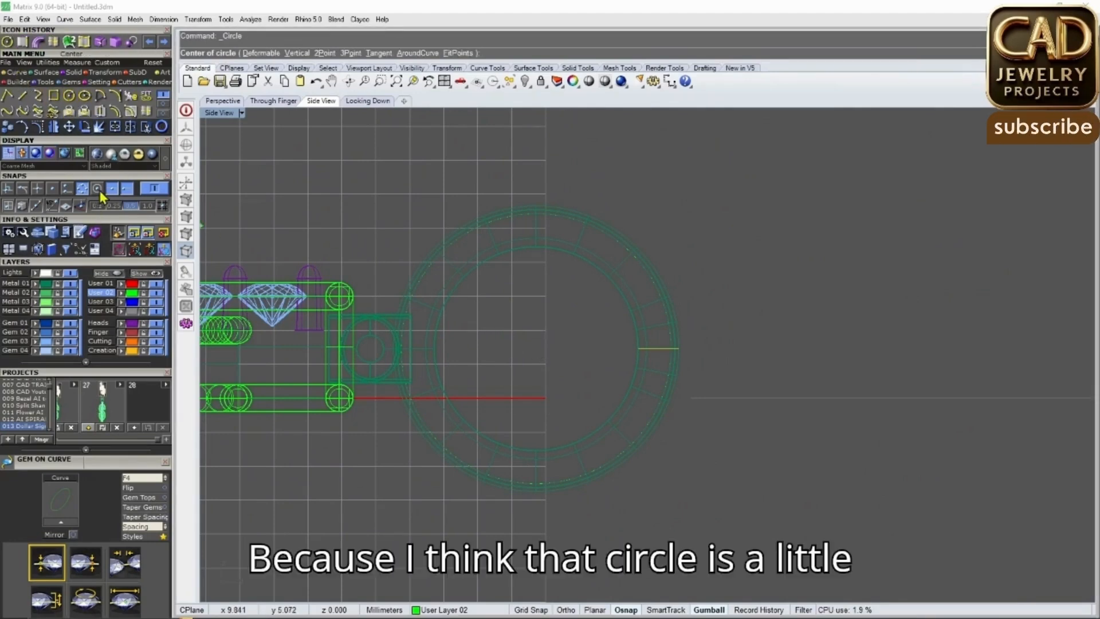
pyautogui.click(540, 348)
pyautogui.scroll(3, 432, 272)
pyautogui.click(415, 265)
# Delete the earlier bail curve that lies right beside the new circle
pyautogui.scroll(12, 417, 276)
pyautogui.click(421, 273)
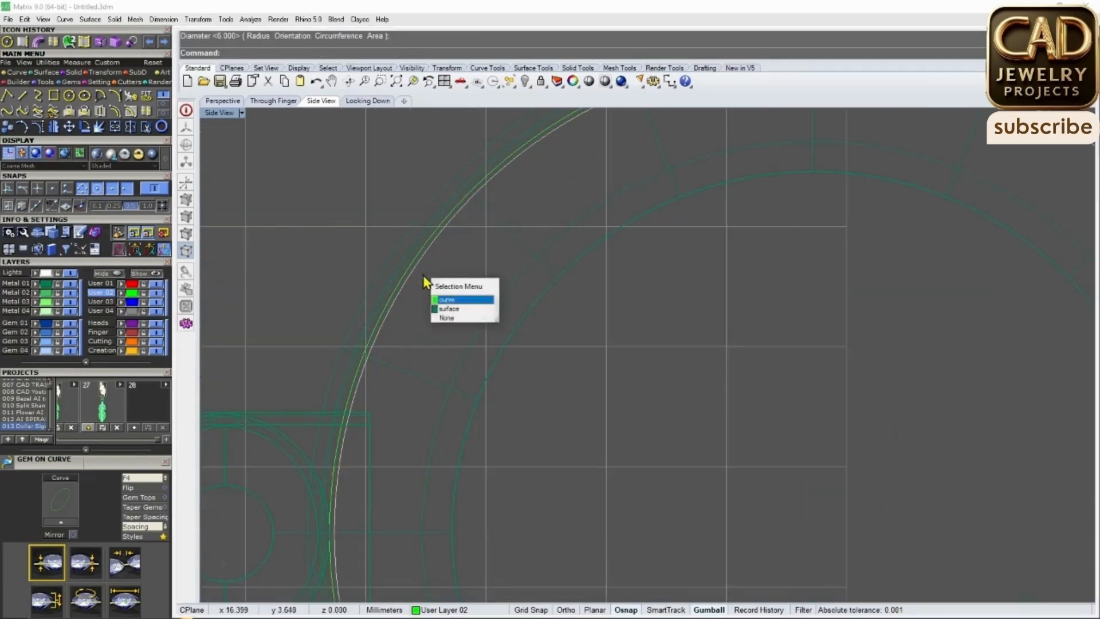
pyautogui.click(445, 299)
pyautogui.press('Delete')
pyautogui.scroll(-6, 413, 274)
# Start a gem row on the new circle, move its start toward the hinge and direct the culets by Object using the bail
pyautogui.click(414, 277)
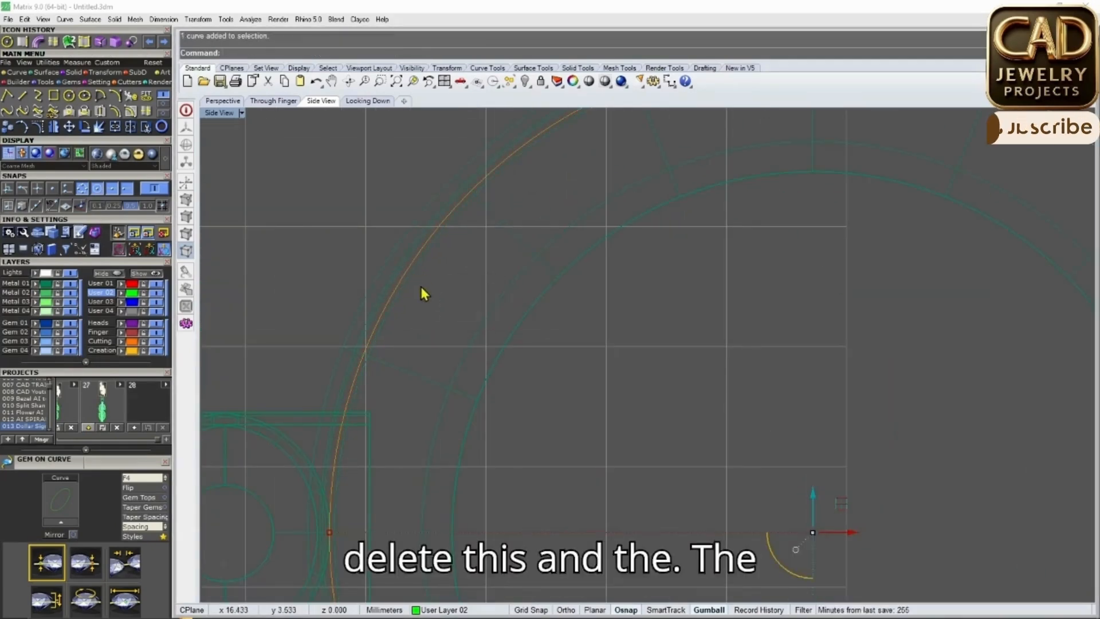
pyautogui.click(223, 101)
pyautogui.press('F6')
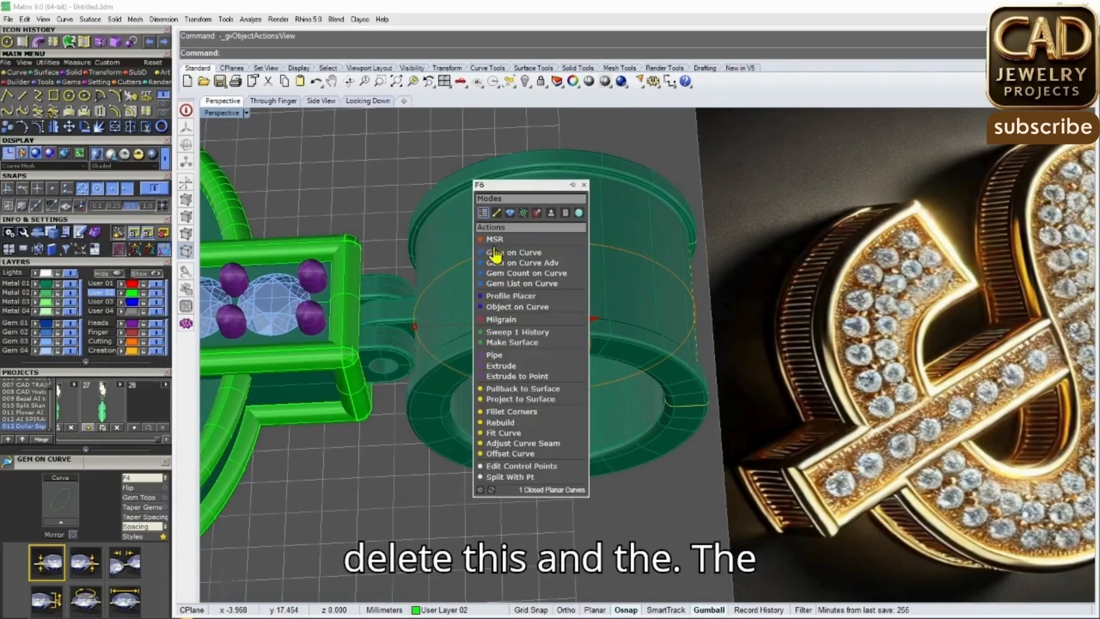
pyautogui.click(522, 263)
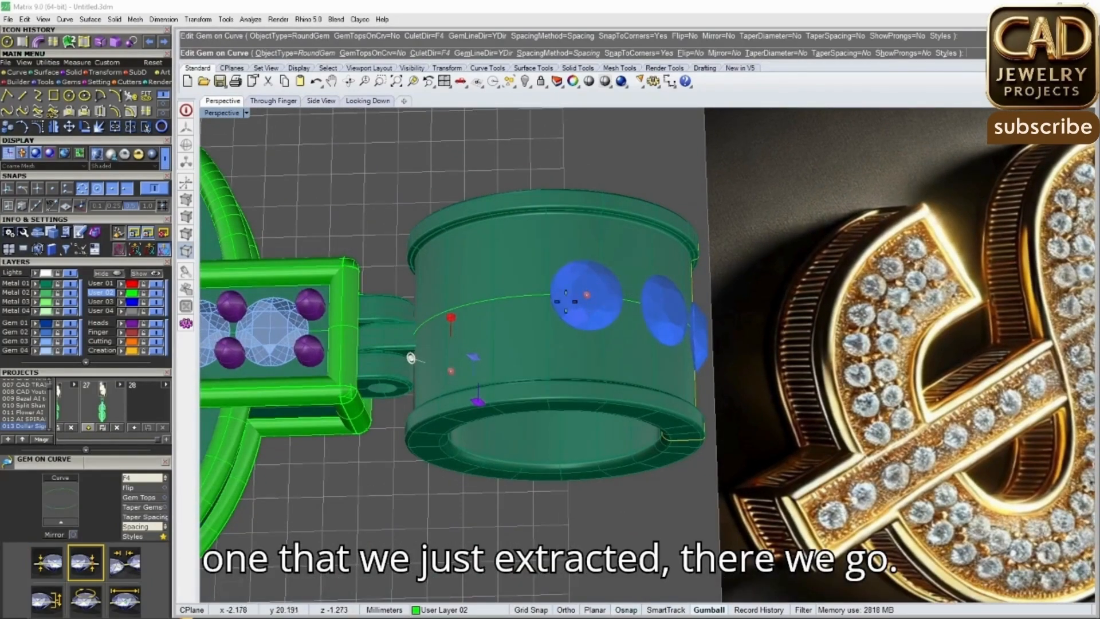
pyautogui.moveTo(583, 297); pyautogui.dragTo(488, 307)
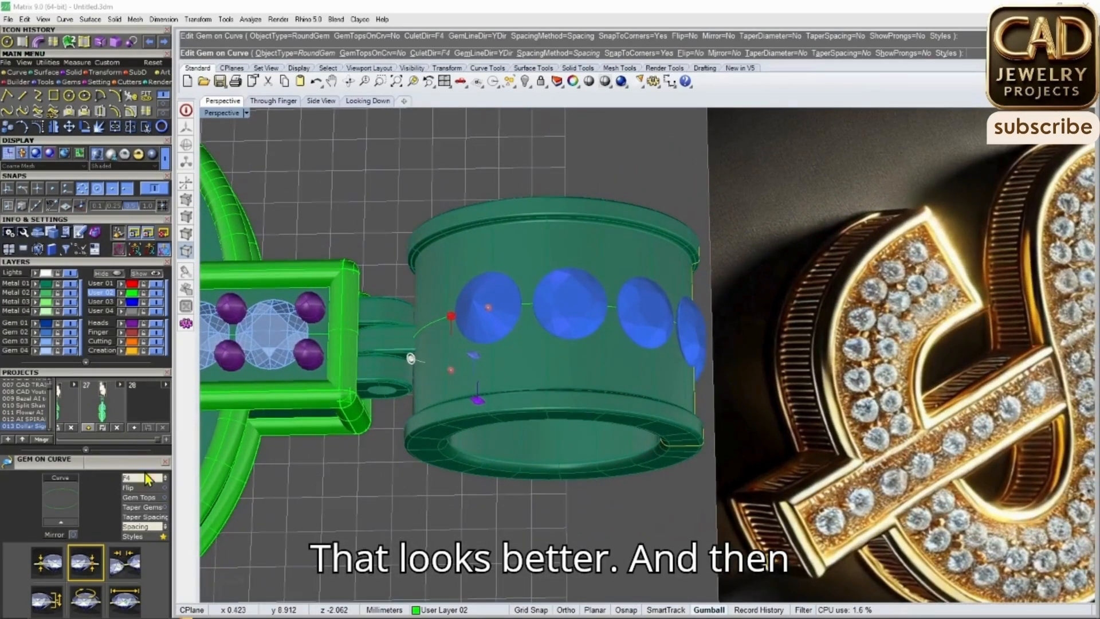
pyautogui.click(154, 485)
pyautogui.moveTo(642, 359); pyautogui.dragTo(570, 272, button='right')
pyautogui.scroll(4, 570, 272)
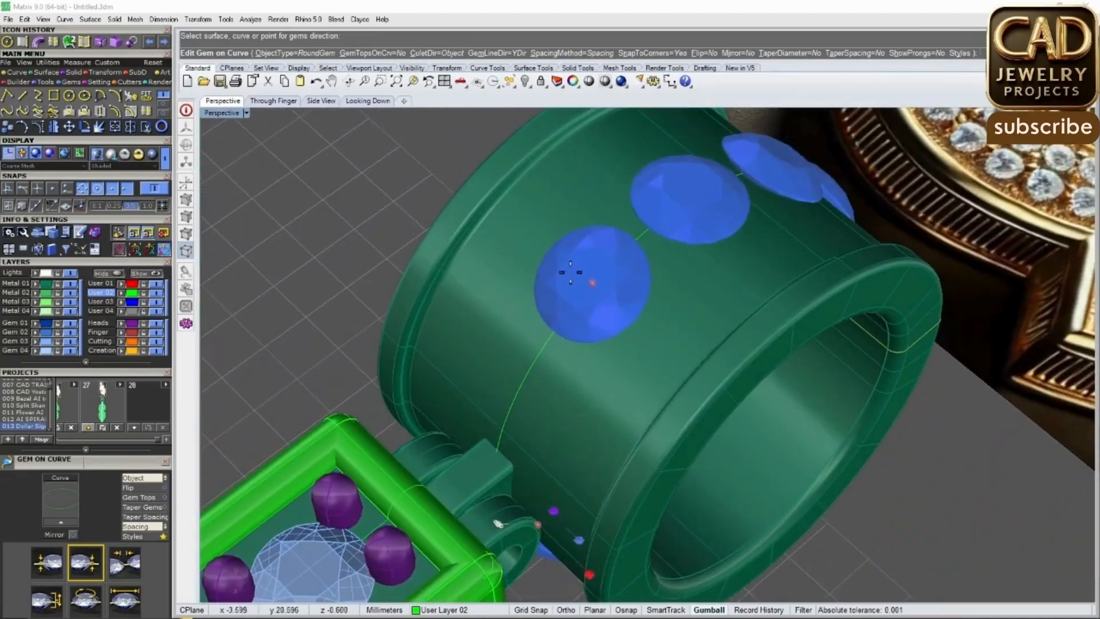
# Bring the start of the gem row close to the hinge and make the gems smaller
pyautogui.moveTo(592, 282); pyautogui.dragTo(525, 367)
pyautogui.scroll(-5, 525, 330)
pyautogui.scroll(4, 538, 327)
pyautogui.moveTo(525, 330); pyautogui.dragTo(552, 291, button='right')
pyautogui.scroll(-5, 521, 304)
pyautogui.scroll(5, 551, 291)
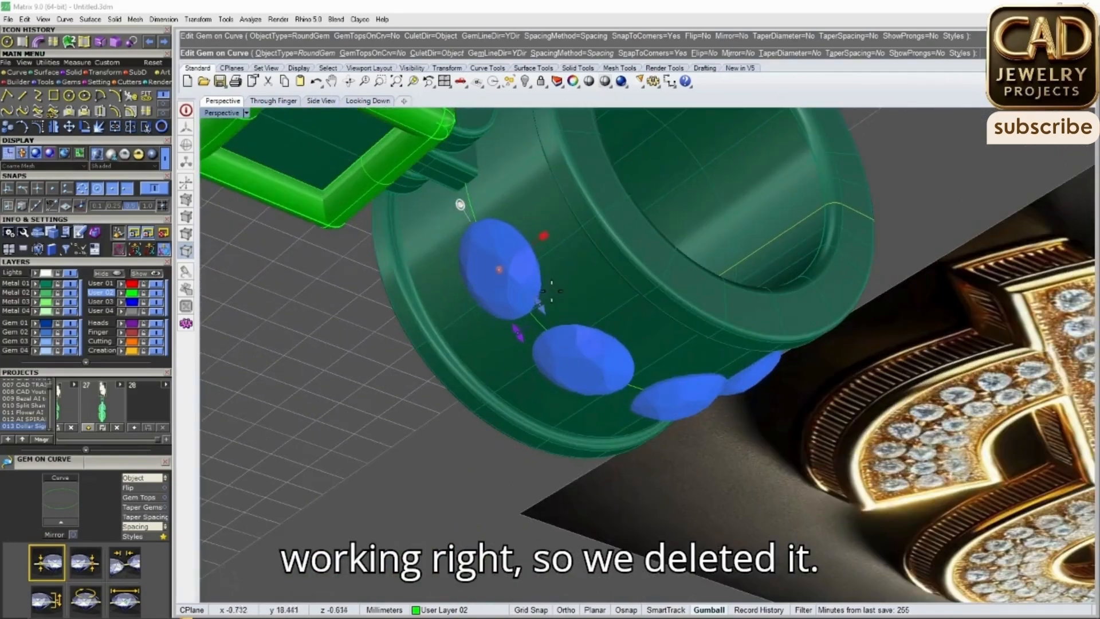
pyautogui.moveTo(533, 296); pyautogui.dragTo(524, 284)
pyautogui.moveTo(524, 284); pyautogui.dragTo(547, 286, button='right')
pyautogui.moveTo(494, 246); pyautogui.dragTo(549, 264, button='right')
pyautogui.moveTo(531, 310); pyautogui.dragTo(495, 459, button='right')
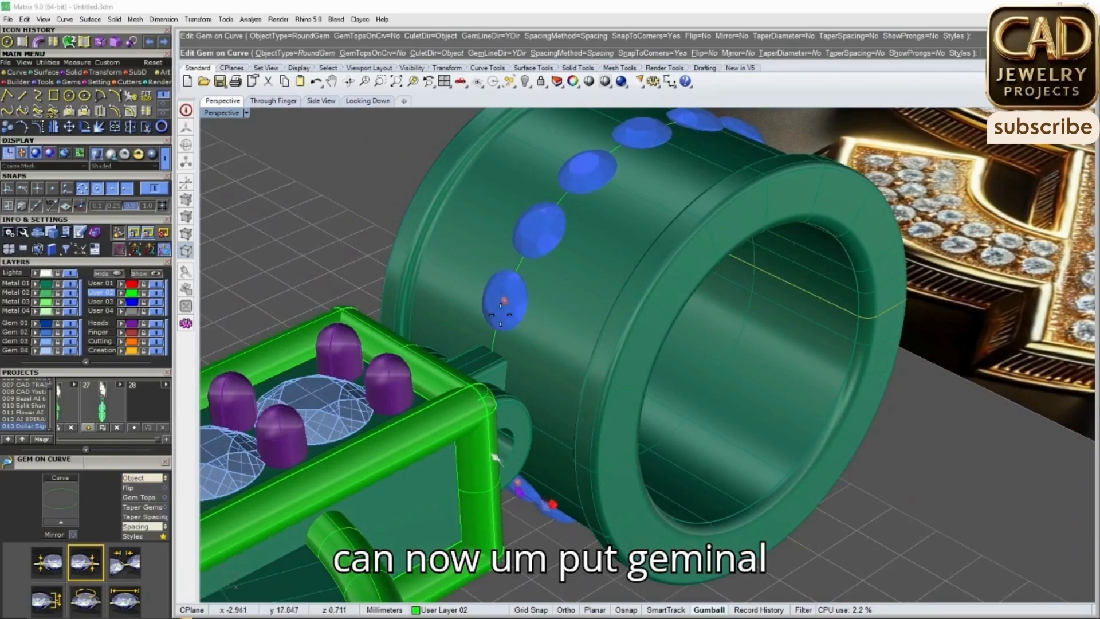
# Tighten the spacing between the bail gems and accept the row
pyautogui.moveTo(604, 279); pyautogui.dragTo(602, 370, button='right')
pyautogui.scroll(5, 555, 332)
pyautogui.scroll(-5, 526, 300)
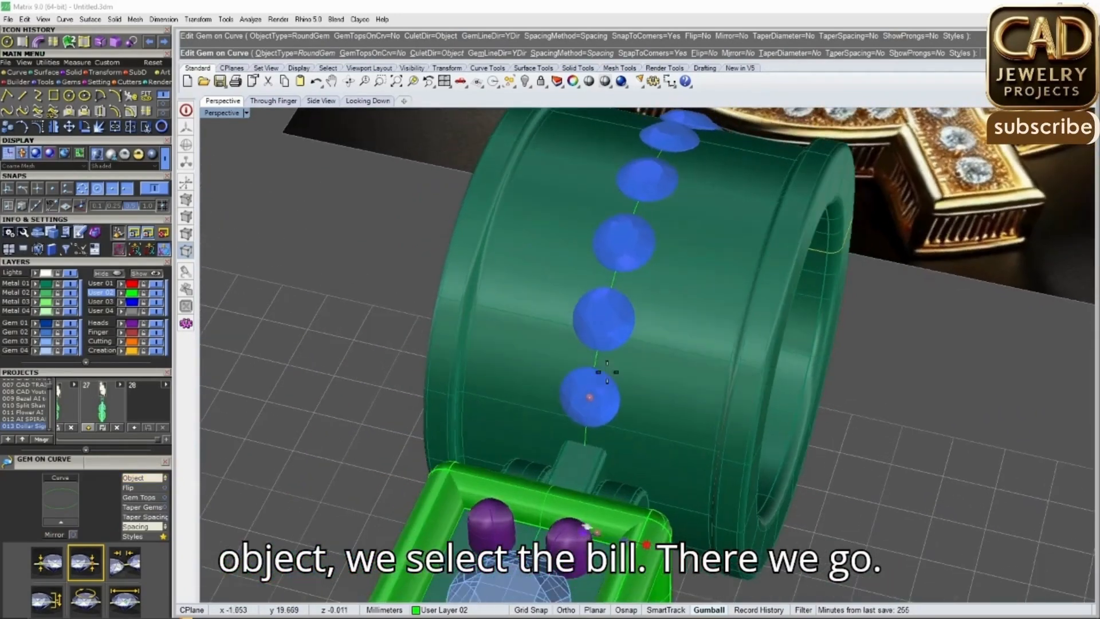
pyautogui.moveTo(705, 267); pyautogui.dragTo(579, 329, button='right')
pyautogui.scroll(3, 577, 302)
pyautogui.moveTo(578, 275); pyautogui.dragTo(576, 356, button='right')
pyautogui.scroll(-5, 574, 369)
pyautogui.scroll(6, 575, 356)
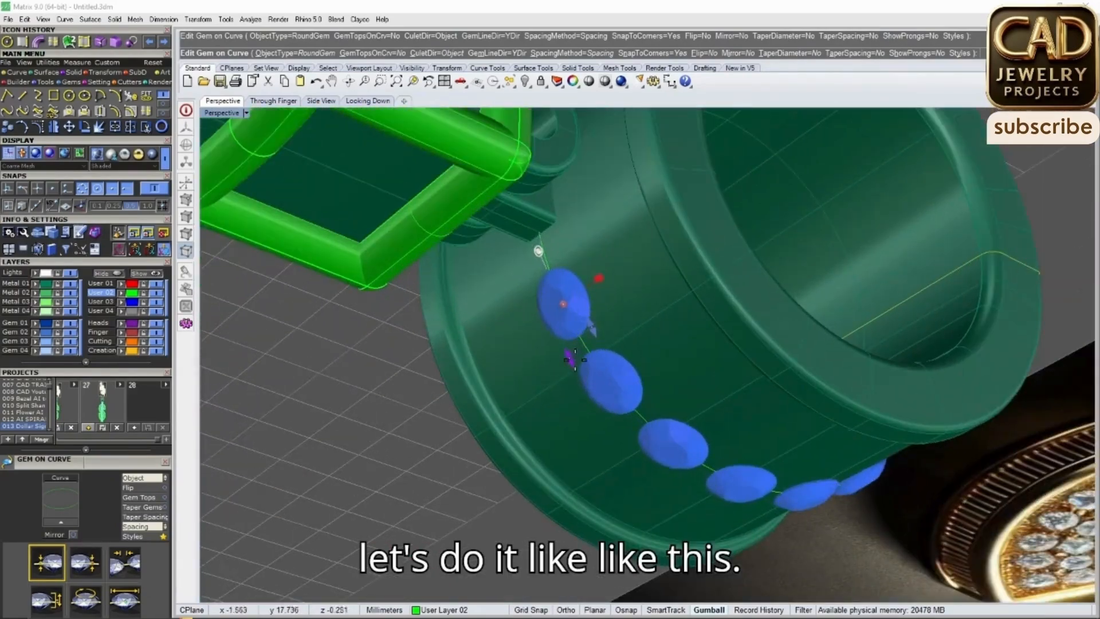
pyautogui.moveTo(571, 358); pyautogui.dragTo(569, 352)
pyautogui.moveTo(565, 401); pyautogui.dragTo(581, 277, button='right')
pyautogui.rightClick(582, 289)
# Add two shared prongs between the bail gems and set the large prong diameter to 0.6 mm
pyautogui.click(583, 290)
pyautogui.press('F6')
pyautogui.click(636, 338)
pyautogui.moveTo(603, 315); pyautogui.dragTo(572, 335, button='right')
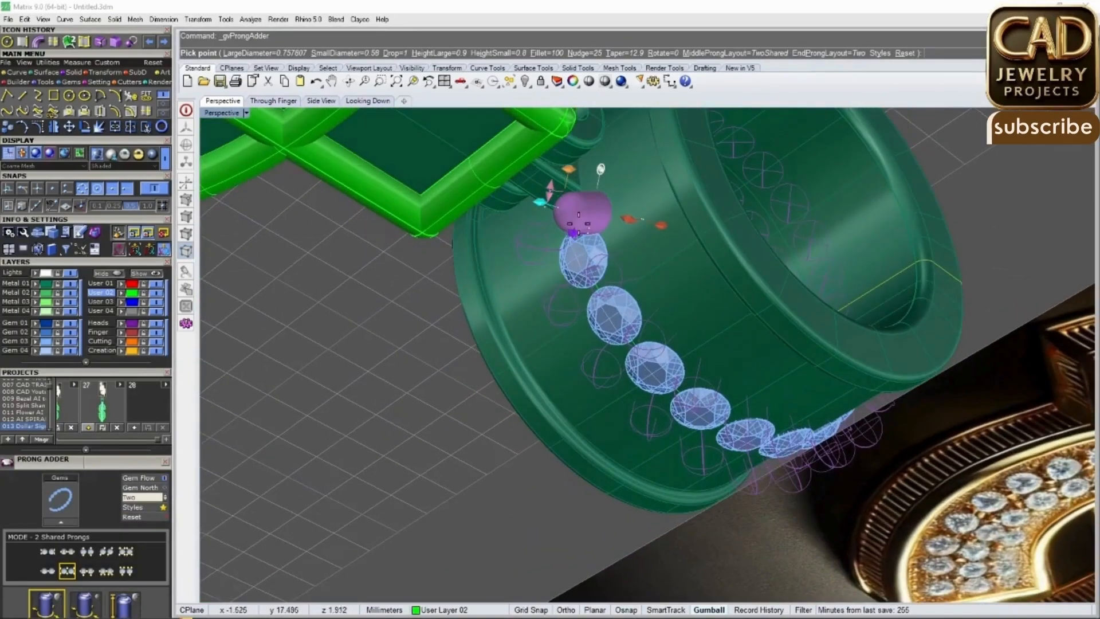
pyautogui.scroll(6, 556, 200)
pyautogui.click(558, 178)
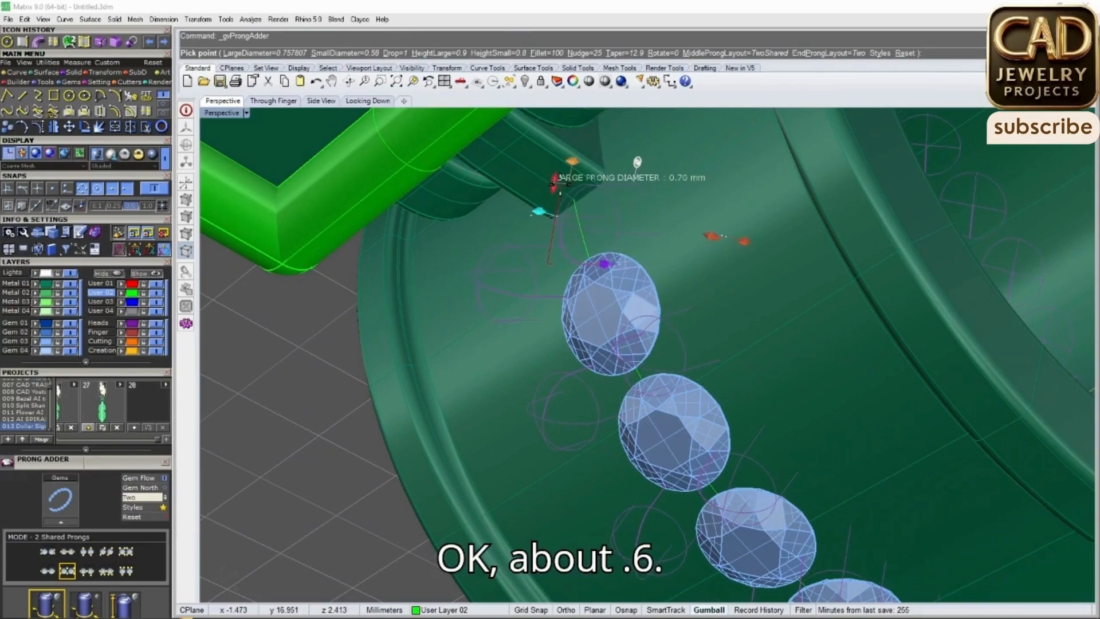
pyautogui.write('.6')
pyautogui.press('Return')
# Set the bail prongs' nudge to 30 and reduce the large prong diameter to 0.5 mm
pyautogui.scroll(-6, 559, 180)
pyautogui.moveTo(579, 213); pyautogui.dragTo(765, 311, button='right')
pyautogui.scroll(7, 662, 241)
pyautogui.scroll(-7, 688, 267)
pyautogui.scroll(7, 762, 308)
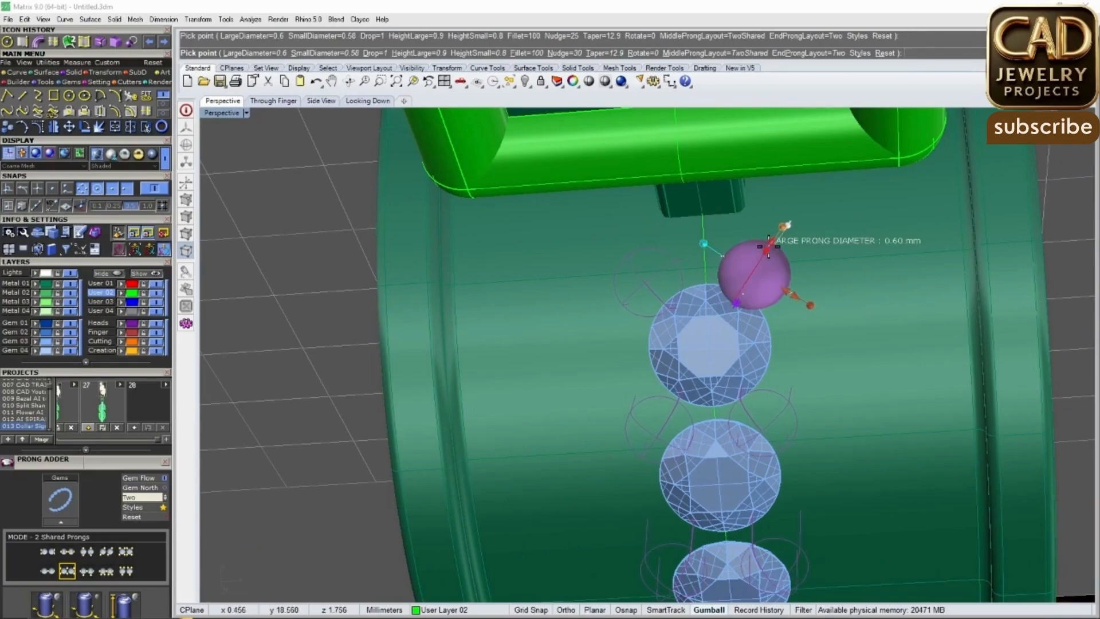
pyautogui.click(768, 246)
pyautogui.write('.5')
pyautogui.press('Return')
# Lower the large prong height to 0.4 mm and accept the bail prongs
pyautogui.scroll(-5, 719, 312)
pyautogui.moveTo(720, 318); pyautogui.dragTo(522, 315, button='right')
pyautogui.scroll(6, 521, 315)
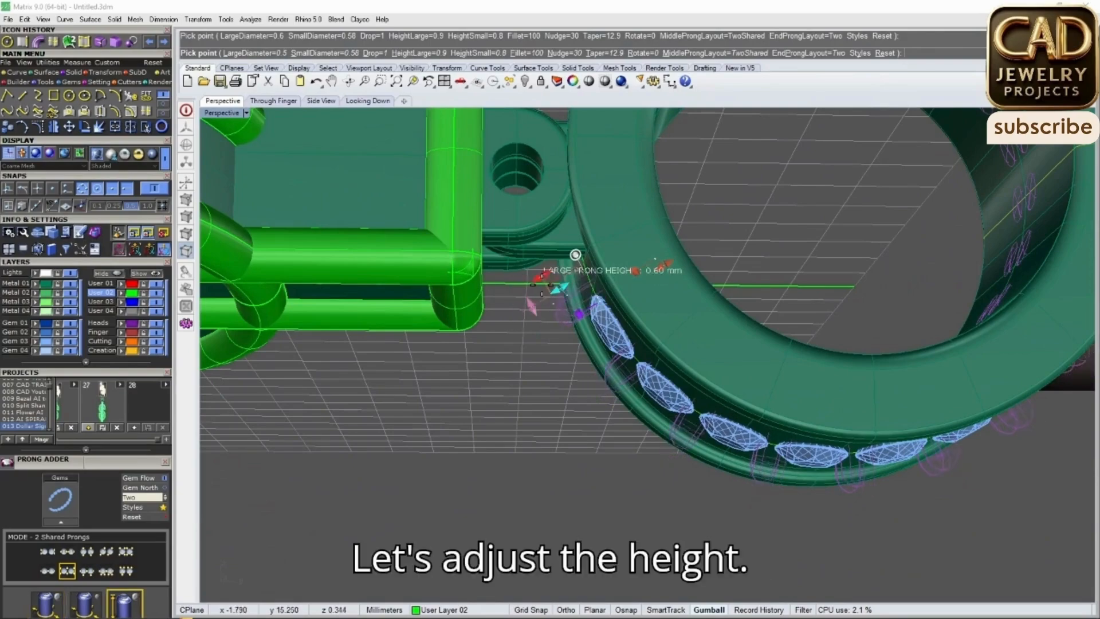
pyautogui.click(558, 280)
pyautogui.moveTo(559, 281); pyautogui.dragTo(700, 294, button='right')
pyautogui.scroll(-6, 739, 378)
pyautogui.scroll(5, 688, 368)
pyautogui.rightClick(670, 281)
# Try duplicating the bail's gems and prongs sideways as a second row in the Looking Down view
pyautogui.scroll(-4, 700, 295)
pyautogui.scroll(6, 702, 292)
pyautogui.click(710, 252)
pyautogui.keyDown('shift'); pyautogui.click(714, 230); pyautogui.keyUp('shift')
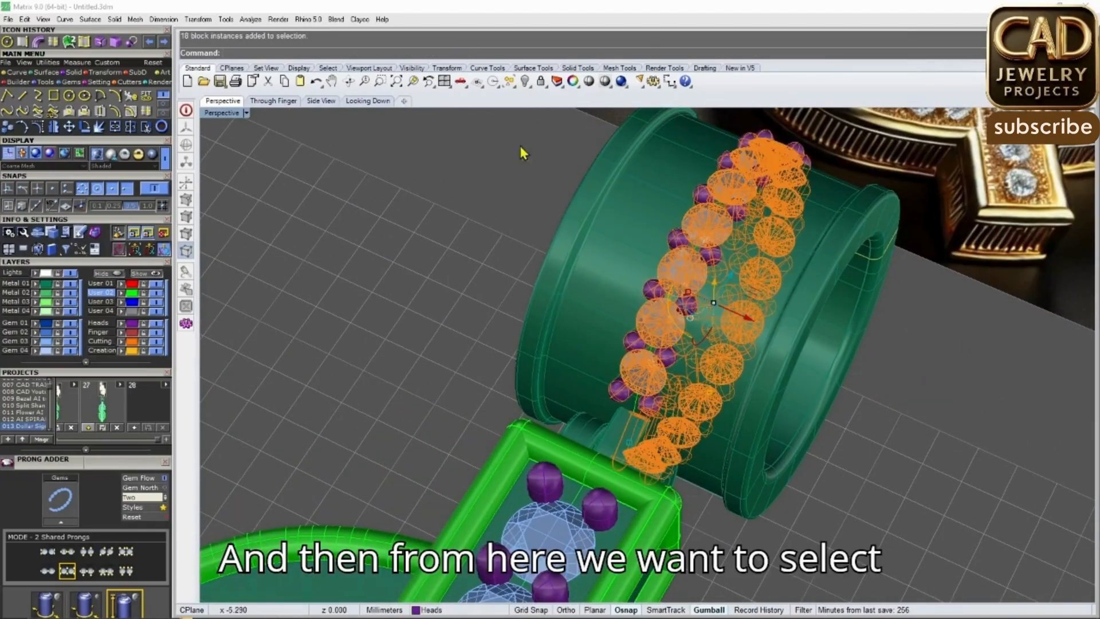
pyautogui.click(380, 102)
pyautogui.scroll(-5, 565, 315)
pyautogui.scroll(3, 550, 295)
pyautogui.moveTo(565, 324); pyautogui.dragTo(632, 323)
pyautogui.press('alt')
pyautogui.scroll(4, 600, 326)
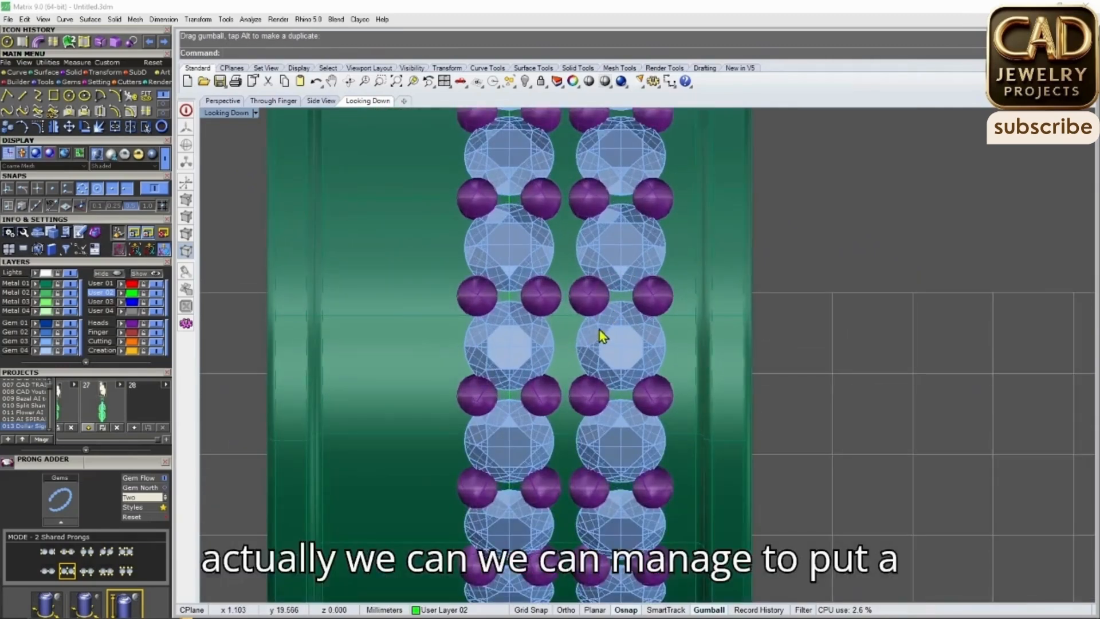
# Delete the duplicated row of gems and its prongs
pyautogui.click(617, 338)
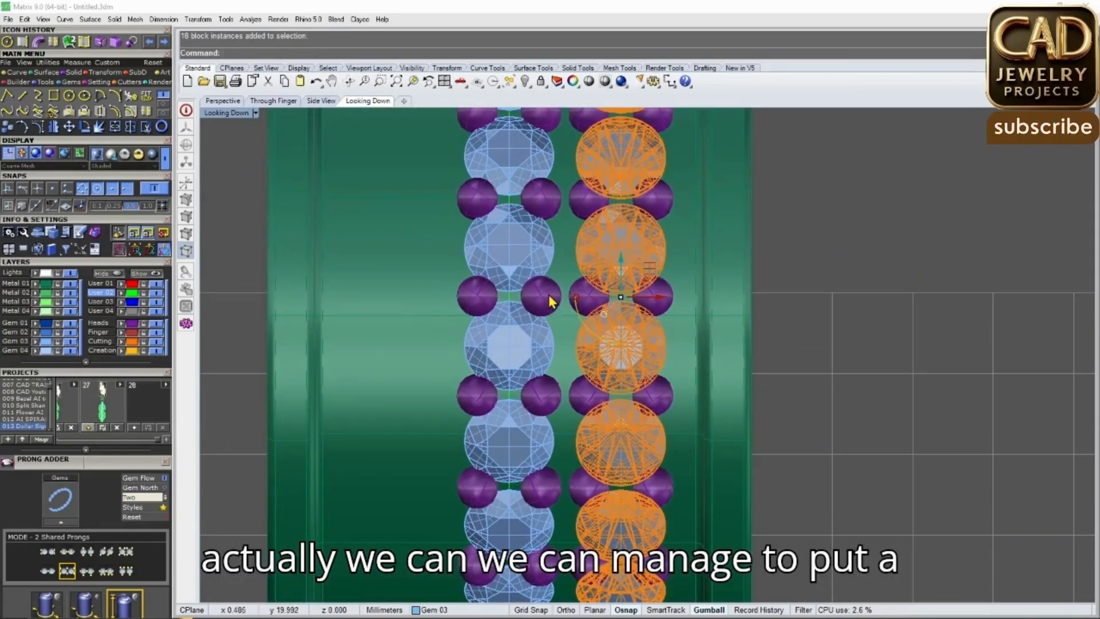
pyautogui.press('Delete')
pyautogui.click(596, 298)
pyautogui.press('Delete')
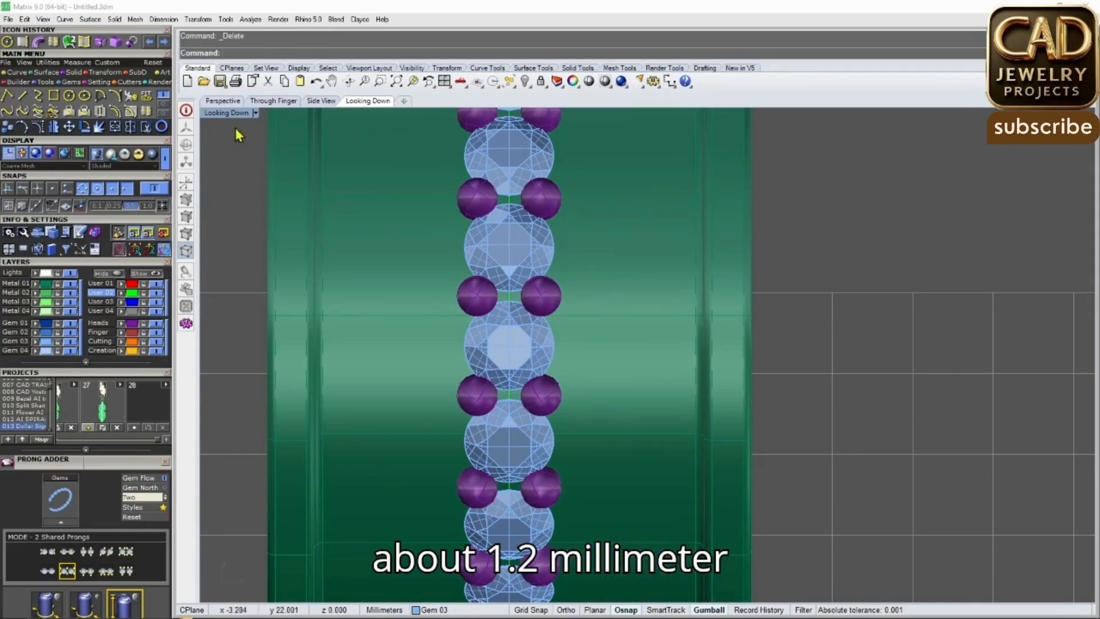
# Reopen the bail's gem row for editing, make the stones slightly larger and accept the change
pyautogui.click(223, 101)
pyautogui.moveTo(727, 316); pyautogui.dragTo(653, 305, button='right')
pyautogui.scroll(4, 629, 331)
pyautogui.click(636, 262)
pyautogui.press('F6')
pyautogui.click(676, 305)
pyautogui.scroll(3, 635, 319)
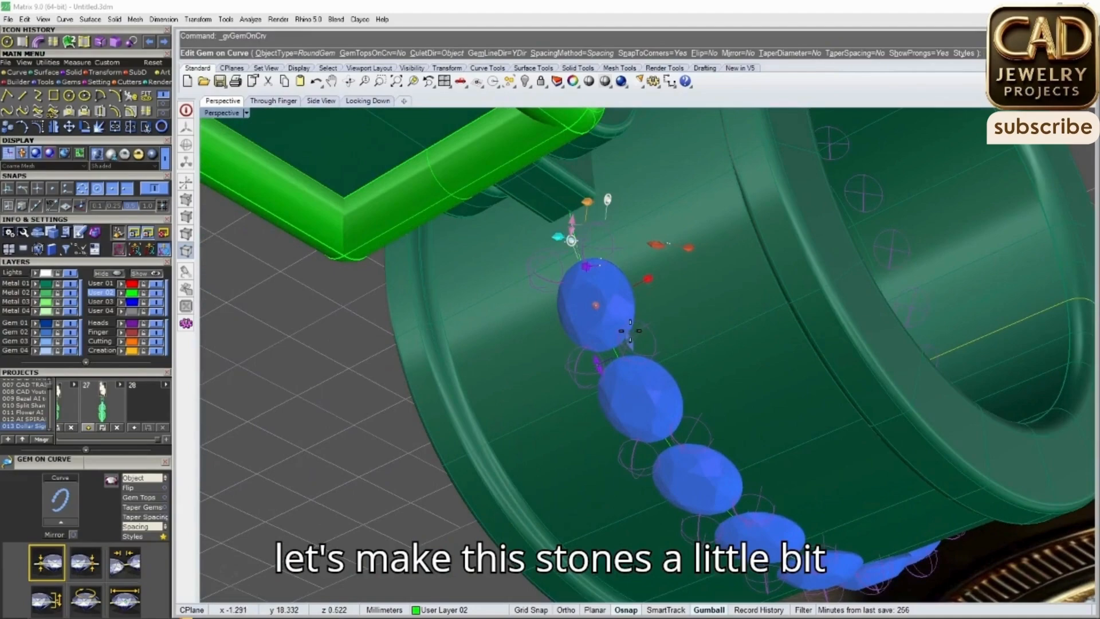
pyautogui.moveTo(628, 338); pyautogui.dragTo(631, 343)
pyautogui.scroll(-5, 633, 344)
pyautogui.moveTo(633, 345)
pyautogui.mouseDown(button='right')
pyautogui.moveTo(650, 359)
pyautogui.moveTo(604, 400)
pyautogui.moveTo(546, 322)
pyautogui.moveTo(621, 329)
pyautogui.mouseUp(button='right')
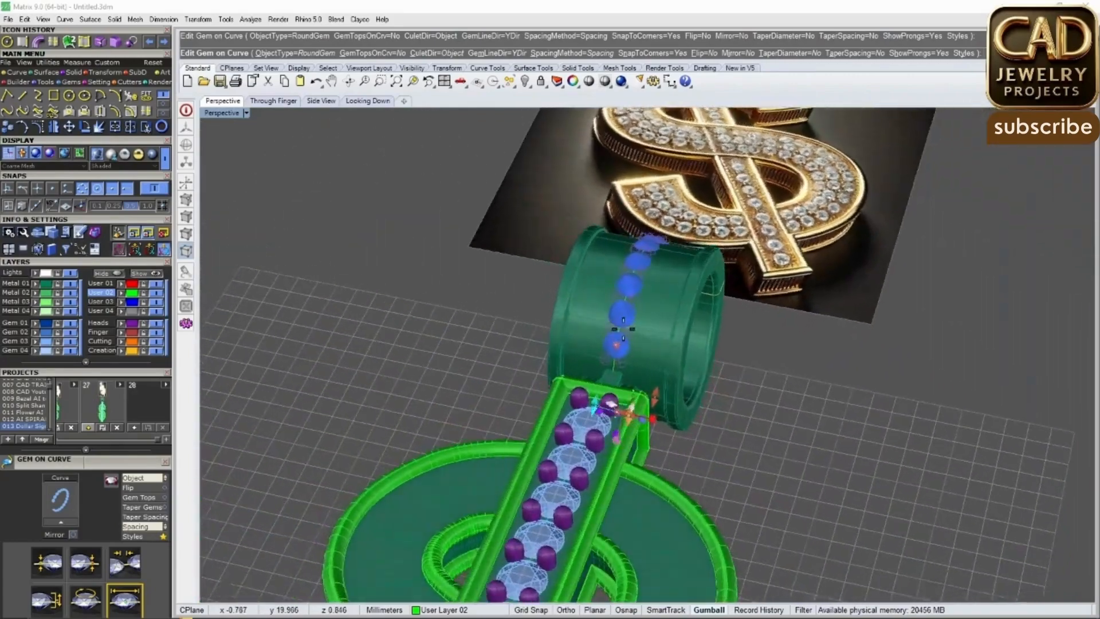
pyautogui.scroll(5, 625, 331)
pyautogui.rightClick(627, 334)
# Duplicate the enlarged gem row with its prongs sideways along the bail in the Looking Down view
pyautogui.click(629, 334)
pyautogui.keyDown('shift'); pyautogui.click(635, 308); pyautogui.keyUp('shift')
pyautogui.click(368, 100)
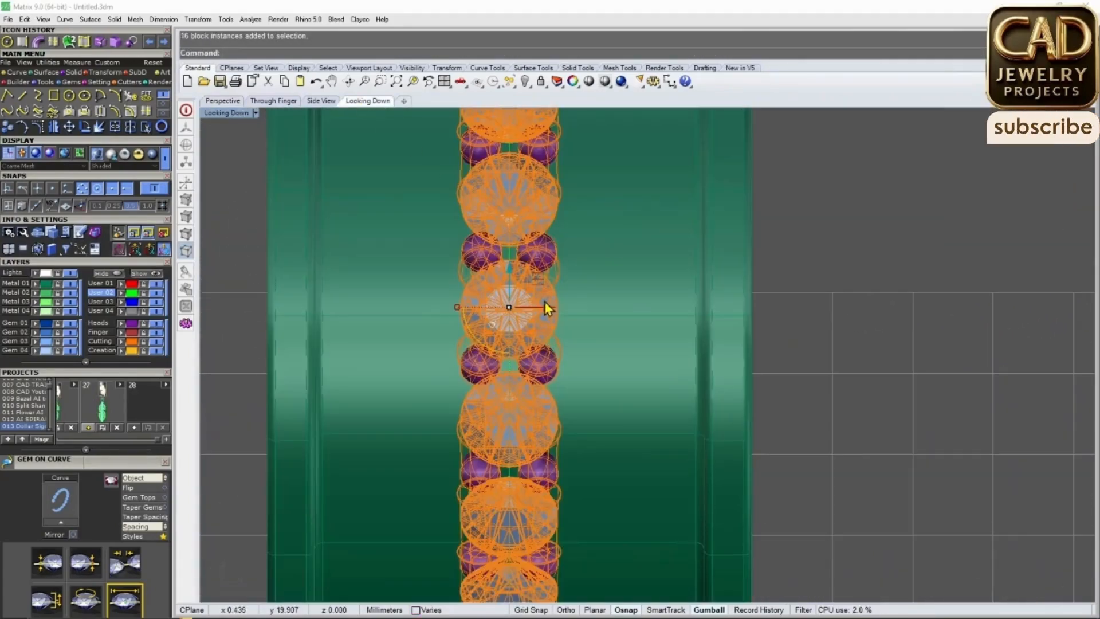
pyautogui.press('alt')
pyautogui.moveTo(547, 308); pyautogui.dragTo(654, 312)
pyautogui.press('Escape')
pyautogui.scroll(-7, 643, 335)
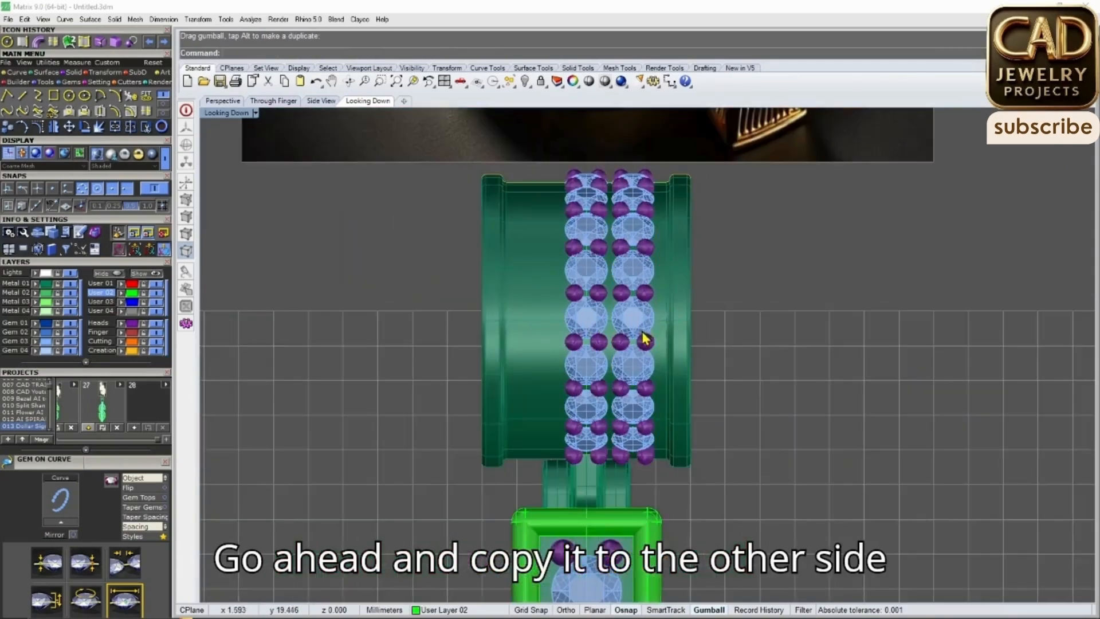
# Nudge the duplicated row closer to the centre row and mirror it about the origin to the bail's other side
pyautogui.scroll(5, 641, 339)
pyautogui.click(610, 339)
pyautogui.keyDown('shift'); pyautogui.click(637, 310); pyautogui.keyUp('shift')
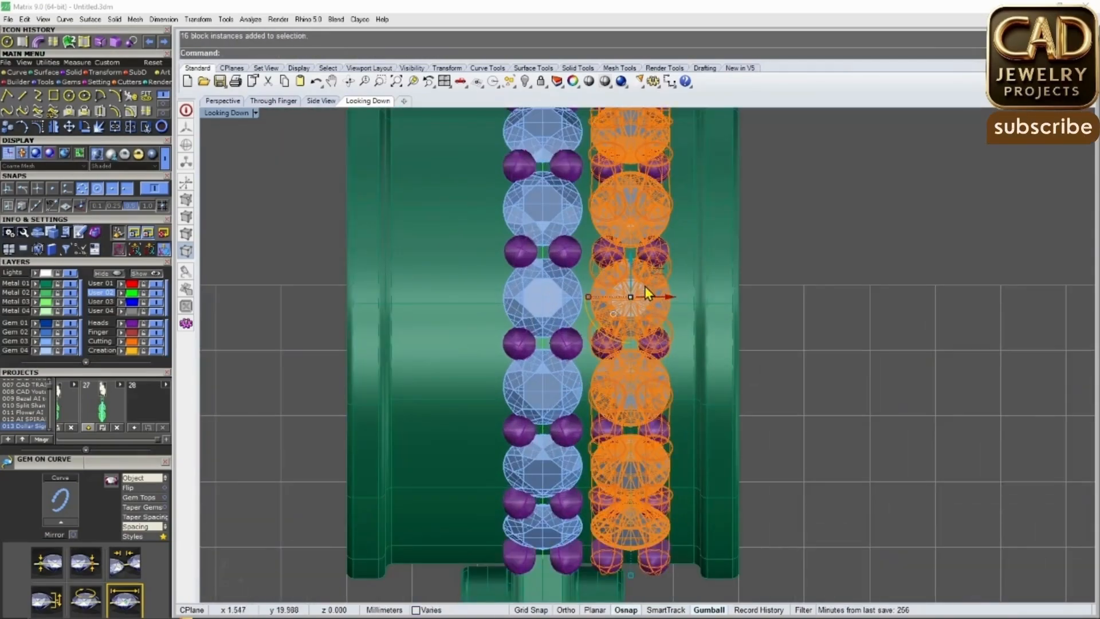
pyautogui.moveTo(662, 298); pyautogui.dragTo(659, 301)
pyautogui.click(53, 127)
pyautogui.write('0')
pyautogui.press('Return')
pyautogui.keyDown('shift'); pyautogui.click(501, 194); pyautogui.keyUp('shift')
pyautogui.press('Escape')
# Select the bail's surfaces and curves and scale the bail narrower so its rims fit around the three gem rows
pyautogui.click(416, 310)
pyautogui.scroll(-5, 416, 310)
pyautogui.scroll(3, 435, 287)
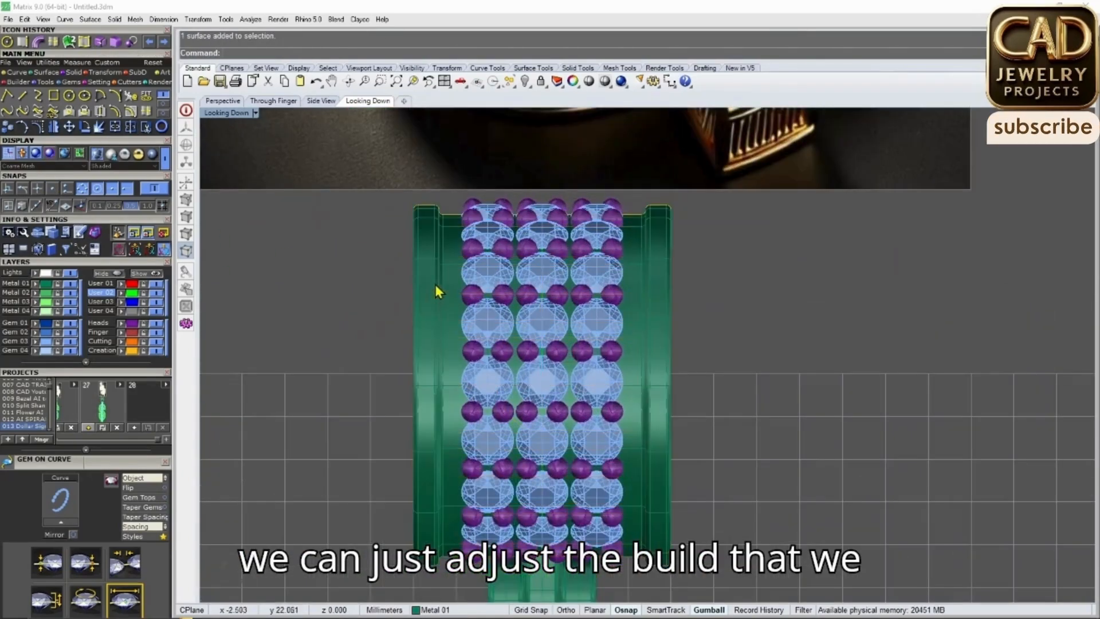
pyautogui.scroll(3, 430, 274)
pyautogui.click(400, 200)
pyautogui.scroll(-4, 421, 401)
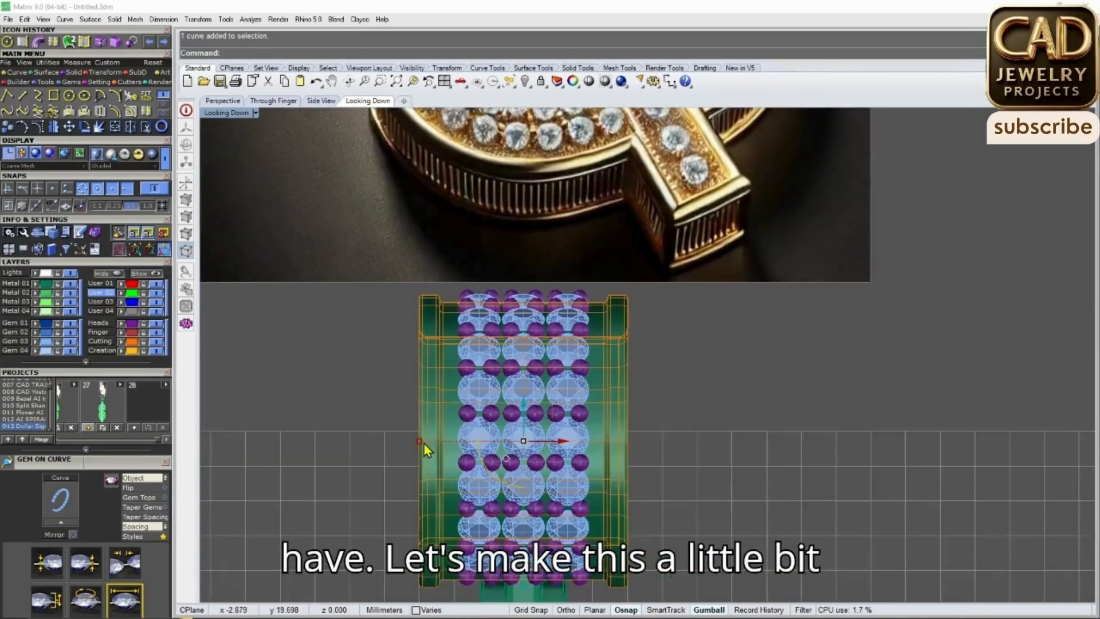
pyautogui.scroll(3, 420, 403)
pyautogui.moveTo(414, 393); pyautogui.dragTo(450, 392)
pyautogui.scroll(-6, 533, 410)
pyautogui.press('Escape')
pyautogui.moveTo(545, 417); pyautogui.dragTo(560, 334, button='right')
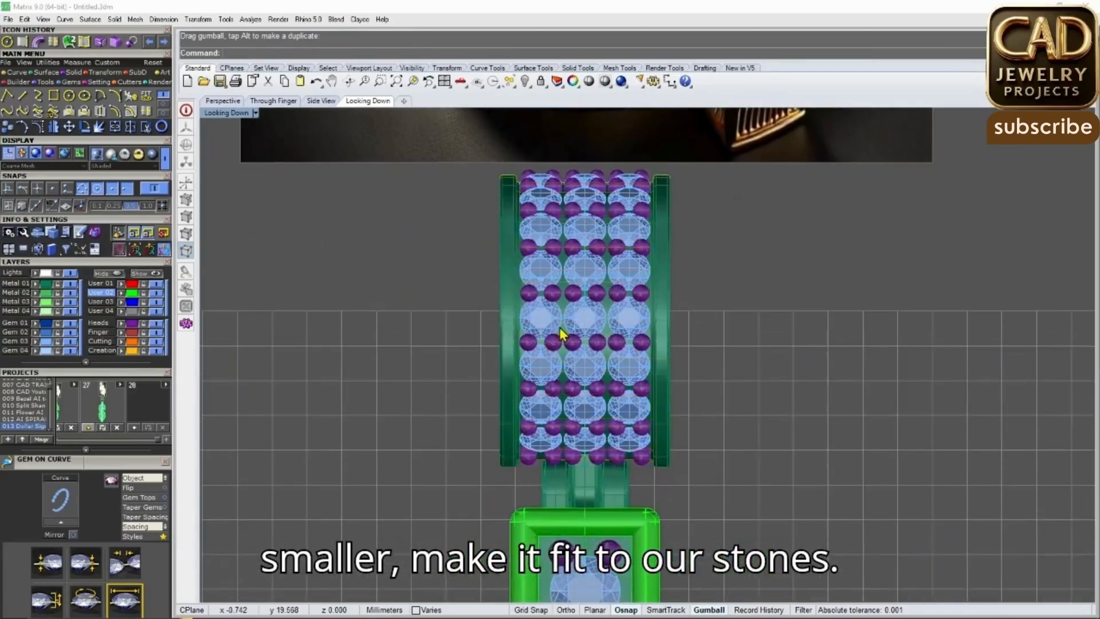
# Examine the three gem rows and the prong lengths around and inside the bail from several angles
pyautogui.scroll(6, 561, 331)
pyautogui.scroll(-5, 510, 232)
pyautogui.click(227, 101)
pyautogui.scroll(-5, 424, 252)
pyautogui.moveTo(435, 269); pyautogui.dragTo(699, 384, button='right')
pyautogui.scroll(4, 630, 328)
pyautogui.click(630, 328)
pyautogui.scroll(5, 739, 375)
pyautogui.press('Escape')
pyautogui.scroll(-6, 831, 329)
pyautogui.moveTo(814, 332); pyautogui.dragTo(614, 406, button='right')
pyautogui.scroll(4, 515, 301)
# Remove the outer rows' prongs and shorten the centre row's prong drop to about 0.71 mm
pyautogui.click(562, 296)
pyautogui.keyDown('shift'); pyautogui.click(439, 239); pyautogui.keyUp('shift')
pyautogui.press('F6')
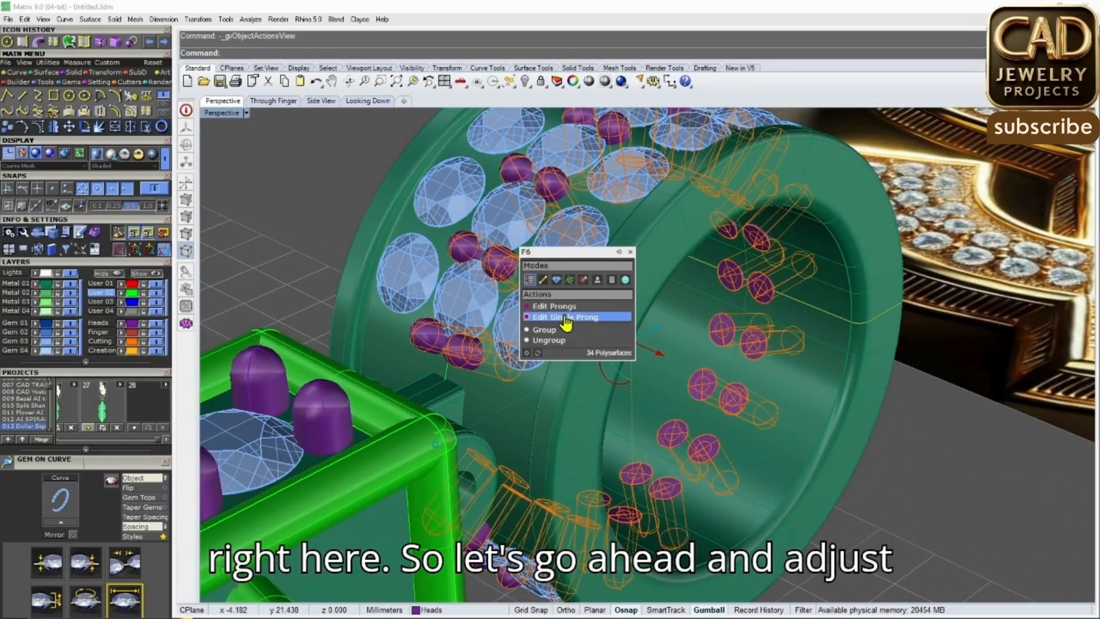
pyautogui.click(569, 318)
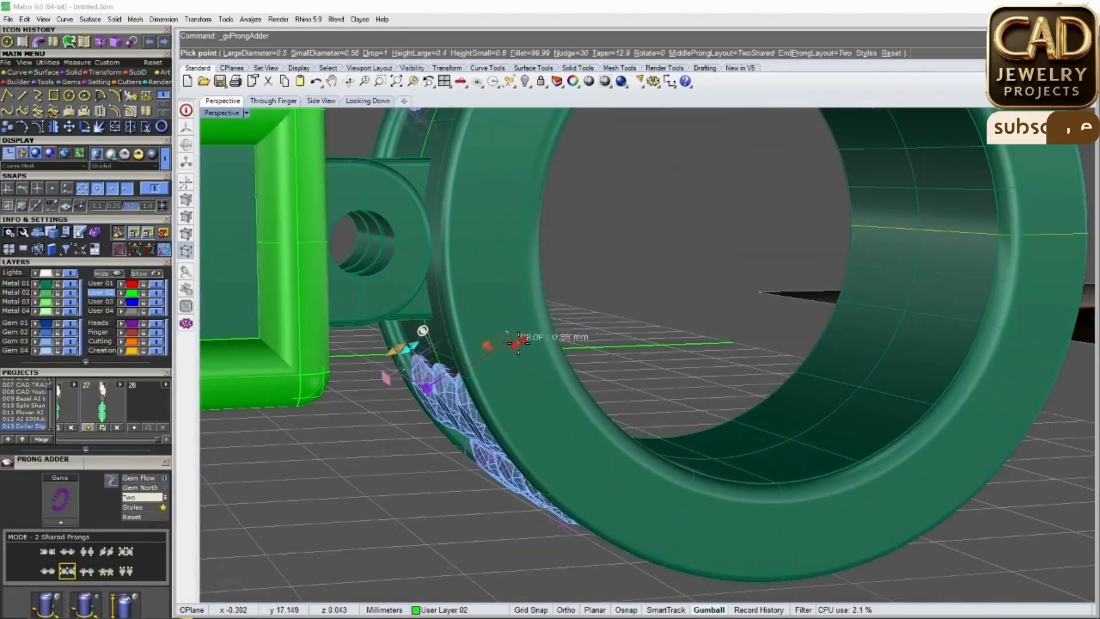
pyautogui.click(509, 350)
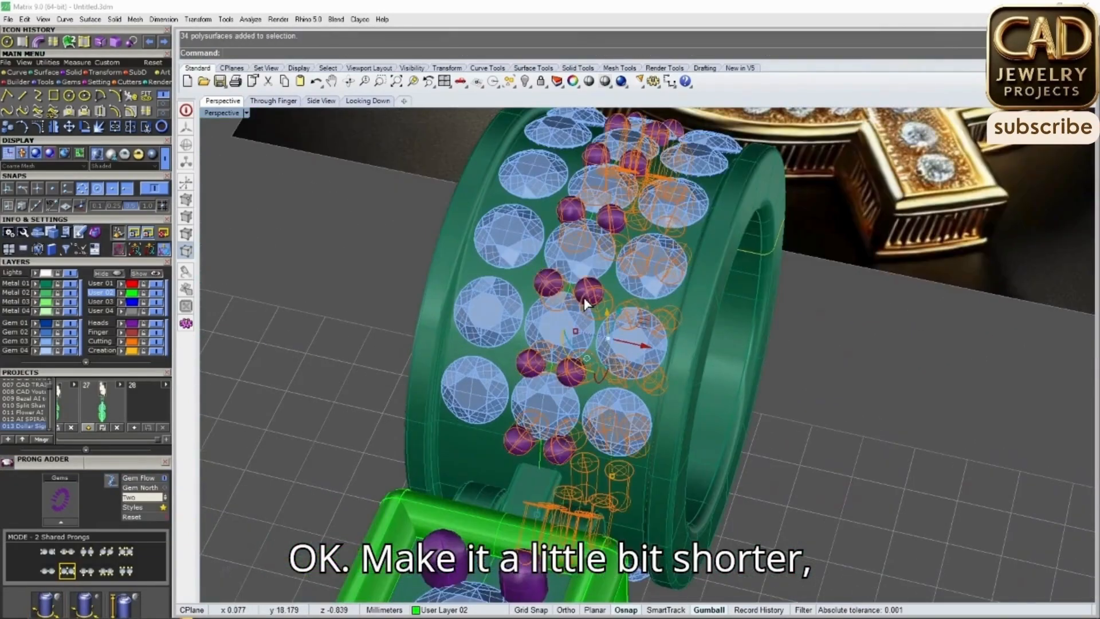
# Duplicate the shortened prongs sideways onto one outer gem row and align them with its gems
pyautogui.click(367, 101)
pyautogui.scroll(3, 580, 273)
pyautogui.moveTo(583, 265); pyautogui.dragTo(659, 268)
pyautogui.scroll(5, 639, 293)
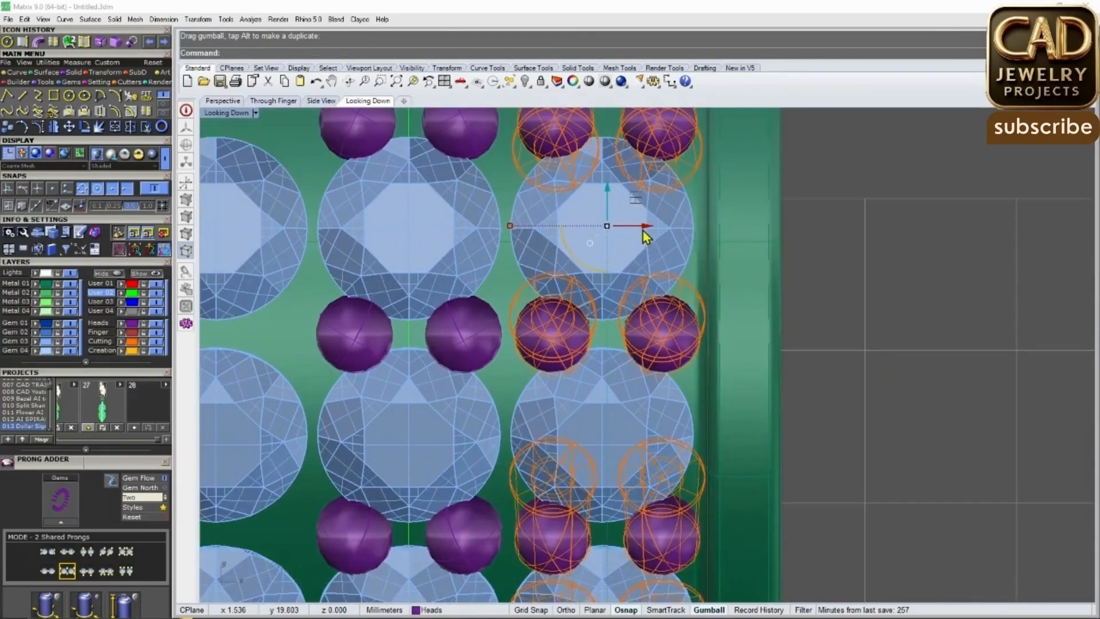
pyautogui.moveTo(642, 230); pyautogui.dragTo(635, 231)
# Mirror the duplicated prongs about the origin onto the opposite outer gem row
pyautogui.scroll(-9, 637, 277)
pyautogui.moveTo(502, 259); pyautogui.dragTo(520, 373, button='right')
pyautogui.click(54, 127)
pyautogui.write('0')
pyautogui.press('Return')
pyautogui.click(582, 162)
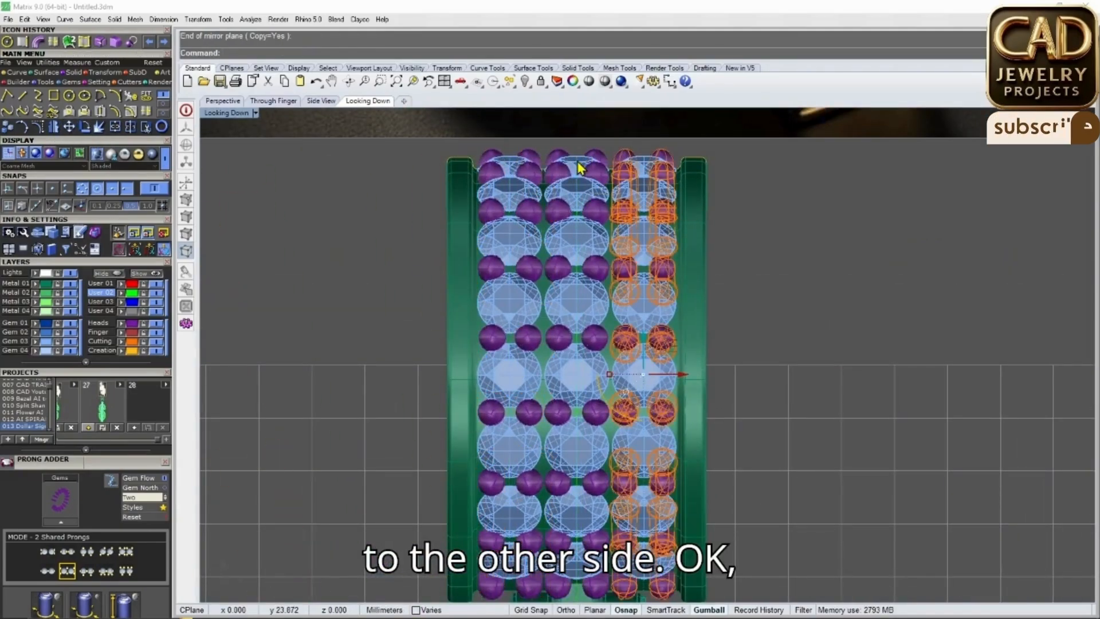
# Delete the prongs of both outer gem rows and reopen the centre row's prongs for editing
pyautogui.click(227, 102)
pyautogui.press('Escape')
pyautogui.moveTo(585, 252); pyautogui.dragTo(569, 344, button='right')
pyautogui.scroll(3, 508, 326)
pyautogui.click(537, 344)
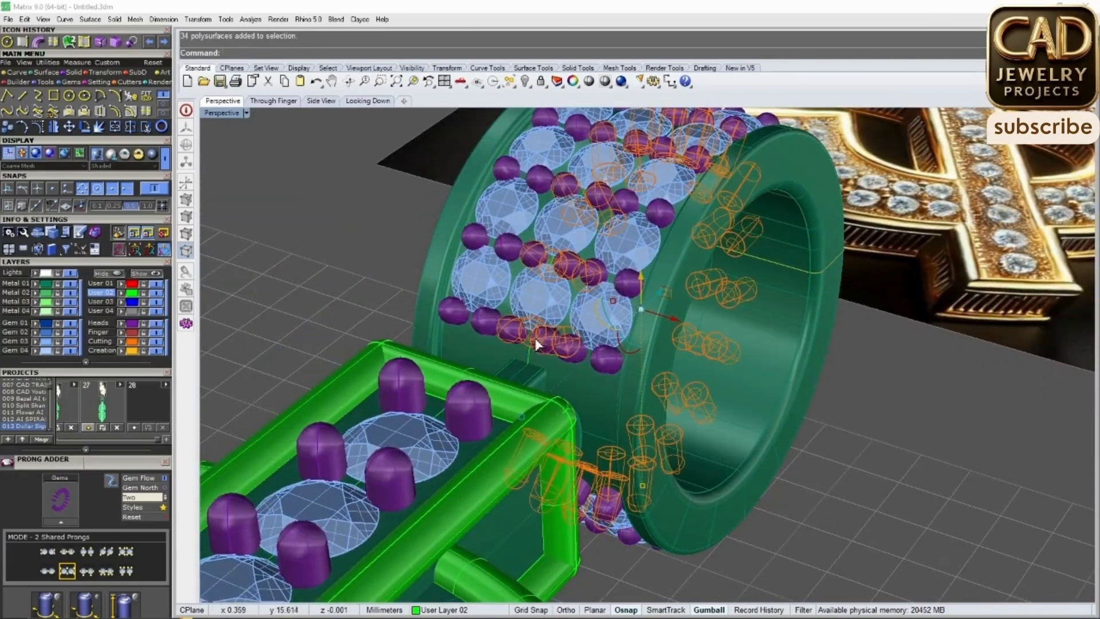
pyautogui.keyDown('shift'); pyautogui.click(575, 354); pyautogui.keyUp('shift')
pyautogui.press('Escape')
pyautogui.click(570, 351)
pyautogui.keyDown('shift'); pyautogui.click(479, 320); pyautogui.keyUp('shift')
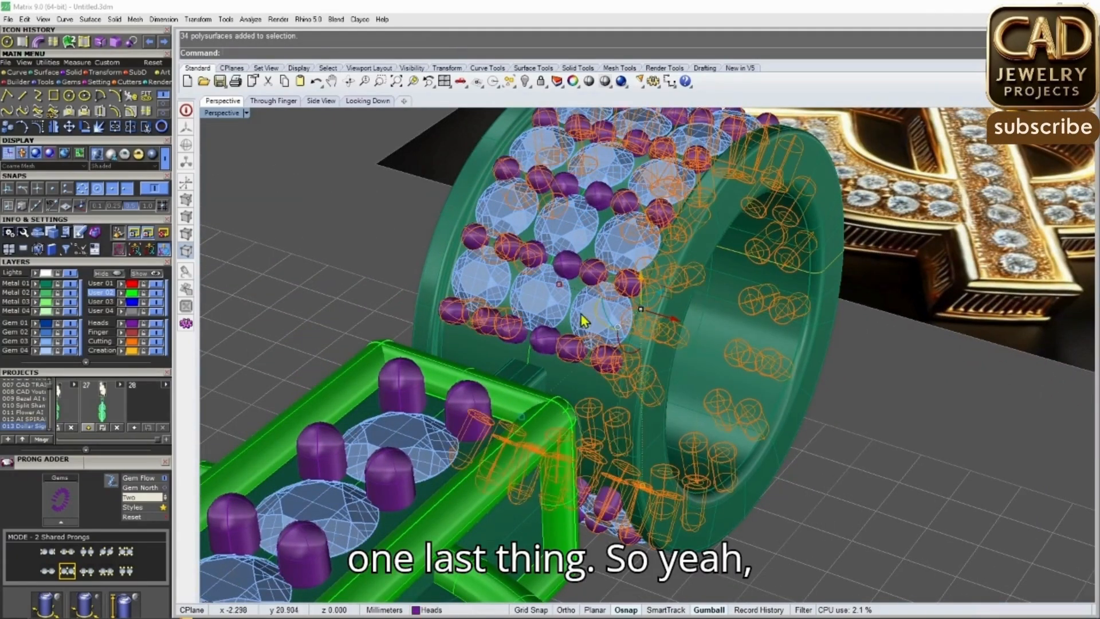
pyautogui.middleClick(590, 266)
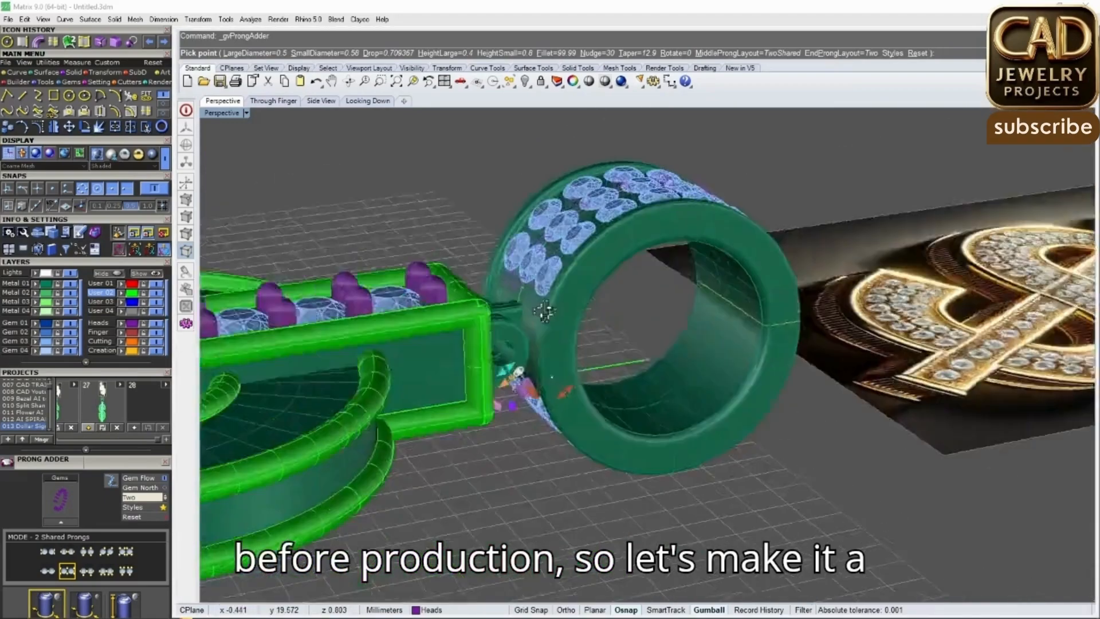
# Raise the large prong height to 0.6 mm for the shared prongs on the bail's middle gem row
pyautogui.scroll(5, 545, 313)
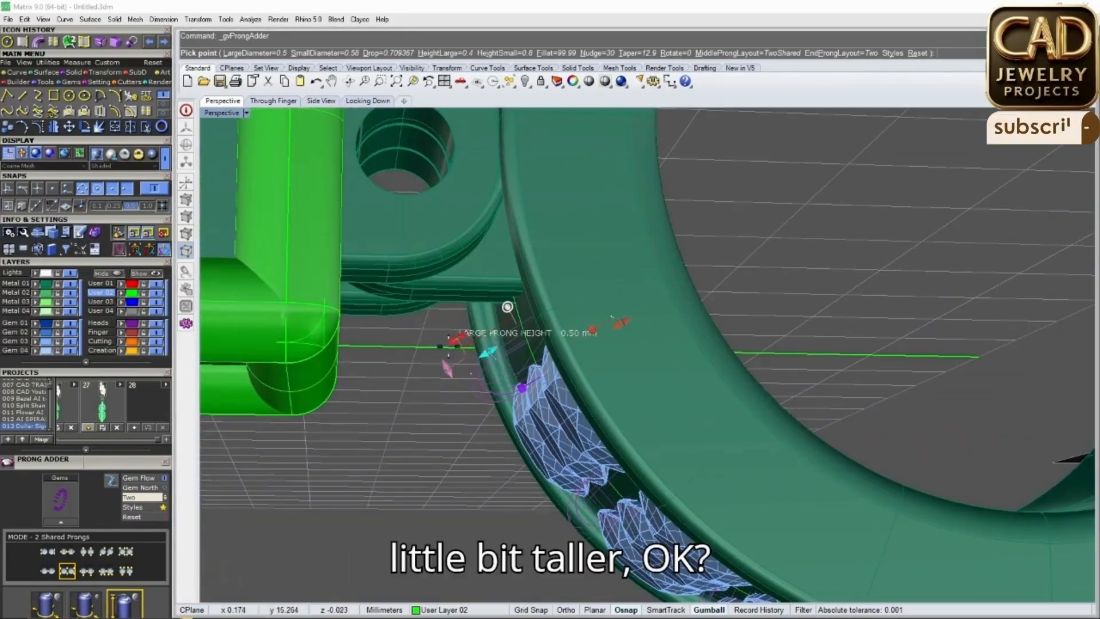
pyautogui.moveTo(449, 345); pyautogui.dragTo(430, 355)
pyautogui.moveTo(431, 355)
pyautogui.mouseDown(button='right')
pyautogui.moveTo(474, 415)
pyautogui.moveTo(427, 358)
pyautogui.mouseUp(button='right')
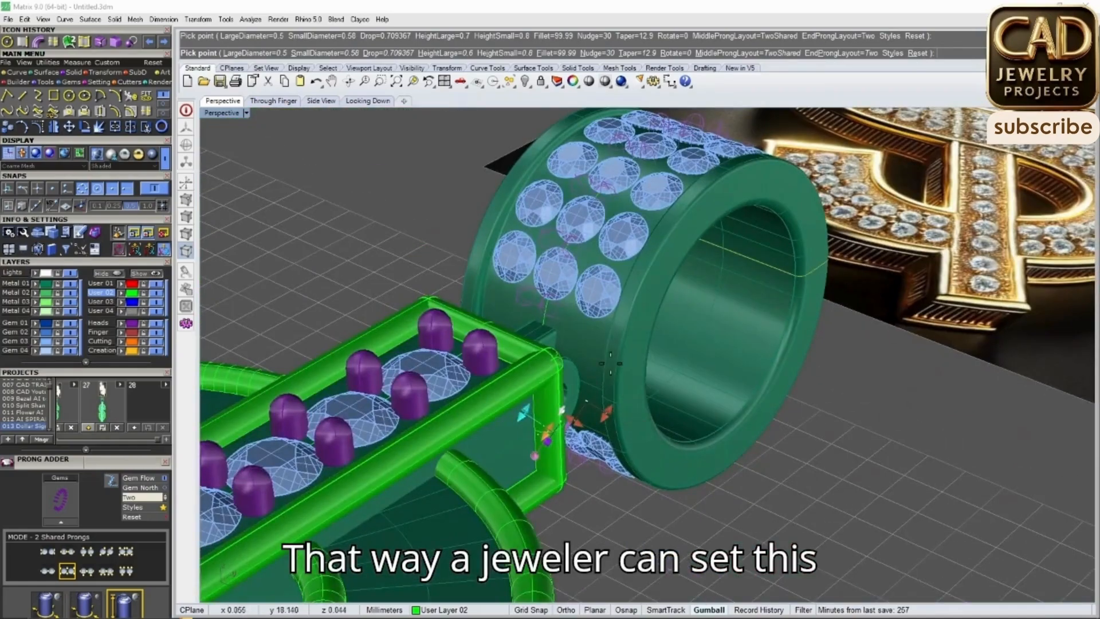
pyautogui.moveTo(659, 402); pyautogui.dragTo(636, 331, button='right')
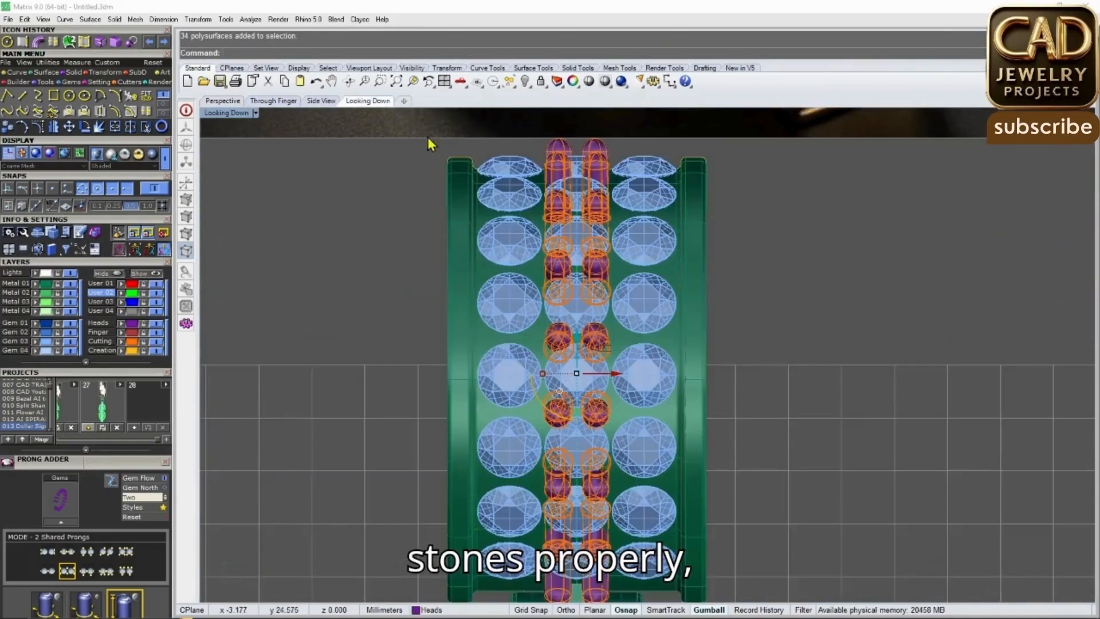
# Copy the bail's middle-row prongs onto the right gem row and mirror them to the left gem row
pyautogui.scroll(3, 576, 319)
pyautogui.moveTo(533, 373); pyautogui.dragTo(657, 376)
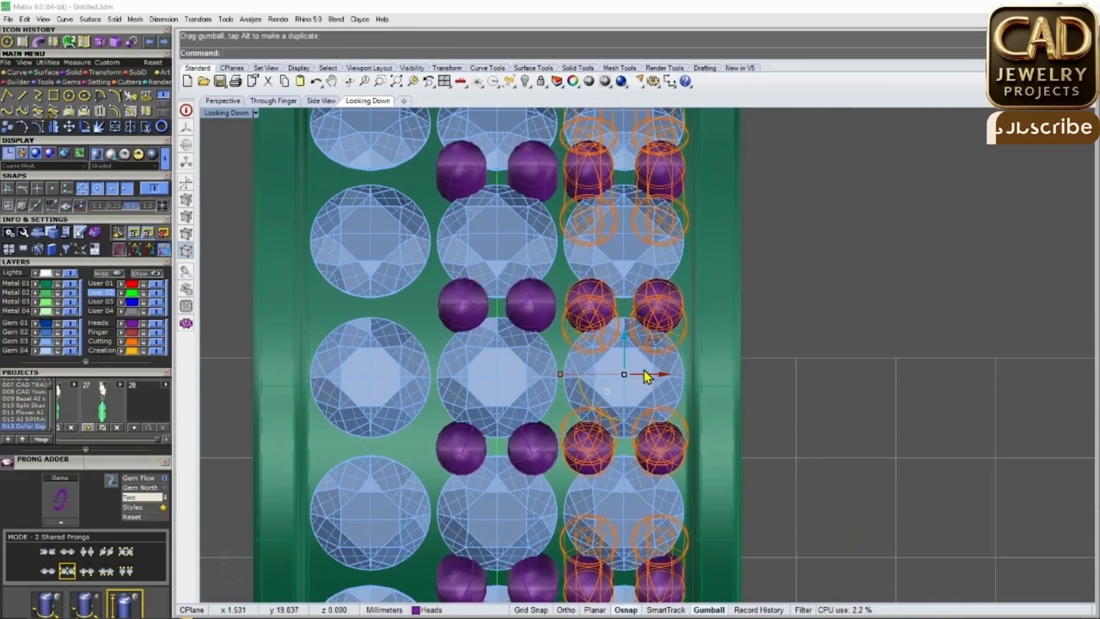
pyautogui.click(54, 127)
pyautogui.click(541, 250)
pyautogui.press('Escape')
# Save the complete pendant model as version 28 of the 013 Dollar Sign AI project
pyautogui.click(223, 101)
pyautogui.scroll(-8, 606, 328)
pyautogui.moveTo(607, 328); pyautogui.dragTo(672, 348, button='right')
pyautogui.scroll(-3, 672, 348)
pyautogui.hotkey('ctrl', 'a')
pyautogui.scroll(5, 627, 387)
pyautogui.click(136, 428)
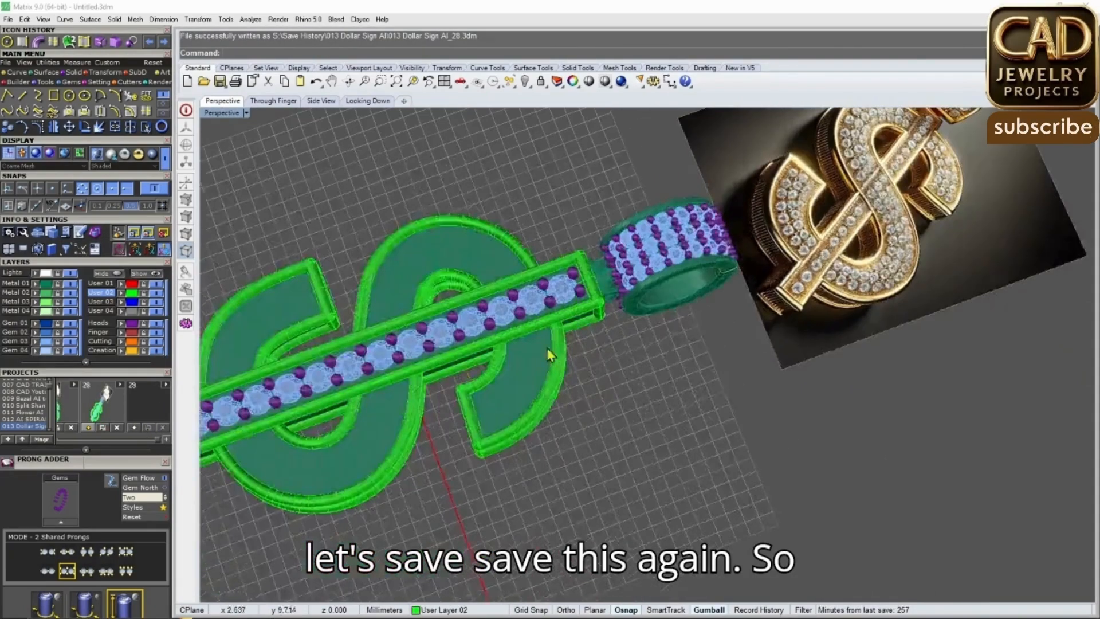
# Start the Gem Cutter on all three rows of gems around the bail
pyautogui.scroll(6, 545, 355)
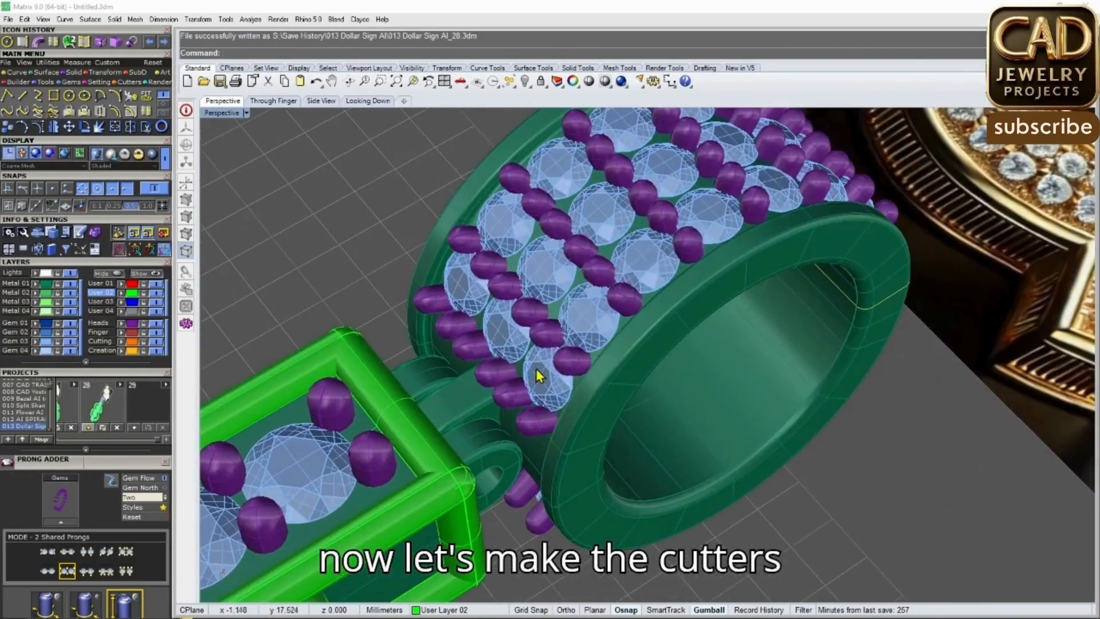
pyautogui.click(539, 376)
pyautogui.keyDown('shift'); pyautogui.click(502, 330); pyautogui.keyUp('shift')
pyautogui.keyDown('shift'); pyautogui.click(472, 287); pyautogui.keyUp('shift')
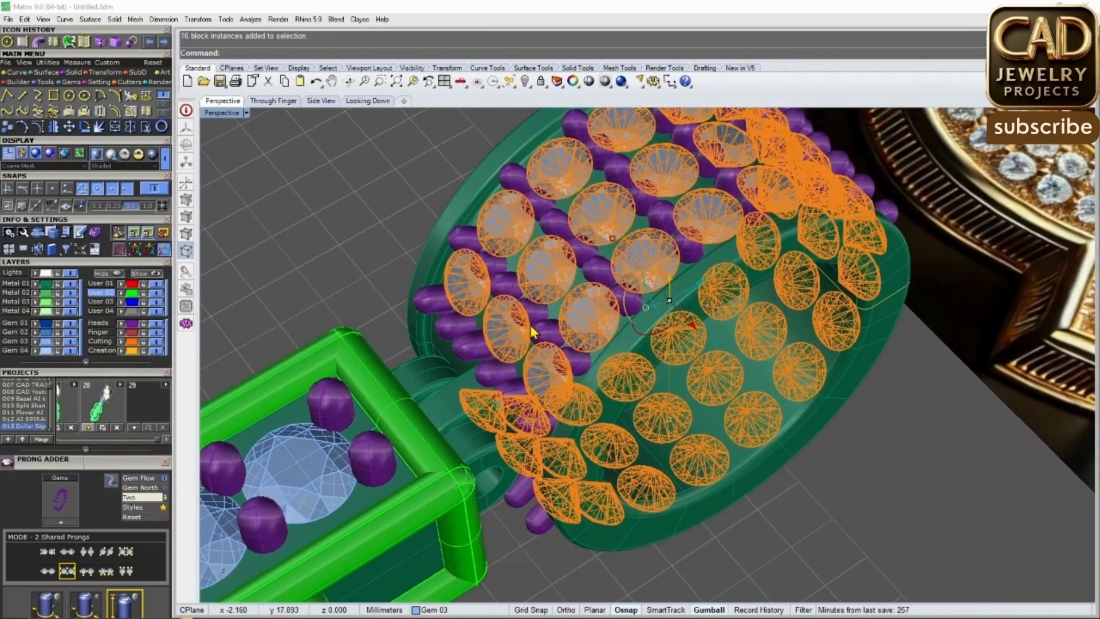
pyautogui.press('F6')
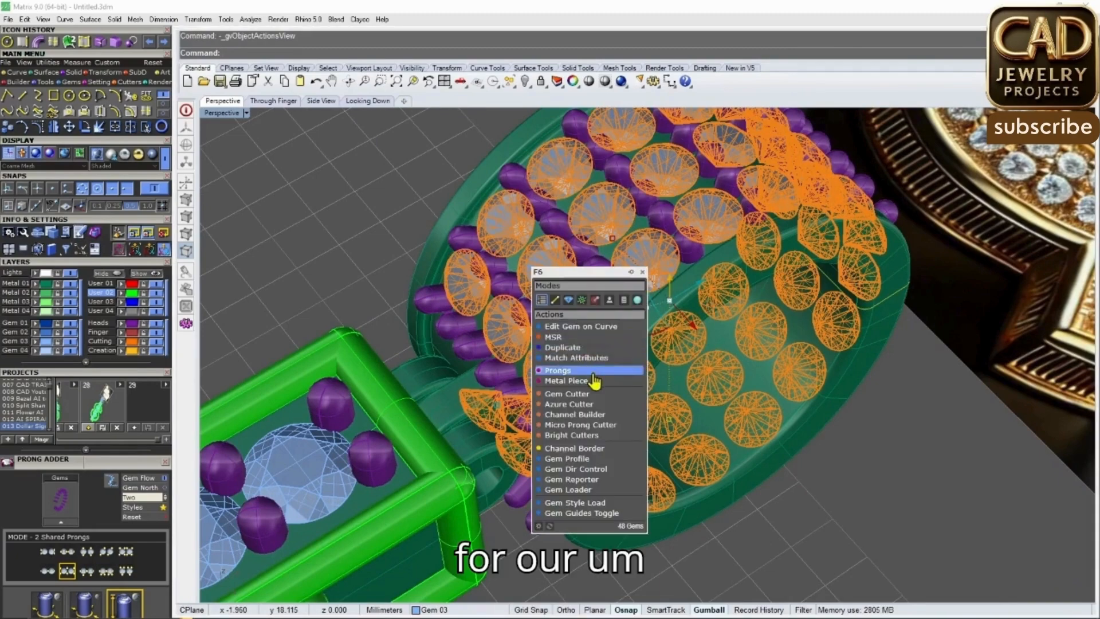
pyautogui.click(568, 394)
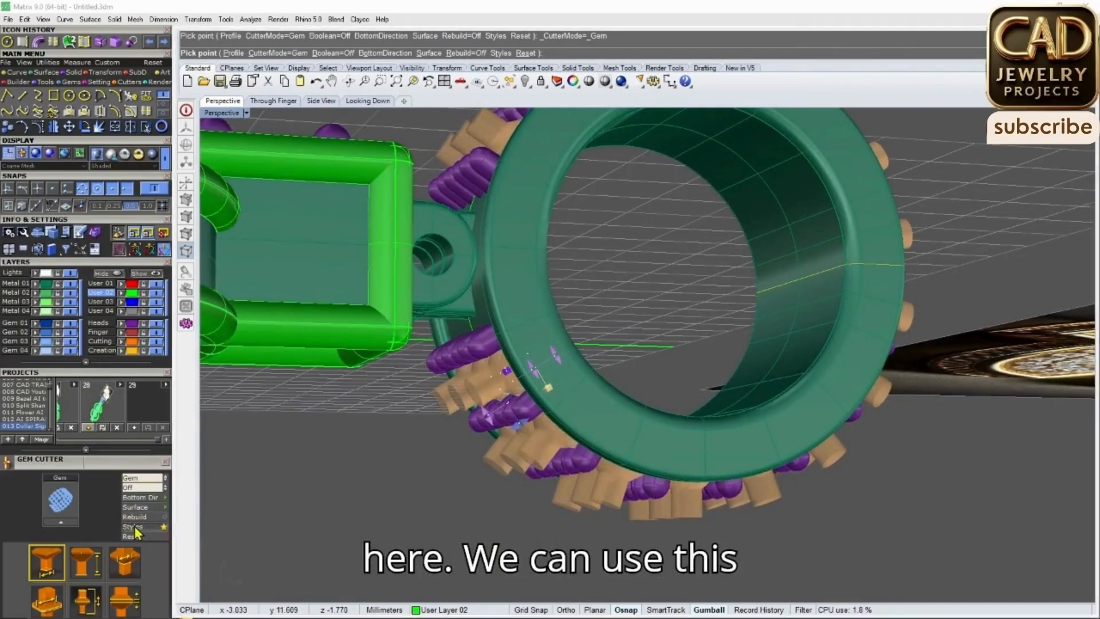
# Apply the CAM Divot style to the bail's gem cutters and create them
pyautogui.click(134, 527)
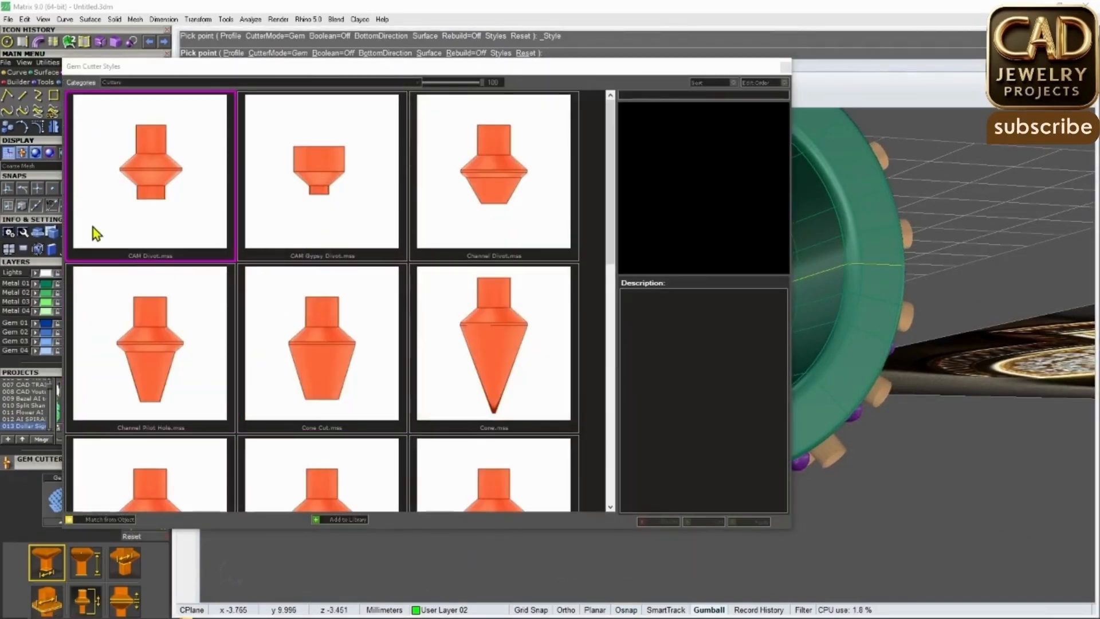
pyautogui.scroll(-1, 403, 280)
pyautogui.scroll(1, 401, 292)
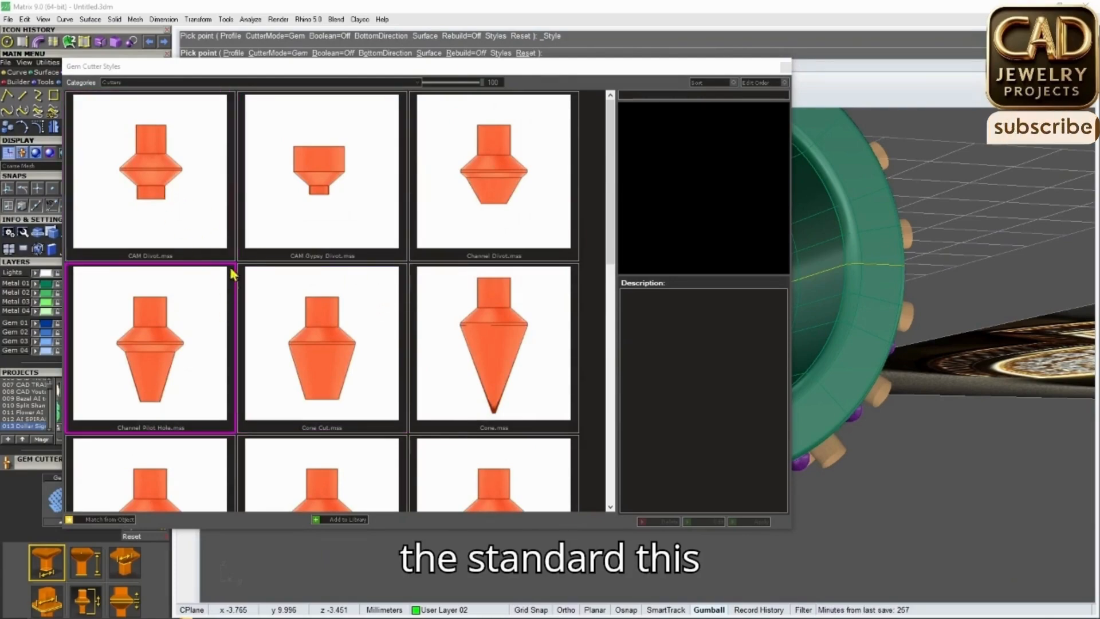
pyautogui.doubleClick(170, 200)
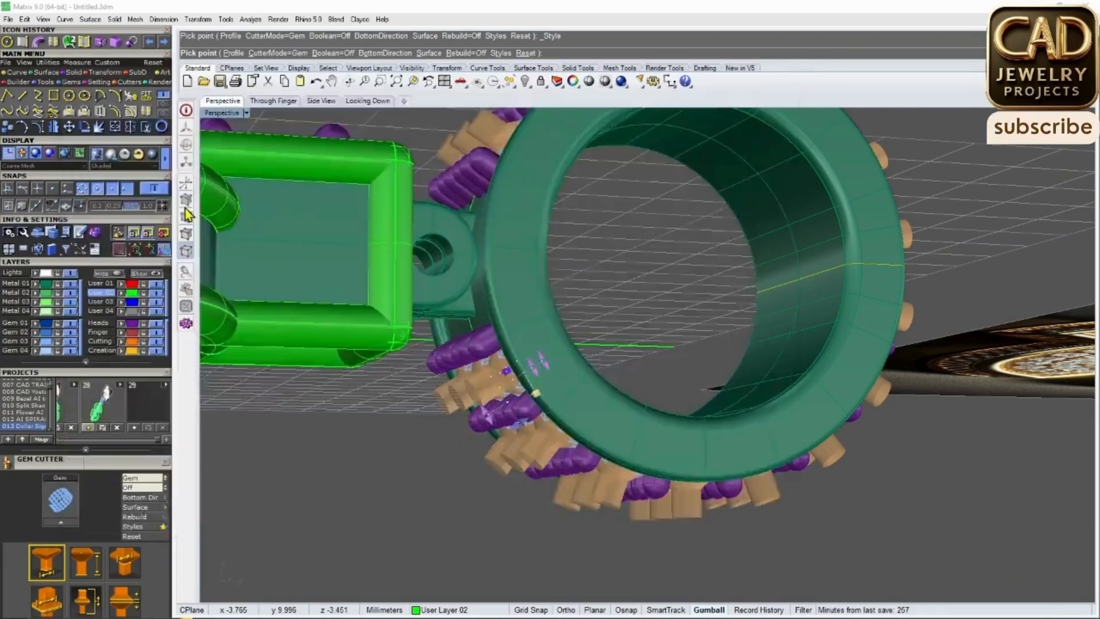
pyautogui.moveTo(568, 270); pyautogui.dragTo(616, 355, button='right')
pyautogui.scroll(3, 559, 381)
pyautogui.rightClick(615, 355)
# Subtract the gem cutters from the bail with a Boolean difference
pyautogui.click(581, 255)
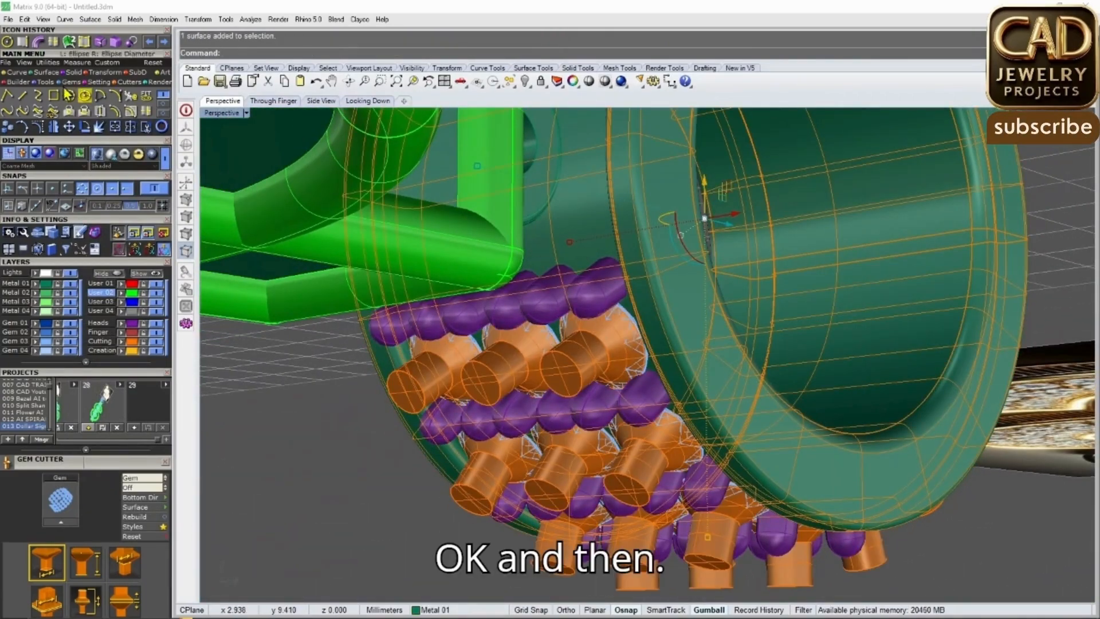
pyautogui.click(73, 73)
pyautogui.click(23, 97)
pyautogui.click(560, 369)
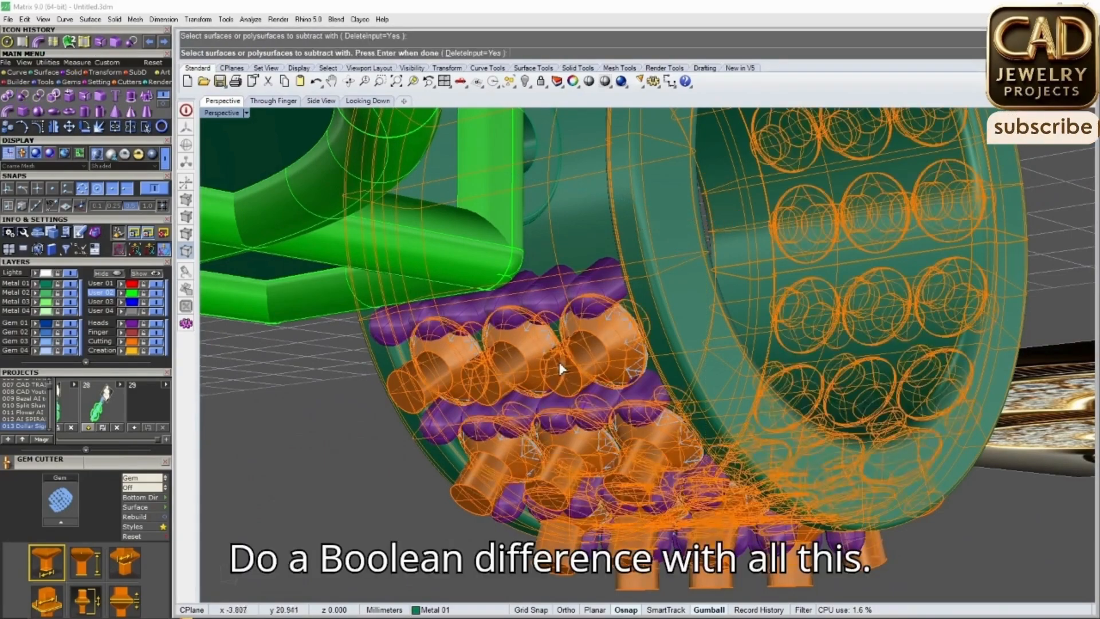
pyautogui.scroll(-5, 573, 361)
# Create gem cutters for the row of gems along the dollar sign's vertical bar
pyautogui.moveTo(572, 361); pyautogui.dragTo(612, 388, button='right')
pyautogui.scroll(-8, 503, 472)
pyautogui.scroll(5, 658, 346)
pyautogui.scroll(-10, 659, 347)
pyautogui.scroll(-4, 611, 390)
pyautogui.scroll(6, 614, 463)
pyautogui.scroll(6, 614, 463)
pyautogui.click(614, 474)
pyautogui.moveTo(613, 459); pyautogui.dragTo(473, 373, button='right')
pyautogui.scroll(4, 472, 374)
pyautogui.click(62, 522)
pyautogui.scroll(-6, 505, 407)
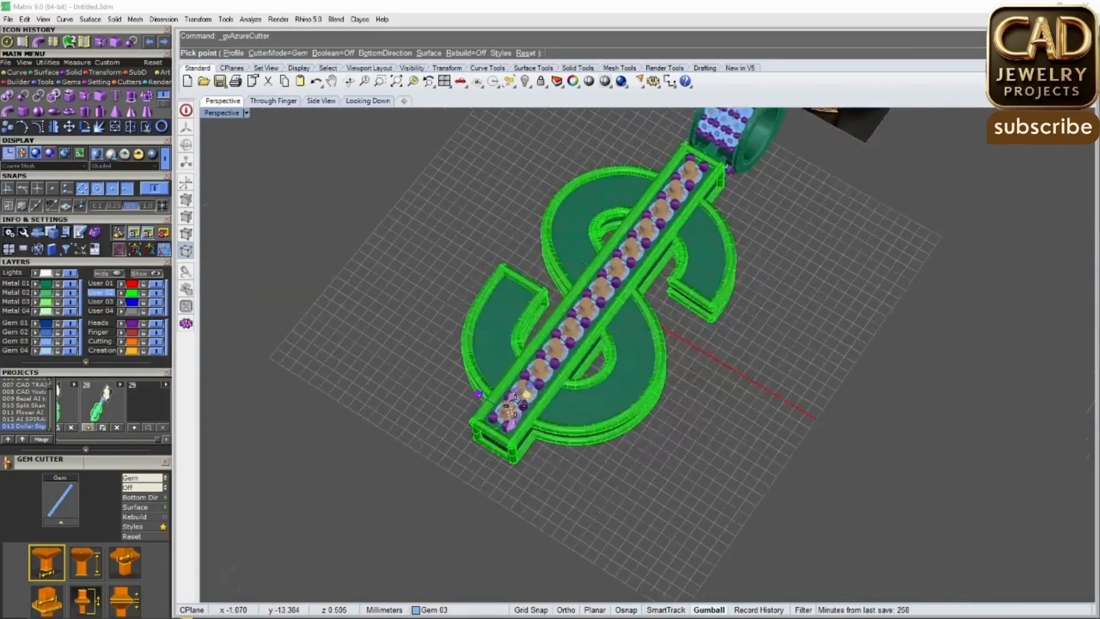
# Subtract the new gem cutters from the vertical bar with a Boolean difference
pyautogui.scroll(6, 534, 400)
pyautogui.scroll(4, 536, 402)
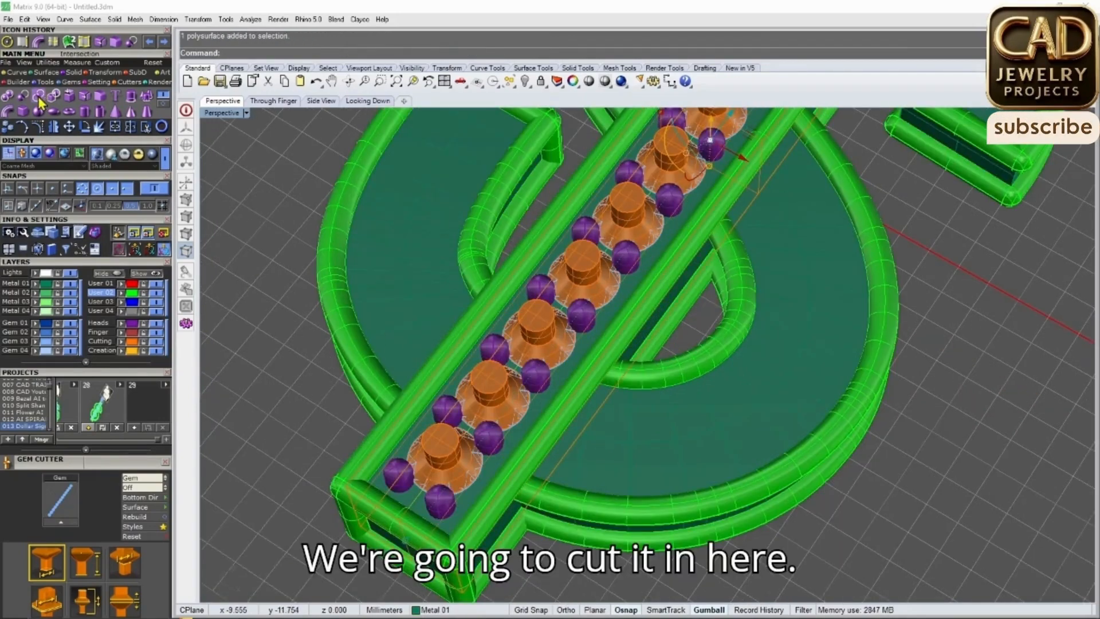
pyautogui.click(527, 330)
pyautogui.rightClick(539, 357)
pyautogui.scroll(-12, 518, 438)
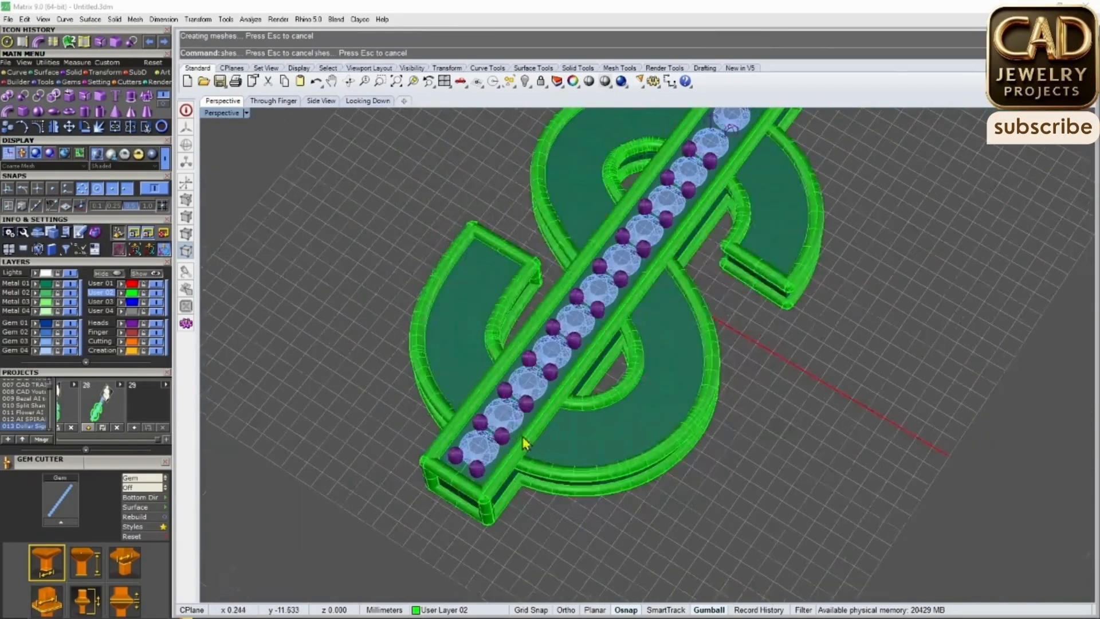
# Move all prongs from the Heads layer onto the Metal 01 layer
pyautogui.moveTo(518, 438); pyautogui.dragTo(575, 440, button='right')
pyautogui.scroll(4, 574, 439)
pyautogui.click(131, 326)
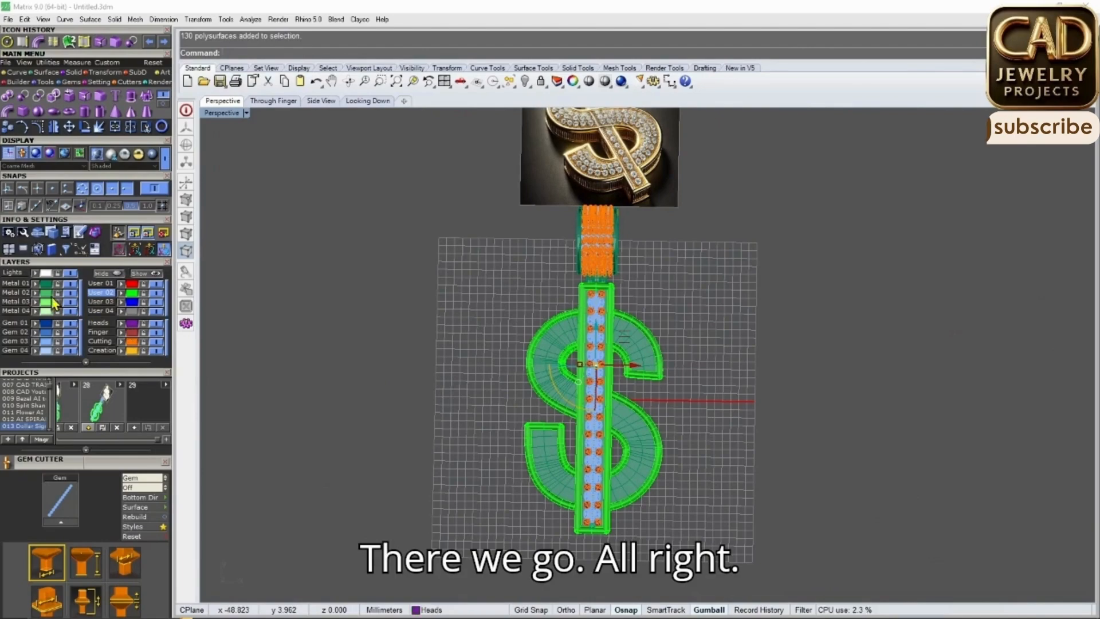
# Save the complete pendant model as version 29 of the 013 Dollar Sign AI project
pyautogui.scroll(-3, 640, 375)
pyautogui.moveTo(777, 491); pyautogui.dragTo(451, 224)
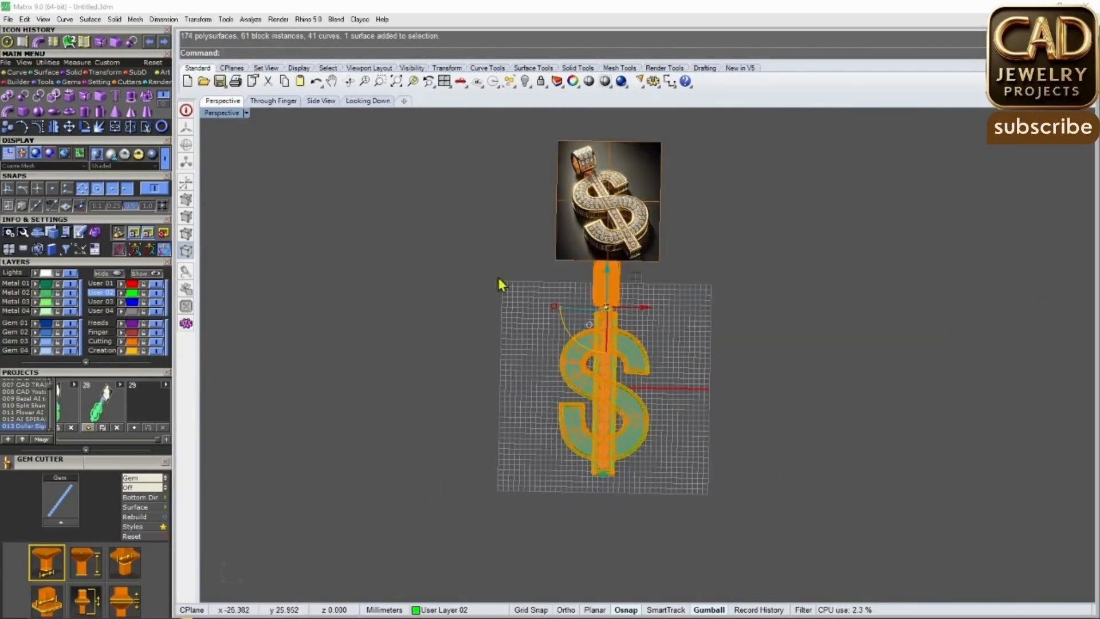
pyautogui.scroll(6, 602, 358)
pyautogui.click(134, 428)
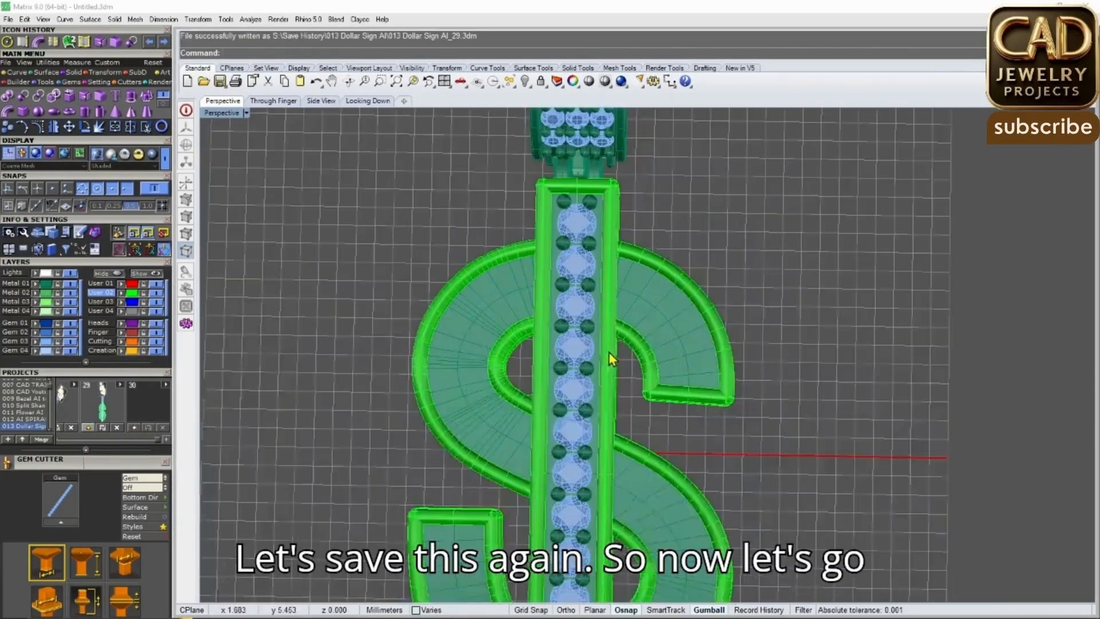
pyautogui.press('Escape')
# Move every object on the User 02 layer, including the border rails, onto the Metal 01 layer
pyautogui.scroll(5, 600, 353)
pyautogui.click(134, 300)
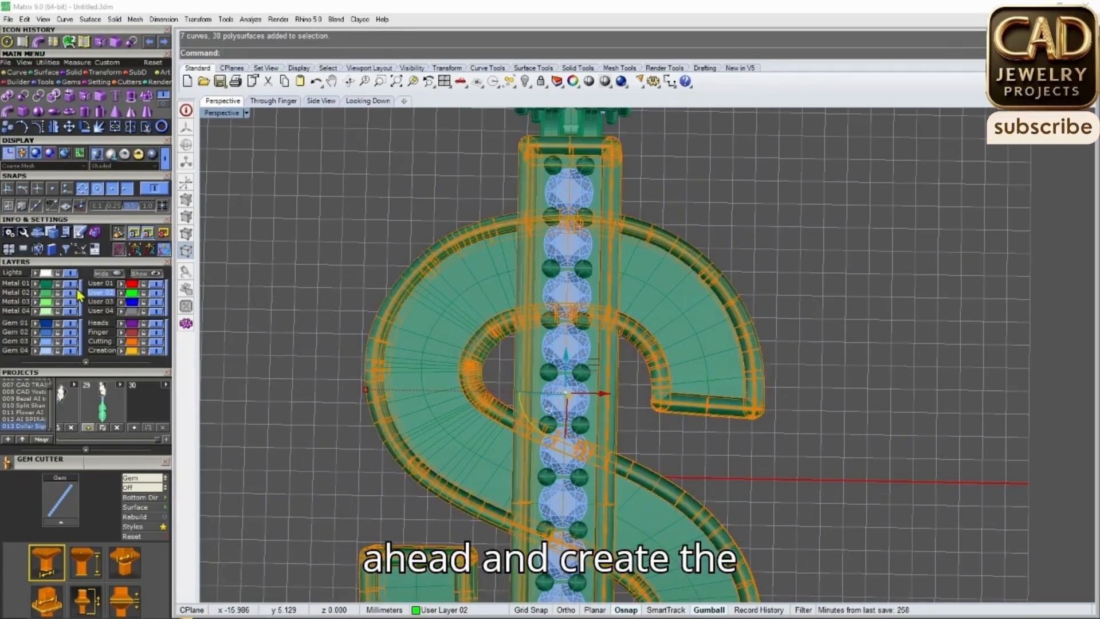
pyautogui.scroll(-4, 561, 367)
pyautogui.scroll(8, 561, 360)
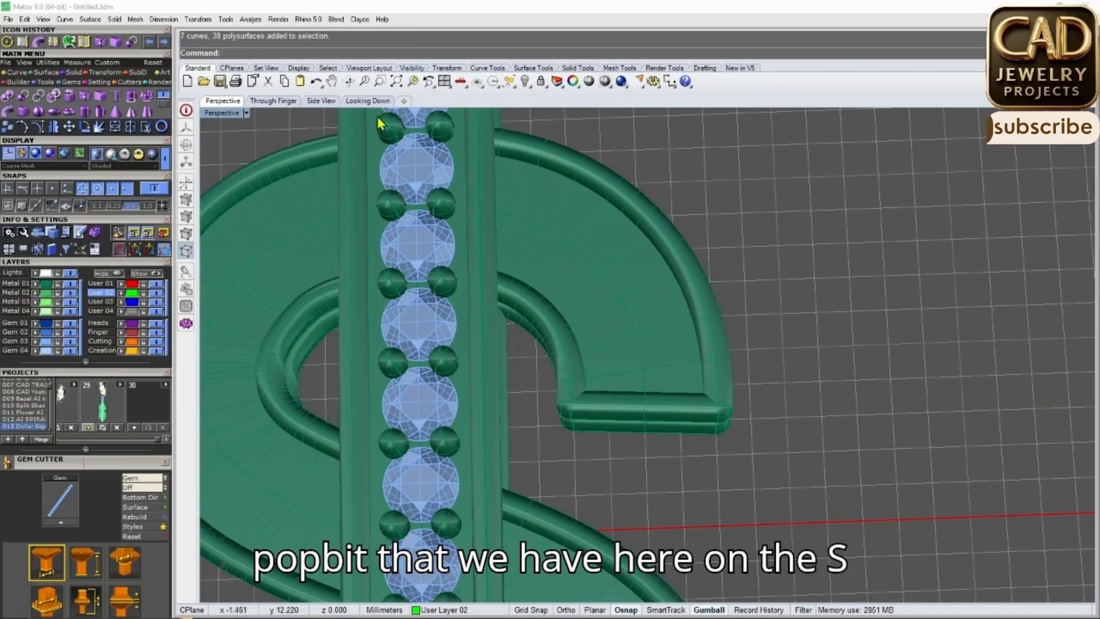
# Extract the U-direction isocurve along the centre of the S's top face in the Looking Down view
pyautogui.click(368, 101)
pyautogui.scroll(-6, 590, 305)
pyautogui.scroll(4, 639, 292)
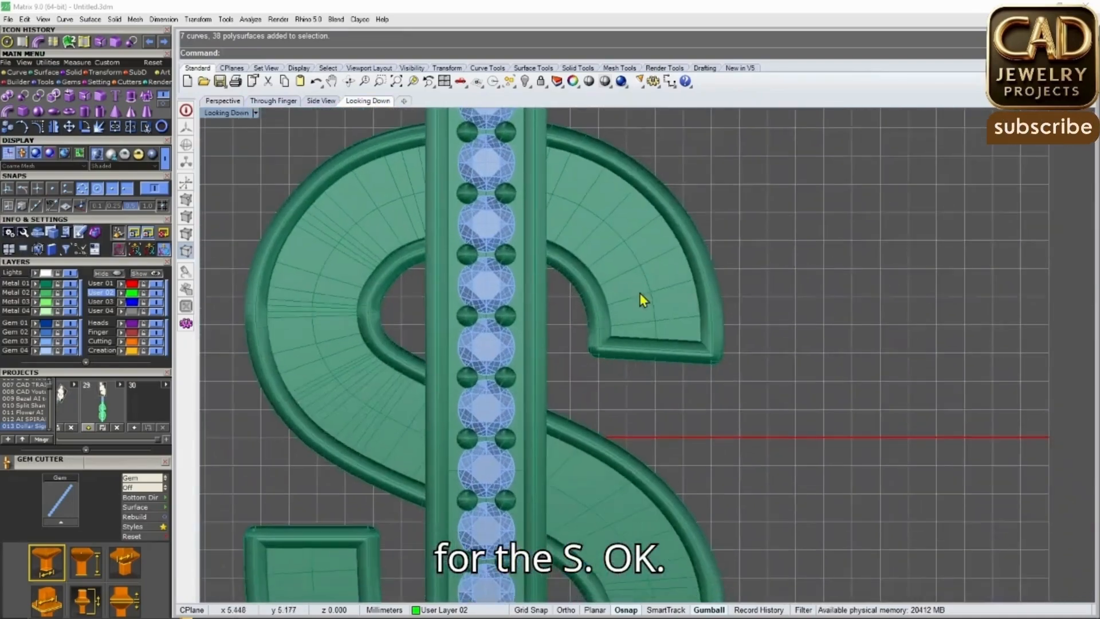
pyautogui.scroll(3, 639, 292)
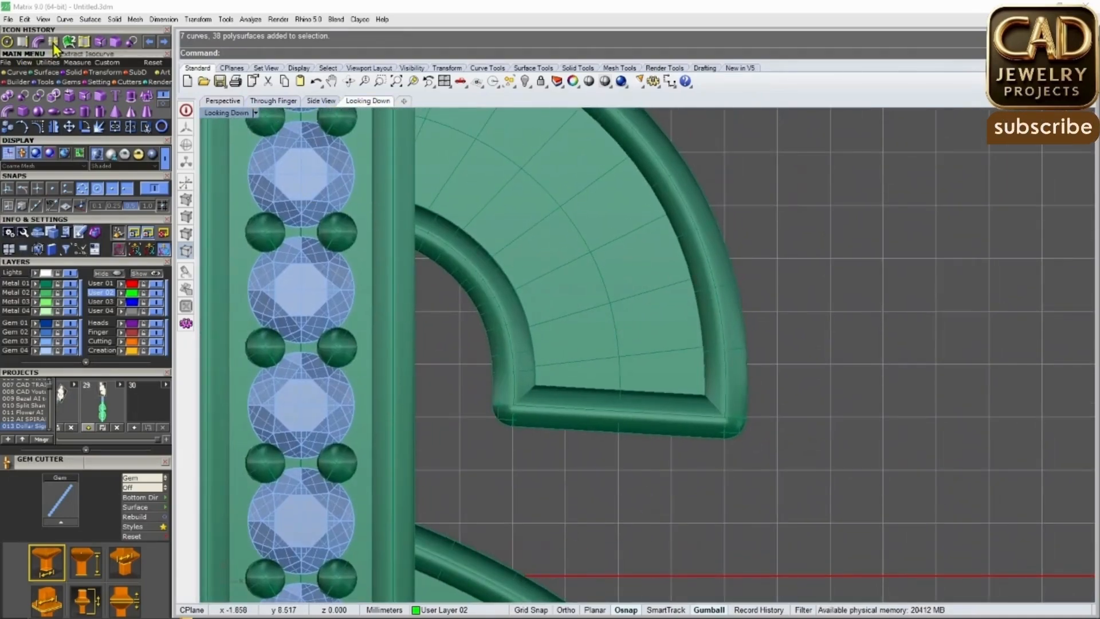
pyautogui.click(54, 42)
pyautogui.scroll(4, 630, 315)
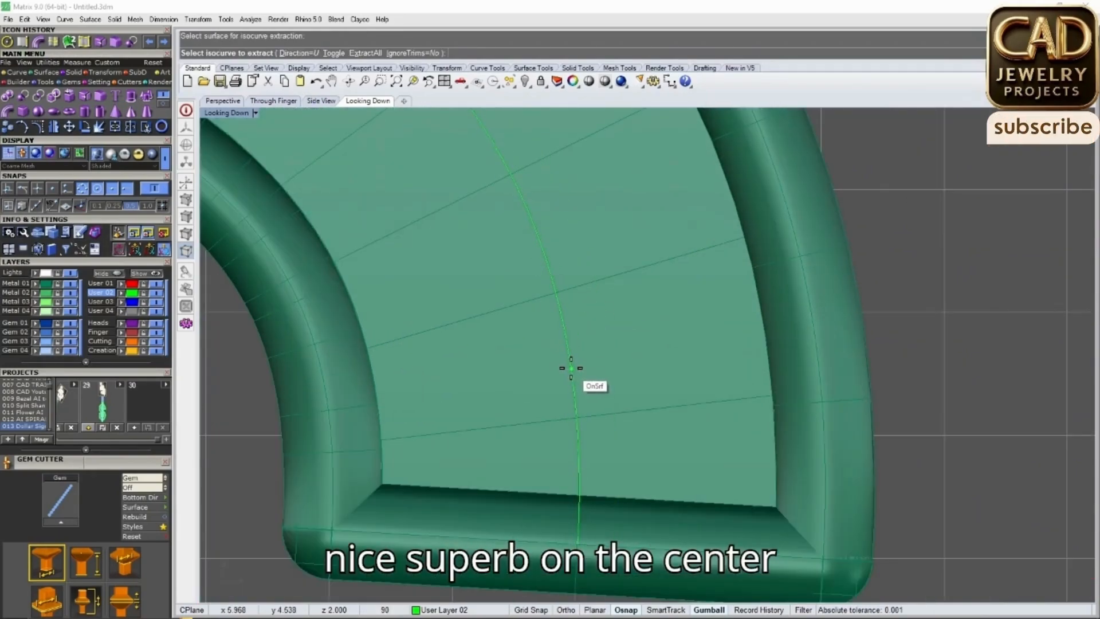
pyautogui.scroll(-12, 576, 338)
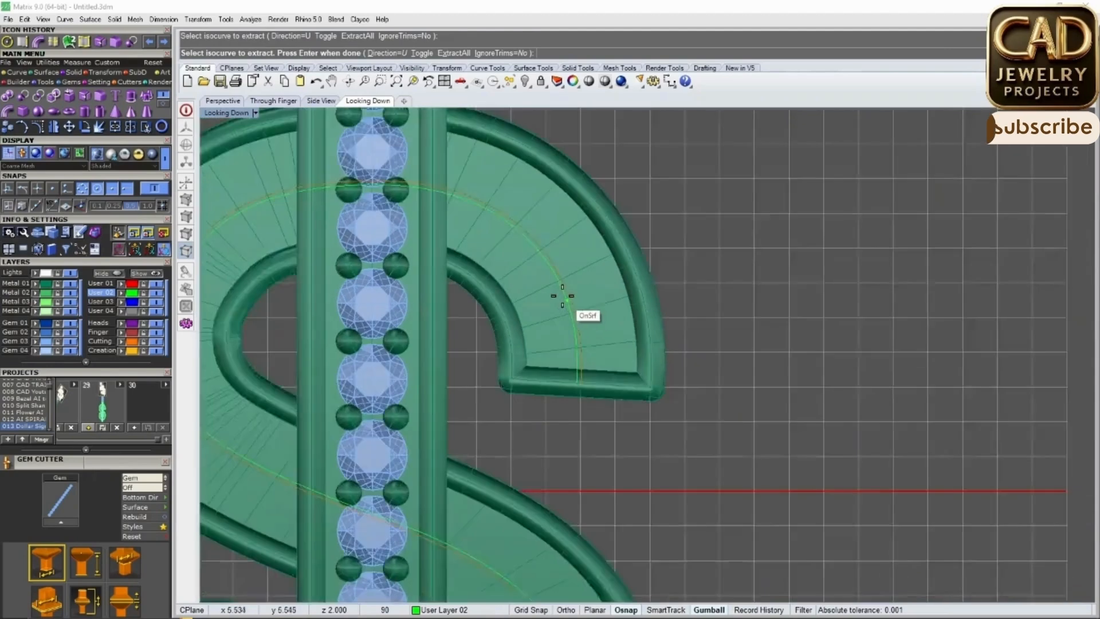
pyautogui.rightClick(487, 270)
# Place a run of round gems along the extracted centre curve of the S with Gem on Curve
pyautogui.moveTo(558, 275); pyautogui.dragTo(581, 257, button='right')
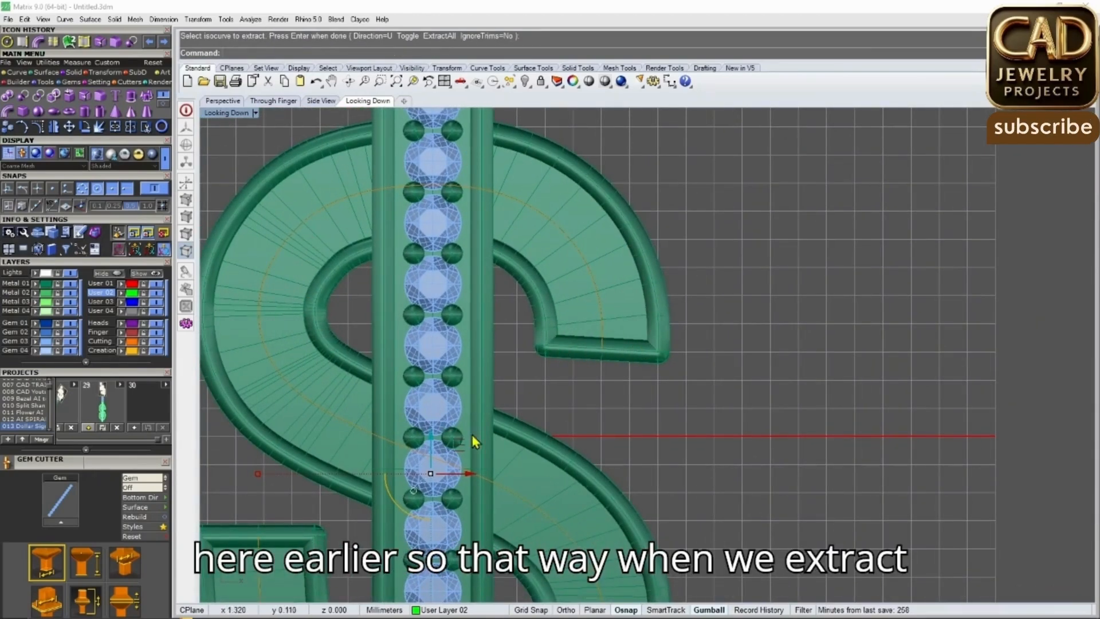
pyautogui.scroll(3, 596, 309)
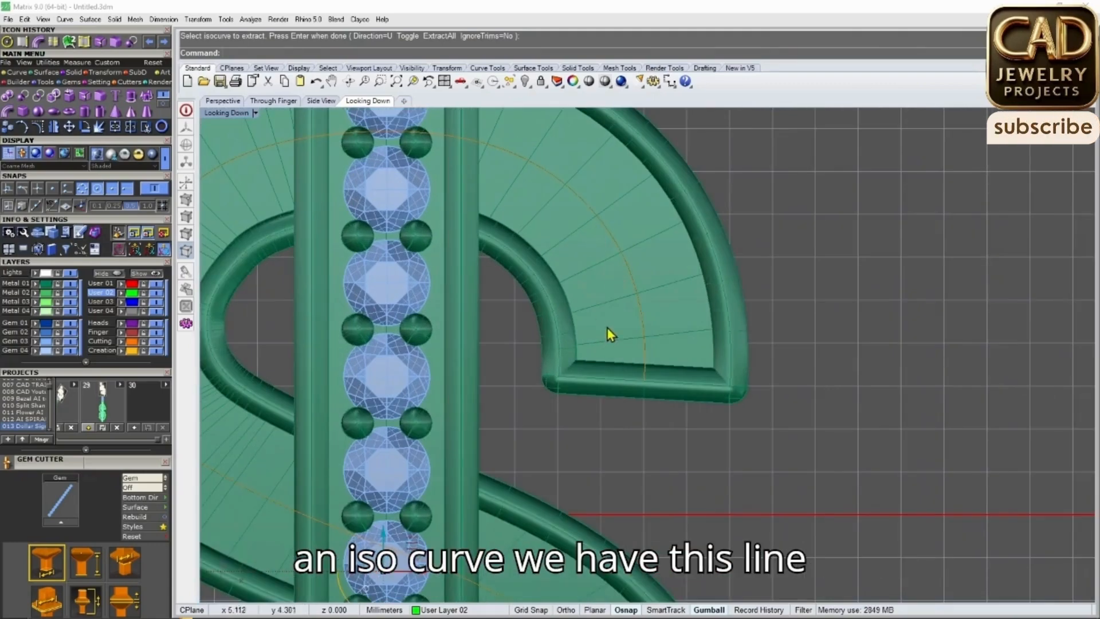
pyautogui.scroll(-3, 582, 250)
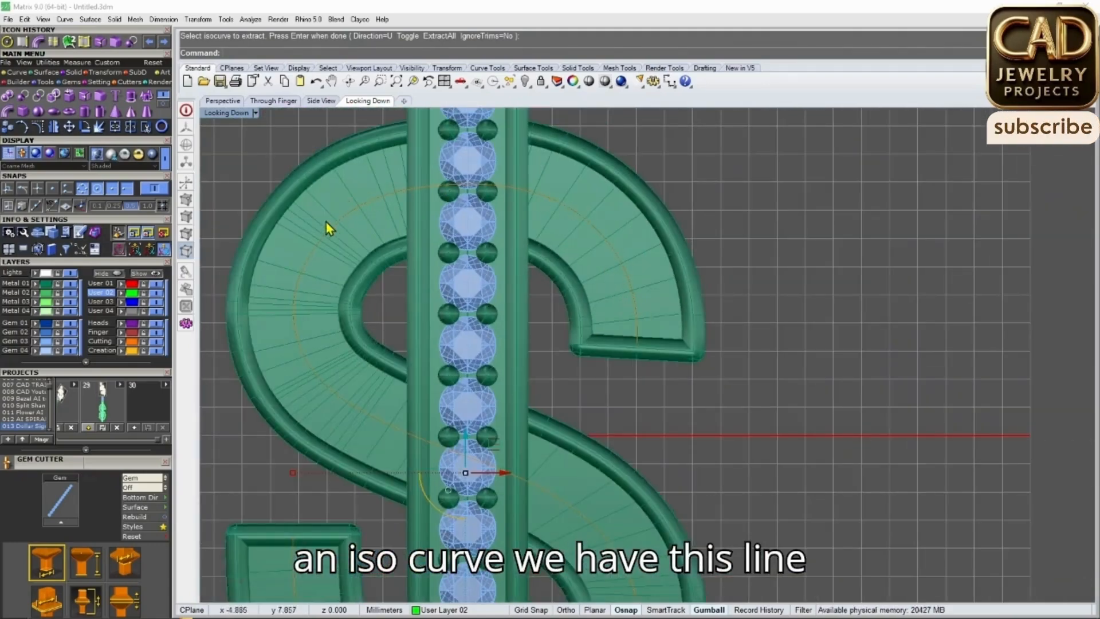
pyautogui.moveTo(479, 425); pyautogui.dragTo(491, 239, button='right')
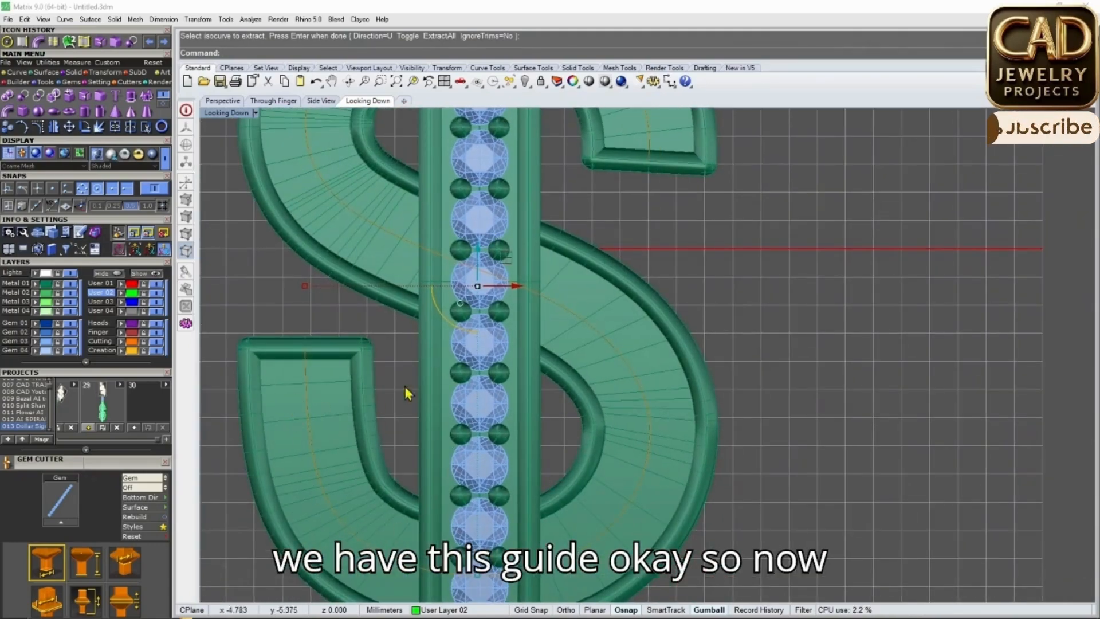
pyautogui.scroll(-3, 504, 332)
pyautogui.scroll(5, 570, 252)
pyautogui.press('Return')
pyautogui.press('F6')
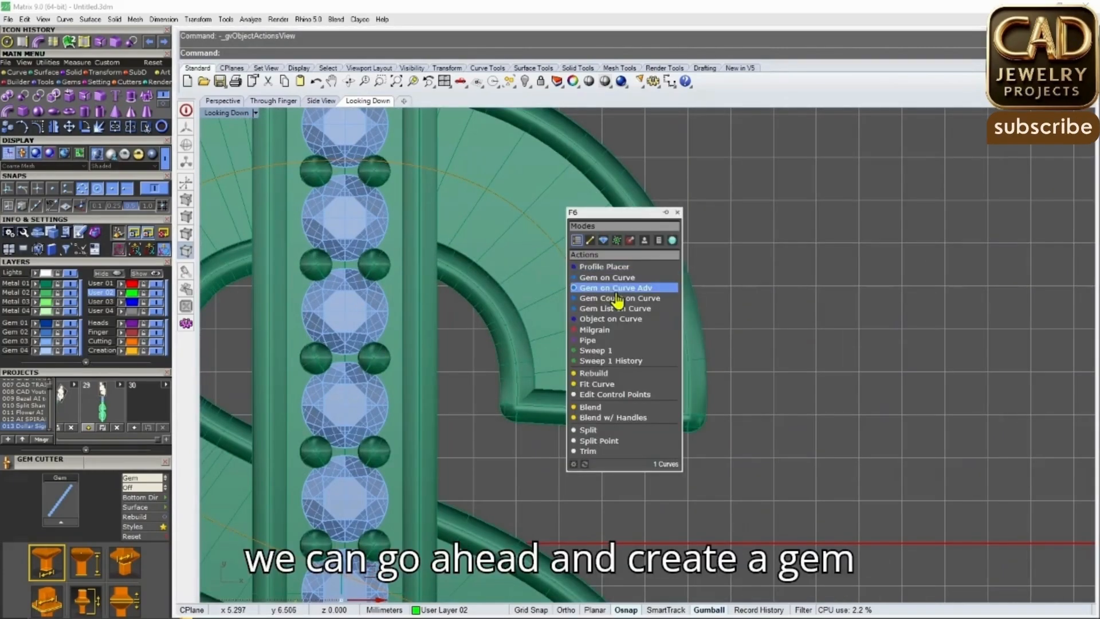
pyautogui.click(612, 278)
pyautogui.moveTo(530, 238); pyautogui.dragTo(609, 354)
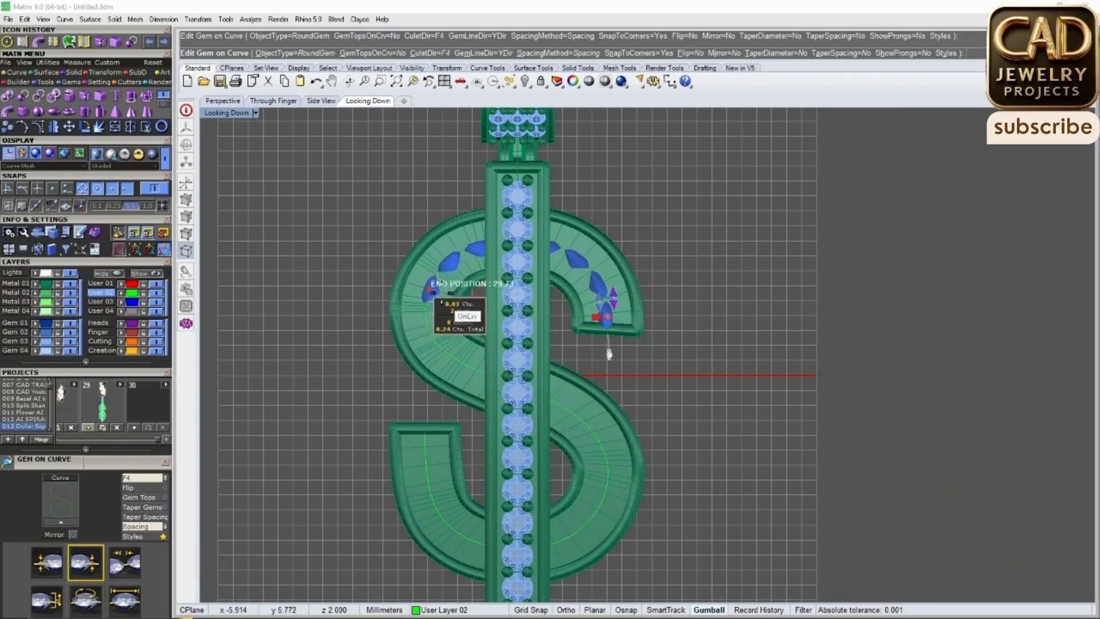
# Reduce the round gems on the S's centre curve to about 1 mm and orient their culets with the Object direction from the S
pyautogui.scroll(5, 607, 295)
pyautogui.moveTo(622, 300); pyautogui.dragTo(622, 329)
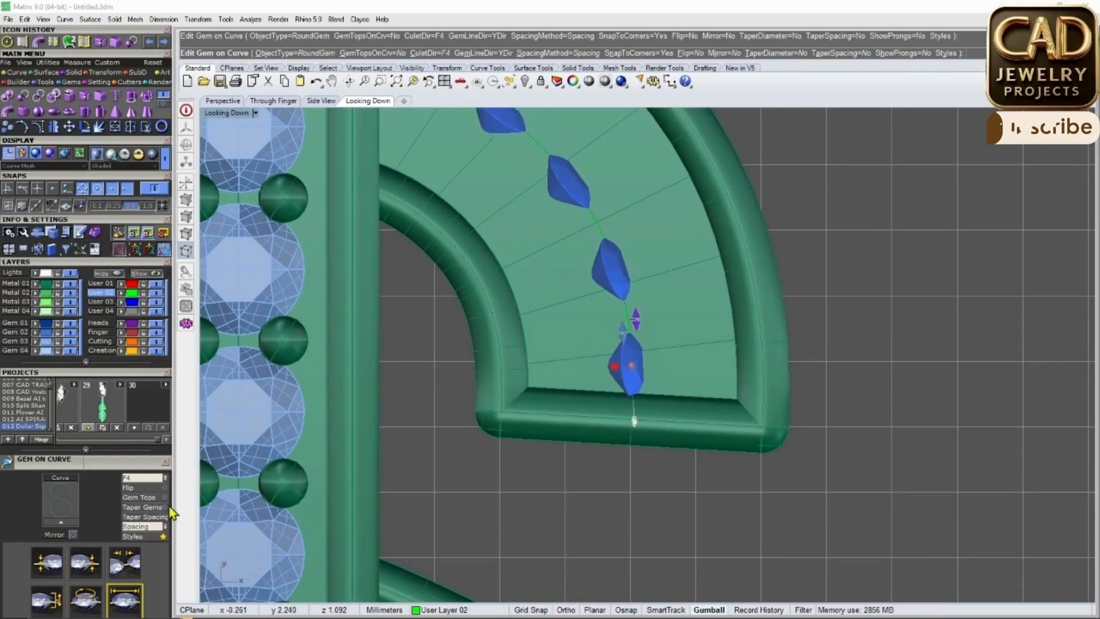
pyautogui.click(140, 478)
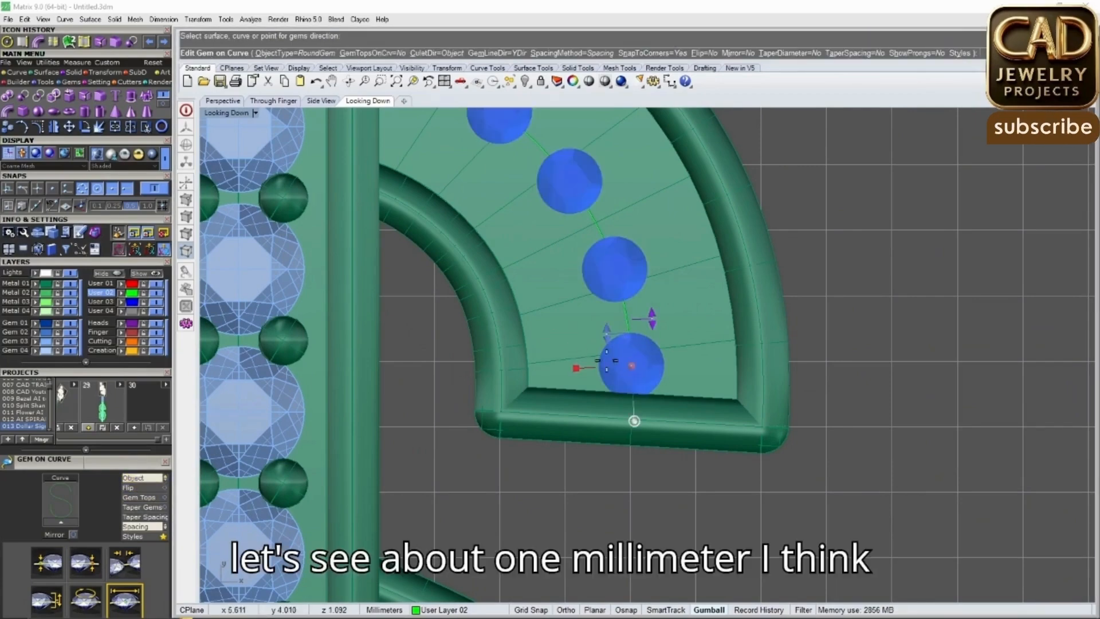
pyautogui.click(630, 365)
pyautogui.scroll(2, 634, 396)
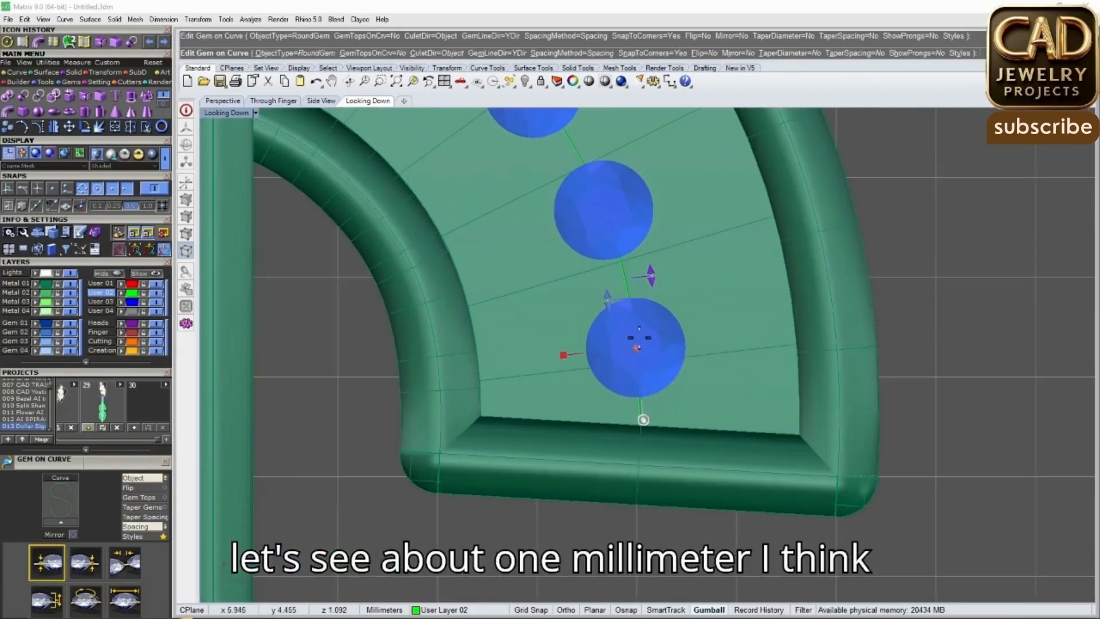
# Tighten the spacing of the centre-row gems, fit six along the S's upper arm beside the bar, and accept the row
pyautogui.scroll(-3, 627, 348)
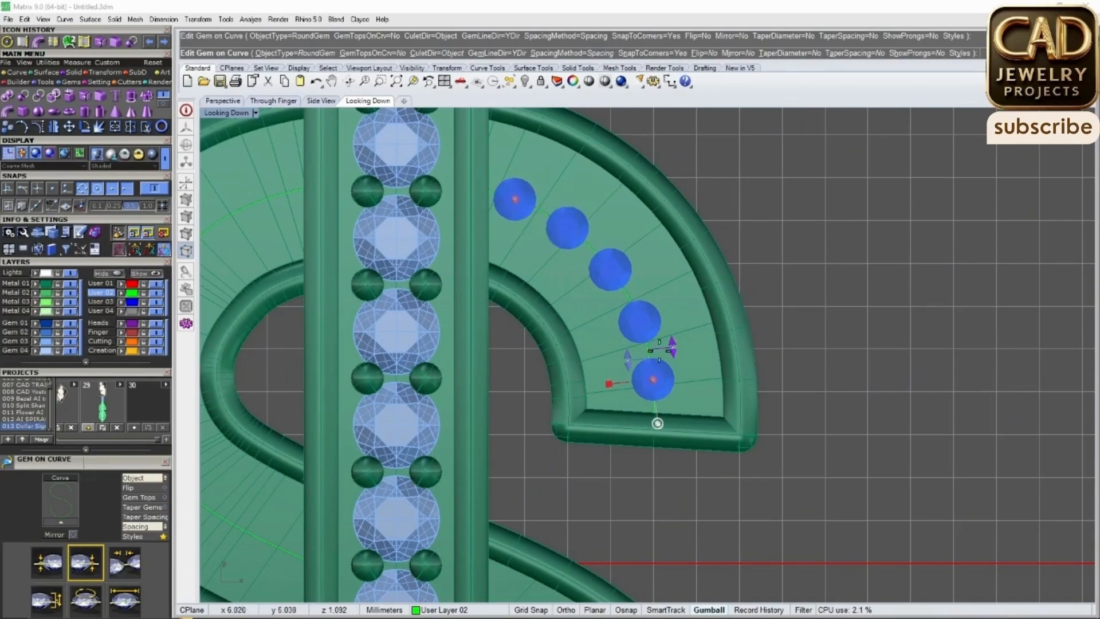
pyautogui.scroll(6, 659, 348)
pyautogui.moveTo(663, 346); pyautogui.dragTo(667, 362)
pyautogui.scroll(-8, 630, 332)
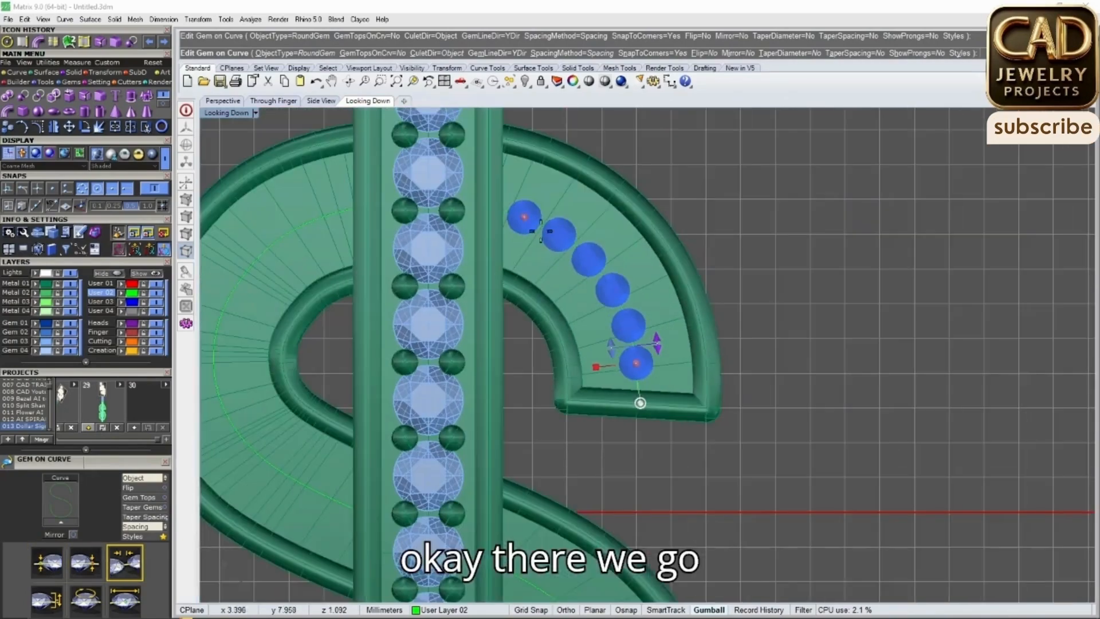
pyautogui.moveTo(527, 218); pyautogui.dragTo(533, 221)
pyautogui.scroll(6, 610, 293)
pyautogui.rightClick(611, 296)
# Add two shared prongs between the six centre-row gems with Prong Adder, using a large diameter of about 0.48 and a nudge of 40
pyautogui.click(611, 298)
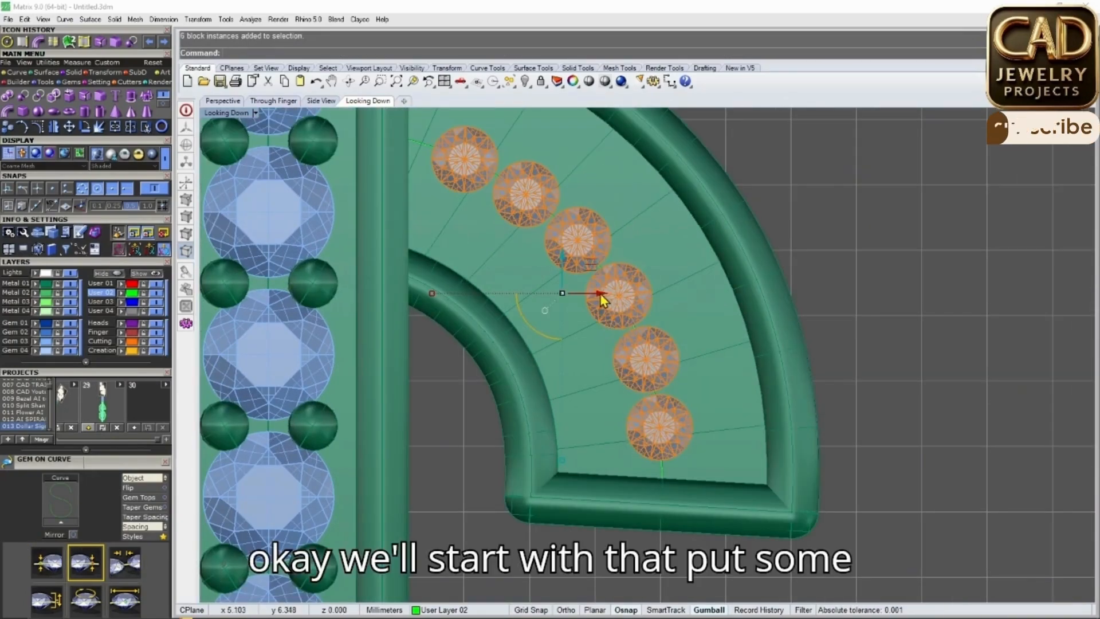
pyautogui.press('F6')
pyautogui.click(622, 339)
pyautogui.scroll(5, 572, 332)
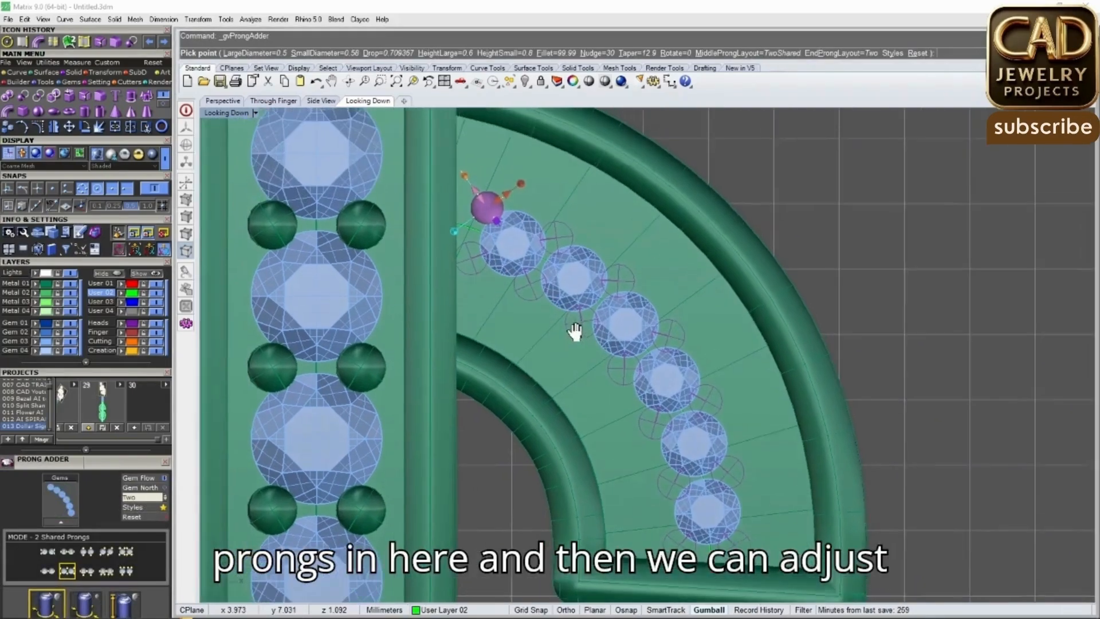
pyautogui.moveTo(494, 224); pyautogui.dragTo(463, 190)
pyautogui.scroll(2, 460, 190)
pyautogui.scroll(-4, 560, 268)
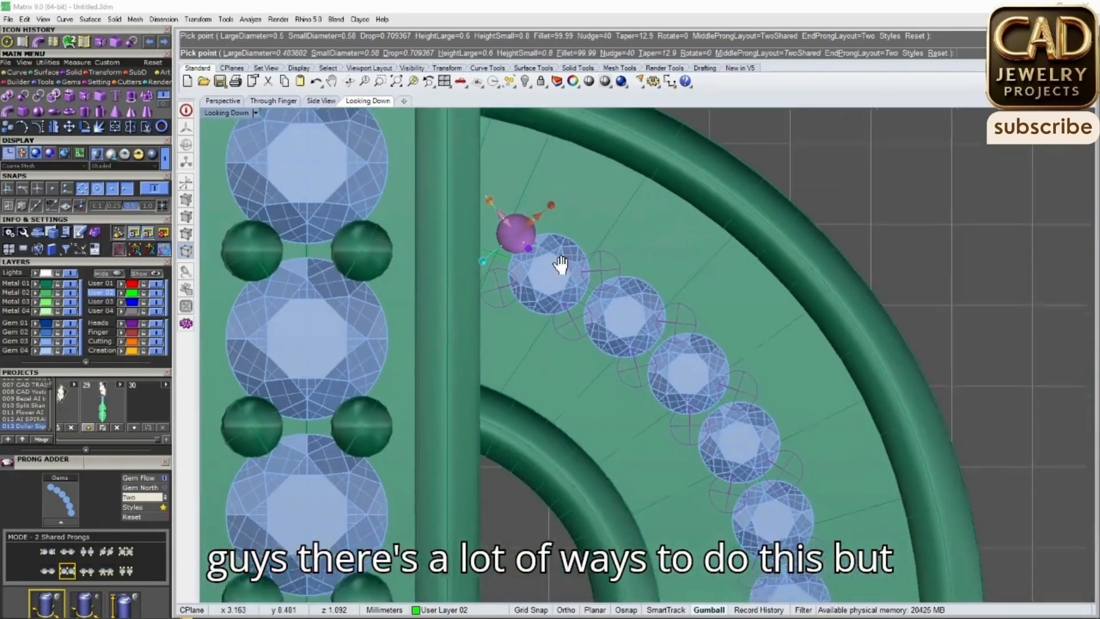
pyautogui.rightClick(561, 267)
pyautogui.scroll(-6, 558, 289)
pyautogui.moveTo(555, 304); pyautogui.dragTo(557, 253, button='right')
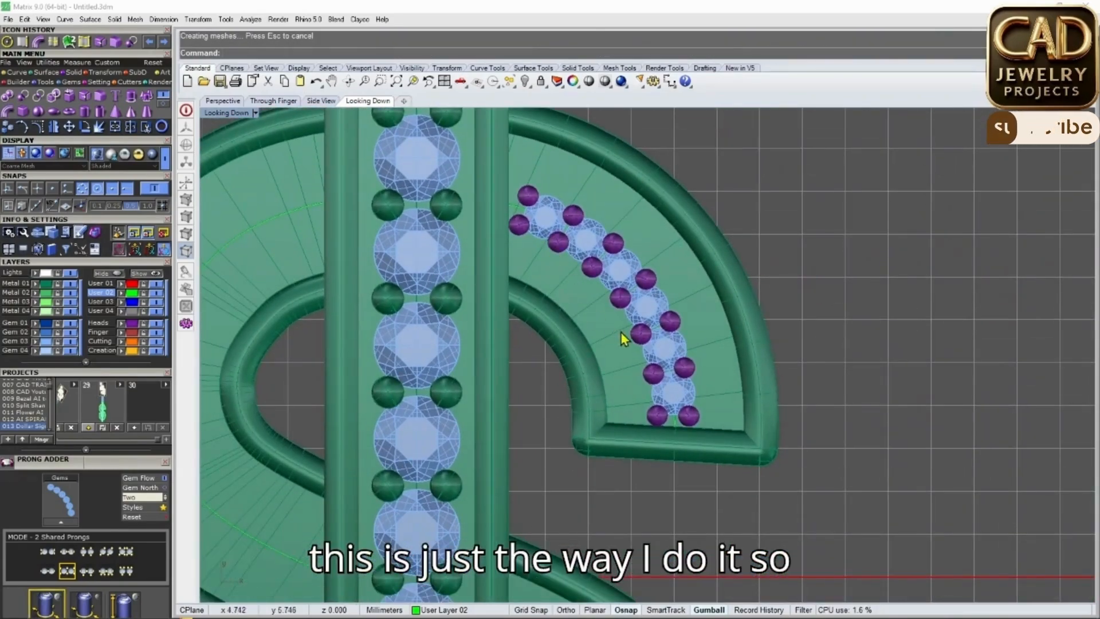
# Edit the centre row's prongs to a nudge of 50
pyautogui.scroll(8, 626, 333)
pyautogui.click(619, 261)
pyautogui.scroll(-6, 651, 264)
pyautogui.moveTo(650, 265); pyautogui.dragTo(625, 305, button='right')
pyautogui.press('F6')
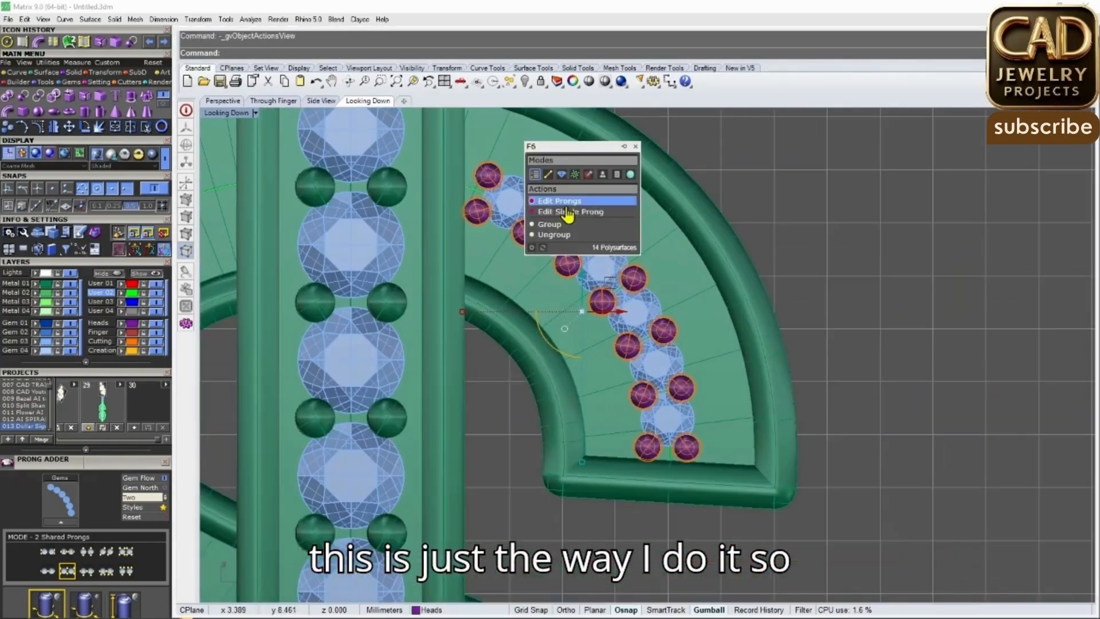
pyautogui.click(542, 199)
pyautogui.scroll(5, 539, 194)
pyautogui.moveTo(497, 189); pyautogui.dragTo(496, 196)
pyautogui.scroll(-8, 504, 199)
pyautogui.moveTo(581, 241); pyautogui.dragTo(558, 221, button='right')
pyautogui.rightClick(567, 231)
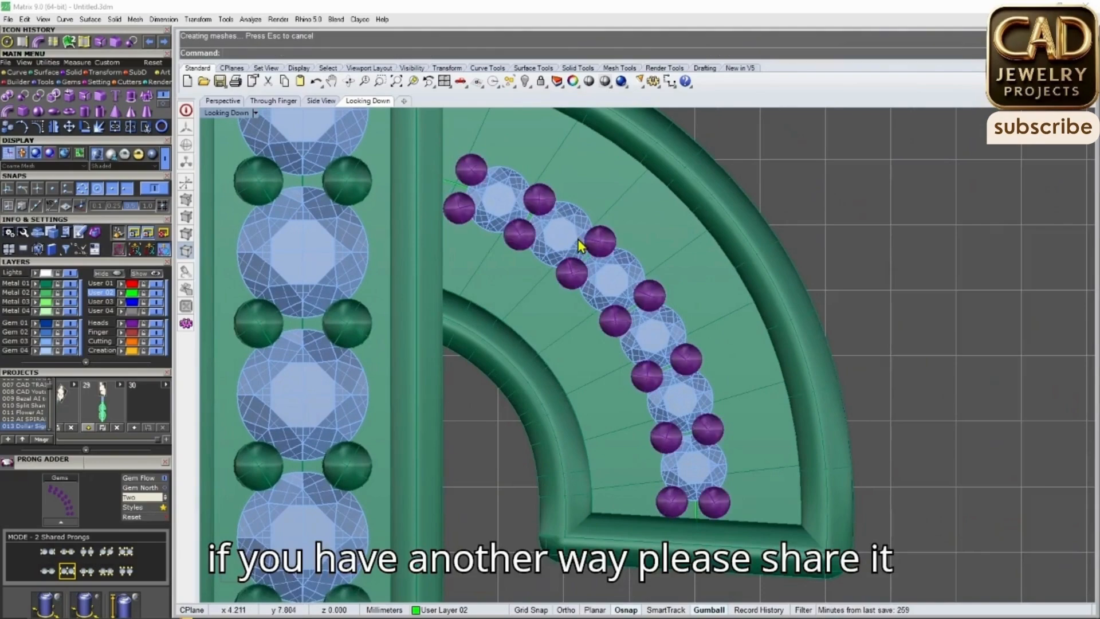
# Extract two U-direction isocurves from the S's top face, one on the inner side and one on the outer side of the centre gem row
pyautogui.moveTo(631, 323); pyautogui.dragTo(599, 269, button='right')
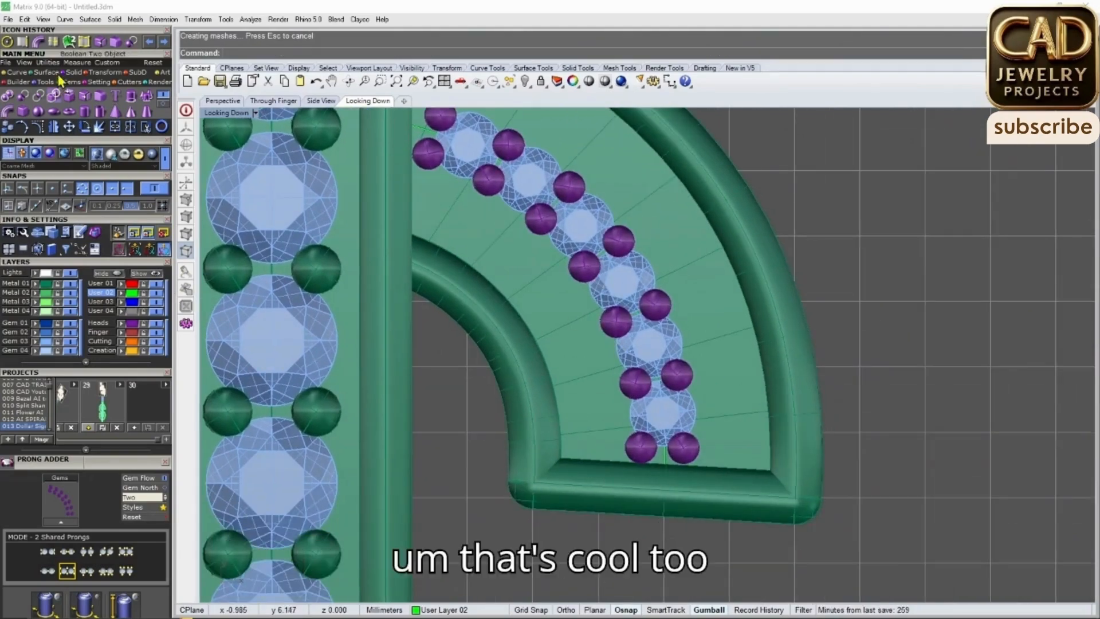
pyautogui.scroll(3, 570, 354)
pyautogui.click(562, 352)
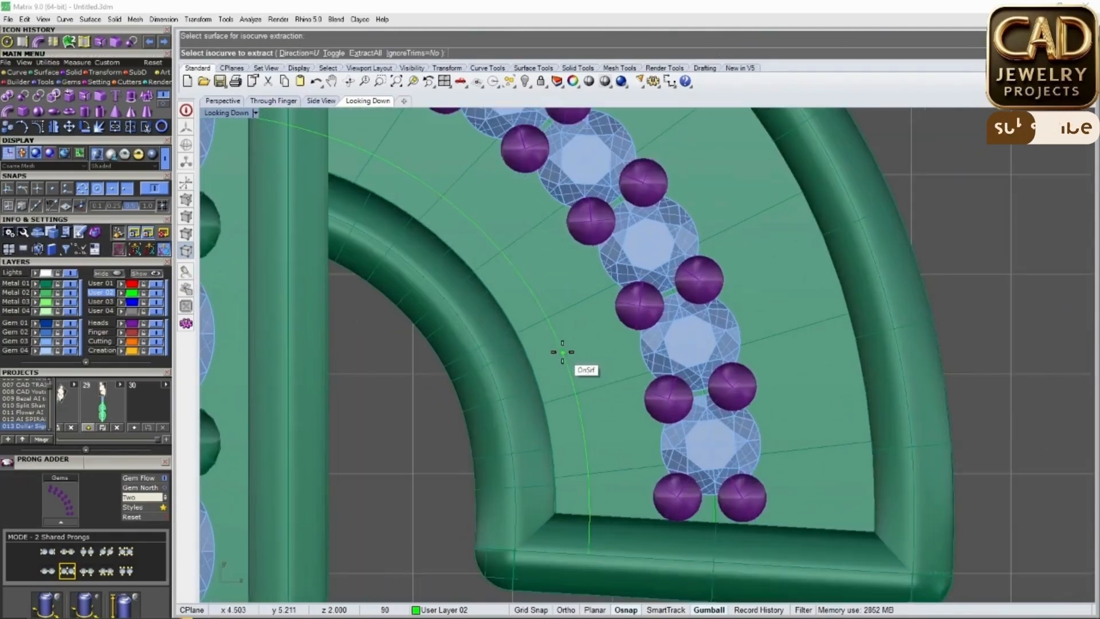
pyautogui.rightClick(588, 367)
pyautogui.scroll(-8, 596, 366)
pyautogui.scroll(6, 683, 370)
pyautogui.rightClick(686, 363)
pyautogui.click(688, 367)
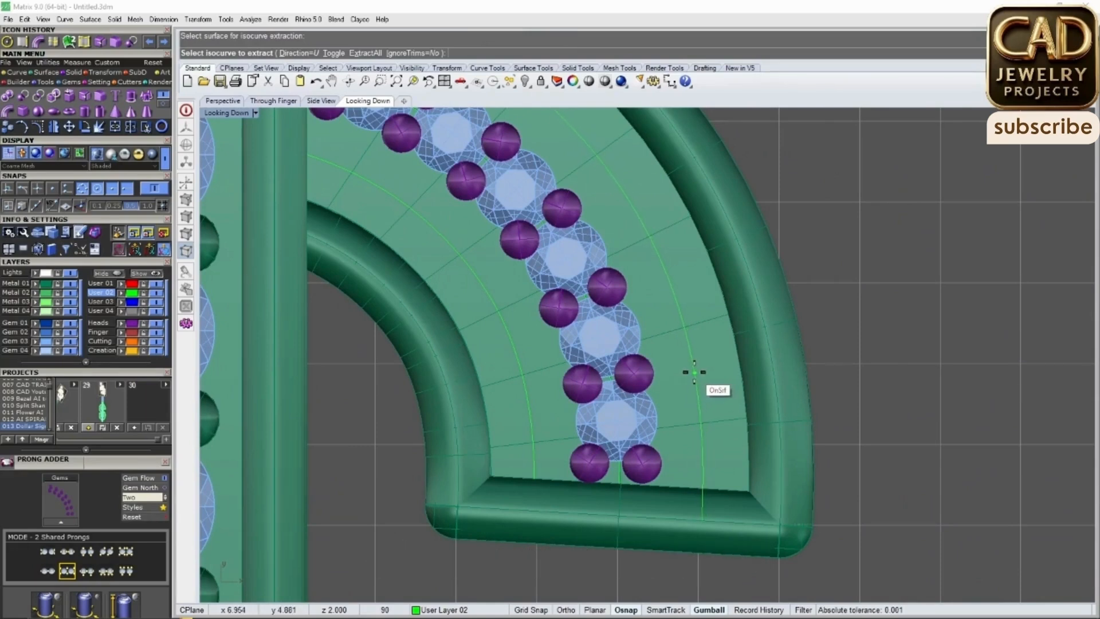
pyautogui.click(695, 373)
# Place round gems along the inner isocurve with Gem on Curve and reposition the run's start and end gems along the S
pyautogui.click(529, 402)
pyautogui.click(548, 429)
pyautogui.press('F6')
pyautogui.click(553, 373)
pyautogui.scroll(-5, 541, 386)
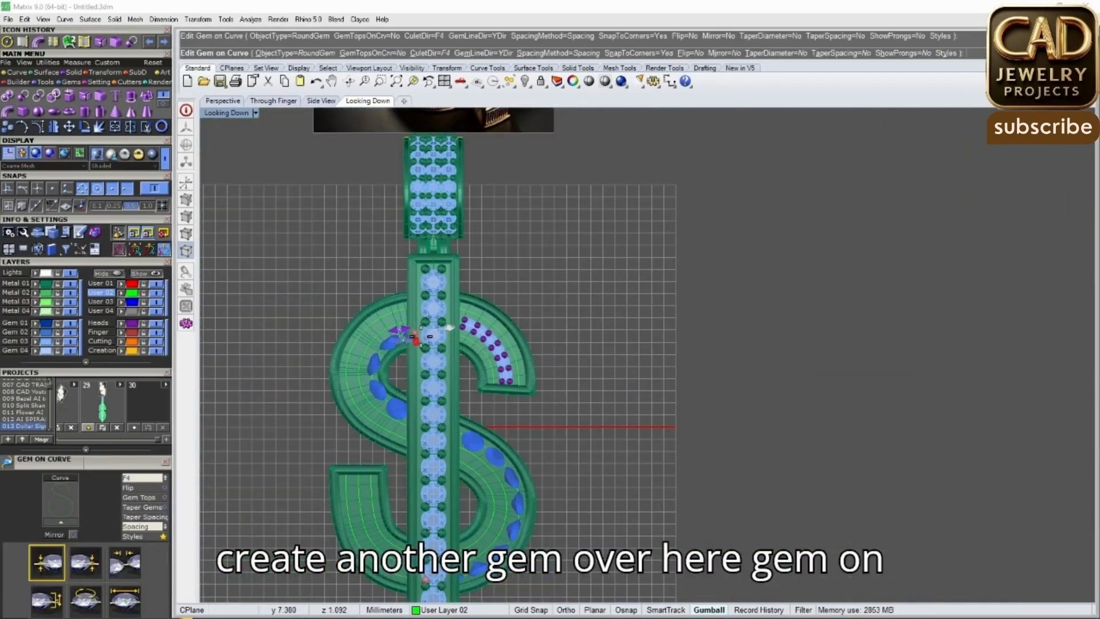
pyautogui.click(414, 332)
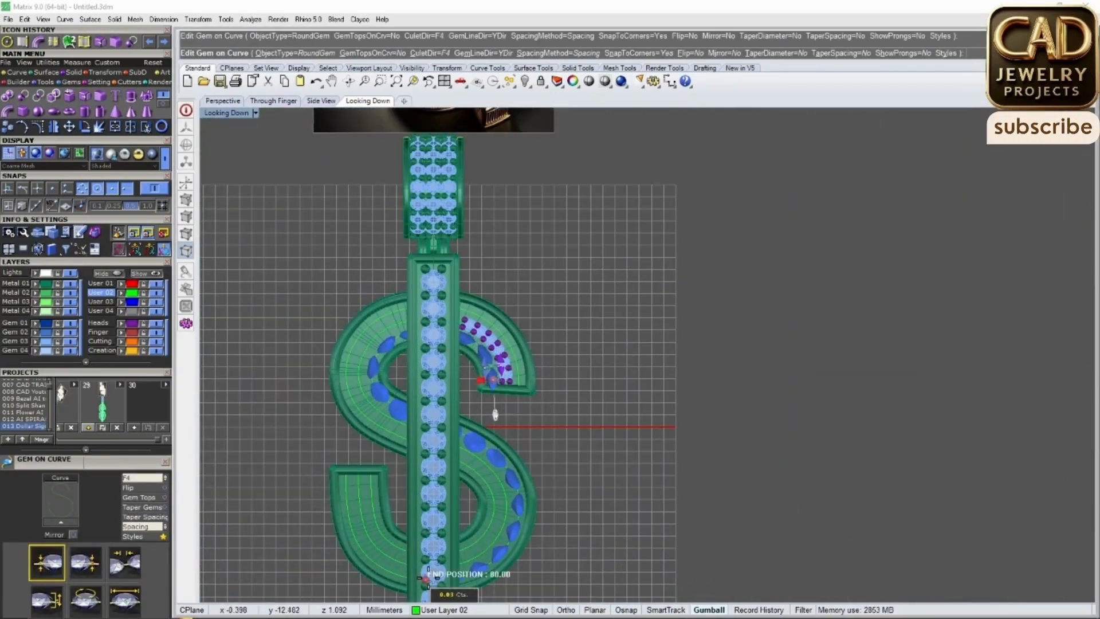
# Set the inner-row gems to 1.00 mm and their culet direction to Down
pyautogui.scroll(3, 501, 378)
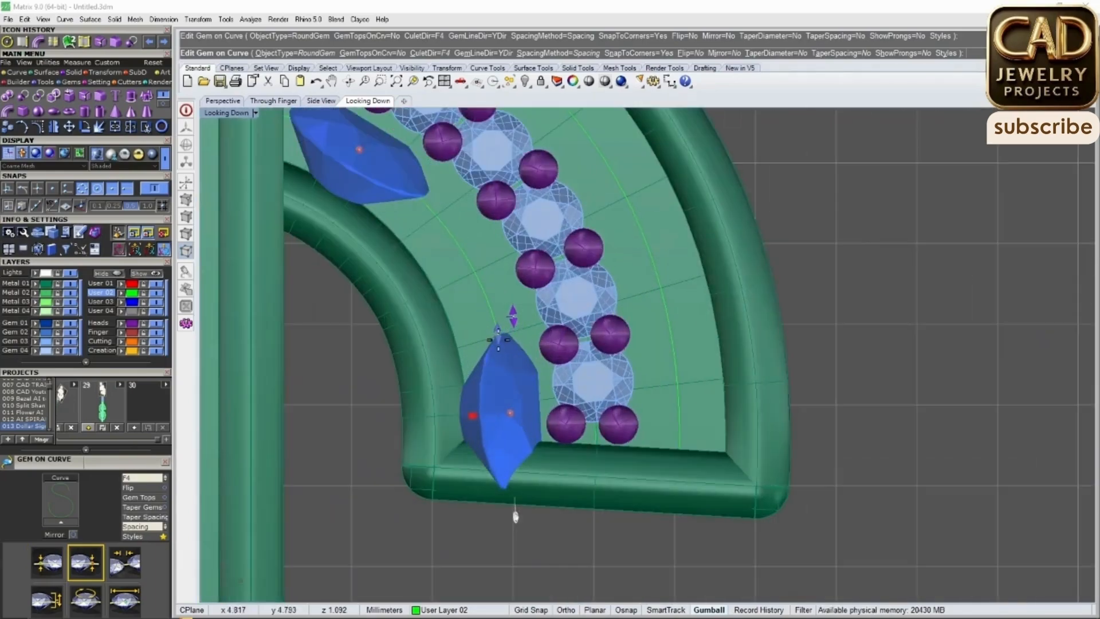
pyautogui.moveTo(498, 335); pyautogui.dragTo(508, 367)
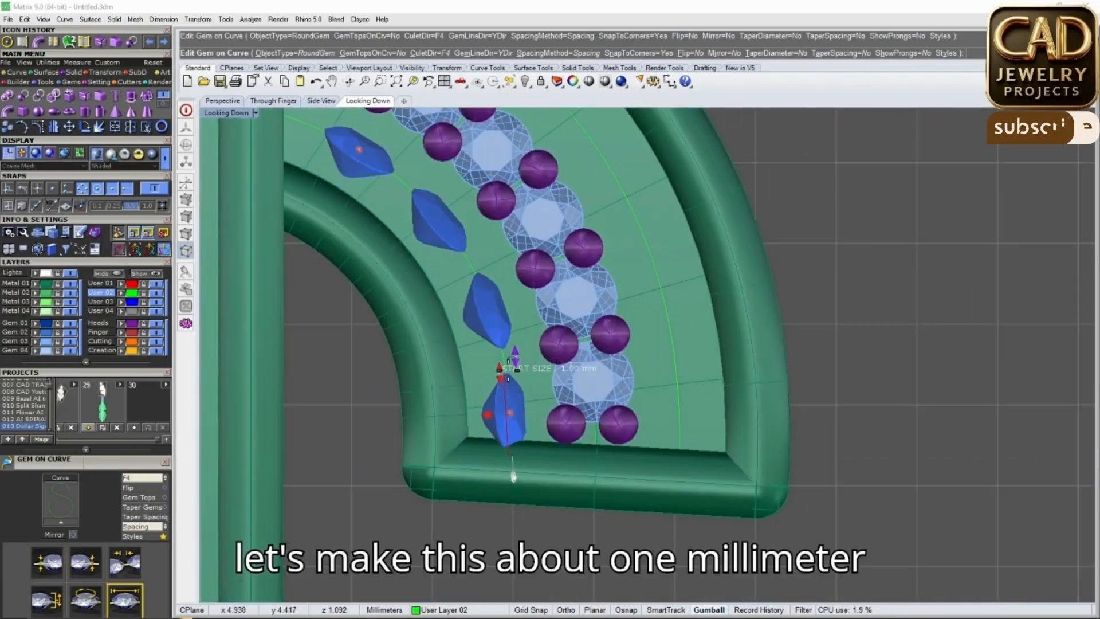
pyautogui.click(140, 478)
# Adjust the inner row's spacing and limit the run to the upper arm beside the bar, with its end position at about 10.76
pyautogui.moveTo(510, 411); pyautogui.dragTo(505, 365)
pyautogui.moveTo(445, 261); pyautogui.dragTo(520, 326, button='right')
pyautogui.moveTo(436, 215); pyautogui.dragTo(422, 203)
pyautogui.scroll(2, 563, 379)
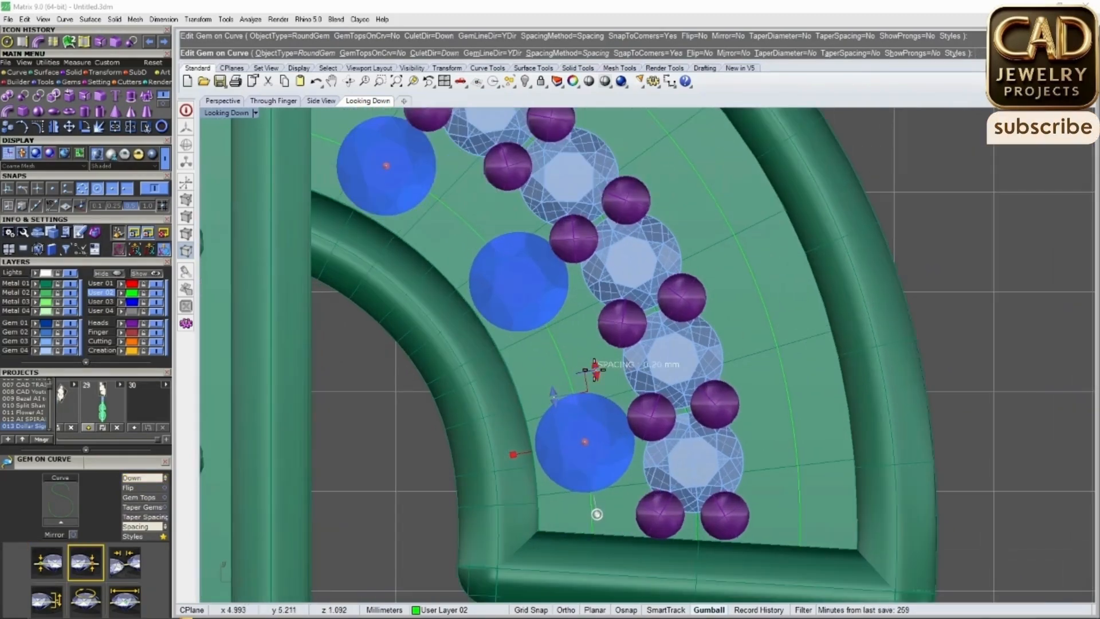
pyautogui.scroll(-2, 568, 342)
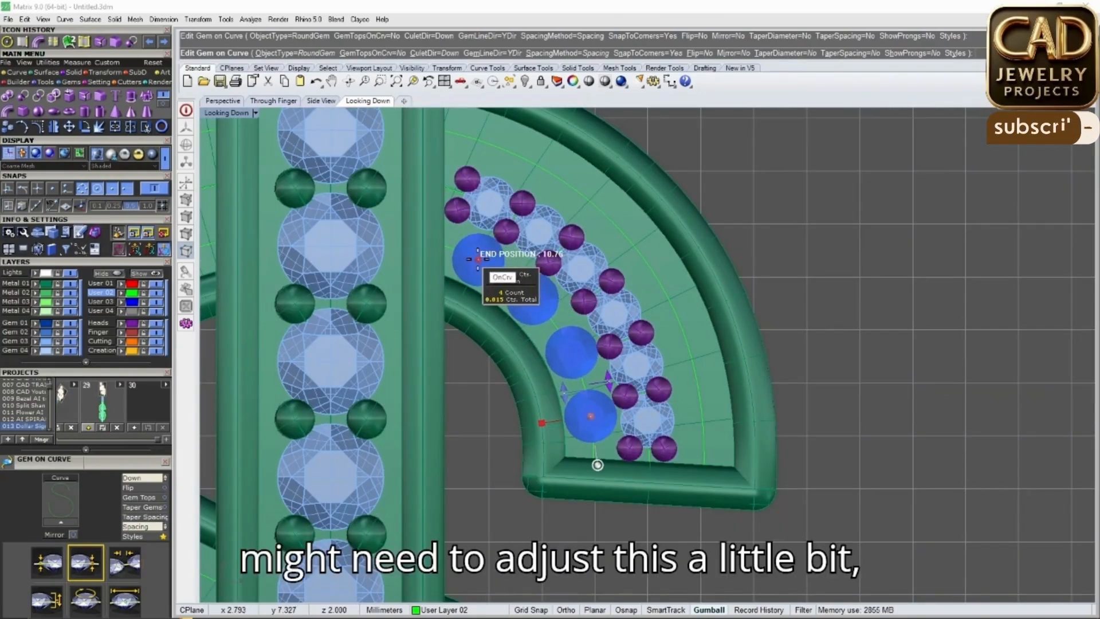
pyautogui.scroll(2, 597, 373)
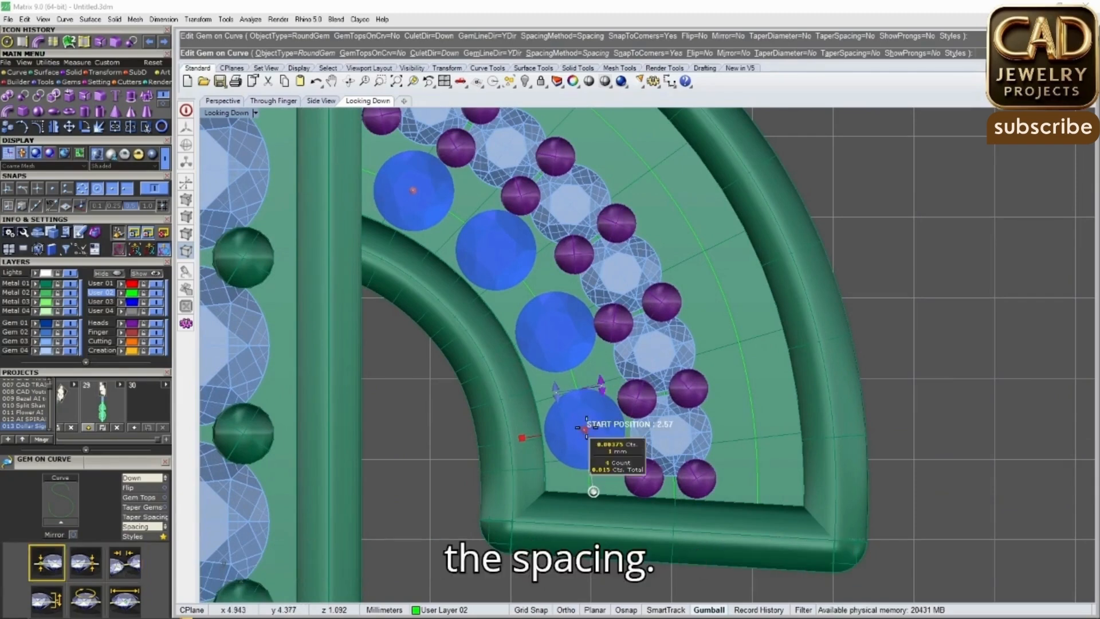
# Try other start and end positions for the inner row, including a five-gem layout starting near the arm's tip
pyautogui.moveTo(585, 429); pyautogui.dragTo(585, 438)
pyautogui.moveTo(439, 204); pyautogui.dragTo(409, 186)
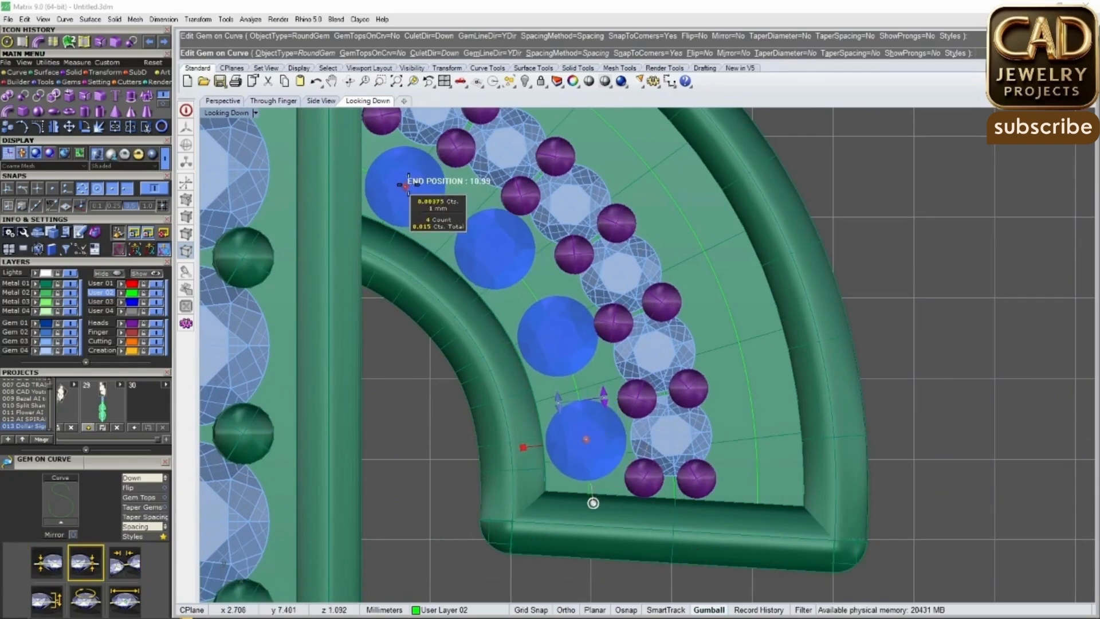
pyautogui.moveTo(585, 436); pyautogui.dragTo(587, 395)
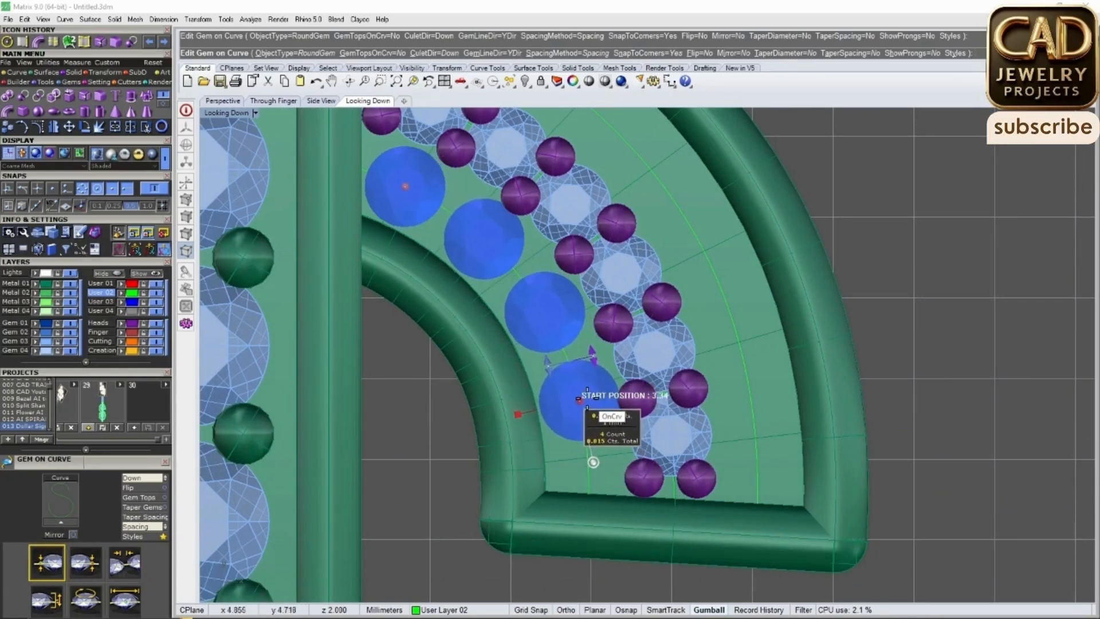
pyautogui.moveTo(405, 186); pyautogui.dragTo(419, 193)
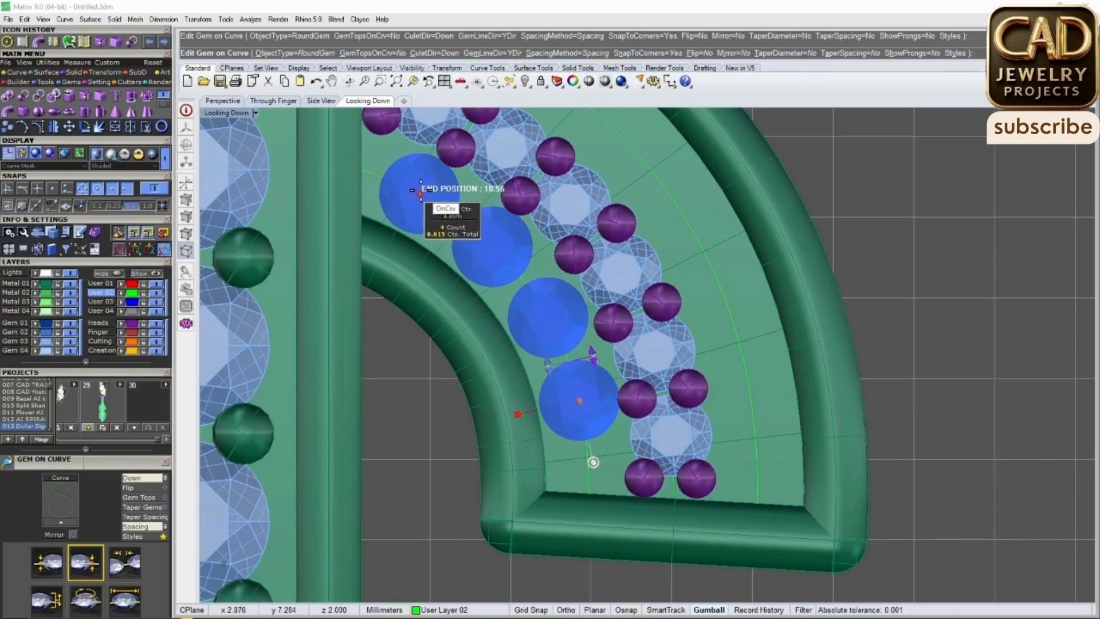
pyautogui.moveTo(579, 401); pyautogui.dragTo(584, 470)
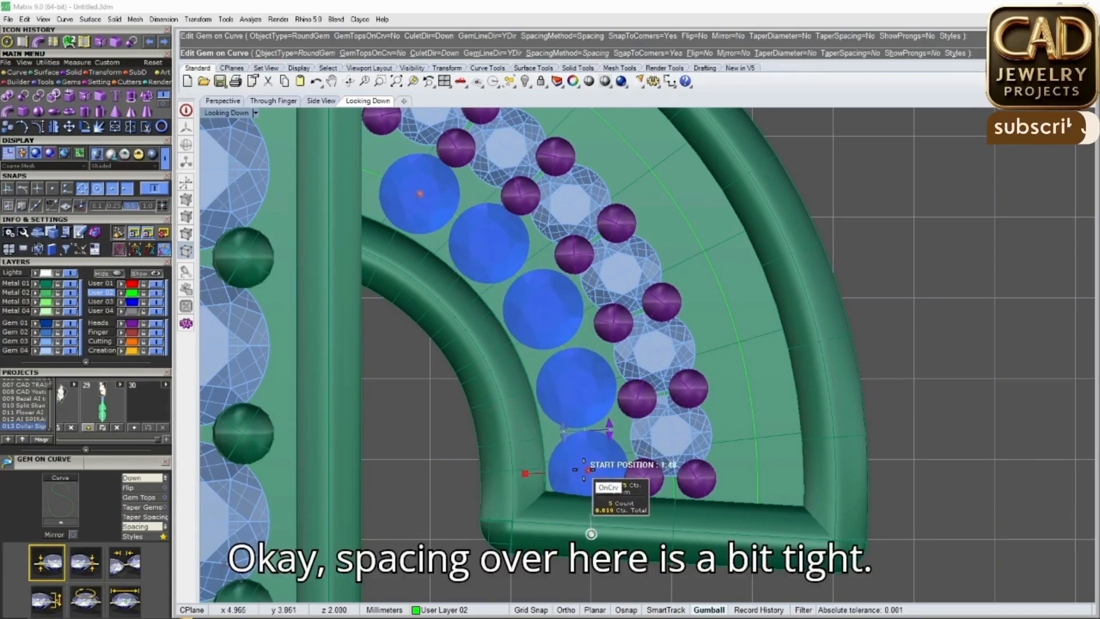
pyautogui.moveTo(420, 194); pyautogui.dragTo(411, 184)
# Arrange the inner row as four gems with an end position of about 10.31, shift the start gem to even the fit, and accept
pyautogui.moveTo(587, 467); pyautogui.dragTo(584, 427)
pyautogui.moveTo(409, 185); pyautogui.dragTo(429, 199)
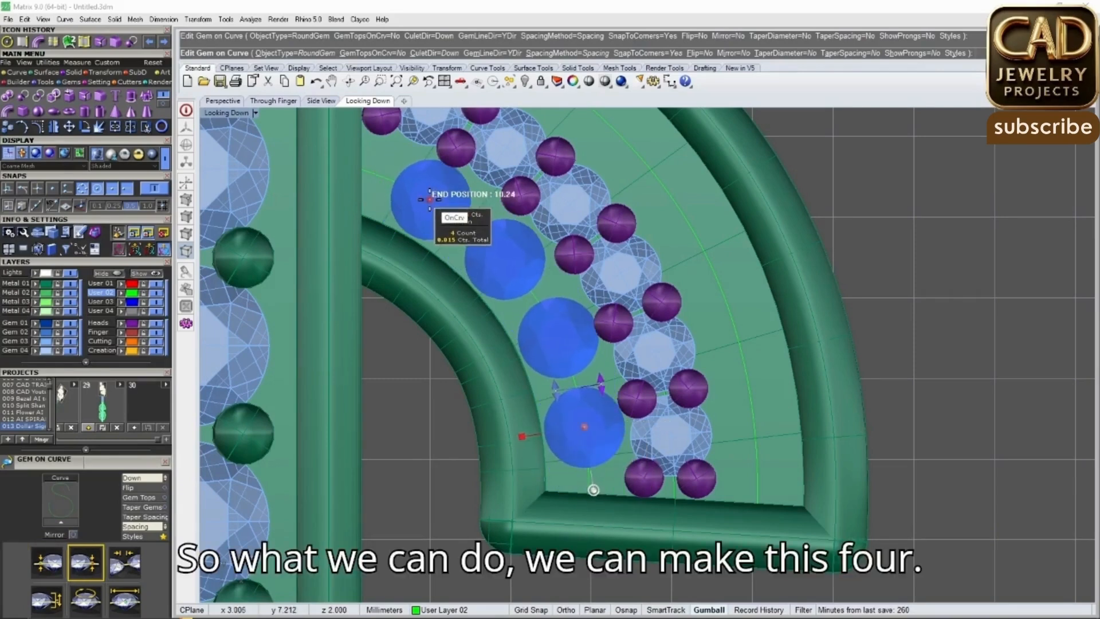
pyautogui.moveTo(584, 426); pyautogui.dragTo(585, 394)
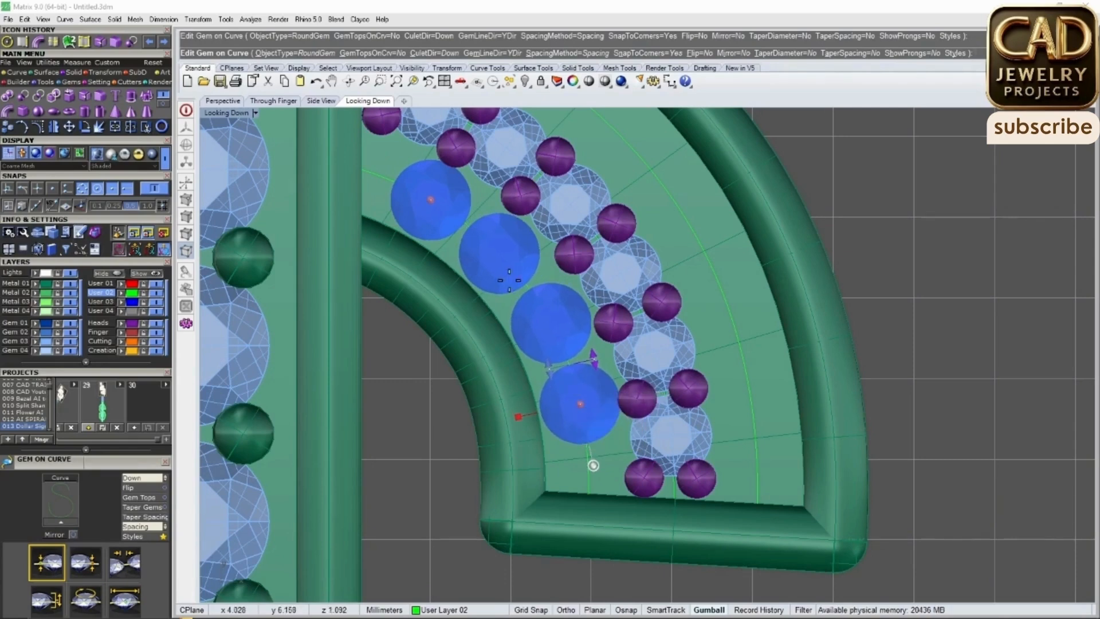
pyautogui.moveTo(430, 200); pyautogui.dragTo(428, 194)
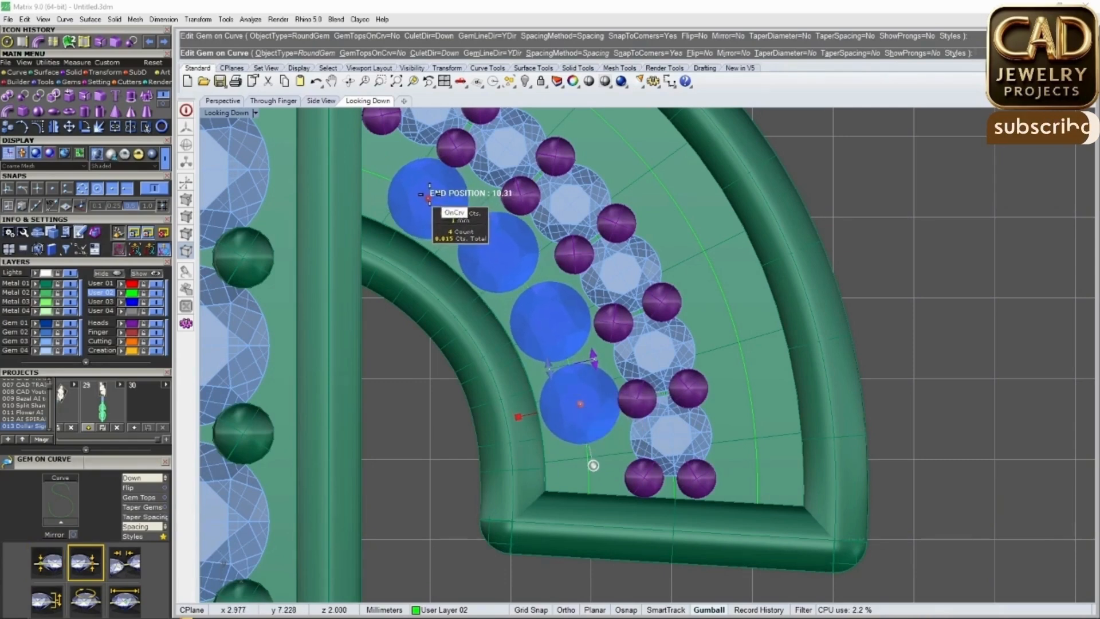
pyautogui.moveTo(578, 401); pyautogui.dragTo(581, 406)
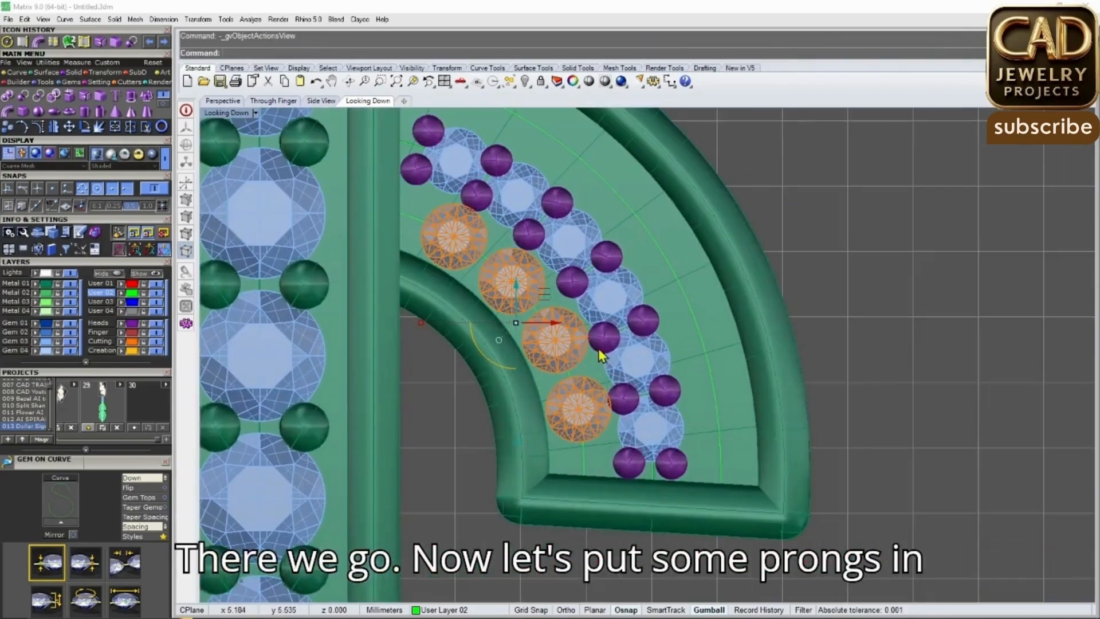
# Add two shared prongs between the four inner-row gems with Prong Adder, using a large diameter of about 0.48 and a nudge of 50
pyautogui.press('F6')
pyautogui.click(622, 394)
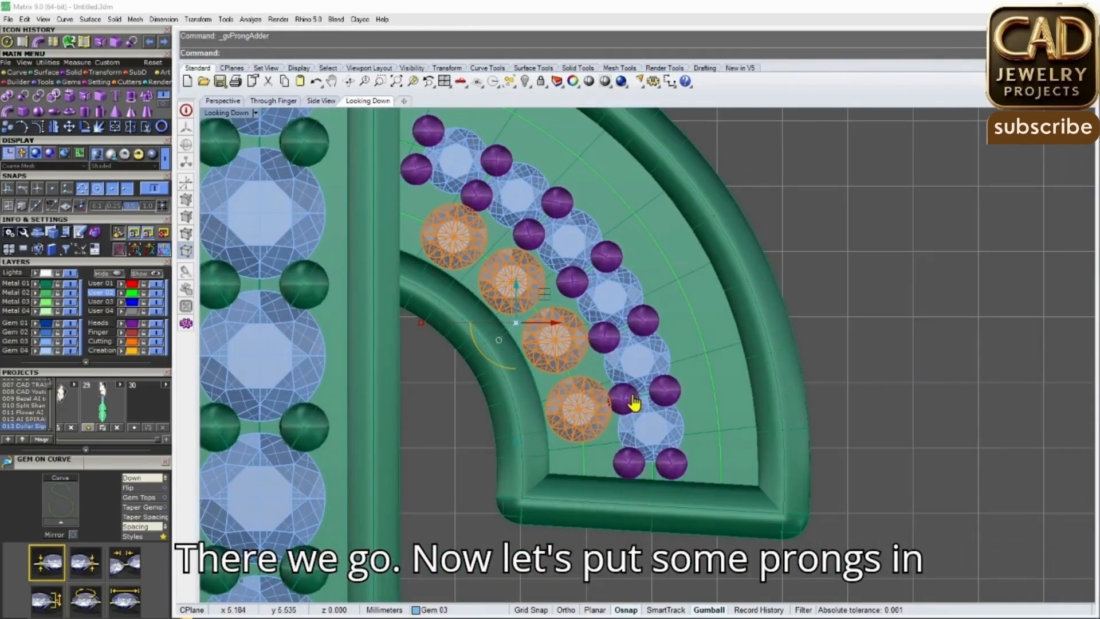
pyautogui.scroll(4, 447, 203)
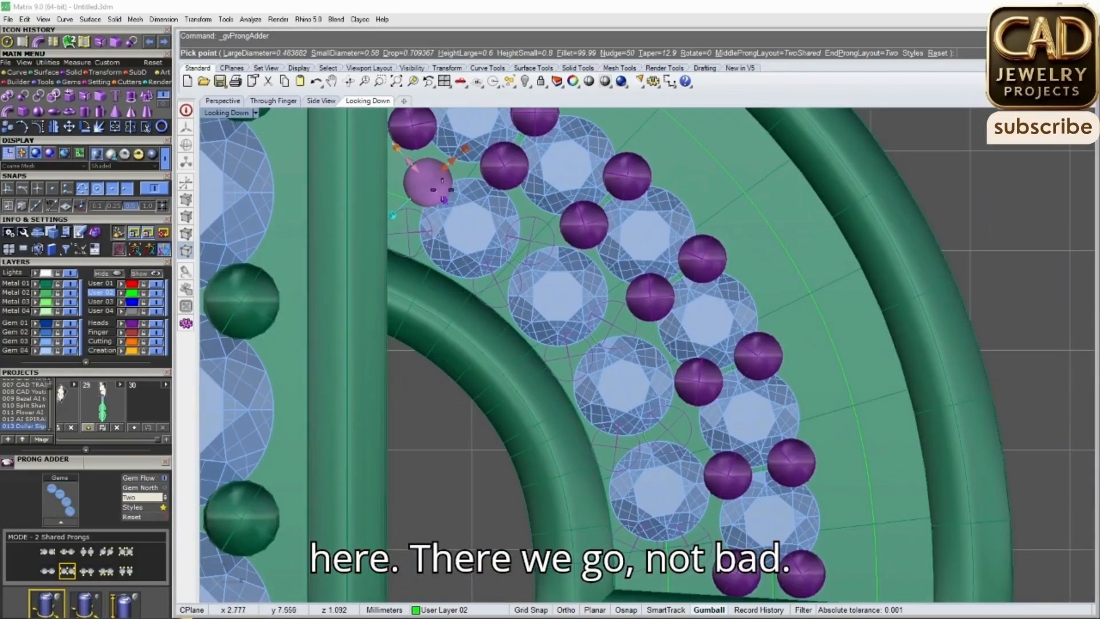
pyautogui.rightClick(526, 250)
pyautogui.scroll(-6, 587, 333)
pyautogui.moveTo(592, 332); pyautogui.dragTo(564, 374, button='right')
# Place round gems along the outer isocurve with Gem on Curve and move the run's start and end gems along the S
pyautogui.scroll(2, 641, 349)
pyautogui.click(675, 339)
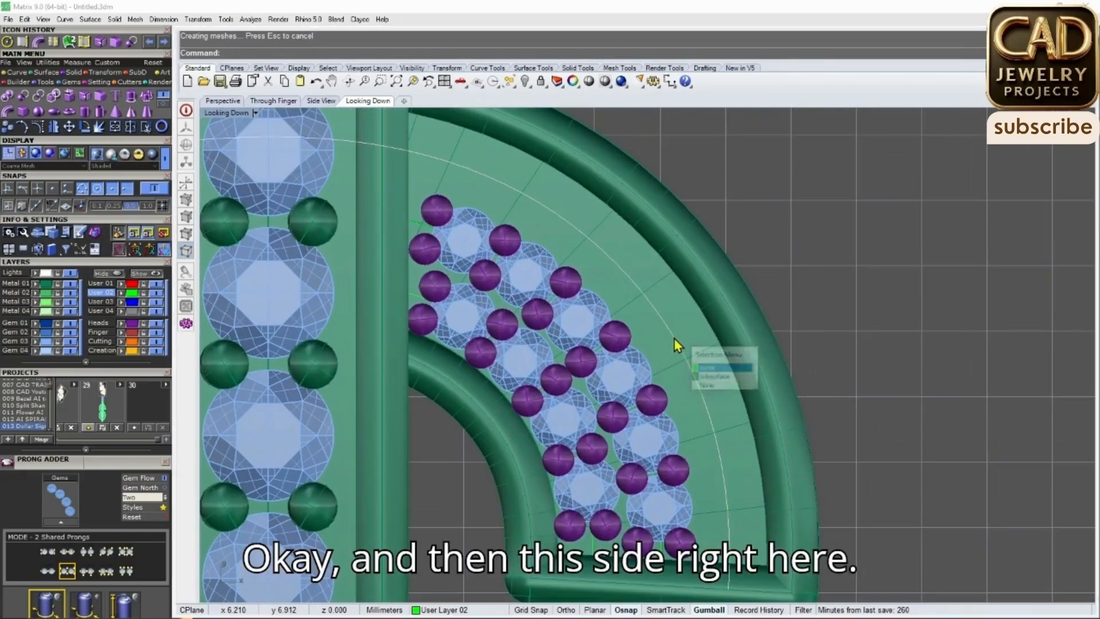
pyautogui.click(698, 369)
pyautogui.press('F6')
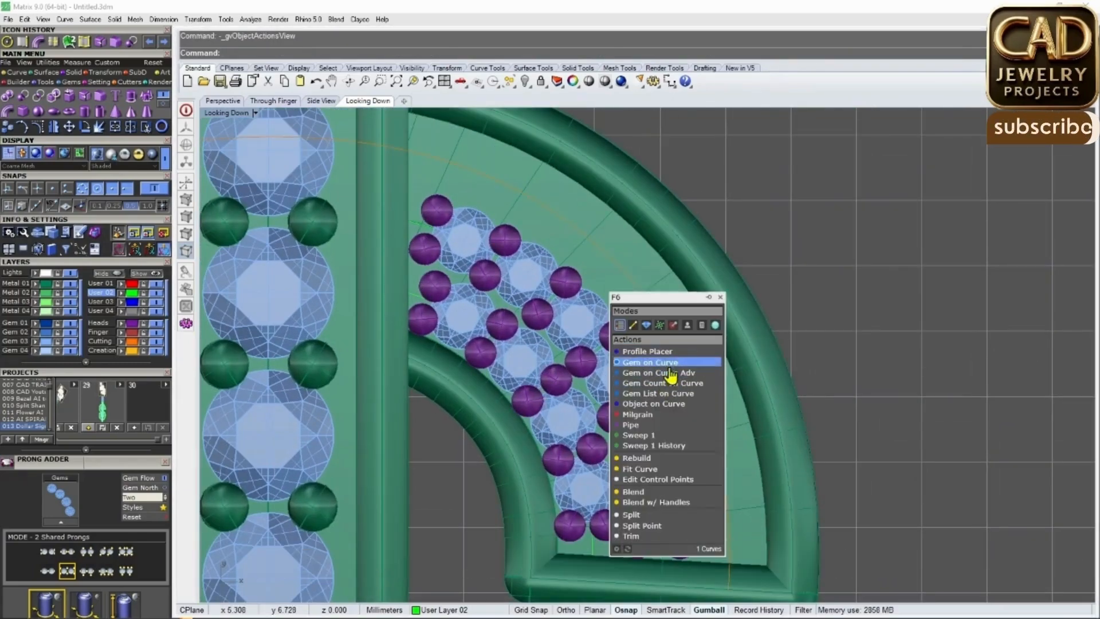
pyautogui.click(651, 362)
pyautogui.scroll(-4, 668, 370)
pyautogui.moveTo(460, 298); pyautogui.dragTo(659, 446)
pyautogui.scroll(-6, 539, 482)
pyautogui.moveTo(538, 484); pyautogui.dragTo(547, 404, button='right')
pyautogui.moveTo(522, 550); pyautogui.dragTo(524, 302)
# Orient the outer-row gems face-up using the S surface as the direction object, size them to 1 mm, and reposition the run
pyautogui.scroll(10, 606, 358)
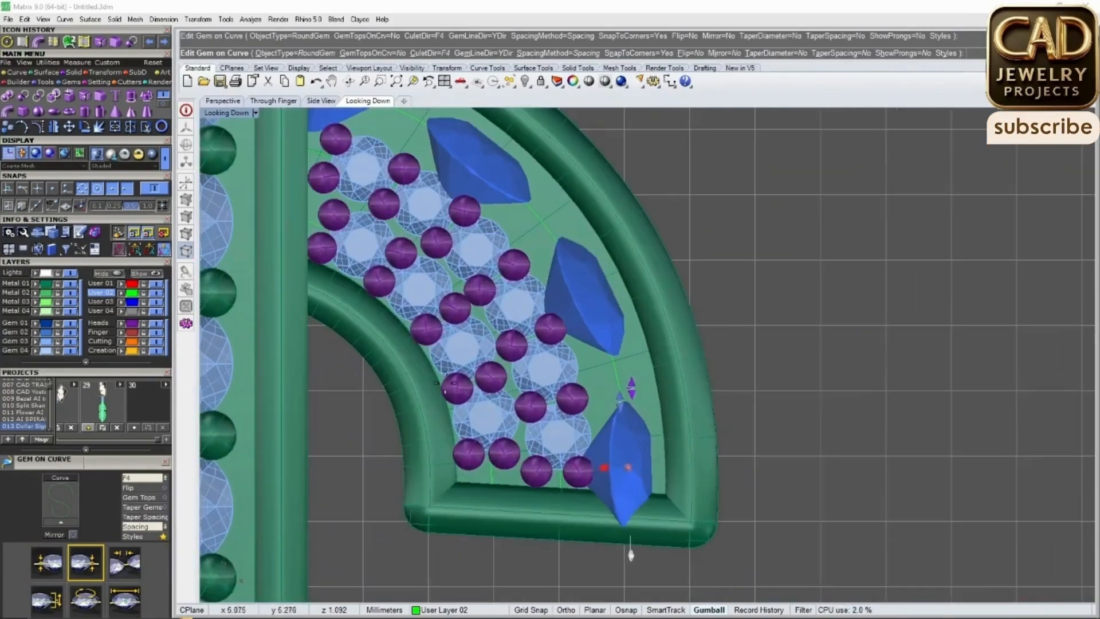
pyautogui.click(154, 480)
pyautogui.scroll(3, 634, 369)
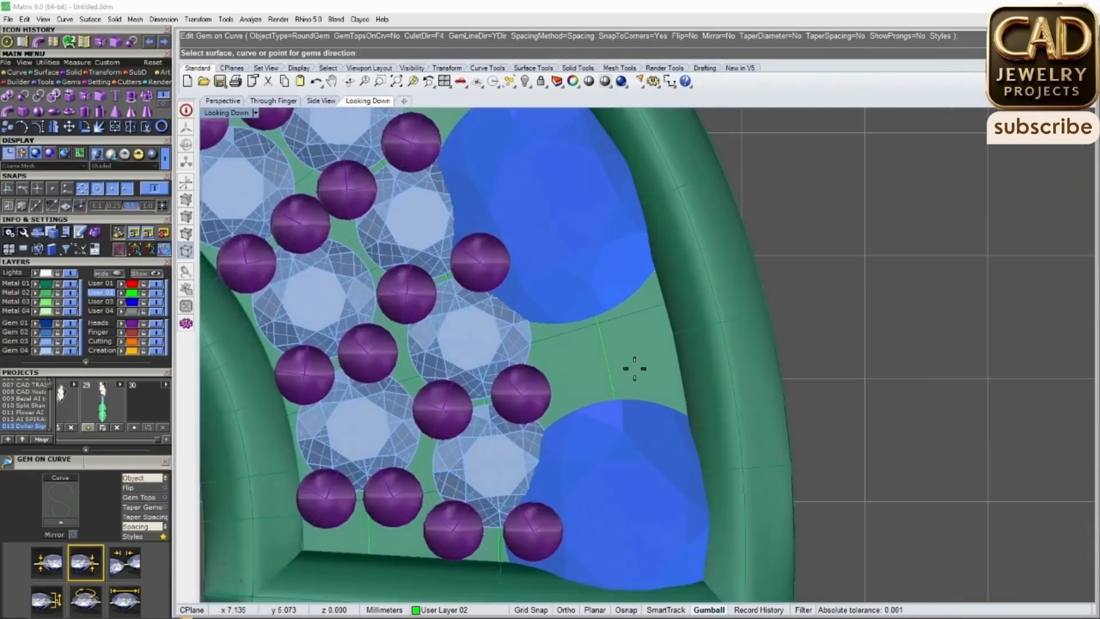
pyautogui.scroll(-5, 607, 378)
pyautogui.scroll(5, 581, 346)
pyautogui.moveTo(579, 325); pyautogui.dragTo(598, 345)
pyautogui.scroll(-8, 597, 347)
pyautogui.moveTo(597, 346); pyautogui.dragTo(624, 397, button='right')
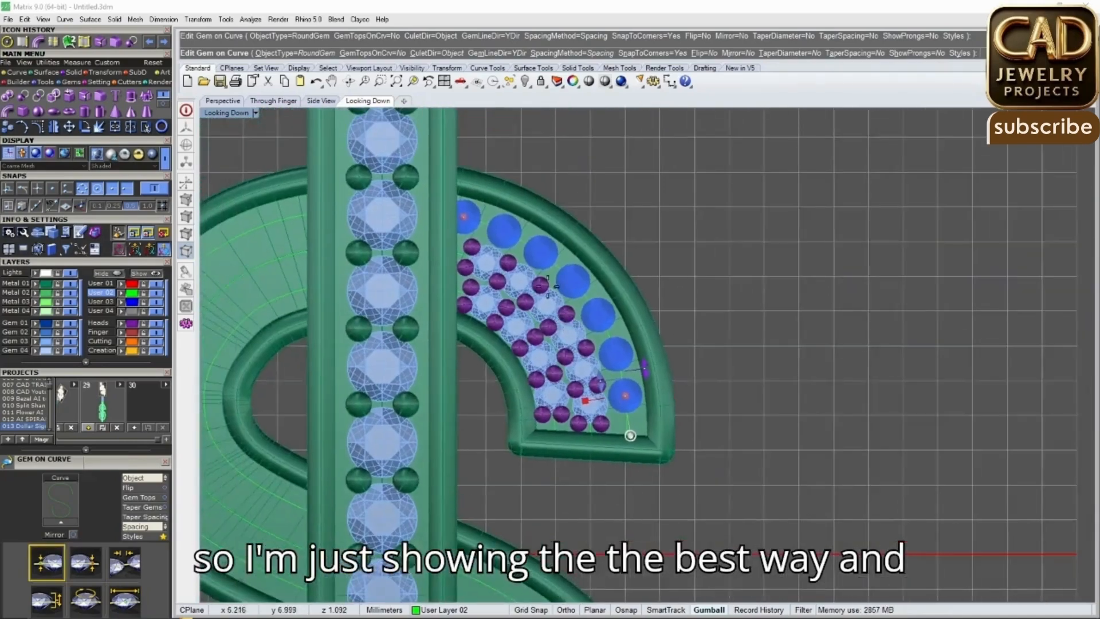
# Fit the outer row as seven gems by adjusting its end position, spacing and a start position of about 2.28, and accept
pyautogui.scroll(6, 504, 250)
pyautogui.moveTo(429, 188); pyautogui.dragTo(477, 200)
pyautogui.scroll(-6, 564, 313)
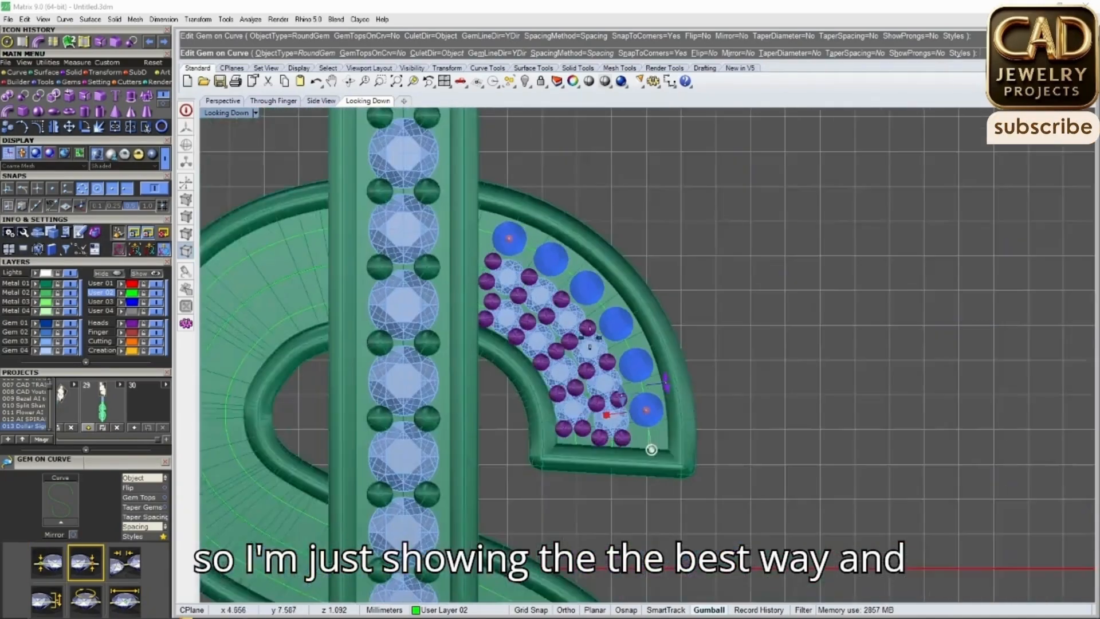
pyautogui.scroll(10, 651, 404)
pyautogui.moveTo(665, 395); pyautogui.dragTo(666, 405)
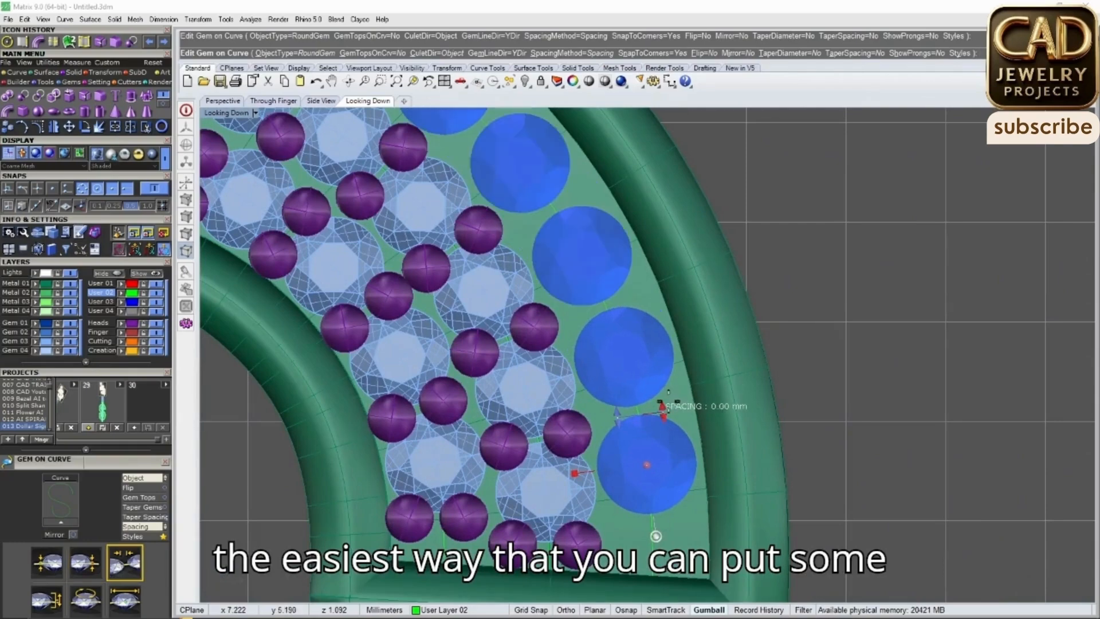
pyautogui.scroll(-8, 561, 346)
pyautogui.scroll(6, 600, 399)
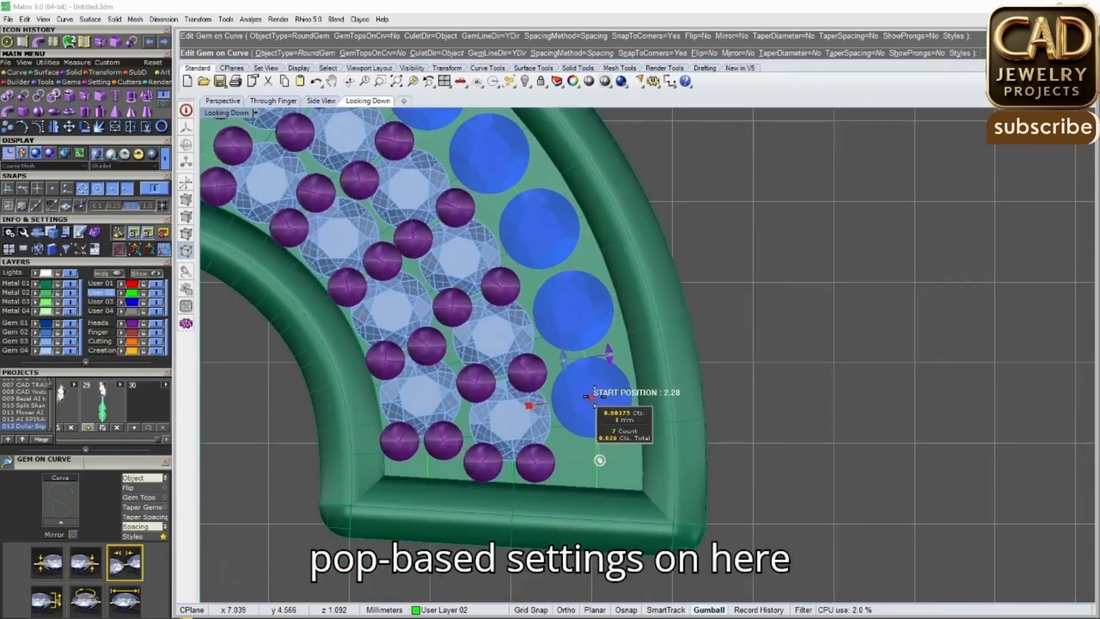
pyautogui.scroll(-6, 590, 395)
pyautogui.scroll(3, 596, 401)
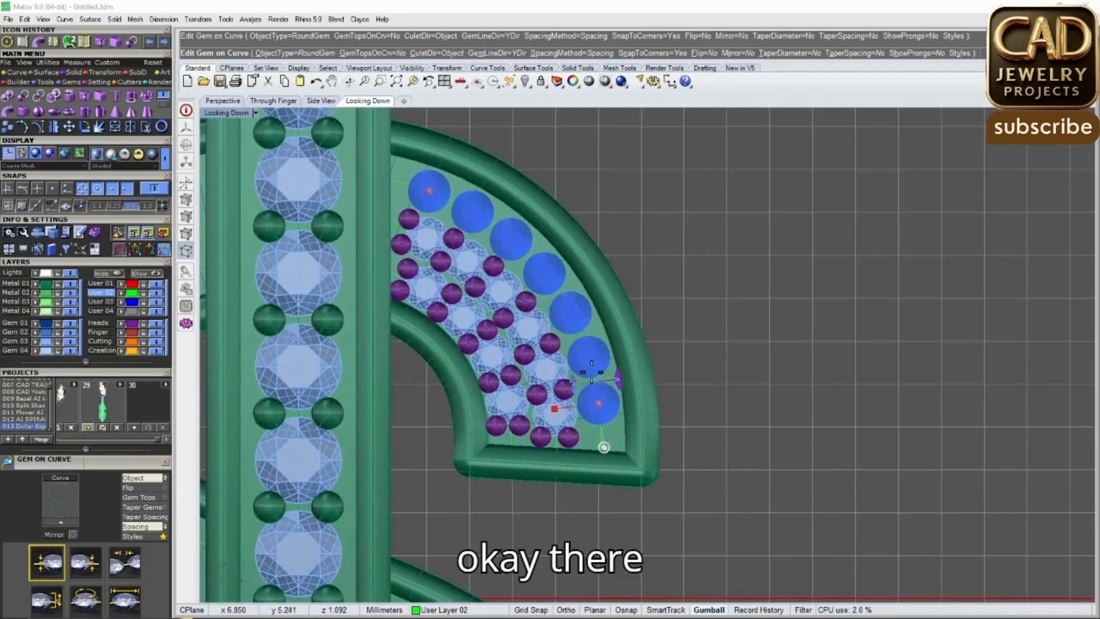
pyautogui.press('Return')
# Add two shared prongs between the seven outer-row gems with Prong Adder
pyautogui.press('F6')
pyautogui.click(640, 381)
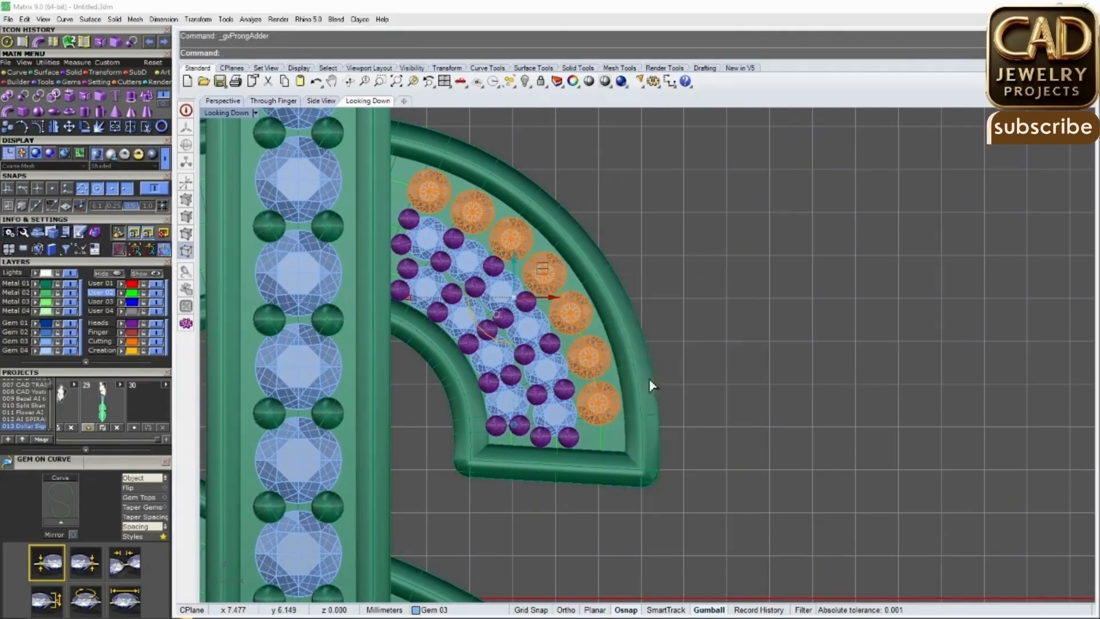
pyautogui.scroll(4, 404, 171)
pyautogui.scroll(-5, 573, 319)
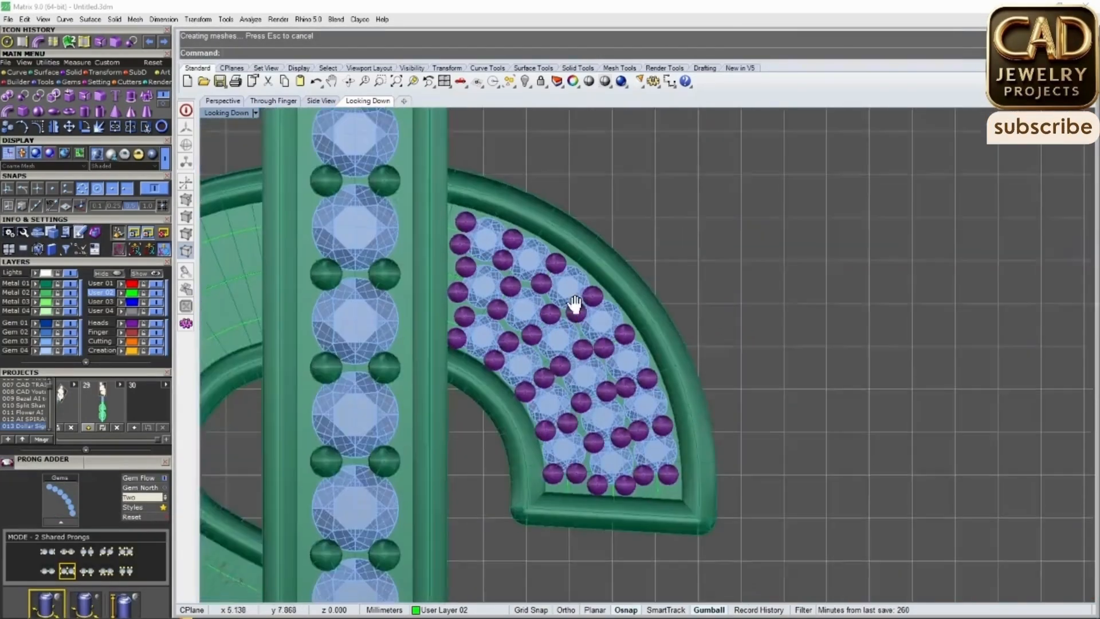
pyautogui.moveTo(577, 322); pyautogui.dragTo(587, 280, button='right')
# Reopen the inner gem row for editing and shift its start gem near the arm's tip and its end gem closer to the centre bar
pyautogui.scroll(5, 606, 434)
pyautogui.click(562, 395)
pyautogui.press('F6')
pyautogui.click(596, 357)
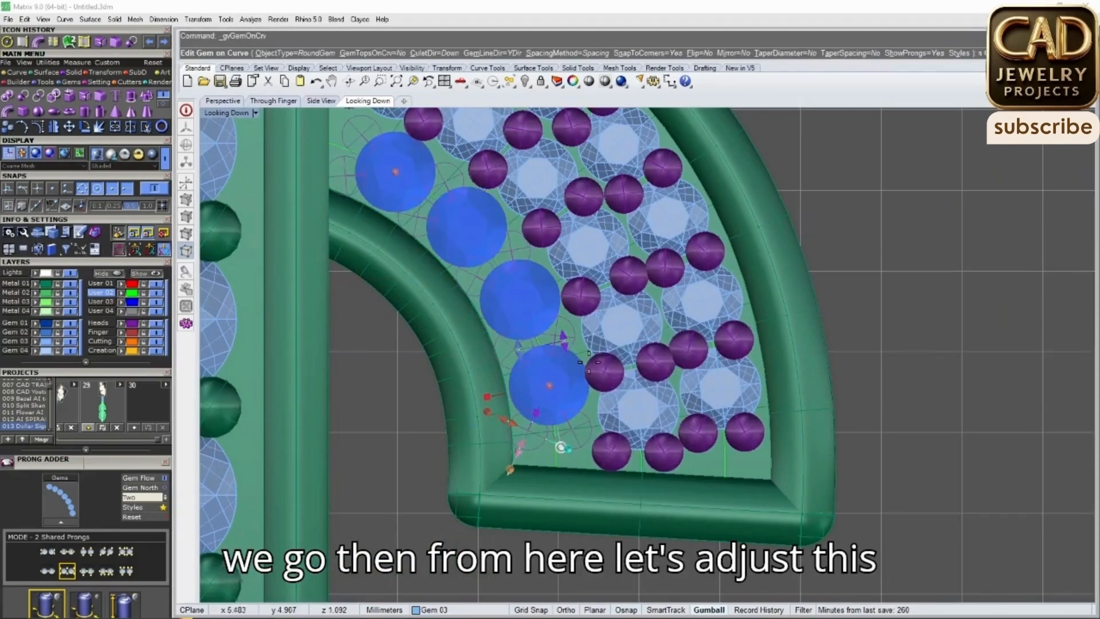
pyautogui.scroll(4, 559, 469)
pyautogui.moveTo(554, 394); pyautogui.dragTo(555, 401)
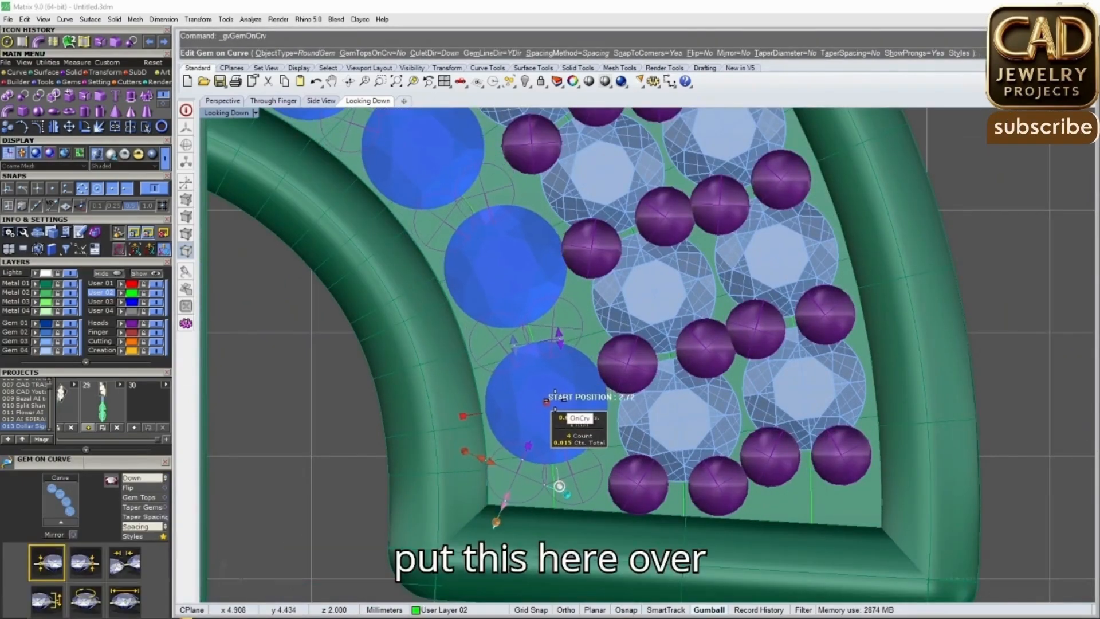
pyautogui.scroll(-5, 552, 375)
pyautogui.moveTo(465, 255); pyautogui.dragTo(531, 327, button='right')
pyautogui.scroll(4, 531, 329)
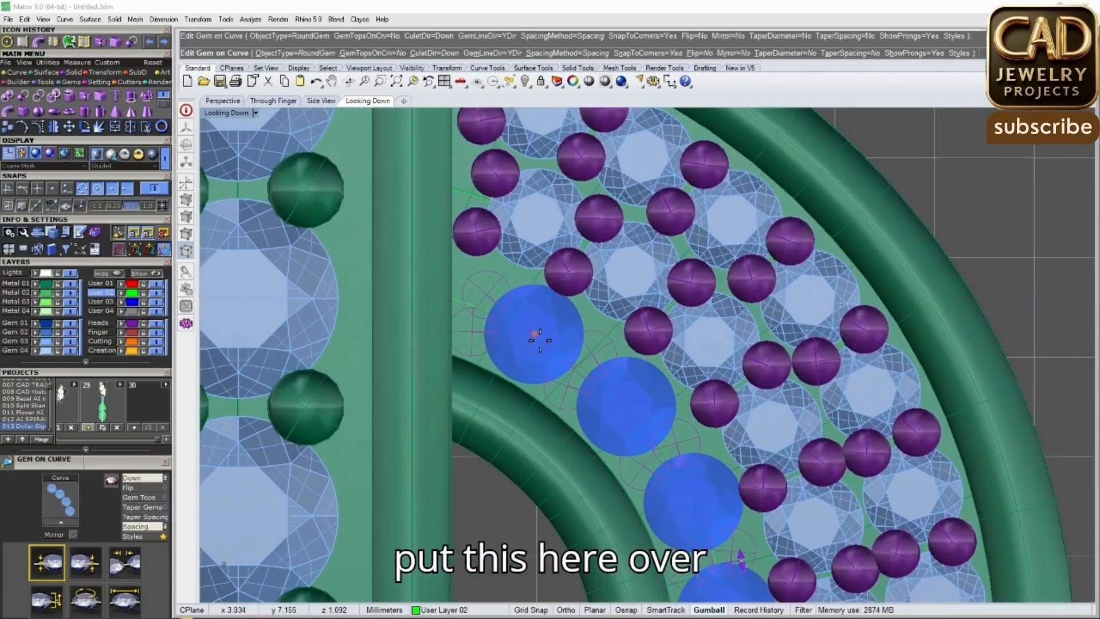
pyautogui.moveTo(532, 328); pyautogui.dragTo(526, 322)
# Fine-tune the inner row's prong nudge and gem positions at the arm's tip, and accept the edited row
pyautogui.scroll(-5, 526, 322)
pyautogui.moveTo(604, 467); pyautogui.dragTo(572, 388, button='right')
pyautogui.scroll(7, 573, 387)
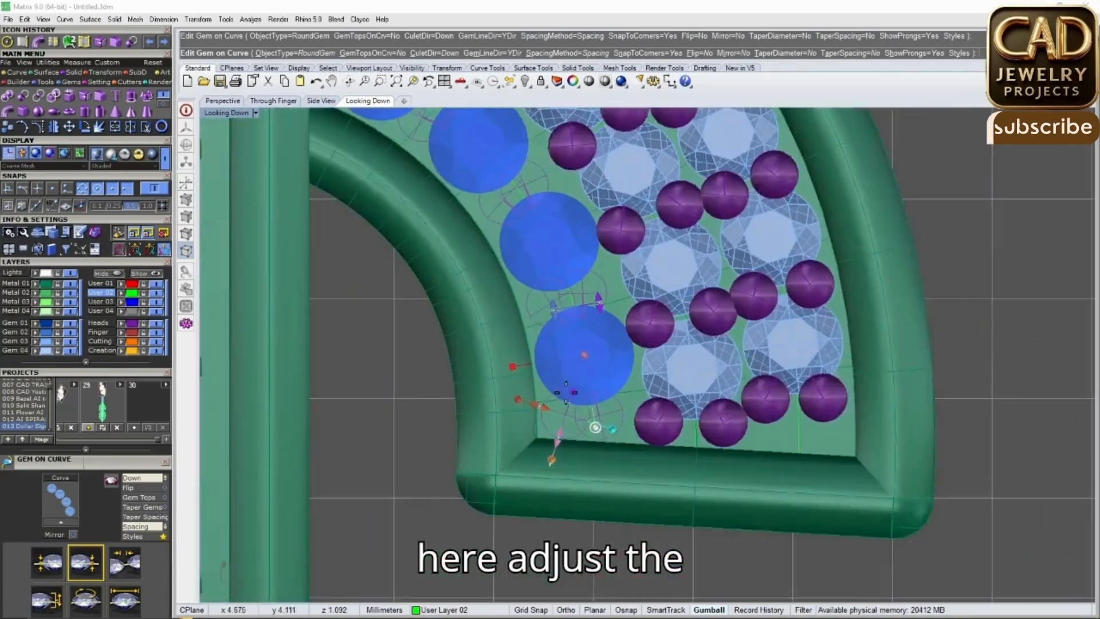
pyautogui.moveTo(573, 388)
pyautogui.mouseDown()
pyautogui.moveTo(590, 386)
pyautogui.moveTo(560, 391)
pyautogui.mouseUp()
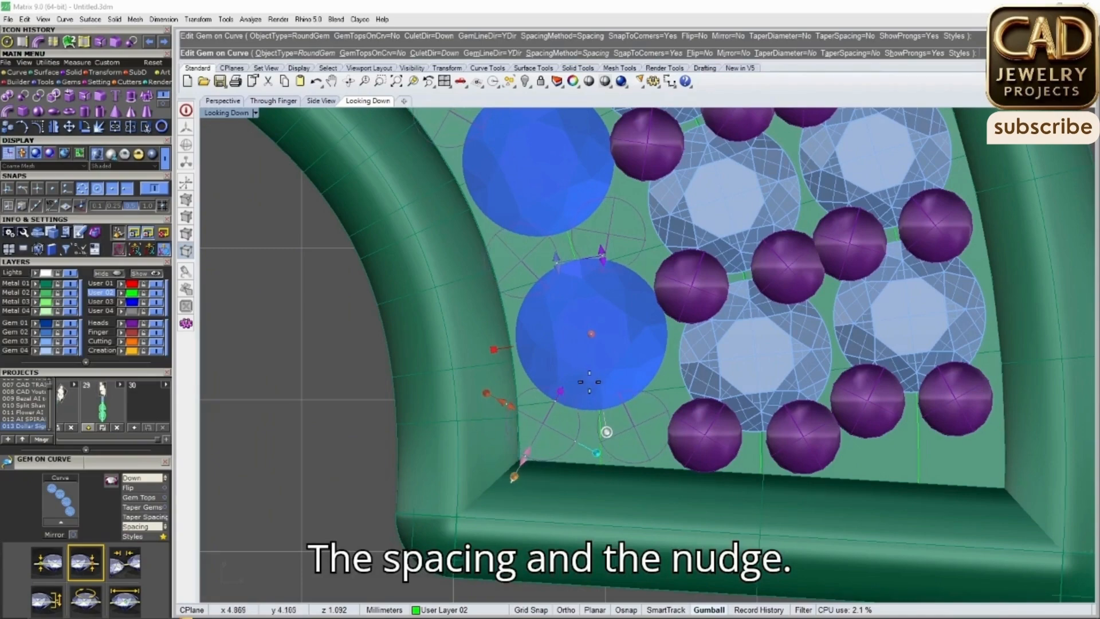
pyautogui.scroll(-8, 589, 383)
pyautogui.moveTo(592, 366); pyautogui.dragTo(568, 398, button='right')
pyautogui.scroll(7, 577, 403)
pyautogui.rightClick(578, 405)
pyautogui.click(642, 468)
pyautogui.scroll(-4, 615, 370)
pyautogui.scroll(-2, 615, 370)
pyautogui.rightClick(620, 338)
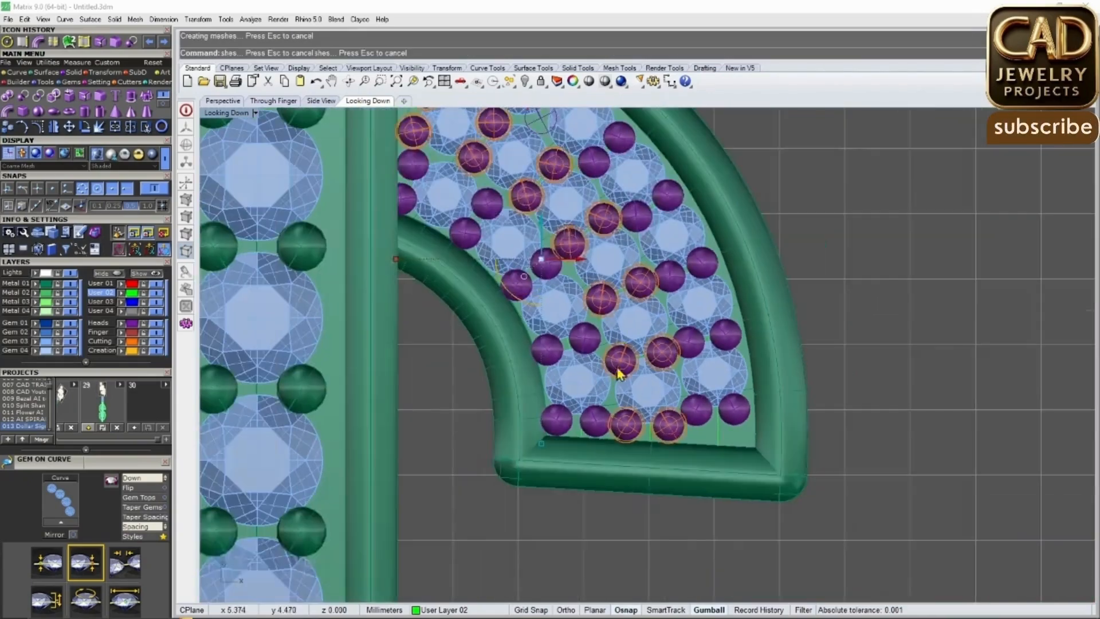
# Edit the middle row through its prongs, shift its gem beside the centre bar slightly to even the fit, and accept
pyautogui.press('Escape')
pyautogui.click(599, 297)
pyautogui.press('F6')
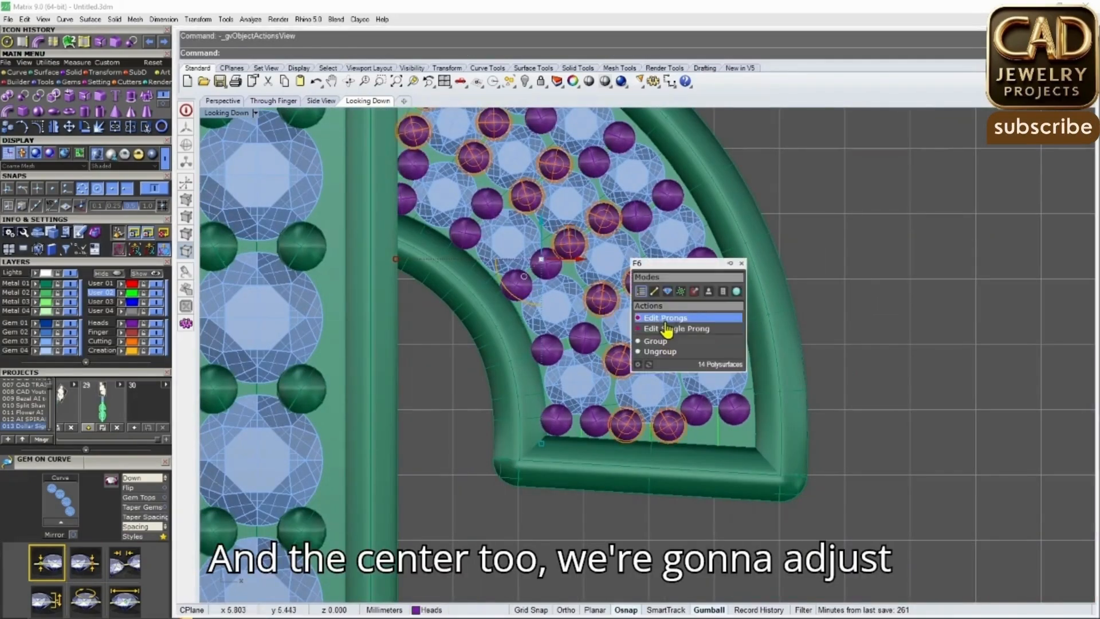
pyautogui.click(662, 323)
pyautogui.moveTo(478, 123); pyautogui.dragTo(549, 288, button='right')
pyautogui.scroll(4, 542, 273)
pyautogui.moveTo(474, 279); pyautogui.dragTo(476, 284)
pyautogui.scroll(-6, 525, 317)
pyautogui.moveTo(635, 396); pyautogui.dragTo(582, 267, button='right')
pyautogui.moveTo(686, 563); pyautogui.dragTo(615, 391, button='right')
pyautogui.scroll(6, 616, 390)
pyautogui.scroll(-8, 626, 388)
pyautogui.rightClick(629, 388)
# Reopen the outer gem row for editing and shift its start position to about 1.97
pyautogui.click(688, 385)
pyautogui.click(690, 361)
pyautogui.press('F6')
pyautogui.click(710, 361)
pyautogui.moveTo(707, 338); pyautogui.dragTo(709, 351)
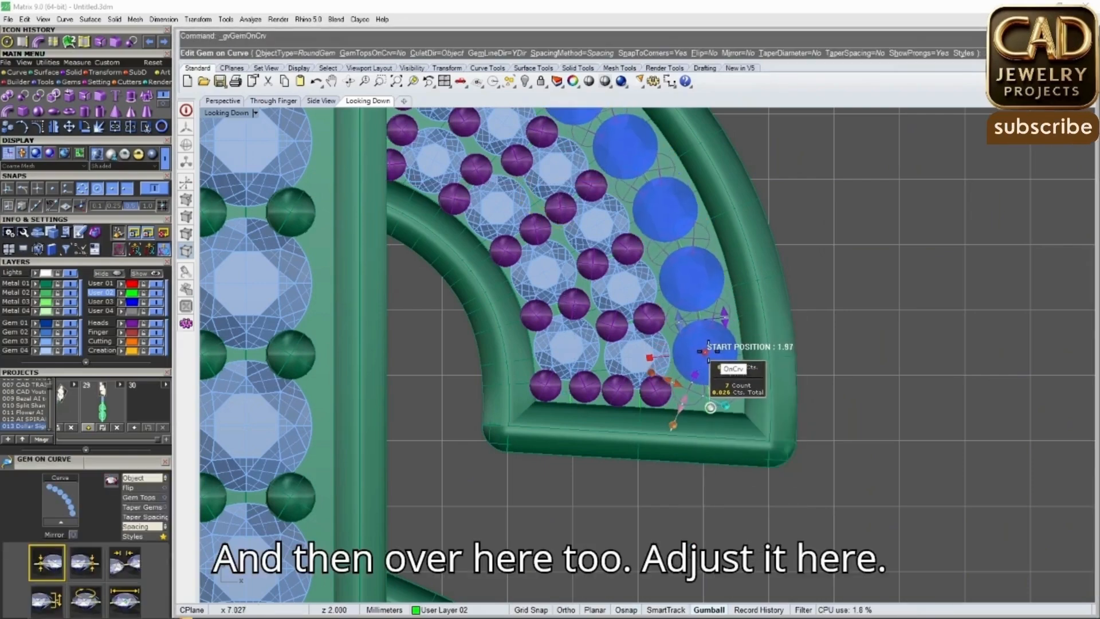
pyautogui.scroll(-6, 689, 344)
pyautogui.moveTo(688, 343); pyautogui.dragTo(711, 414, button='right')
pyautogui.scroll(12, 578, 255)
pyautogui.scroll(-10, 556, 229)
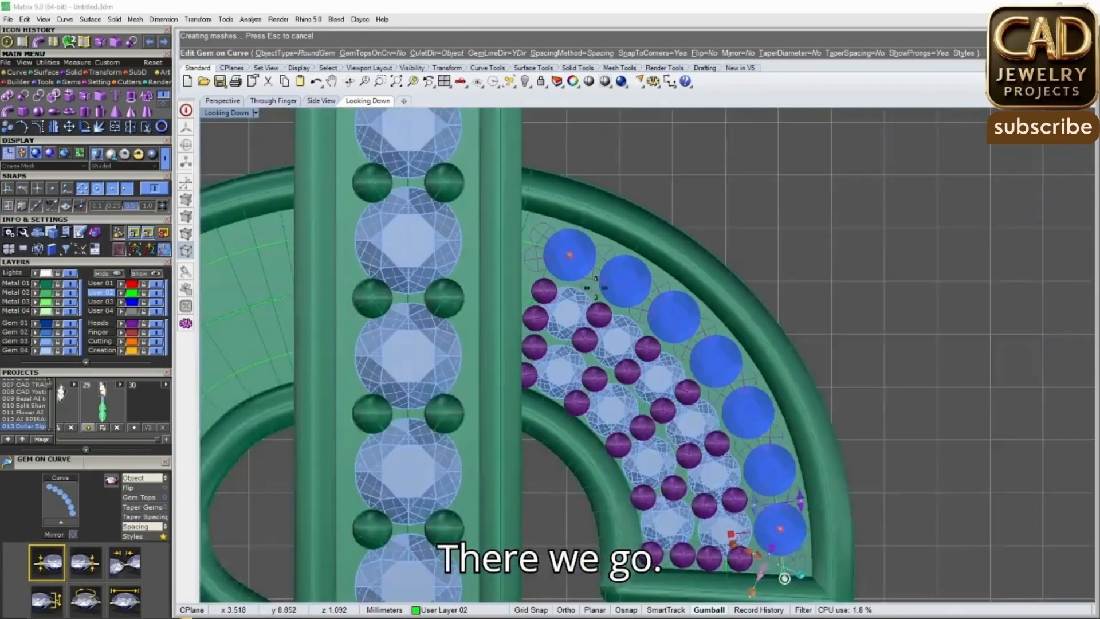
# Set the outer row's large prong diameter to about 0.46 mm and its nudge to about 44.28 %, and accept
pyautogui.moveTo(721, 467); pyautogui.dragTo(683, 381, button='right')
pyautogui.scroll(6, 682, 382)
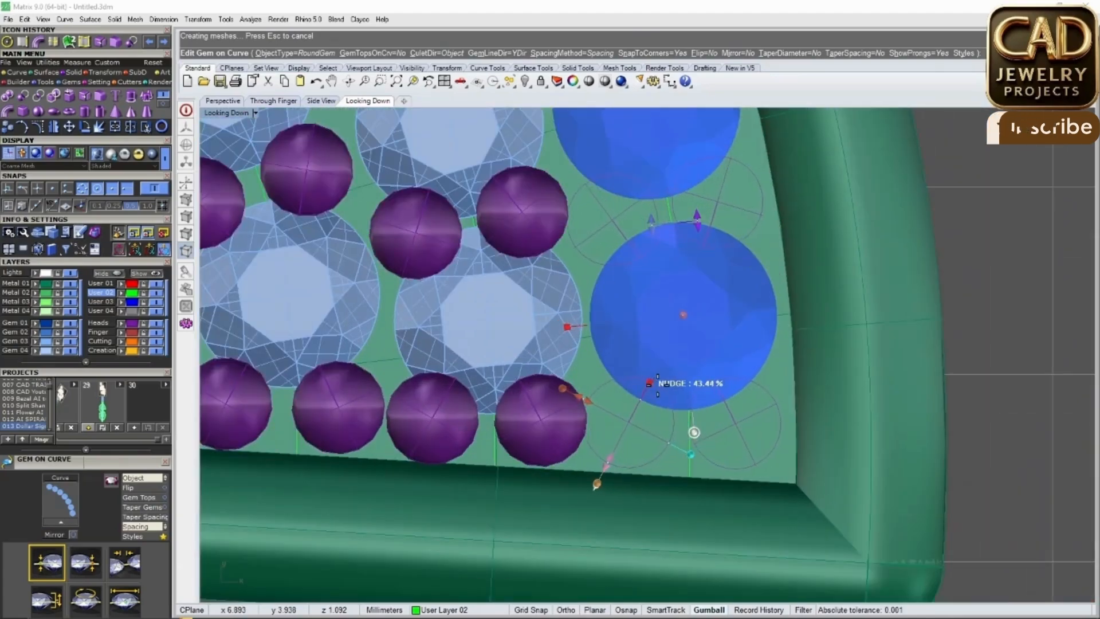
pyautogui.scroll(-5, 657, 383)
pyautogui.scroll(5, 578, 409)
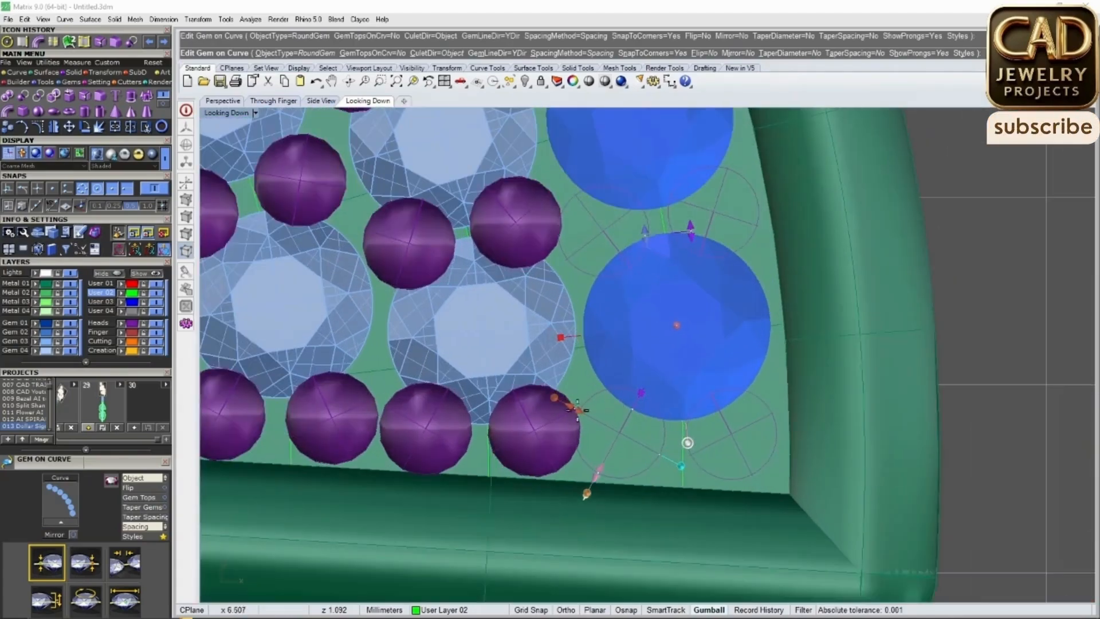
pyautogui.moveTo(586, 494); pyautogui.dragTo(591, 492)
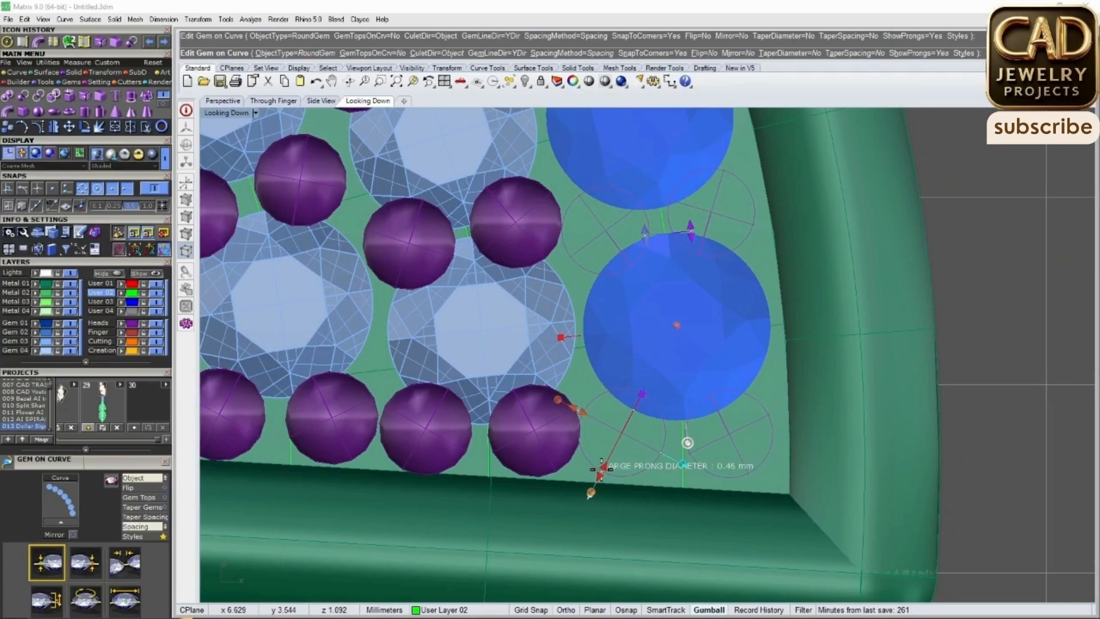
pyautogui.scroll(-2, 659, 366)
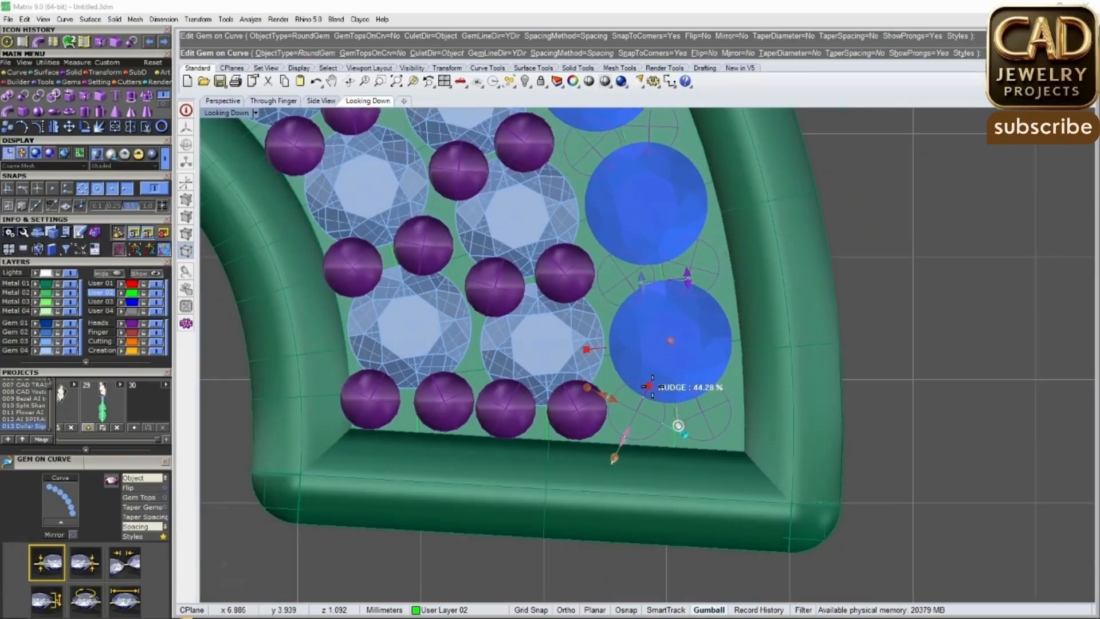
pyautogui.press('Return')
# Select the prongs of all three rows in the S's upper arm and assign them to the Metal 01 layer
pyautogui.scroll(-5, 634, 327)
pyautogui.scroll(4, 614, 368)
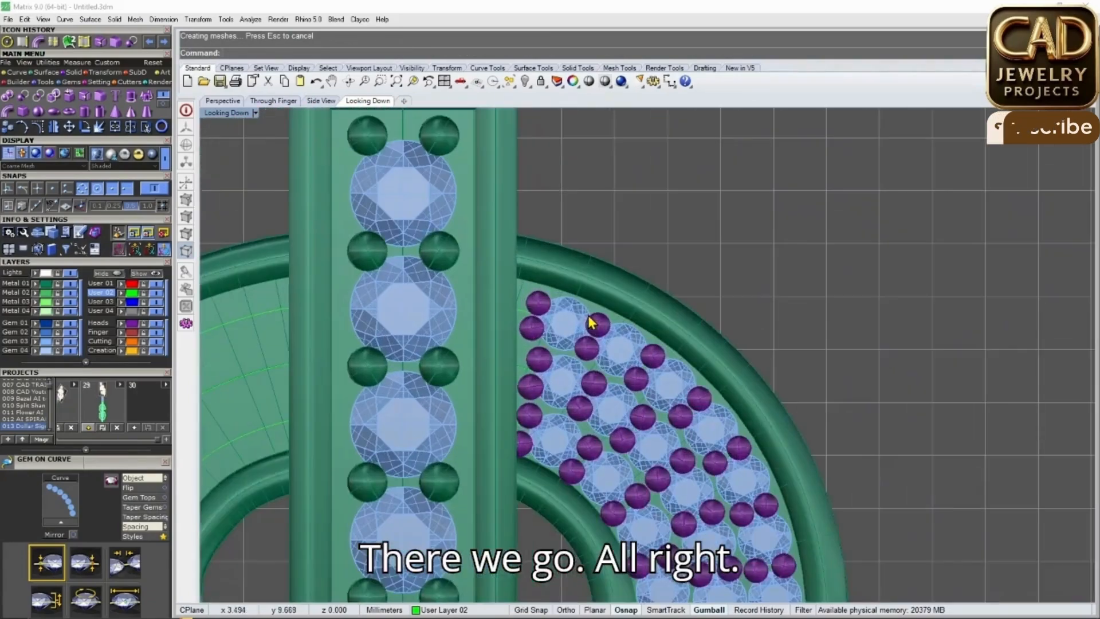
pyautogui.click(542, 306)
pyautogui.keyDown('shift'); pyautogui.click(539, 361); pyautogui.keyUp('shift')
pyautogui.keyDown('shift'); pyautogui.click(528, 416); pyautogui.keyUp('shift')
pyautogui.scroll(-6, 596, 257)
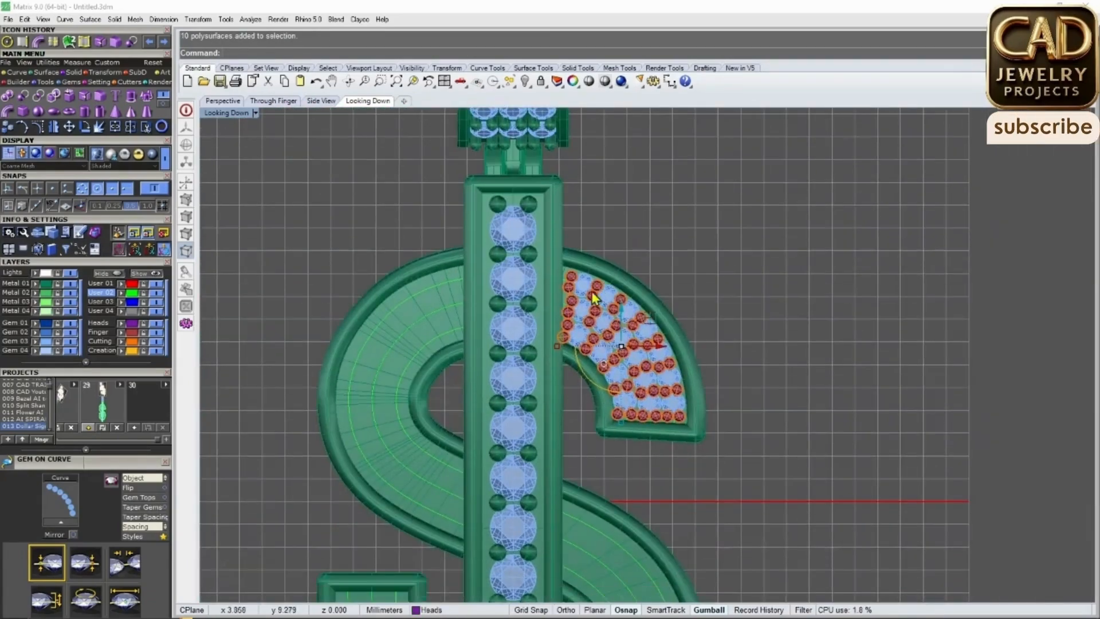
# Select the entire model, save it as a new version in the 013 Dollar Sign AI project, and clear the selection
pyautogui.scroll(-8, 515, 369)
pyautogui.hotkey('ctrl', 'a')
pyautogui.click(136, 428)
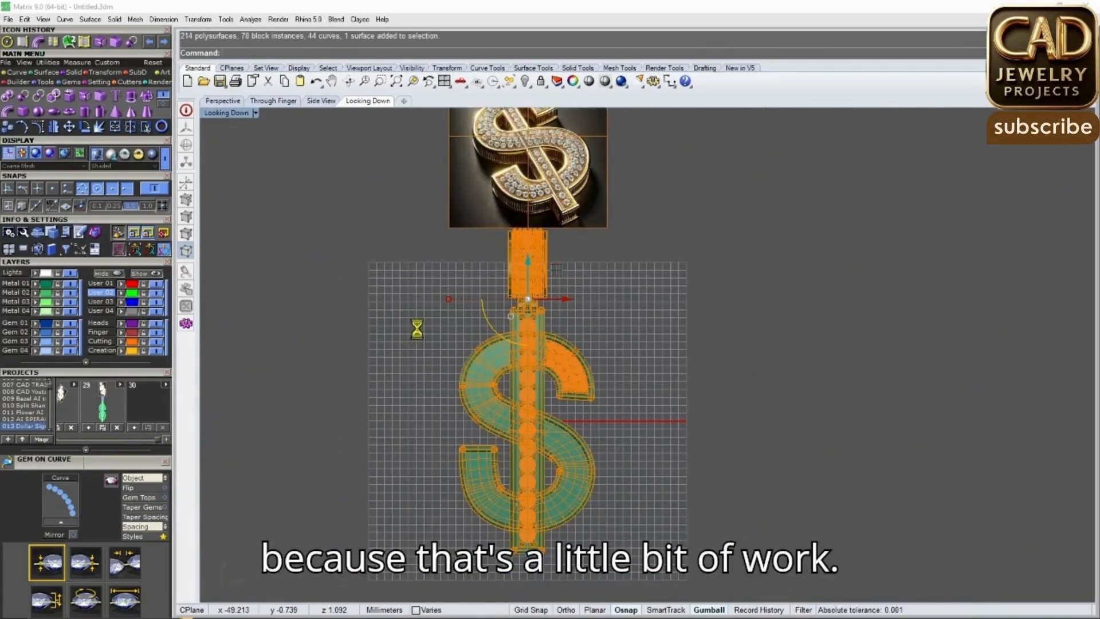
pyautogui.press('Escape')
# Place round gems along the outer isocurve of the S's upper-left bend with Gem on Curve, oriented to the S surface
pyautogui.scroll(8, 513, 342)
pyautogui.moveTo(512, 342); pyautogui.dragTo(585, 115, button='right')
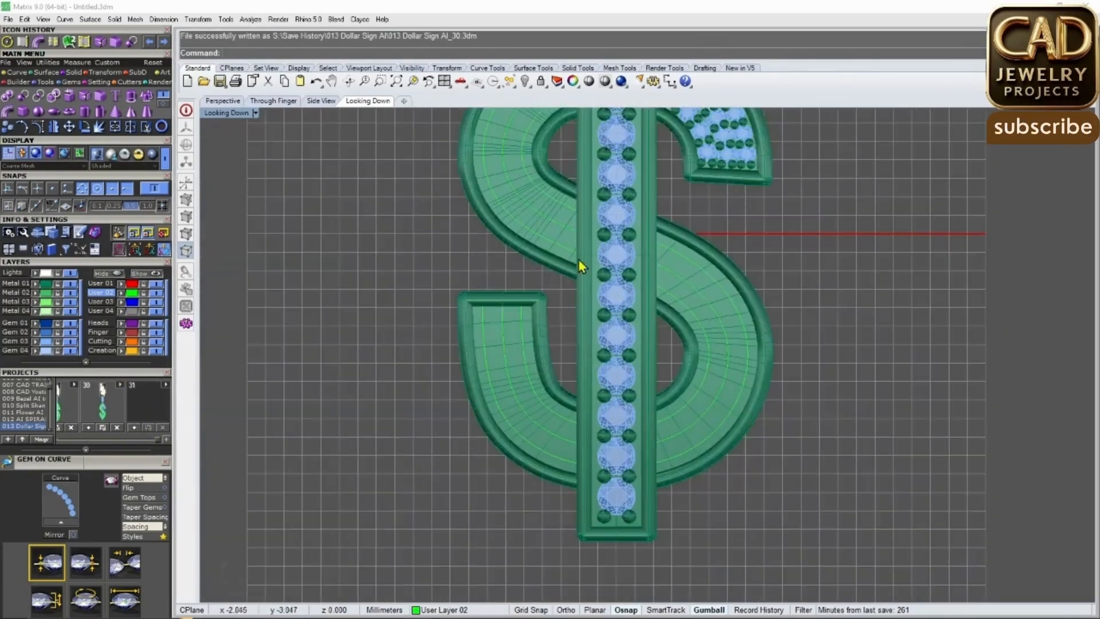
pyautogui.moveTo(579, 286); pyautogui.dragTo(572, 459, button='right')
pyautogui.scroll(6, 555, 263)
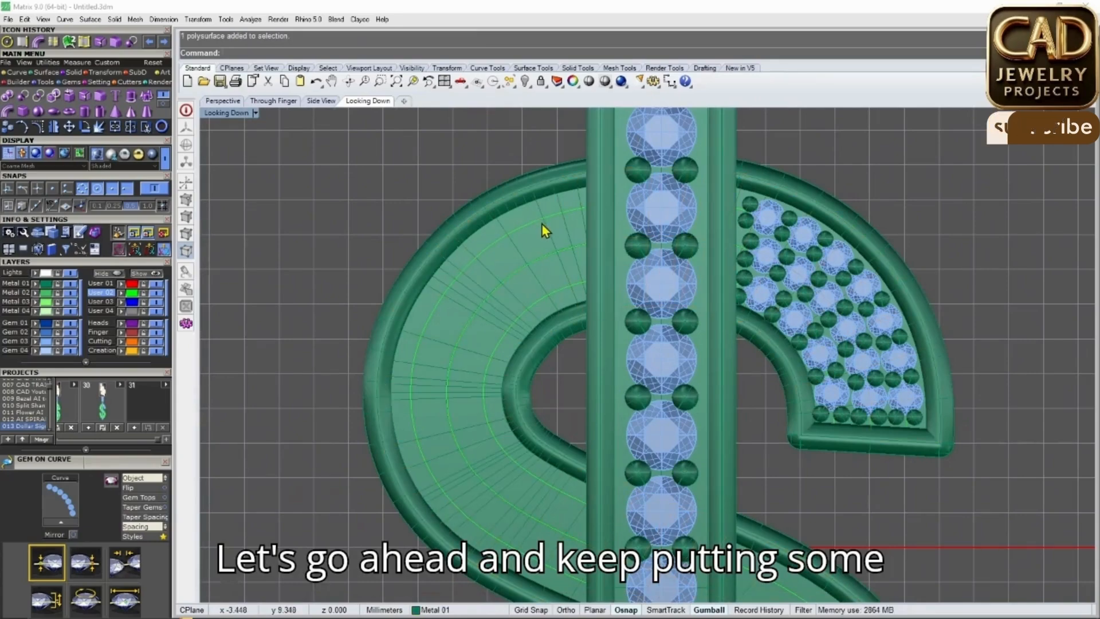
pyautogui.click(548, 229)
pyautogui.click(570, 260)
pyautogui.press('F6')
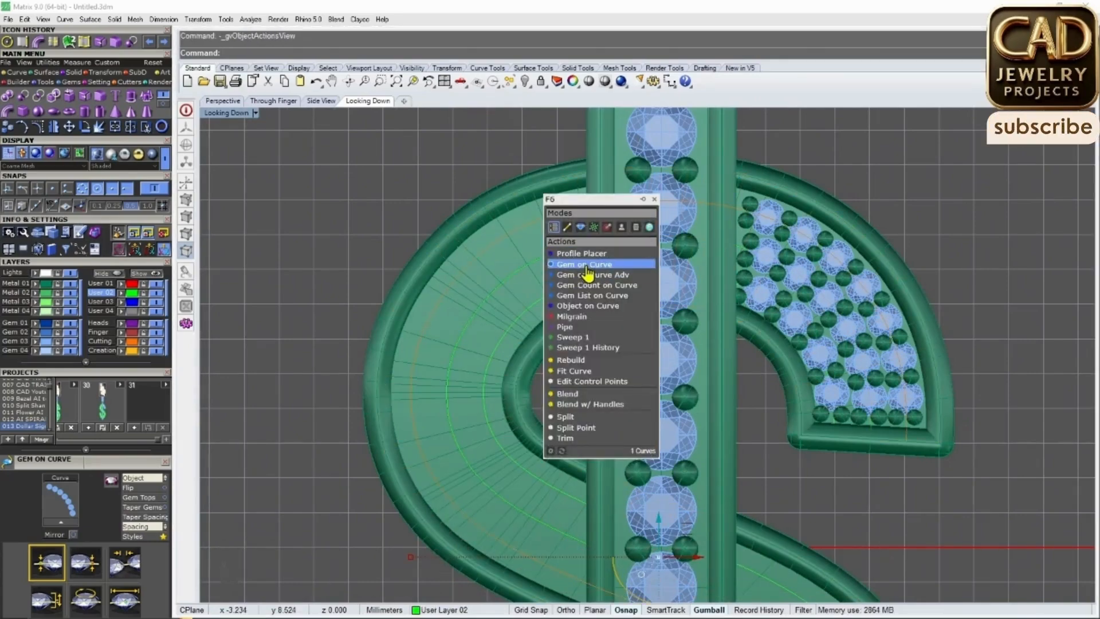
pyautogui.click(587, 265)
pyautogui.click(162, 479)
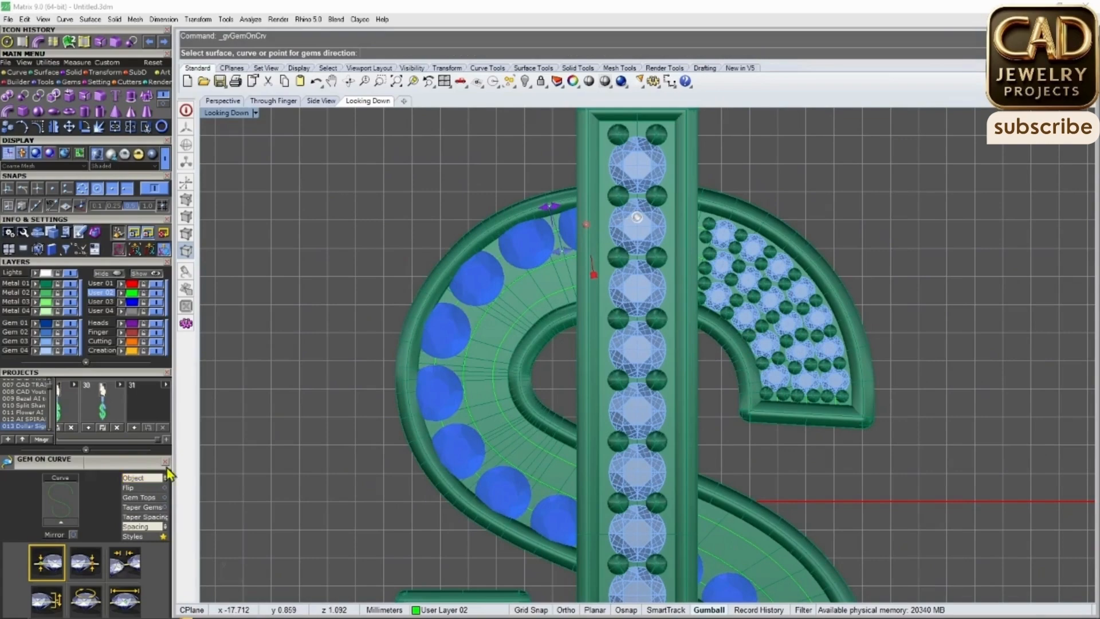
pyautogui.scroll(6, 518, 261)
pyautogui.scroll(-13, 542, 280)
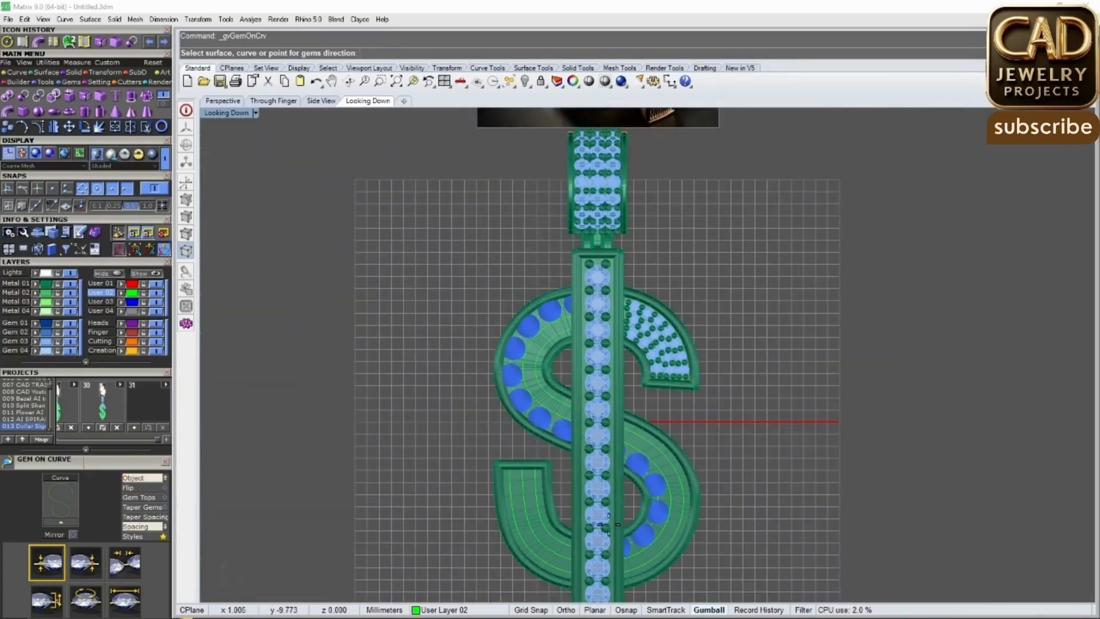
pyautogui.scroll(8, 516, 278)
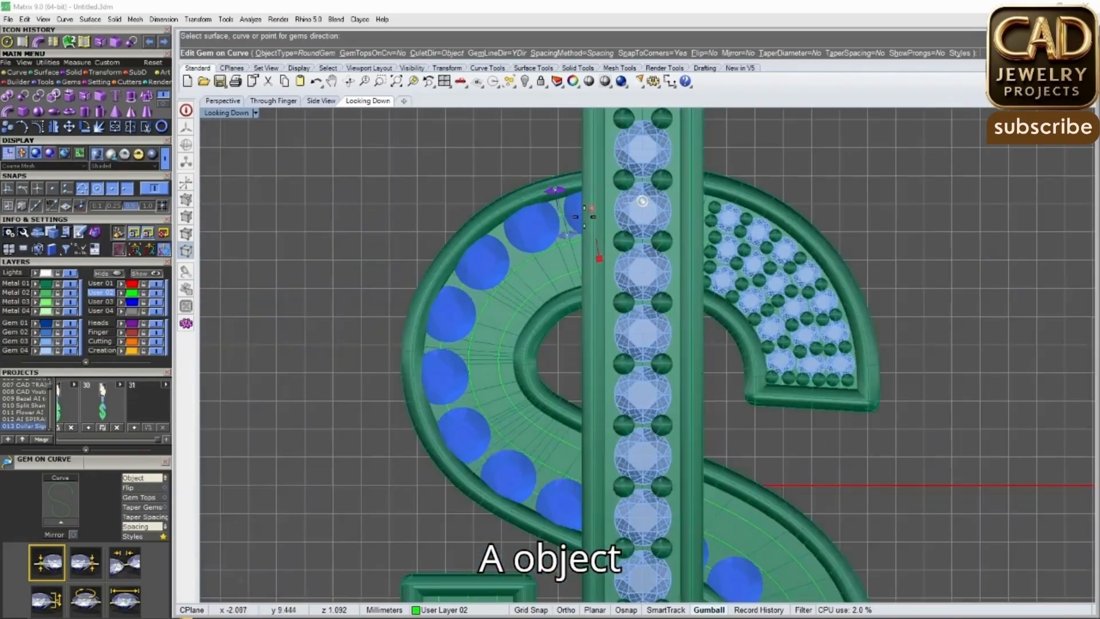
# Fit the bend's outer row between both sides of the centre bar with a start position of about 21.52, adjust spacing, and accept
pyautogui.scroll(5, 580, 204)
pyautogui.moveTo(552, 231); pyautogui.dragTo(597, 200)
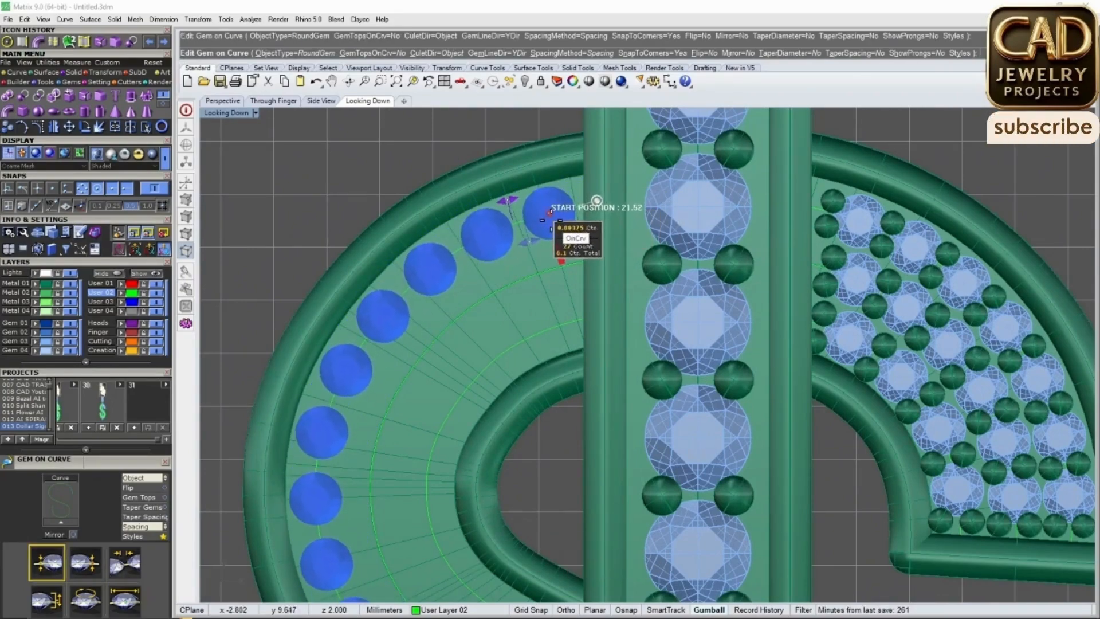
pyautogui.moveTo(510, 200); pyautogui.dragTo(512, 199)
pyautogui.scroll(-10, 518, 268)
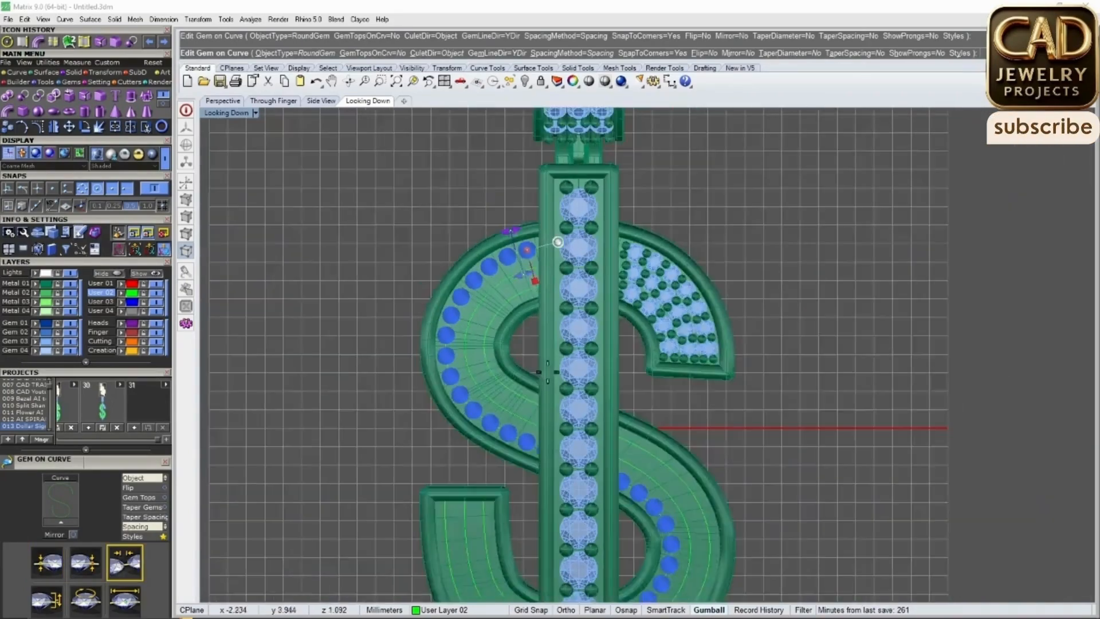
pyautogui.moveTo(577, 549); pyautogui.dragTo(560, 427, button='right')
pyautogui.moveTo(553, 499); pyautogui.dragTo(475, 304)
pyautogui.scroll(5, 508, 314)
pyautogui.scroll(-10, 524, 334)
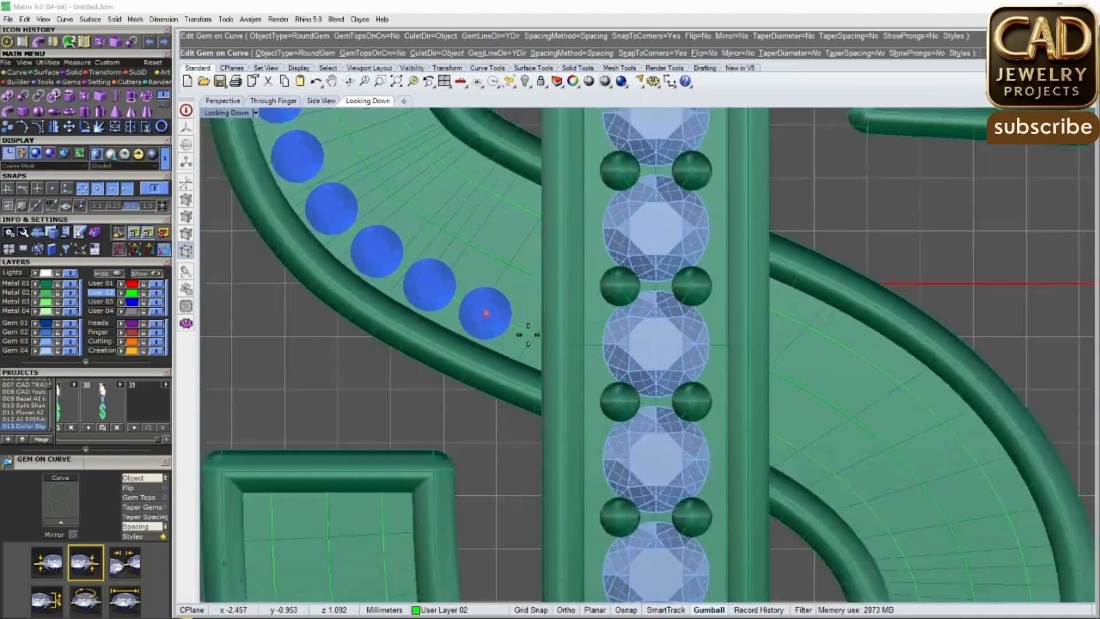
pyautogui.moveTo(517, 184); pyautogui.dragTo(539, 241, button='right')
pyautogui.press('Return')
# Place round gems along the middle isocurve of the S's upper-left bend with Gem on Curve, oriented to the S surface
pyautogui.scroll(6, 490, 246)
pyautogui.click(497, 259)
pyautogui.click(520, 281)
pyautogui.press('F6')
pyautogui.click(547, 289)
pyautogui.scroll(-4, 549, 292)
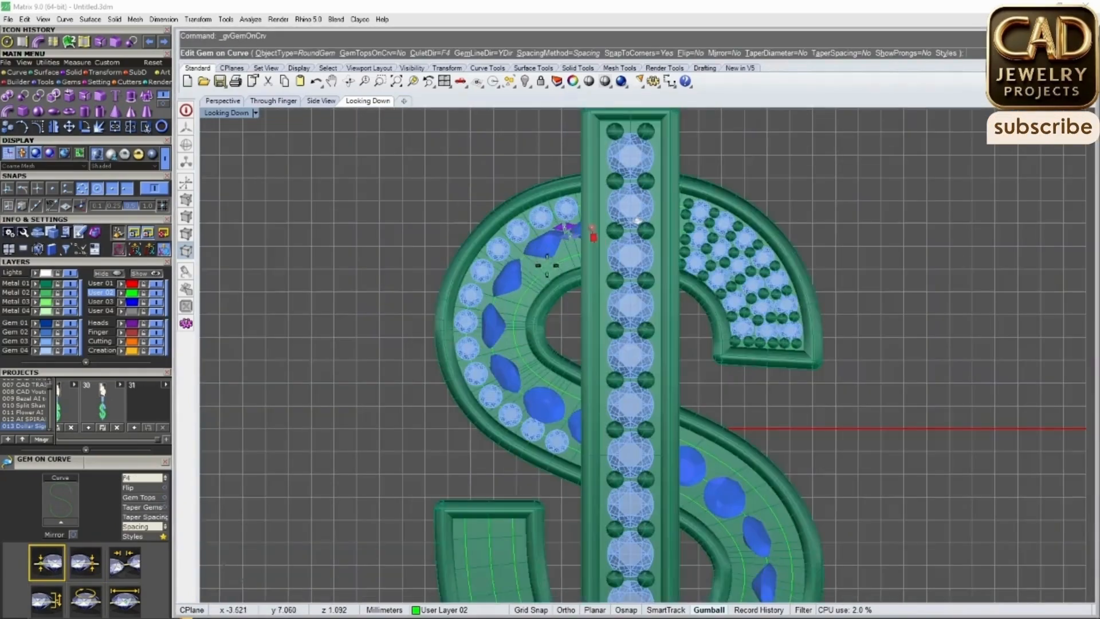
pyautogui.click(156, 477)
pyautogui.scroll(5, 561, 256)
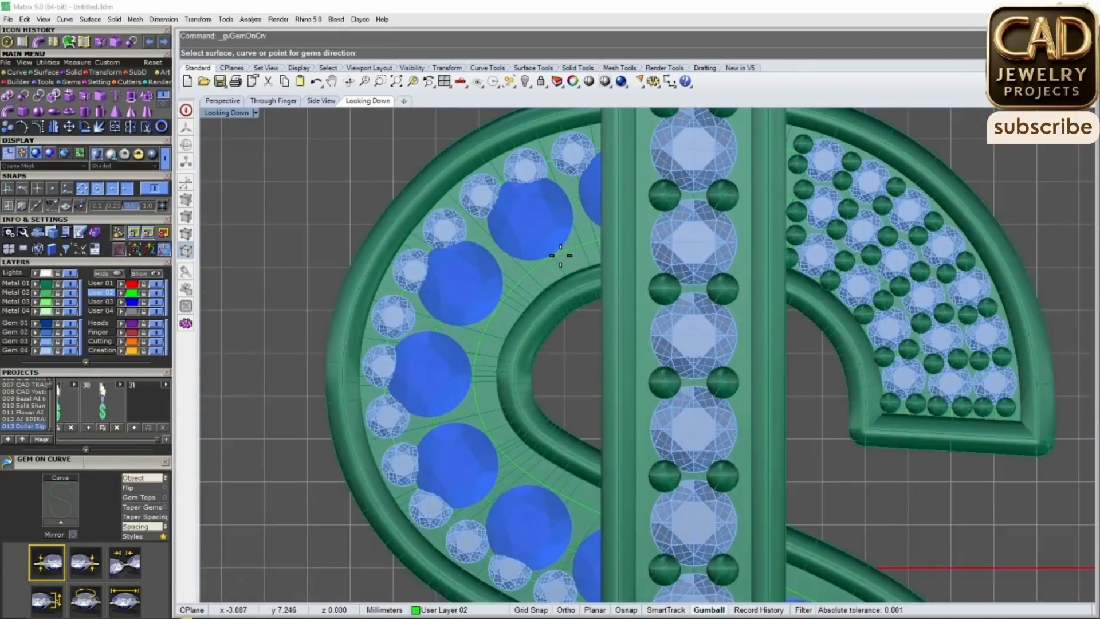
# Resize the bend's middle-row gems to 1 mm and adjust the spacing between them
pyautogui.scroll(2, 559, 213)
pyautogui.moveTo(554, 238); pyautogui.dragTo(537, 212)
pyautogui.scroll(3, 539, 233)
pyautogui.scroll(2, 467, 218)
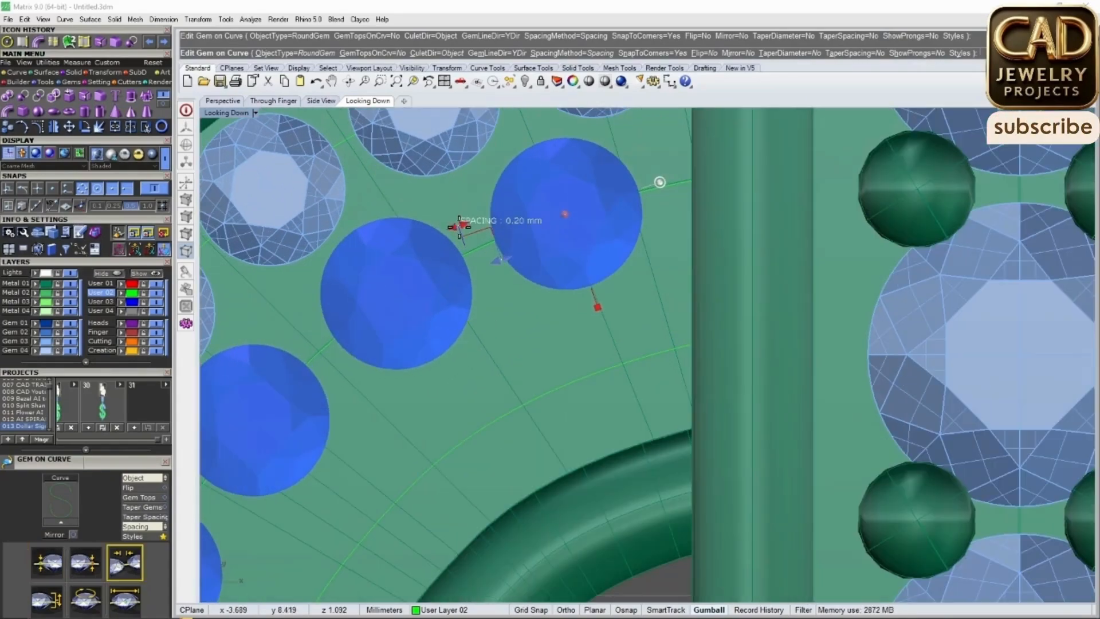
pyautogui.moveTo(457, 226); pyautogui.dragTo(462, 226)
# Bring the bend's middle row to an end position of about 41.5 beside the centre bar and accept it
pyautogui.scroll(-10, 468, 225)
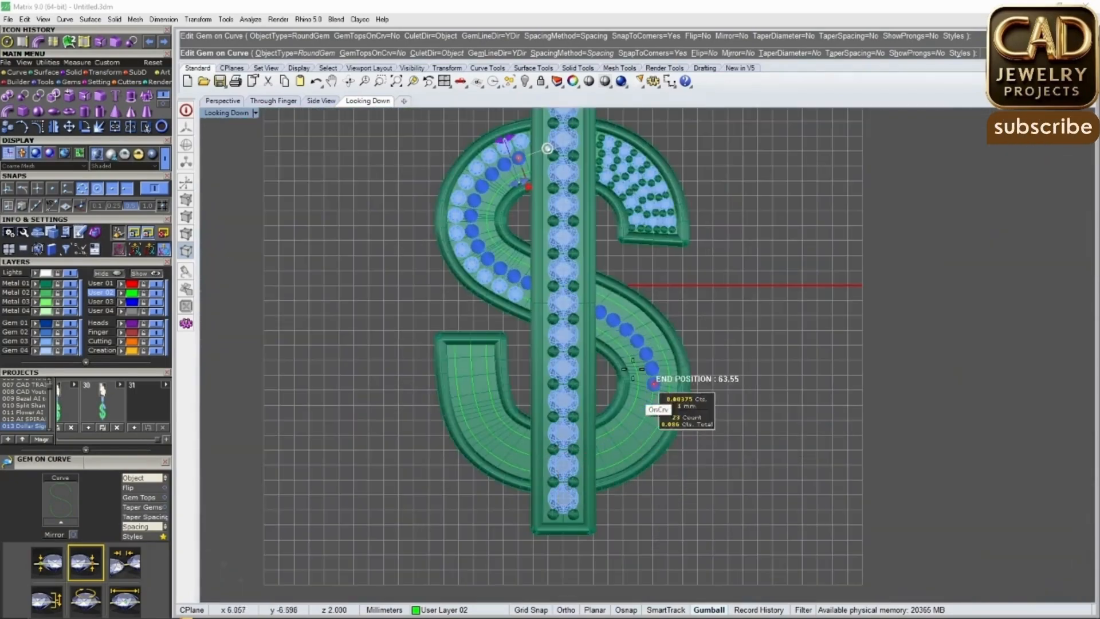
pyautogui.scroll(5, 522, 312)
pyautogui.scroll(-2, 523, 275)
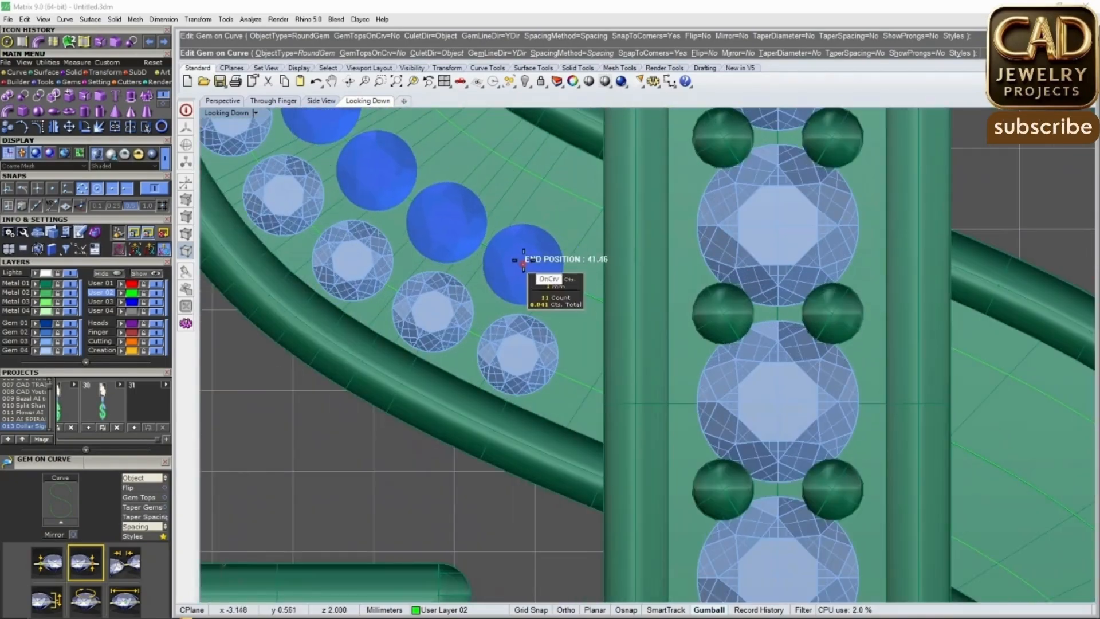
pyautogui.scroll(-4, 527, 278)
pyautogui.scroll(8, 533, 293)
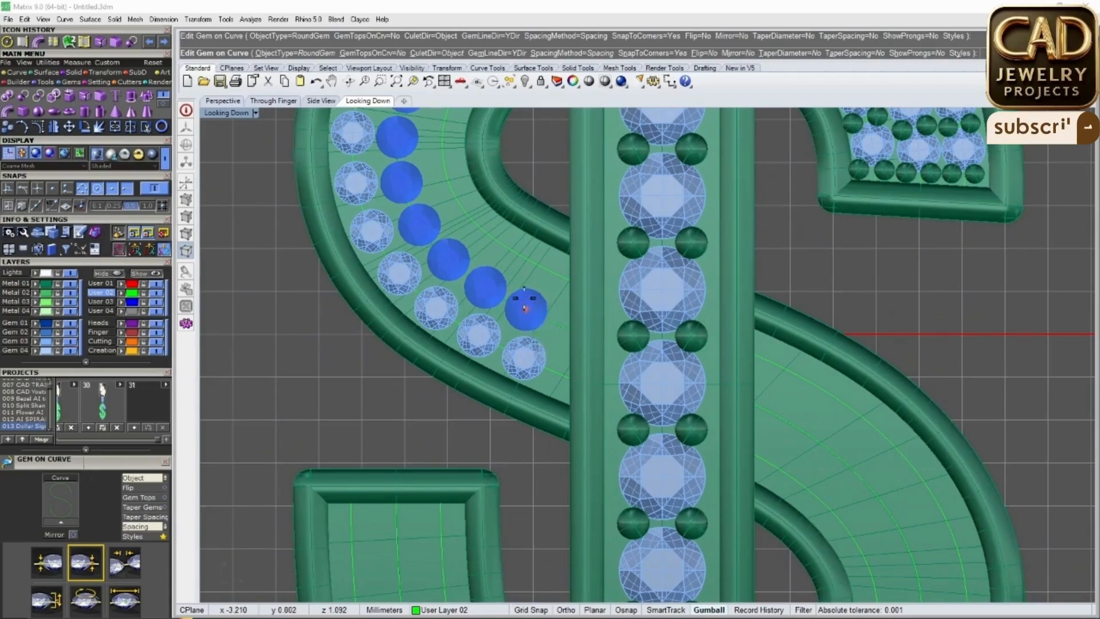
pyautogui.scroll(-8, 523, 304)
pyautogui.moveTo(524, 304); pyautogui.dragTo(544, 366, button='right')
pyautogui.scroll(6, 513, 266)
pyautogui.moveTo(514, 266); pyautogui.dragTo(518, 244, button='right')
pyautogui.rightClick(525, 264)
# Place round gems along the inner isocurve of the S's upper-left bend with Gem on Curve, oriented to the S surface
pyautogui.click(534, 287)
pyautogui.click(560, 297)
pyautogui.scroll(-6, 490, 295)
pyautogui.moveTo(491, 296); pyautogui.dragTo(498, 275, button='right')
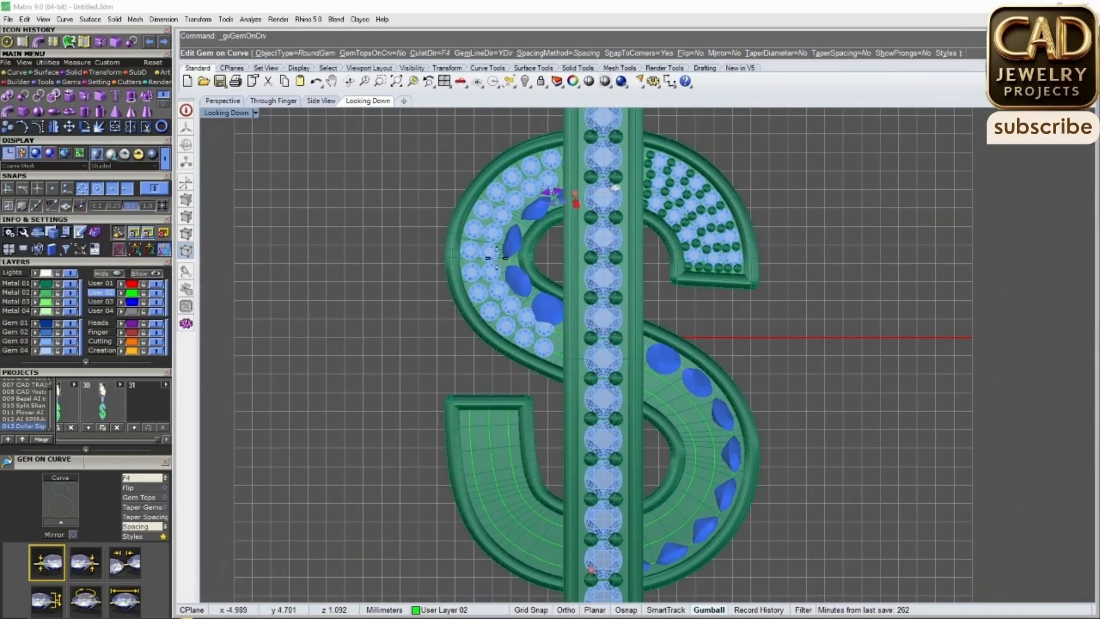
pyautogui.click(157, 479)
pyautogui.click(157, 479)
pyautogui.click(157, 480)
pyautogui.scroll(10, 508, 242)
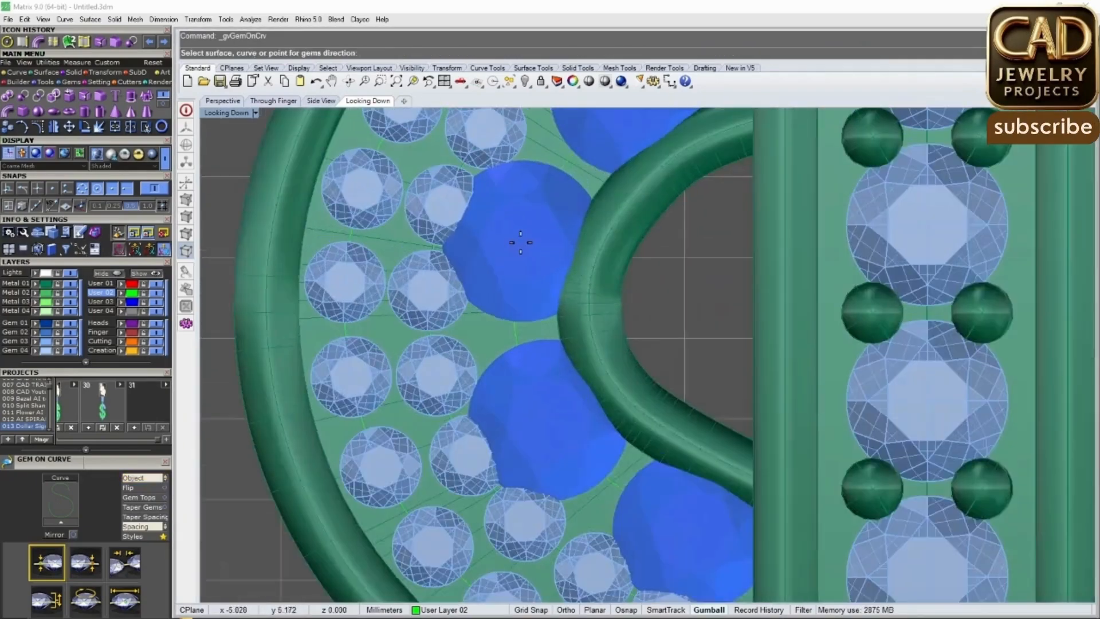
pyautogui.click(488, 342)
# Reduce the inner-row gems and fit the row's start and end against the centre bar within the upper-left bend
pyautogui.scroll(-10, 487, 342)
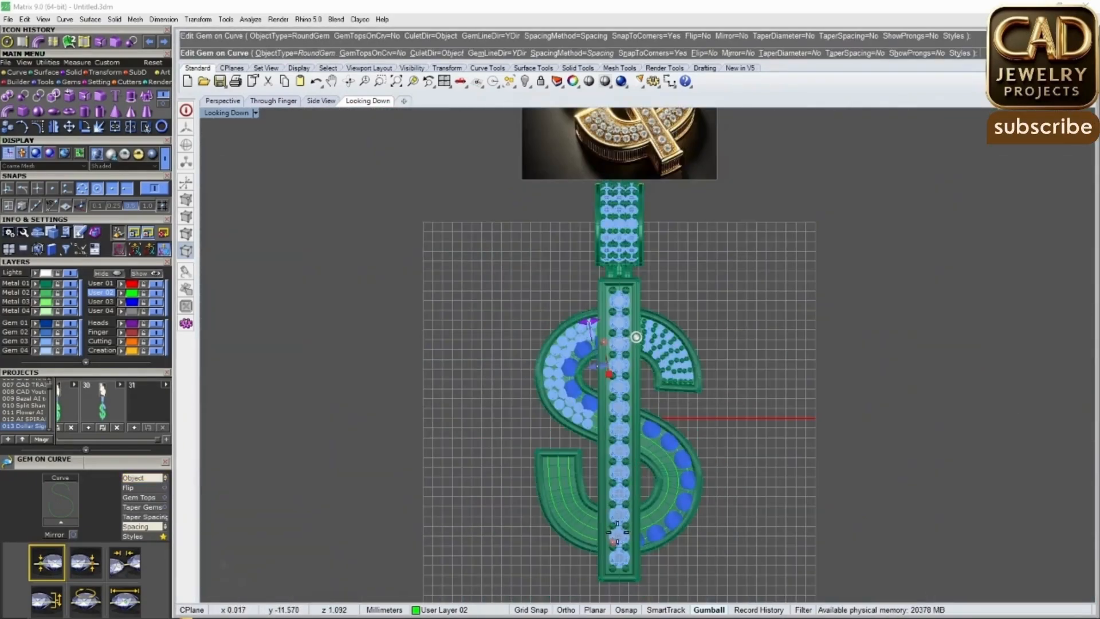
pyautogui.scroll(10, 619, 344)
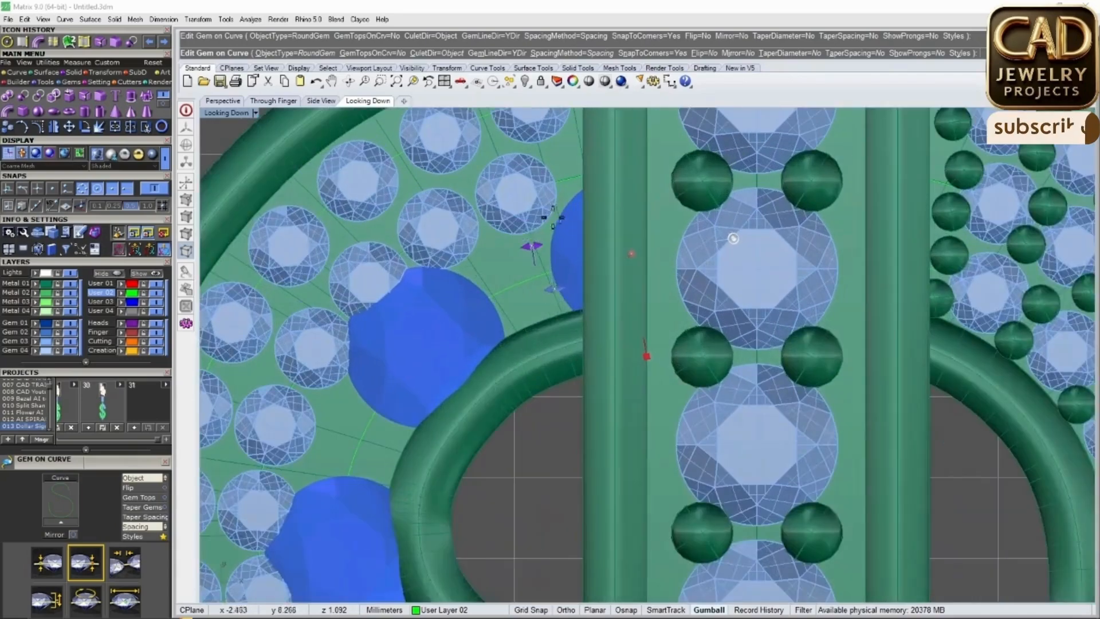
pyautogui.moveTo(533, 246); pyautogui.dragTo(538, 245)
pyautogui.moveTo(558, 287); pyautogui.dragTo(515, 286)
pyautogui.scroll(-10, 515, 286)
pyautogui.moveTo(507, 410); pyautogui.dragTo(480, 299, button='right')
pyautogui.scroll(8, 478, 321)
pyautogui.scroll(3, 478, 315)
pyautogui.moveTo(478, 315); pyautogui.dragTo(499, 329)
pyautogui.scroll(-11, 499, 329)
pyautogui.moveTo(483, 213); pyautogui.dragTo(499, 258, button='right')
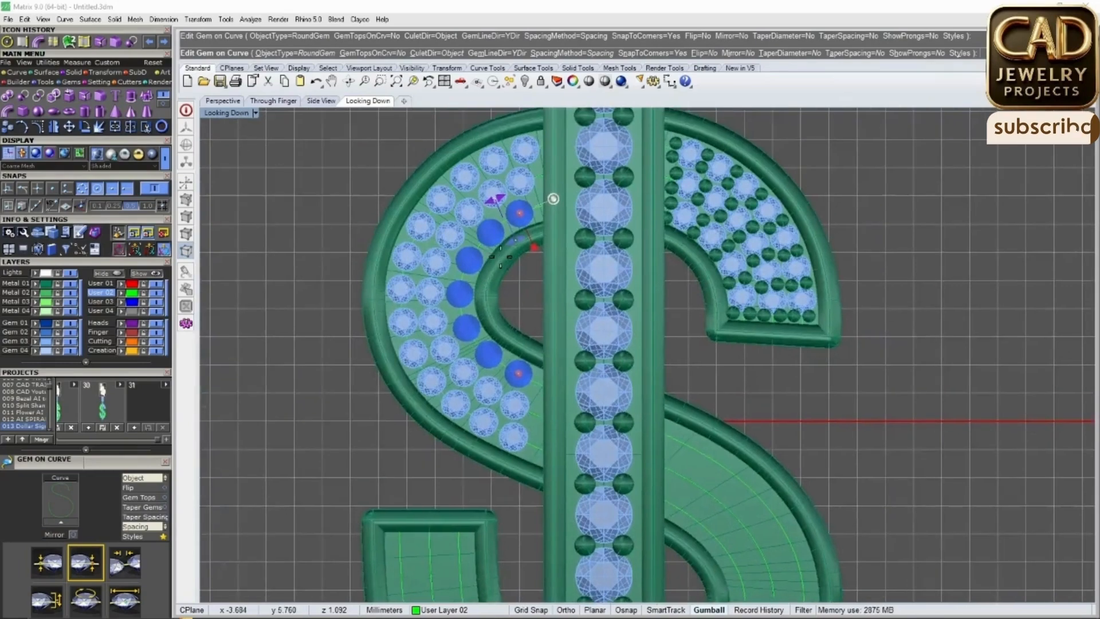
# Fine-tune the gem spacing of the upper-left bend's inner row and accept the row
pyautogui.scroll(8, 501, 214)
pyautogui.moveTo(494, 207); pyautogui.dragTo(499, 207)
pyautogui.scroll(-8, 512, 275)
pyautogui.scroll(8, 531, 386)
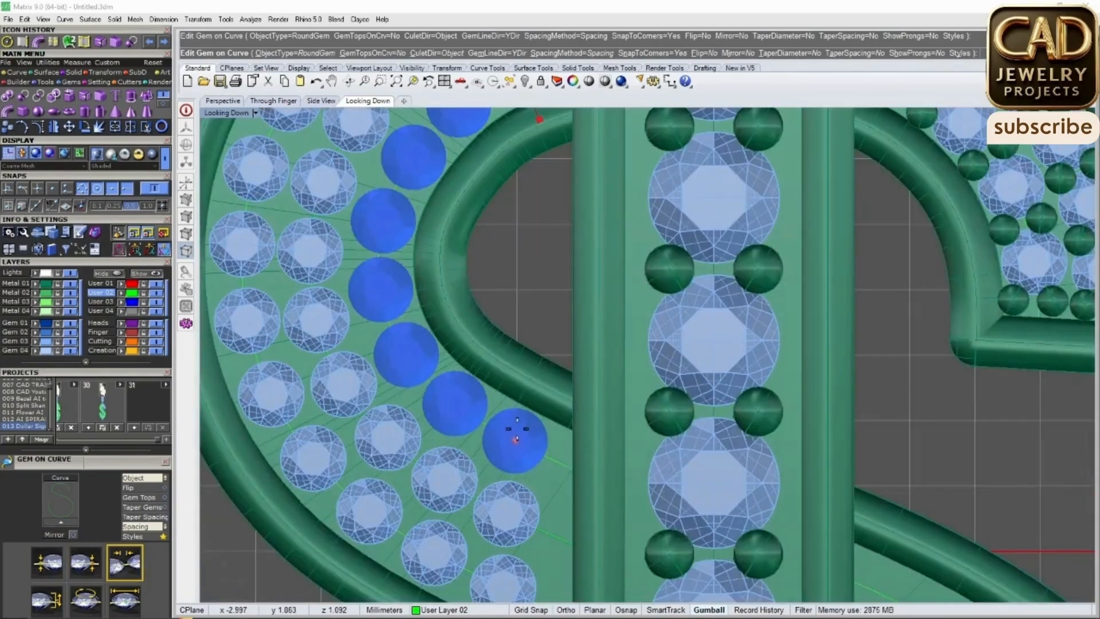
pyautogui.press('Return')
pyautogui.scroll(-8, 510, 401)
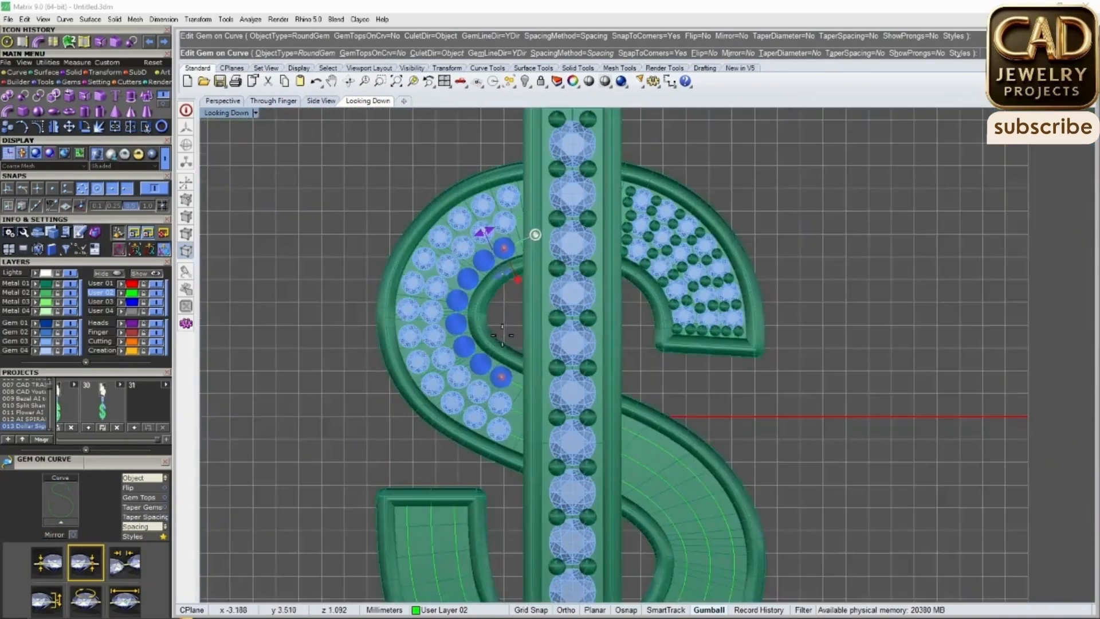
# Place gems along the inner isocurve of the S's lower-right bend with Gem on Curve, starting just past the centre bar
pyautogui.scroll(-3, 514, 346)
pyautogui.moveTo(514, 347); pyautogui.dragTo(501, 321, button='right')
pyautogui.click(512, 332)
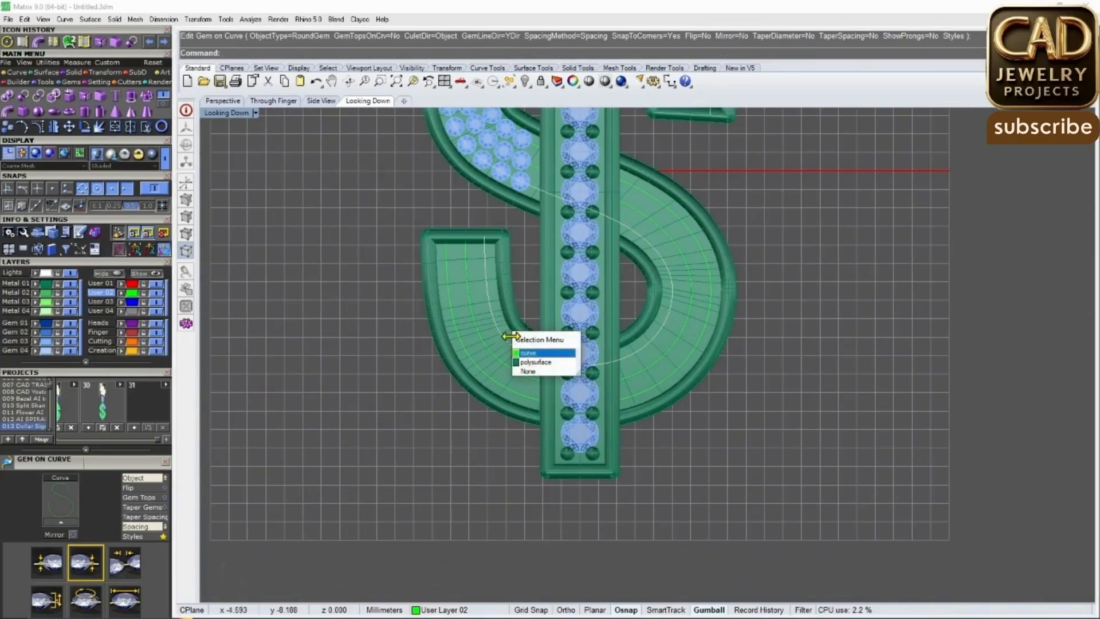
pyautogui.click(527, 352)
pyautogui.press('F6')
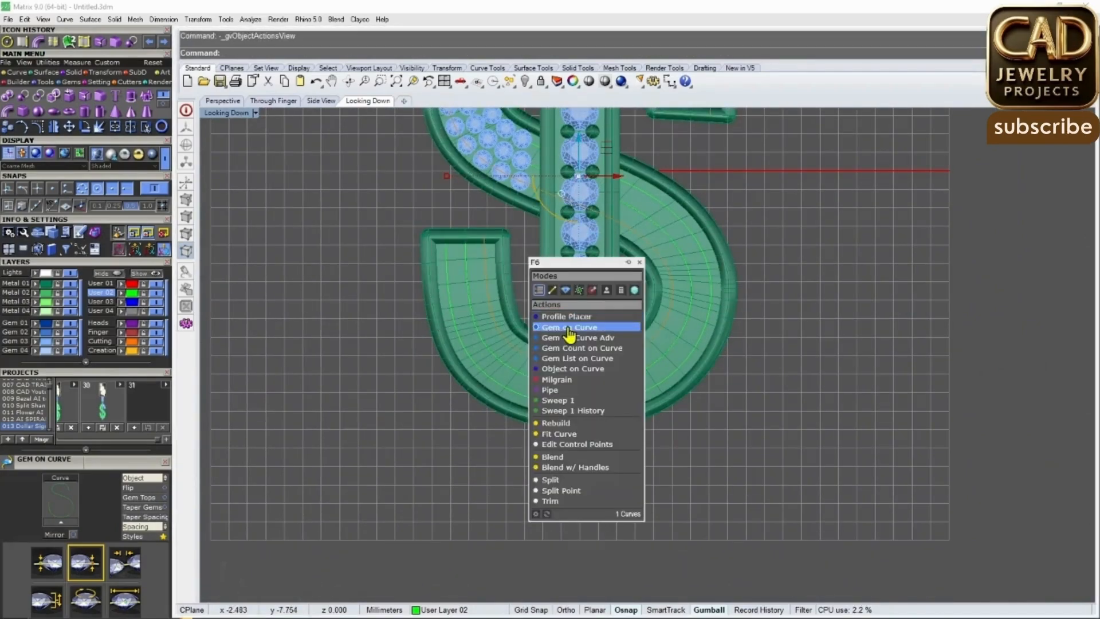
pyautogui.click(569, 328)
pyautogui.moveTo(552, 166); pyautogui.dragTo(594, 304)
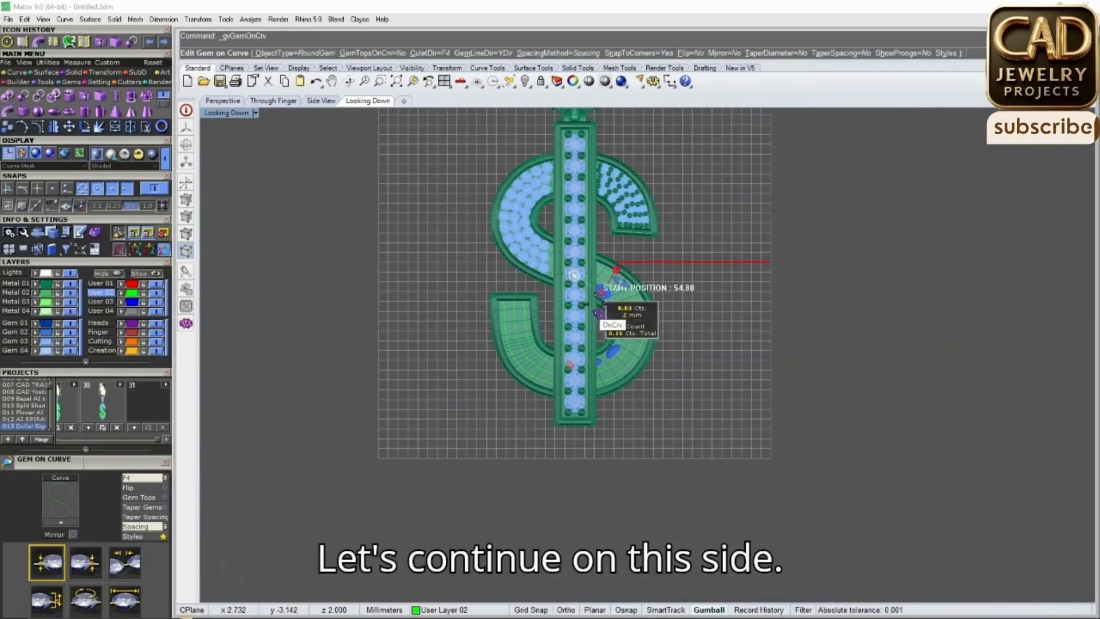
# Reduce the lower-right bend's inner-row gems to 0.9 mm and orient them to the S surface
pyautogui.scroll(10, 568, 274)
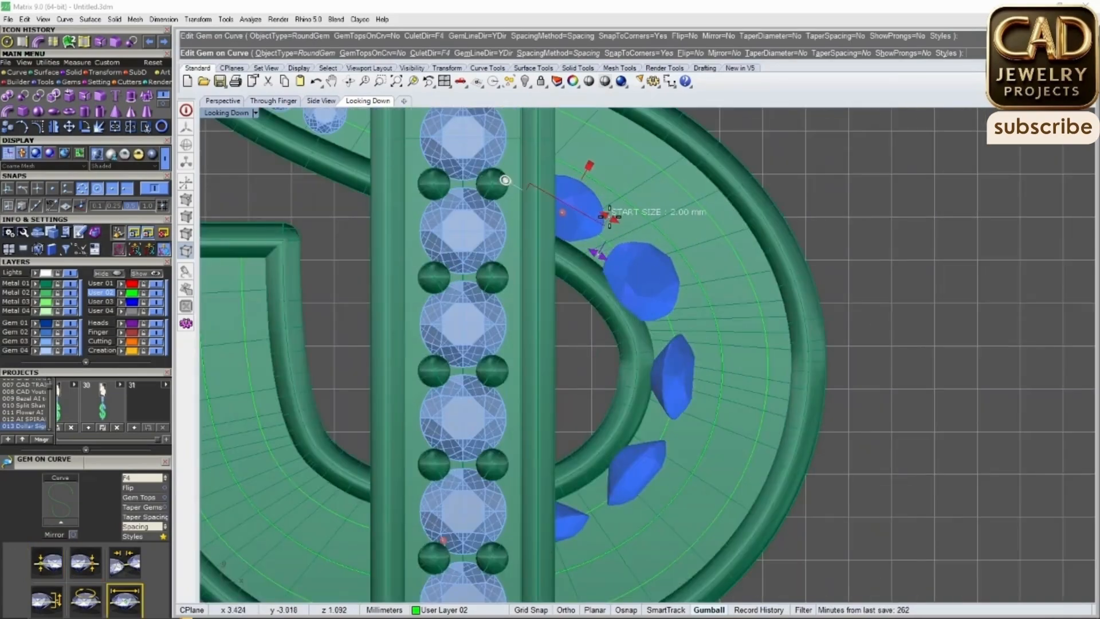
pyautogui.moveTo(609, 216); pyautogui.dragTo(590, 203)
pyautogui.click(152, 478)
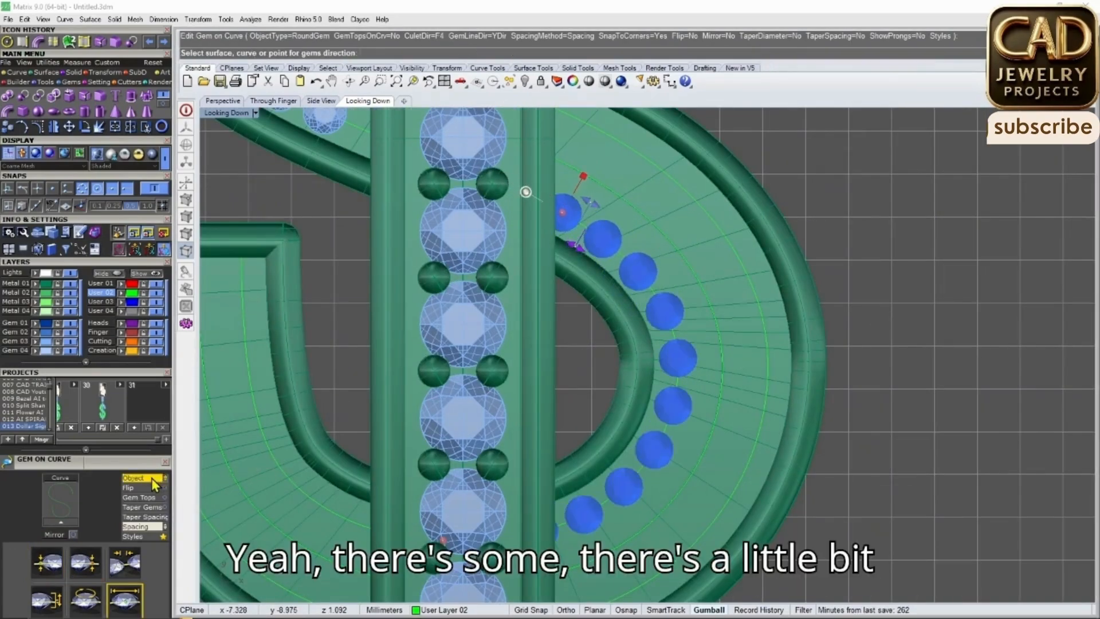
pyautogui.scroll(5, 634, 238)
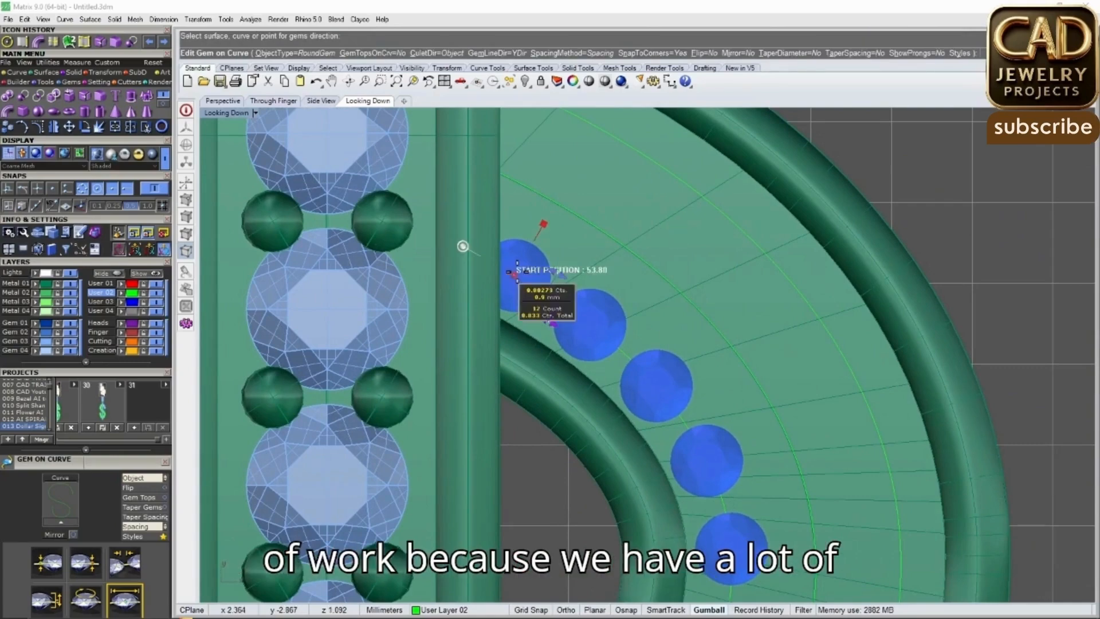
# Fit the inner row's start and end beside the centre bar in the lower-right bend and adjust its gem spacing
pyautogui.moveTo(517, 271); pyautogui.dragTo(546, 293)
pyautogui.scroll(-8, 561, 296)
pyautogui.moveTo(594, 381); pyautogui.dragTo(569, 287, button='right')
pyautogui.scroll(7, 508, 410)
pyautogui.moveTo(370, 422); pyautogui.dragTo(578, 384)
pyautogui.scroll(-8, 579, 381)
pyautogui.moveTo(593, 289); pyautogui.dragTo(587, 366, button='right')
pyautogui.scroll(7, 586, 344)
pyautogui.scroll(3, 487, 287)
pyautogui.scroll(-8, 452, 270)
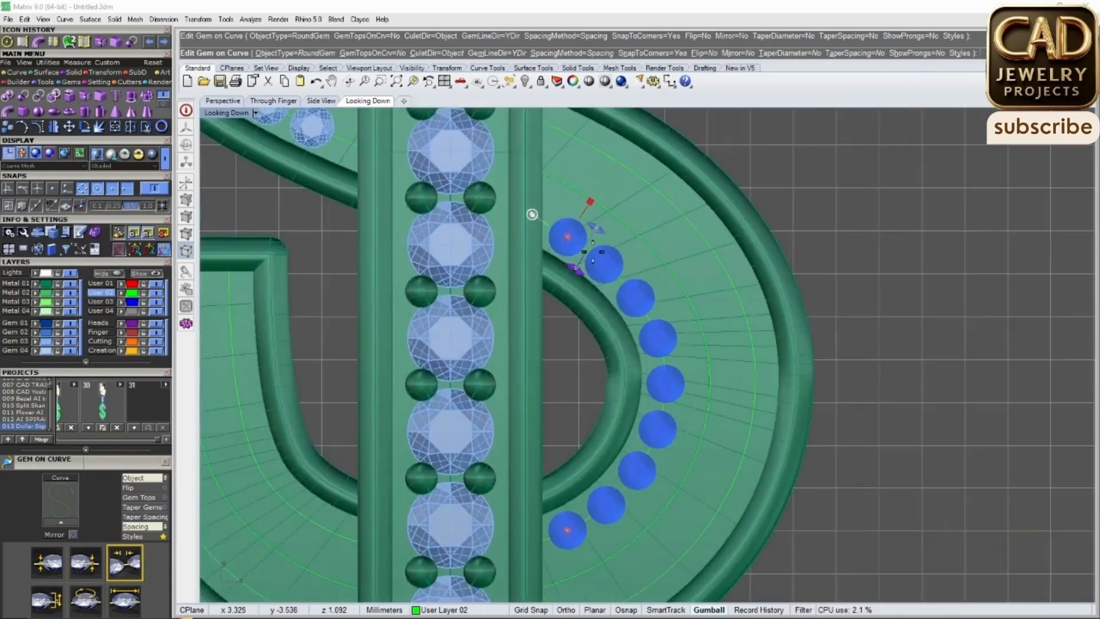
# Fine-tune the start, spacing and end of the lower-right bend's inner row and accept it
pyautogui.scroll(7, 564, 519)
pyautogui.moveTo(601, 236); pyautogui.dragTo(612, 338, button='right')
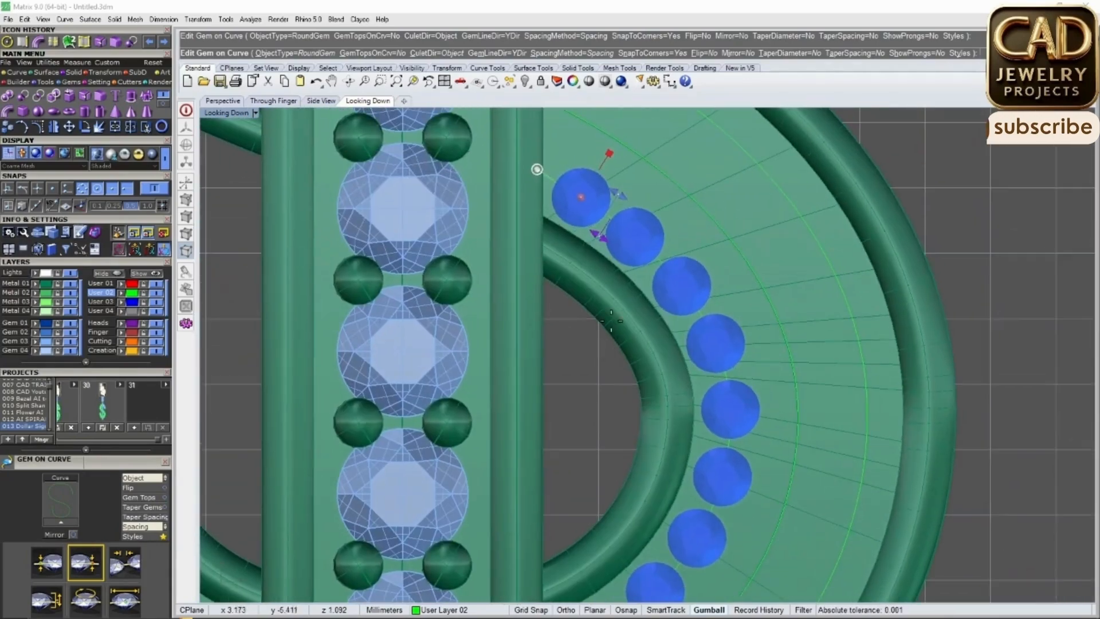
pyautogui.moveTo(580, 198); pyautogui.dragTo(609, 227)
pyautogui.scroll(2, 607, 241)
pyautogui.scroll(-5, 604, 245)
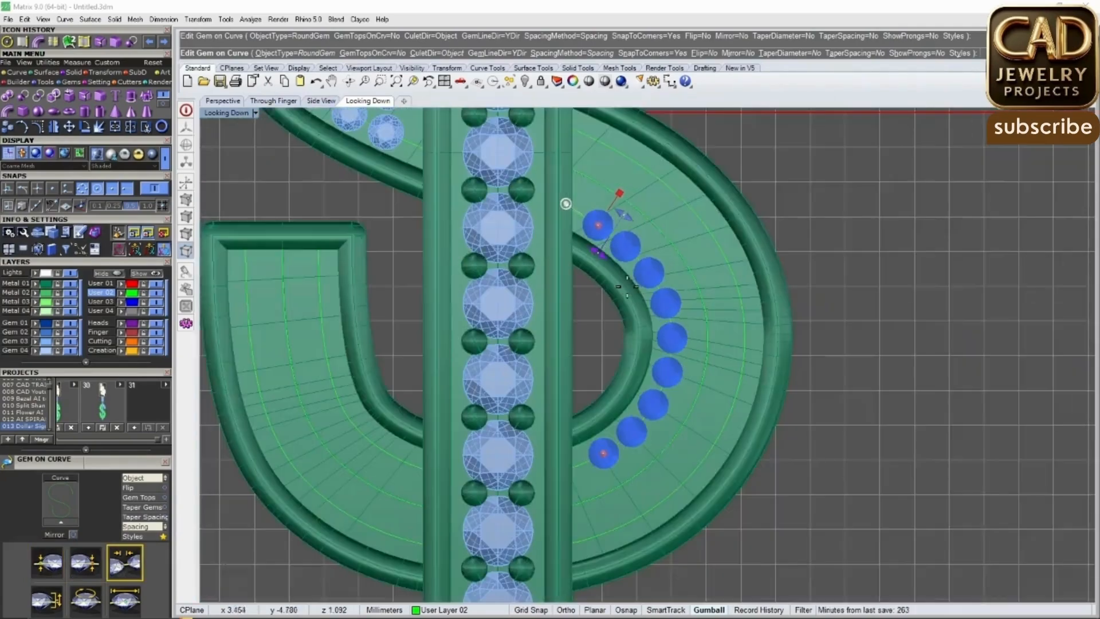
pyautogui.moveTo(605, 321); pyautogui.dragTo(571, 330, button='right')
pyautogui.scroll(3, 584, 431)
pyautogui.moveTo(555, 483); pyautogui.dragTo(545, 488)
pyautogui.scroll(-8, 582, 480)
pyautogui.scroll(4, 601, 291)
pyautogui.rightClick(611, 290)
# Place round gems along the middle isocurve of the S's lower-right bend with Gem on Curve, oriented to the S surface
pyautogui.click(612, 289)
pyautogui.click(648, 316)
pyautogui.middleClick(648, 309)
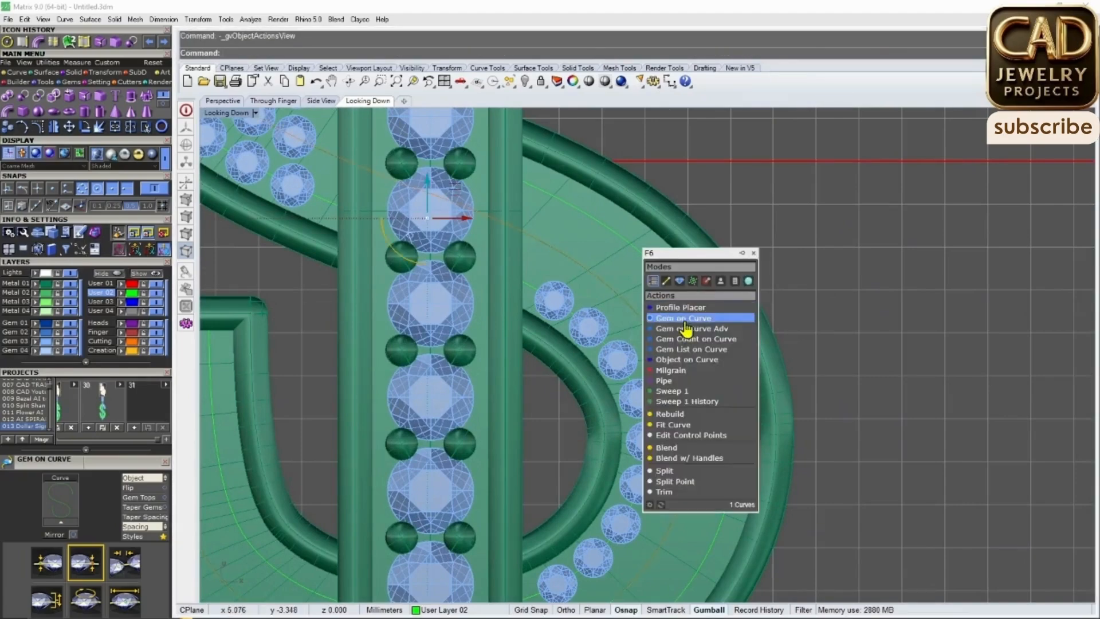
pyautogui.click(684, 319)
pyautogui.scroll(-4, 659, 326)
pyautogui.moveTo(580, 480); pyautogui.dragTo(575, 410, button='right')
pyautogui.click(154, 480)
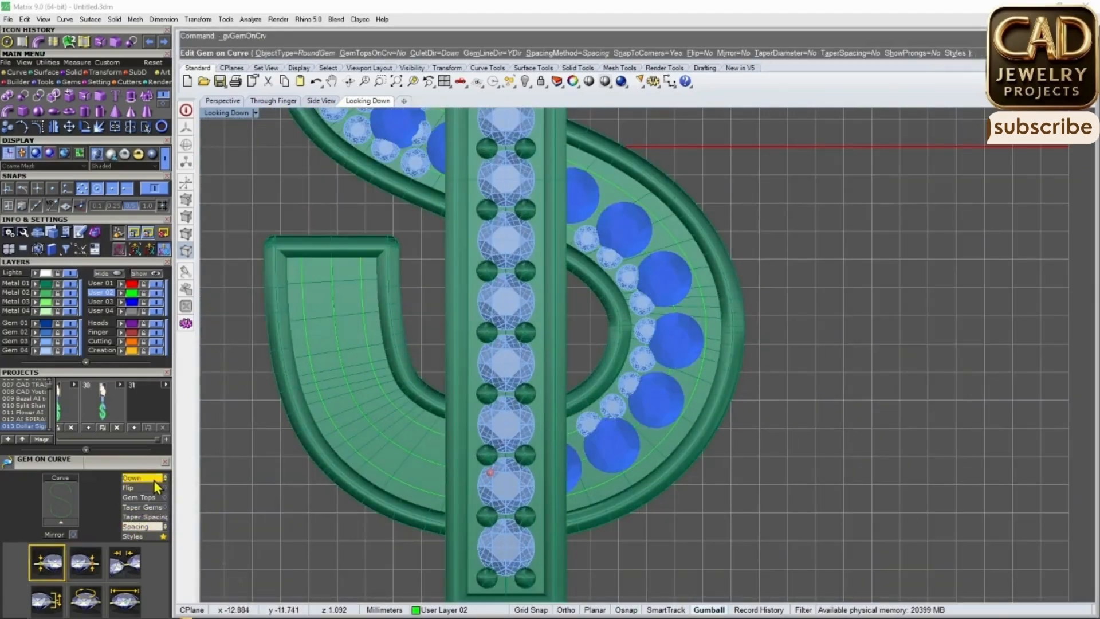
pyautogui.scroll(5, 640, 356)
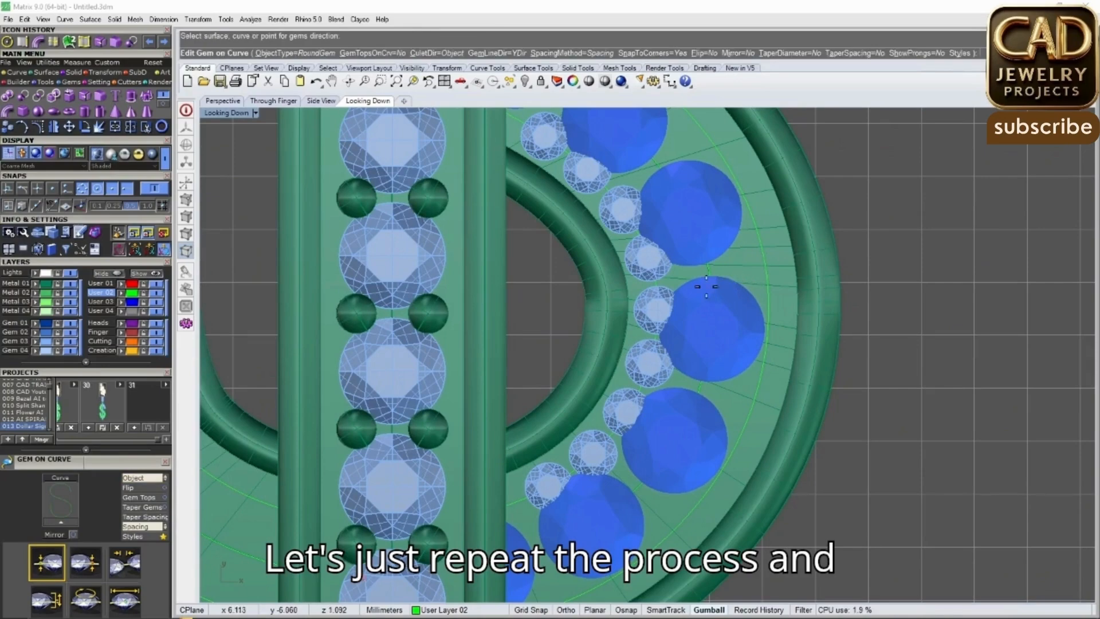
# Move the middle row's start past the centre bar, resize its gems to 1 mm, and set the end position to about 73.88
pyautogui.scroll(-6, 715, 285)
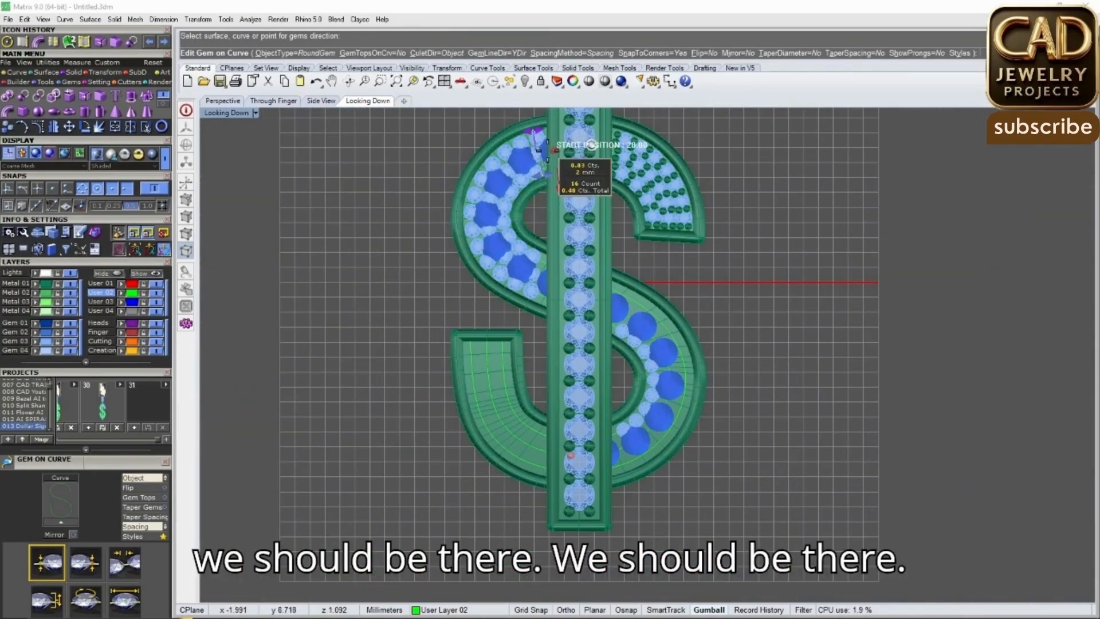
pyautogui.moveTo(541, 150); pyautogui.dragTo(627, 331)
pyautogui.scroll(5, 596, 295)
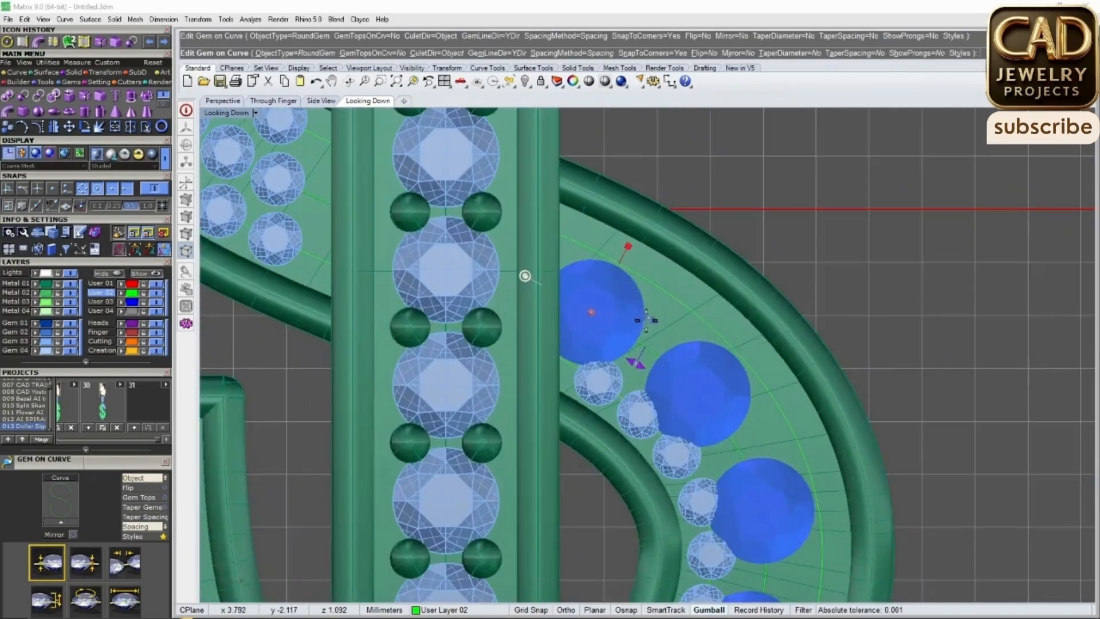
pyautogui.scroll(-5, 548, 288)
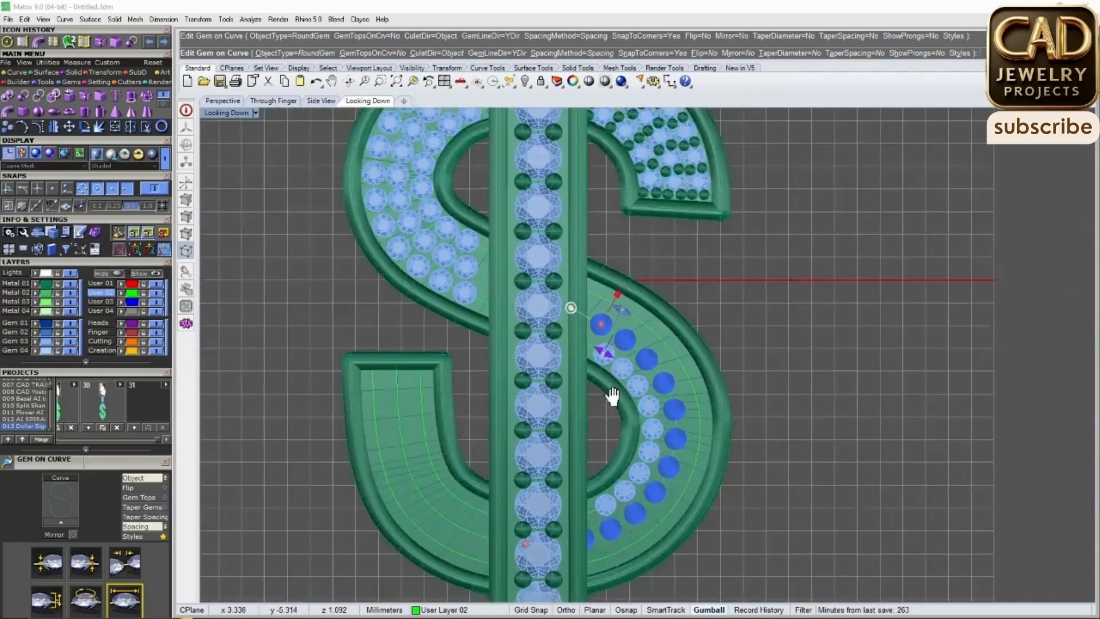
pyautogui.scroll(6, 584, 462)
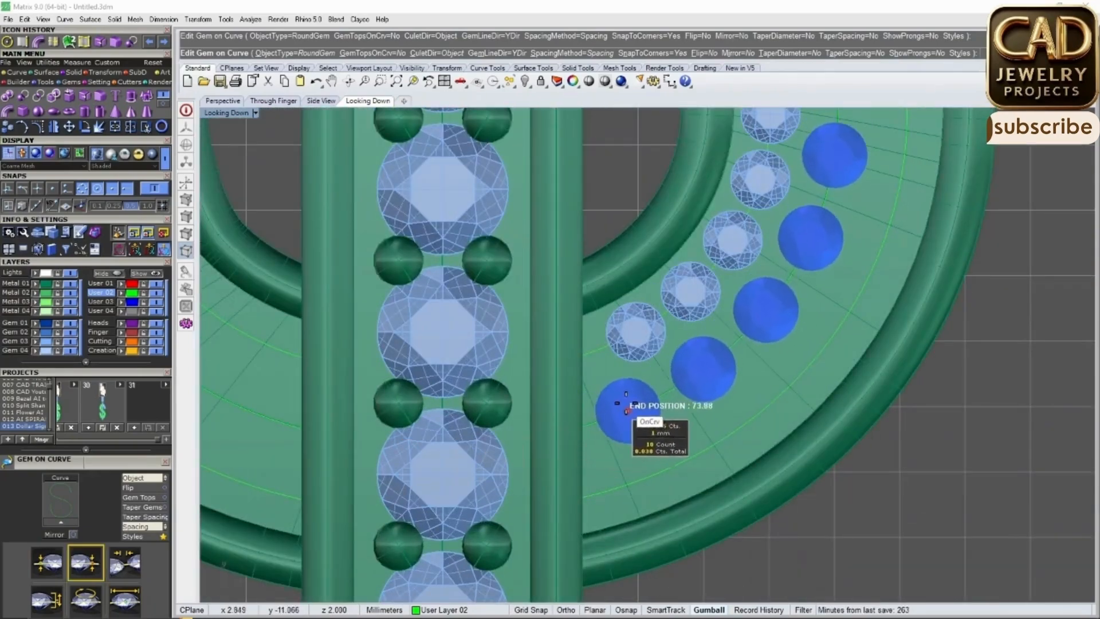
pyautogui.scroll(-5, 626, 405)
pyautogui.scroll(5, 581, 214)
# Tighten the gem spacing of the lower-right bend's middle row and shift its start away from the centre bar
pyautogui.scroll(4, 645, 271)
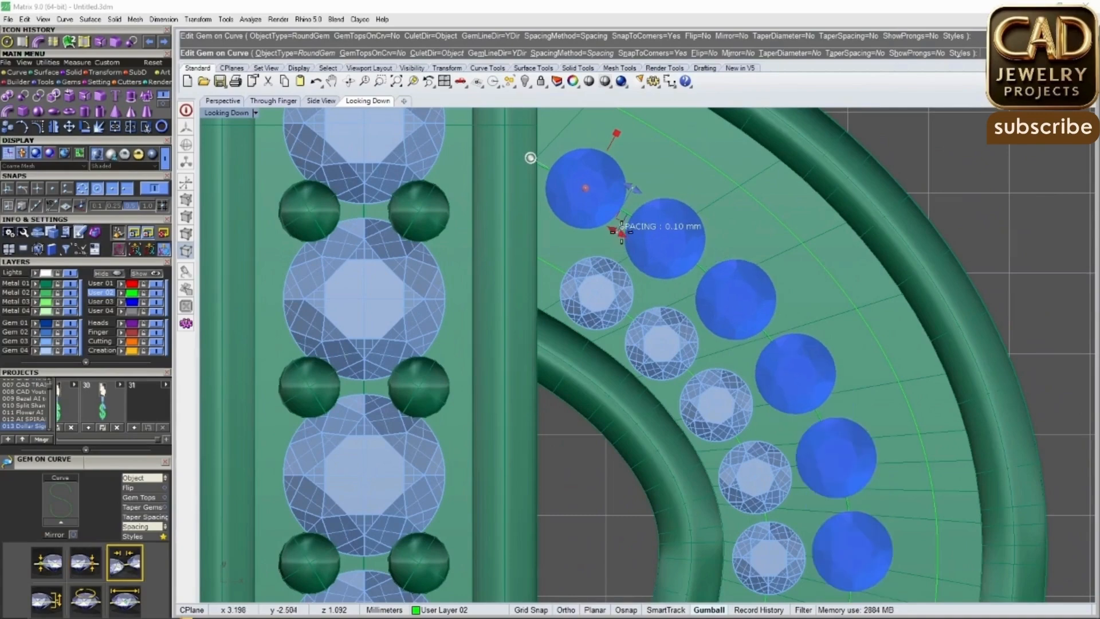
pyautogui.scroll(-5, 620, 227)
pyautogui.scroll(4, 629, 250)
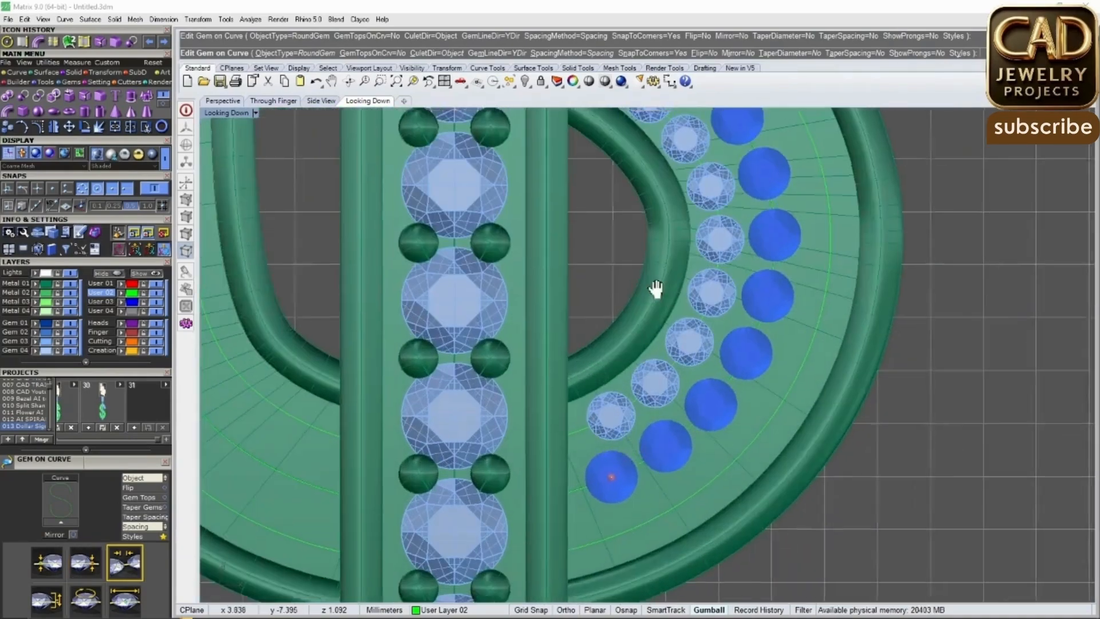
pyautogui.scroll(3, 629, 251)
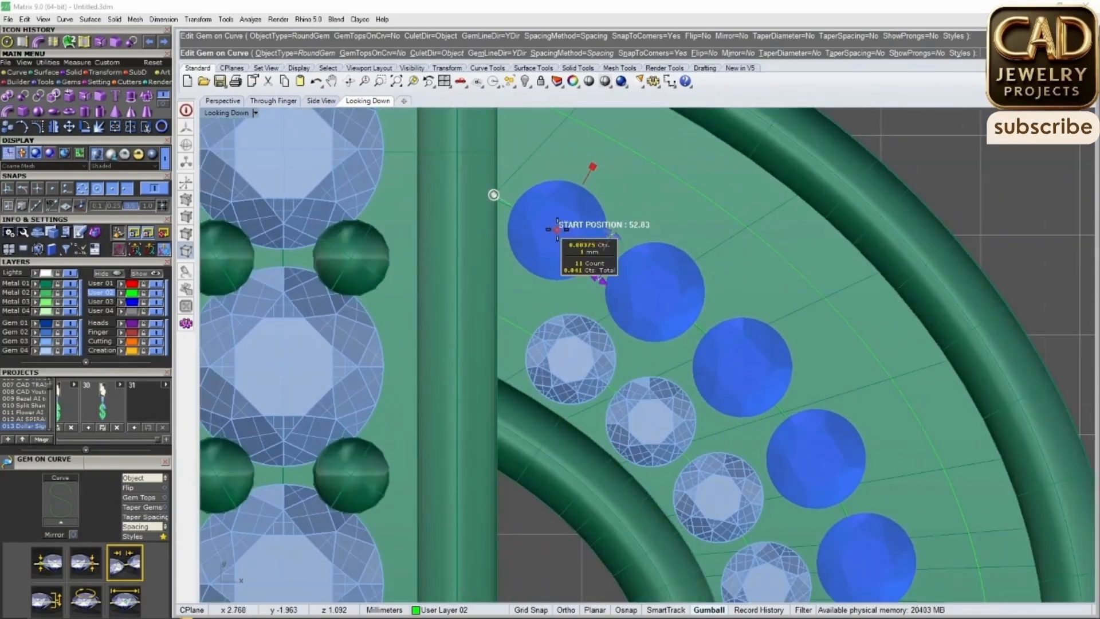
pyautogui.moveTo(558, 228); pyautogui.dragTo(581, 242)
pyautogui.moveTo(614, 285); pyautogui.dragTo(609, 283)
pyautogui.scroll(-5, 609, 283)
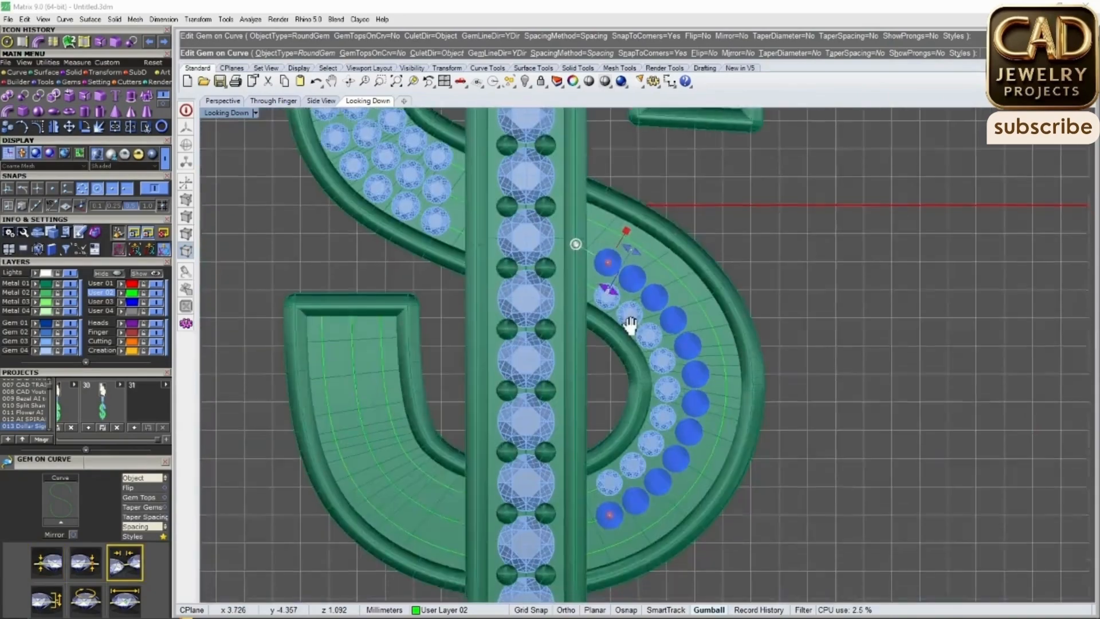
# Nudge the end of the lower-right bend's middle row towards the centre bar and accept the row
pyautogui.scroll(5, 611, 472)
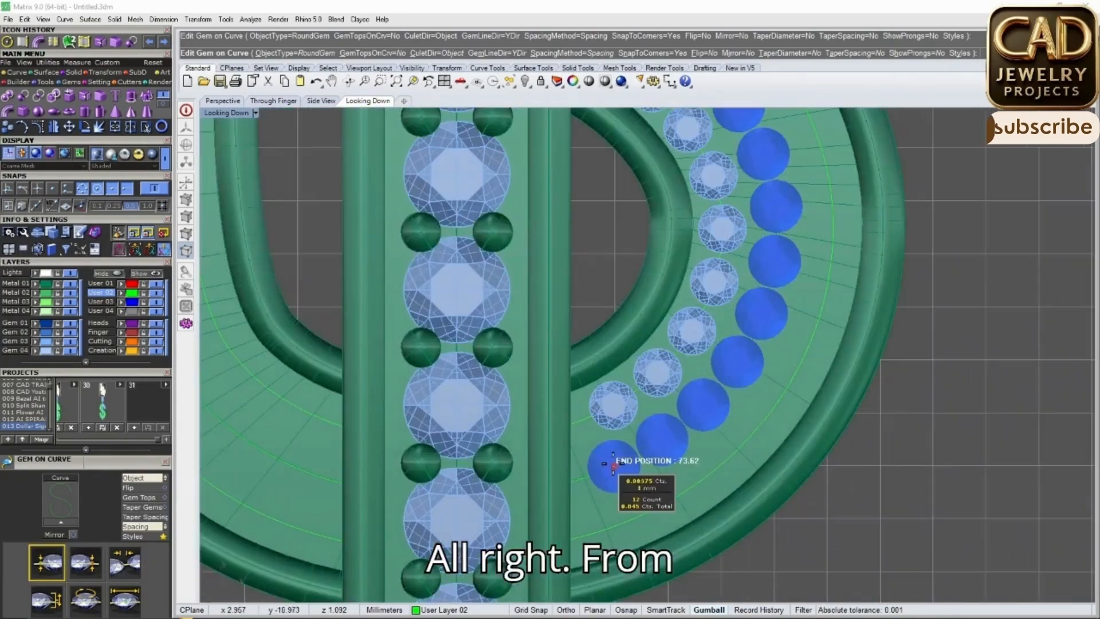
pyautogui.moveTo(611, 463); pyautogui.dragTo(604, 467)
pyautogui.scroll(-8, 597, 401)
pyautogui.press('Return')
pyautogui.scroll(-8, 648, 431)
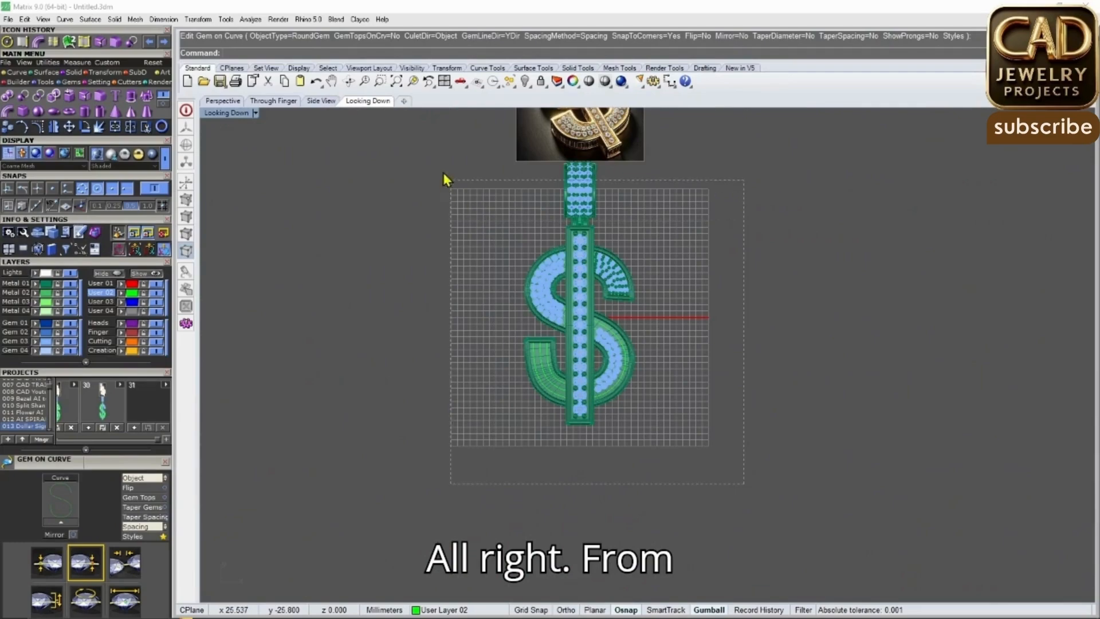
# Save the whole pendant with its gems as version 31 of the dollar sign project
pyautogui.moveTo(448, 177); pyautogui.dragTo(326, 301)
pyautogui.click(137, 429)
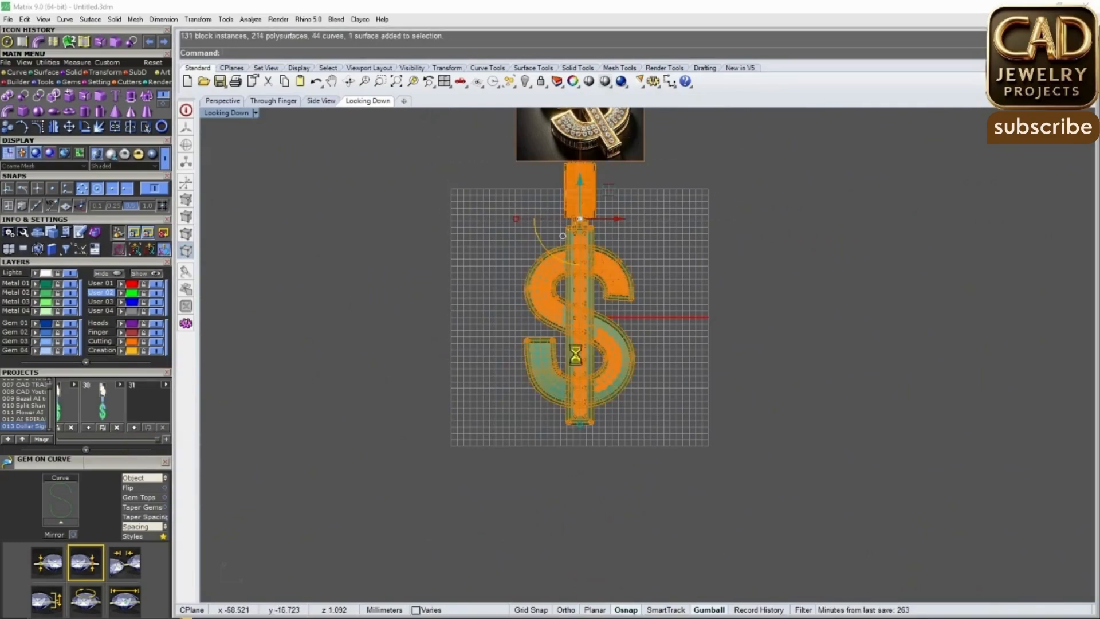
pyautogui.press('Escape')
# Place round gems along the outer isocurve of the S's lower-right bend with Gem on Curve, starting past the centre bar with culets down
pyautogui.scroll(10, 620, 349)
pyautogui.click(604, 313)
pyautogui.click(626, 339)
pyautogui.click(57, 522)
pyautogui.scroll(-12, 573, 195)
pyautogui.moveTo(553, 118); pyautogui.dragTo(557, 193, button='right')
pyautogui.moveTo(524, 201); pyautogui.dragTo(574, 301)
pyautogui.scroll(8, 541, 286)
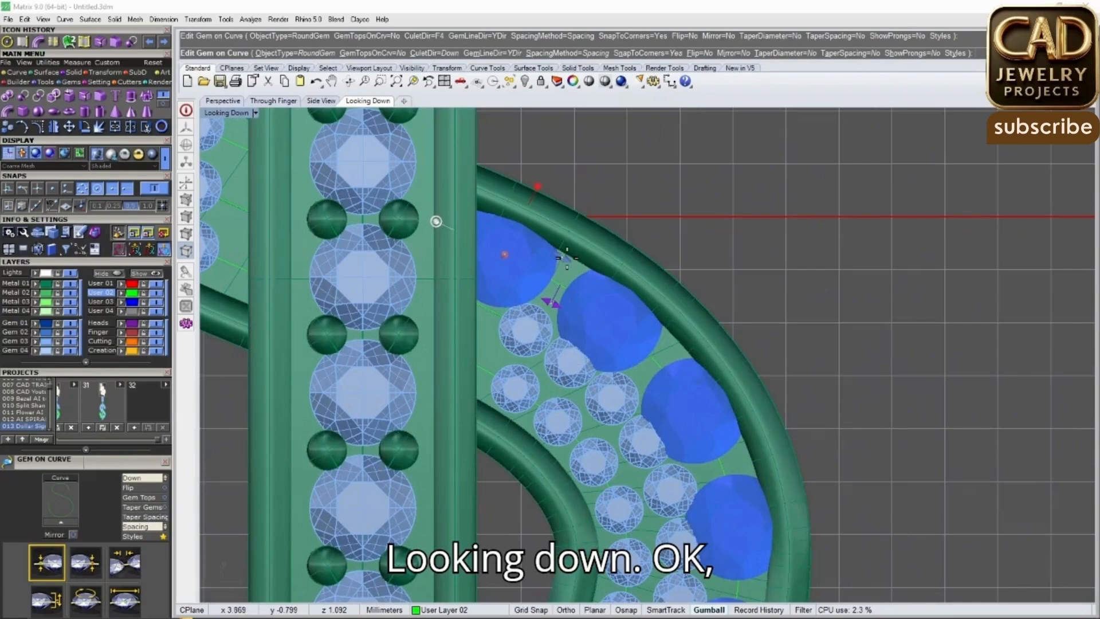
# Resize the outer row's gems to 1 mm, tighten their spacing, and bring the row's end to the centre bar's edge
pyautogui.moveTo(504, 252); pyautogui.dragTo(512, 258)
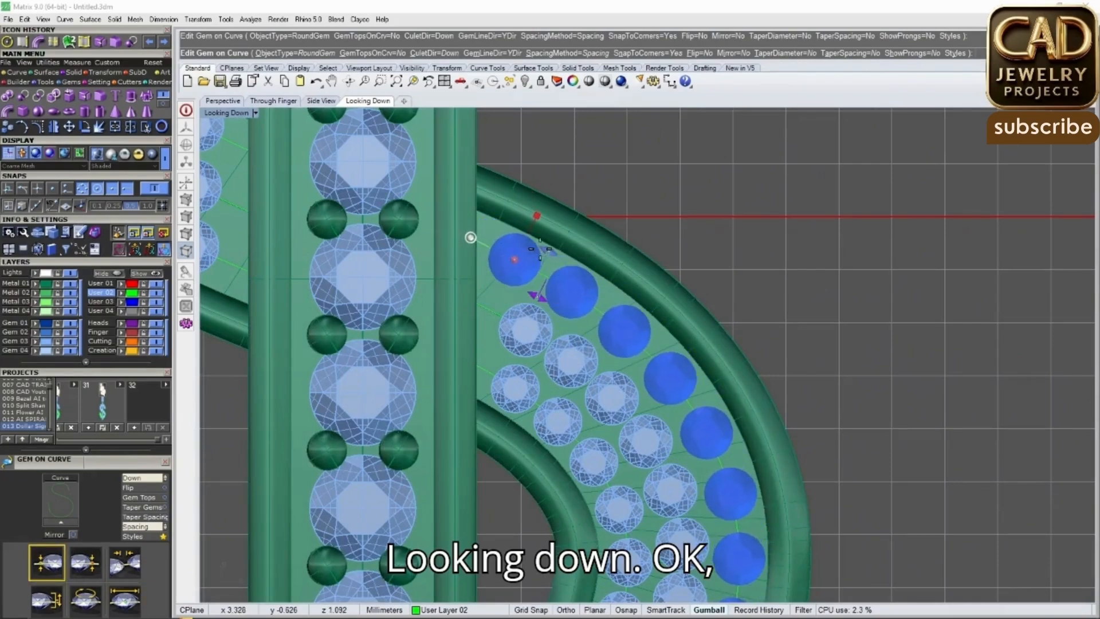
pyautogui.scroll(-8, 548, 252)
pyautogui.scroll(8, 590, 355)
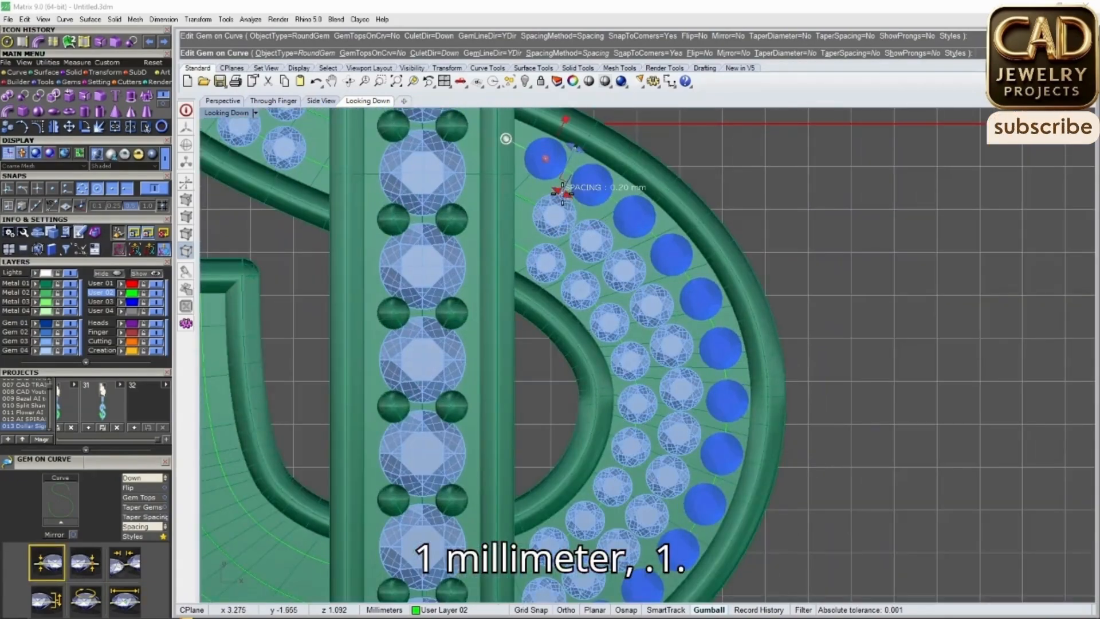
pyautogui.moveTo(560, 192); pyautogui.dragTo(558, 189)
pyautogui.scroll(-8, 563, 239)
pyautogui.scroll(8, 478, 428)
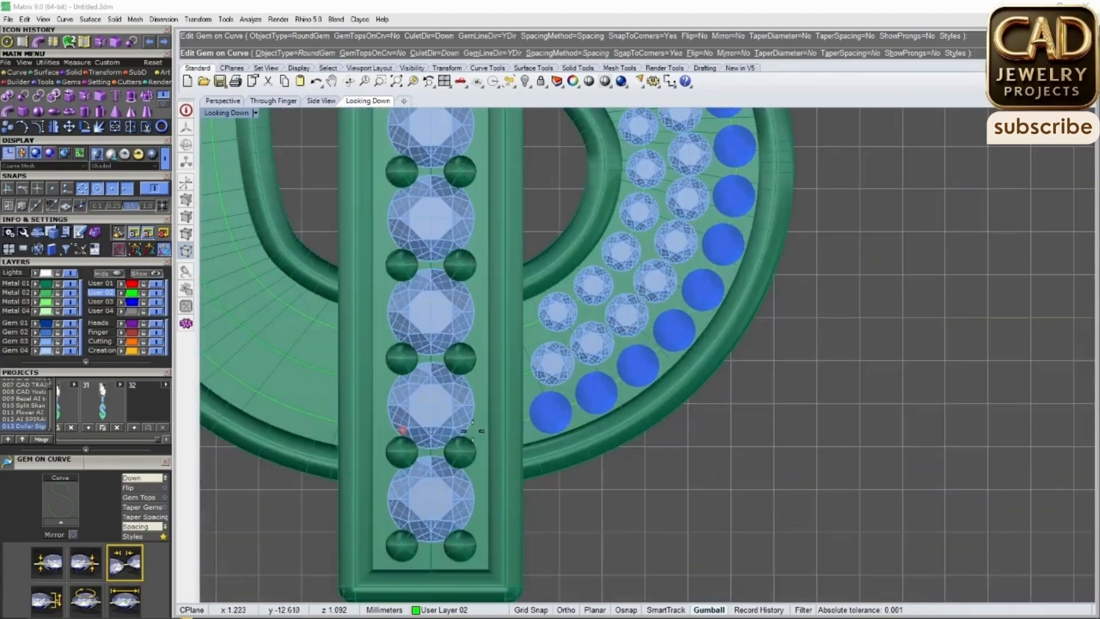
# Adjust the lower-right bend's outer row to start at about 51.92 and end at about 74.16
pyautogui.scroll(-8, 566, 402)
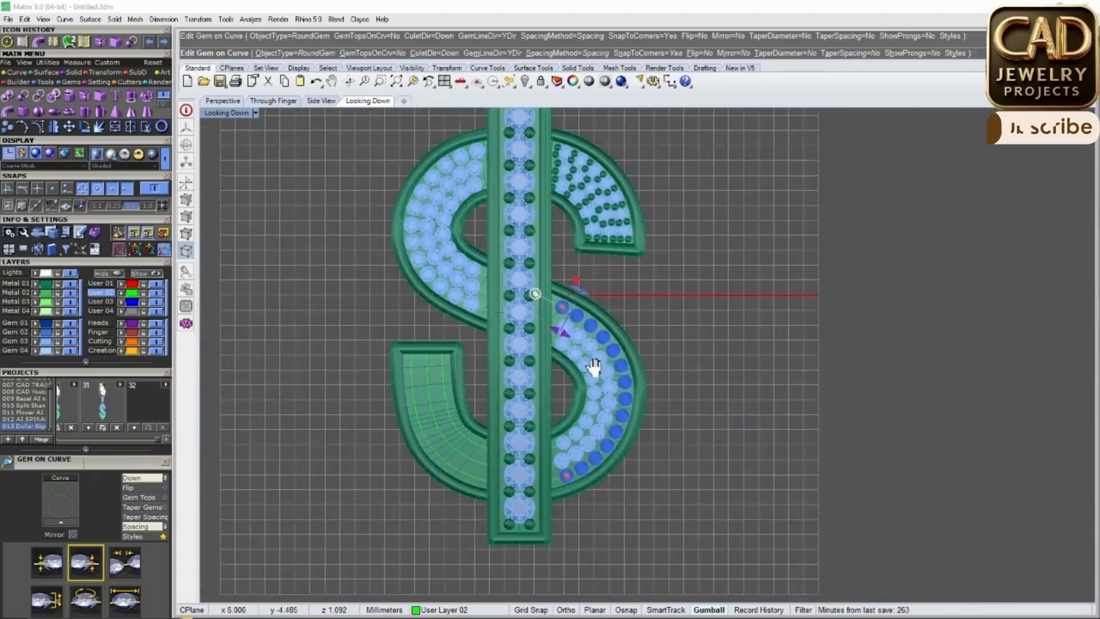
pyautogui.scroll(8, 582, 350)
pyautogui.scroll(2, 582, 349)
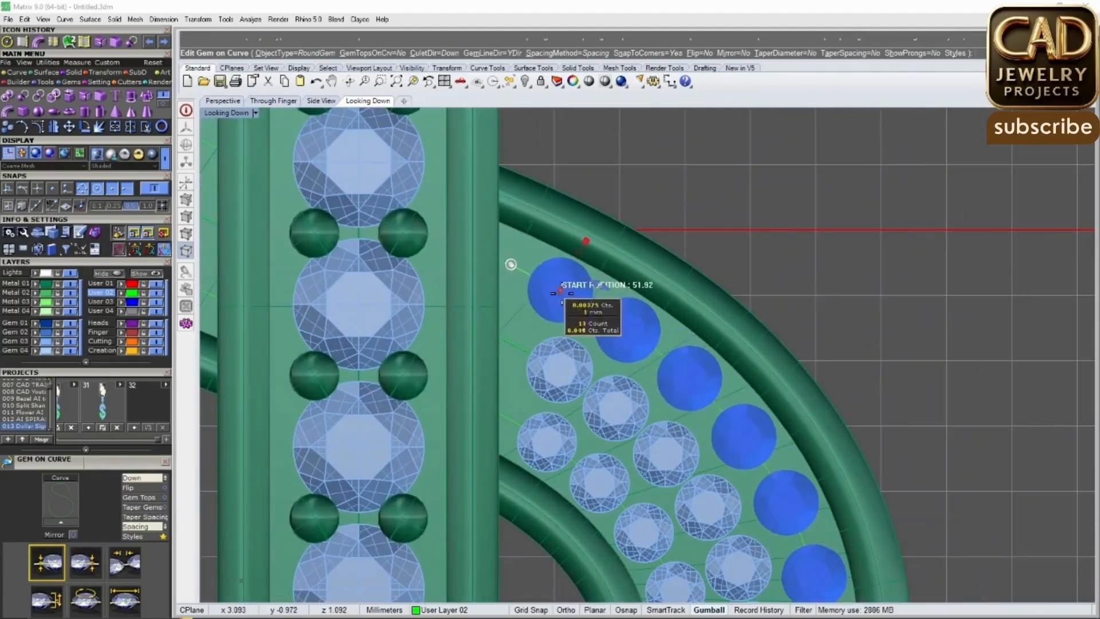
pyautogui.scroll(-8, 547, 286)
pyautogui.scroll(8, 565, 510)
pyautogui.moveTo(579, 537); pyautogui.dragTo(577, 537)
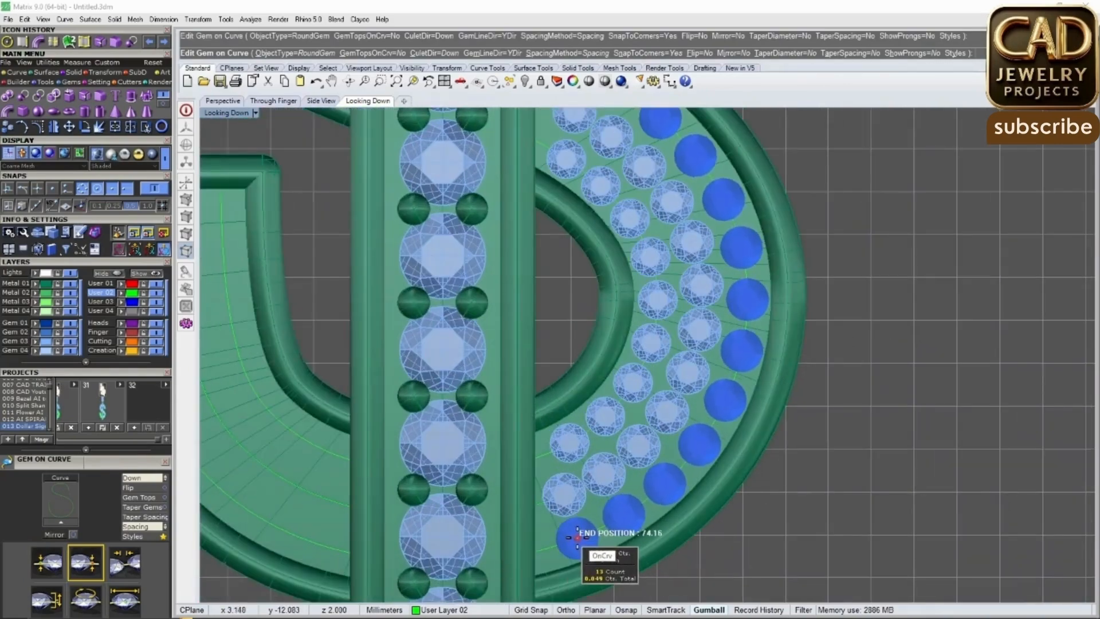
# Tighten the outer row's spacing further, set its end position to about 74.42, and accept the row
pyautogui.scroll(-5, 579, 538)
pyautogui.scroll(6, 540, 221)
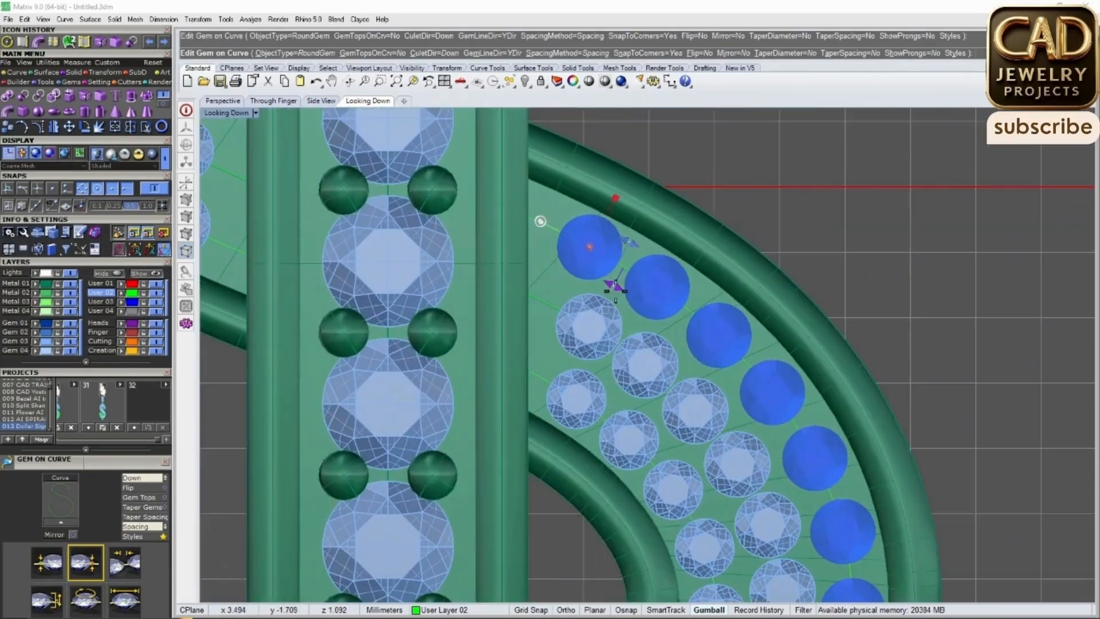
pyautogui.scroll(-5, 540, 221)
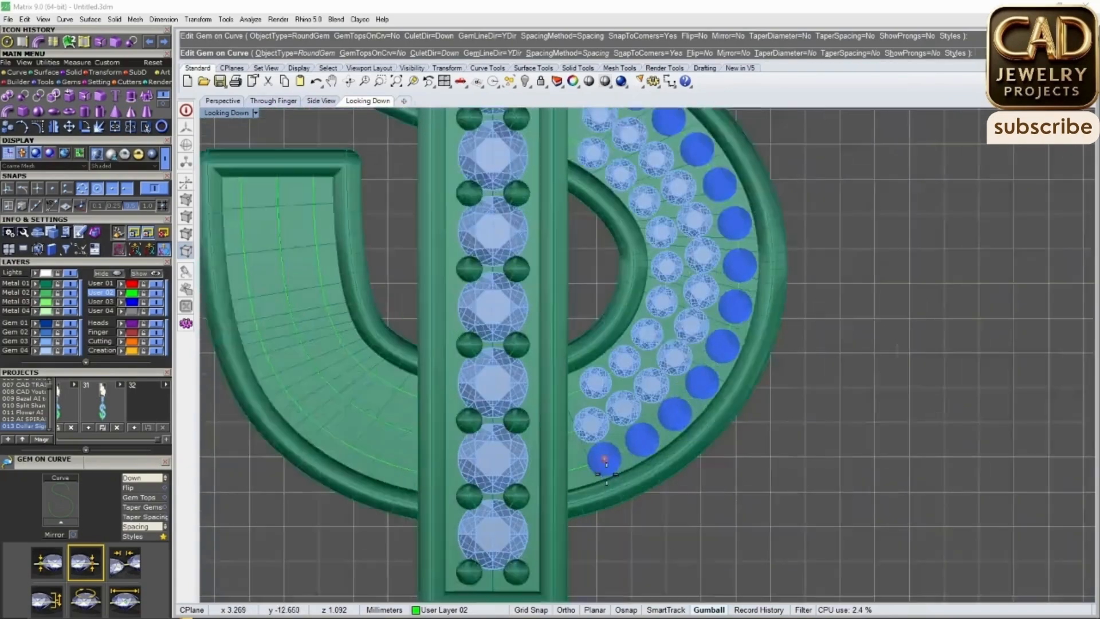
pyautogui.scroll(4, 579, 458)
pyautogui.scroll(-5, 580, 467)
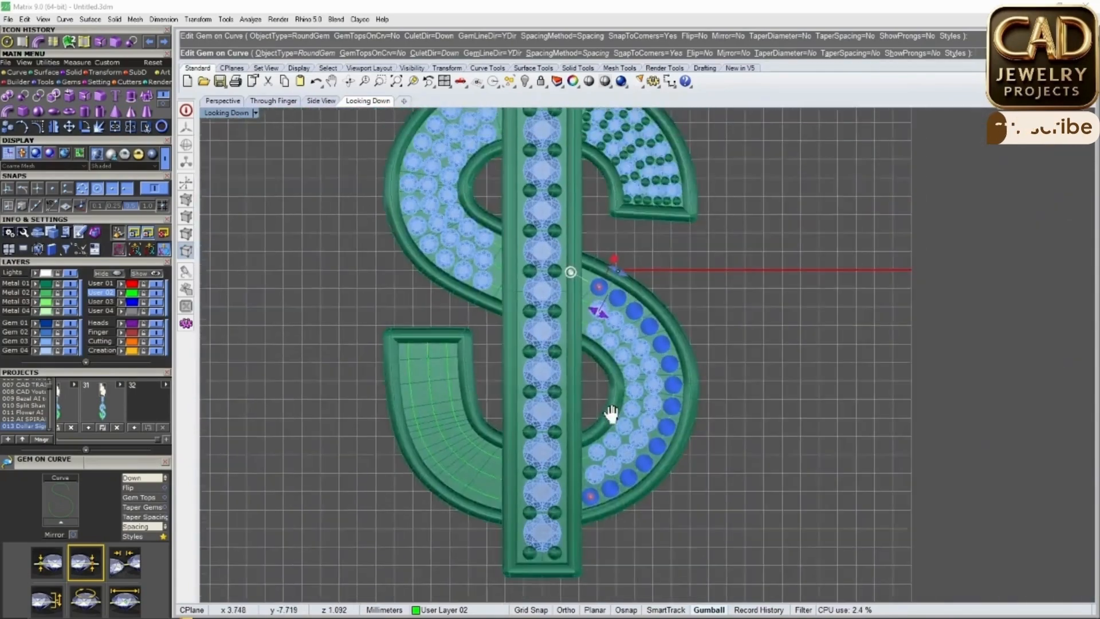
pyautogui.scroll(5, 570, 245)
pyautogui.scroll(-5, 570, 241)
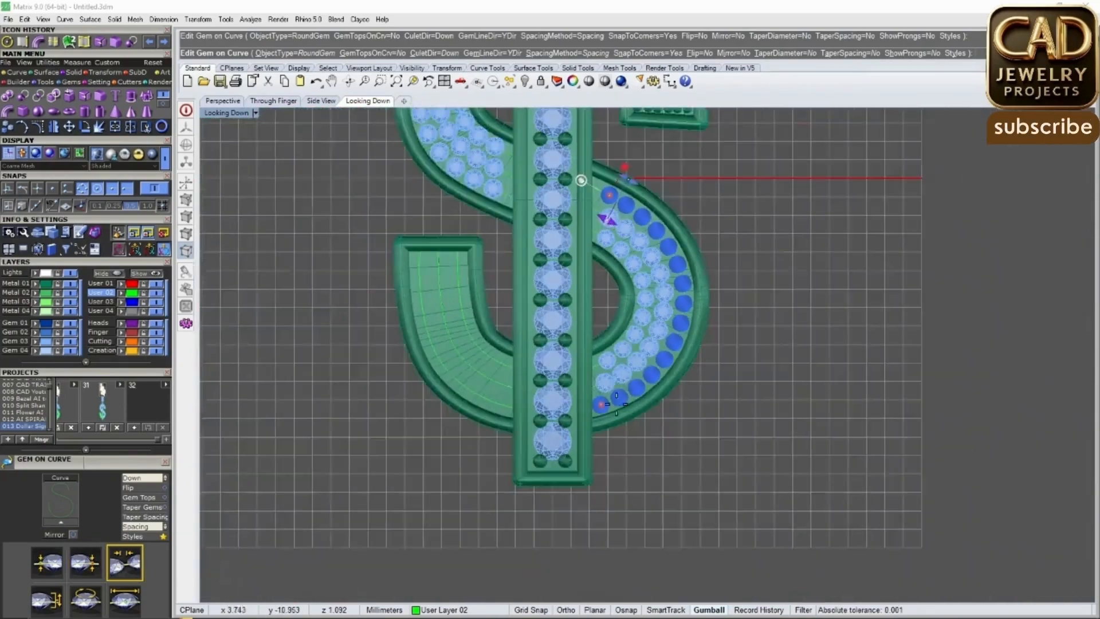
pyautogui.scroll(5, 581, 363)
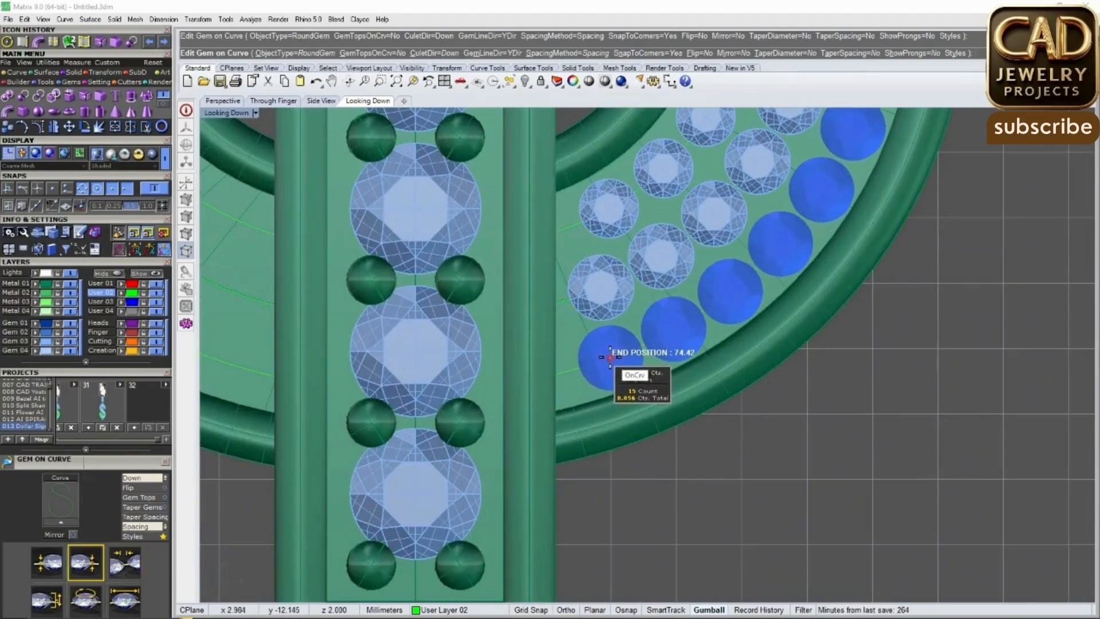
pyautogui.scroll(-5, 613, 356)
pyautogui.press('Return')
# Run Gem on Curve on the inner isocurve and limit its round gems to the S's lower-left hook
pyautogui.click(523, 344)
pyautogui.click(553, 351)
pyautogui.press('F6')
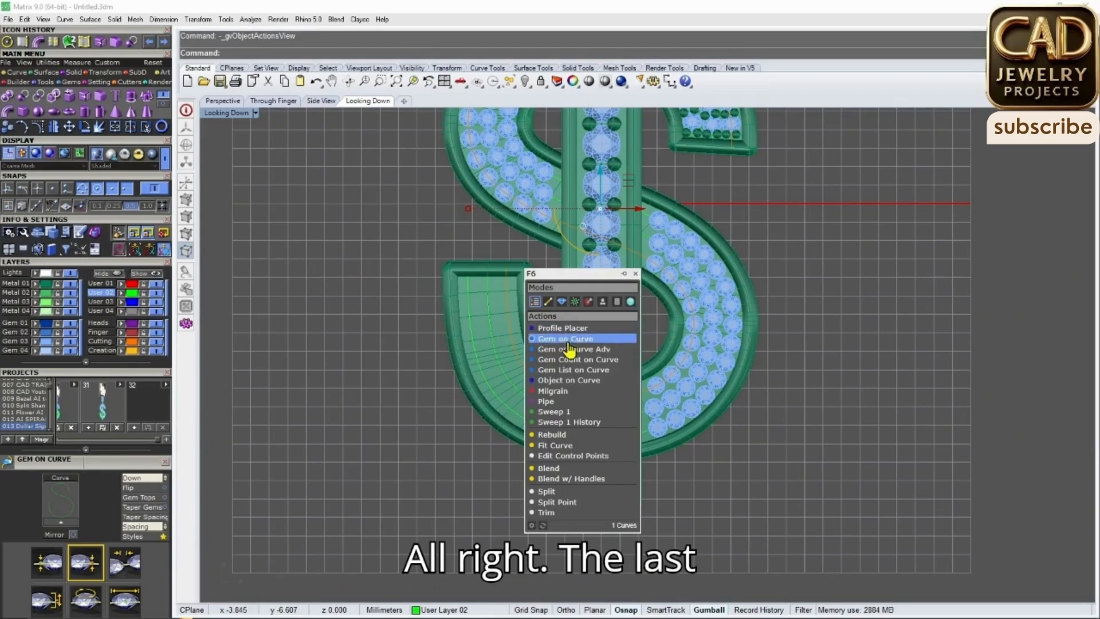
pyautogui.click(568, 340)
pyautogui.scroll(-3, 580, 321)
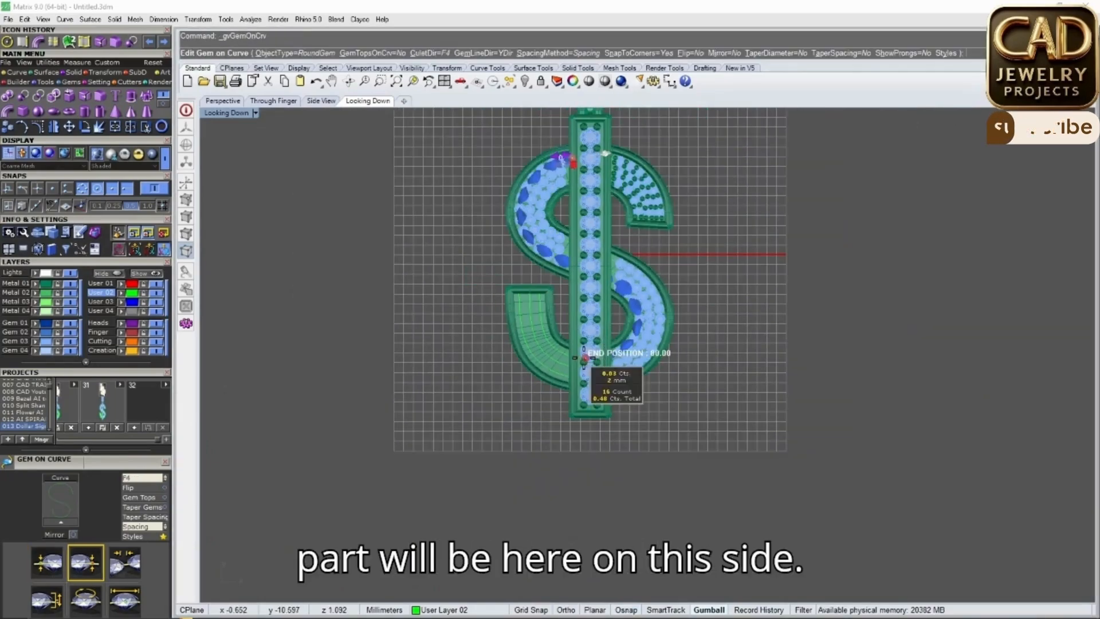
pyautogui.moveTo(584, 358); pyautogui.dragTo(535, 301)
pyautogui.moveTo(554, 162); pyautogui.dragTo(535, 233)
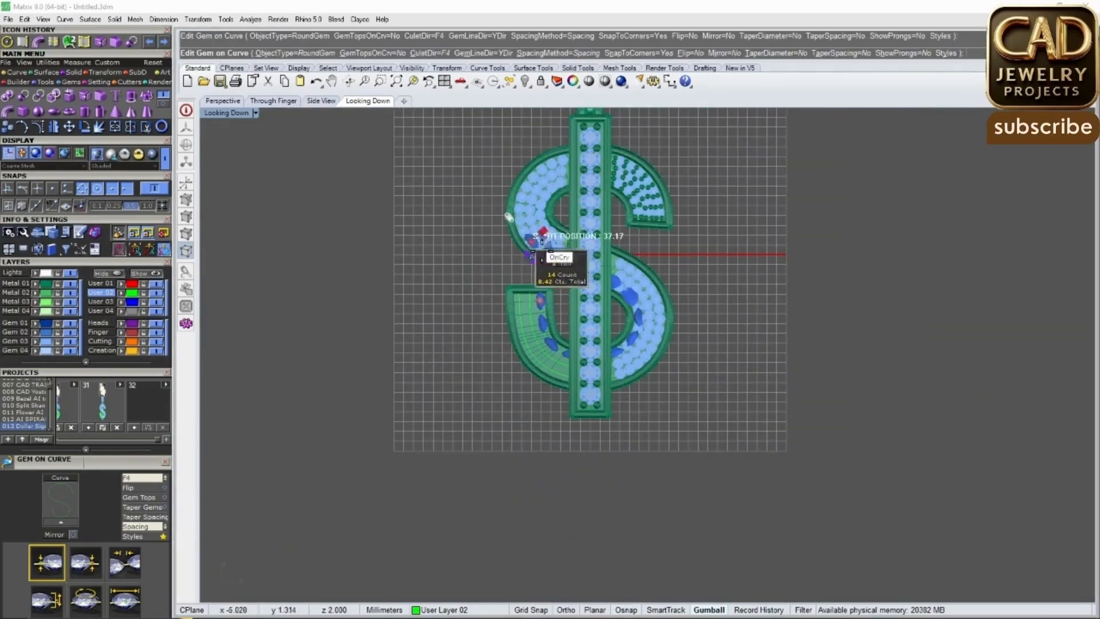
pyautogui.scroll(8, 555, 328)
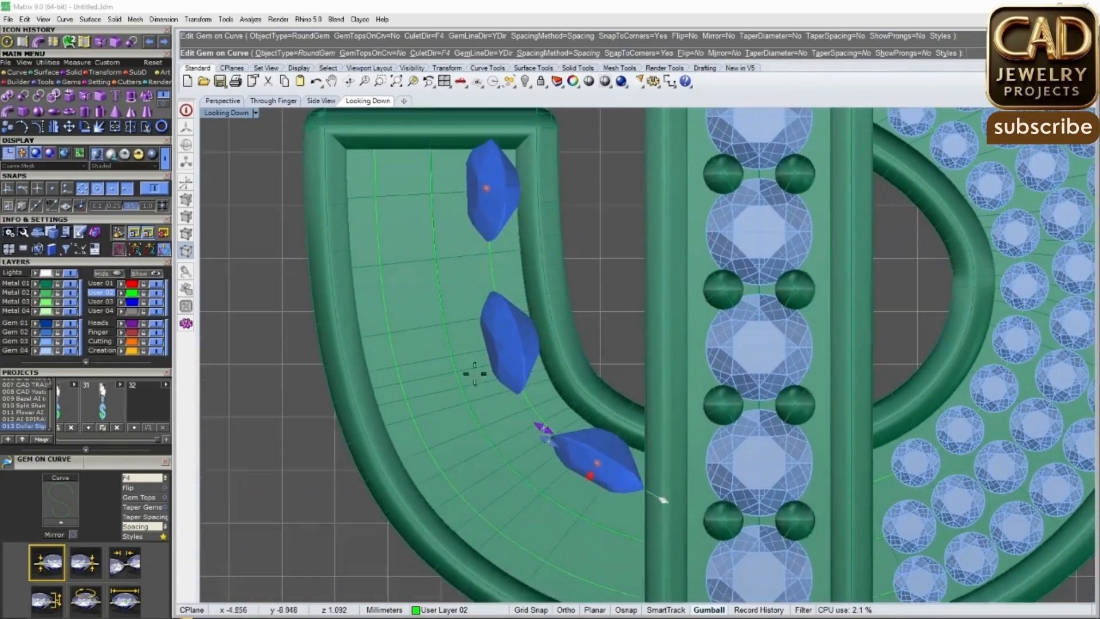
# Orient the hook's inner row with culets down, shrink its gems to about 1 mm, adjust their spacing, and accept the row
pyautogui.click(142, 479)
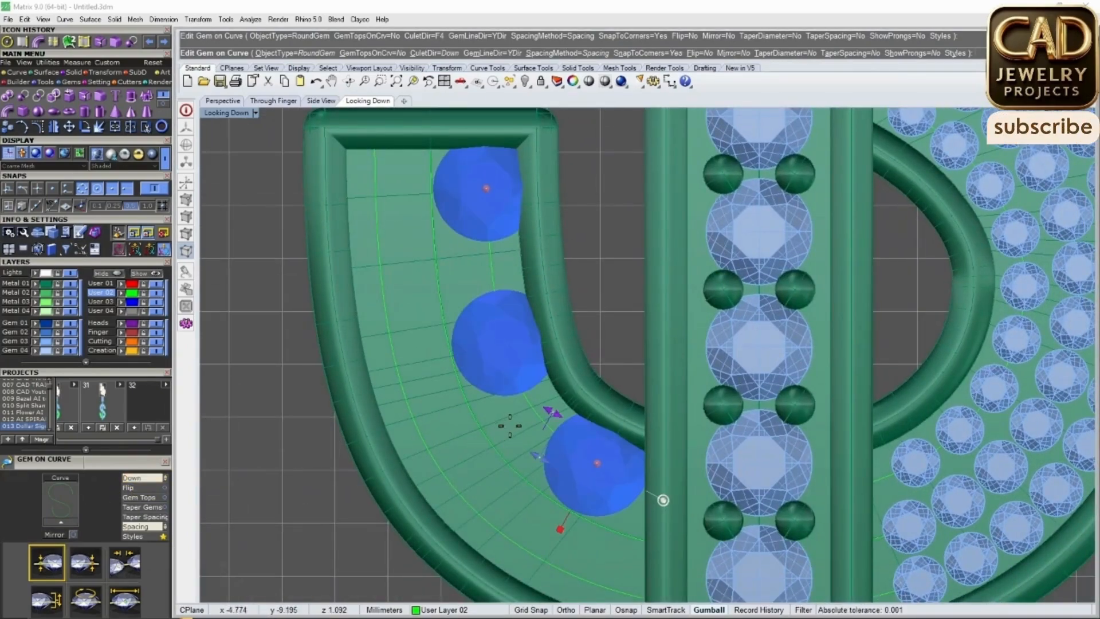
pyautogui.scroll(3, 506, 425)
pyautogui.moveTo(543, 442); pyautogui.dragTo(599, 445)
pyautogui.scroll(-4, 577, 456)
pyautogui.scroll(4, 598, 444)
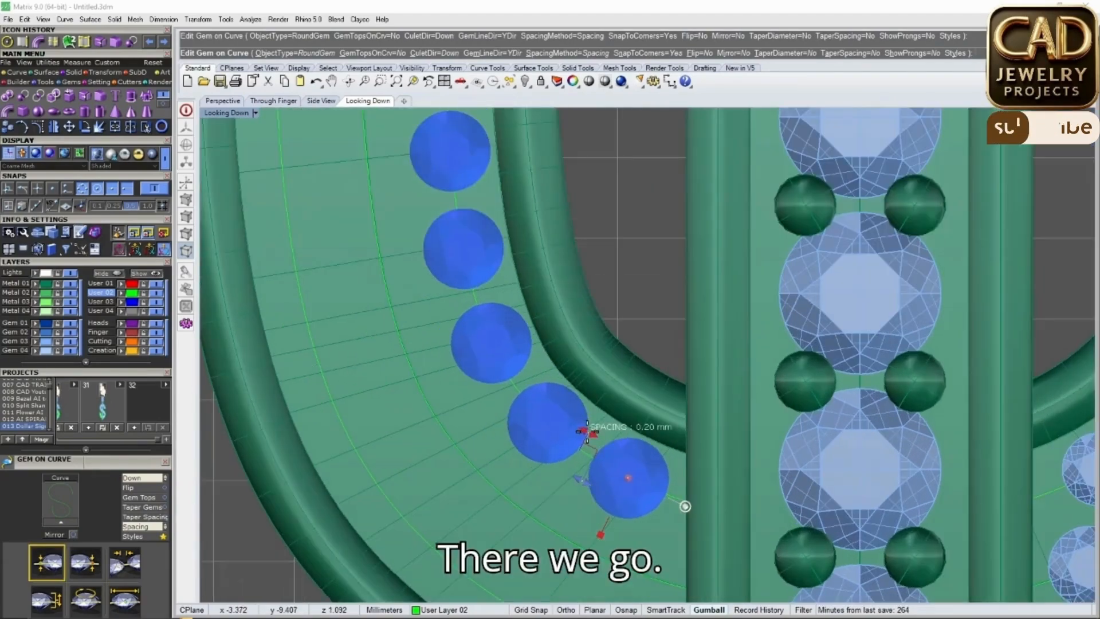
pyautogui.scroll(-8, 575, 405)
pyautogui.scroll(4, 528, 292)
pyautogui.scroll(-4, 535, 344)
pyautogui.moveTo(554, 356); pyautogui.dragTo(550, 315, button='right')
# Place round gems along the middle isocurve of the lower-left hook with Gem on Curve, starting at the hook's tip with culets down
pyautogui.click(509, 372)
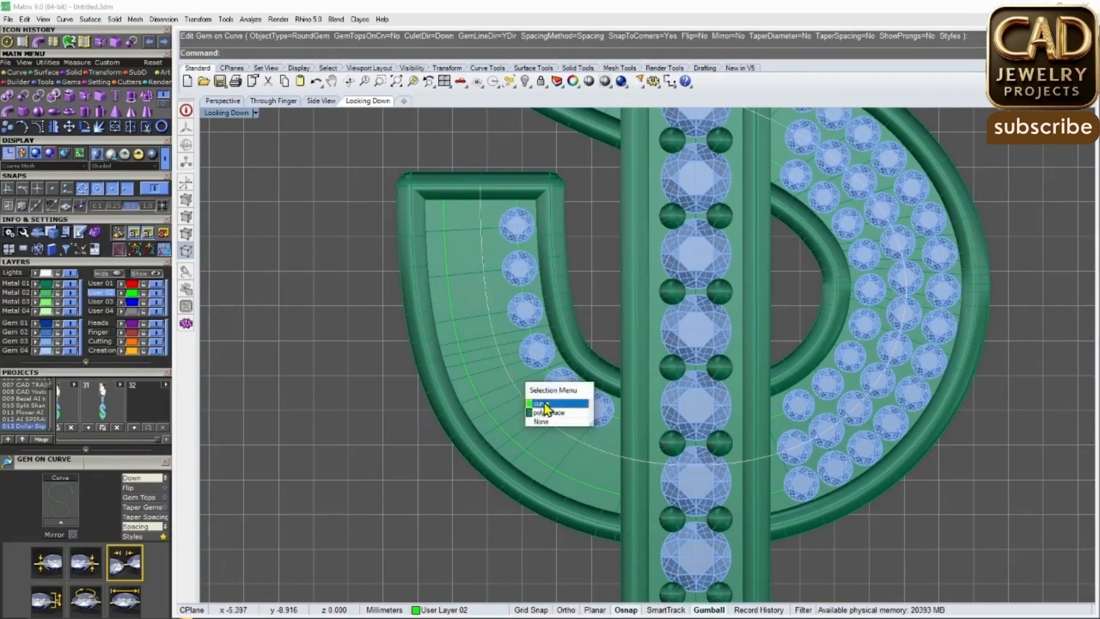
pyautogui.click(541, 403)
pyautogui.scroll(-9, 547, 397)
pyautogui.rightClick(548, 382)
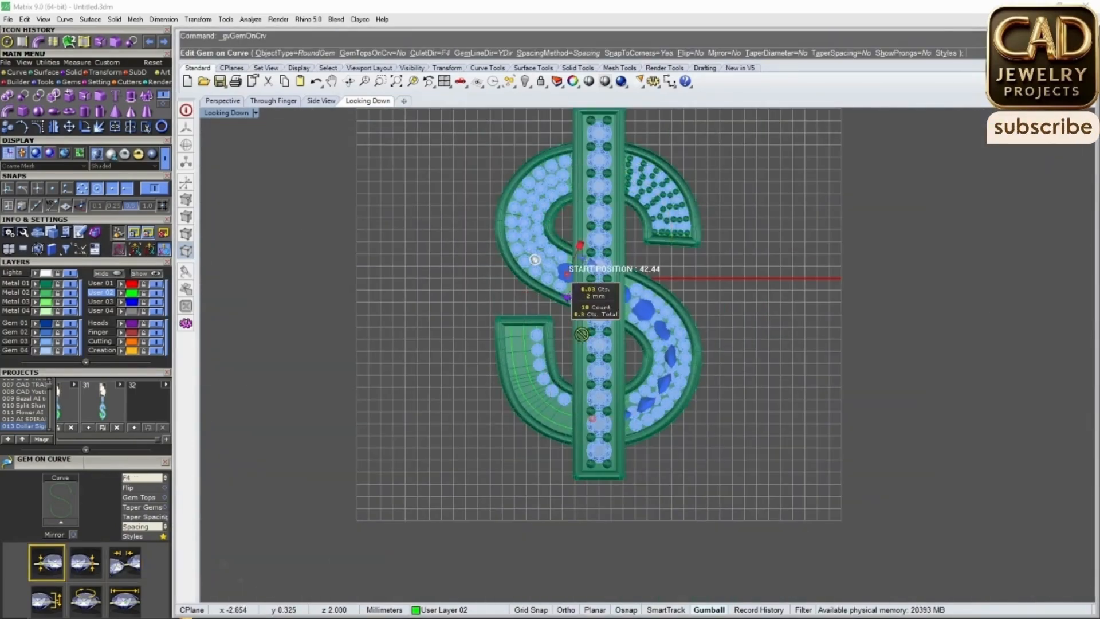
pyautogui.scroll(5, 527, 363)
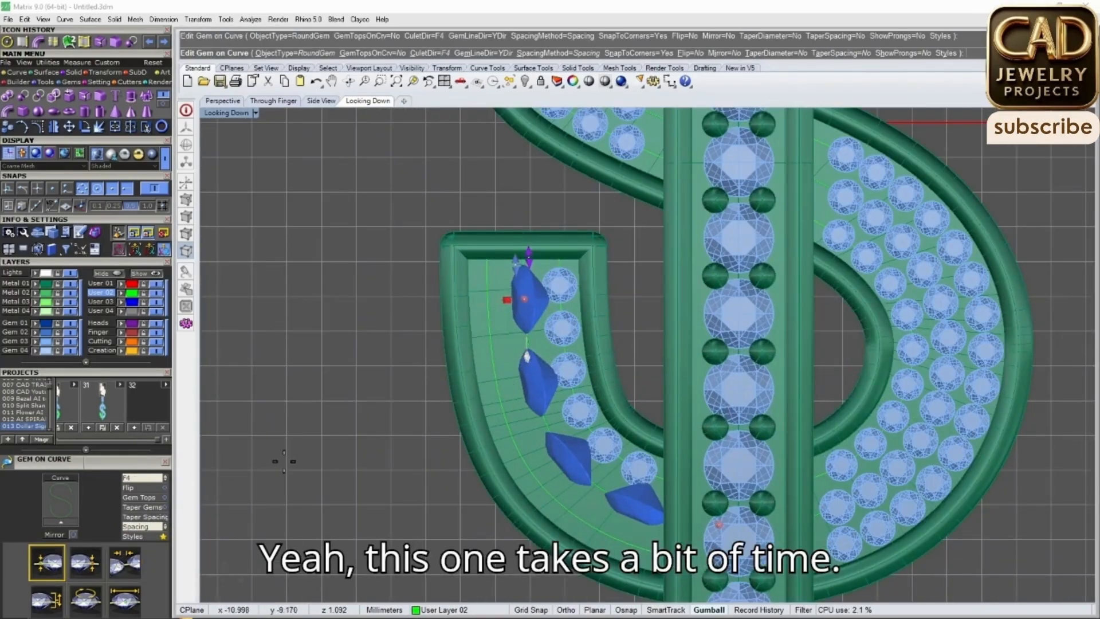
pyautogui.click(141, 477)
# Resize the hook's middle row gems to 1 mm and move the row's start to about 97.92
pyautogui.scroll(2, 528, 328)
pyautogui.scroll(4, 499, 254)
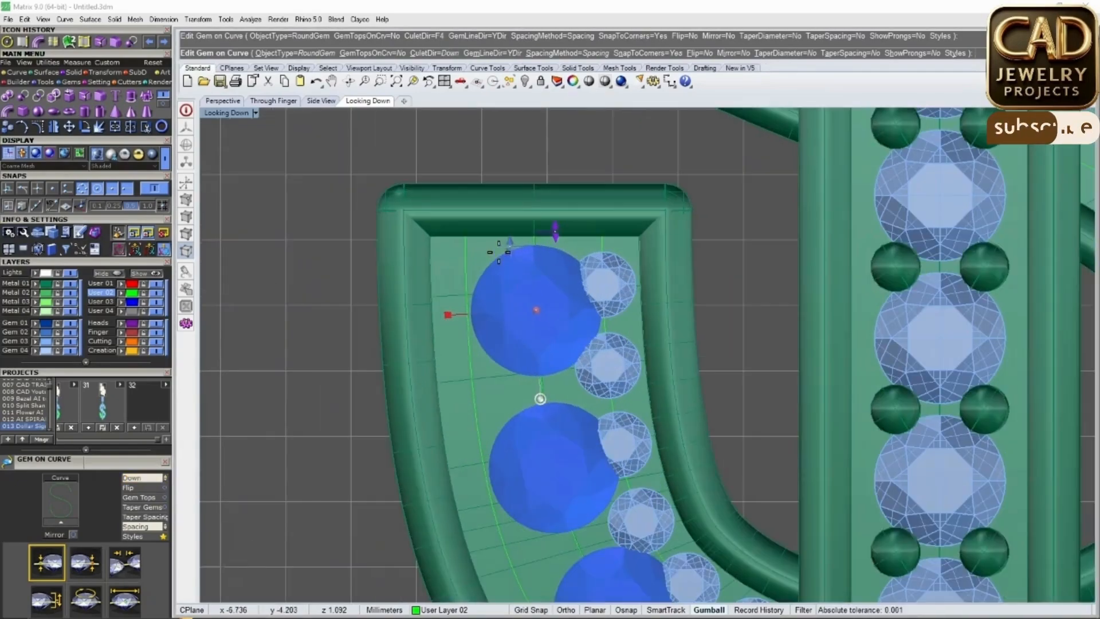
pyautogui.moveTo(509, 246); pyautogui.dragTo(534, 292)
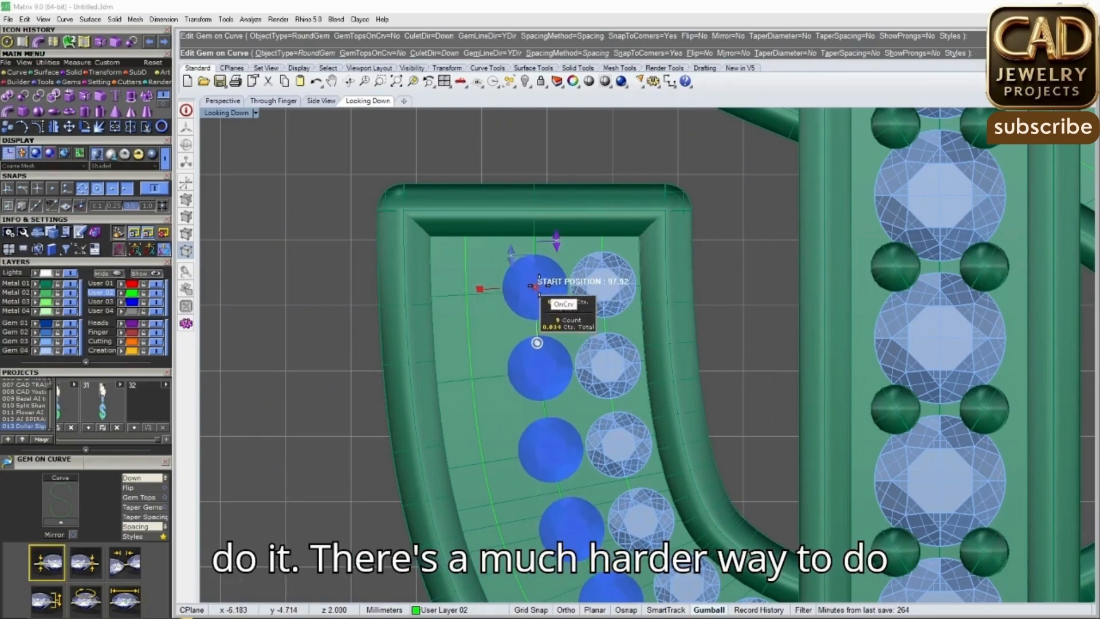
pyautogui.scroll(-6, 545, 313)
pyautogui.scroll(6, 668, 533)
pyautogui.scroll(-6, 646, 453)
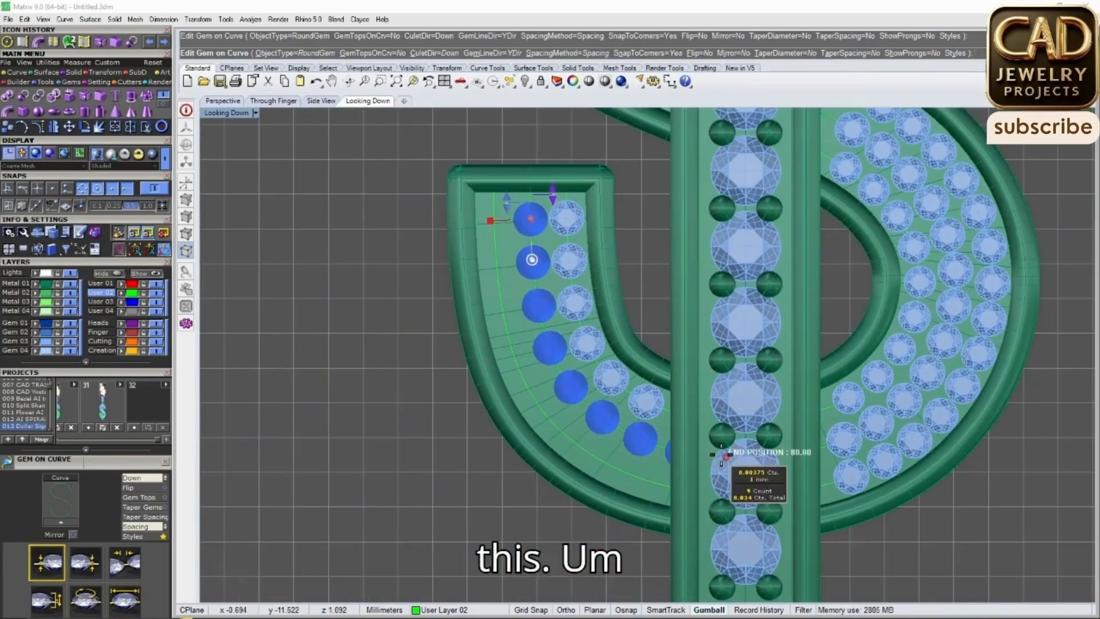
# Pull the hook's middle row back from the centre bar to an end position of about 85.89, with 0.10 mm spacing
pyautogui.scroll(6, 532, 195)
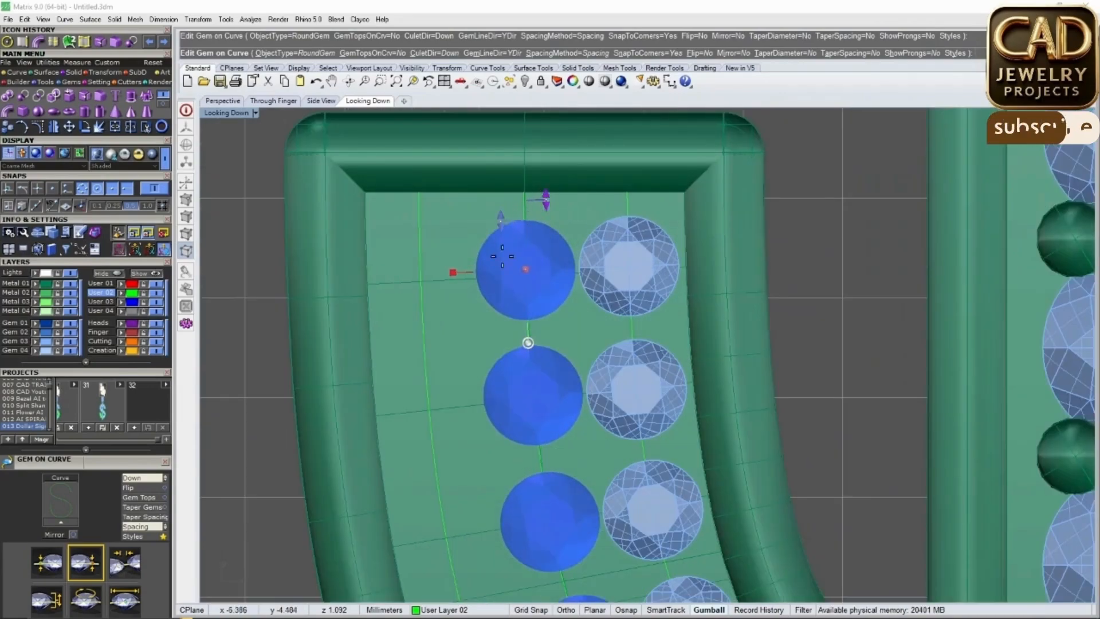
pyautogui.scroll(-10, 502, 257)
pyautogui.scroll(8, 592, 420)
pyautogui.moveTo(606, 445); pyautogui.dragTo(590, 435)
pyautogui.scroll(-8, 533, 352)
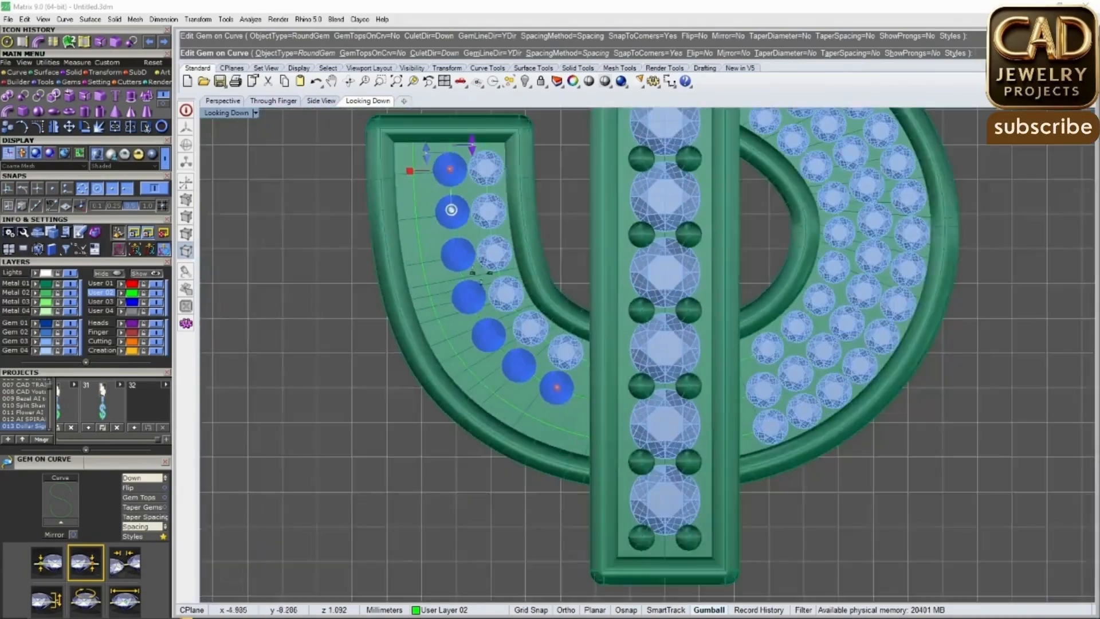
pyautogui.scroll(4, 503, 245)
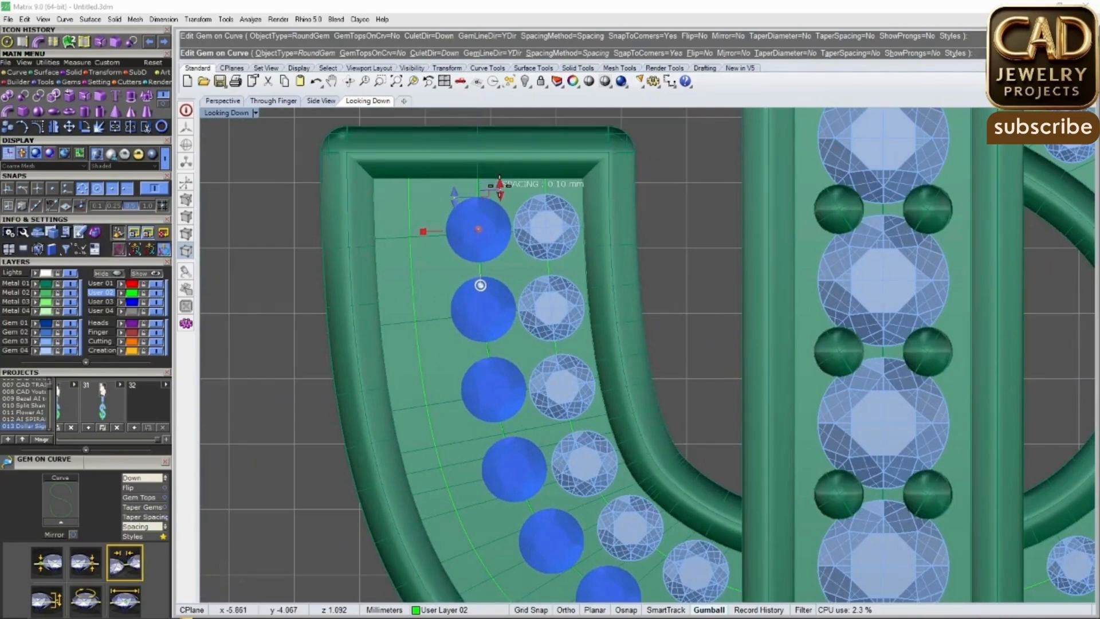
pyautogui.scroll(-5, 499, 184)
pyautogui.scroll(5, 570, 441)
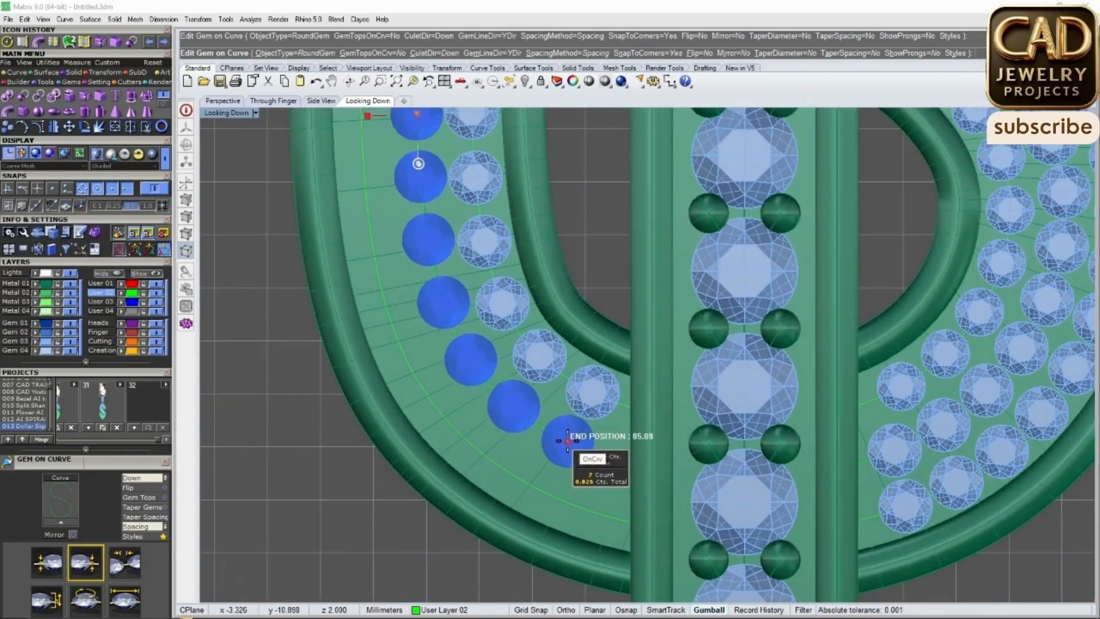
# Tighten the hook's middle row spacing, fine-tune its start near the hook's tip, and accept the row
pyautogui.scroll(-5, 566, 445)
pyautogui.scroll(5, 473, 264)
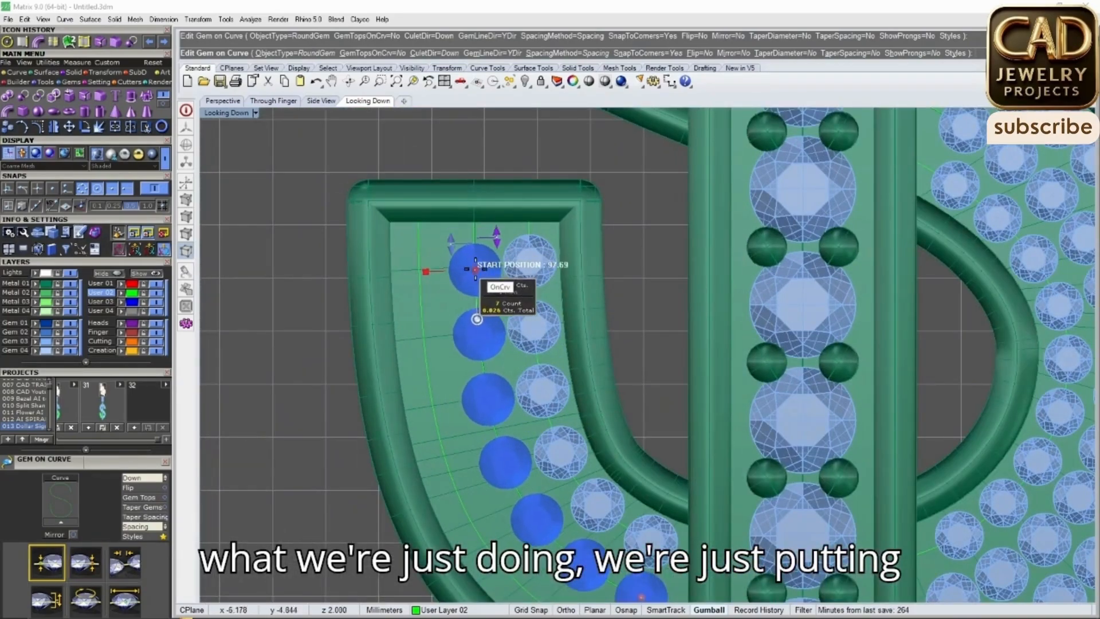
pyautogui.moveTo(474, 269); pyautogui.dragTo(475, 260)
pyautogui.scroll(2, 475, 258)
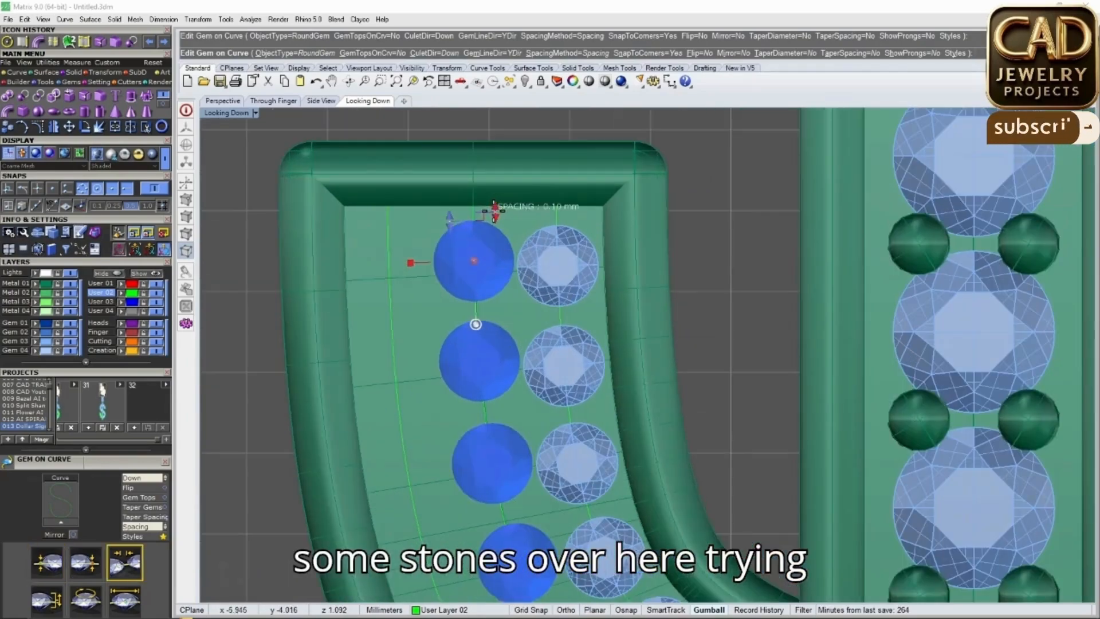
pyautogui.moveTo(495, 212); pyautogui.dragTo(495, 220)
pyautogui.scroll(-4, 497, 249)
pyautogui.moveTo(483, 259); pyautogui.dragTo(483, 277)
pyautogui.moveTo(559, 401); pyautogui.dragTo(531, 286, button='right')
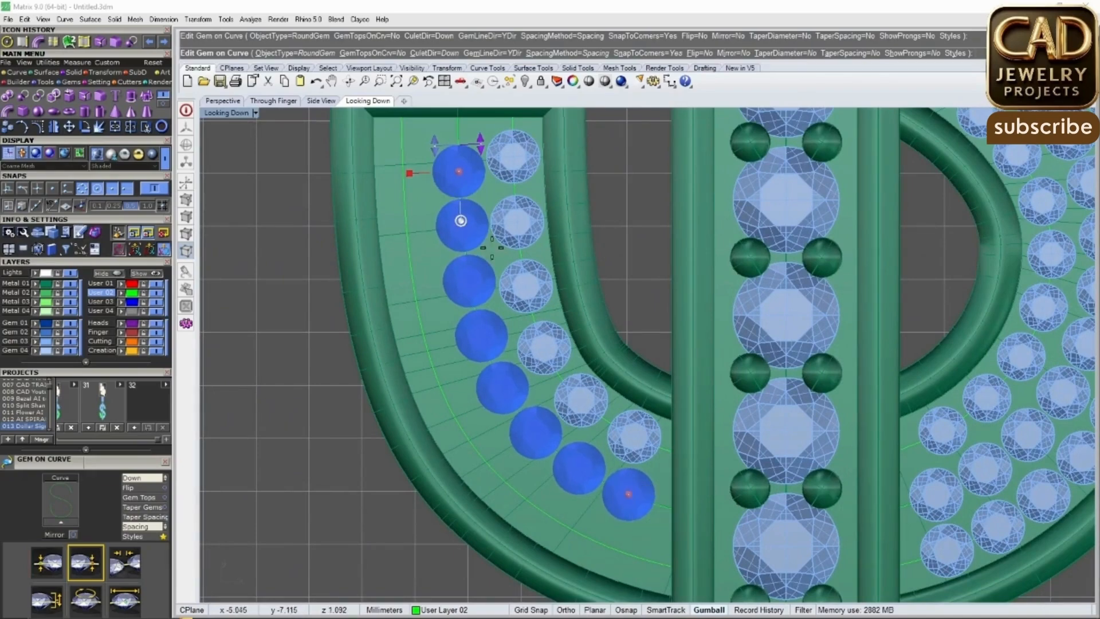
pyautogui.scroll(-5, 507, 284)
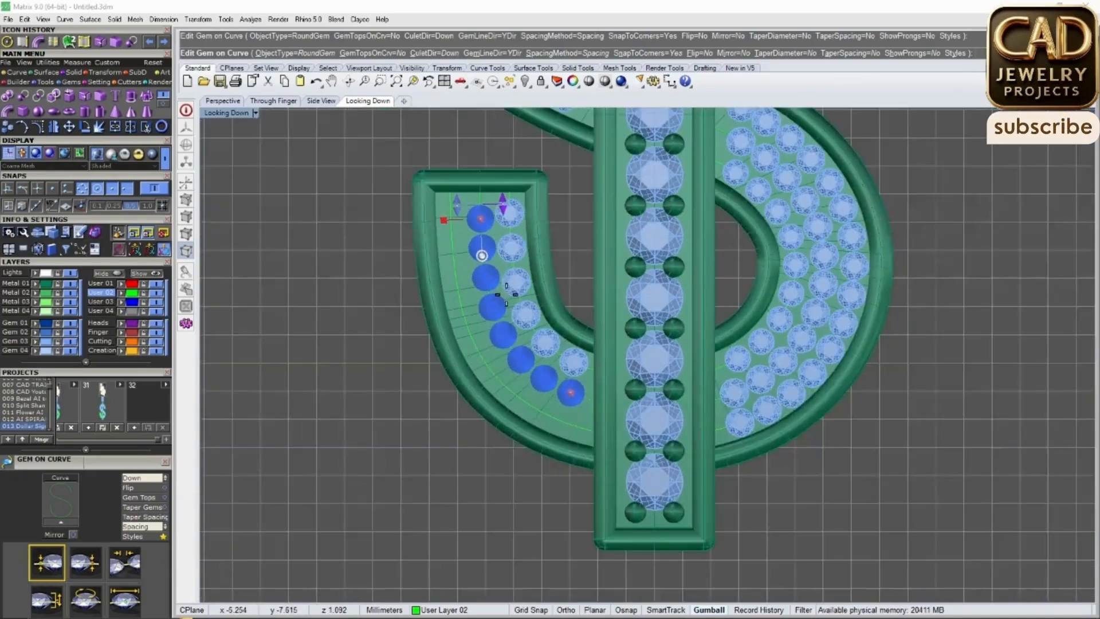
pyautogui.moveTo(503, 307); pyautogui.dragTo(512, 336, button='right')
pyautogui.rightClick(511, 339)
# Place round gems along the outer isocurve of the lower-left hook with Gem on Curve, starting at the hook's tip with culets down
pyautogui.scroll(5, 501, 340)
pyautogui.click(457, 336)
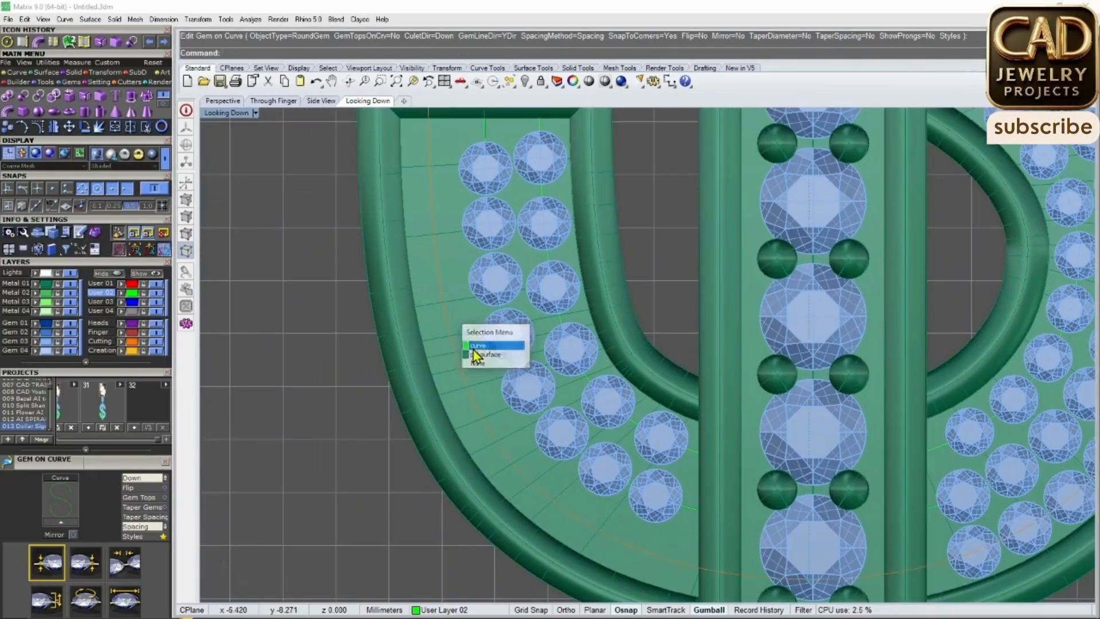
pyautogui.click(472, 347)
pyautogui.scroll(-2, 481, 324)
pyautogui.press('F6')
pyautogui.click(508, 338)
pyautogui.scroll(-8, 509, 343)
pyautogui.scroll(-8, 602, 254)
pyautogui.moveTo(599, 256); pyautogui.dragTo(598, 326, button='right')
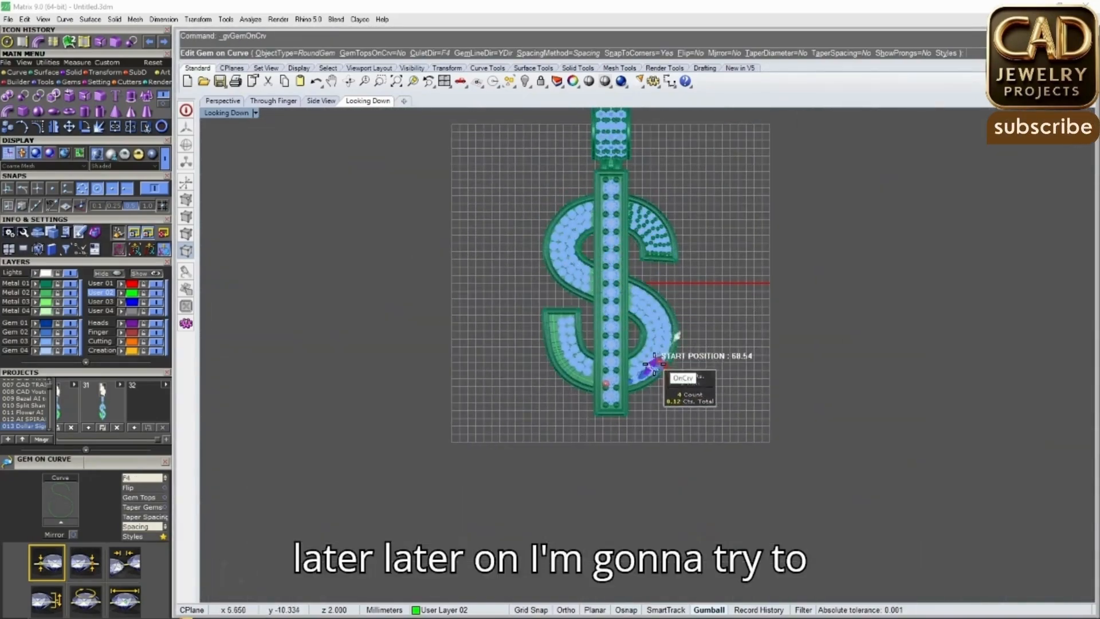
pyautogui.click(549, 326)
pyautogui.scroll(16, 565, 355)
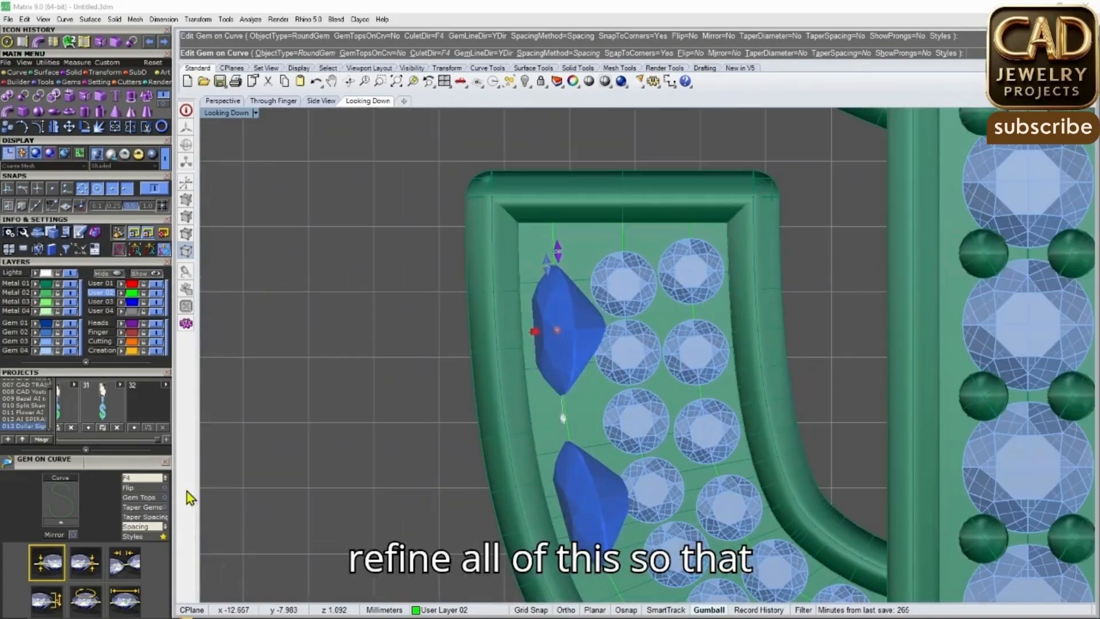
pyautogui.click(146, 480)
# Fit the hook's outer row of 1 mm gems between the hook's tip and the centre bar
pyautogui.moveTo(543, 275)
pyautogui.mouseDown()
pyautogui.moveTo(543, 294)
pyautogui.moveTo(557, 276)
pyautogui.mouseUp()
pyautogui.scroll(-3, 564, 286)
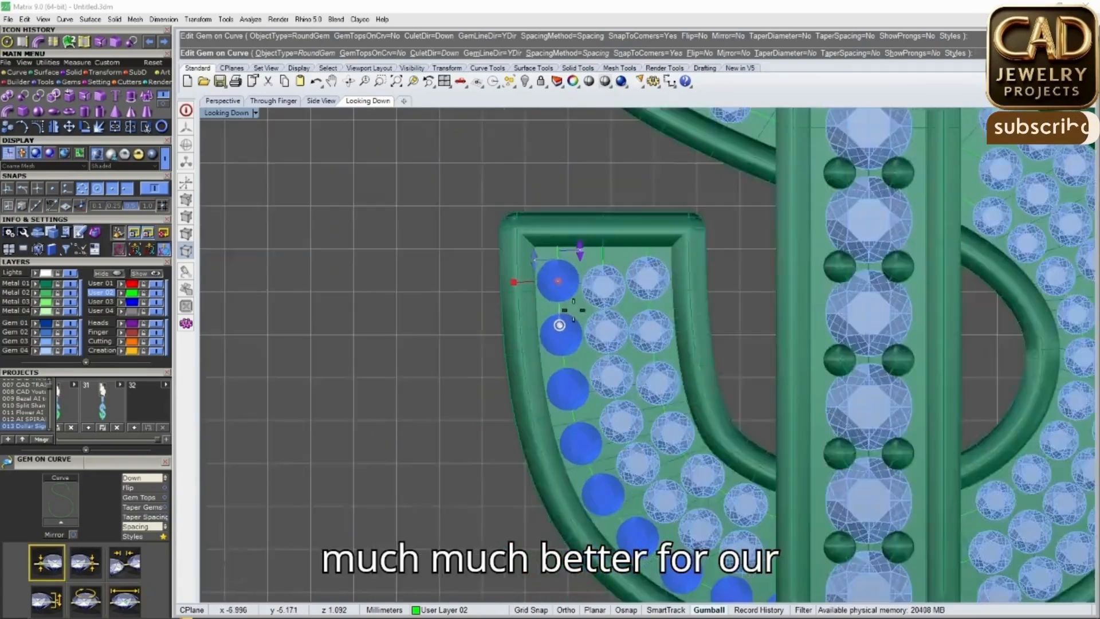
pyautogui.scroll(-4, 570, 302)
pyautogui.scroll(5, 698, 435)
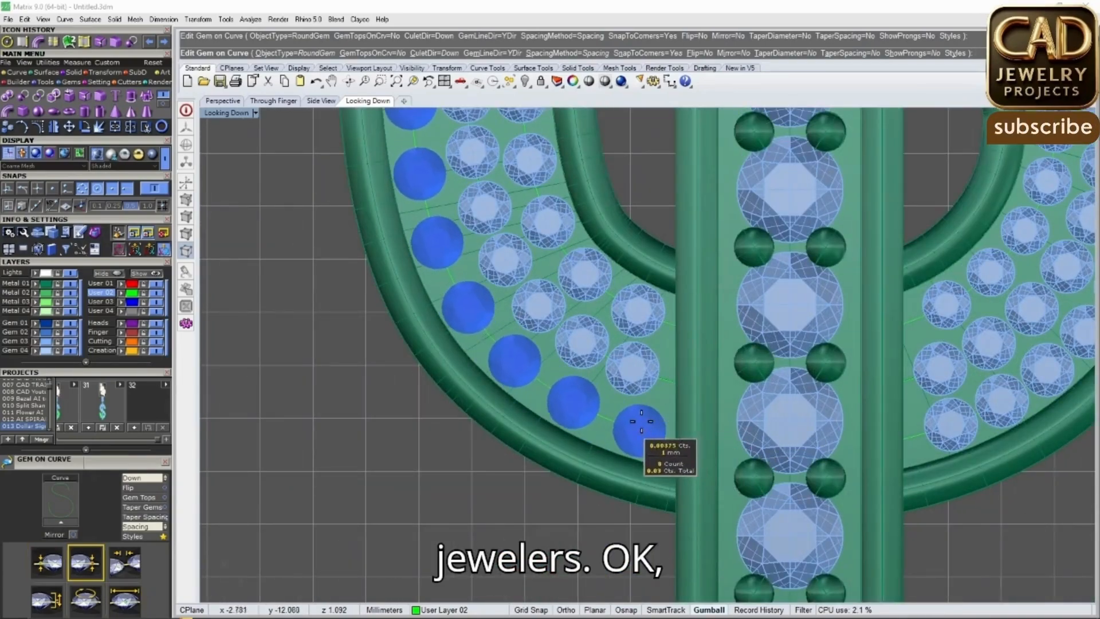
pyautogui.scroll(-4, 644, 429)
pyautogui.scroll(6, 523, 252)
# Set the hook's outer row spacing to 0.10 mm, fine-tune its end near the centre bar, and accept the row
pyautogui.moveTo(540, 239); pyautogui.dragTo(542, 243)
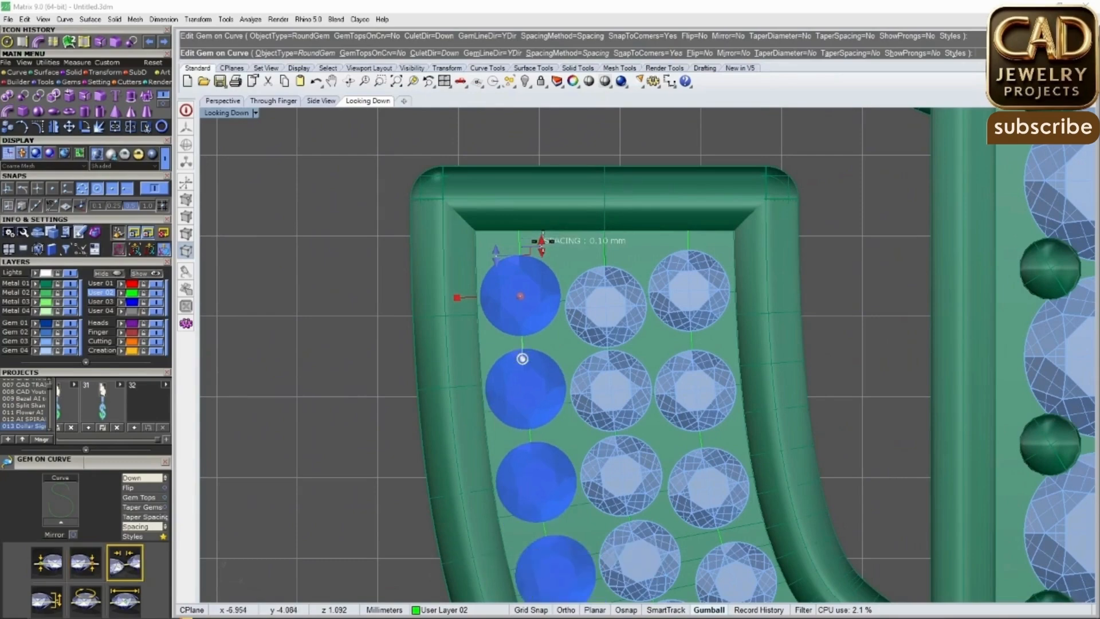
pyautogui.scroll(-4, 542, 243)
pyautogui.scroll(6, 648, 497)
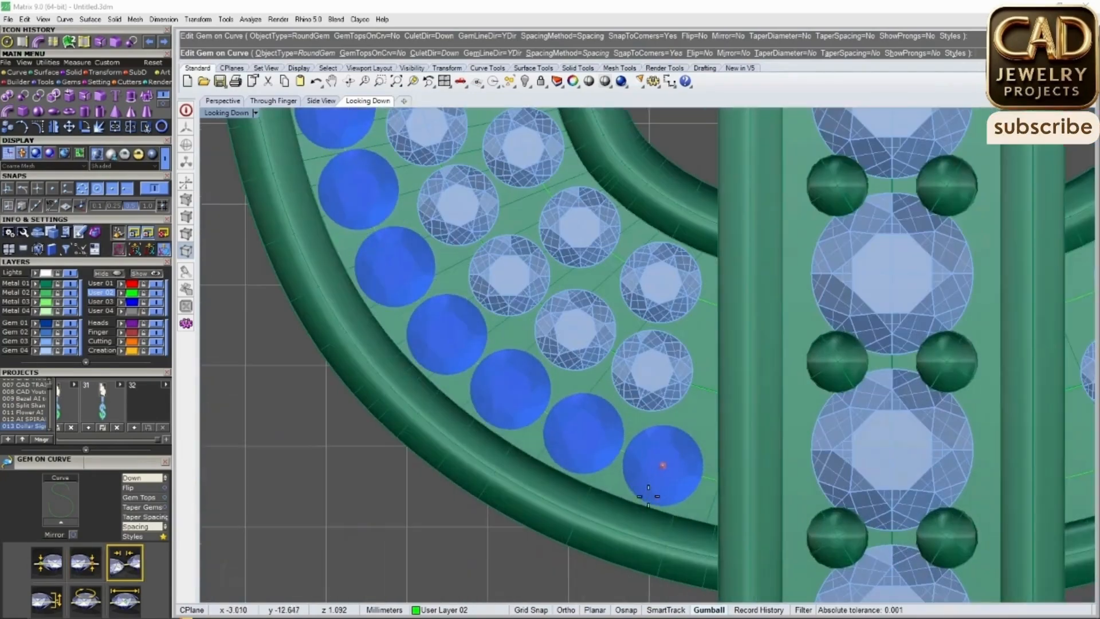
pyautogui.moveTo(663, 466); pyautogui.dragTo(659, 462)
pyautogui.scroll(-6, 540, 375)
pyautogui.moveTo(540, 375); pyautogui.dragTo(536, 418, button='right')
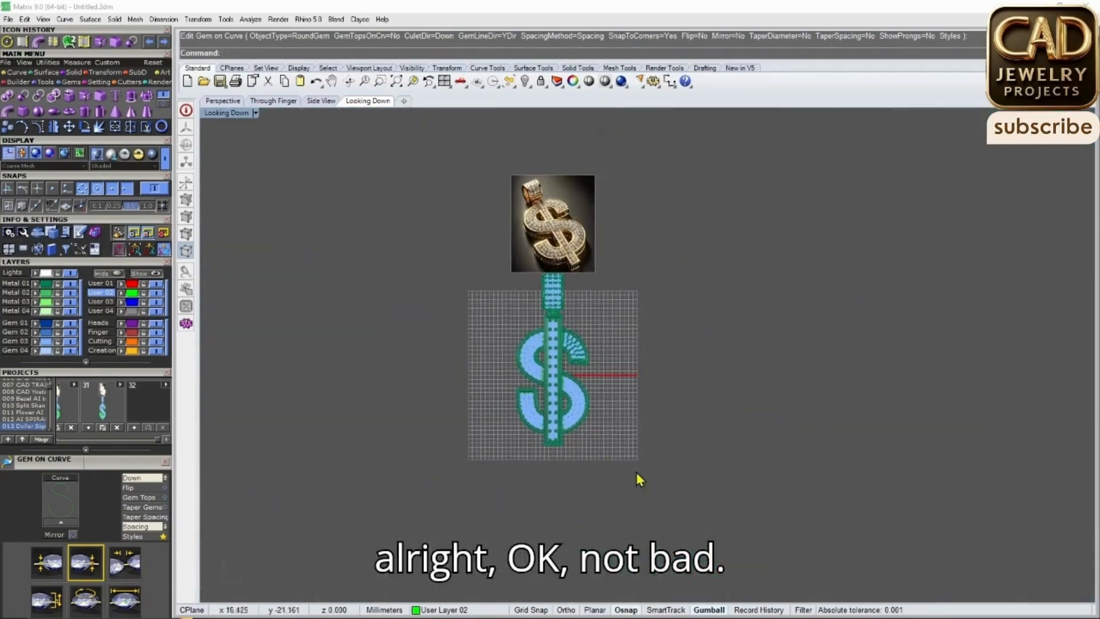
pyautogui.rightClick(622, 466)
# Save the whole model as version 32 of the 013 Dollar Sign AI project
pyautogui.hotkey('ctrl', 'a')
pyautogui.scroll(2, 587, 318)
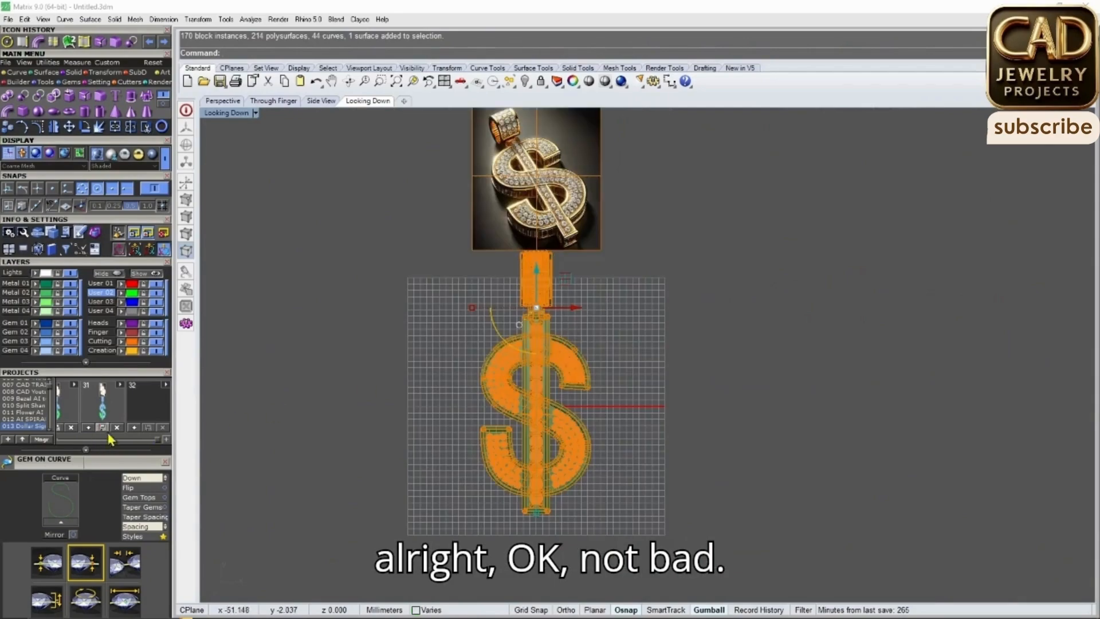
pyautogui.click(403, 379)
pyautogui.scroll(4, 504, 424)
# Show the pendant in rendered display and apply a lighter Yellow Gold shade to all of its metal parts
pyautogui.click(138, 155)
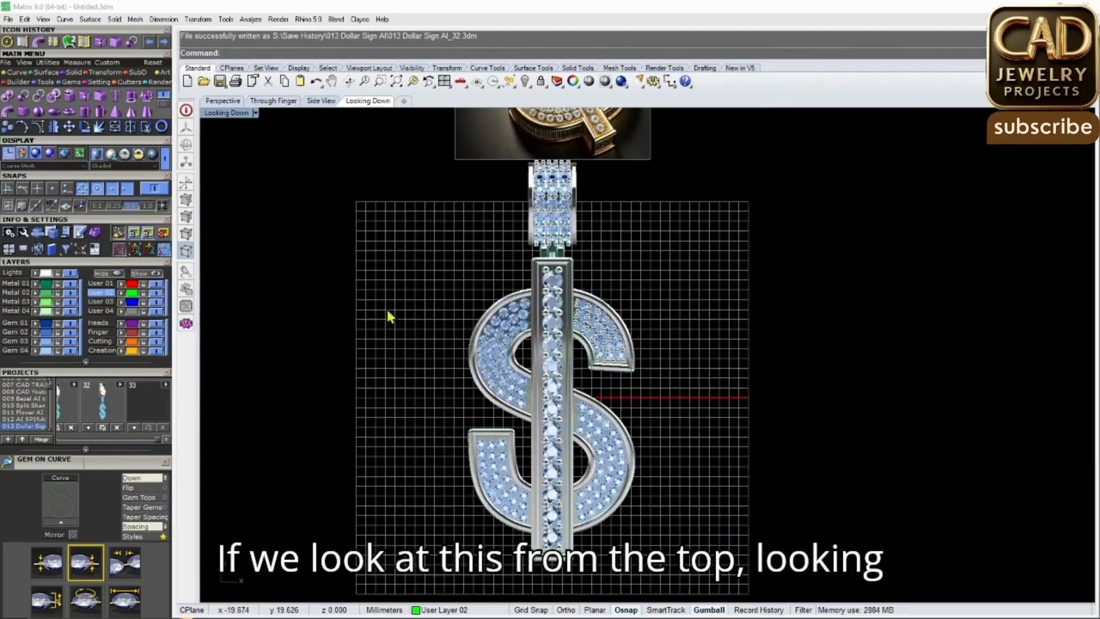
pyautogui.moveTo(472, 329); pyautogui.dragTo(486, 287, button='right')
pyautogui.scroll(-5, 484, 285)
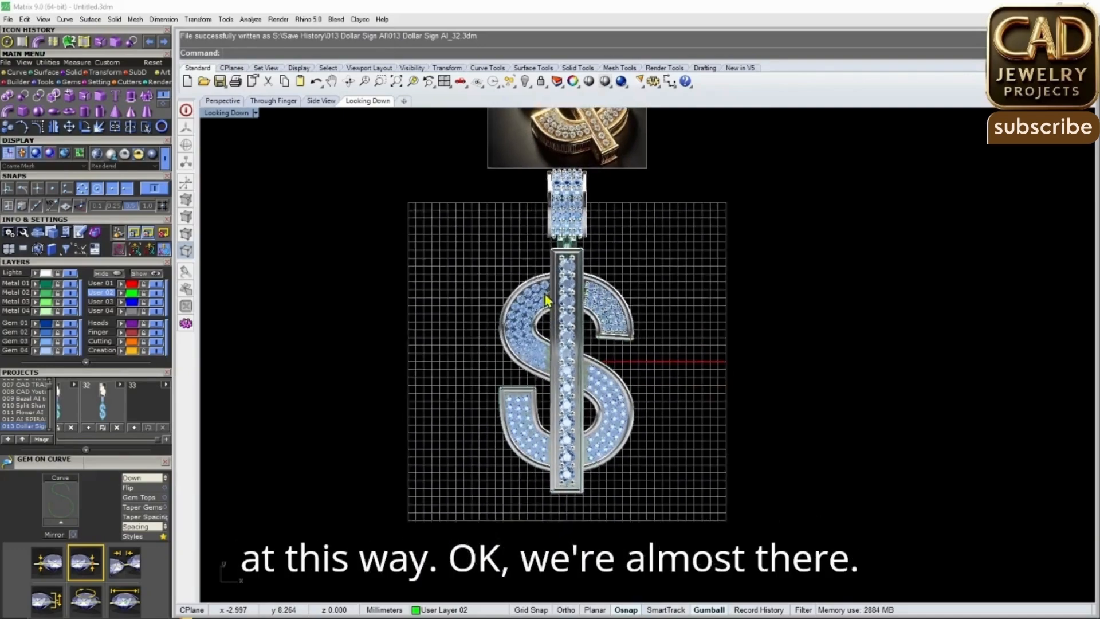
pyautogui.scroll(3, 541, 321)
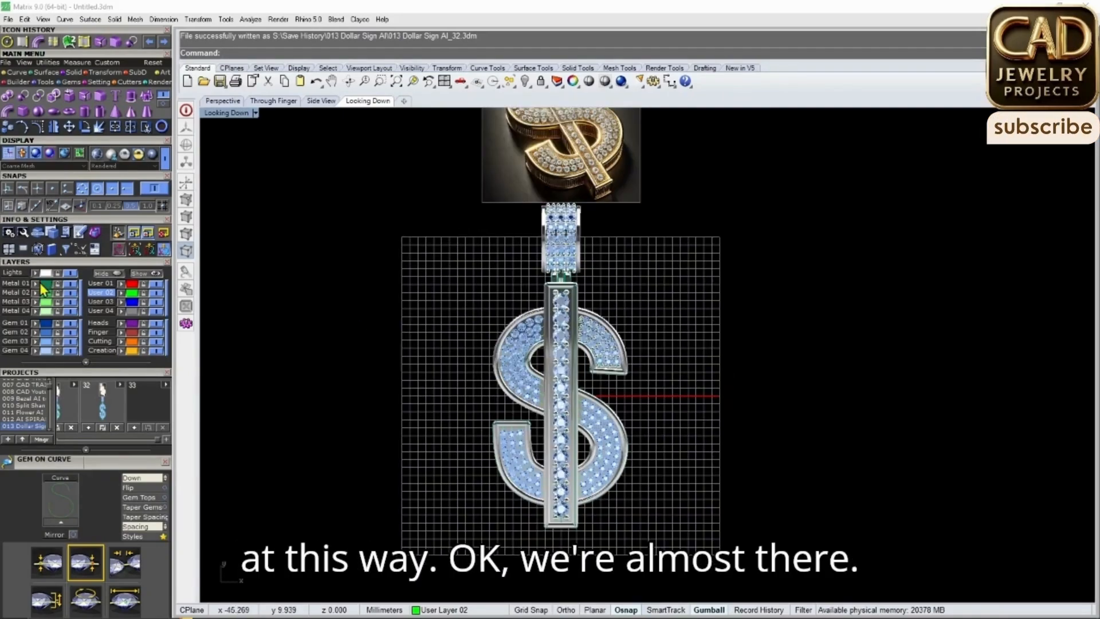
pyautogui.hotkey('ctrl', 'a')
pyautogui.click(156, 84)
pyautogui.click(7, 95)
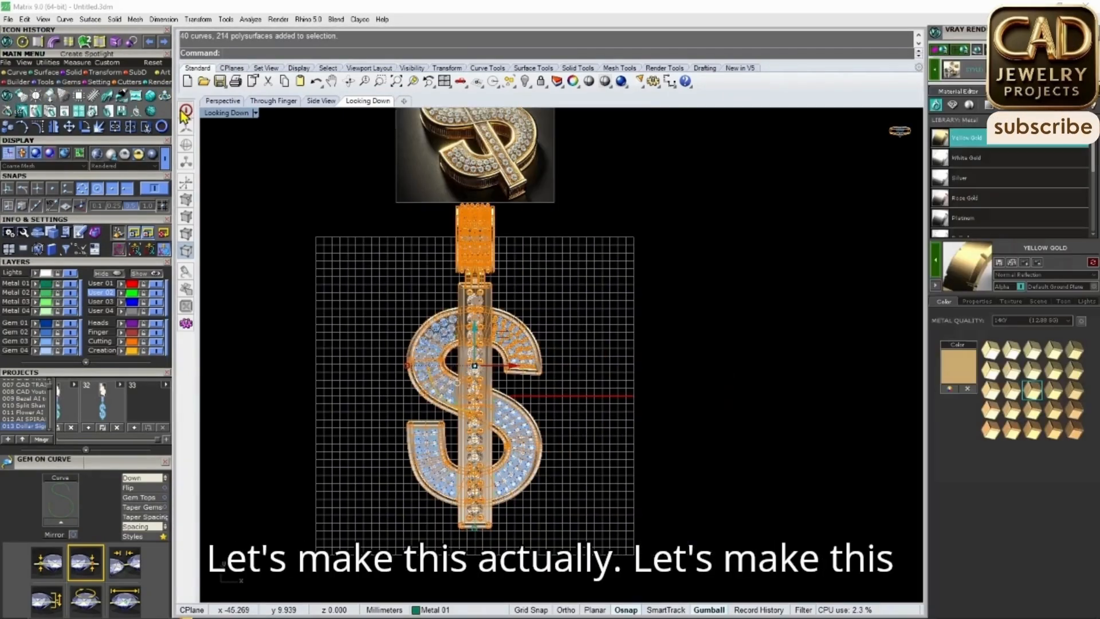
pyautogui.click(1007, 372)
pyautogui.click(935, 260)
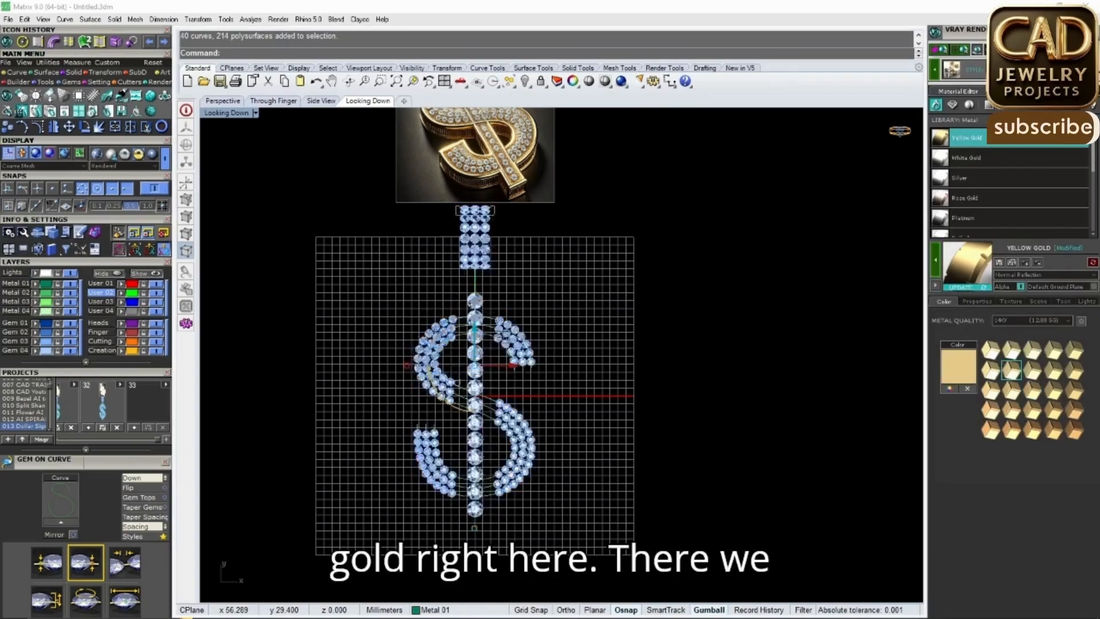
pyautogui.press('Escape')
# Return to shaded display and switch to the Perspective view, facing the upper-left curve of the S
pyautogui.moveTo(409, 297); pyautogui.dragTo(414, 253, button='right')
pyautogui.click(125, 152)
pyautogui.moveTo(454, 303)
pyautogui.mouseDown(button='right')
pyautogui.moveTo(460, 385)
pyautogui.moveTo(457, 342)
pyautogui.mouseUp(button='right')
pyautogui.click(223, 101)
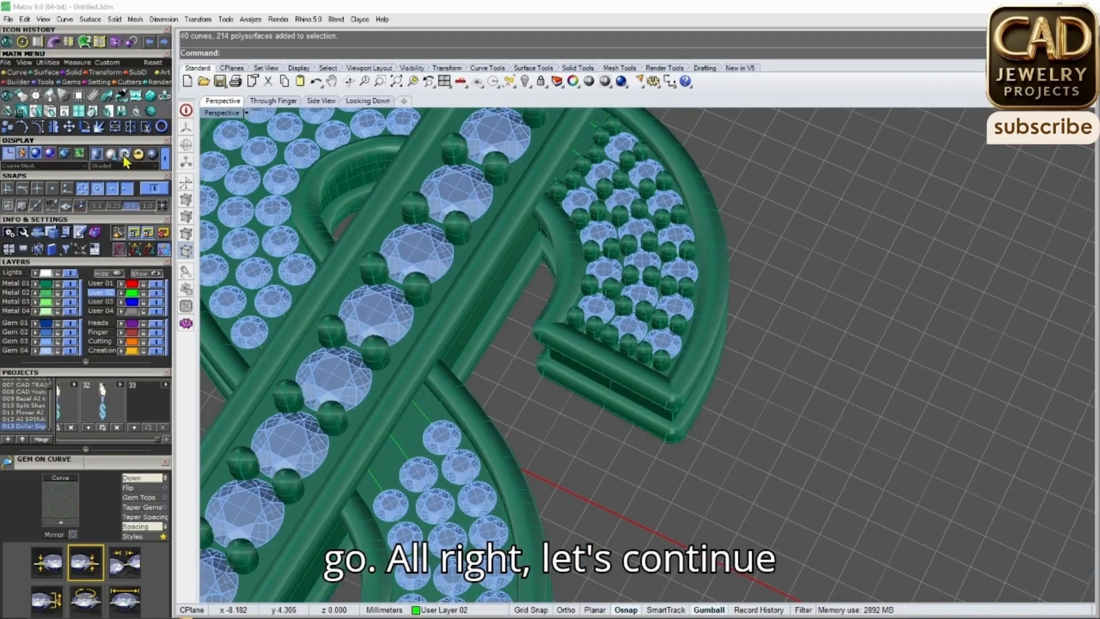
pyautogui.scroll(-9, 600, 373)
pyautogui.scroll(6, 523, 270)
pyautogui.moveTo(523, 270); pyautogui.dragTo(570, 275, button='right')
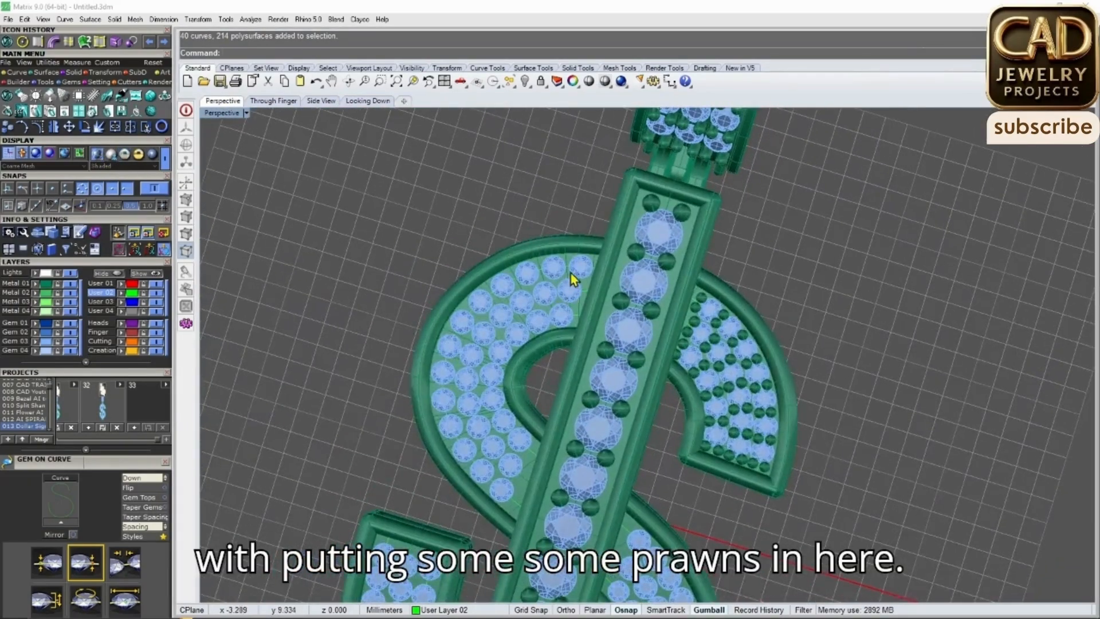
# Add two-shared prongs to the outer gem row of the upper-left section with Prong Adder, using a nudge of 44.28%
pyautogui.click(572, 276)
pyautogui.scroll(3, 572, 276)
pyautogui.press('F6')
pyautogui.click(600, 319)
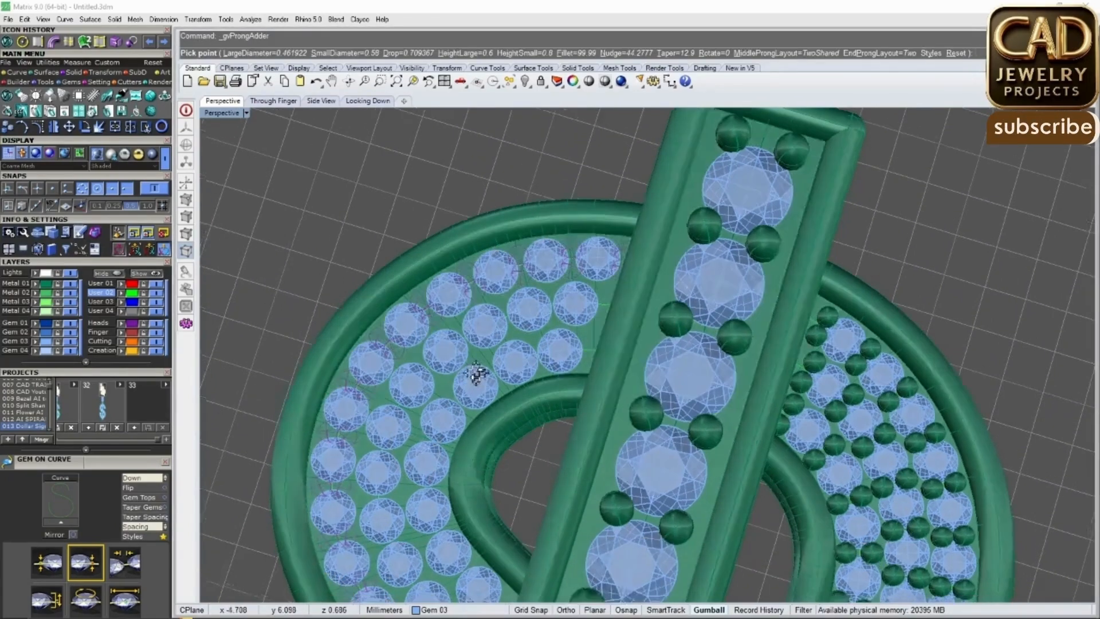
pyautogui.scroll(-4, 479, 380)
pyautogui.scroll(8, 491, 437)
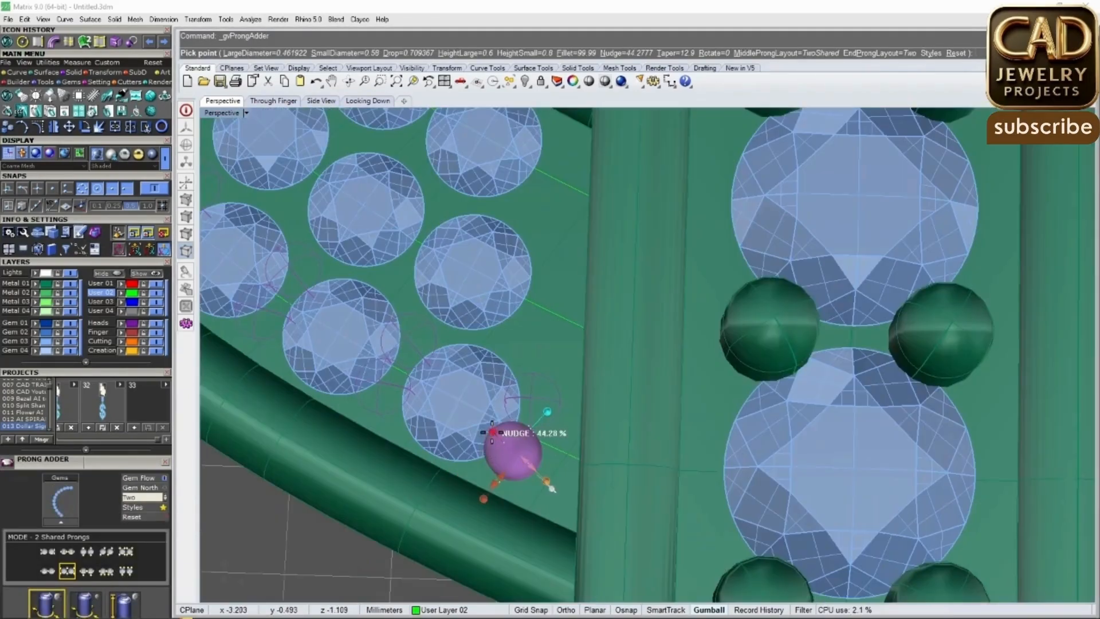
pyautogui.scroll(-8, 508, 402)
pyautogui.moveTo(508, 402); pyautogui.dragTo(520, 324, button='right')
pyautogui.rightClick(508, 401)
# Add two-shared prongs to the middle gem row of the upper-left section with a nudge of about 34.18%
pyautogui.click(507, 399)
pyautogui.click(66, 522)
pyautogui.scroll(-8, 534, 389)
pyautogui.scroll(8, 520, 321)
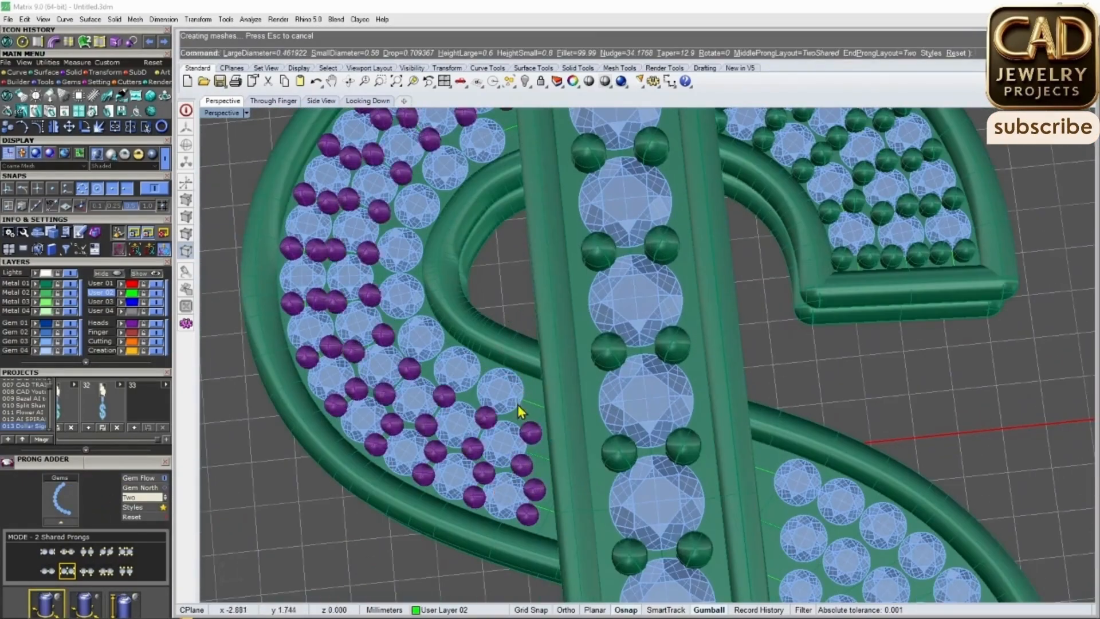
pyautogui.scroll(-8, 518, 409)
pyautogui.moveTo(518, 409); pyautogui.dragTo(498, 415, button='right')
pyautogui.rightClick(497, 415)
# Reopen the upper-right section's outer-row prongs in Prong Adder and compare their placement with the upper-left prongs
pyautogui.scroll(-4, 504, 414)
pyautogui.scroll(9, 649, 322)
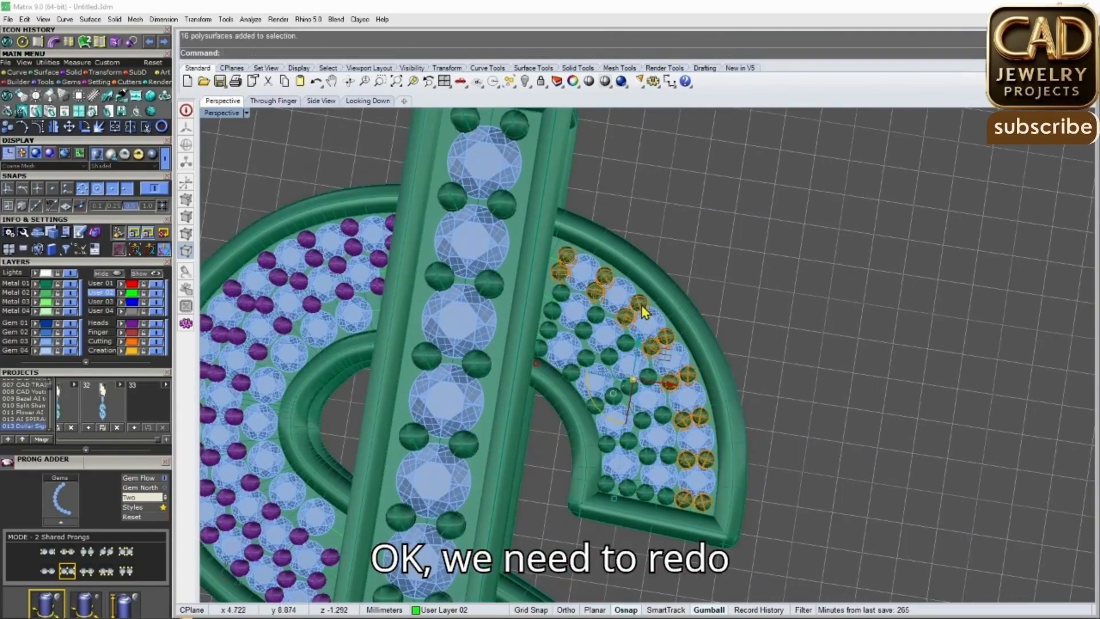
pyautogui.press('F6')
pyautogui.click(709, 338)
pyautogui.moveTo(674, 385); pyautogui.dragTo(642, 309, button='right')
pyautogui.scroll(9, 579, 247)
pyautogui.moveTo(579, 257); pyautogui.dragTo(533, 270, button='right')
pyautogui.scroll(-7, 533, 270)
pyautogui.rightClick(558, 310)
pyautogui.scroll(6, 565, 321)
pyautogui.moveTo(564, 321); pyautogui.dragTo(565, 348, button='right')
pyautogui.scroll(-7, 650, 293)
pyautogui.scroll(8, 564, 349)
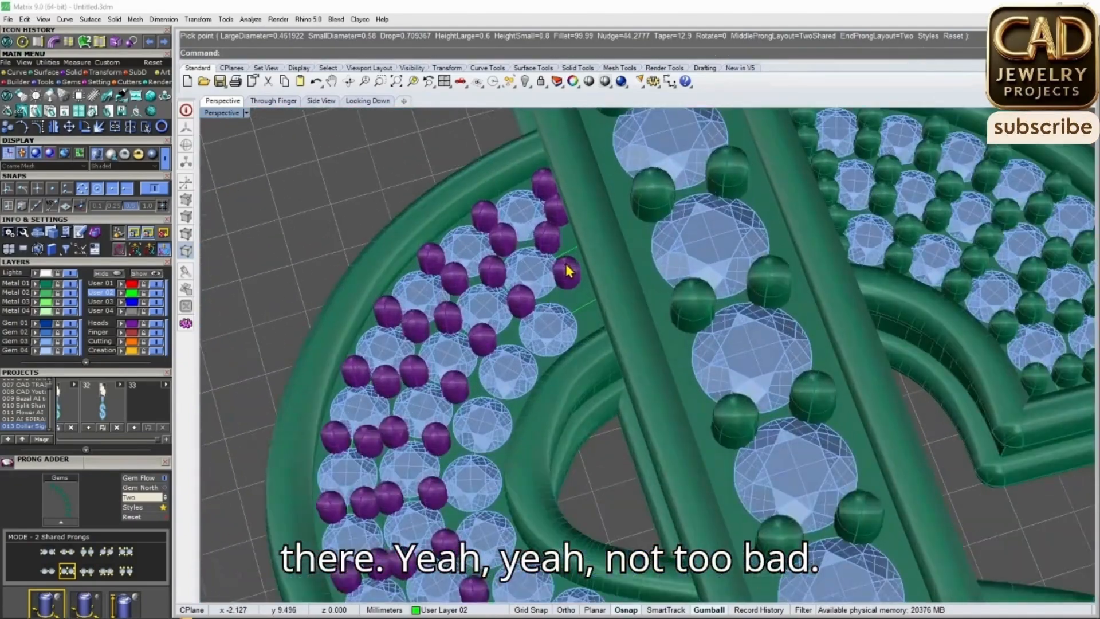
# Reopen the upper-left section's middle-row prongs in Prong Adder and set their nudge to 50%
pyautogui.click(567, 309)
pyautogui.press('F6')
pyautogui.click(592, 303)
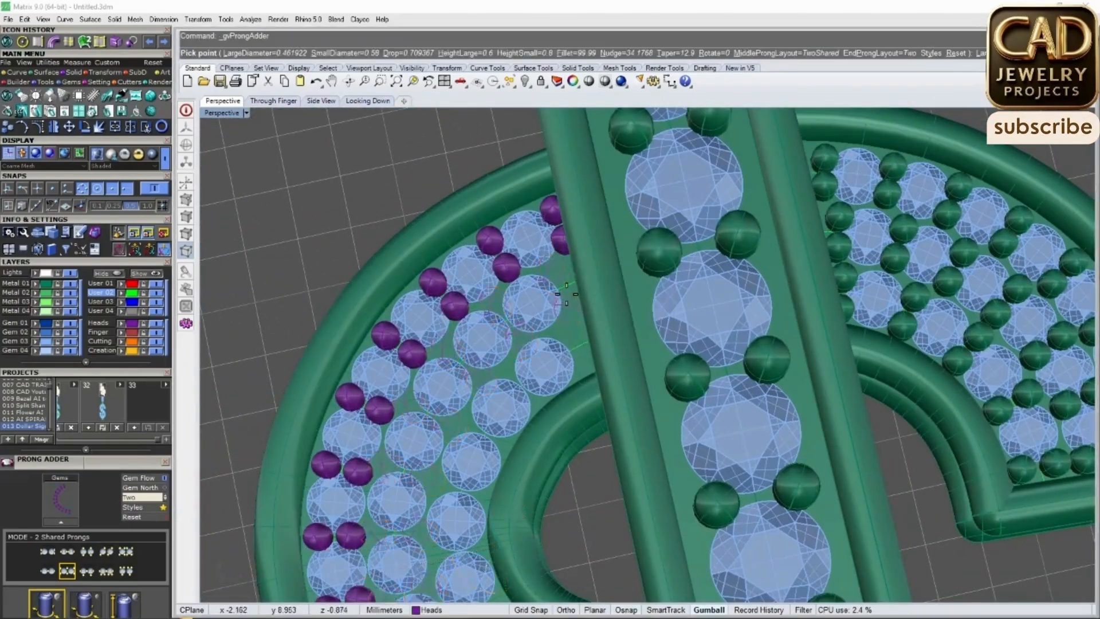
pyautogui.scroll(-9, 565, 324)
pyautogui.scroll(6, 593, 473)
pyautogui.moveTo(596, 473); pyautogui.dragTo(587, 452, button='right')
pyautogui.scroll(8, 587, 452)
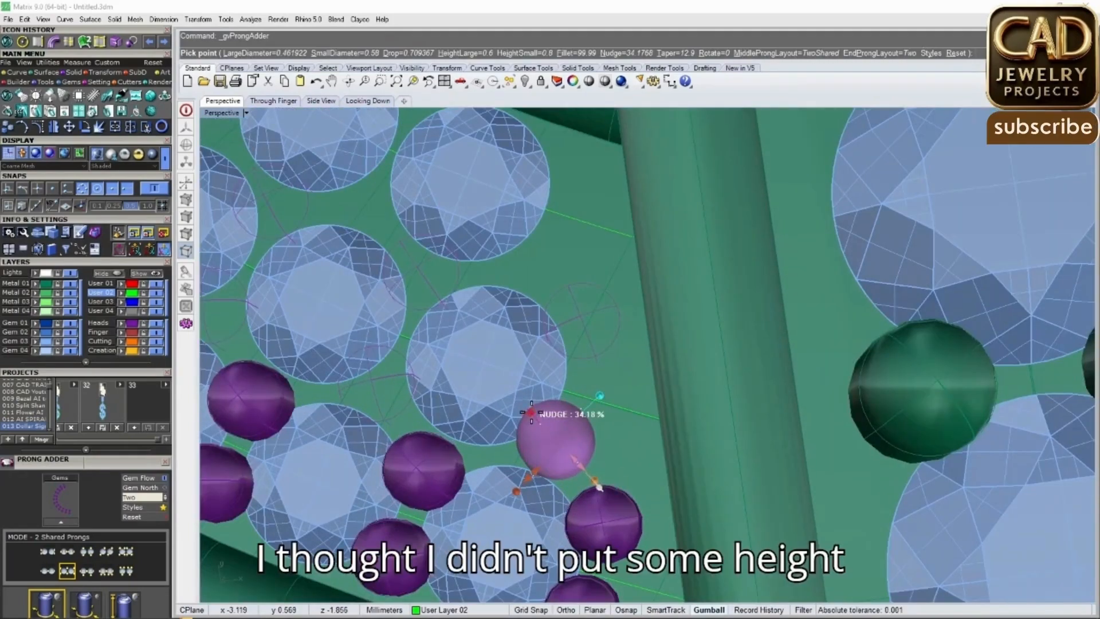
pyautogui.moveTo(528, 405); pyautogui.dragTo(528, 405)
pyautogui.scroll(-8, 528, 404)
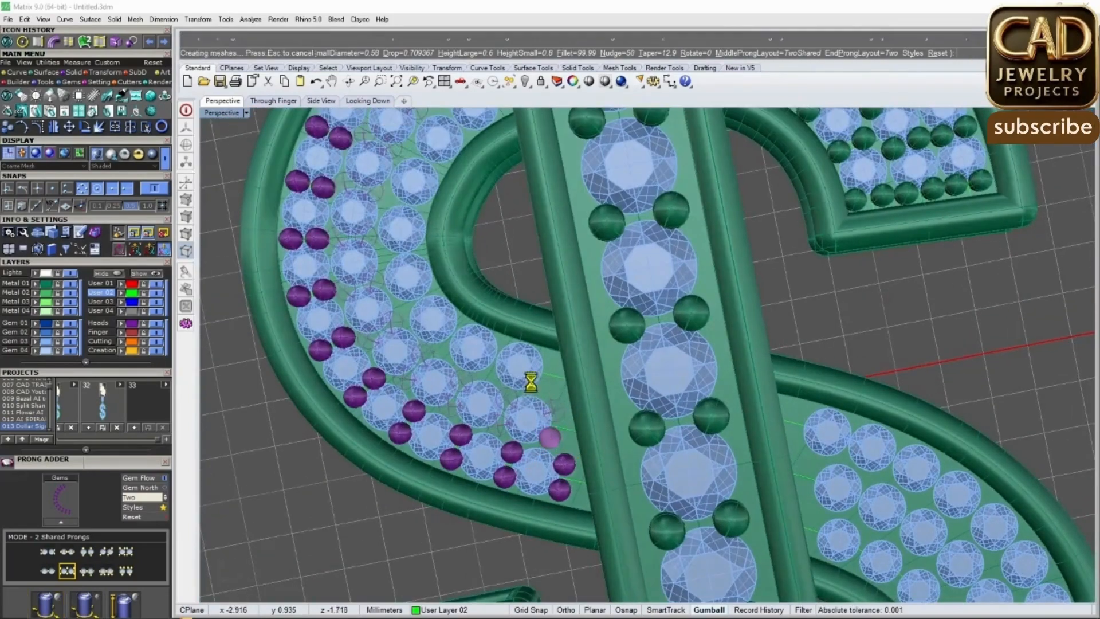
# Add two-shared prongs to the inner gem row of the upper-left section with a nudge of 55%
pyautogui.scroll(5, 530, 379)
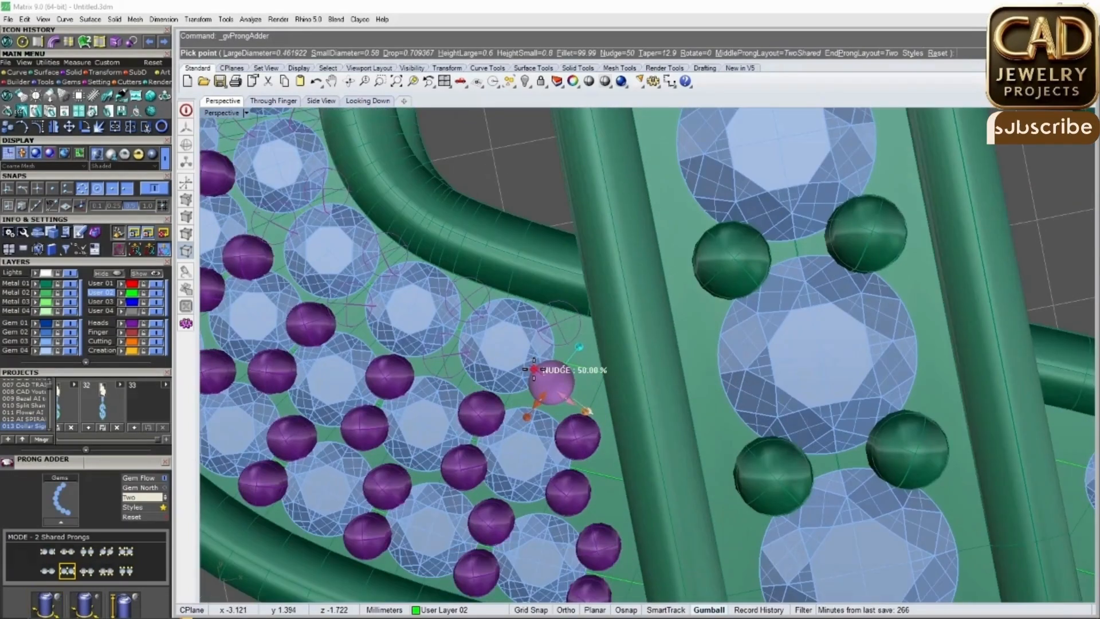
pyautogui.press('Return')
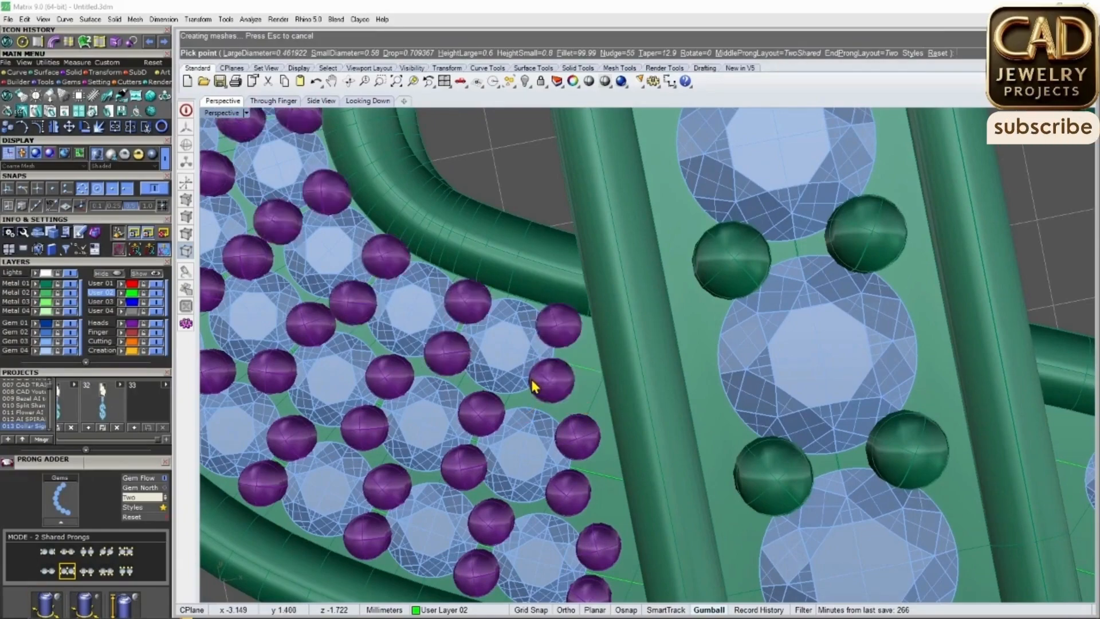
pyautogui.scroll(-8, 532, 372)
pyautogui.scroll(-5, 555, 438)
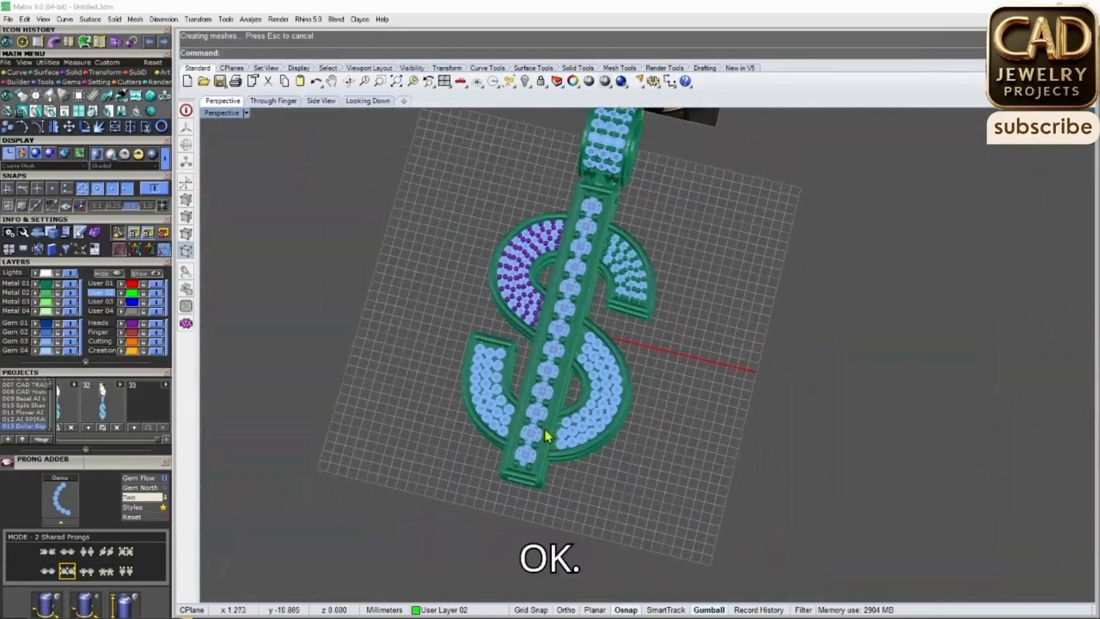
pyautogui.scroll(10, 430, 244)
pyautogui.press('Return')
pyautogui.moveTo(442, 311)
pyautogui.mouseDown(button='right')
pyautogui.moveTo(461, 332)
pyautogui.moveTo(442, 326)
pyautogui.mouseUp(button='right')
pyautogui.scroll(-3, 442, 326)
pyautogui.scroll(9, 420, 286)
pyautogui.scroll(5, 417, 268)
pyautogui.scroll(-10, 448, 326)
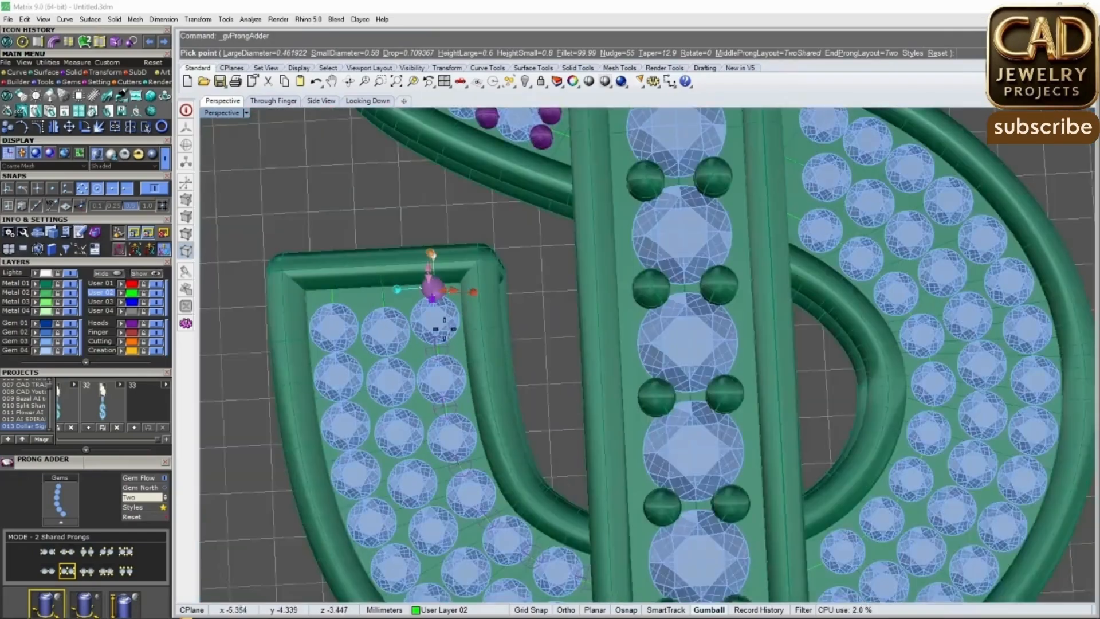
pyautogui.press('Escape')
# Add two-shared prongs to the lower-left hook's middle gem row with a nudge of about 59.08%
pyautogui.scroll(5, 381, 334)
pyautogui.click(383, 335)
pyautogui.press('Return')
pyautogui.scroll(4, 404, 304)
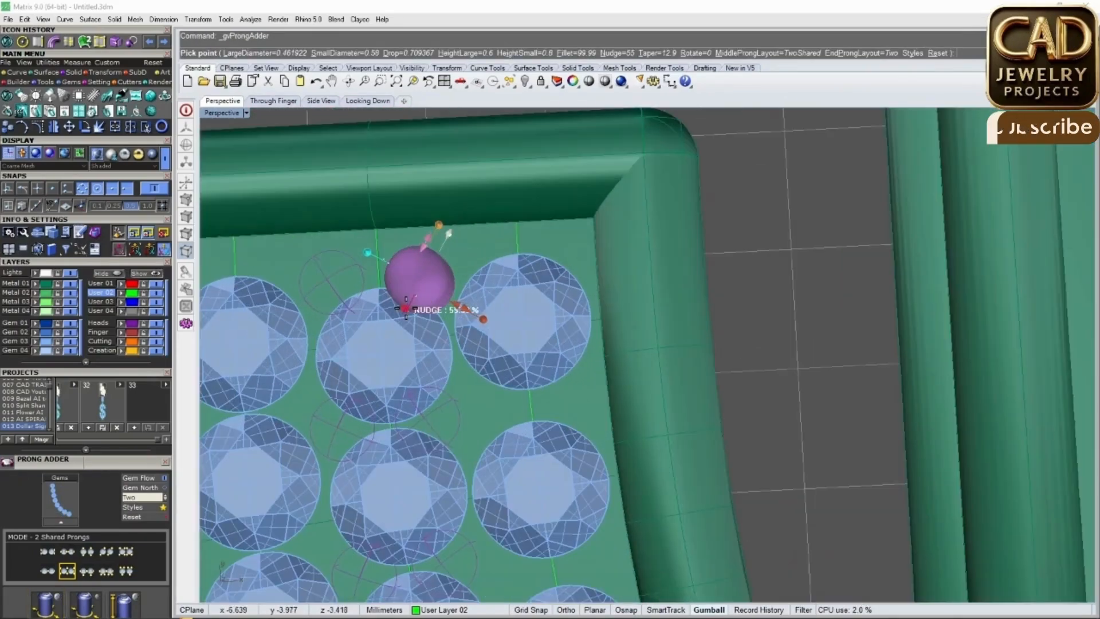
pyautogui.moveTo(407, 310); pyautogui.dragTo(408, 310)
pyautogui.scroll(-5, 466, 314)
pyautogui.scroll(4, 459, 327)
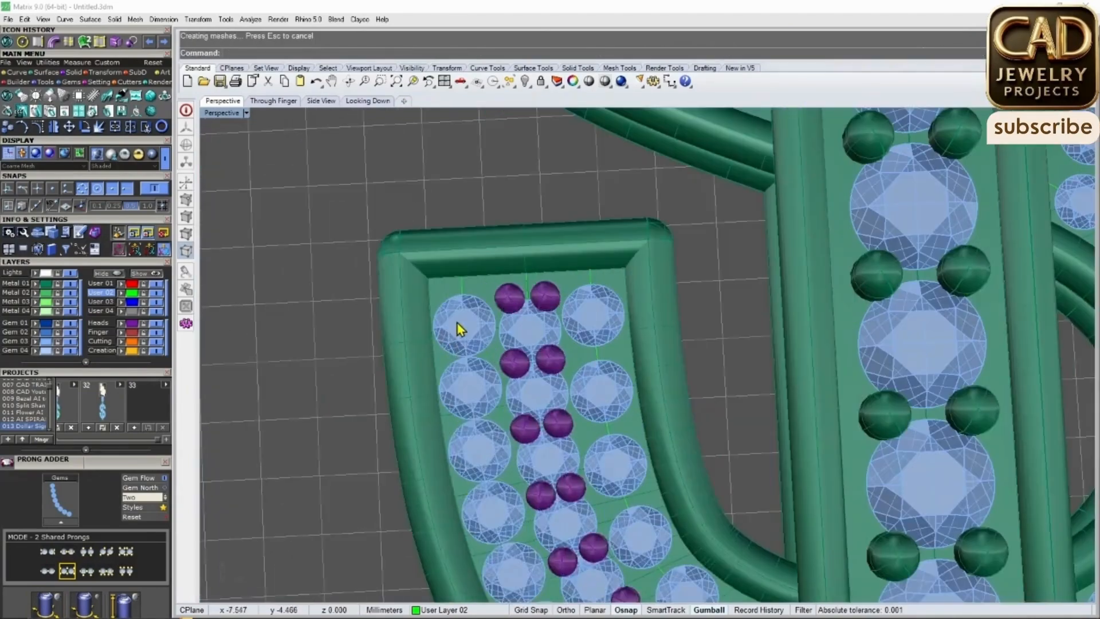
# Add two-shared prongs to the lower-left hook's outer gem row, nudging them slightly farther than on the middle row
pyautogui.scroll(3, 469, 313)
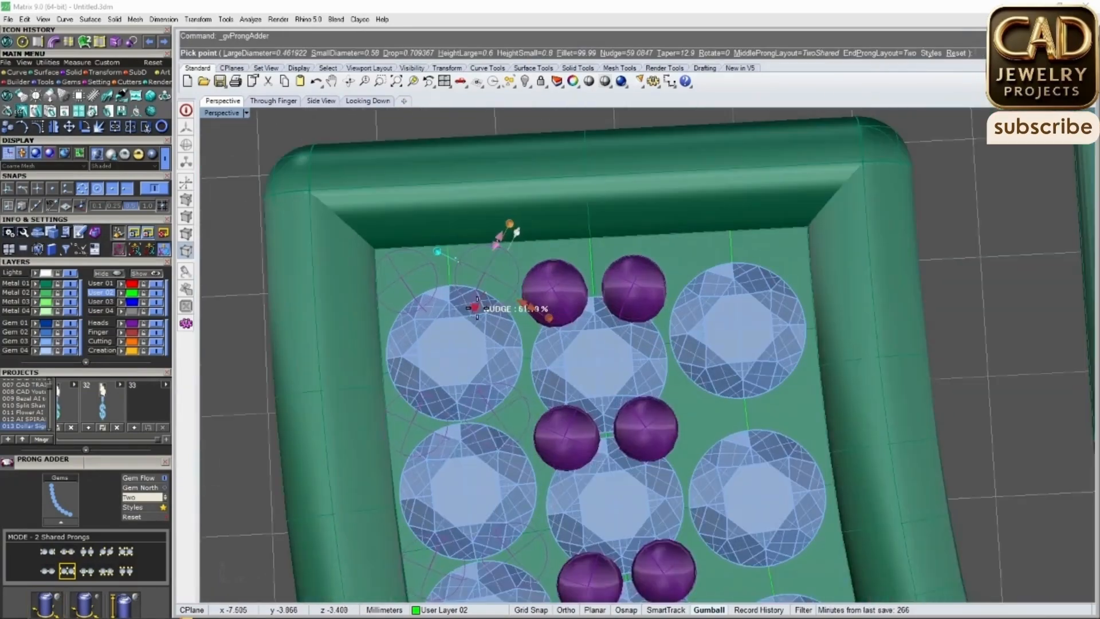
pyautogui.press('Return')
pyautogui.scroll(-3, 459, 333)
pyautogui.scroll(5, 585, 375)
# Edit the lower-right section's inner gem row, setting the gem size to 1 mm and shifting the row's end toward the centre bar
pyautogui.click(622, 393)
pyautogui.scroll(2, 593, 401)
pyautogui.scroll(5, 633, 356)
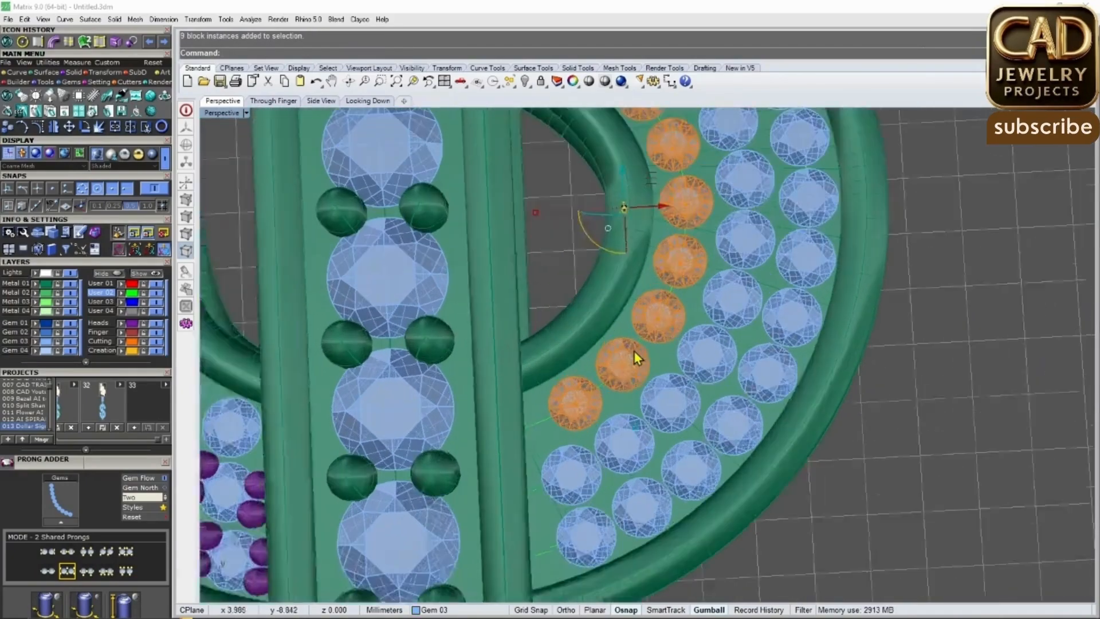
pyautogui.rightClick(653, 314)
pyautogui.click(701, 335)
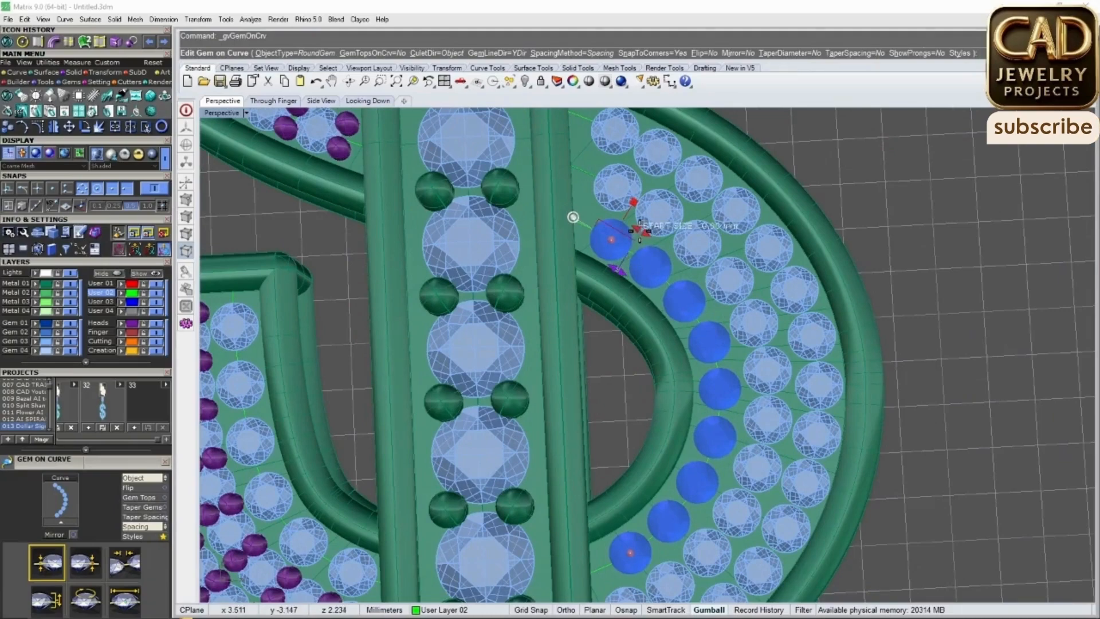
pyautogui.moveTo(640, 231); pyautogui.dragTo(642, 234)
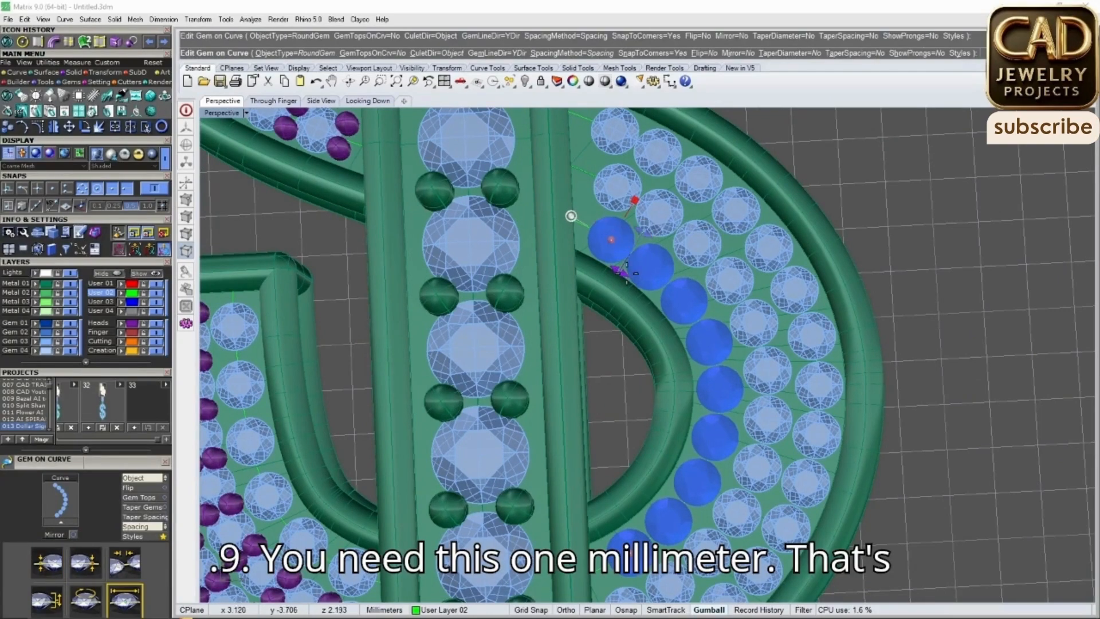
pyautogui.moveTo(631, 553); pyautogui.dragTo(621, 559)
pyautogui.rightClick(630, 329)
# Edit the lower-left hook's inner gem row, setting the gem spacing to 0.1 mm and shifting the row's ends
pyautogui.moveTo(631, 329); pyautogui.dragTo(459, 366, button='right')
pyautogui.scroll(-8, 511, 371)
pyautogui.scroll(6, 459, 366)
pyautogui.click(440, 355)
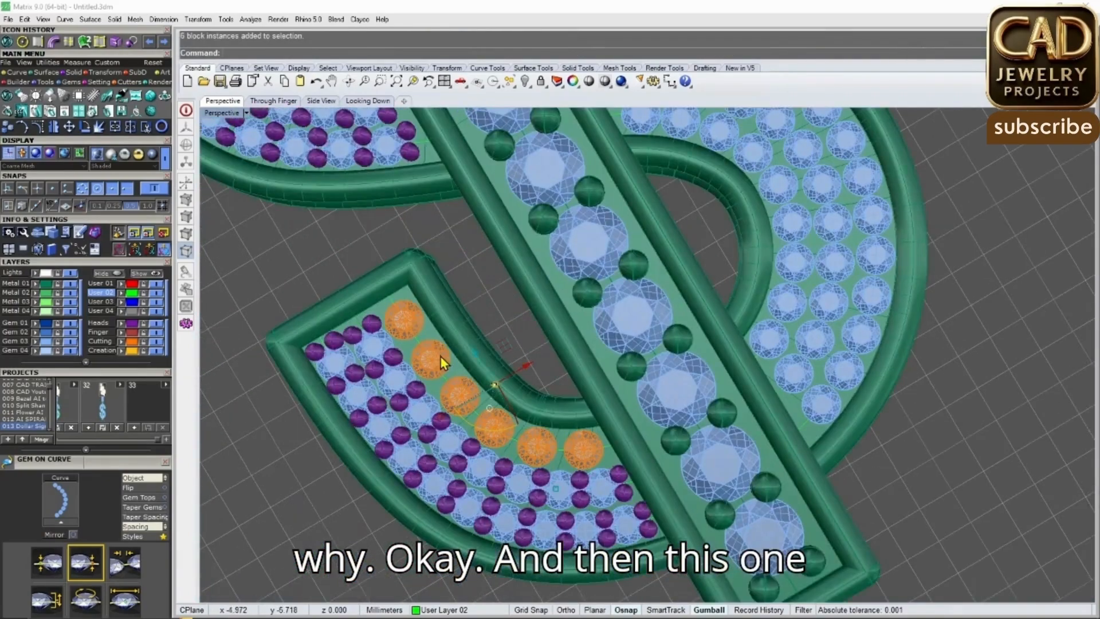
pyautogui.rightClick(439, 355)
pyautogui.click(469, 348)
pyautogui.scroll(4, 481, 374)
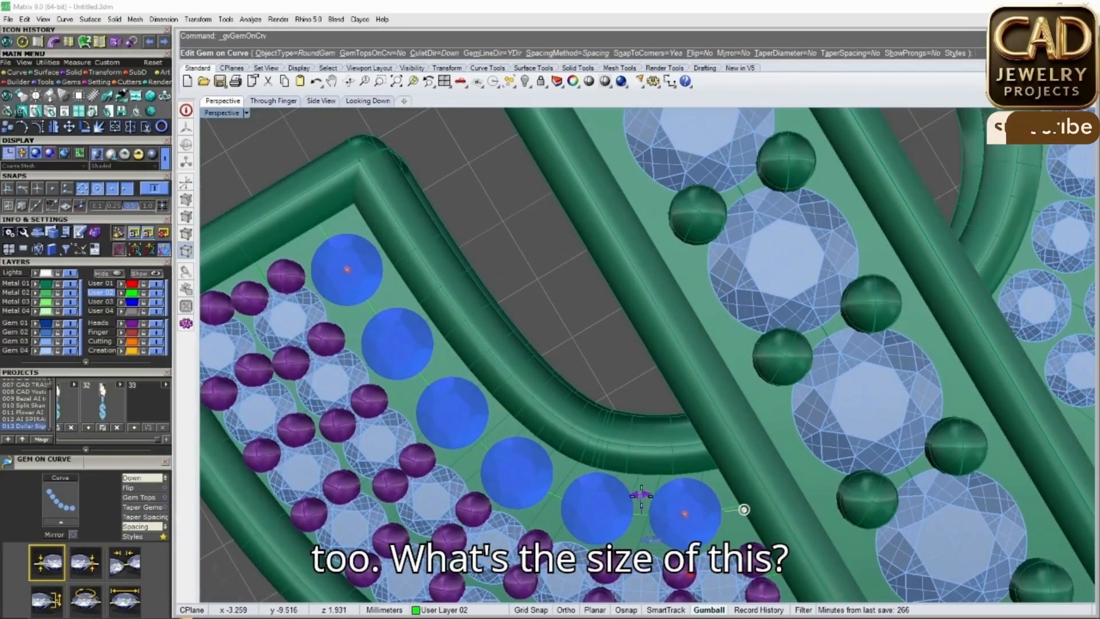
pyautogui.moveTo(639, 494)
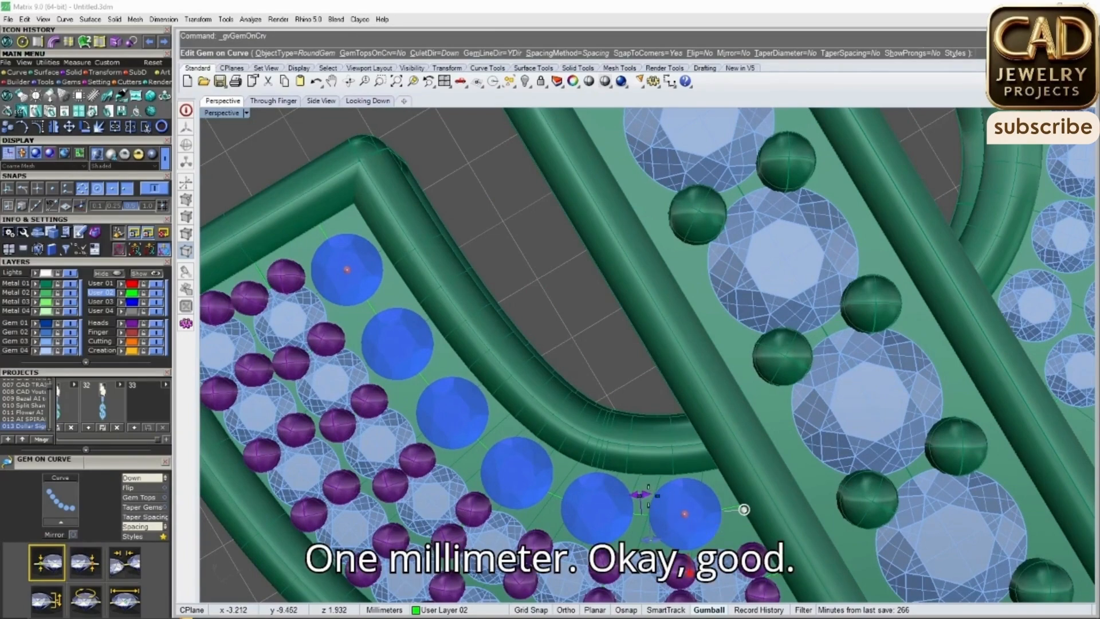
pyautogui.scroll(-2, 642, 494)
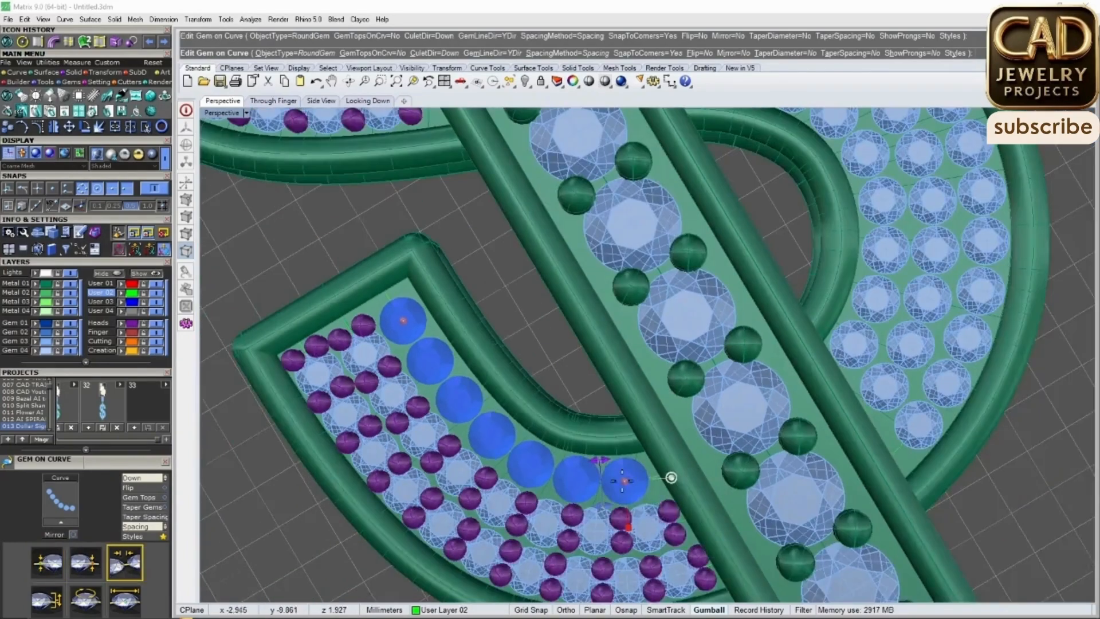
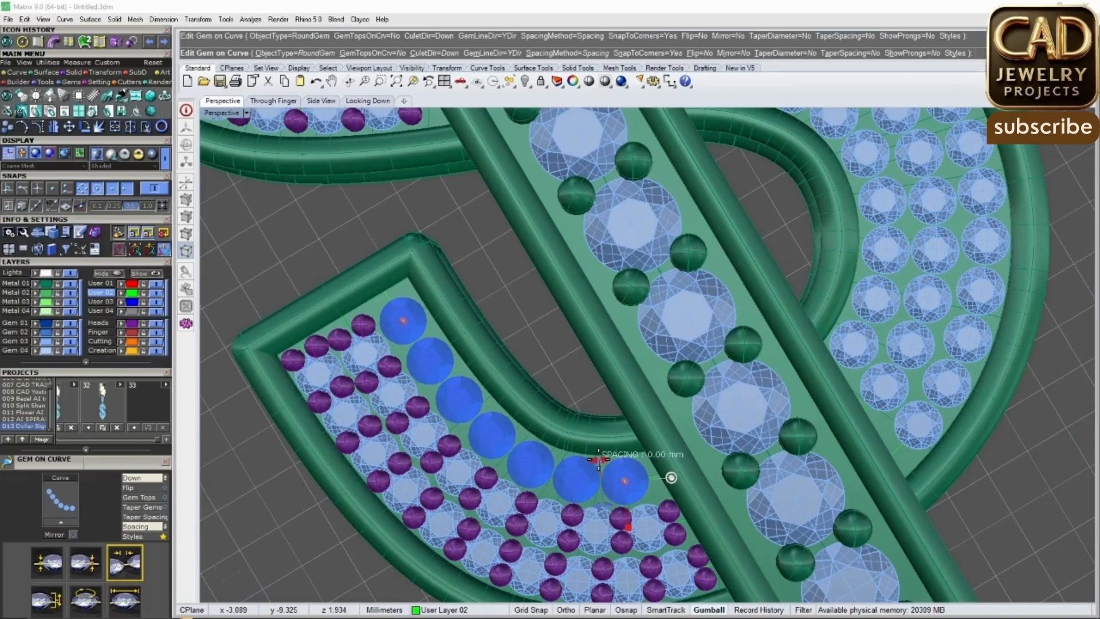
pyautogui.moveTo(597, 460); pyautogui.dragTo(615, 480)
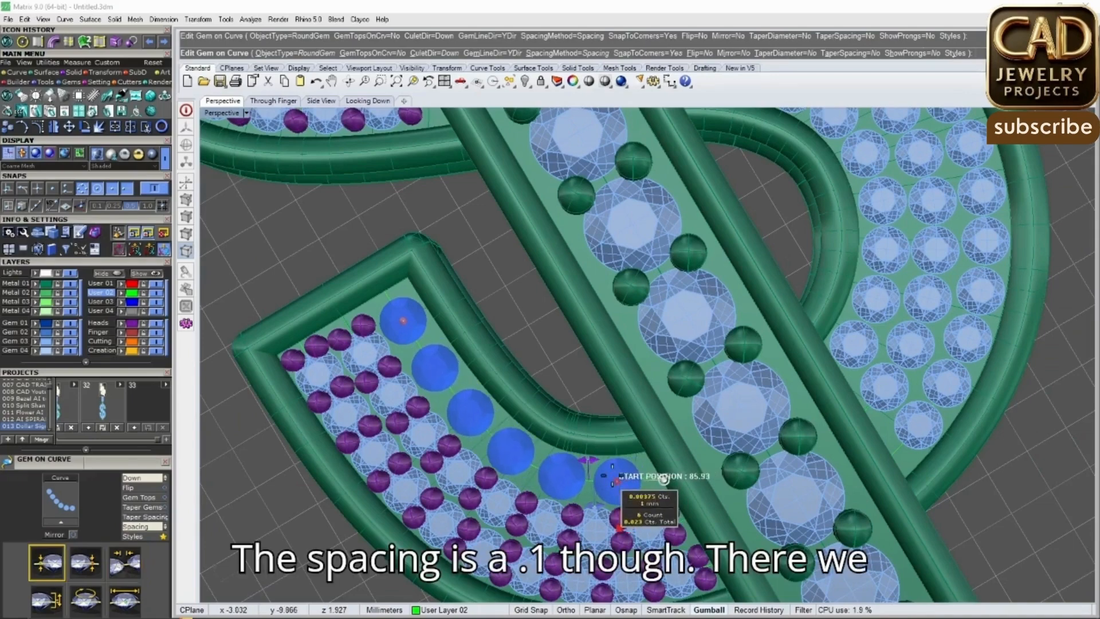
pyautogui.moveTo(402, 321); pyautogui.dragTo(410, 329)
pyautogui.scroll(-4, 533, 425)
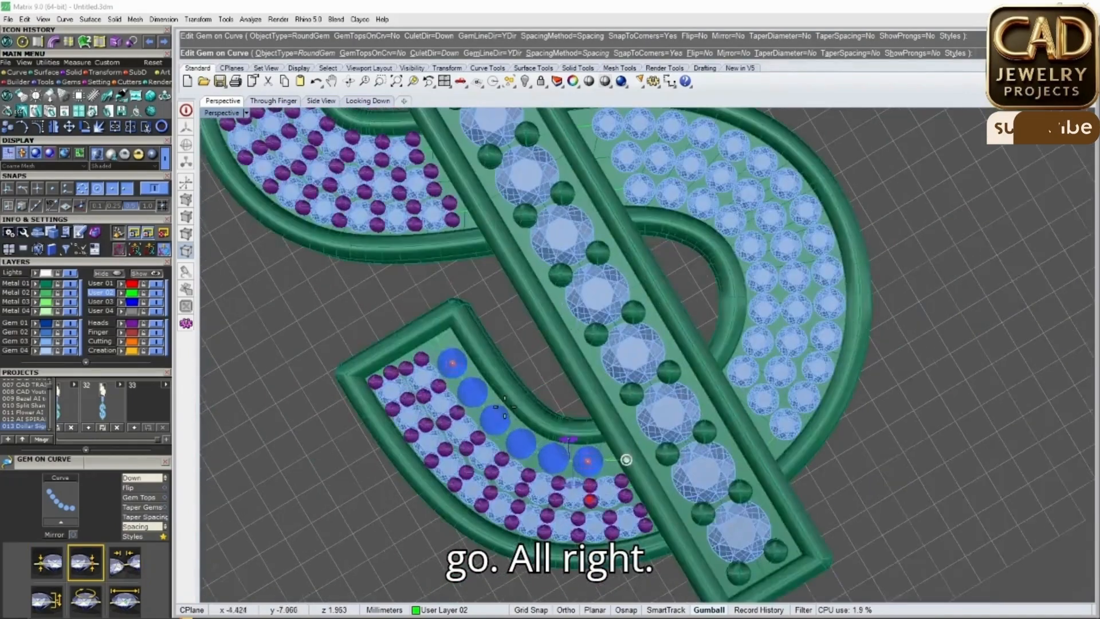
pyautogui.rightClick(533, 425)
# Add two-shared prongs to the lower-left hook's inner gem row with a nudge of 45%
pyautogui.scroll(-8, 635, 380)
pyautogui.scroll(7, 555, 329)
pyautogui.moveTo(636, 381); pyautogui.dragTo(575, 286, button='right')
pyautogui.click(565, 309)
pyautogui.press('F6')
pyautogui.click(631, 372)
pyautogui.scroll(5, 571, 267)
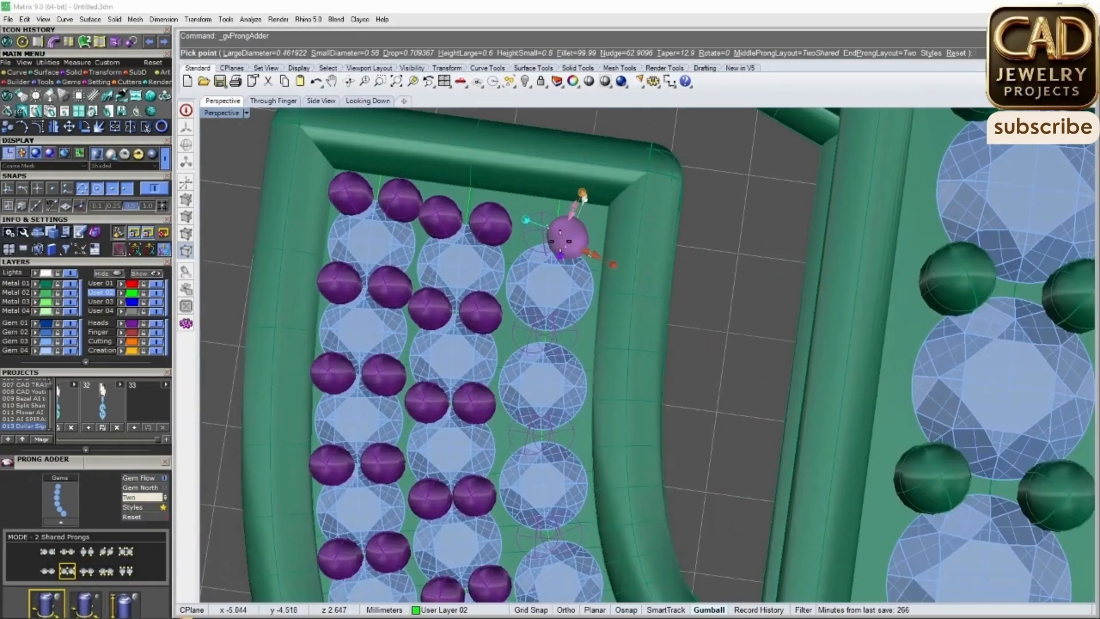
pyautogui.moveTo(560, 254); pyautogui.dragTo(568, 255)
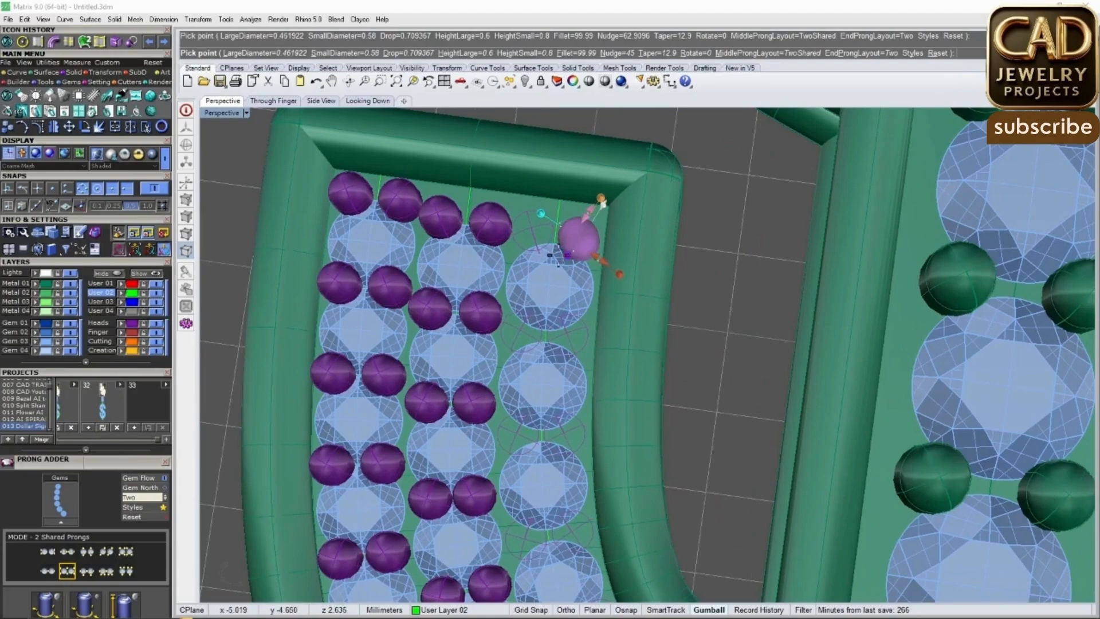
pyautogui.scroll(-6, 561, 253)
pyautogui.scroll(3, 622, 459)
pyautogui.moveTo(621, 459); pyautogui.dragTo(646, 452, button='right')
pyautogui.rightClick(646, 452)
pyautogui.scroll(-5, 554, 448)
pyautogui.scroll(3, 715, 453)
pyautogui.moveTo(716, 455); pyautogui.dragTo(694, 458, button='right')
pyautogui.scroll(2, 691, 455)
pyautogui.click(682, 449)
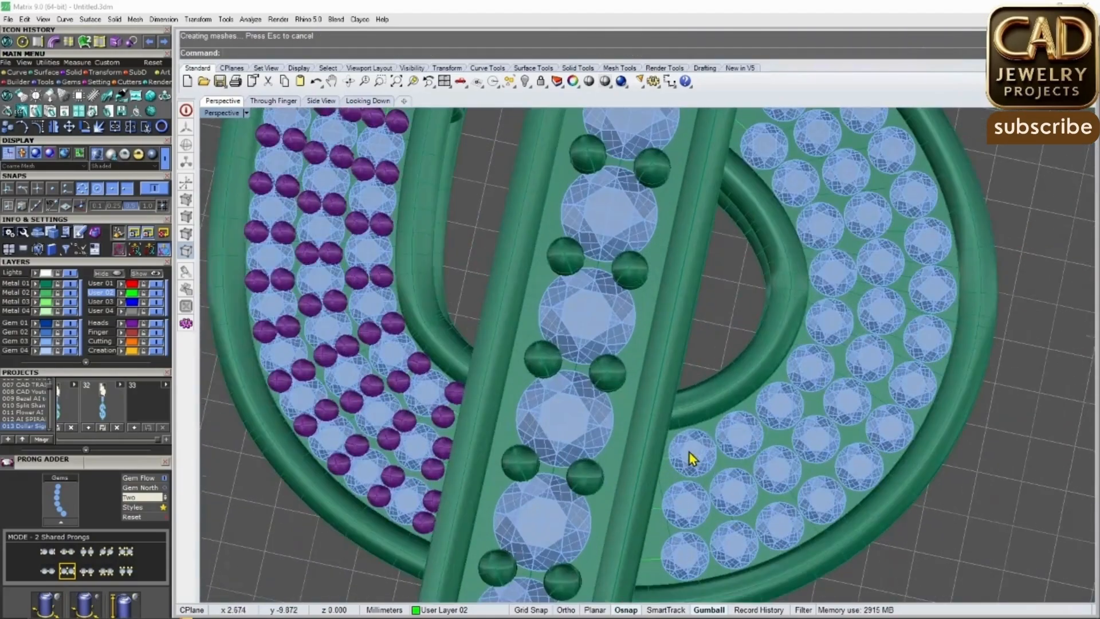
pyautogui.scroll(-6, 632, 444)
pyautogui.scroll(4, 670, 401)
pyautogui.rightClick(651, 396)
pyautogui.scroll(6, 533, 461)
pyautogui.scroll(-5, 542, 463)
pyautogui.moveTo(619, 367); pyautogui.dragTo(673, 326, button='right')
pyautogui.scroll(3, 674, 323)
pyautogui.rightClick(675, 318)
# Edit the lower-right section's inner gem row, repositioning both ends along its curve
pyautogui.click(678, 310)
pyautogui.press('F6')
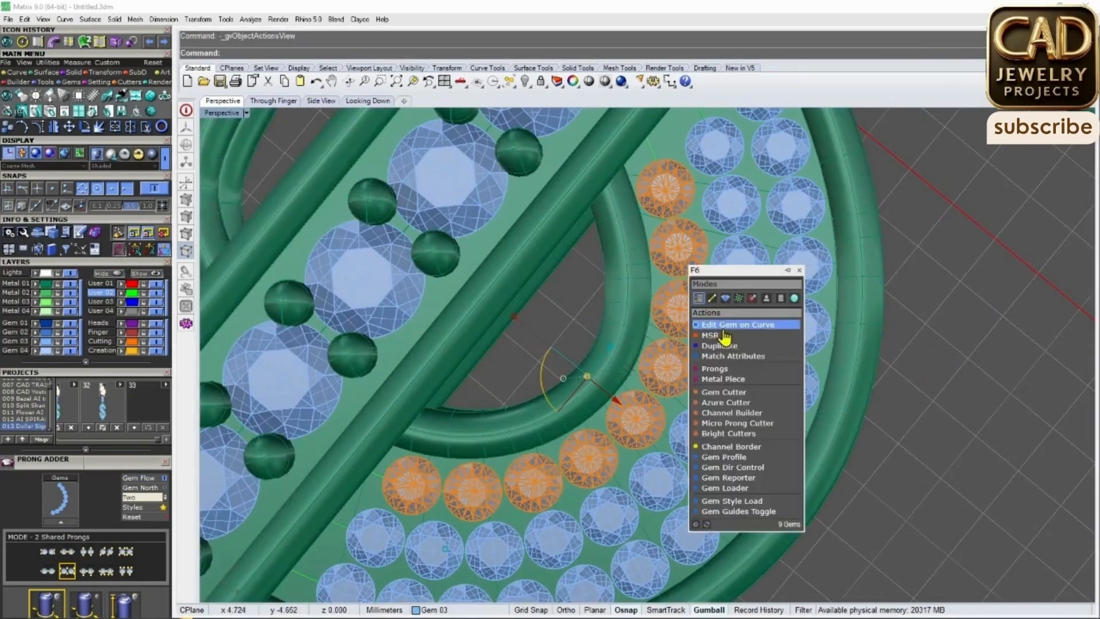
pyautogui.click(724, 326)
pyautogui.scroll(-6, 707, 326)
pyautogui.scroll(6, 680, 259)
pyautogui.moveTo(686, 248); pyautogui.dragTo(689, 263)
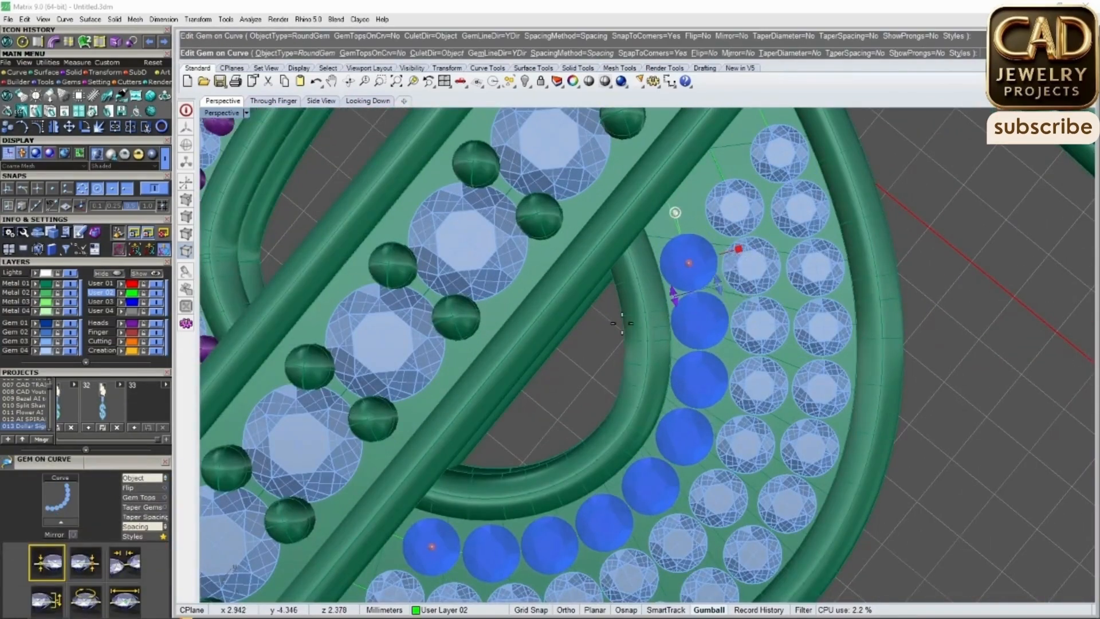
pyautogui.keyDown('shift'); pyautogui.moveTo(636, 310); pyautogui.dragTo(662, 276, button='right'); pyautogui.keyUp('shift')
pyautogui.moveTo(457, 511); pyautogui.dragTo(467, 514)
pyautogui.moveTo(536, 478); pyautogui.dragTo(560, 437, button='right')
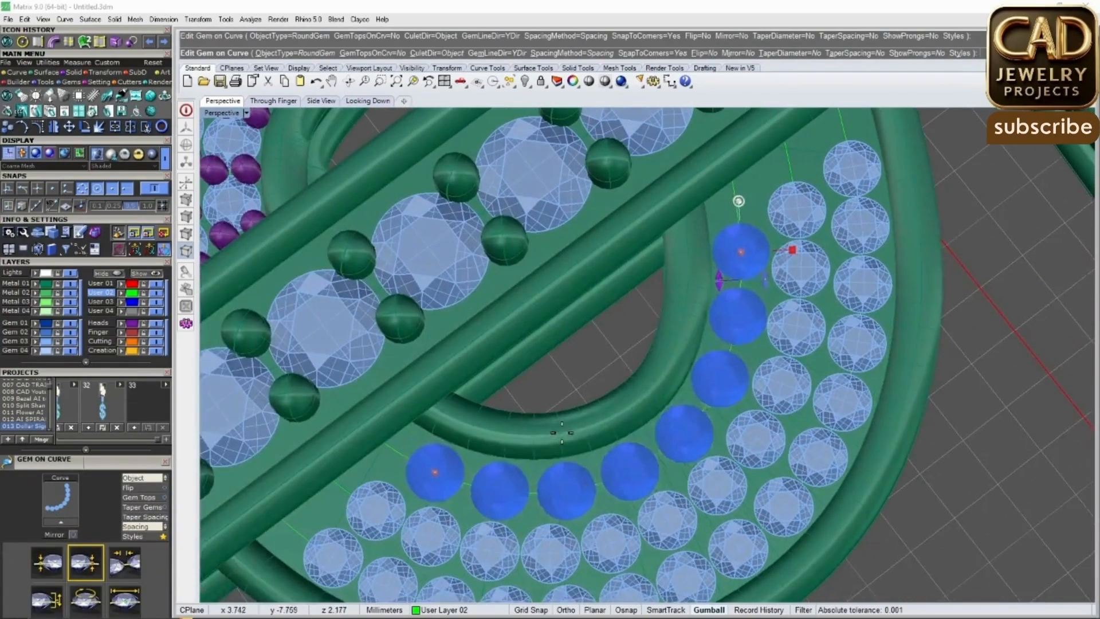
pyautogui.rightClick(550, 441)
# Add two-shared prongs to the lower-right section's inner gem row with a nudge of 35%
pyautogui.click(435, 474)
pyautogui.press('F6')
pyautogui.click(544, 454)
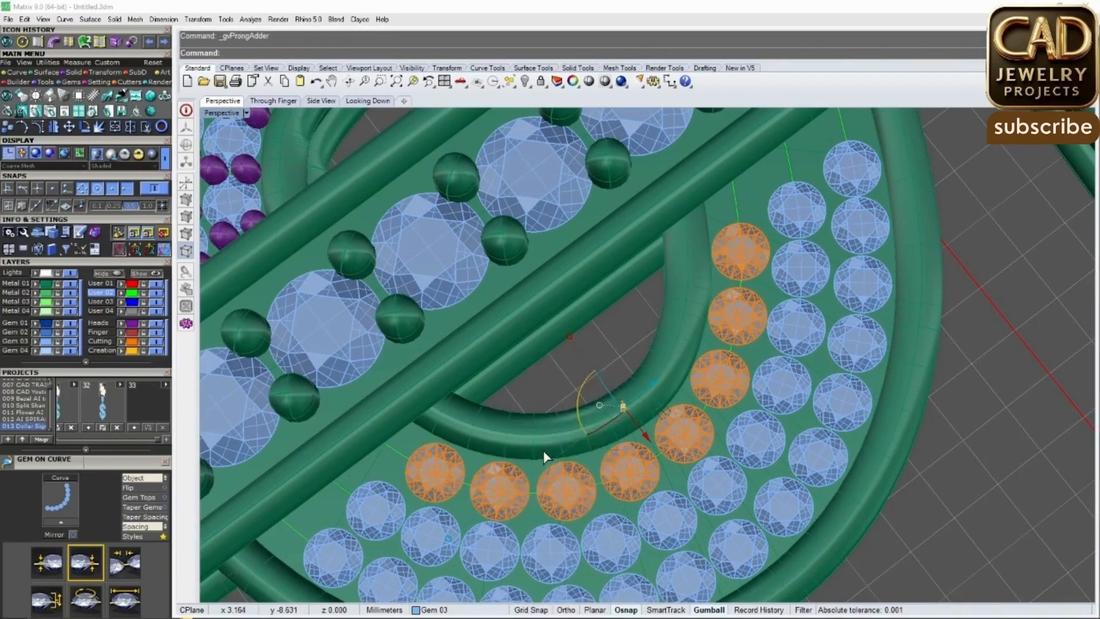
pyautogui.scroll(5, 447, 395)
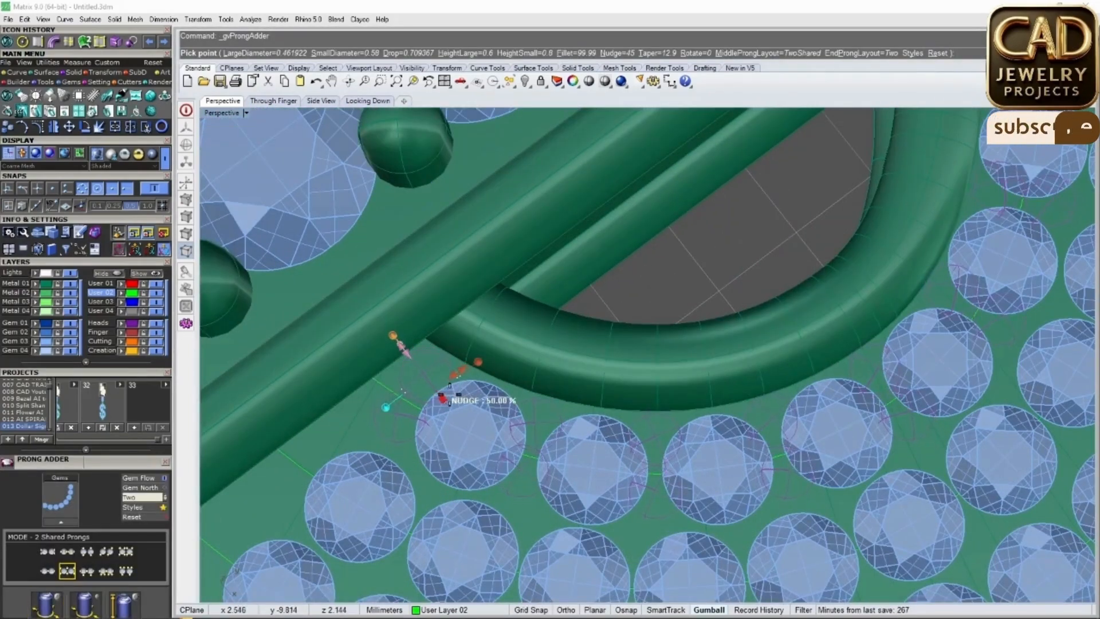
pyautogui.moveTo(446, 393); pyautogui.dragTo(447, 396)
pyautogui.rightClick(458, 404)
# Add two-shared prongs to the lower-right section's middle gem row with a nudge of 55%
pyautogui.scroll(-8, 509, 441)
pyautogui.moveTo(511, 444); pyautogui.dragTo(543, 431, button='right')
pyautogui.scroll(5, 491, 432)
pyautogui.click(490, 434)
pyautogui.rightClick(487, 431)
pyautogui.scroll(6, 447, 387)
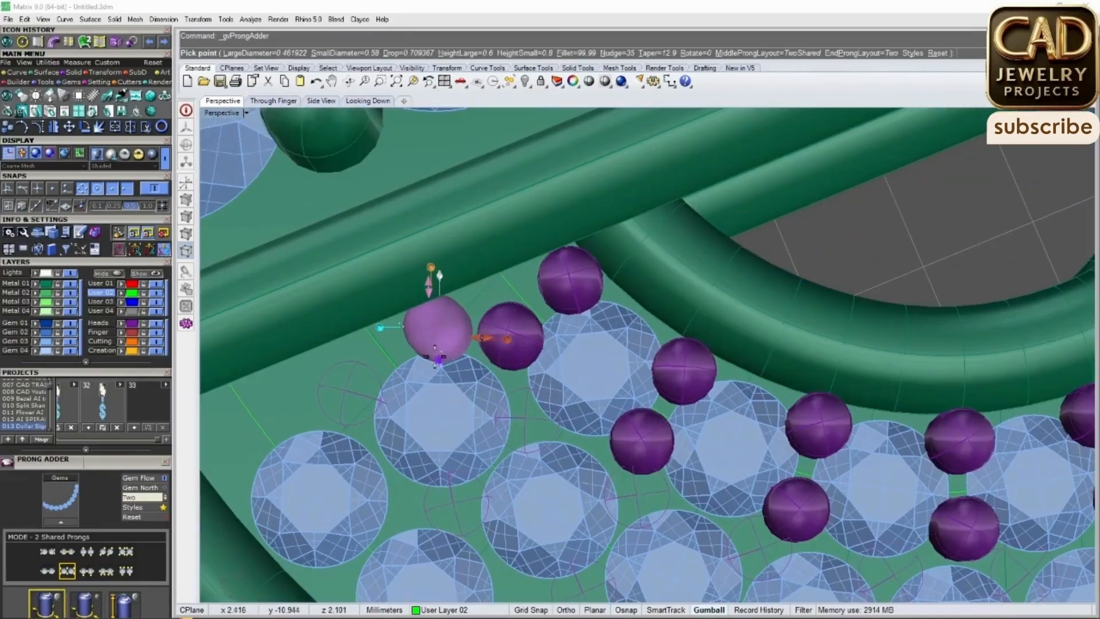
pyautogui.moveTo(439, 360); pyautogui.dragTo(432, 368)
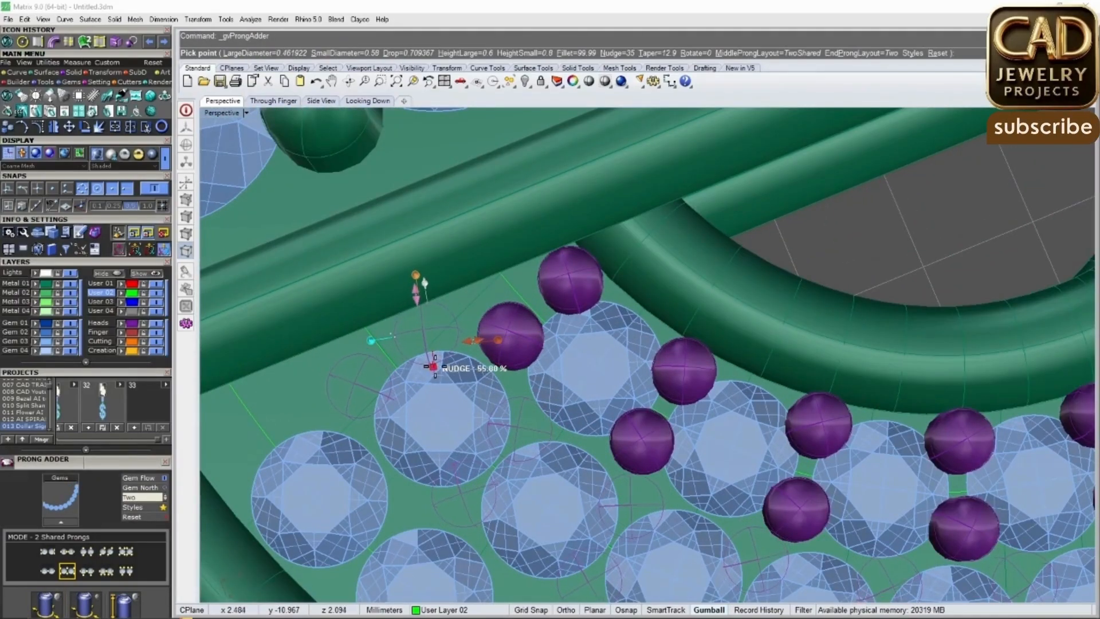
# Add two-shared prongs to the lower-right section's outer gem row, keeping the nudge at 55%
pyautogui.scroll(-6, 544, 413)
pyautogui.scroll(2, 510, 459)
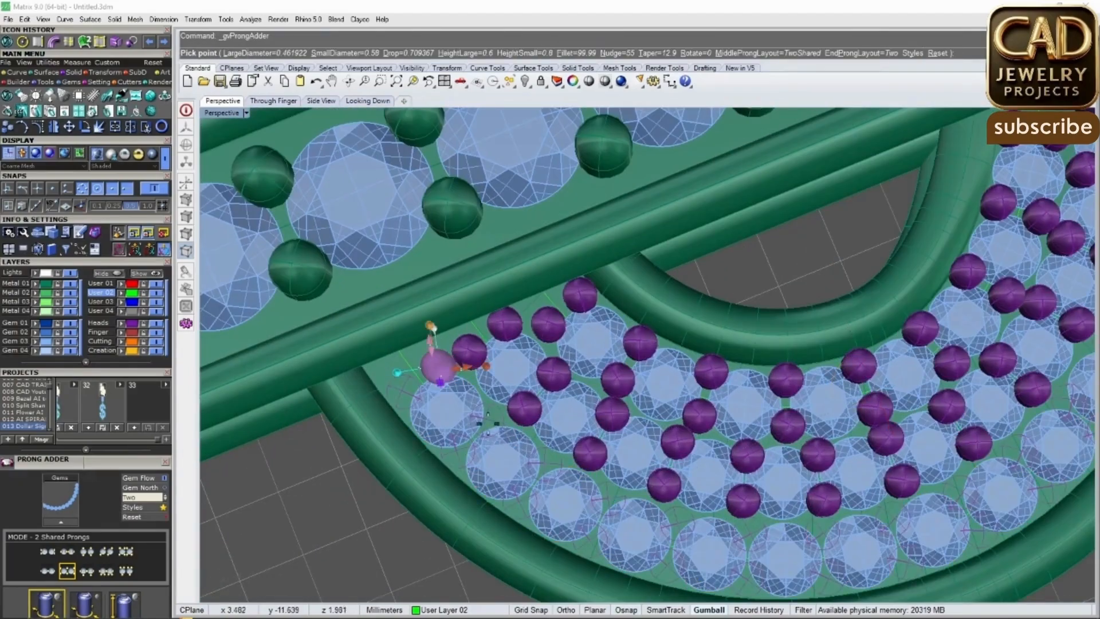
pyautogui.rightClick(462, 389)
pyautogui.scroll(-10, 607, 400)
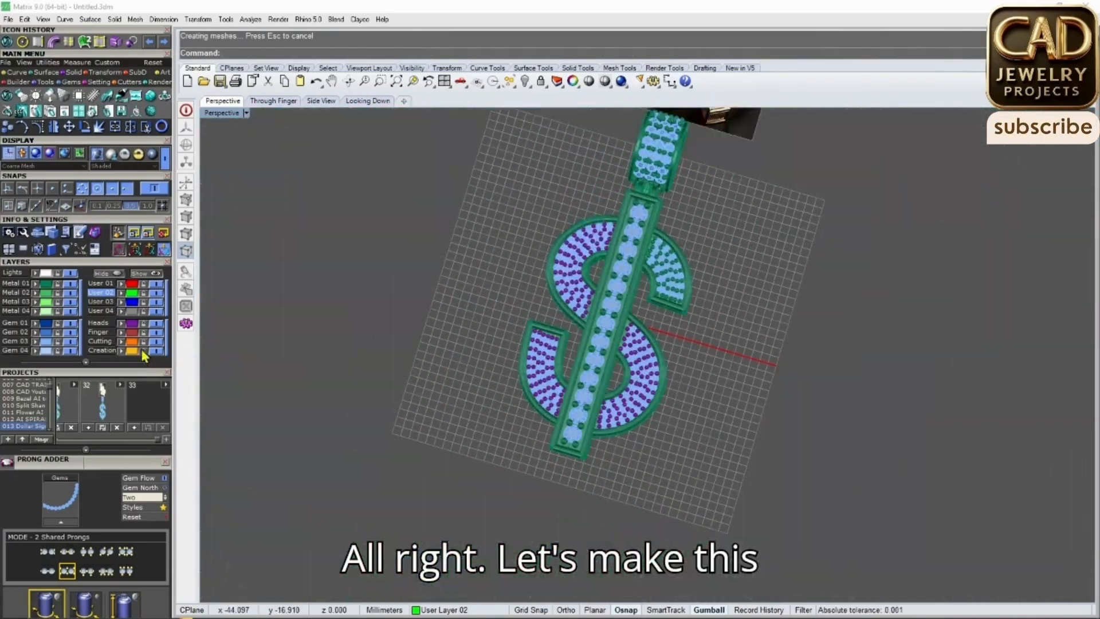
# Move all purple prongs from the Heads layer to Metal 01 and save the whole model as project version 33
pyautogui.click(134, 323)
pyautogui.click(36, 284)
pyautogui.scroll(-6, 597, 378)
pyautogui.moveTo(679, 467); pyautogui.dragTo(734, 471, button='right')
pyautogui.hotkey('ctrl', 'a')
pyautogui.scroll(4, 475, 419)
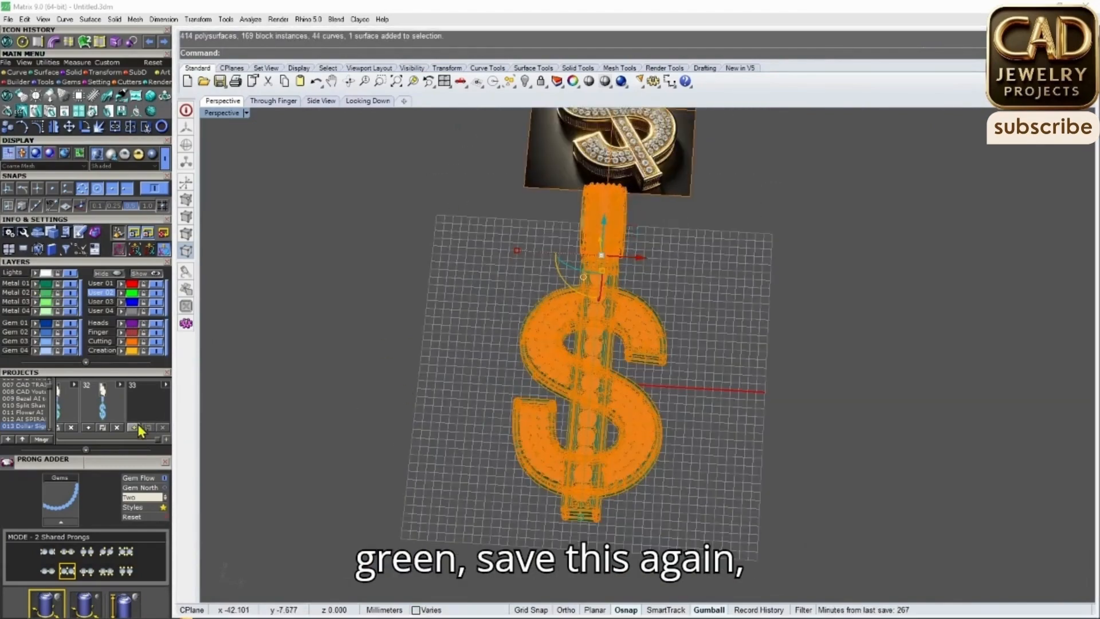
pyautogui.scroll(7, 604, 399)
pyautogui.press('Escape')
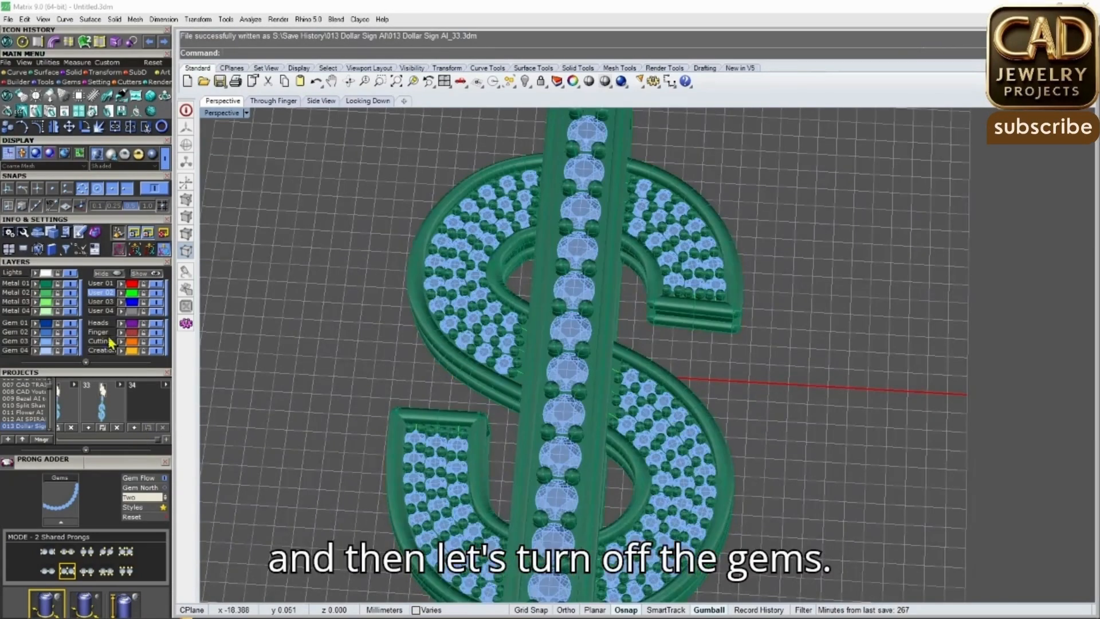
# Hide the gem layers, inspect the bare metal under the pavé rows for gem seats, and show the gems again
pyautogui.click(81, 339)
pyautogui.moveTo(418, 381); pyautogui.dragTo(518, 378, button='right')
pyautogui.scroll(-7, 626, 358)
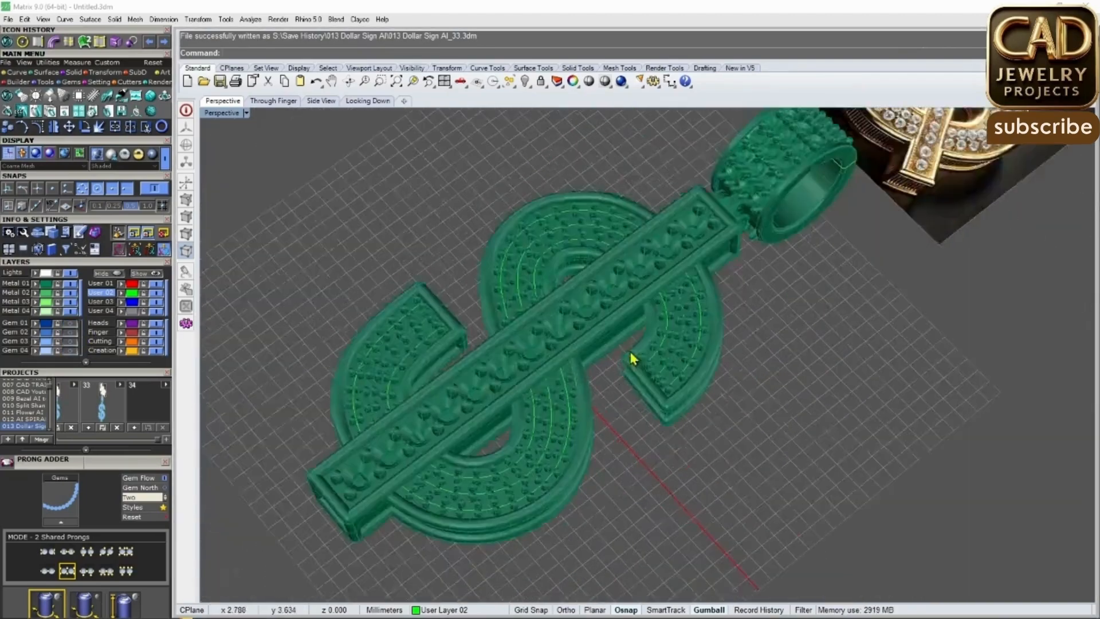
pyautogui.scroll(7, 631, 355)
pyautogui.scroll(-5, 552, 386)
pyautogui.scroll(6, 392, 326)
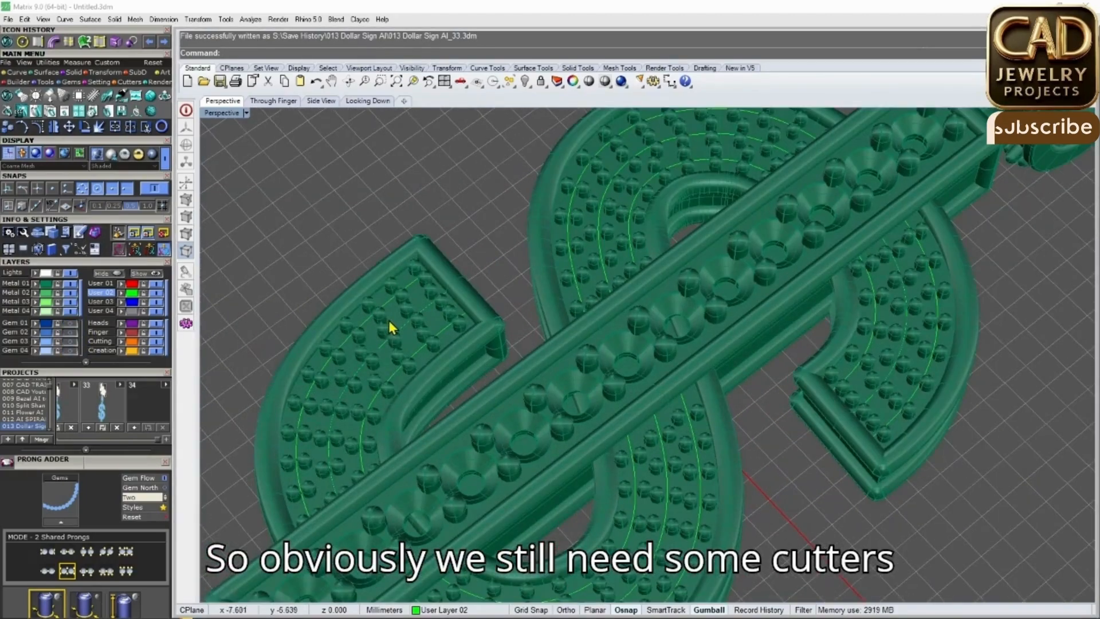
pyautogui.click(82, 347)
# Create gem cutters for all pavé gem rows in the four sections of the S
pyautogui.scroll(-5, 466, 370)
pyautogui.scroll(3, 458, 363)
pyautogui.click(458, 345)
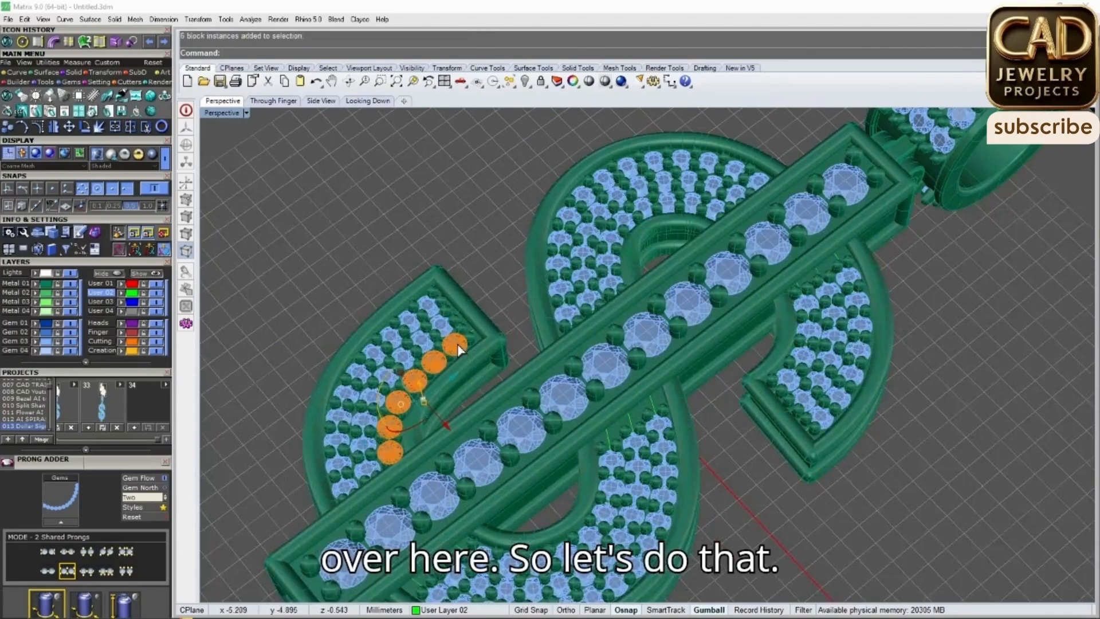
pyautogui.keyDown('shift'); pyautogui.click(433, 308); pyautogui.keyUp('shift')
pyautogui.scroll(5, 437, 322)
pyautogui.keyDown('shift'); pyautogui.click(437, 323); pyautogui.keyUp('shift')
pyautogui.scroll(-5, 478, 343)
pyautogui.scroll(-3, 507, 361)
pyautogui.scroll(3, 527, 482)
pyautogui.scroll(5, 528, 487)
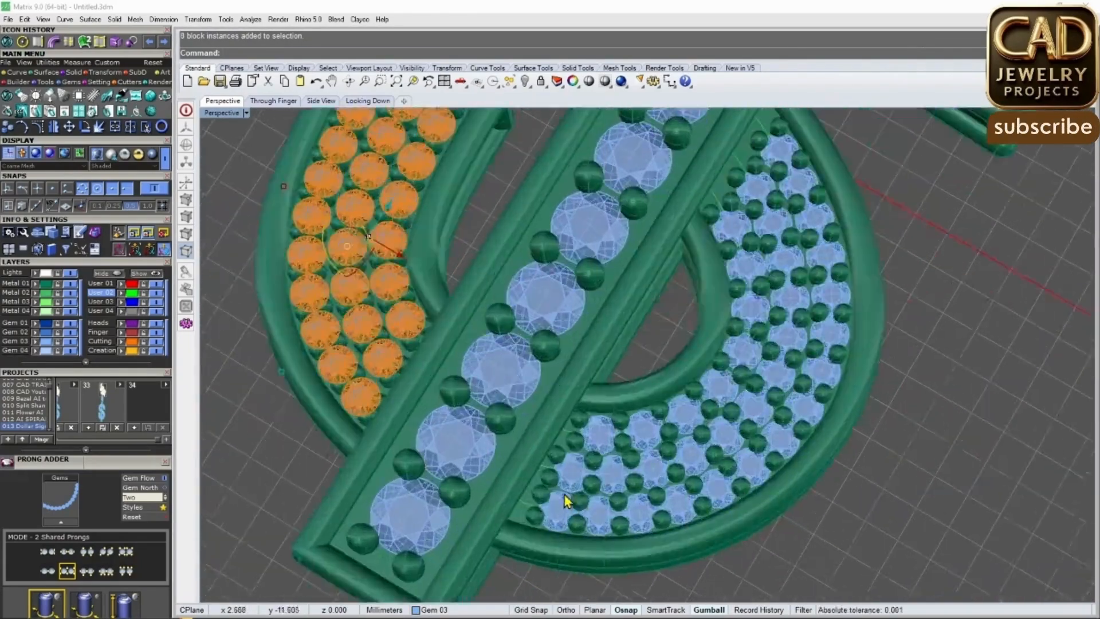
pyautogui.keyDown('shift'); pyautogui.click(618, 451); pyautogui.keyUp('shift')
pyautogui.keyDown('shift'); pyautogui.click(589, 486); pyautogui.keyUp('shift')
pyautogui.keyDown('shift'); pyautogui.click(584, 518); pyautogui.keyUp('shift')
pyautogui.scroll(-5, 589, 486)
pyautogui.scroll(5, 572, 285)
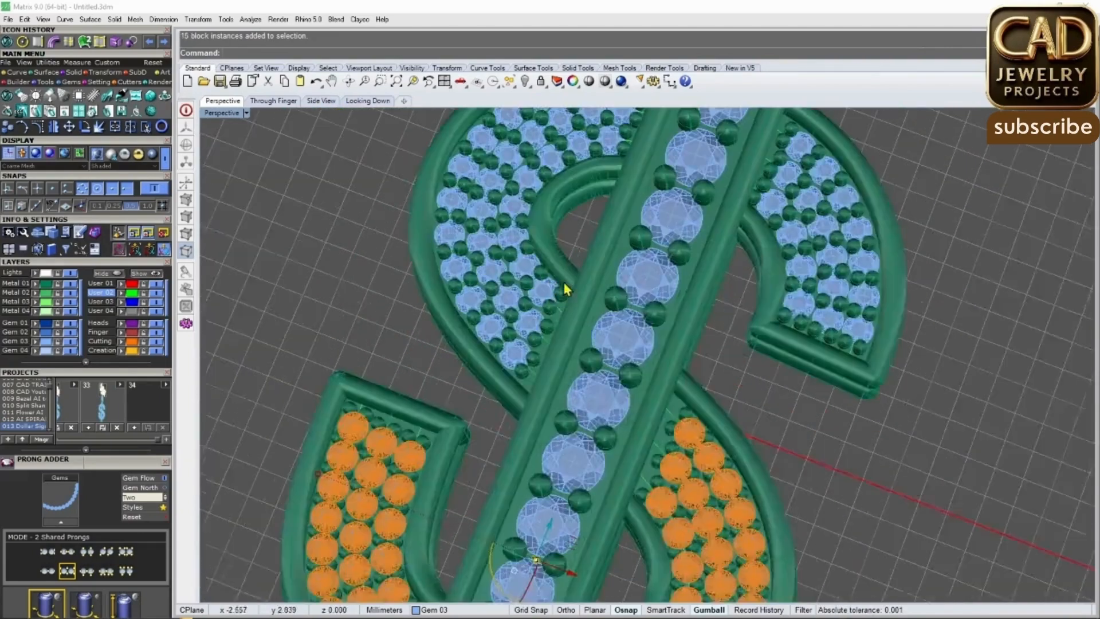
pyautogui.keyDown('shift'); pyautogui.click(544, 297); pyautogui.keyUp('shift')
pyautogui.keyDown('shift'); pyautogui.click(508, 311); pyautogui.keyUp('shift')
pyautogui.keyDown('shift'); pyautogui.click(531, 406); pyautogui.keyUp('shift')
pyautogui.scroll(-4, 676, 332)
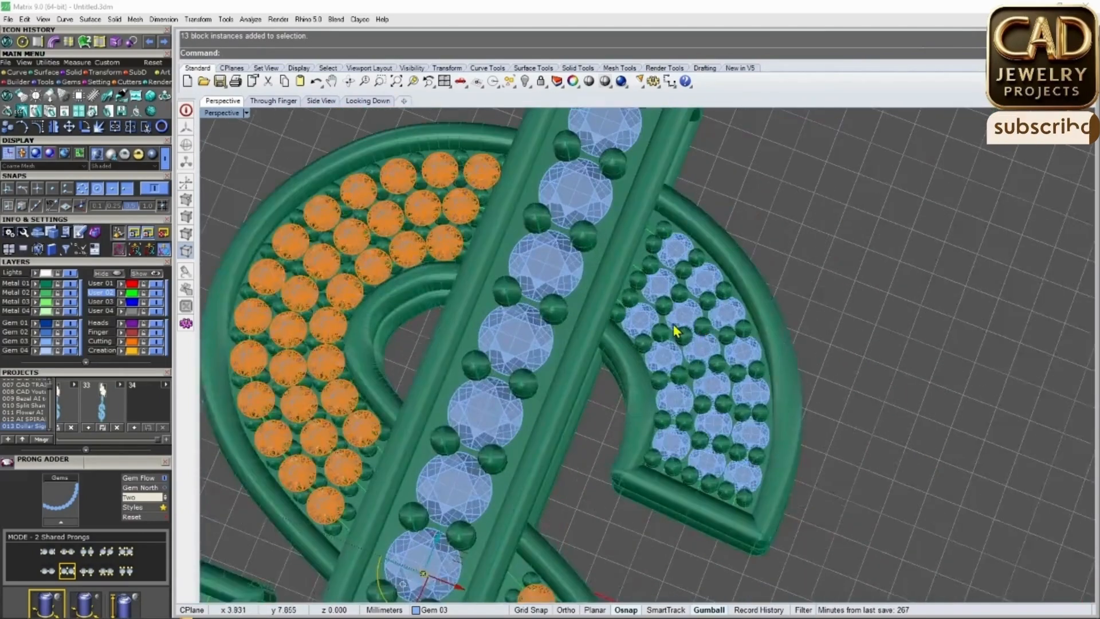
pyautogui.scroll(5, 641, 324)
pyautogui.keyDown('shift'); pyautogui.click(641, 324); pyautogui.keyUp('shift')
pyautogui.keyDown('shift'); pyautogui.click(678, 277); pyautogui.keyUp('shift')
pyautogui.keyDown('shift'); pyautogui.click(694, 245); pyautogui.keyUp('shift')
pyautogui.press('F6')
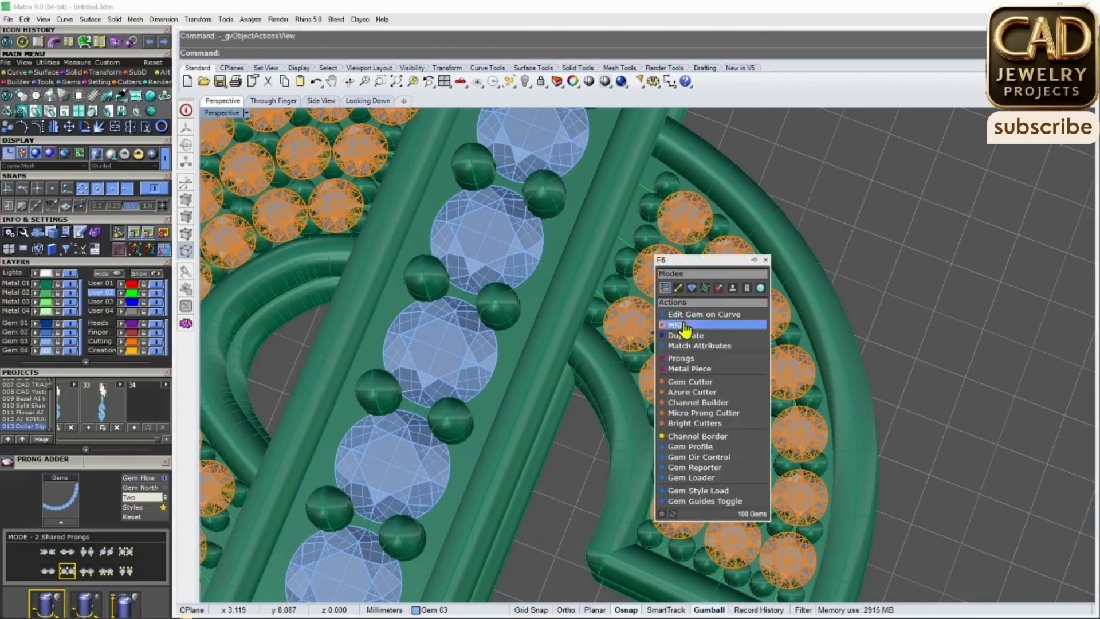
pyautogui.click(702, 382)
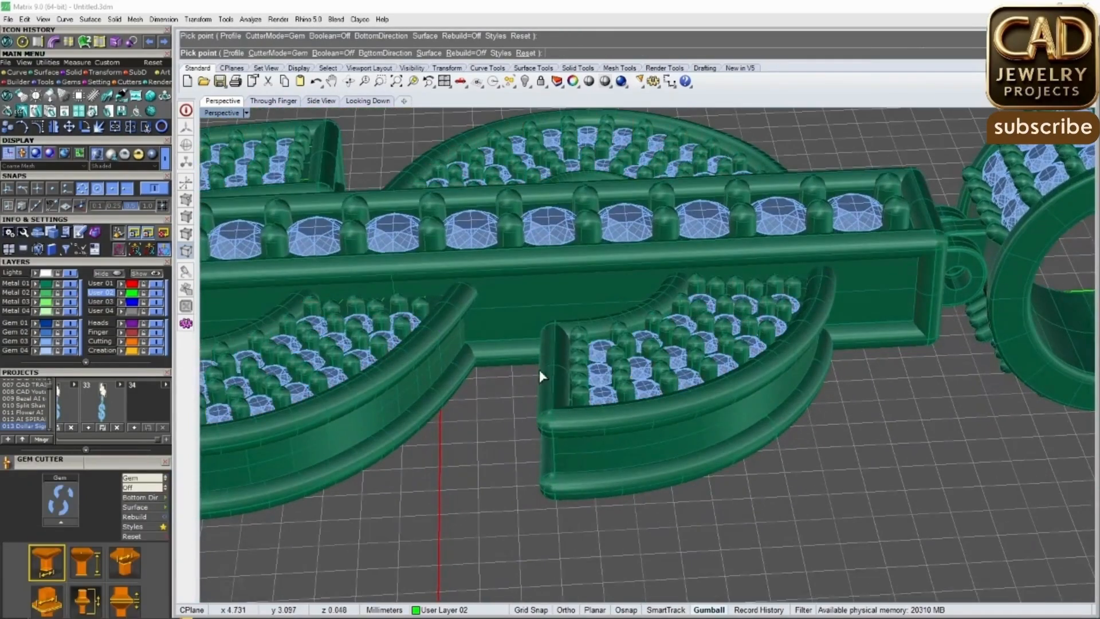
pyautogui.rightClick(614, 442)
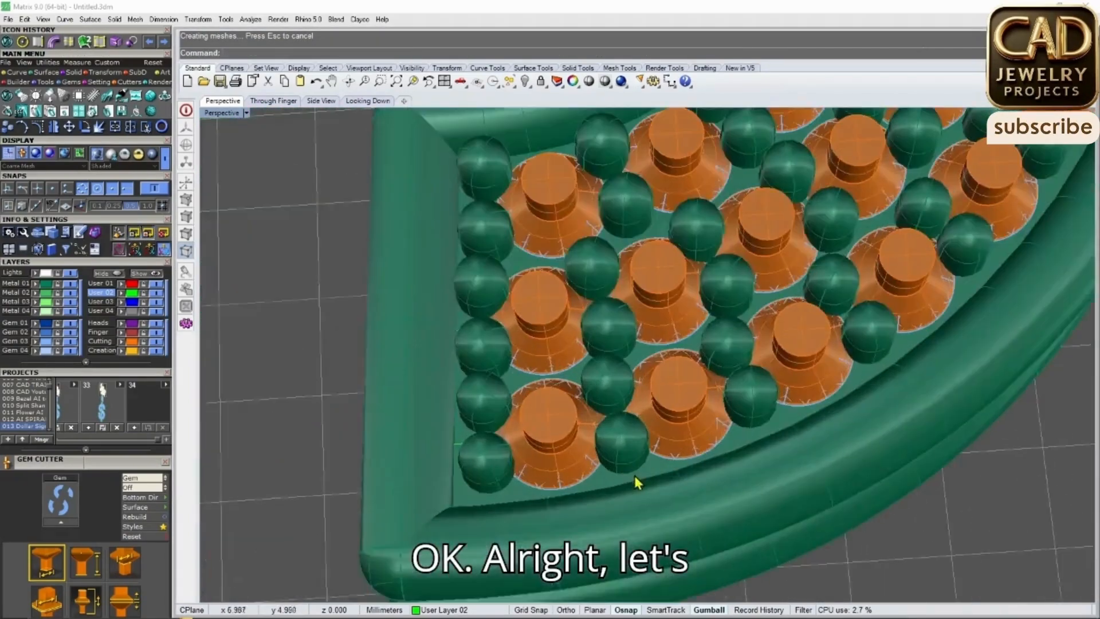
# Subtract the new gem cutters from the S body with a Boolean difference
pyautogui.scroll(3, 658, 469)
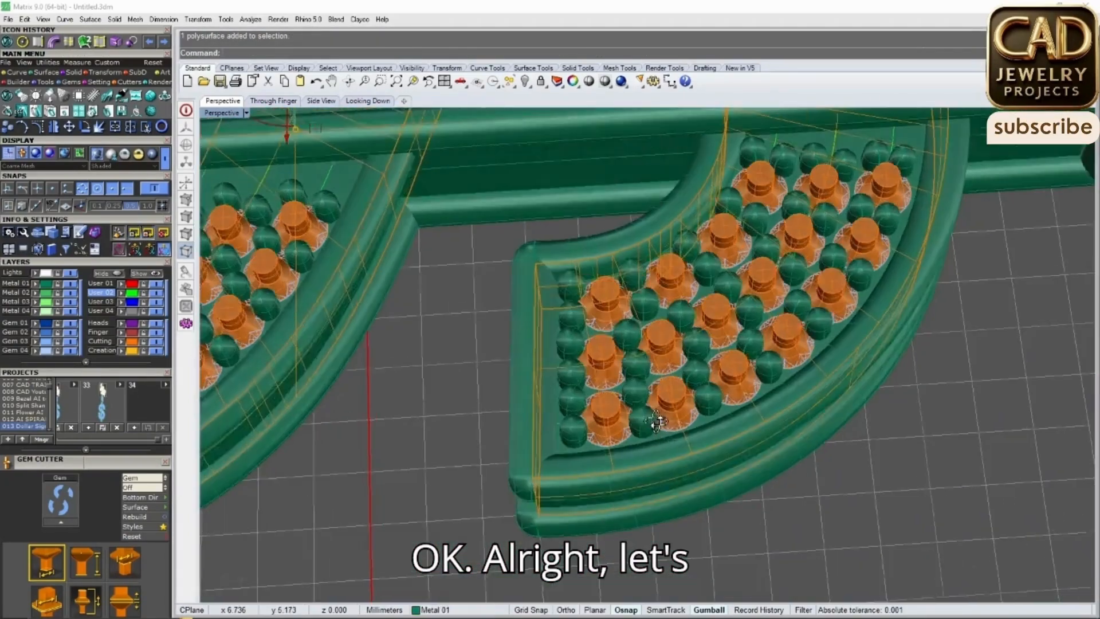
pyautogui.click(655, 375)
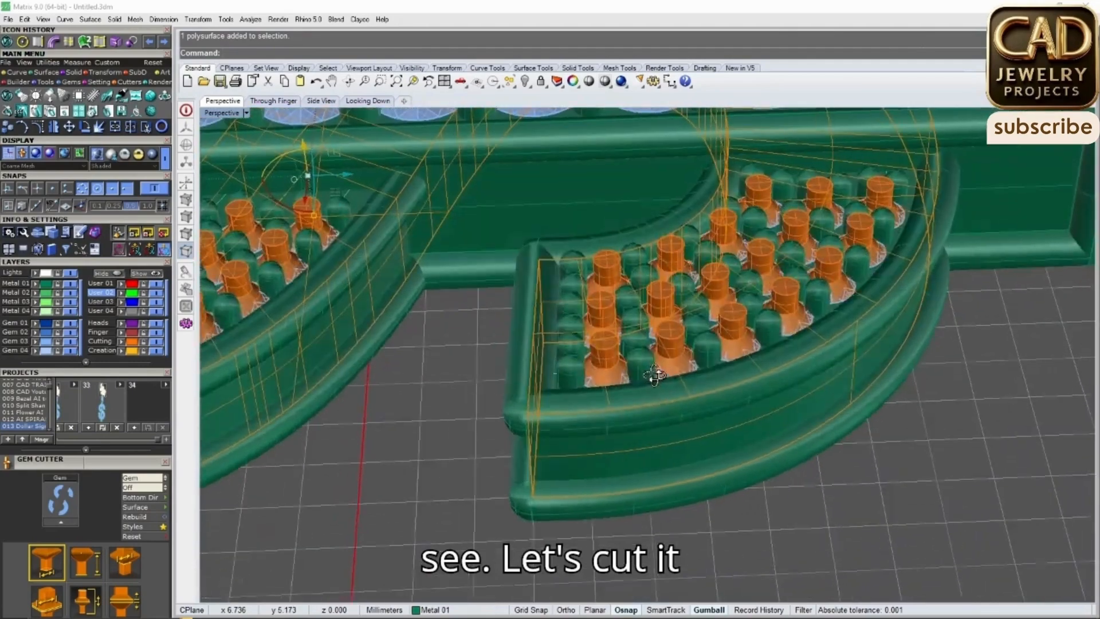
pyautogui.click(67, 75)
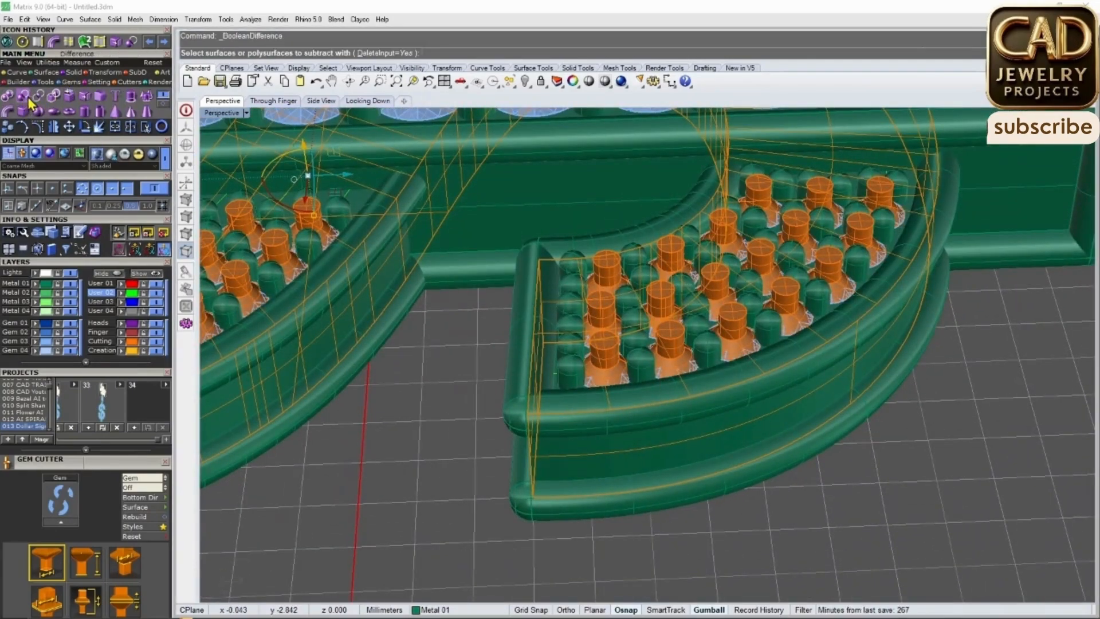
pyautogui.click(607, 268)
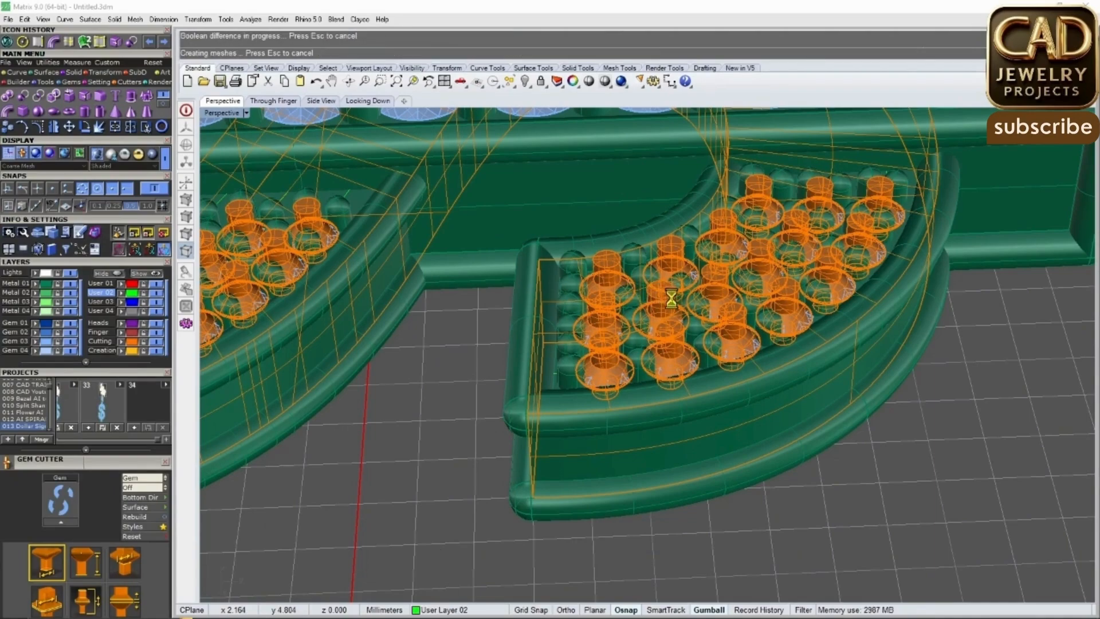
pyautogui.scroll(-6, 680, 315)
pyautogui.moveTo(680, 314); pyautogui.dragTo(603, 362, button='right')
pyautogui.scroll(-5, 737, 359)
pyautogui.scroll(5, 602, 362)
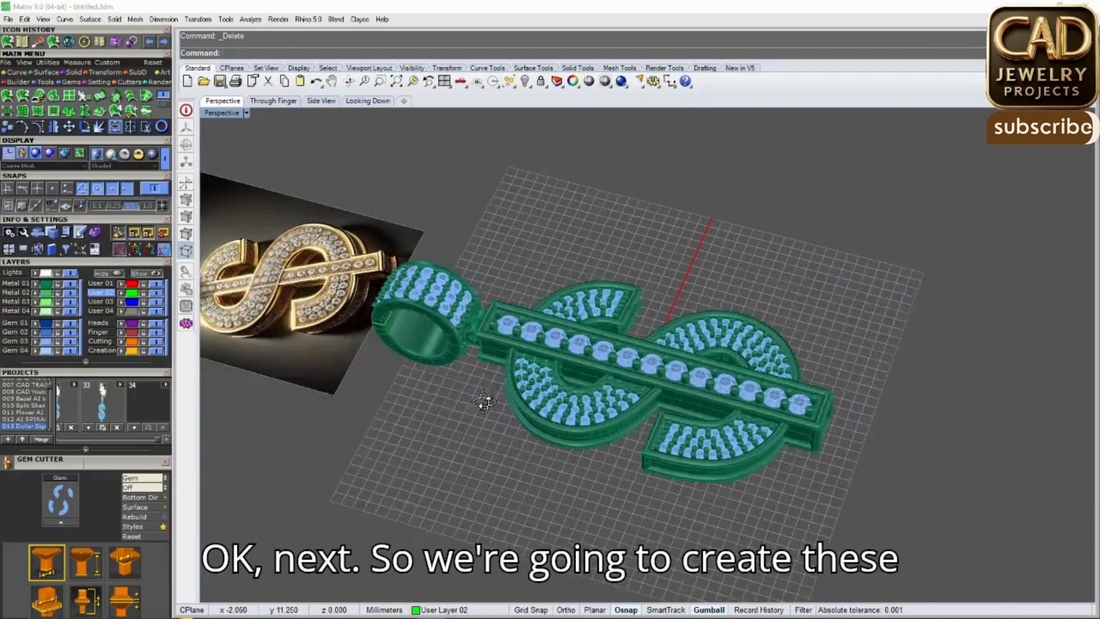
# Examine the ribbed side walls in the reference image and compare them with the plain side walls of the modelled S
pyautogui.scroll(8, 490, 395)
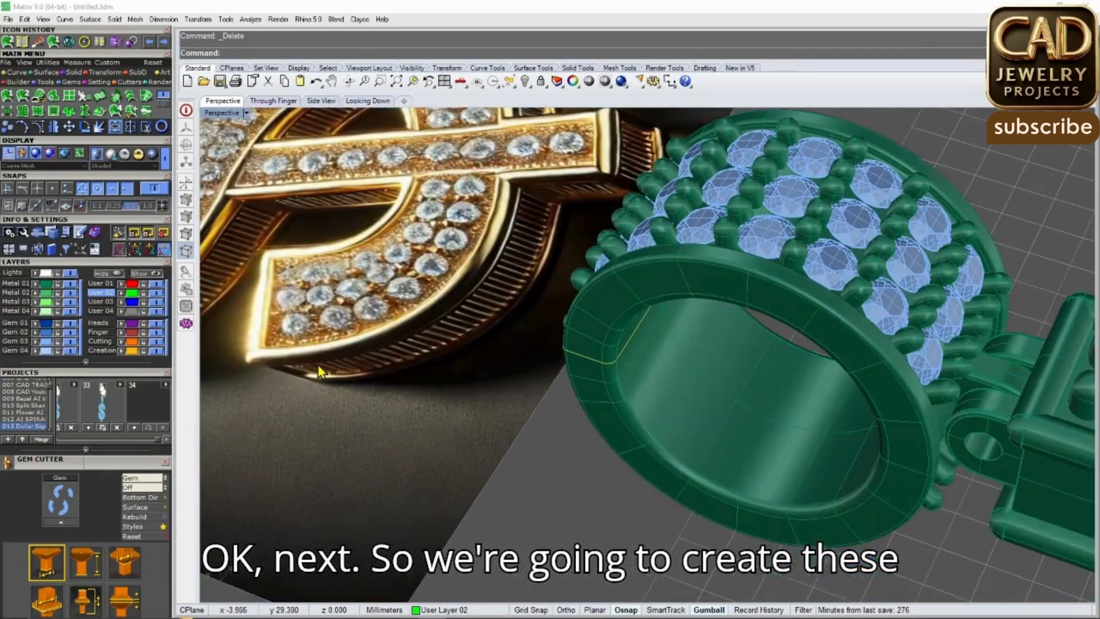
pyautogui.scroll(-6, 318, 365)
pyautogui.moveTo(344, 365); pyautogui.dragTo(287, 330, button='right')
pyautogui.scroll(5, 280, 327)
pyautogui.scroll(-3, 312, 282)
pyautogui.keyDown('shift'); pyautogui.moveTo(312, 282); pyautogui.dragTo(366, 307, button='right'); pyautogui.keyUp('shift')
pyautogui.scroll(6, 381, 218)
pyautogui.scroll(-5, 324, 277)
pyautogui.scroll(4, 304, 405)
pyautogui.scroll(5, 306, 409)
pyautogui.scroll(-4, 541, 439)
pyautogui.scroll(4, 544, 404)
pyautogui.scroll(-6, 544, 404)
pyautogui.scroll(4, 507, 392)
pyautogui.scroll(-5, 356, 350)
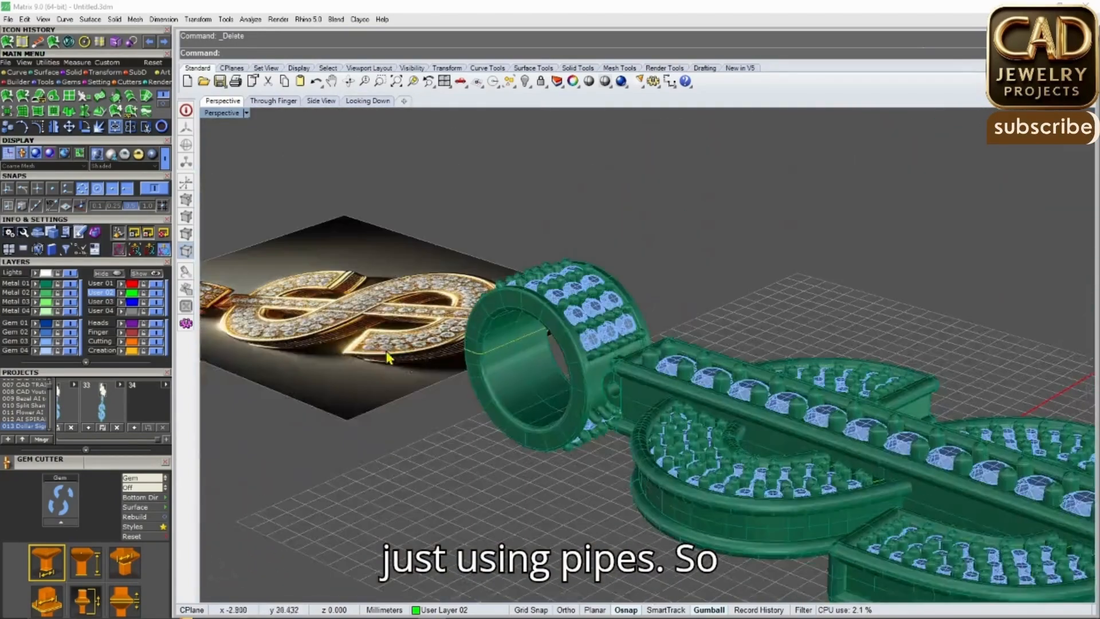
pyautogui.scroll(-3, 355, 349)
pyautogui.scroll(5, 727, 481)
pyautogui.scroll(-4, 806, 462)
pyautogui.scroll(5, 686, 431)
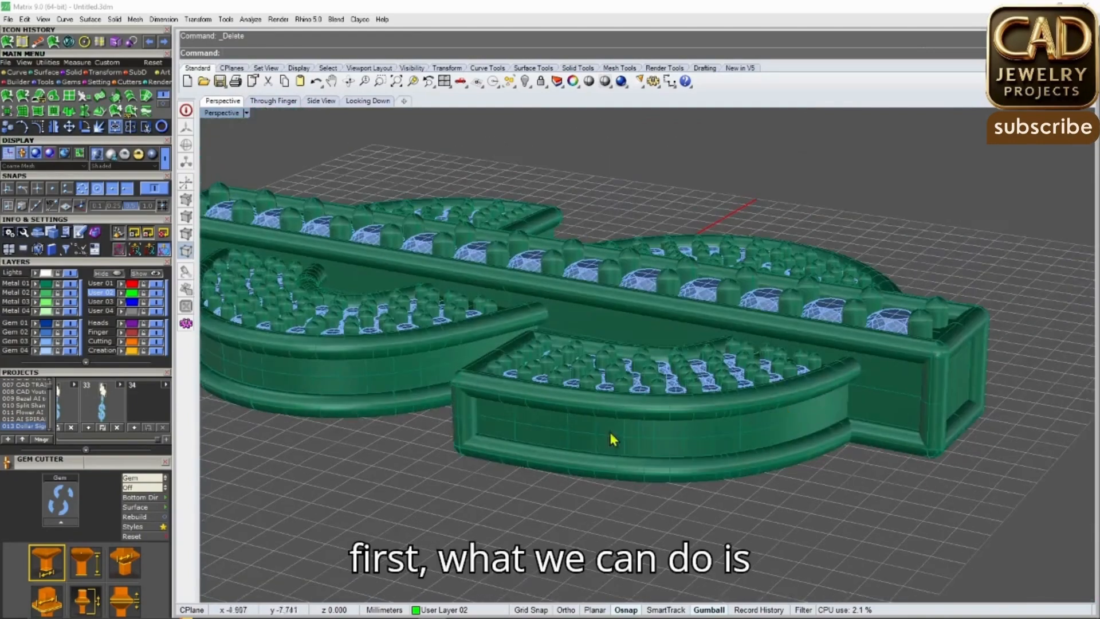
# Extract a vertical isocurve near the end of the S side wall and a lengthwise isocurve along the wall's center
pyautogui.scroll(3, 573, 430)
pyautogui.click(17, 72)
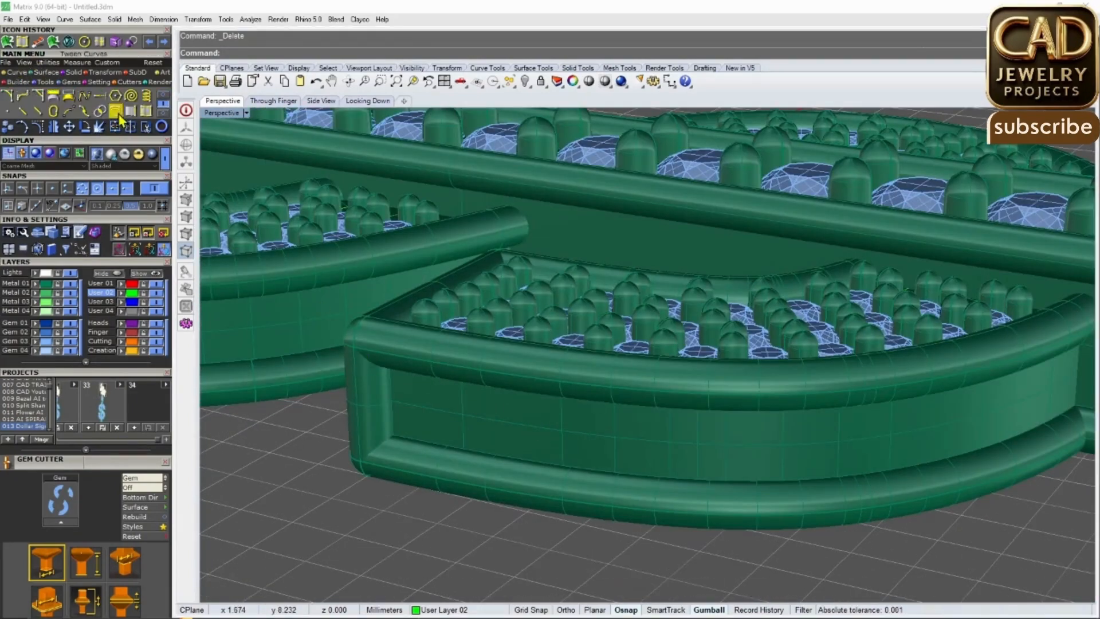
pyautogui.click(164, 100)
pyautogui.scroll(3, 399, 395)
pyautogui.click(399, 395)
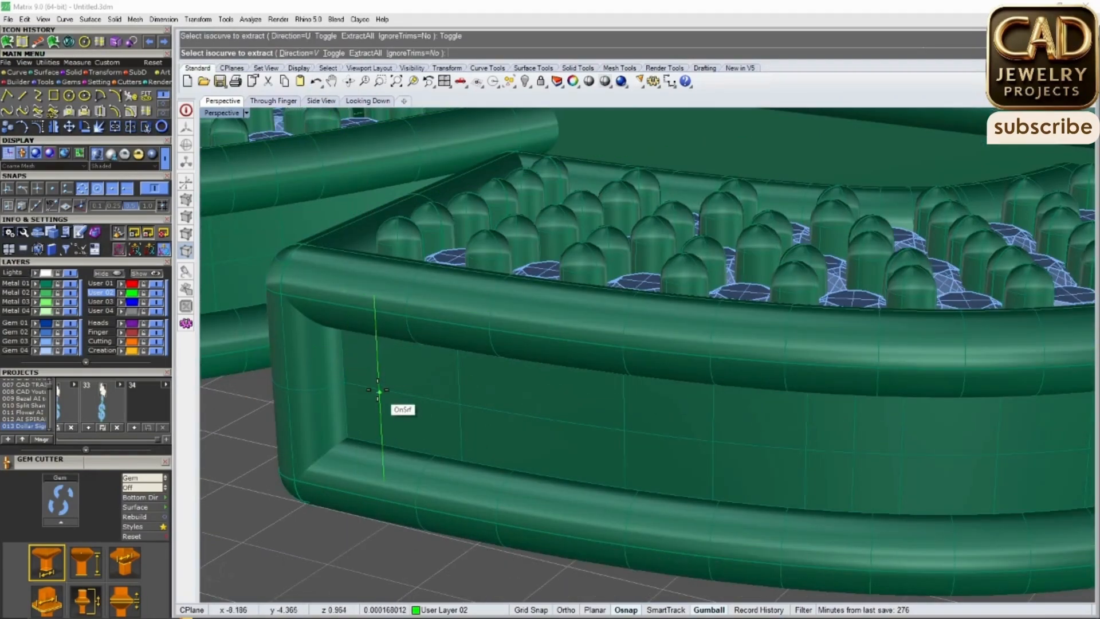
pyautogui.click(374, 387)
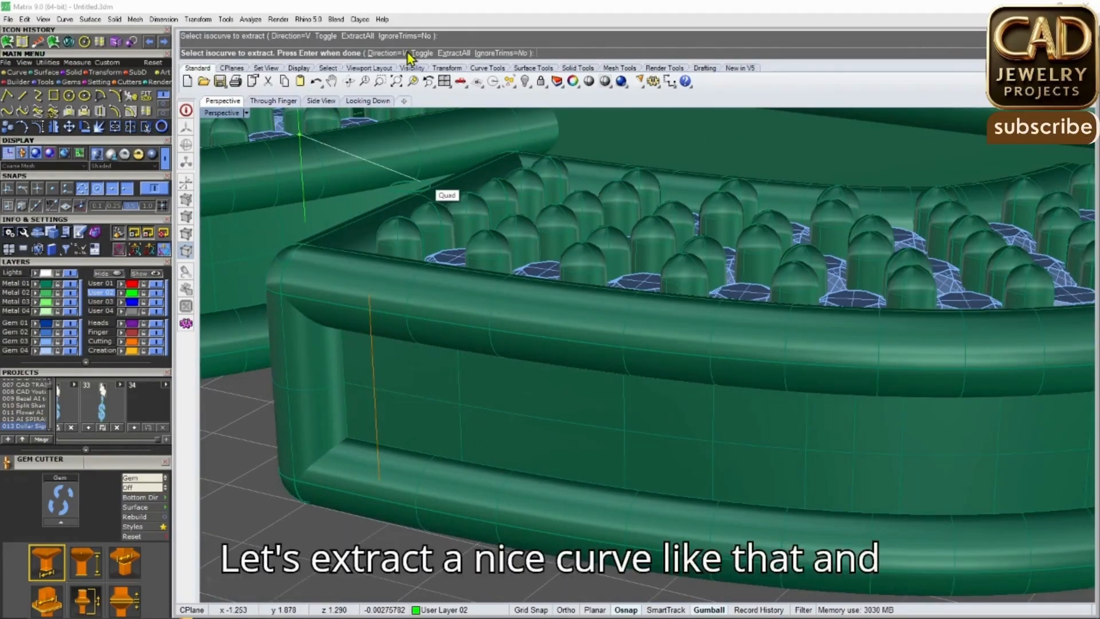
pyautogui.click(410, 396)
pyautogui.press('Return')
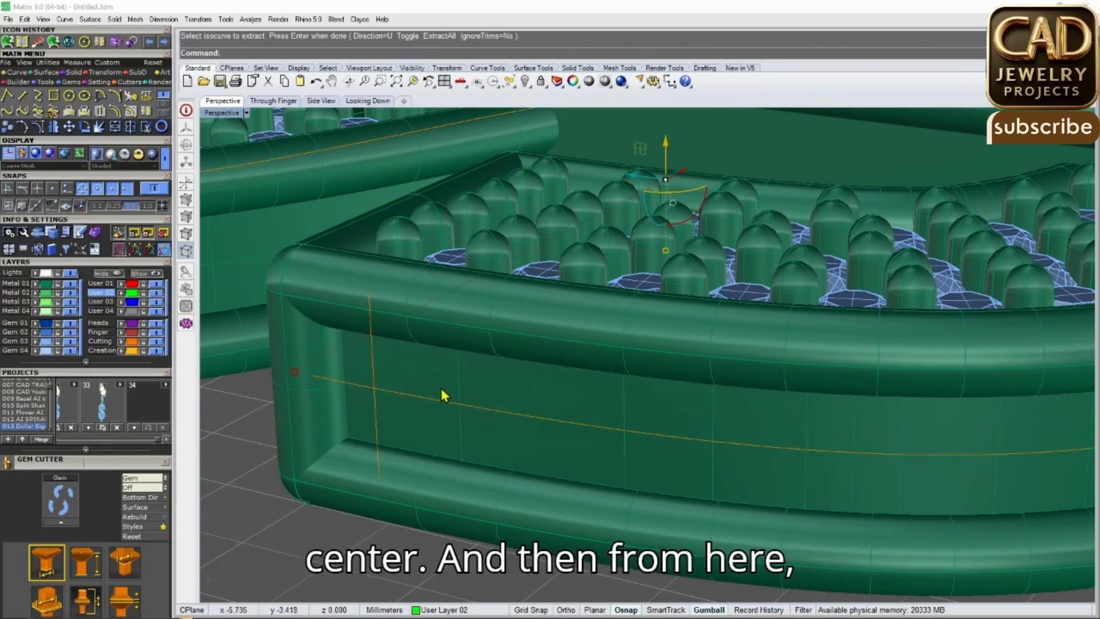
# Array the vertical curve along the lengthwise curve from its midpoint base point, with 55 items in Freeform orientation
pyautogui.click(371, 360)
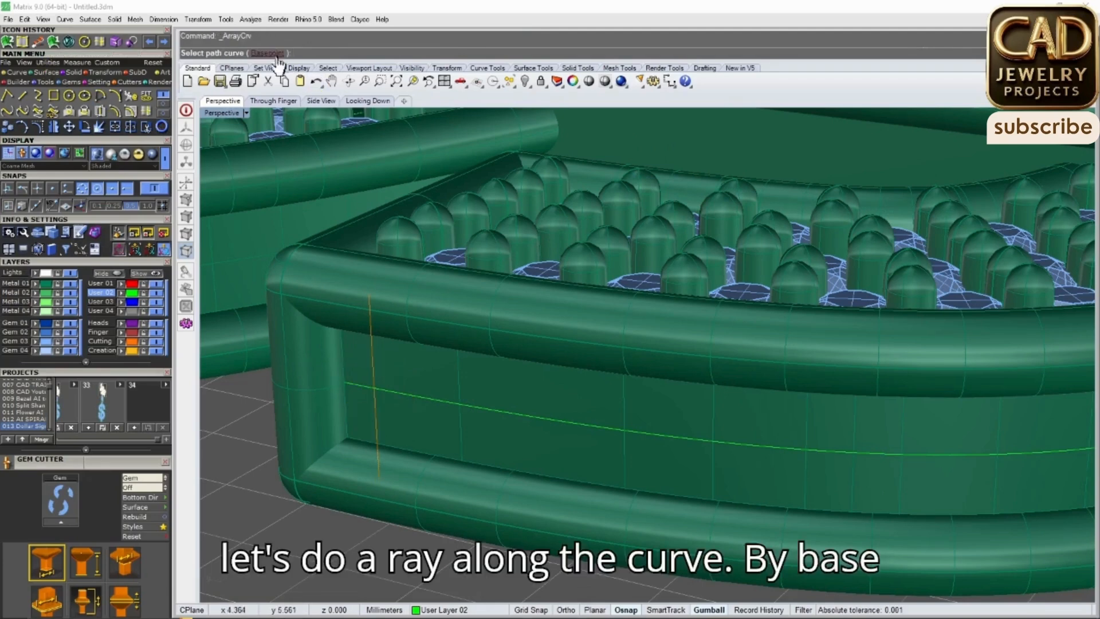
pyautogui.click(274, 54)
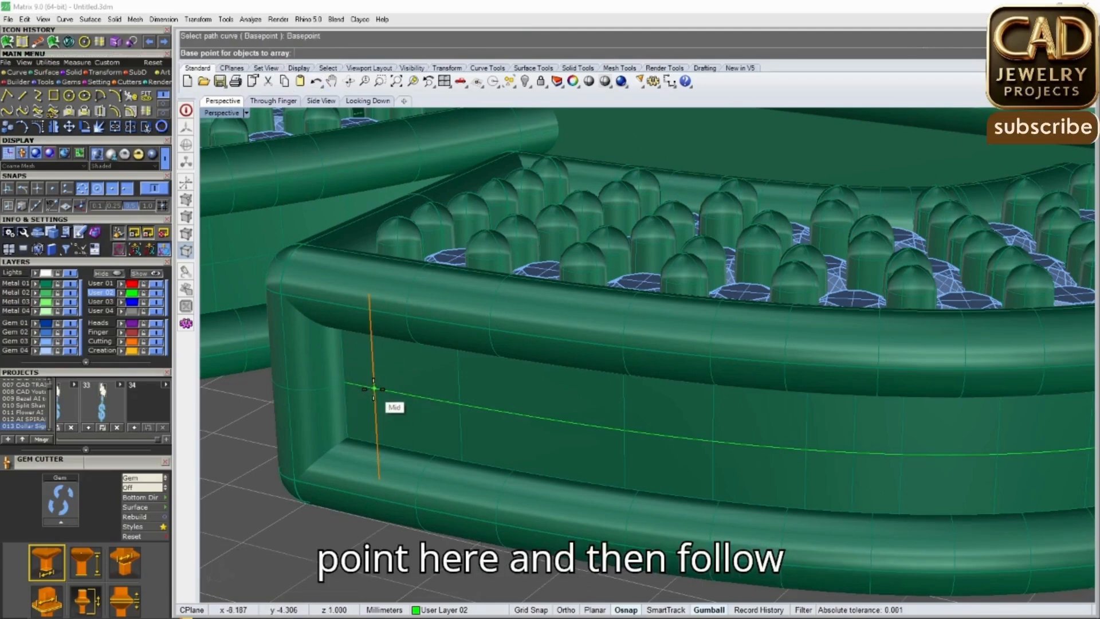
pyautogui.click(421, 397)
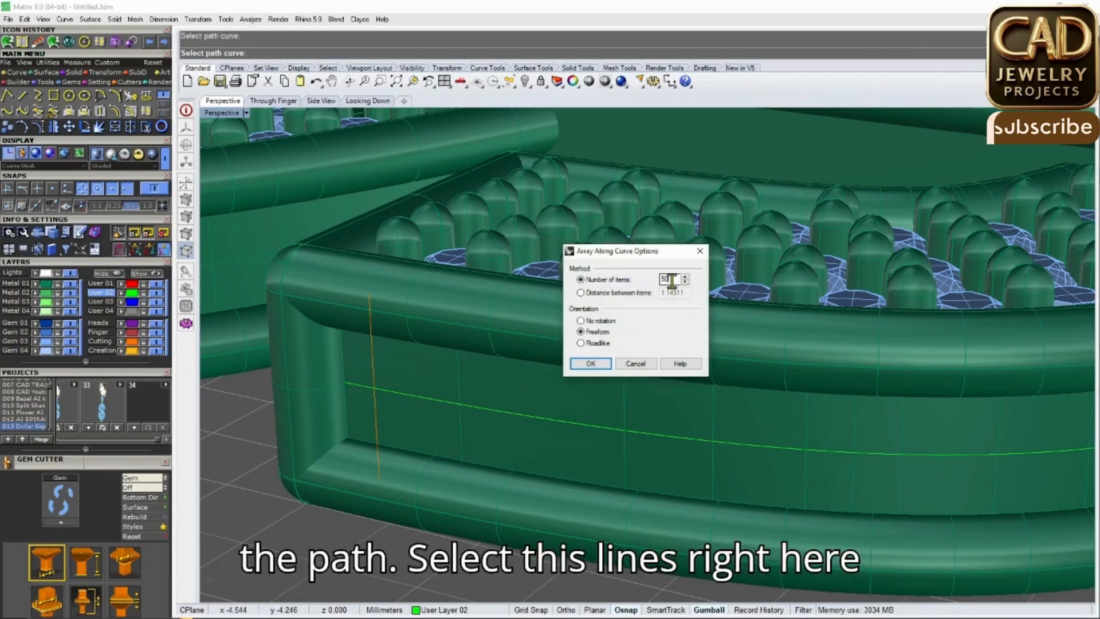
pyautogui.moveTo(672, 280); pyautogui.dragTo(663, 281)
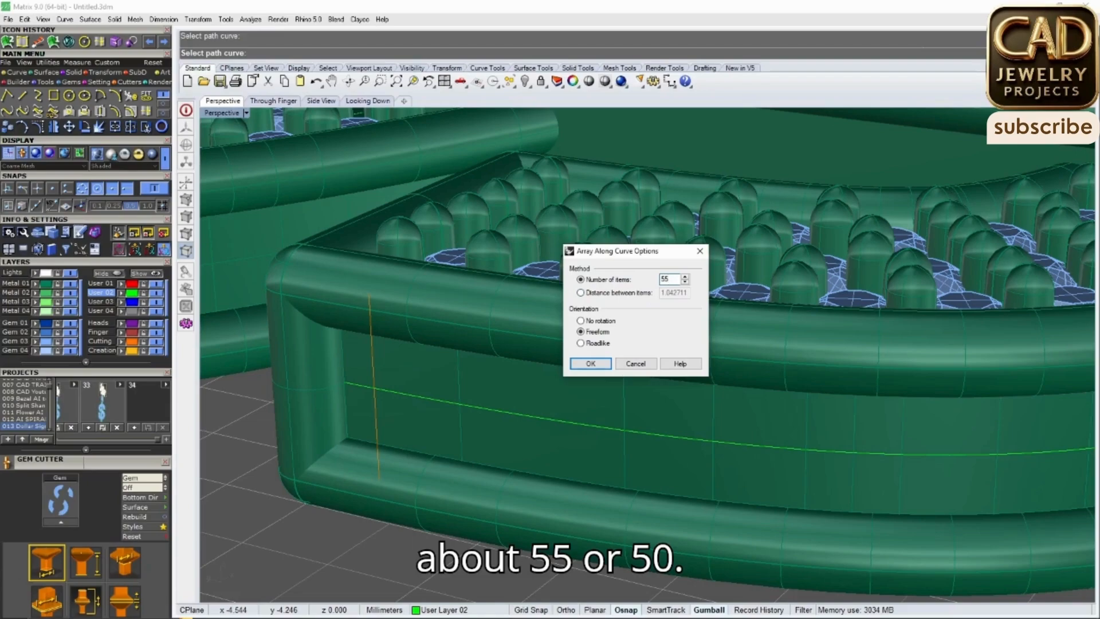
pyautogui.click(591, 363)
# Examine the arrayed vertical lines around the S and the bare side wall on the opposite side
pyautogui.scroll(-5, 535, 370)
pyautogui.moveTo(536, 422); pyautogui.dragTo(413, 396, button='right')
pyautogui.scroll(-6, 413, 395)
pyautogui.scroll(7, 630, 380)
pyautogui.moveTo(630, 381); pyautogui.dragTo(723, 396, button='right')
pyautogui.scroll(-6, 572, 411)
pyautogui.scroll(4, 619, 432)
pyautogui.scroll(3, 620, 432)
pyautogui.scroll(-6, 667, 412)
pyautogui.scroll(-5, 693, 411)
pyautogui.scroll(6, 576, 418)
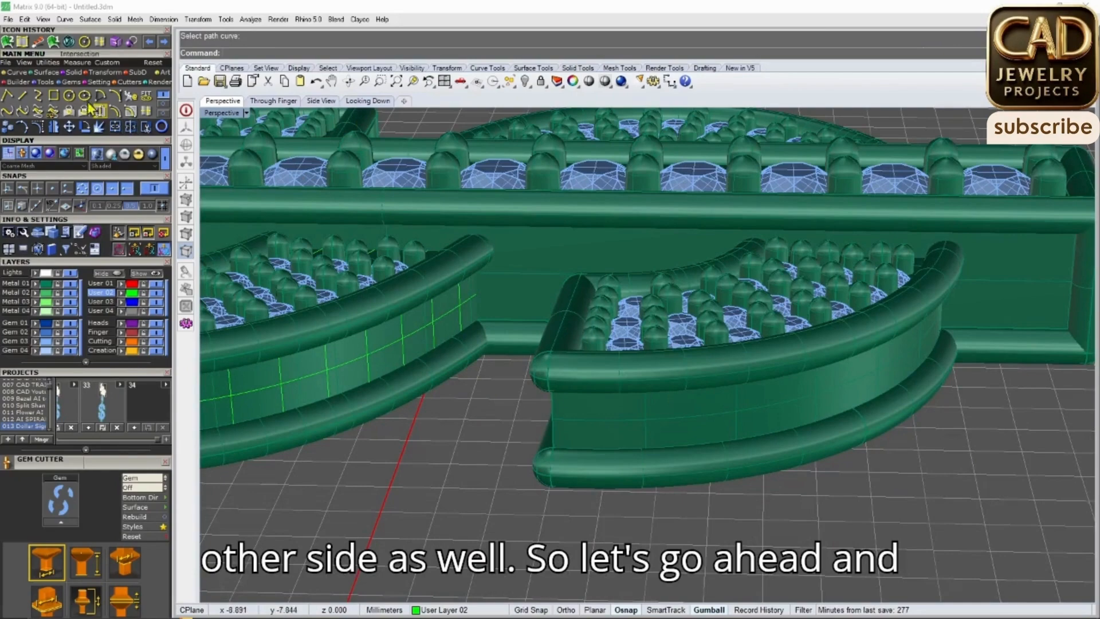
# Duplicate the vertical edge at the open end of the S, pipe it at 0.8 mm diameter, and move the pipe to Metal 01
pyautogui.scroll(4, 616, 427)
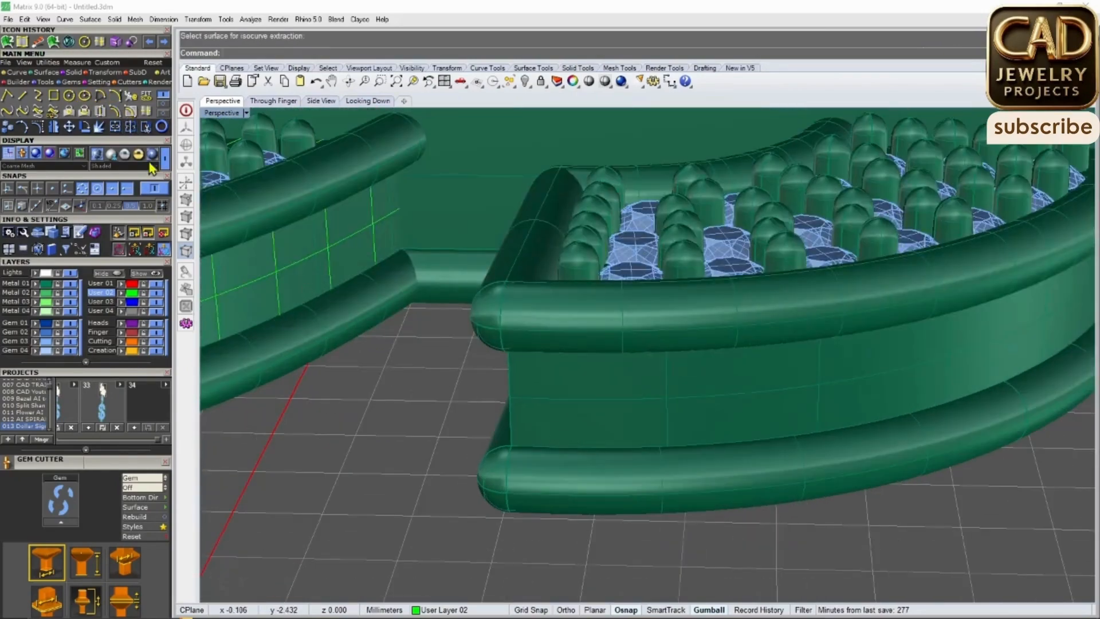
pyautogui.click(147, 111)
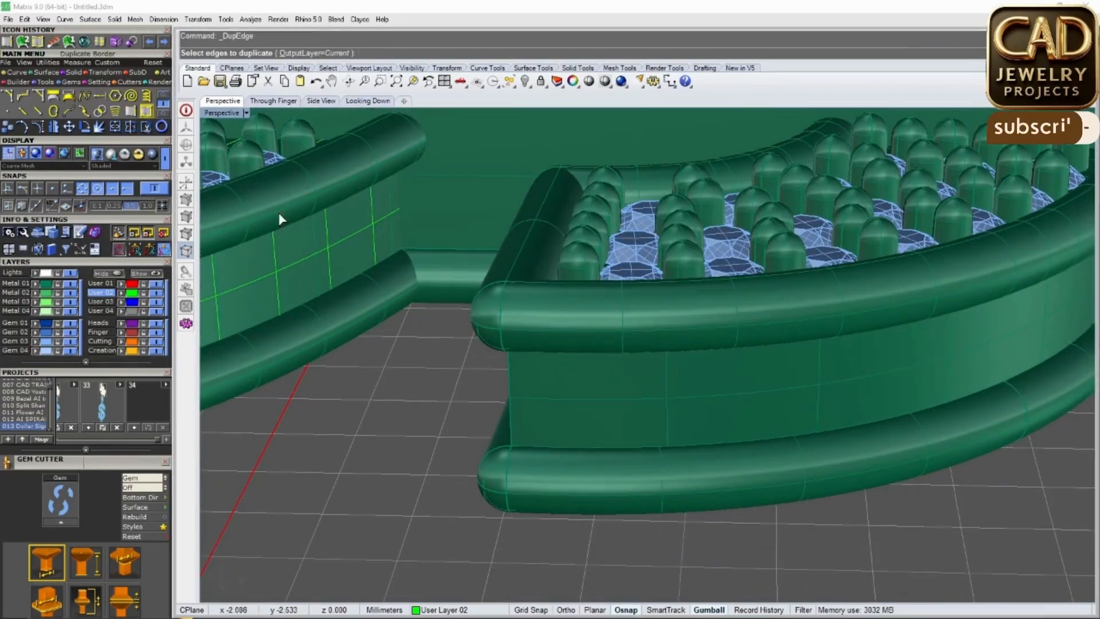
pyautogui.click(511, 400)
pyautogui.press('Return')
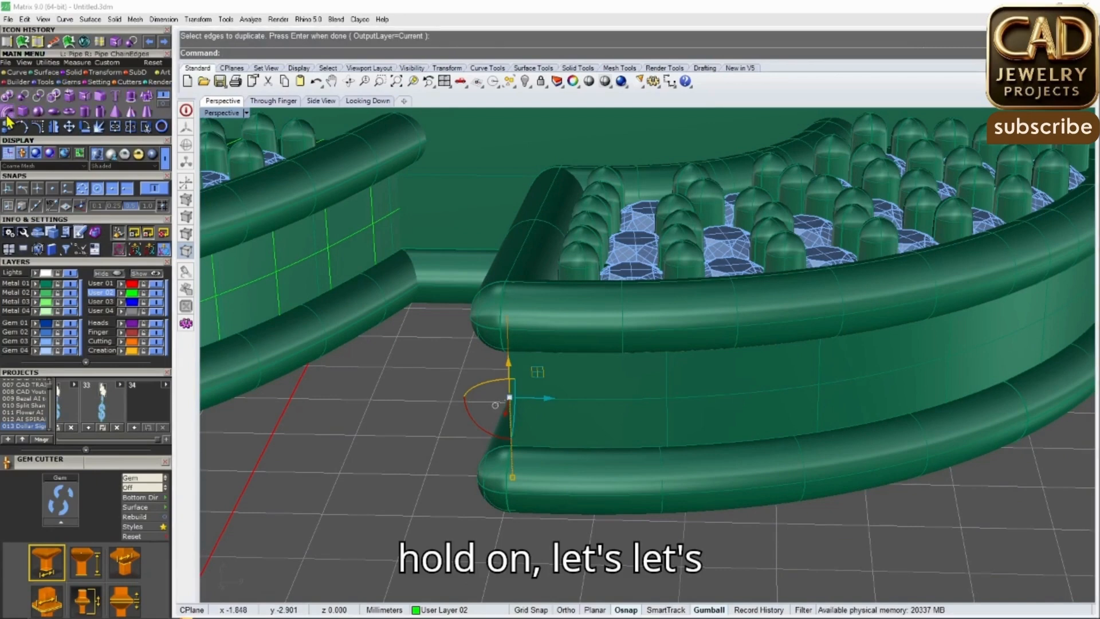
pyautogui.click(8, 114)
pyautogui.press('Return')
pyautogui.press('Return')
pyautogui.press('Return')
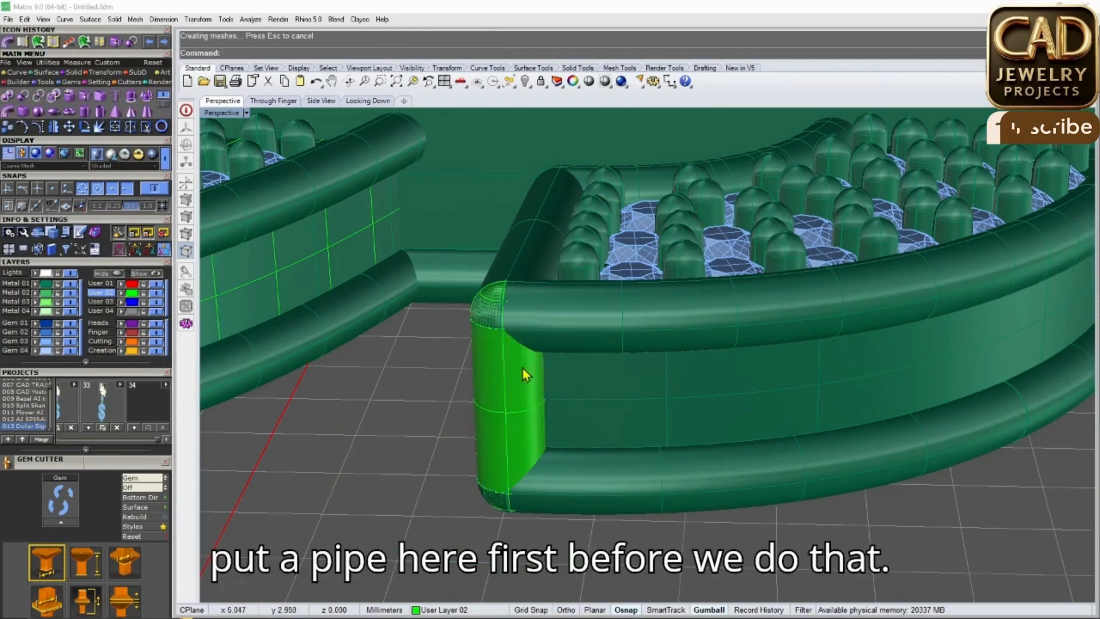
pyautogui.click(516, 385)
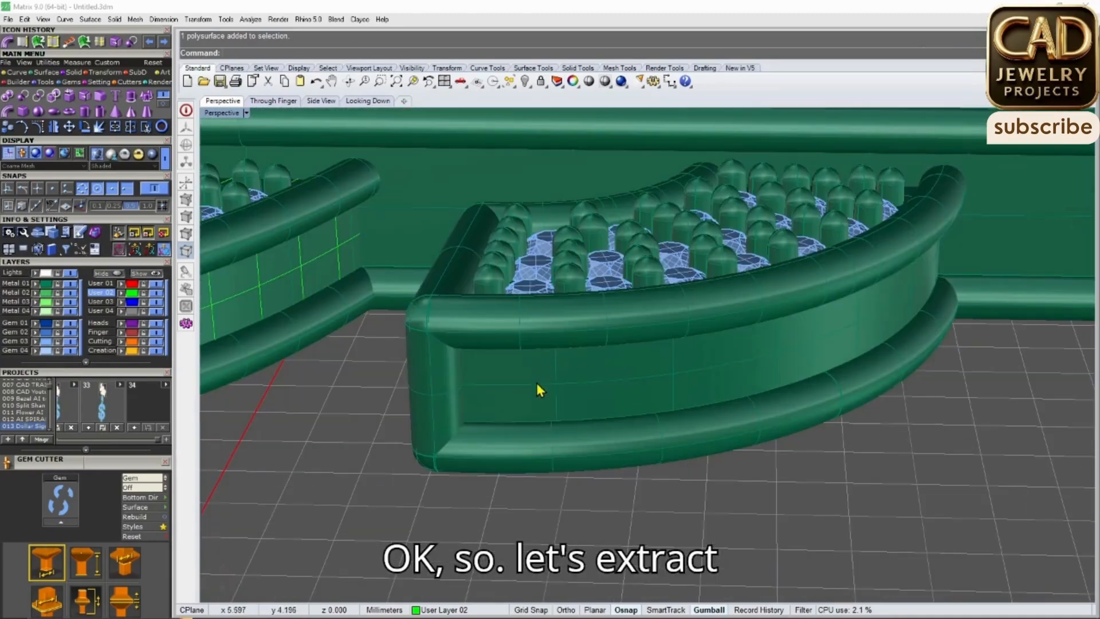
# Extract a lengthwise center isocurve and a vertical isocurve near the end of the opposite S side wall
pyautogui.click(537, 383)
pyautogui.press('Escape')
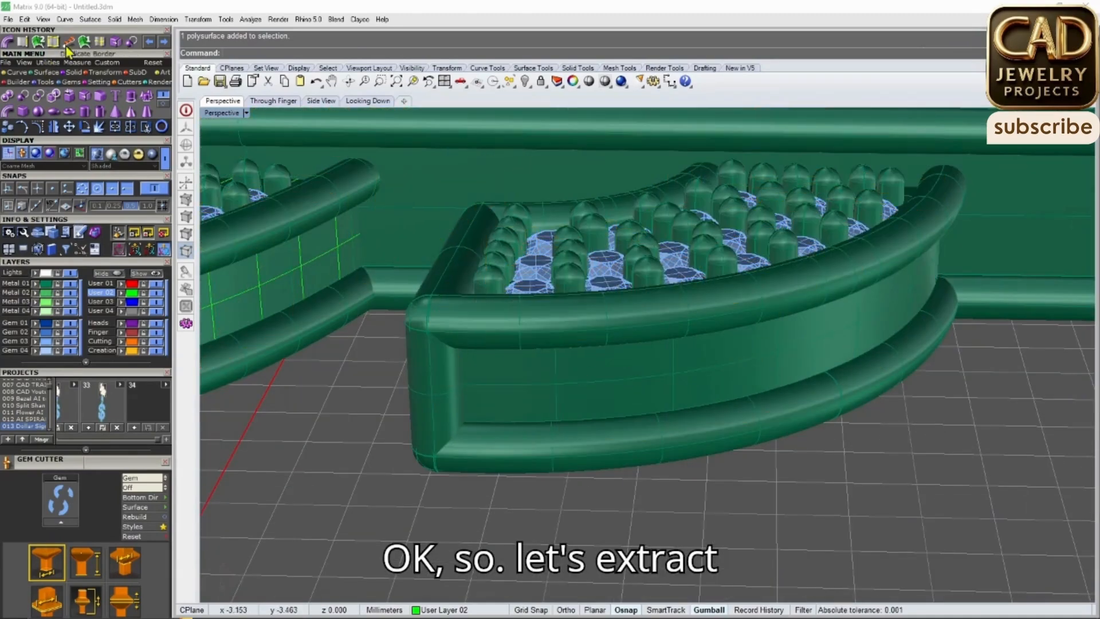
pyautogui.click(101, 46)
pyautogui.scroll(5, 545, 393)
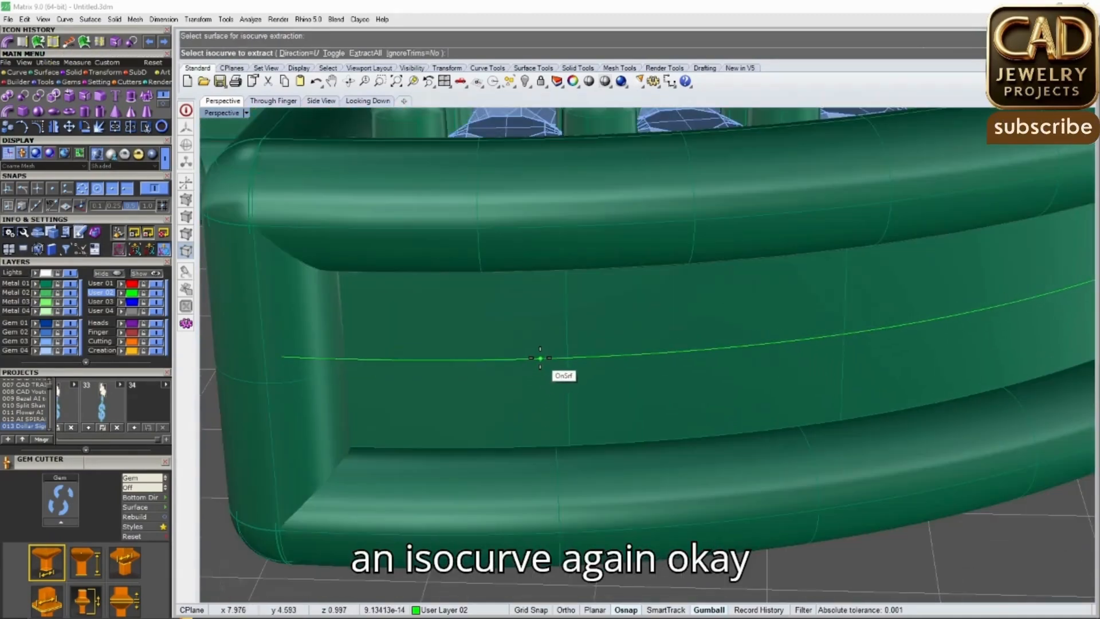
pyautogui.click(540, 359)
pyautogui.press('Return')
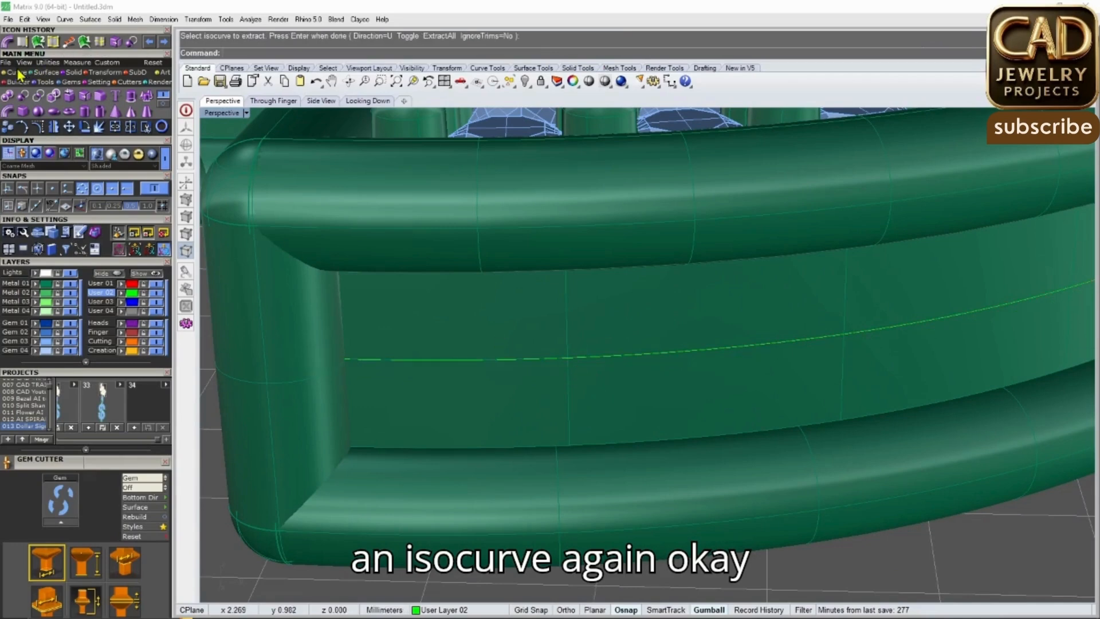
pyautogui.click(18, 73)
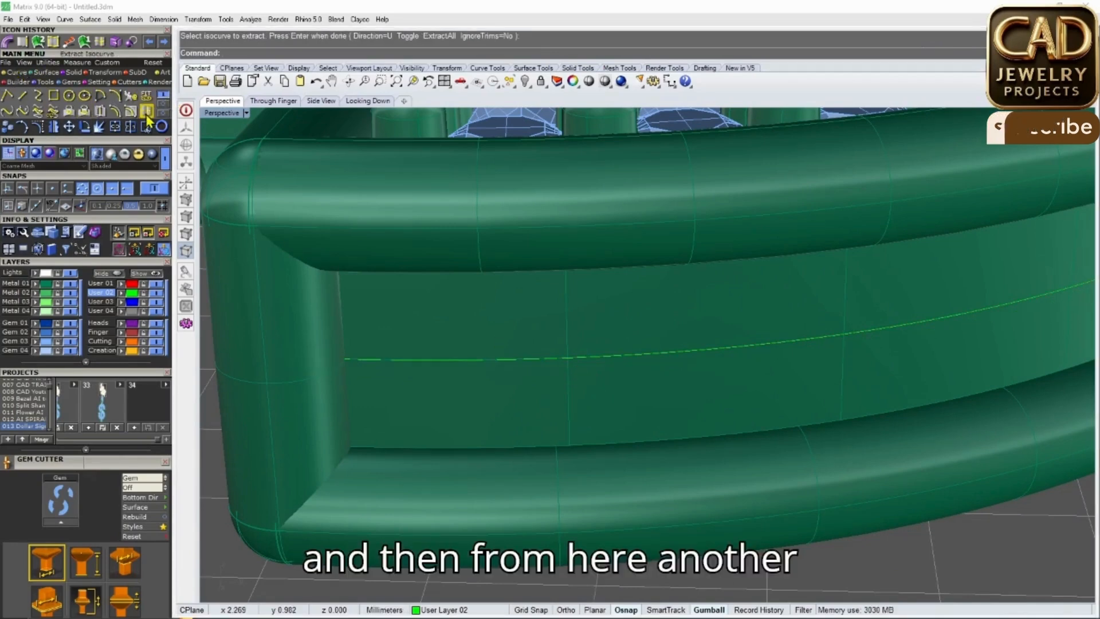
pyautogui.click(147, 114)
pyautogui.click(373, 312)
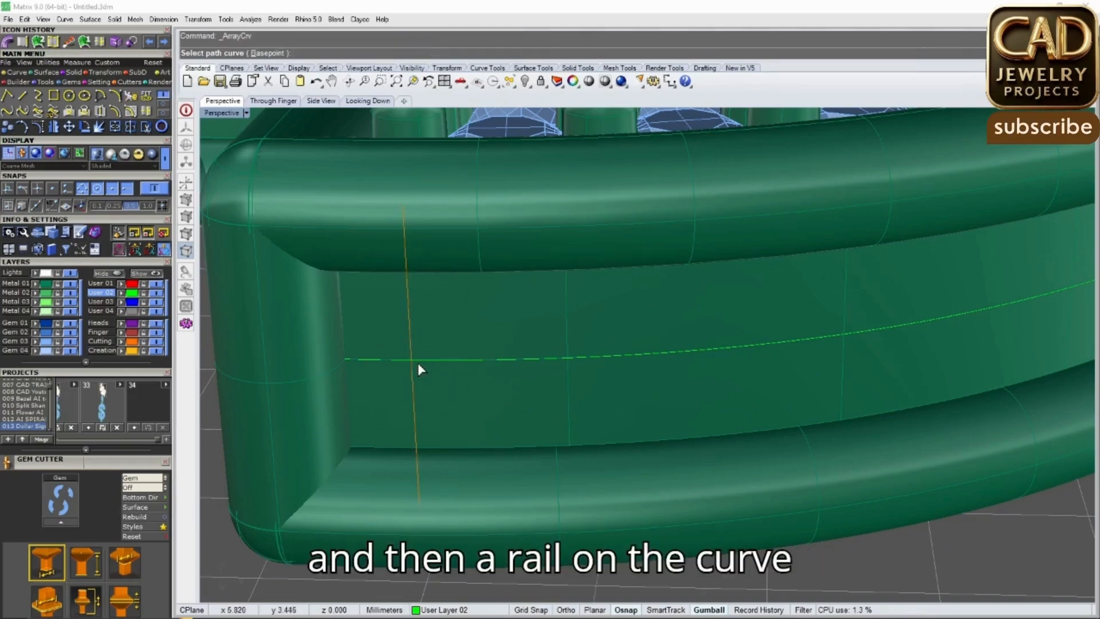
# Array the second vertical curve along the opposite wall's center curve, using the vertical curve's midpoint as base point
pyautogui.click(268, 53)
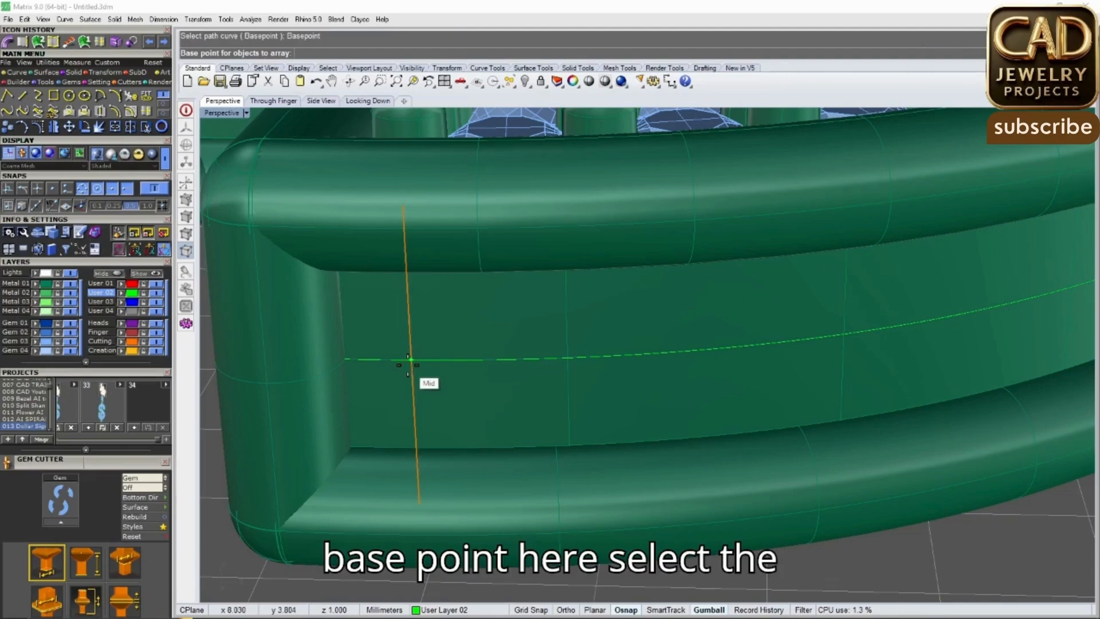
pyautogui.click(508, 361)
pyautogui.click(591, 363)
pyautogui.scroll(-10, 503, 405)
pyautogui.moveTo(396, 428); pyautogui.dragTo(604, 410, button='right')
pyautogui.scroll(5, 549, 394)
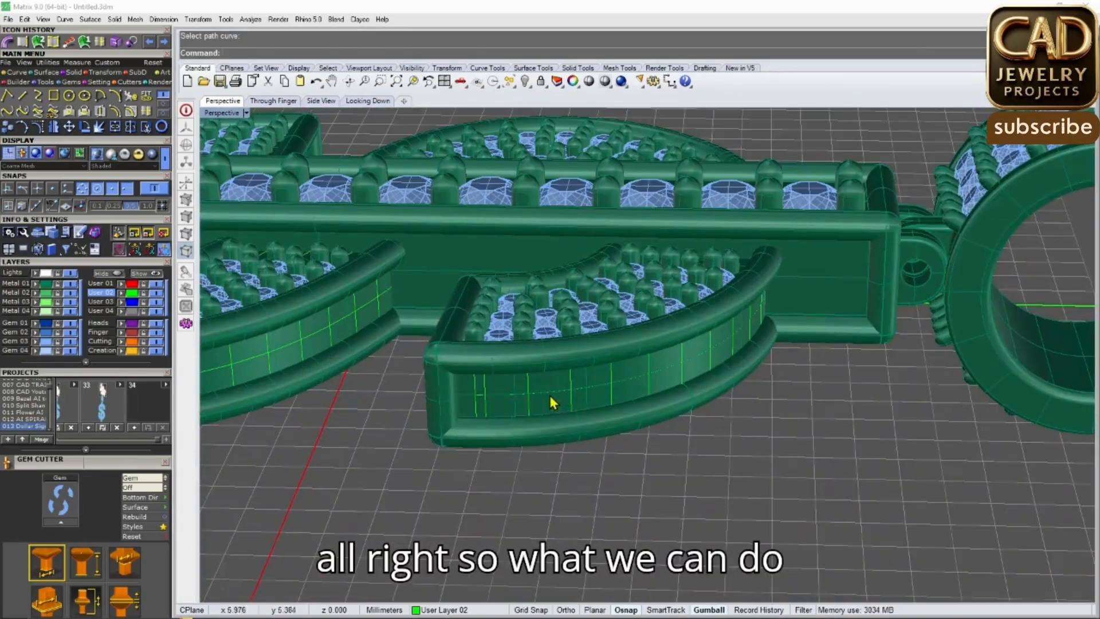
# Select all curves on the User 02 layer and isolate them from the rest of the model
pyautogui.click(486, 390)
pyautogui.click(492, 404)
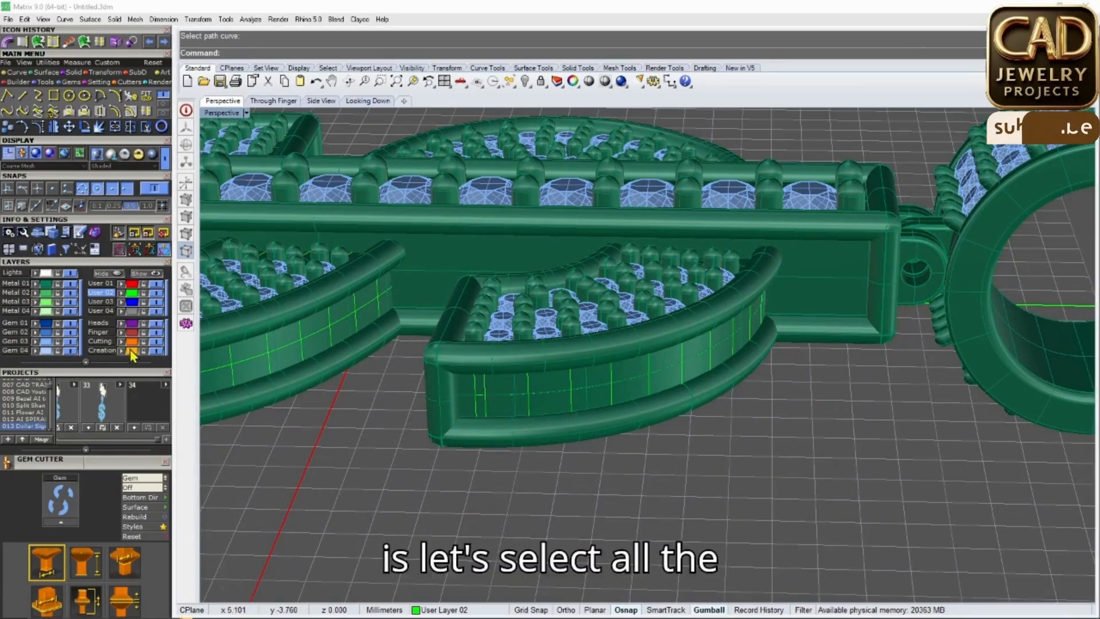
pyautogui.click(132, 294)
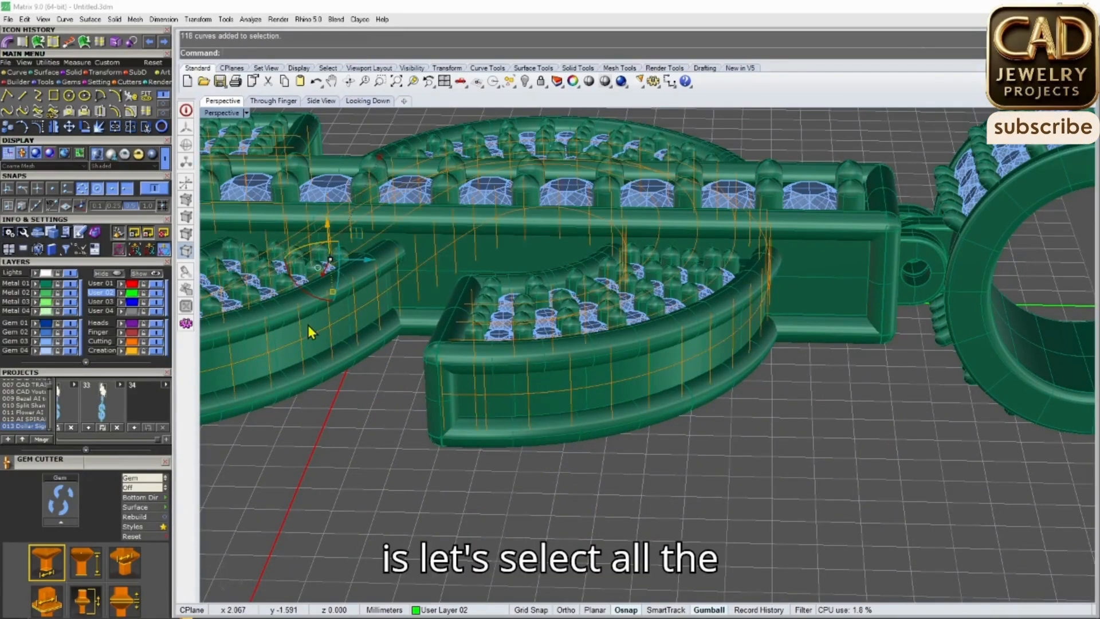
pyautogui.click(111, 278)
pyautogui.scroll(-5, 700, 376)
pyautogui.moveTo(700, 376); pyautogui.dragTo(577, 417, button='right')
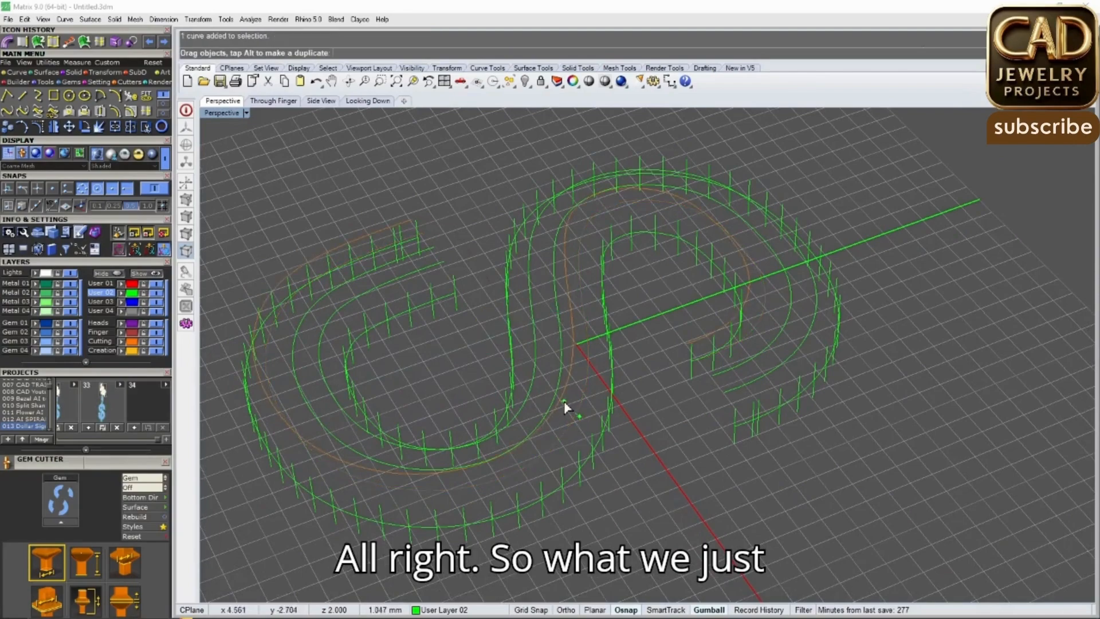
# Delete the leftover S-shaped guide curves running between the two rows of vertical lines
pyautogui.scroll(4, 577, 422)
pyautogui.scroll(-5, 533, 363)
pyautogui.moveTo(570, 344); pyautogui.dragTo(516, 385, button='right')
pyautogui.press('Delete')
# Hide the lengthwise path curves that run through the two rows of vertical lines
pyautogui.scroll(3, 420, 325)
pyautogui.click(504, 411)
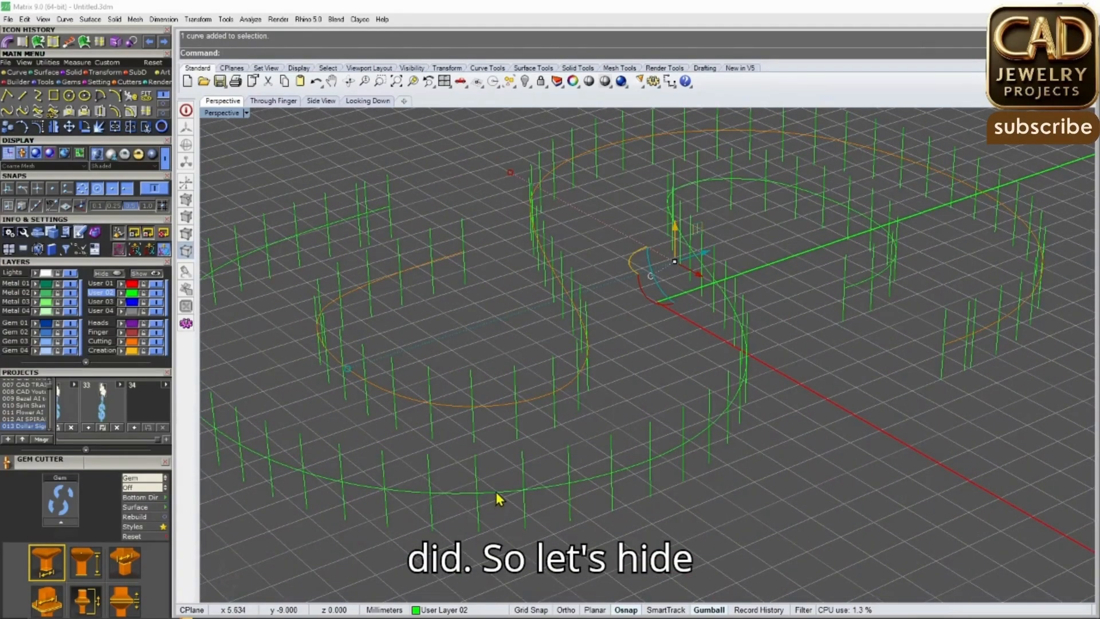
pyautogui.click(115, 273)
pyautogui.scroll(-5, 624, 401)
pyautogui.moveTo(625, 404); pyautogui.dragTo(532, 360, button='right')
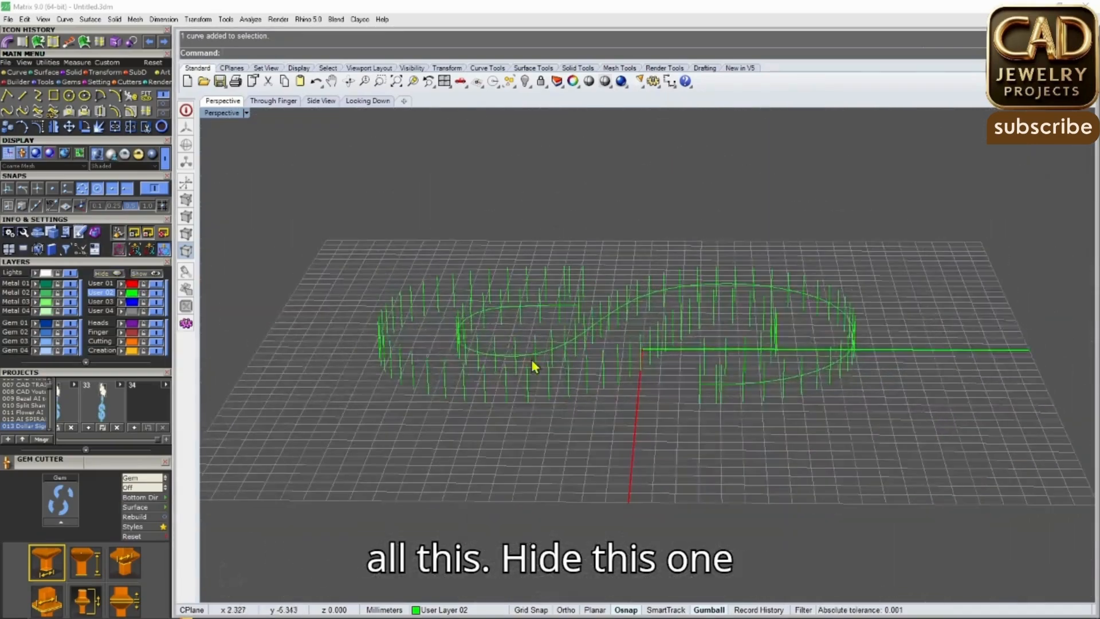
pyautogui.click(114, 274)
# Delete the extra curves left among the vertical lines so only the evenly spaced lines remain
pyautogui.scroll(-5, 625, 404)
pyautogui.moveTo(648, 418); pyautogui.dragTo(508, 312, button='right')
pyautogui.scroll(3, 505, 315)
pyautogui.scroll(-5, 517, 327)
pyautogui.moveTo(762, 356); pyautogui.dragTo(790, 522, button='right')
pyautogui.scroll(4, 691, 392)
pyautogui.click(679, 391)
pyautogui.scroll(6, 658, 410)
pyautogui.press('Delete')
pyautogui.scroll(-10, 648, 410)
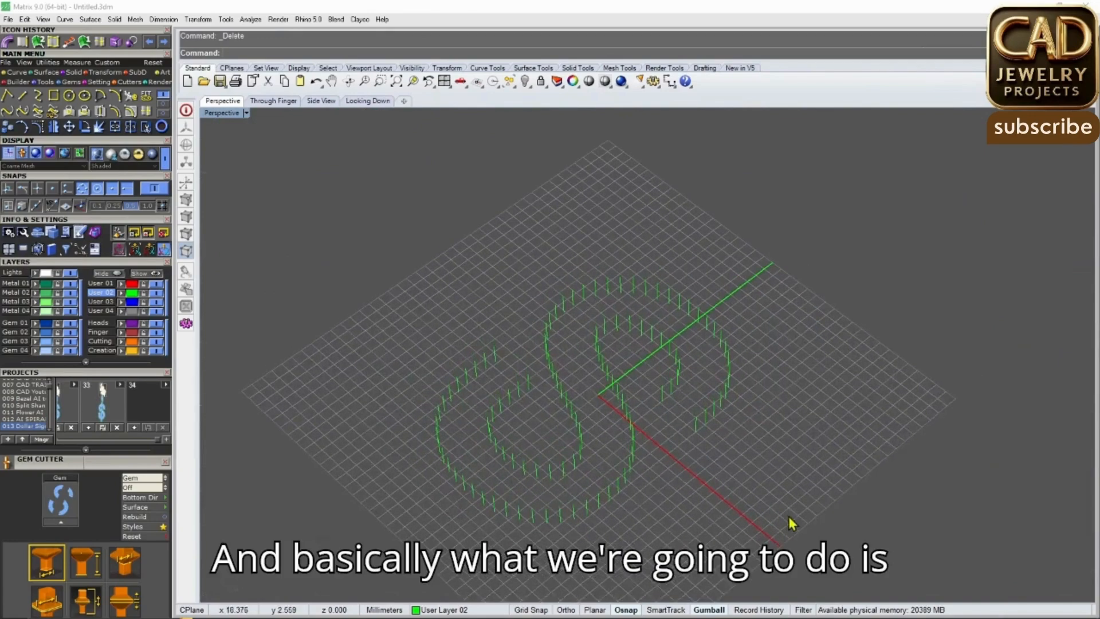
# Pipe all the arrayed vertical lines with a diameter of 0.45 mm and round caps
pyautogui.scroll(-6, 516, 338)
pyautogui.click(713, 497)
pyautogui.moveTo(713, 498); pyautogui.dragTo(421, 270)
pyautogui.scroll(9, 551, 380)
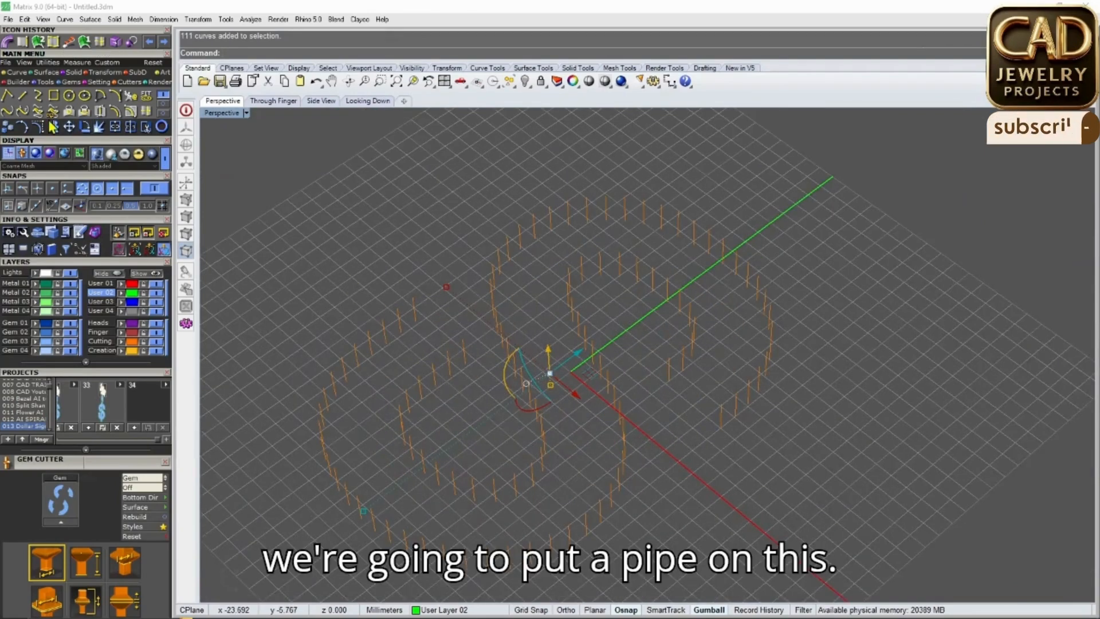
pyautogui.click(73, 73)
pyautogui.click(8, 111)
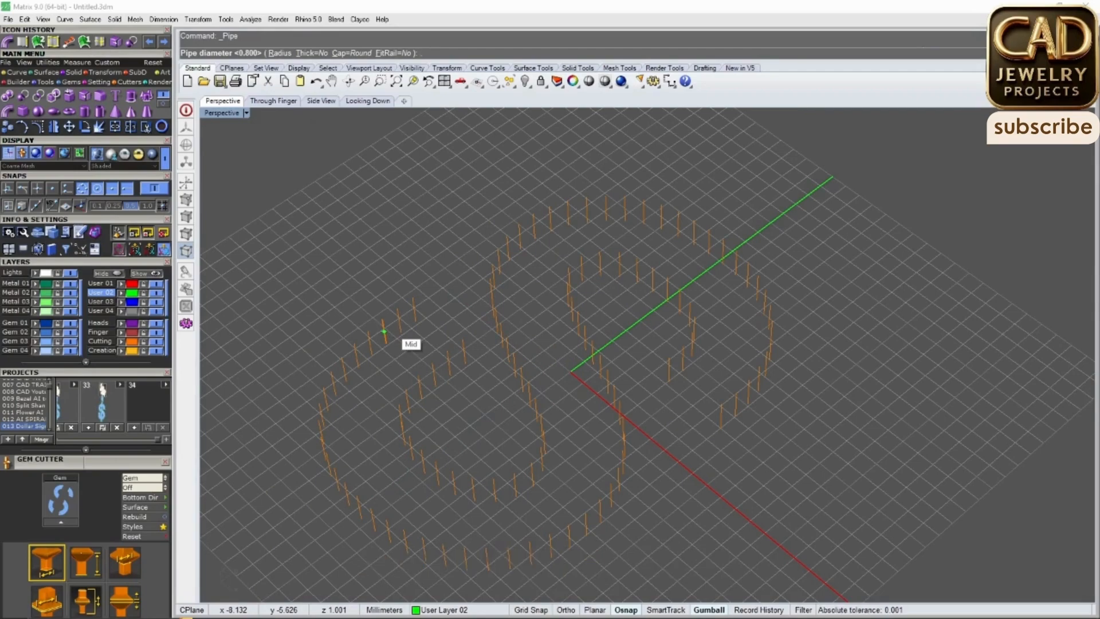
pyautogui.write('.45')
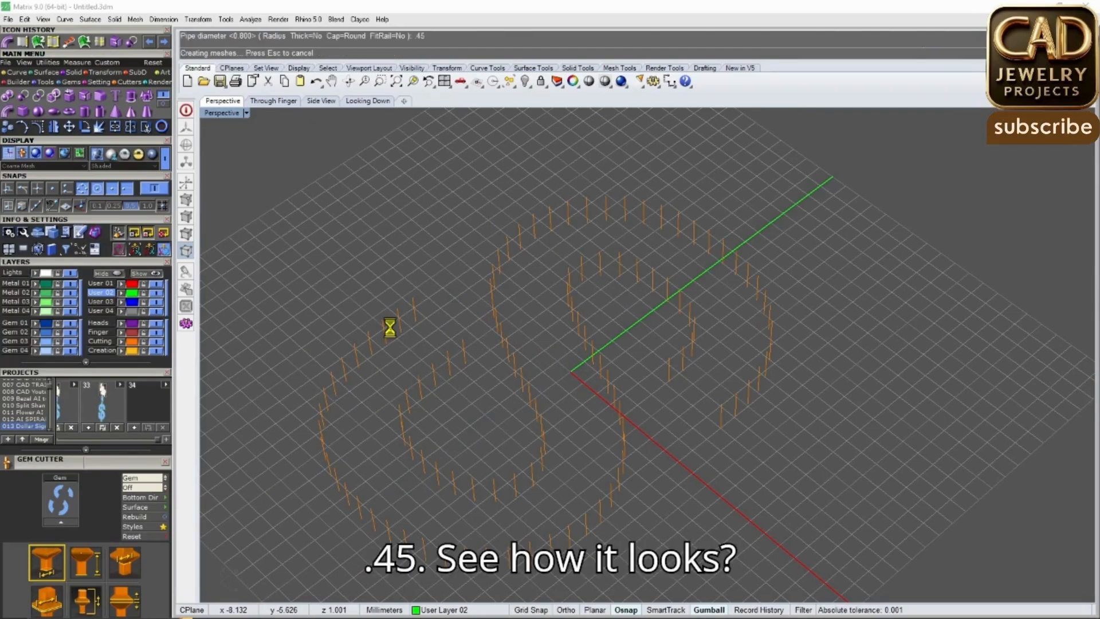
# Show the whole model again and inspect the new ribs along the side walls of the S
pyautogui.moveTo(542, 405); pyautogui.dragTo(484, 360, button='right')
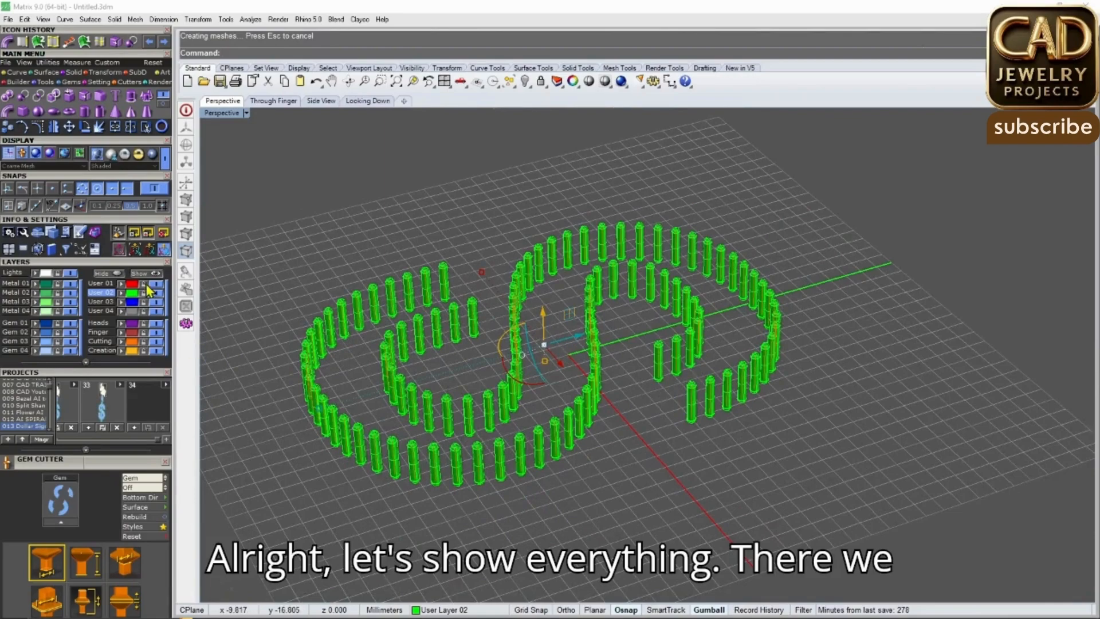
pyautogui.moveTo(577, 399); pyautogui.dragTo(533, 361, button='right')
pyautogui.scroll(-3, 676, 373)
pyautogui.scroll(4, 488, 315)
pyautogui.scroll(-5, 486, 314)
pyautogui.moveTo(488, 317); pyautogui.dragTo(810, 378, button='right')
# Extract two vertical isocurves, one off-centre and one at the middle, on the lower end face of the central bar
pyautogui.scroll(5, 541, 337)
pyautogui.scroll(5, 642, 343)
pyautogui.click(84, 43)
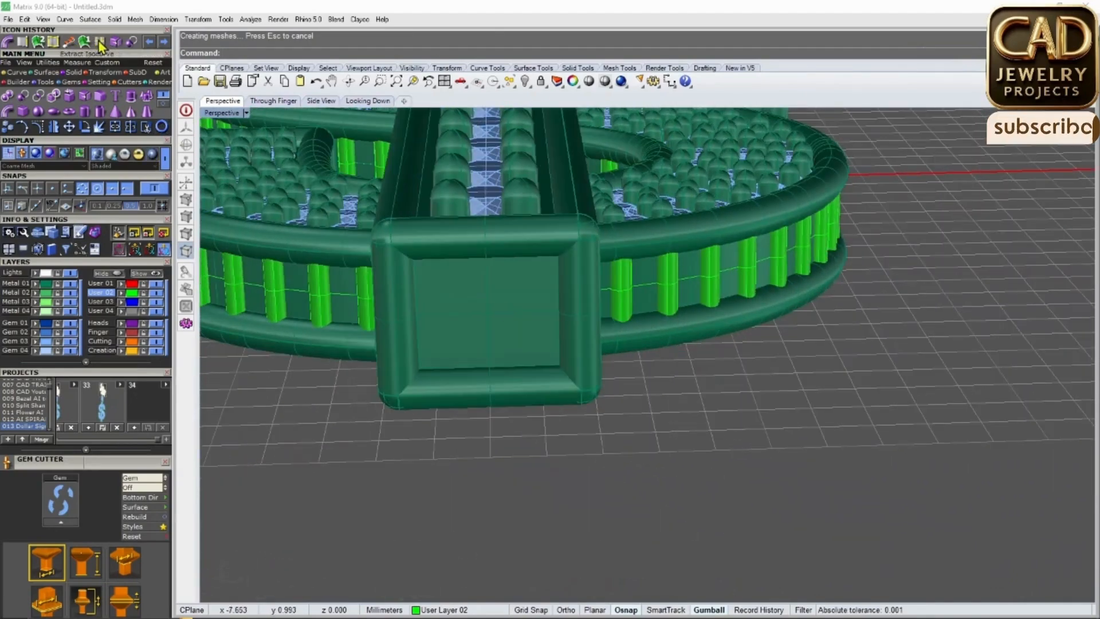
pyautogui.scroll(5, 452, 308)
pyautogui.click(462, 308)
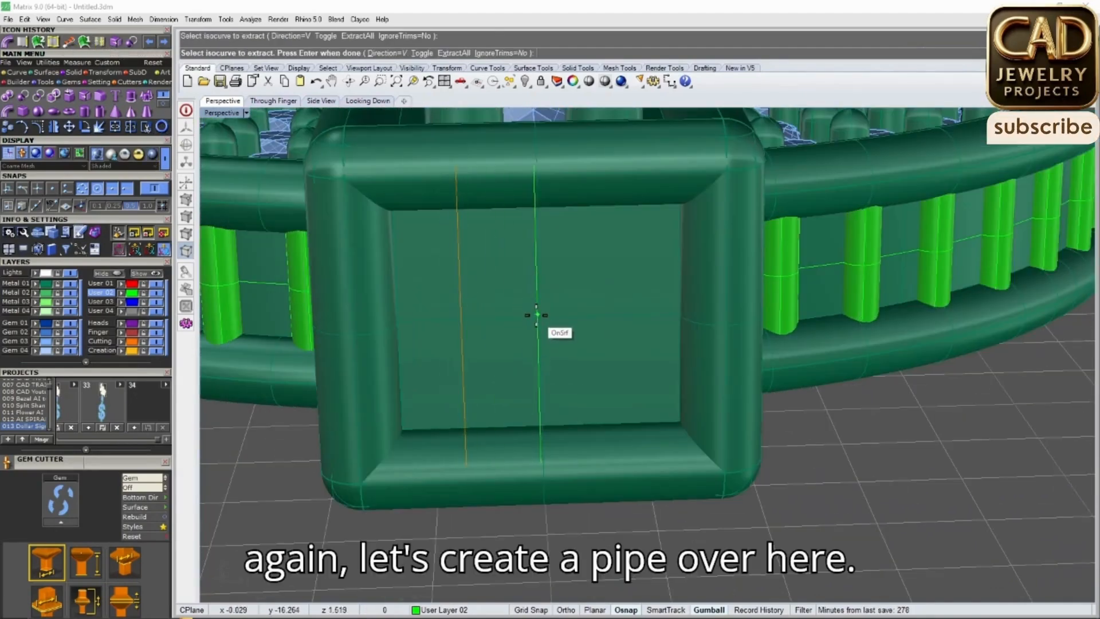
pyautogui.press('Return')
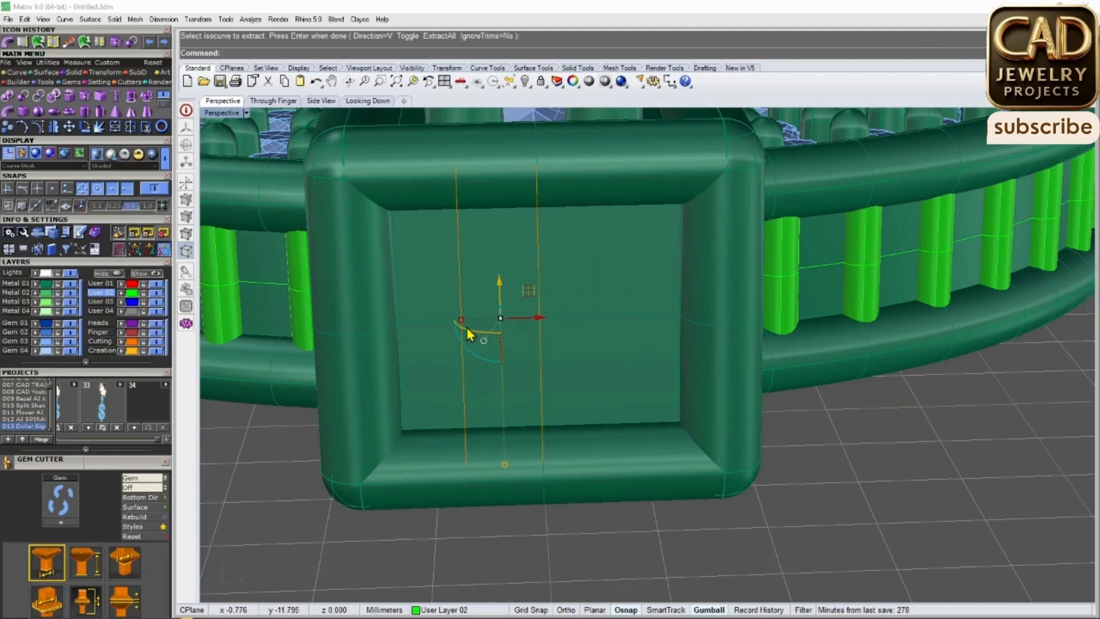
# Pipe both extracted lines on the bar's end face with a diameter of 0.45 mm and round caps
pyautogui.click(464, 334)
pyautogui.click(488, 364)
pyautogui.scroll(-8, 500, 354)
pyautogui.scroll(5, 514, 352)
pyautogui.click(514, 352)
pyautogui.click(559, 381)
pyautogui.click(495, 376)
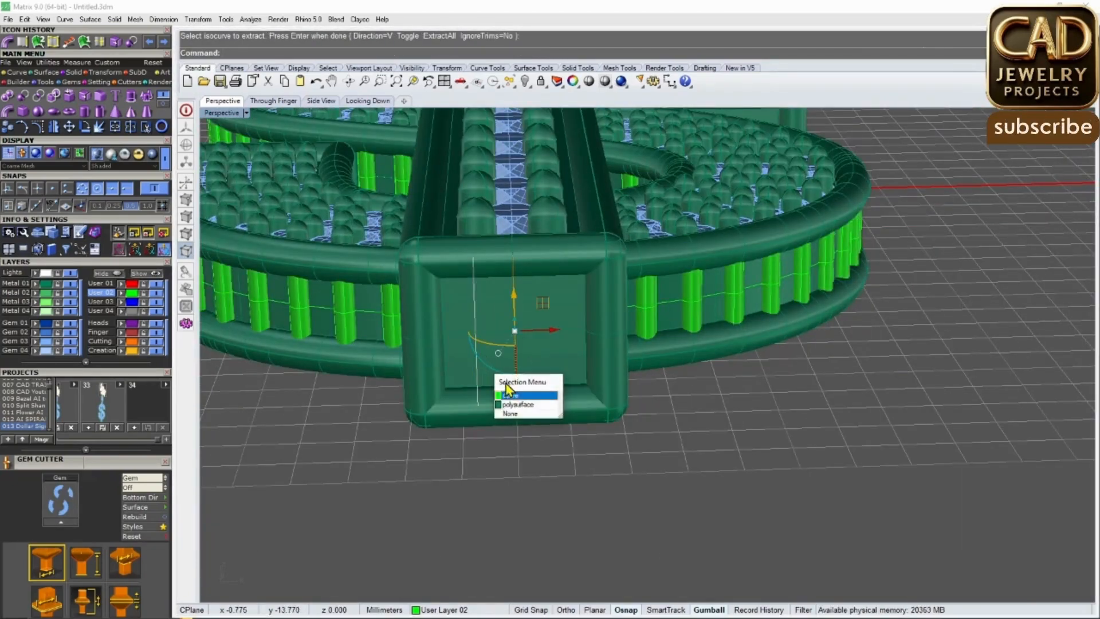
pyautogui.click(510, 396)
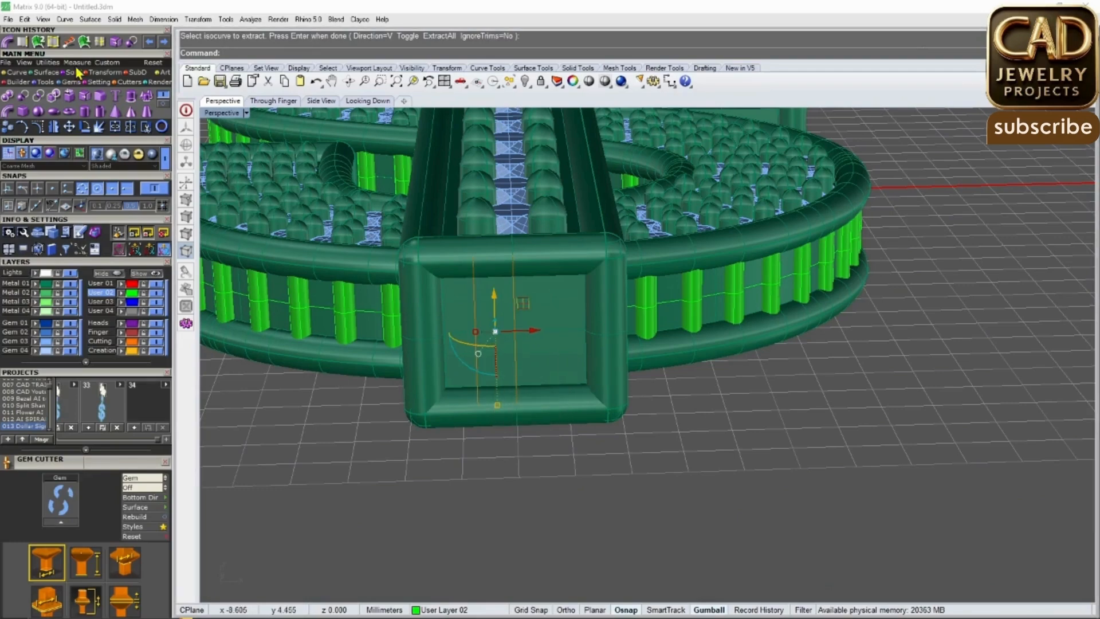
pyautogui.click(8, 43)
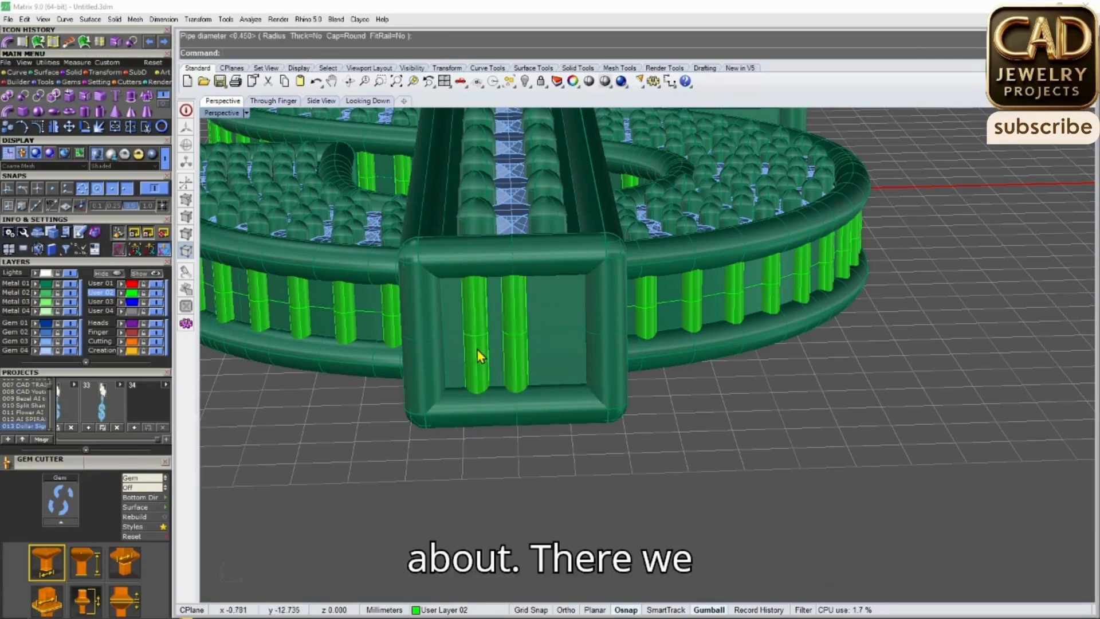
# Mirror a copy of the off-centre rib to the other side of the bar's end face, with the mirror plane starting at 0
pyautogui.click(483, 350)
pyautogui.scroll(-6, 516, 347)
pyautogui.moveTo(518, 366); pyautogui.dragTo(511, 430, button='right')
pyautogui.click(52, 127)
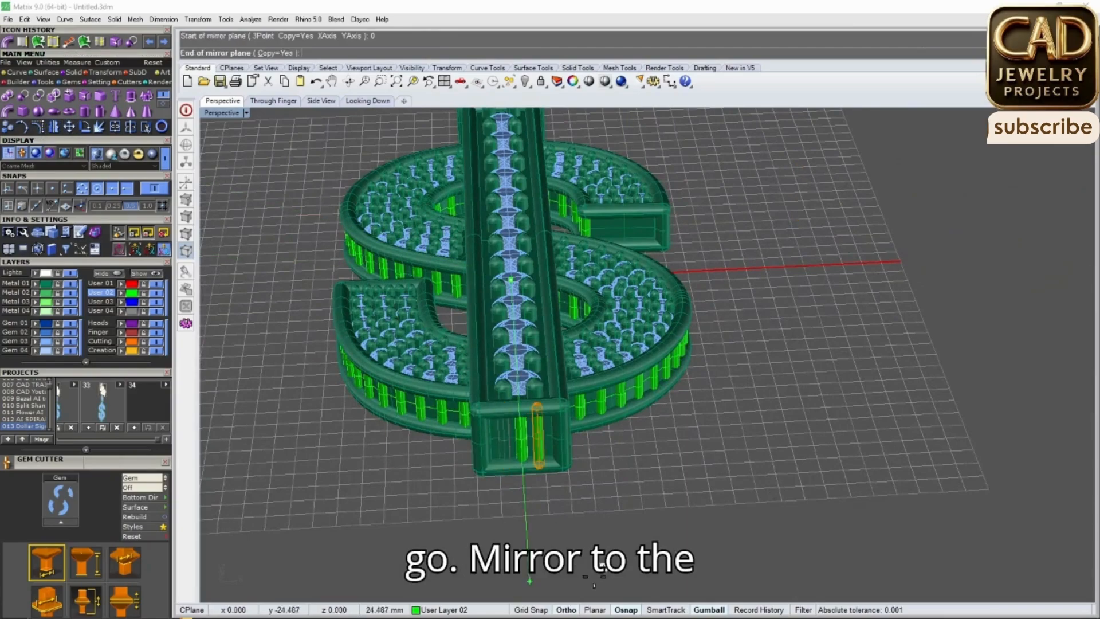
pyautogui.scroll(5, 551, 446)
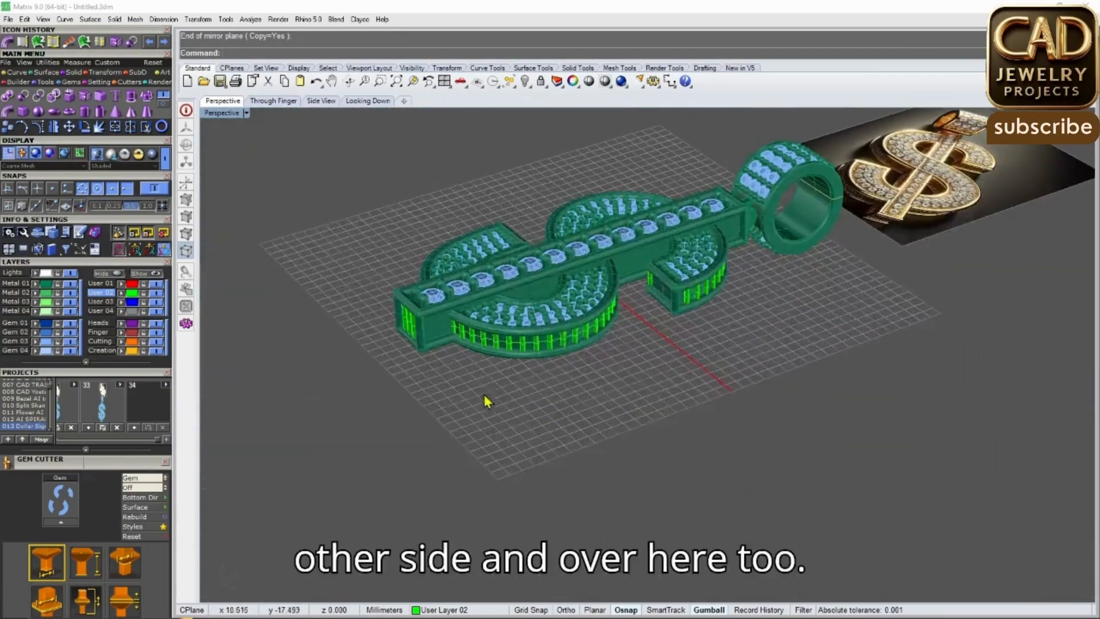
# Extract three vertical isocurves on the end face of the upper S terminal and select the two nearest the central bar
pyautogui.scroll(8, 636, 316)
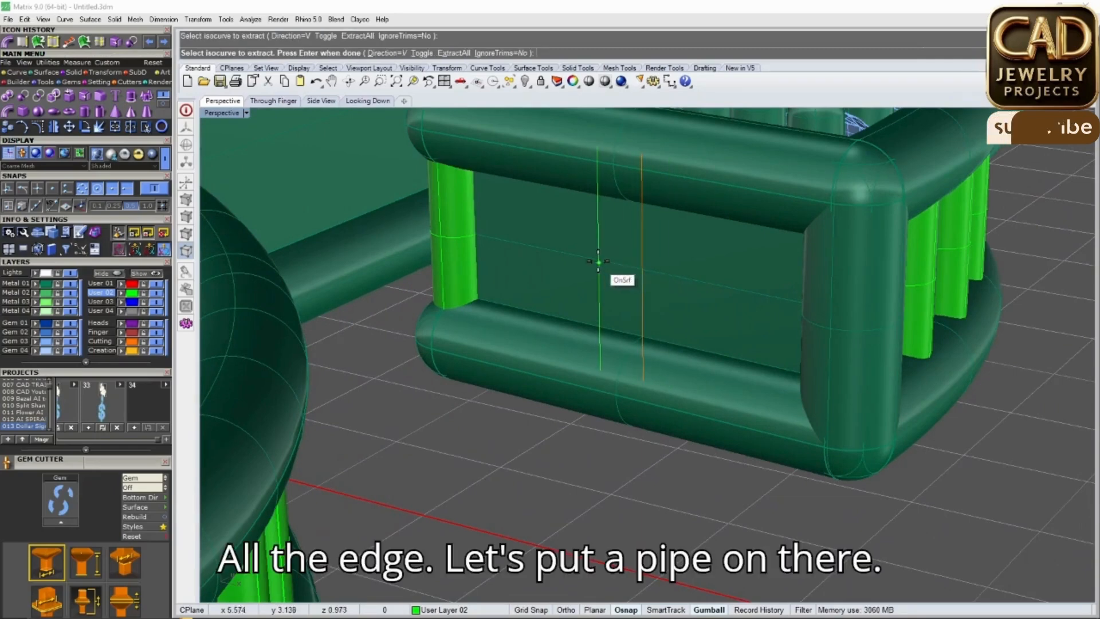
pyautogui.click(591, 258)
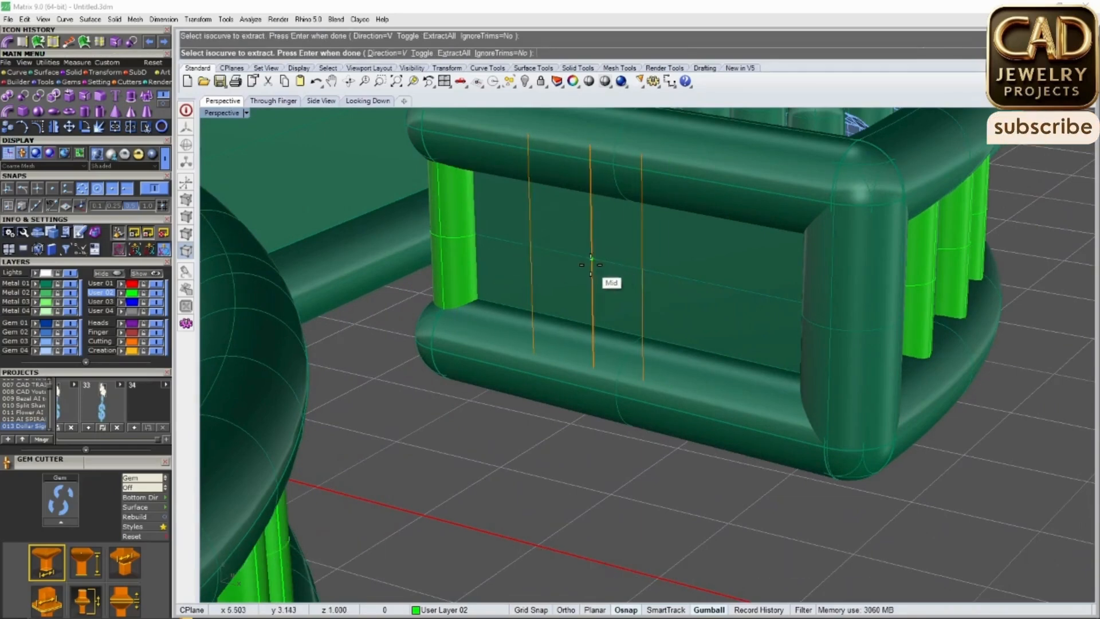
pyautogui.rightClick(591, 265)
pyautogui.press('Escape')
pyautogui.click(593, 256)
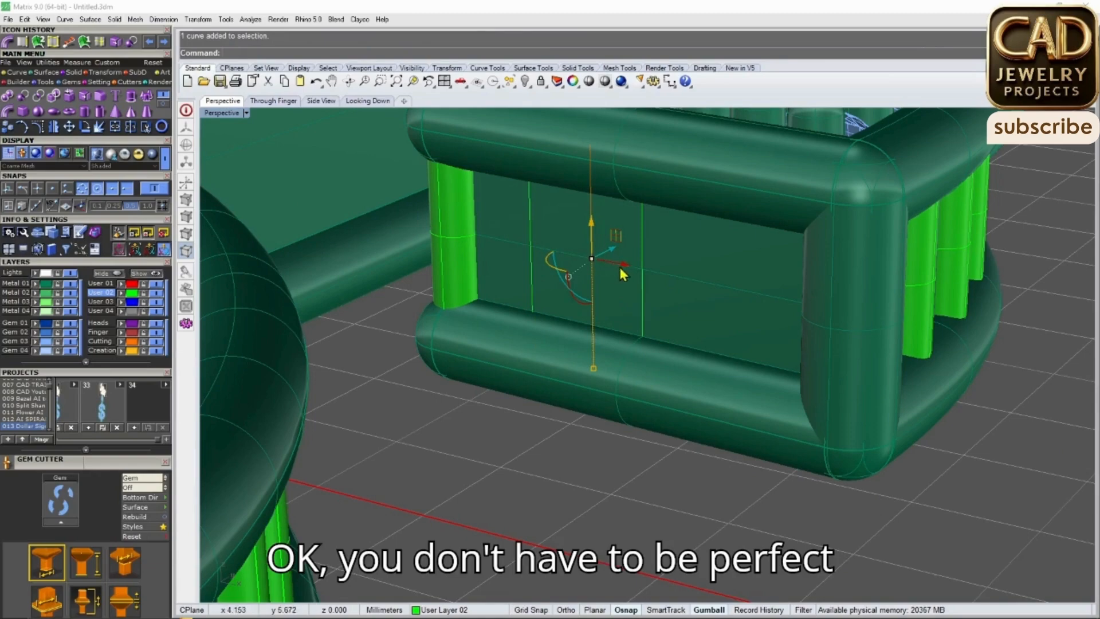
pyautogui.keyDown('shift'); pyautogui.click(532, 248); pyautogui.keyUp('shift')
pyautogui.click(581, 274)
pyautogui.scroll(4, 598, 256)
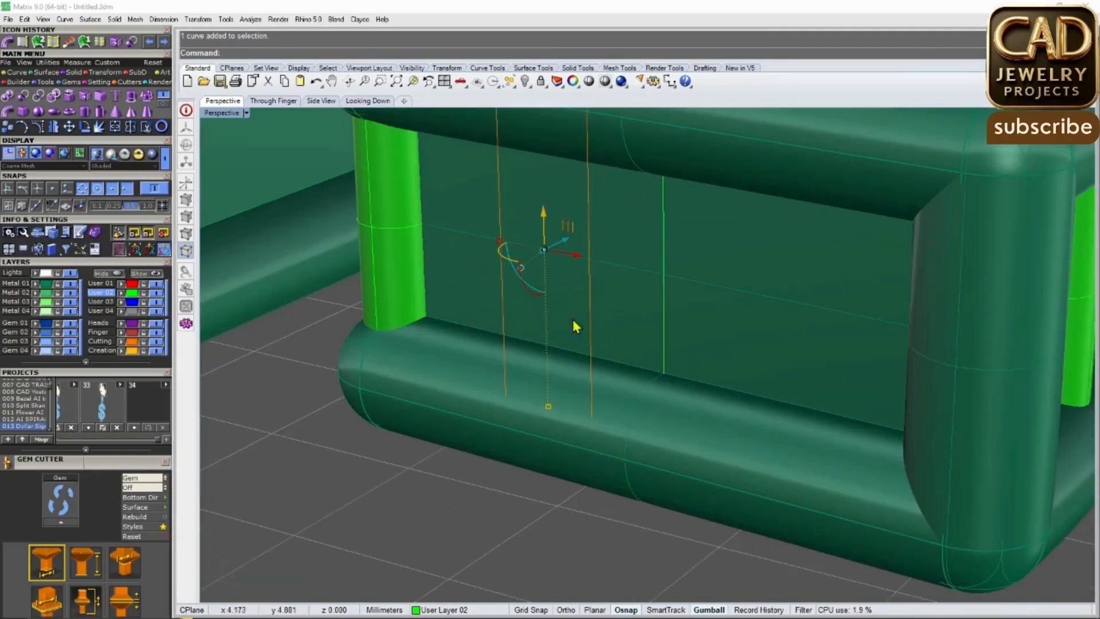
pyautogui.scroll(-4, 559, 286)
pyautogui.scroll(3, 608, 278)
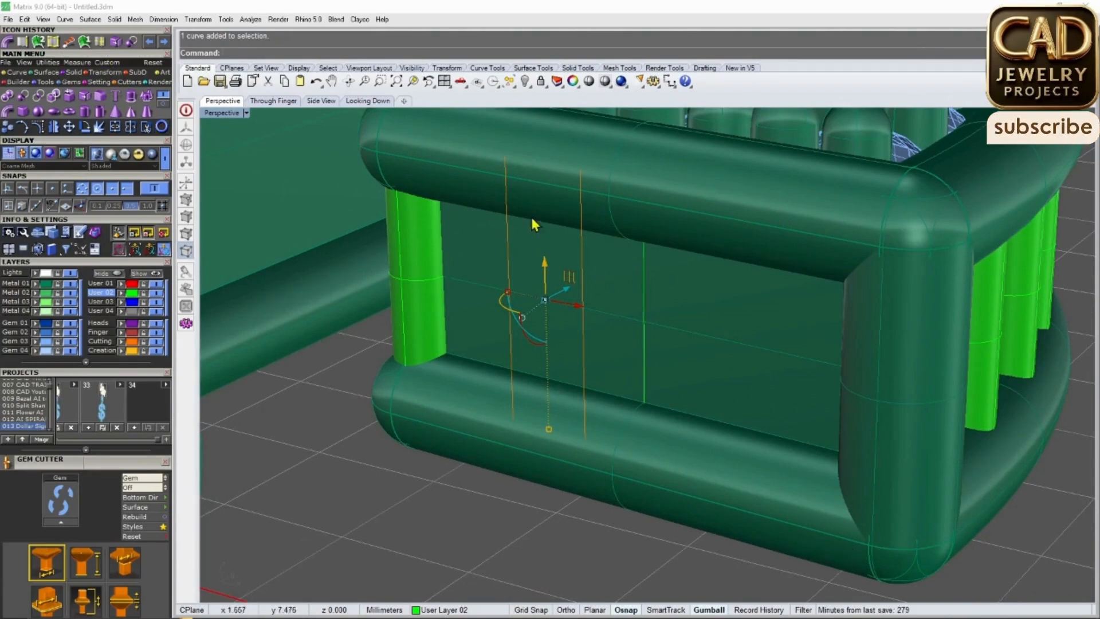
# Compare the side and end details of the pendant with the reference picture
pyautogui.scroll(-5, 617, 294)
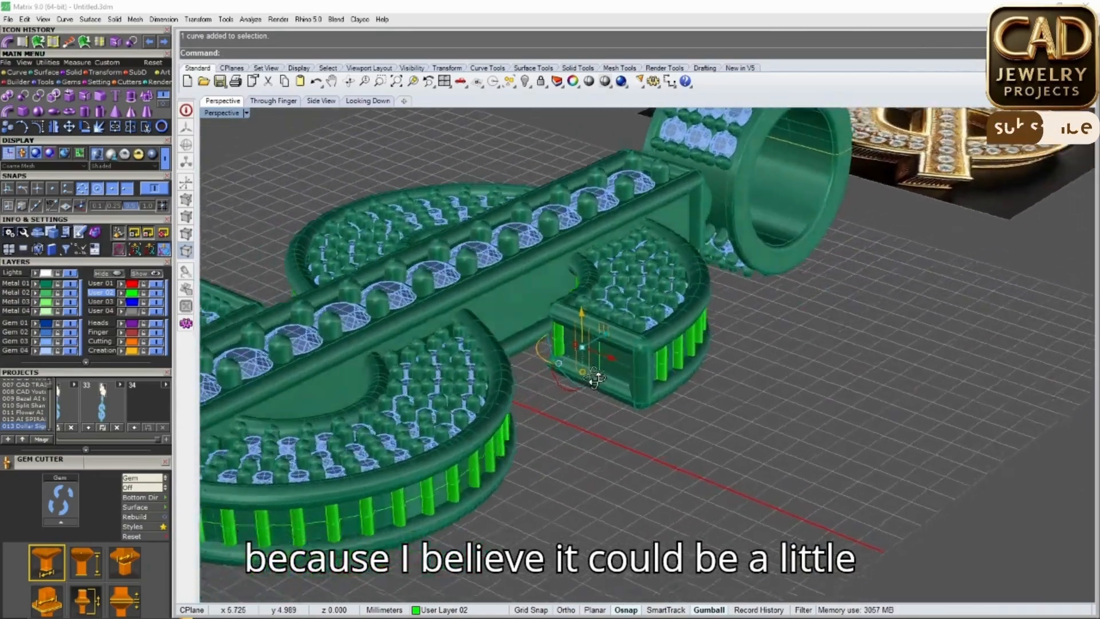
pyautogui.moveTo(595, 378); pyautogui.dragTo(636, 350, button='right')
pyautogui.scroll(-4, 802, 275)
pyautogui.scroll(7, 871, 243)
pyautogui.scroll(-3, 879, 255)
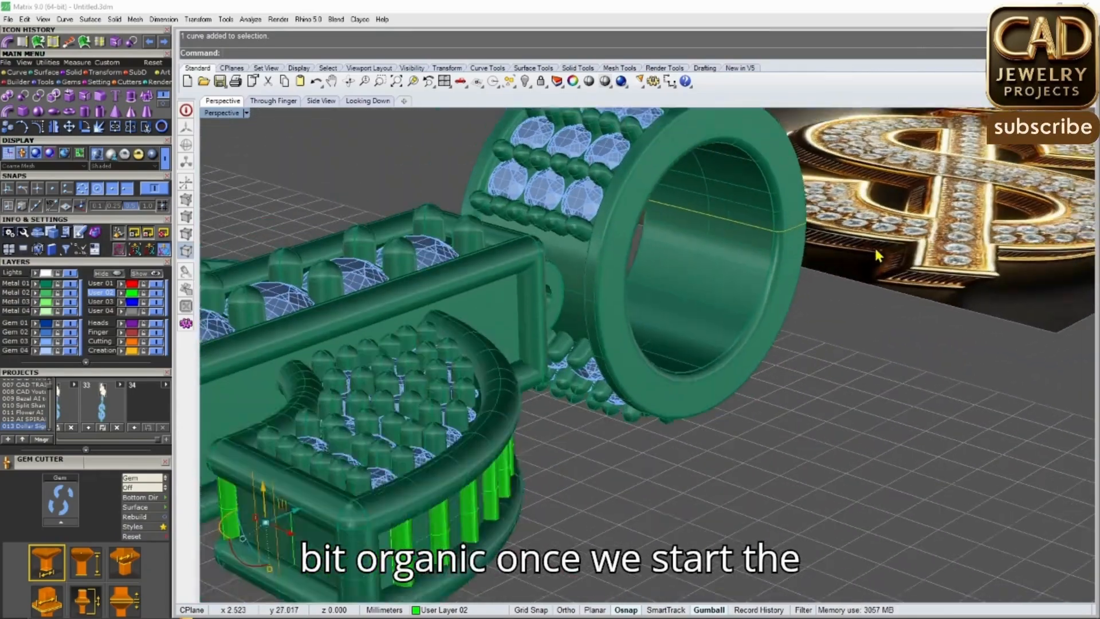
pyautogui.scroll(7, 901, 194)
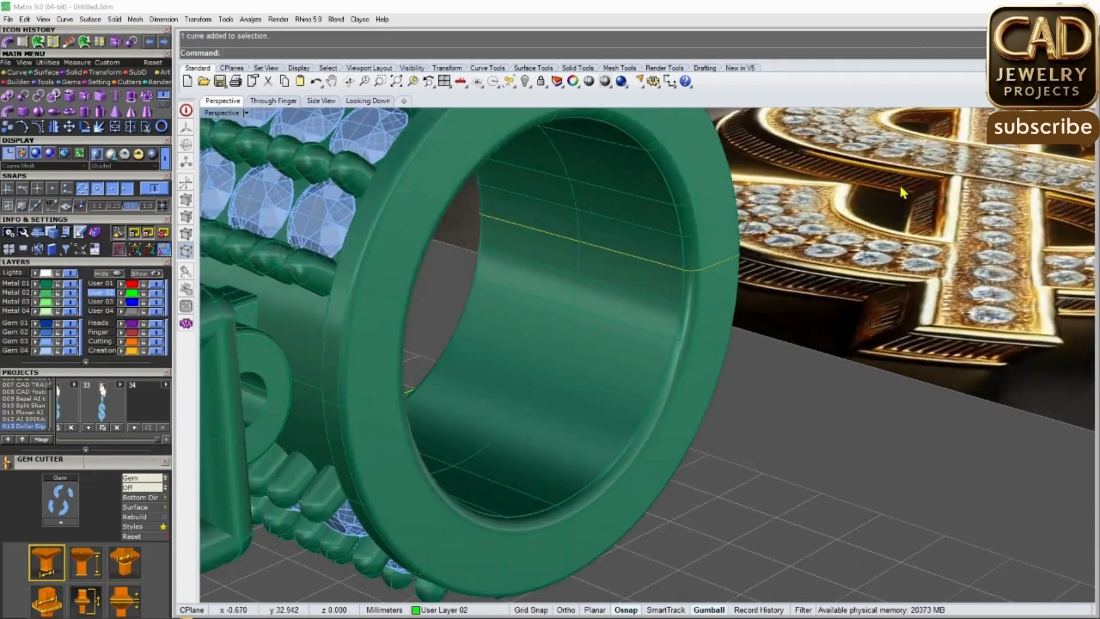
pyautogui.scroll(-9, 893, 200)
pyautogui.scroll(5, 688, 367)
pyautogui.scroll(6, 690, 362)
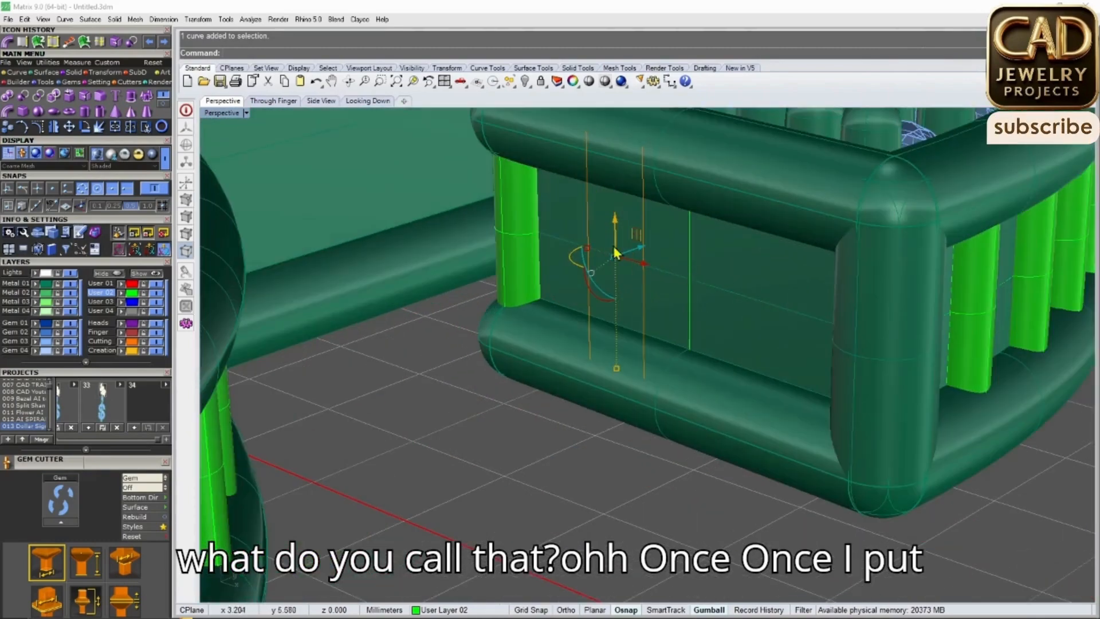
# Pipe the two selected lines on the upper terminal with a diameter of 0.45 mm and round caps
pyautogui.scroll(-2, 630, 298)
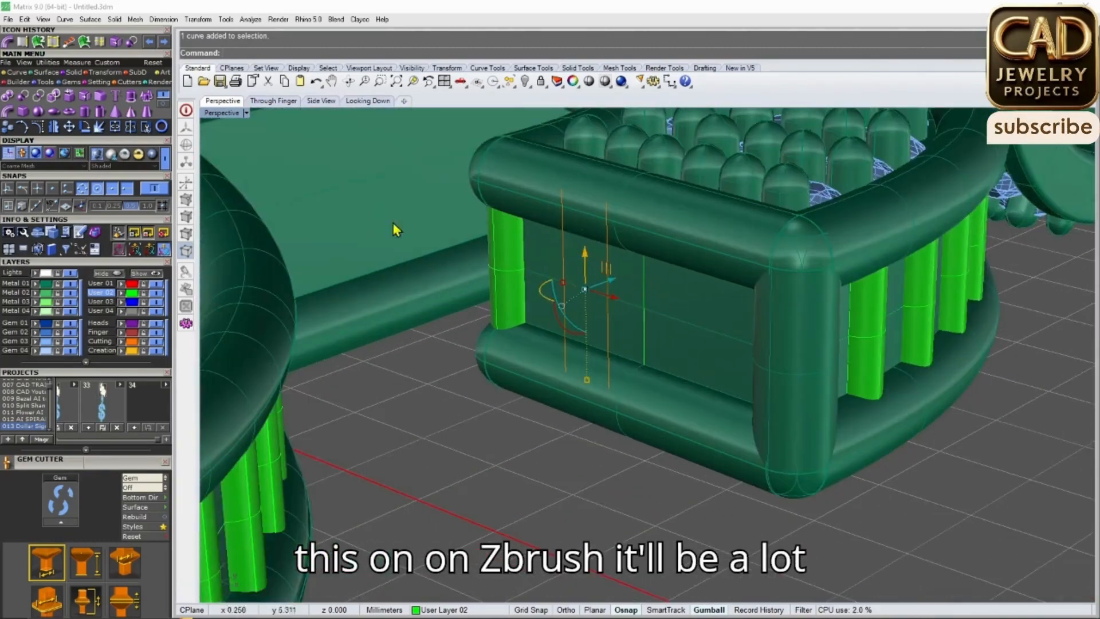
pyautogui.click(10, 43)
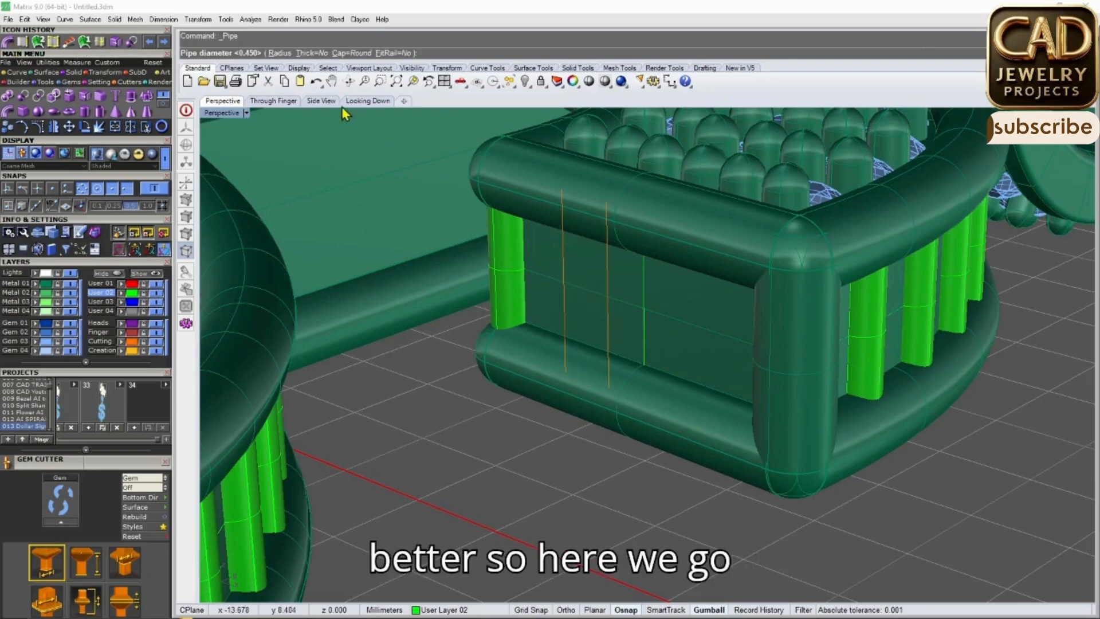
pyautogui.press('Return')
# Pipe the remaining middle line on the upper terminal with start and end diameters of 0.45 mm
pyautogui.click(647, 315)
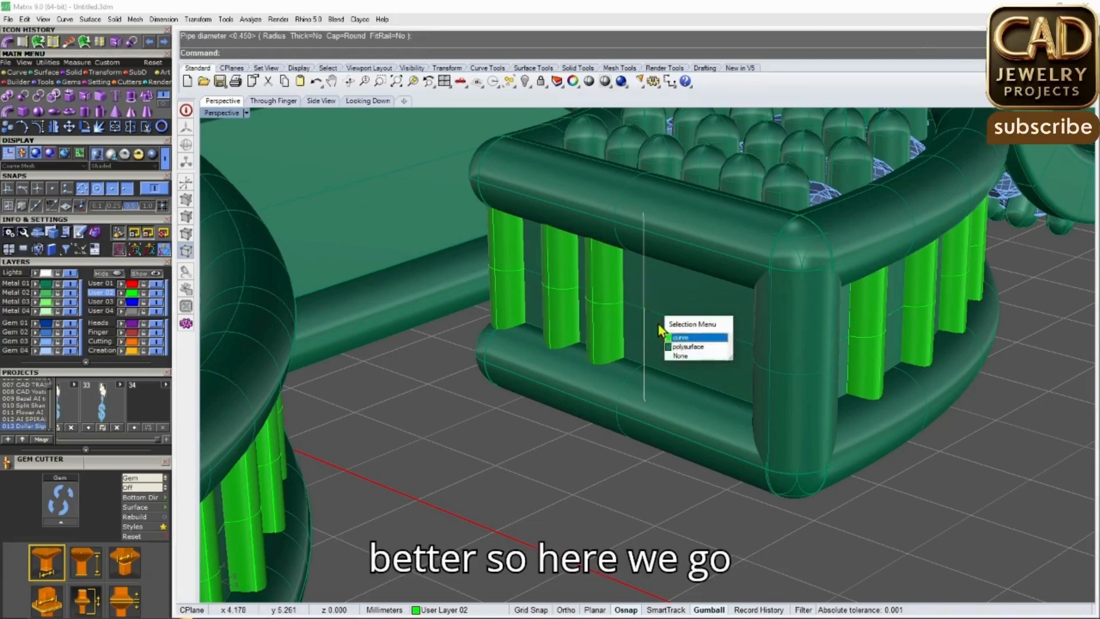
pyautogui.click(681, 339)
pyautogui.press('Return')
pyautogui.press('Return')
pyautogui.press('Return')
pyautogui.press('Return')
pyautogui.hotkey('ctrl', 'z')
pyautogui.press('Return')
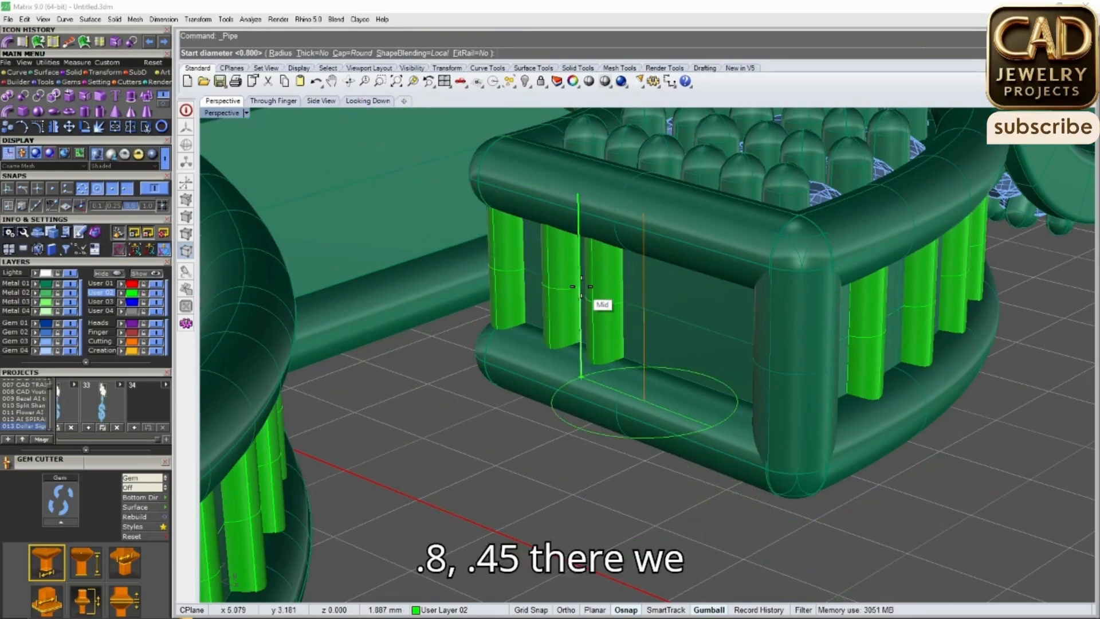
pyautogui.press('Return')
pyautogui.press('Return')
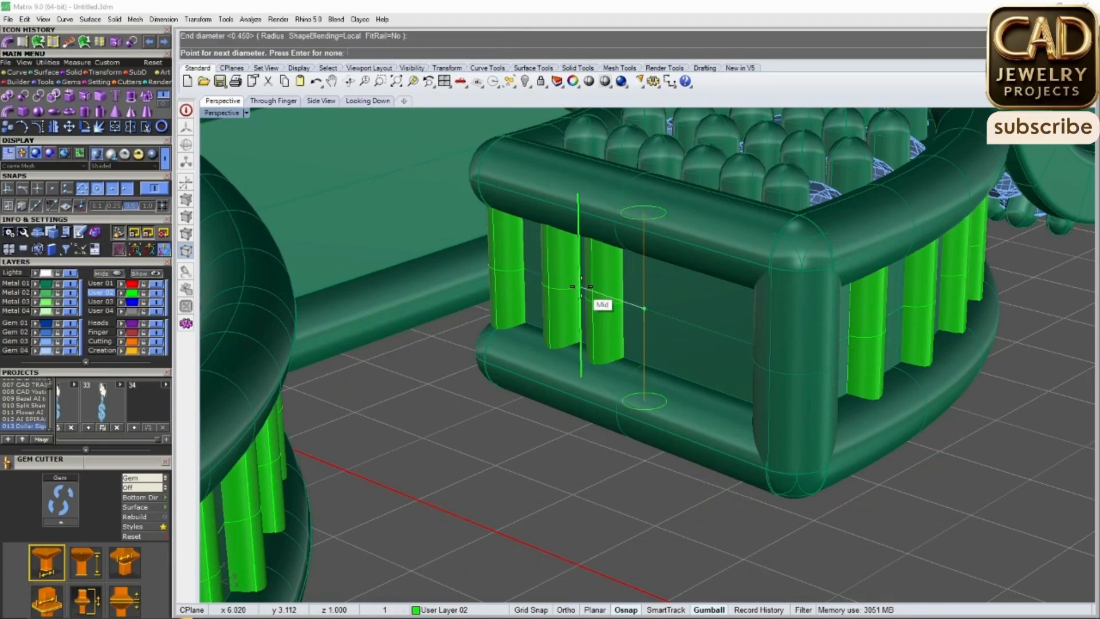
pyautogui.press('Return')
# Mirror a copy of the two outer ribs on the upper terminal about its middle rib
pyautogui.click(600, 293)
pyautogui.keyDown('shift'); pyautogui.click(571, 302); pyautogui.keyUp('shift')
pyautogui.scroll(-5, 589, 309)
pyautogui.moveTo(589, 310); pyautogui.dragTo(490, 363, button='right')
pyautogui.click(56, 128)
pyautogui.scroll(5, 630, 403)
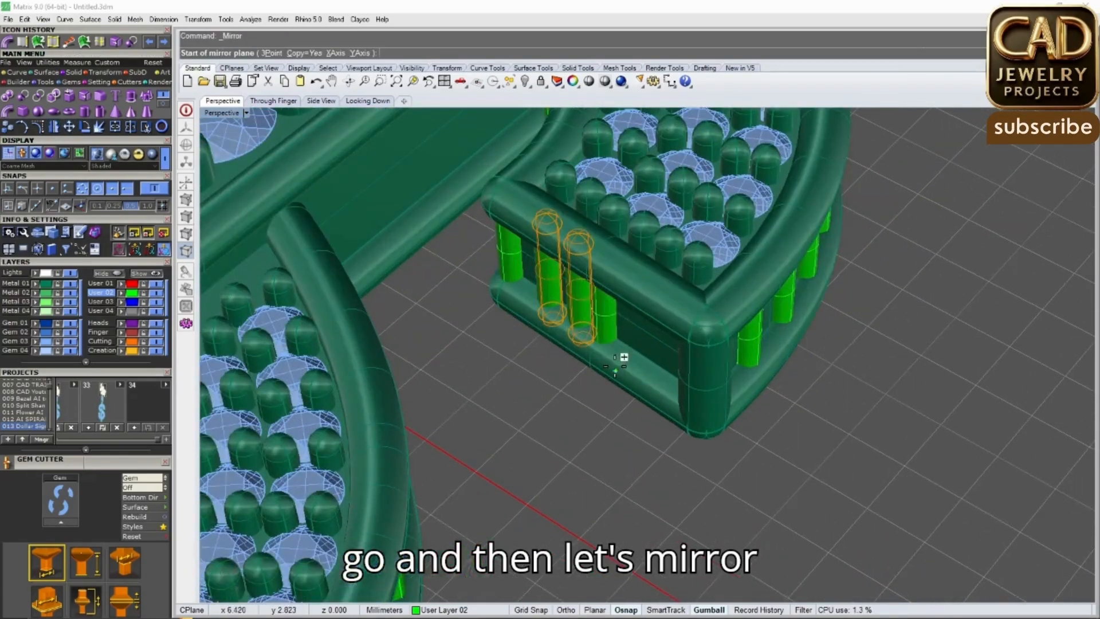
pyautogui.click(610, 342)
pyautogui.click(540, 418)
# Extract three vertical isocurves on the end face of the lower S terminal, from its middle towards one side
pyautogui.scroll(-8, 640, 370)
pyautogui.moveTo(676, 384); pyautogui.dragTo(833, 425, button='right')
pyautogui.scroll(8, 788, 296)
pyautogui.scroll(2, 786, 295)
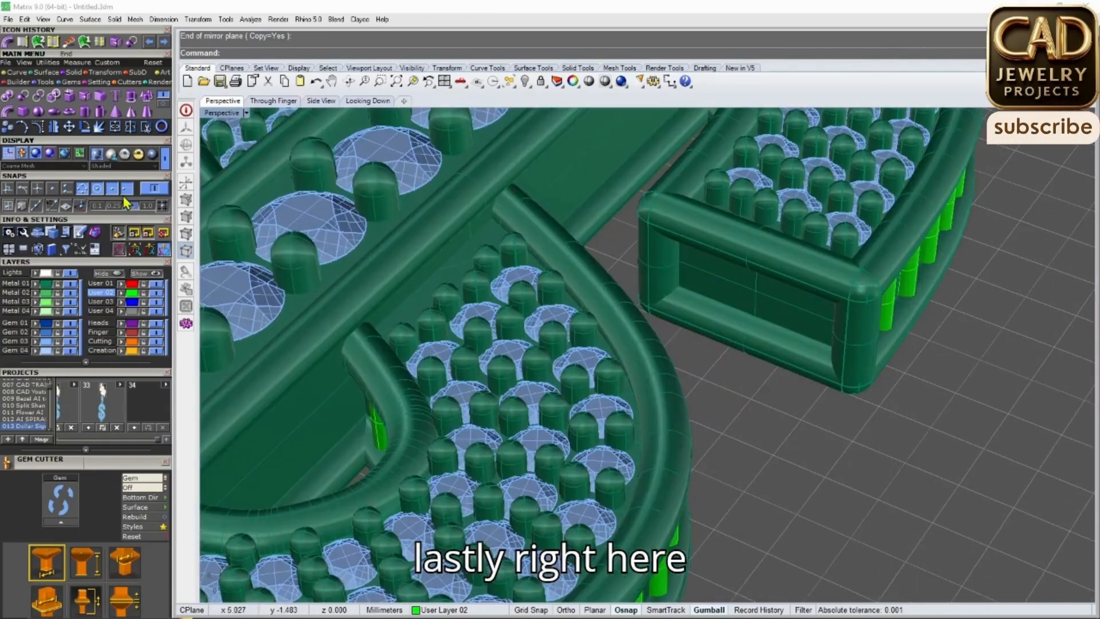
pyautogui.scroll(-2, 573, 349)
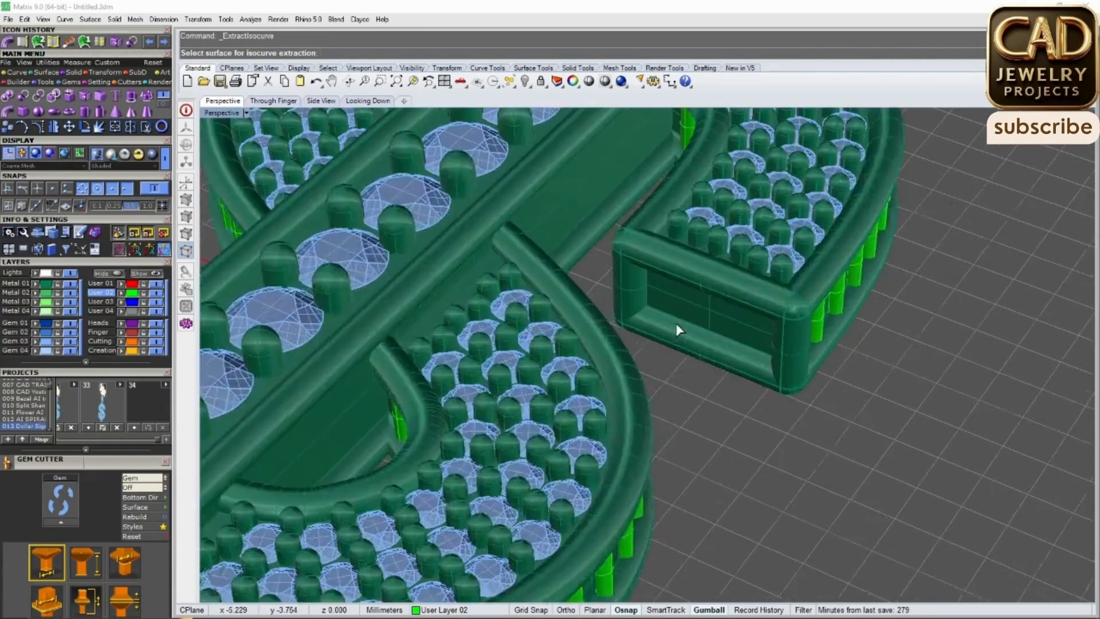
pyautogui.scroll(5, 682, 329)
pyautogui.click(730, 310)
pyautogui.click(704, 305)
pyautogui.click(672, 302)
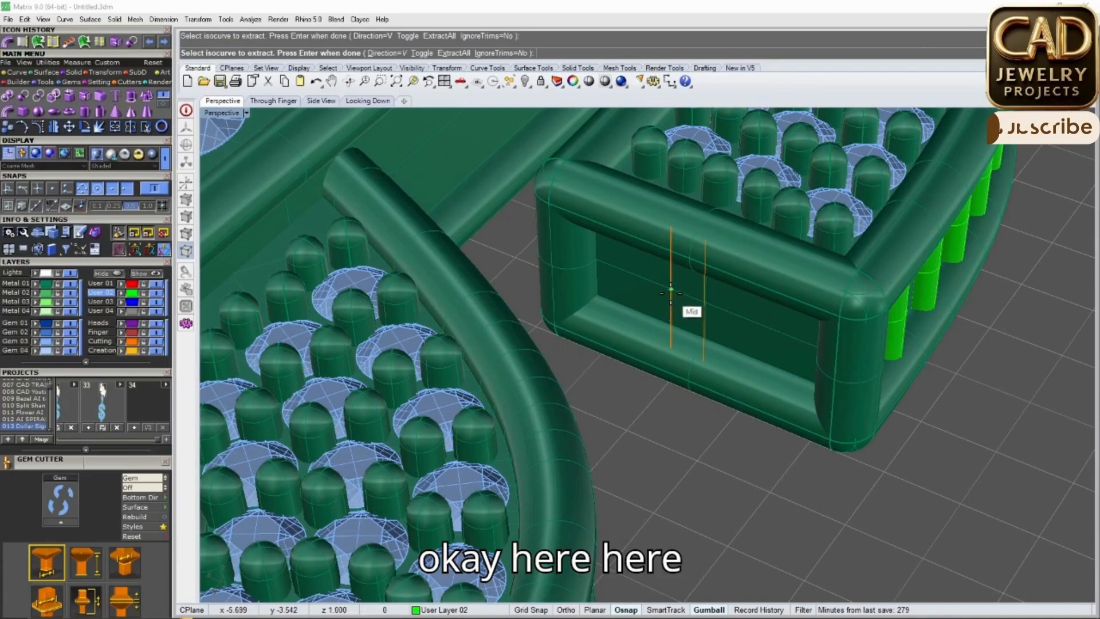
pyautogui.rightClick(672, 286)
# Pipe the three extracted lines on the lower terminal with a diameter of 0.45 mm and round caps
pyautogui.scroll(5, 671, 284)
pyautogui.click(677, 297)
pyautogui.click(697, 311)
pyautogui.keyDown('shift'); pyautogui.click(609, 290); pyautogui.keyUp('shift')
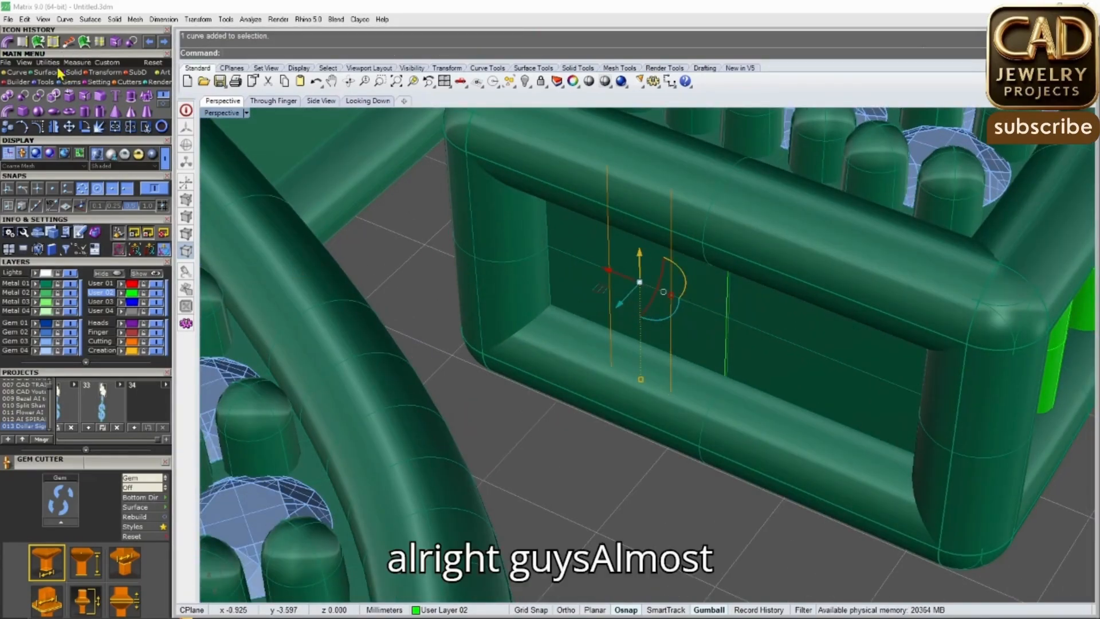
pyautogui.keyDown('shift'); pyautogui.click(729, 338); pyautogui.keyUp('shift')
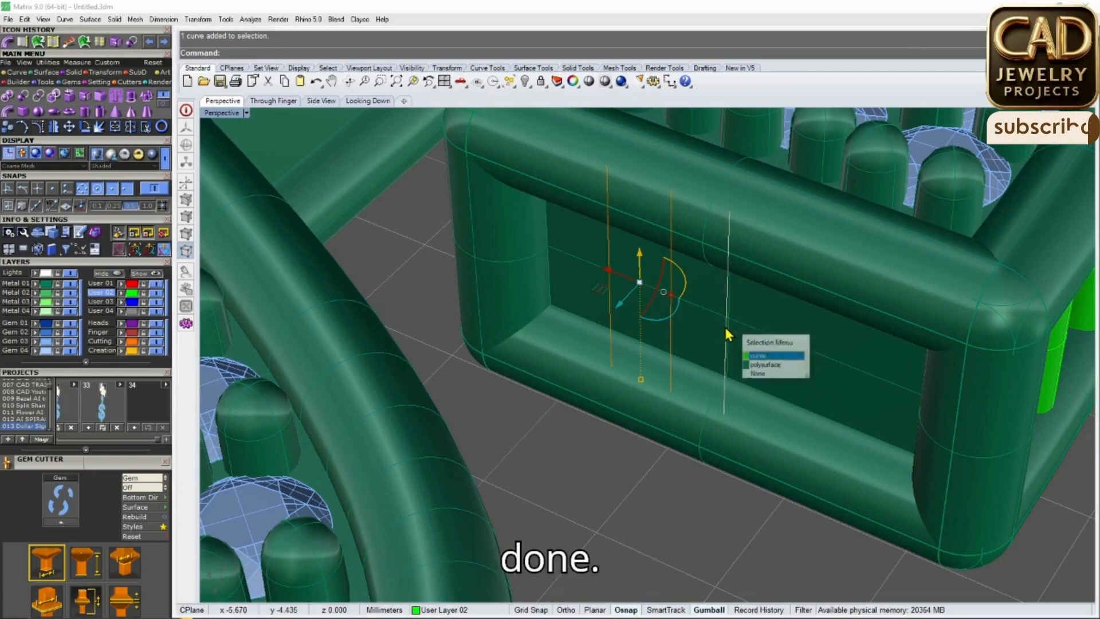
pyautogui.click(756, 360)
pyautogui.rightClick(537, 303)
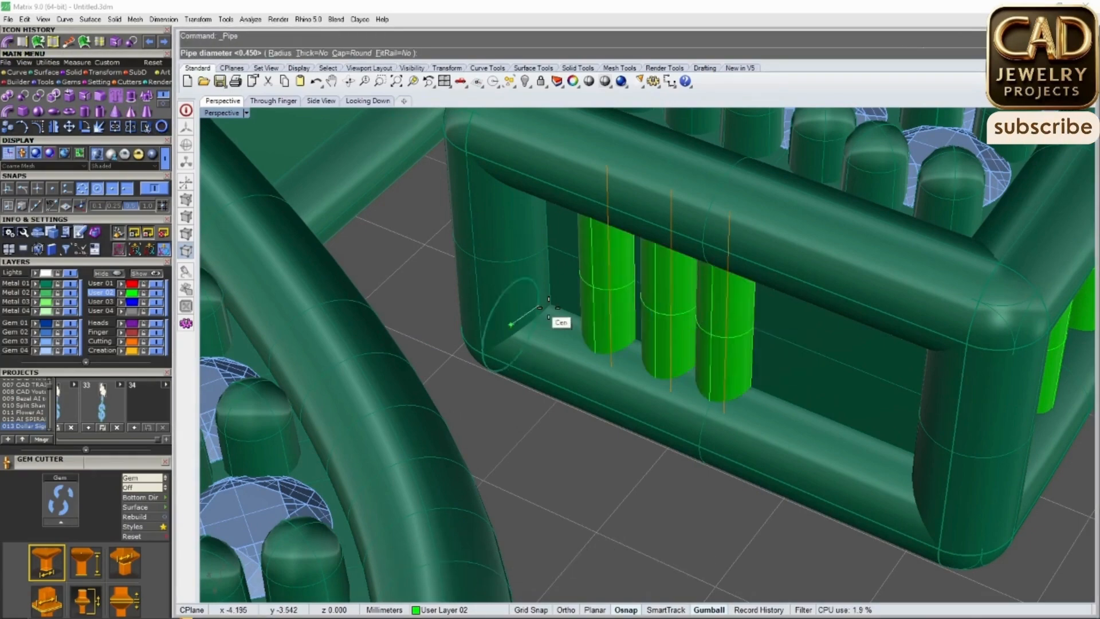
# Mirror a copy of the two off-centre ribs on the lower terminal about its middle rib
pyautogui.click(675, 348)
pyautogui.keyDown('shift'); pyautogui.click(598, 301); pyautogui.keyUp('shift')
pyautogui.scroll(-5, 628, 349)
pyautogui.moveTo(627, 361); pyautogui.dragTo(630, 396, button='right')
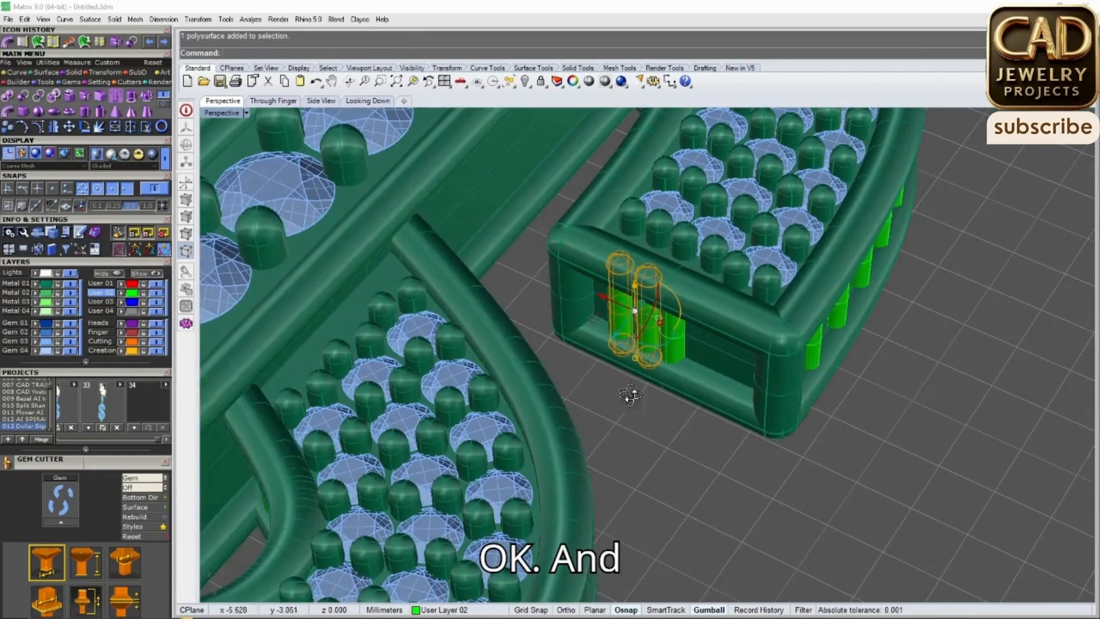
pyautogui.click(53, 126)
pyautogui.click(674, 366)
pyautogui.click(645, 431)
pyautogui.click(646, 441)
# Shift individual ribs sideways on the lower terminal's end face to even out their spacing
pyautogui.scroll(-7, 653, 429)
pyautogui.moveTo(699, 416); pyautogui.dragTo(659, 382, button='right')
pyautogui.scroll(7, 646, 372)
pyautogui.scroll(3, 648, 372)
pyautogui.click(579, 366)
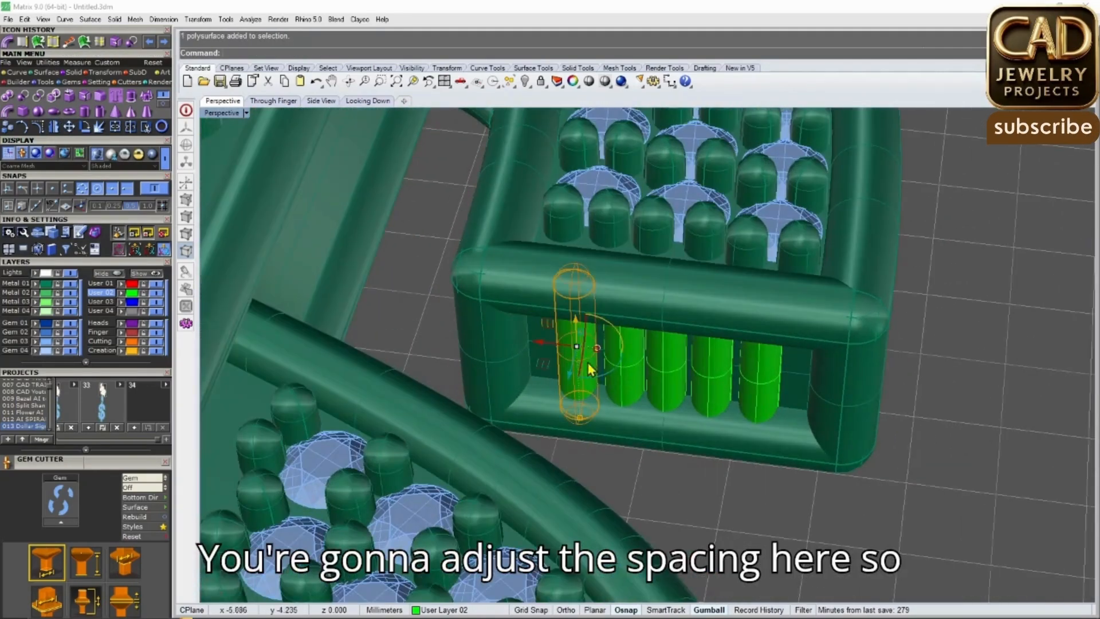
pyautogui.click(622, 361)
pyautogui.moveTo(539, 343); pyautogui.dragTo(586, 351)
pyautogui.click(695, 373)
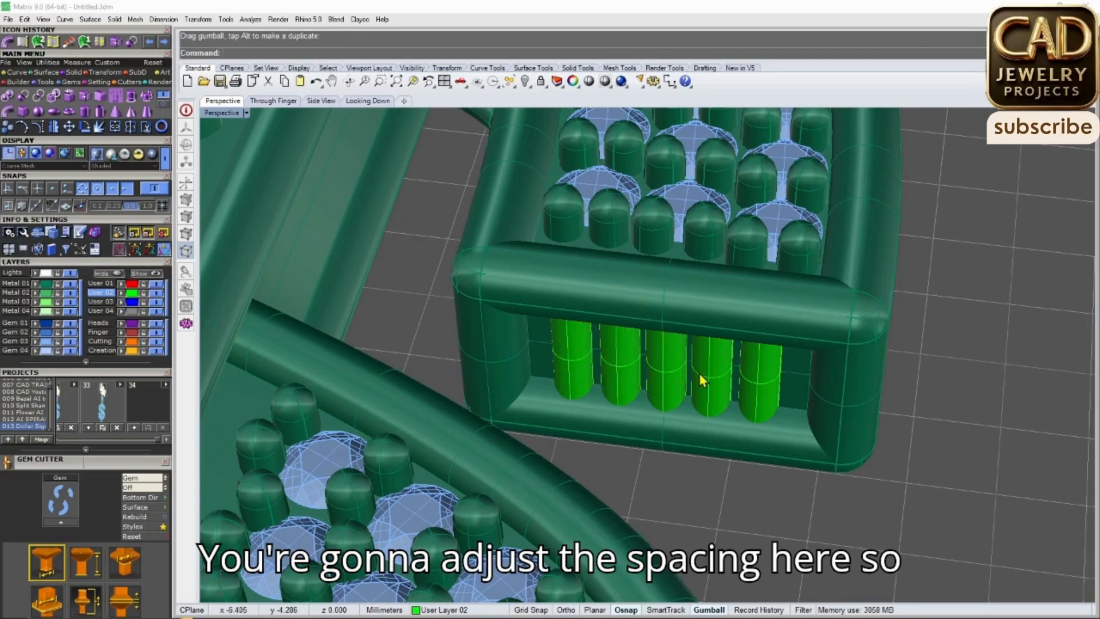
pyautogui.moveTo(728, 366); pyautogui.dragTo(687, 360)
pyautogui.click(712, 372)
pyautogui.press('Escape')
# Move all the ribs and their curves from the User 02 layer to the Metal 01 layer
pyautogui.scroll(-7, 677, 373)
pyautogui.moveTo(641, 398); pyautogui.dragTo(493, 429, button='right')
pyautogui.scroll(-9, 489, 429)
pyautogui.moveTo(564, 417); pyautogui.dragTo(493, 408, button='right')
pyautogui.click(101, 292)
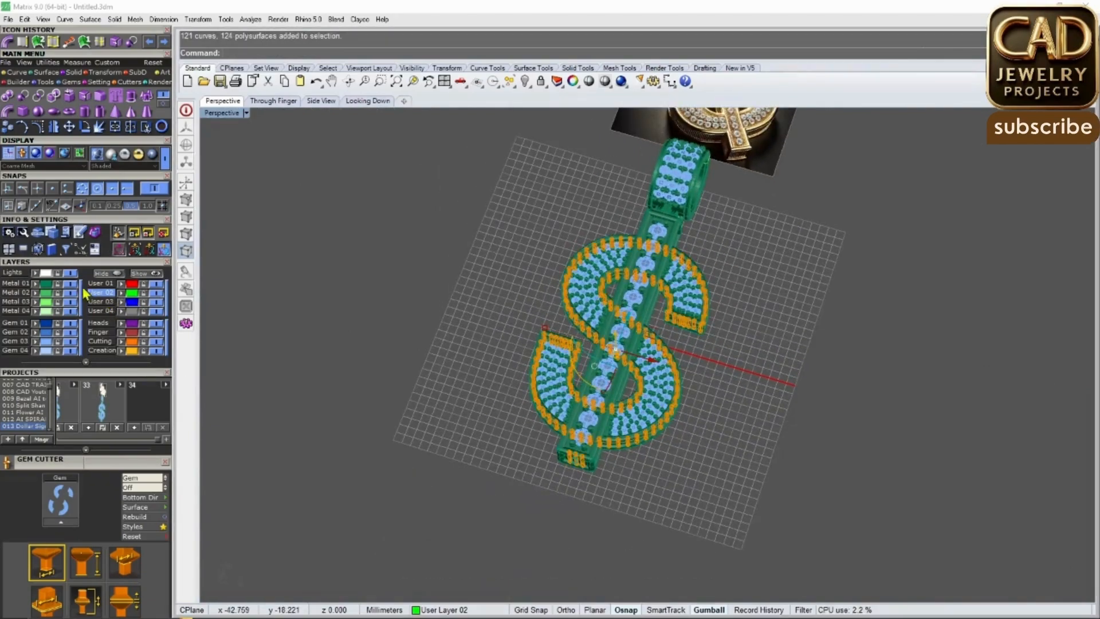
pyautogui.click(38, 284)
# Inspect the finished pendant from the underside and from above
pyautogui.moveTo(514, 373); pyautogui.dragTo(644, 337, button='right')
pyautogui.scroll(5, 440, 304)
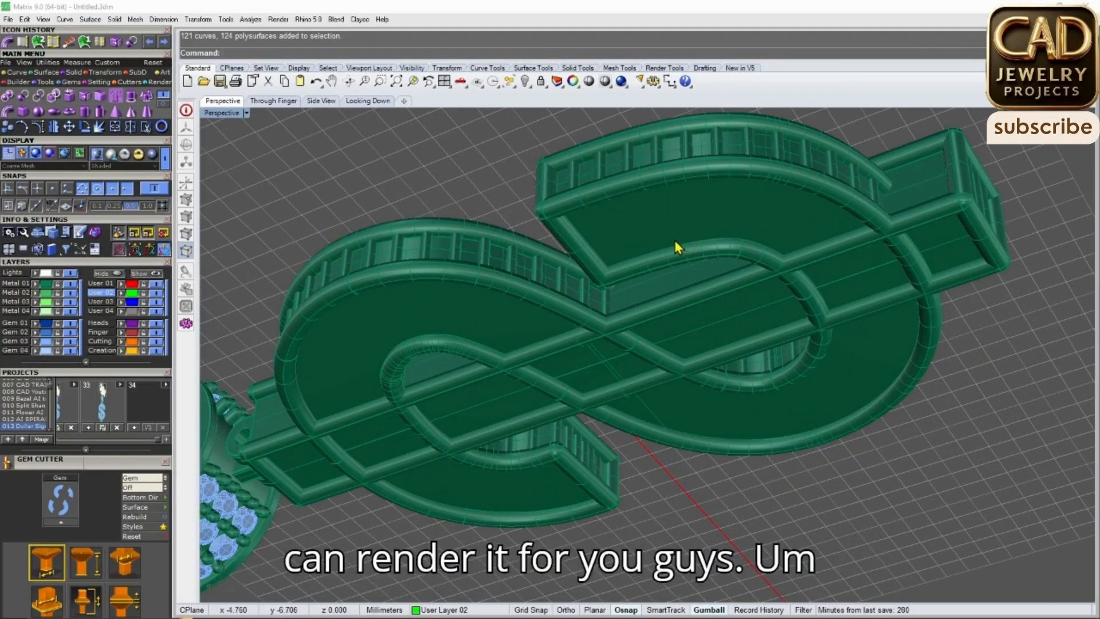
pyautogui.moveTo(676, 248); pyautogui.dragTo(629, 351, button='right')
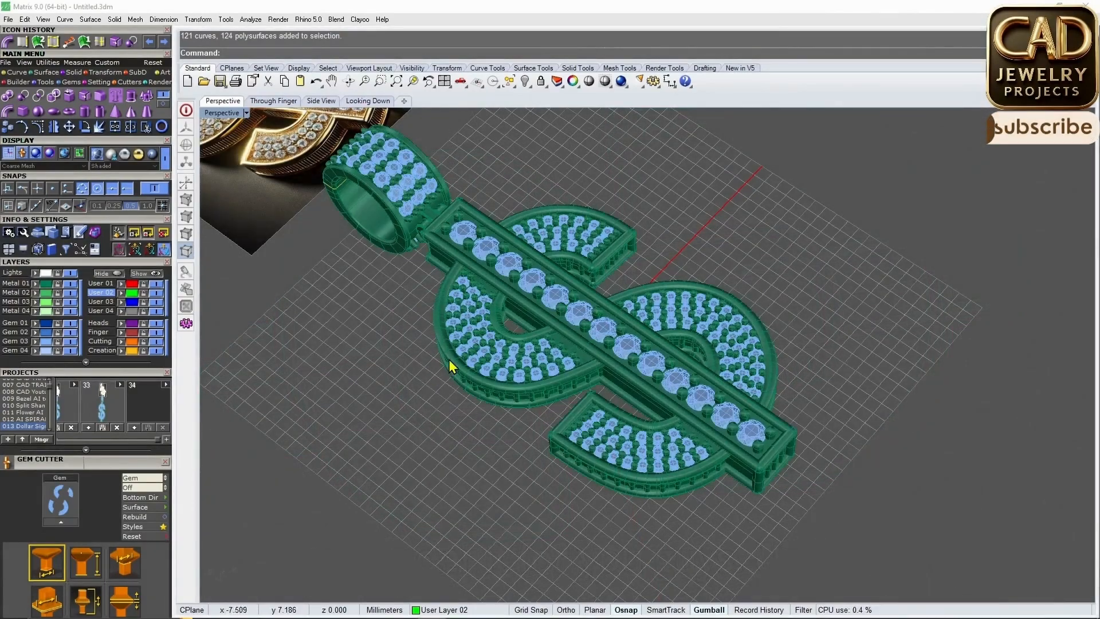
pyautogui.moveTo(454, 363); pyautogui.dragTo(521, 393, button='right')
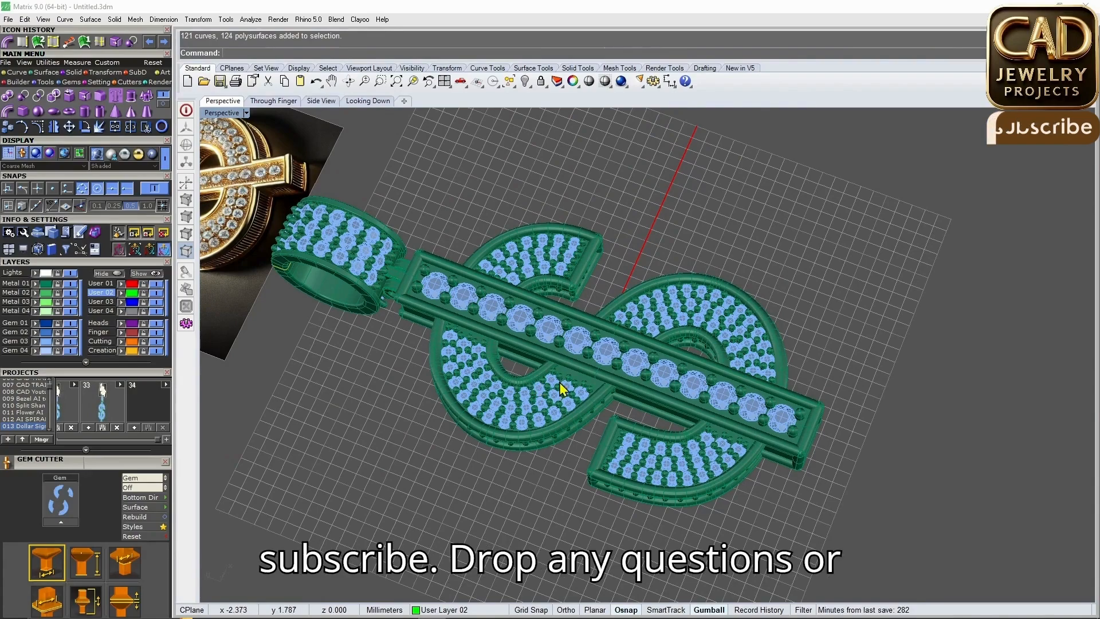
pyautogui.moveTo(605, 373); pyautogui.dragTo(597, 327, button='right')
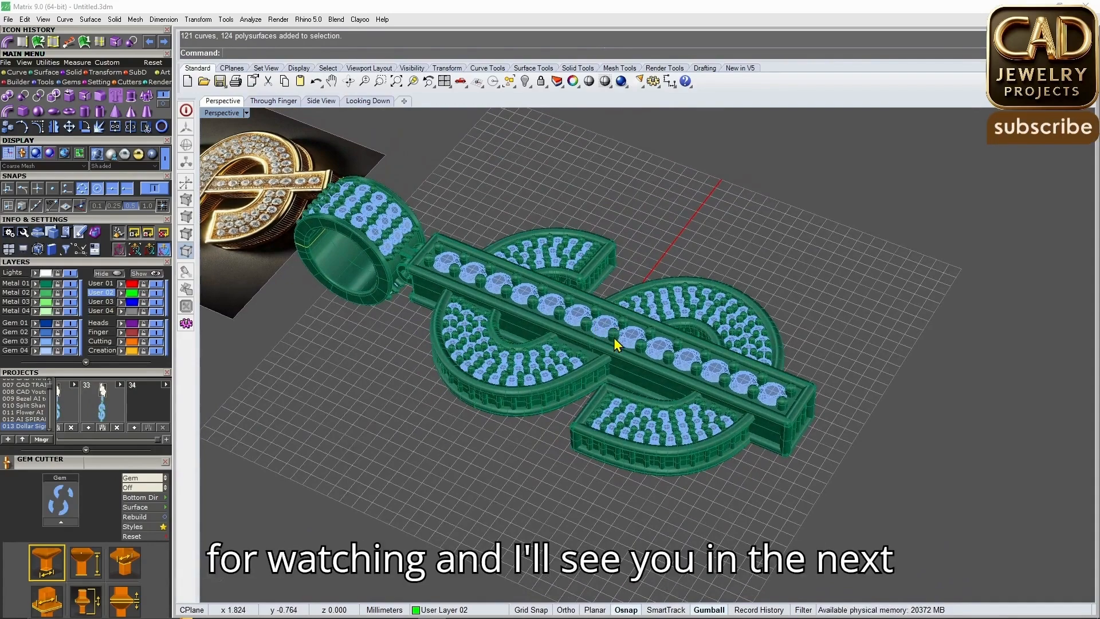